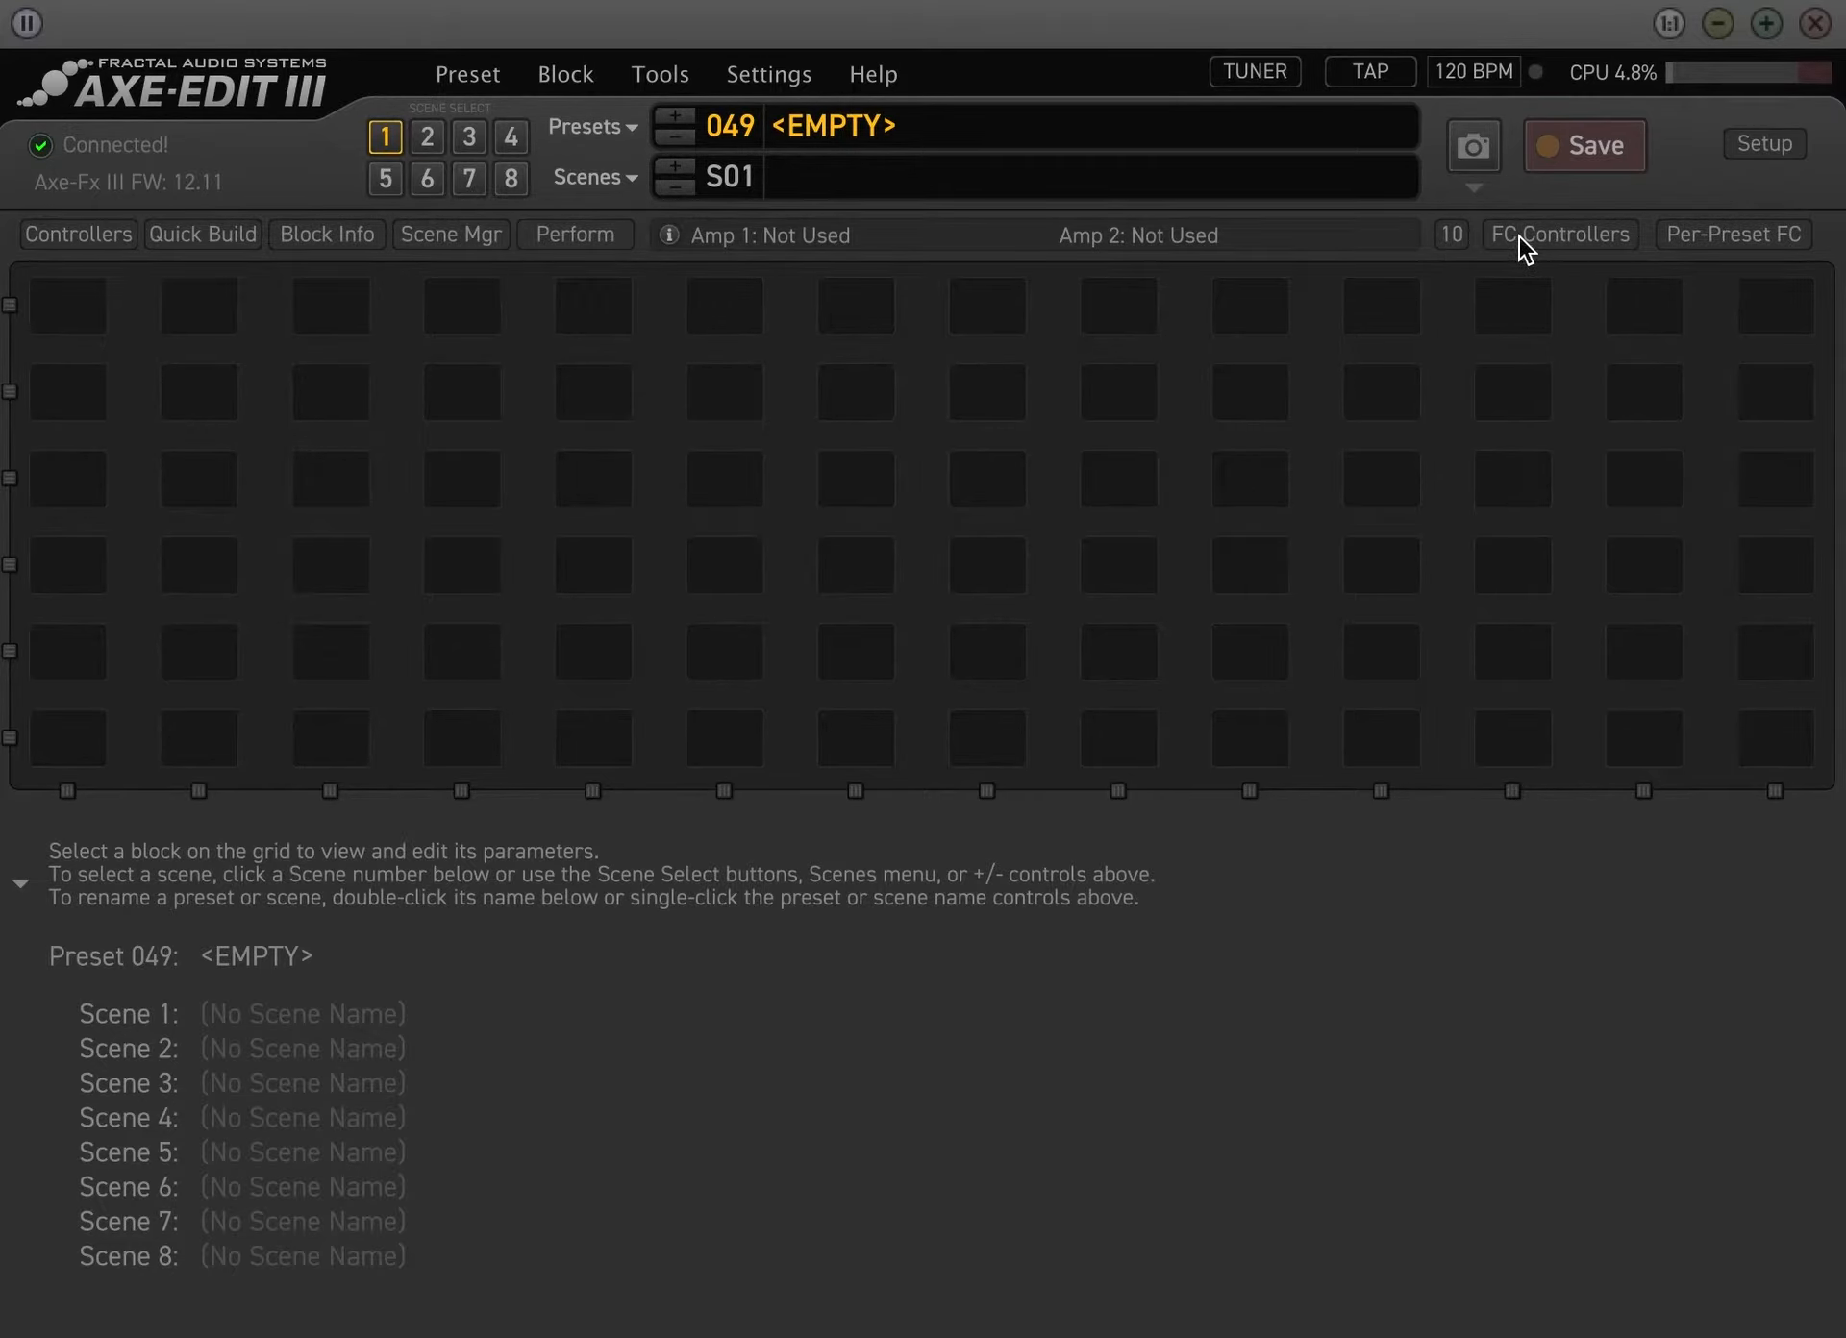
Open the FC Controllers editor and examine the layout editing commands and the list of available layouts
left_click(1519, 235)
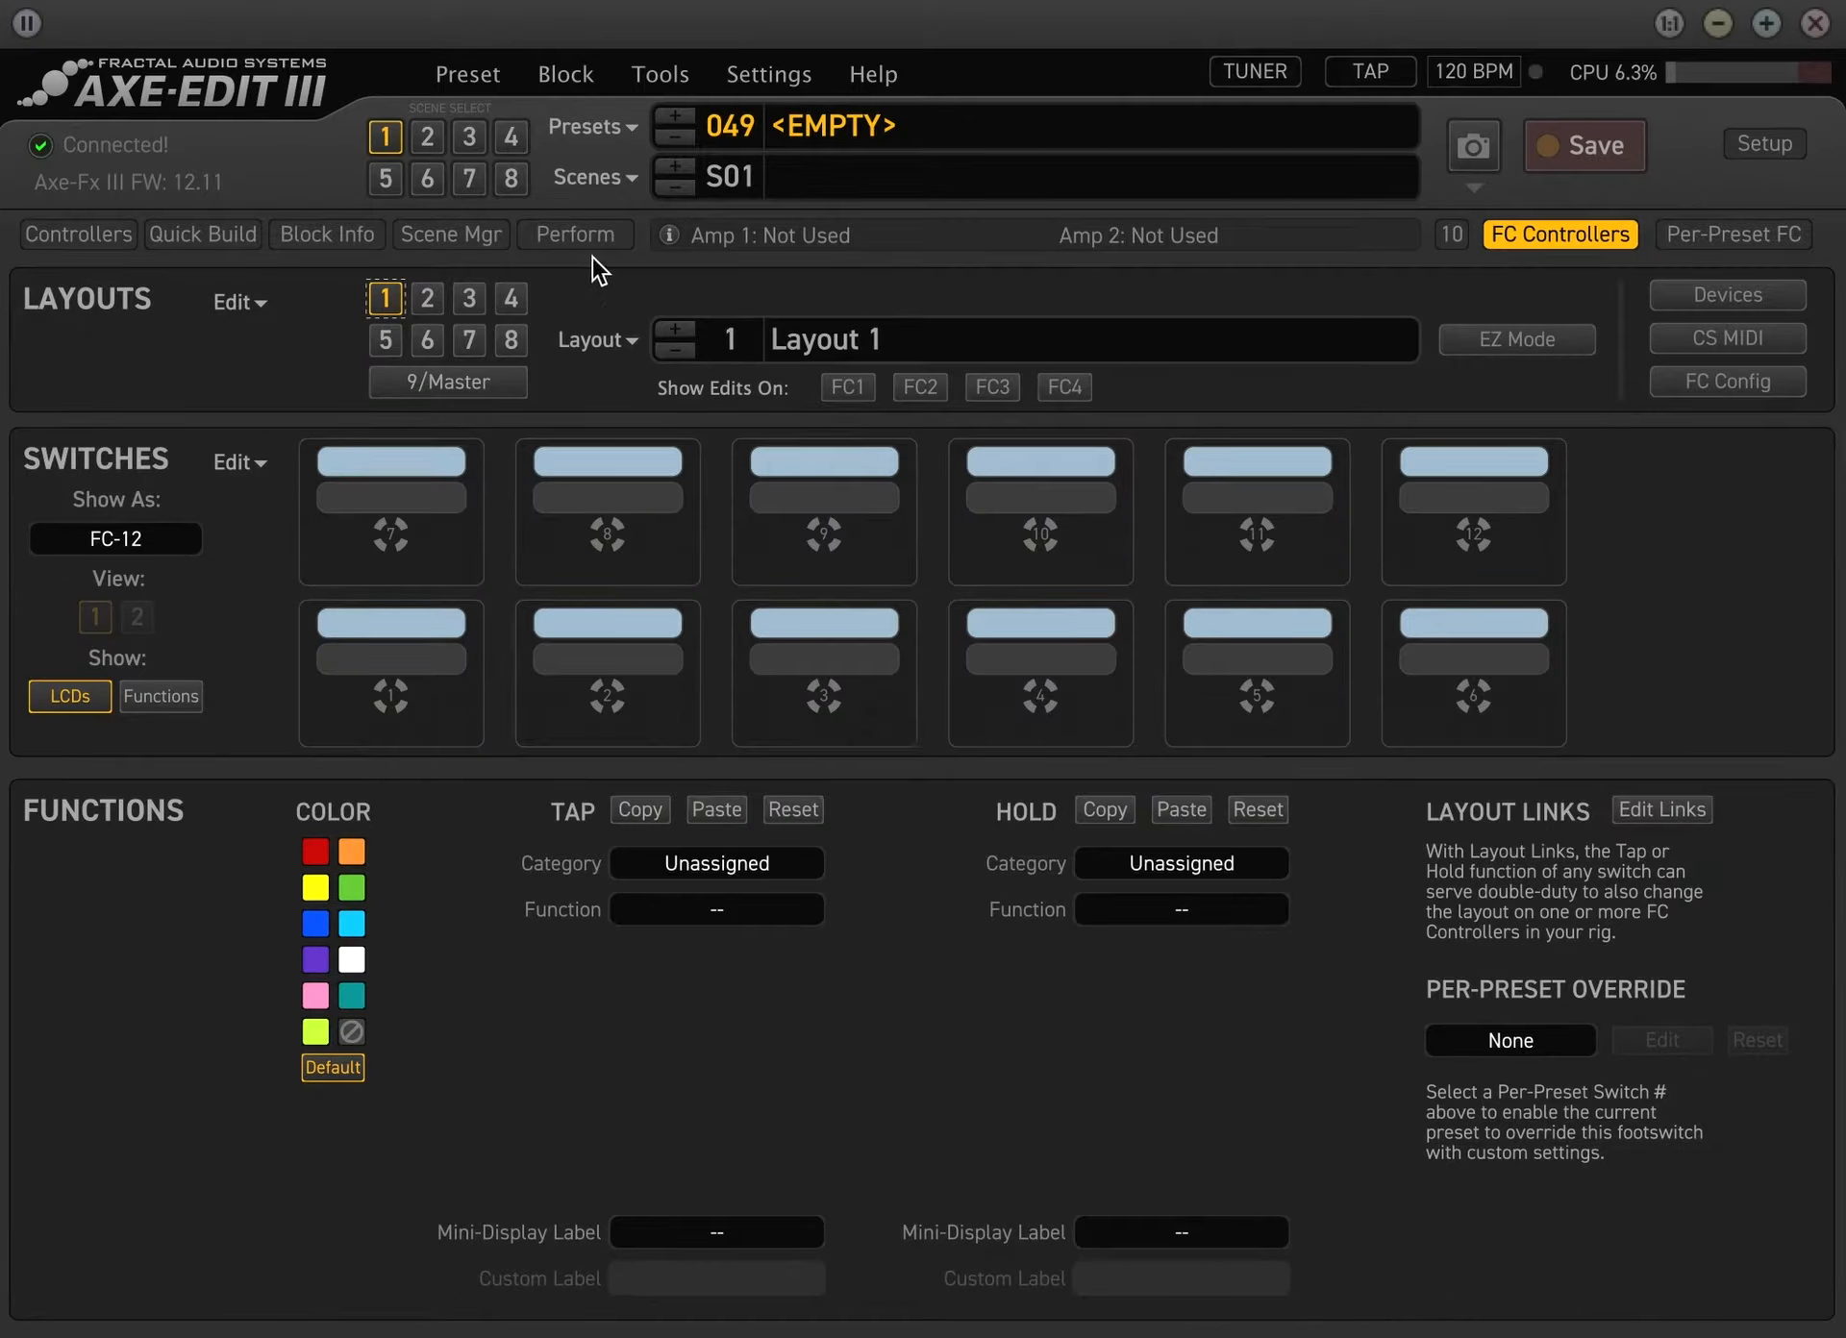
left_click(260, 304)
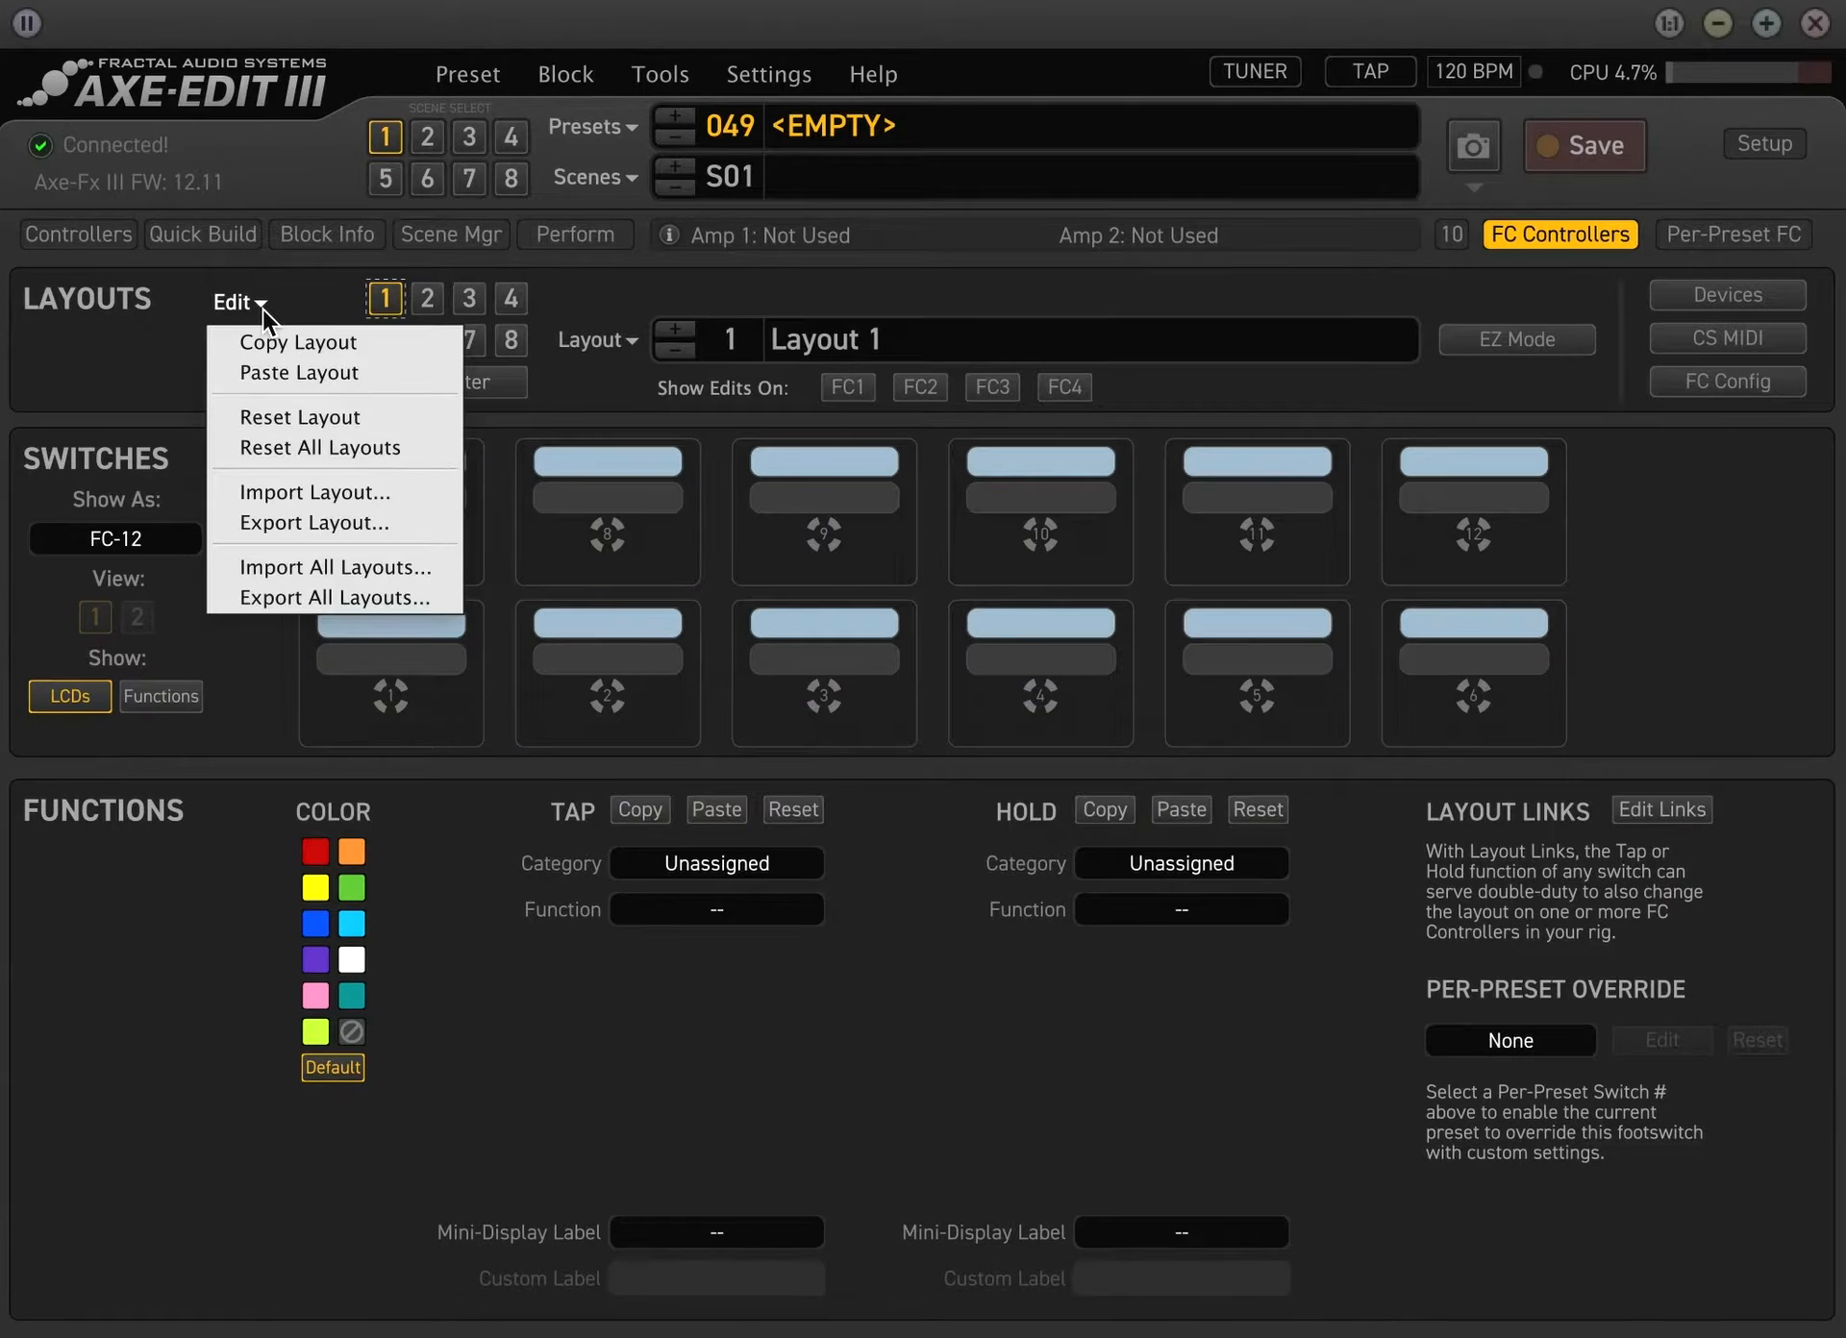
left_click(157, 370)
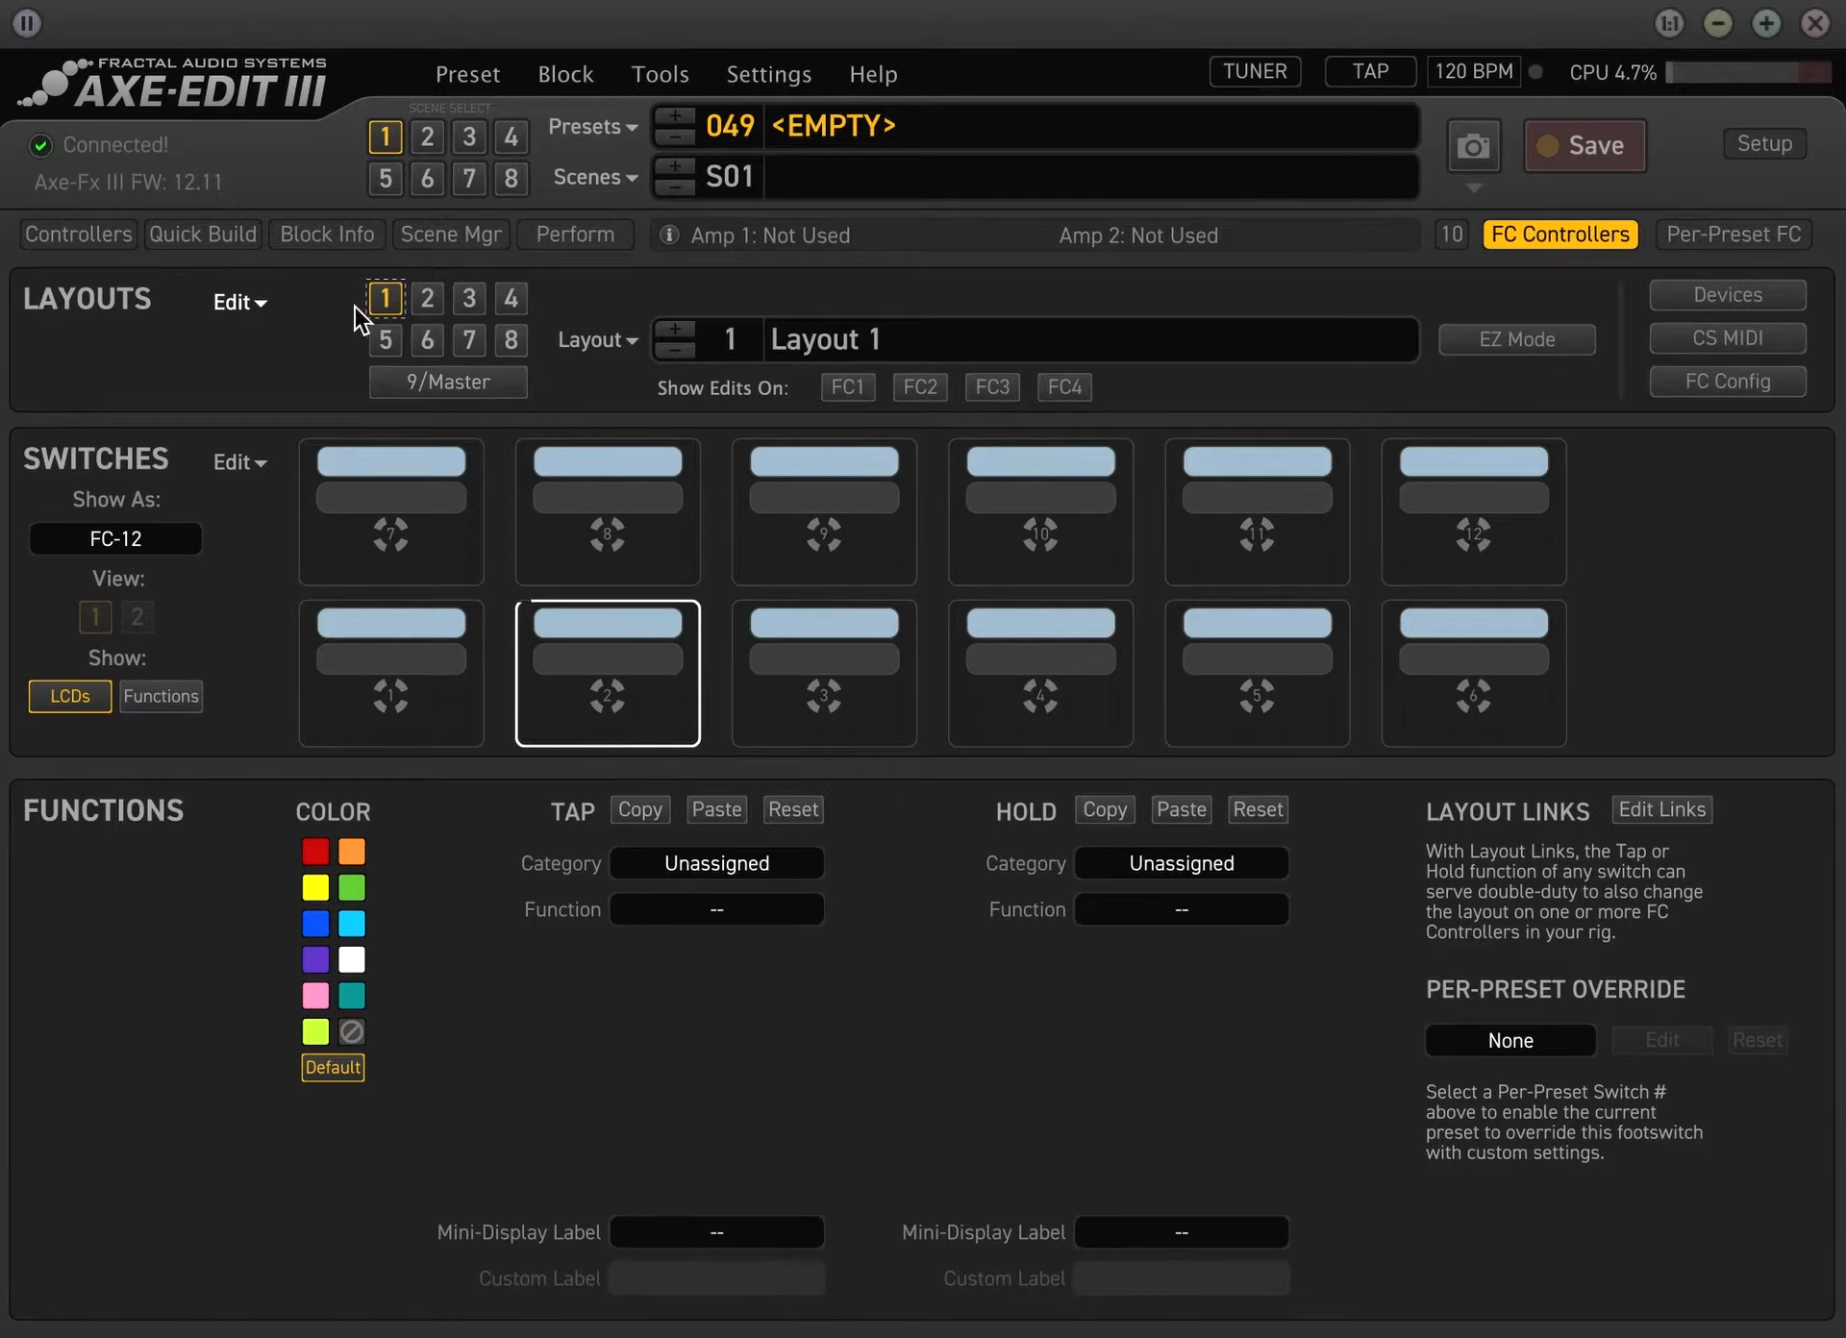
left_click(266, 303)
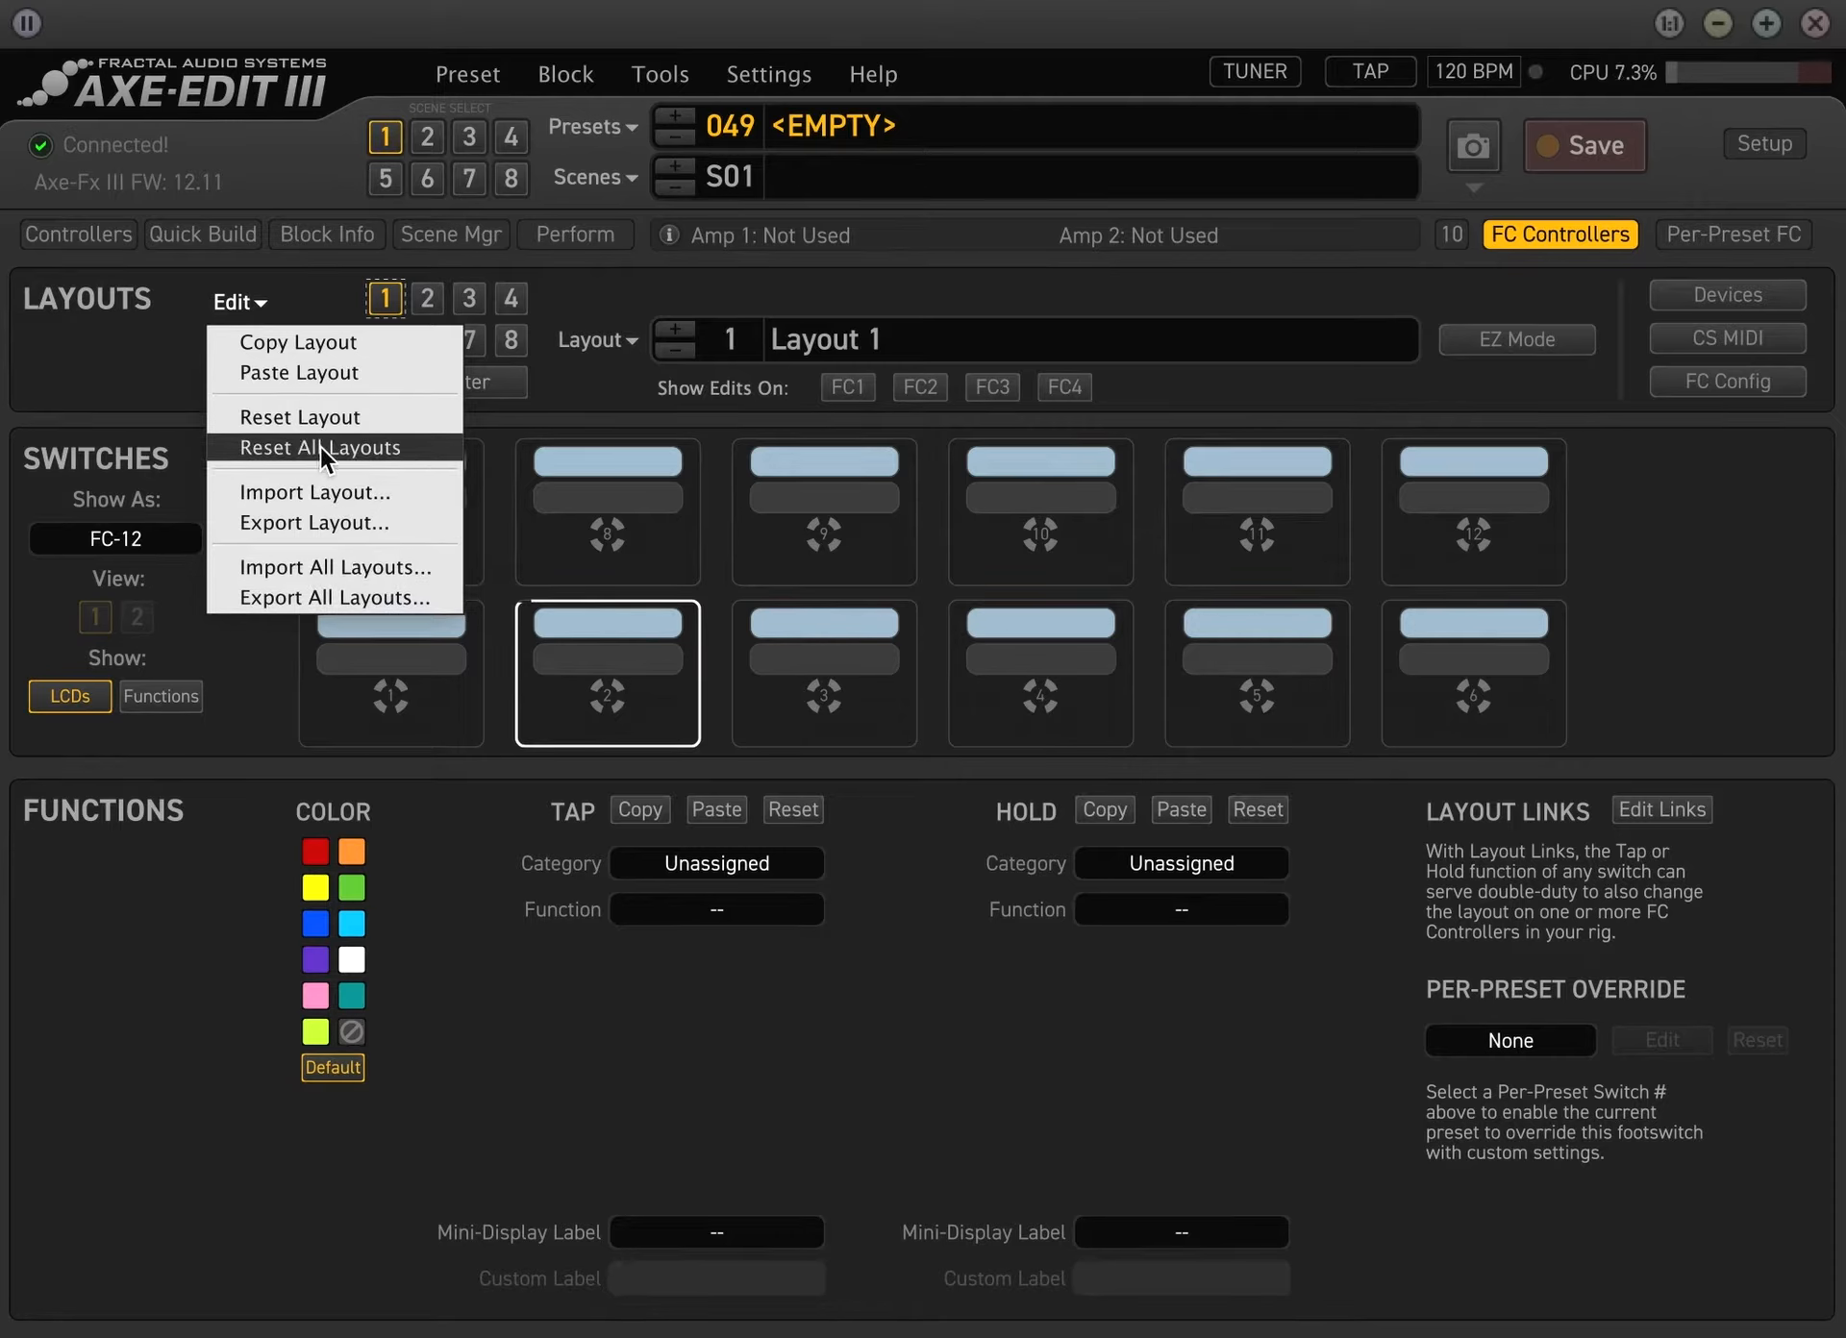
left_click(1676, 590)
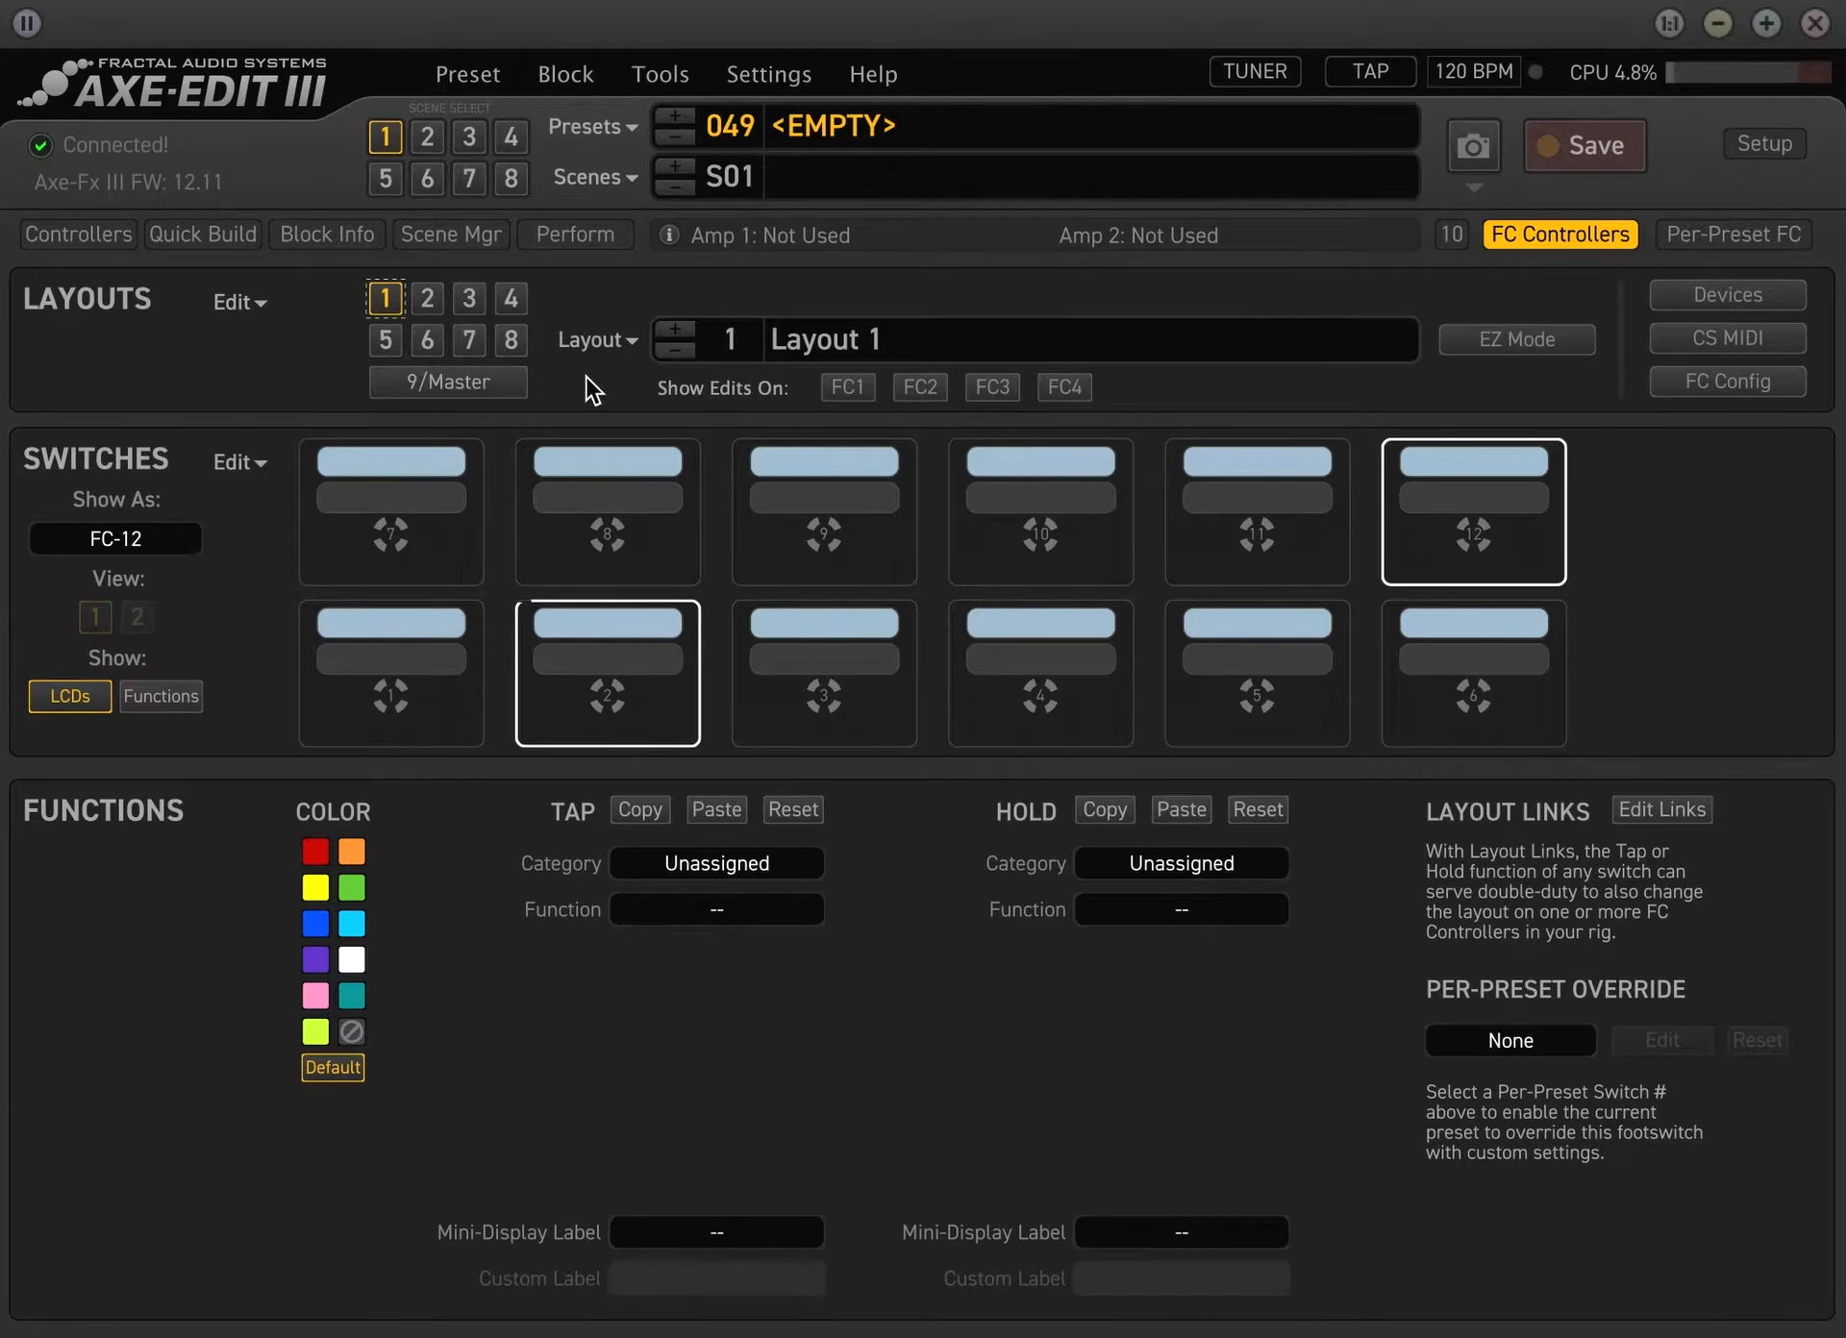
left_click(627, 343)
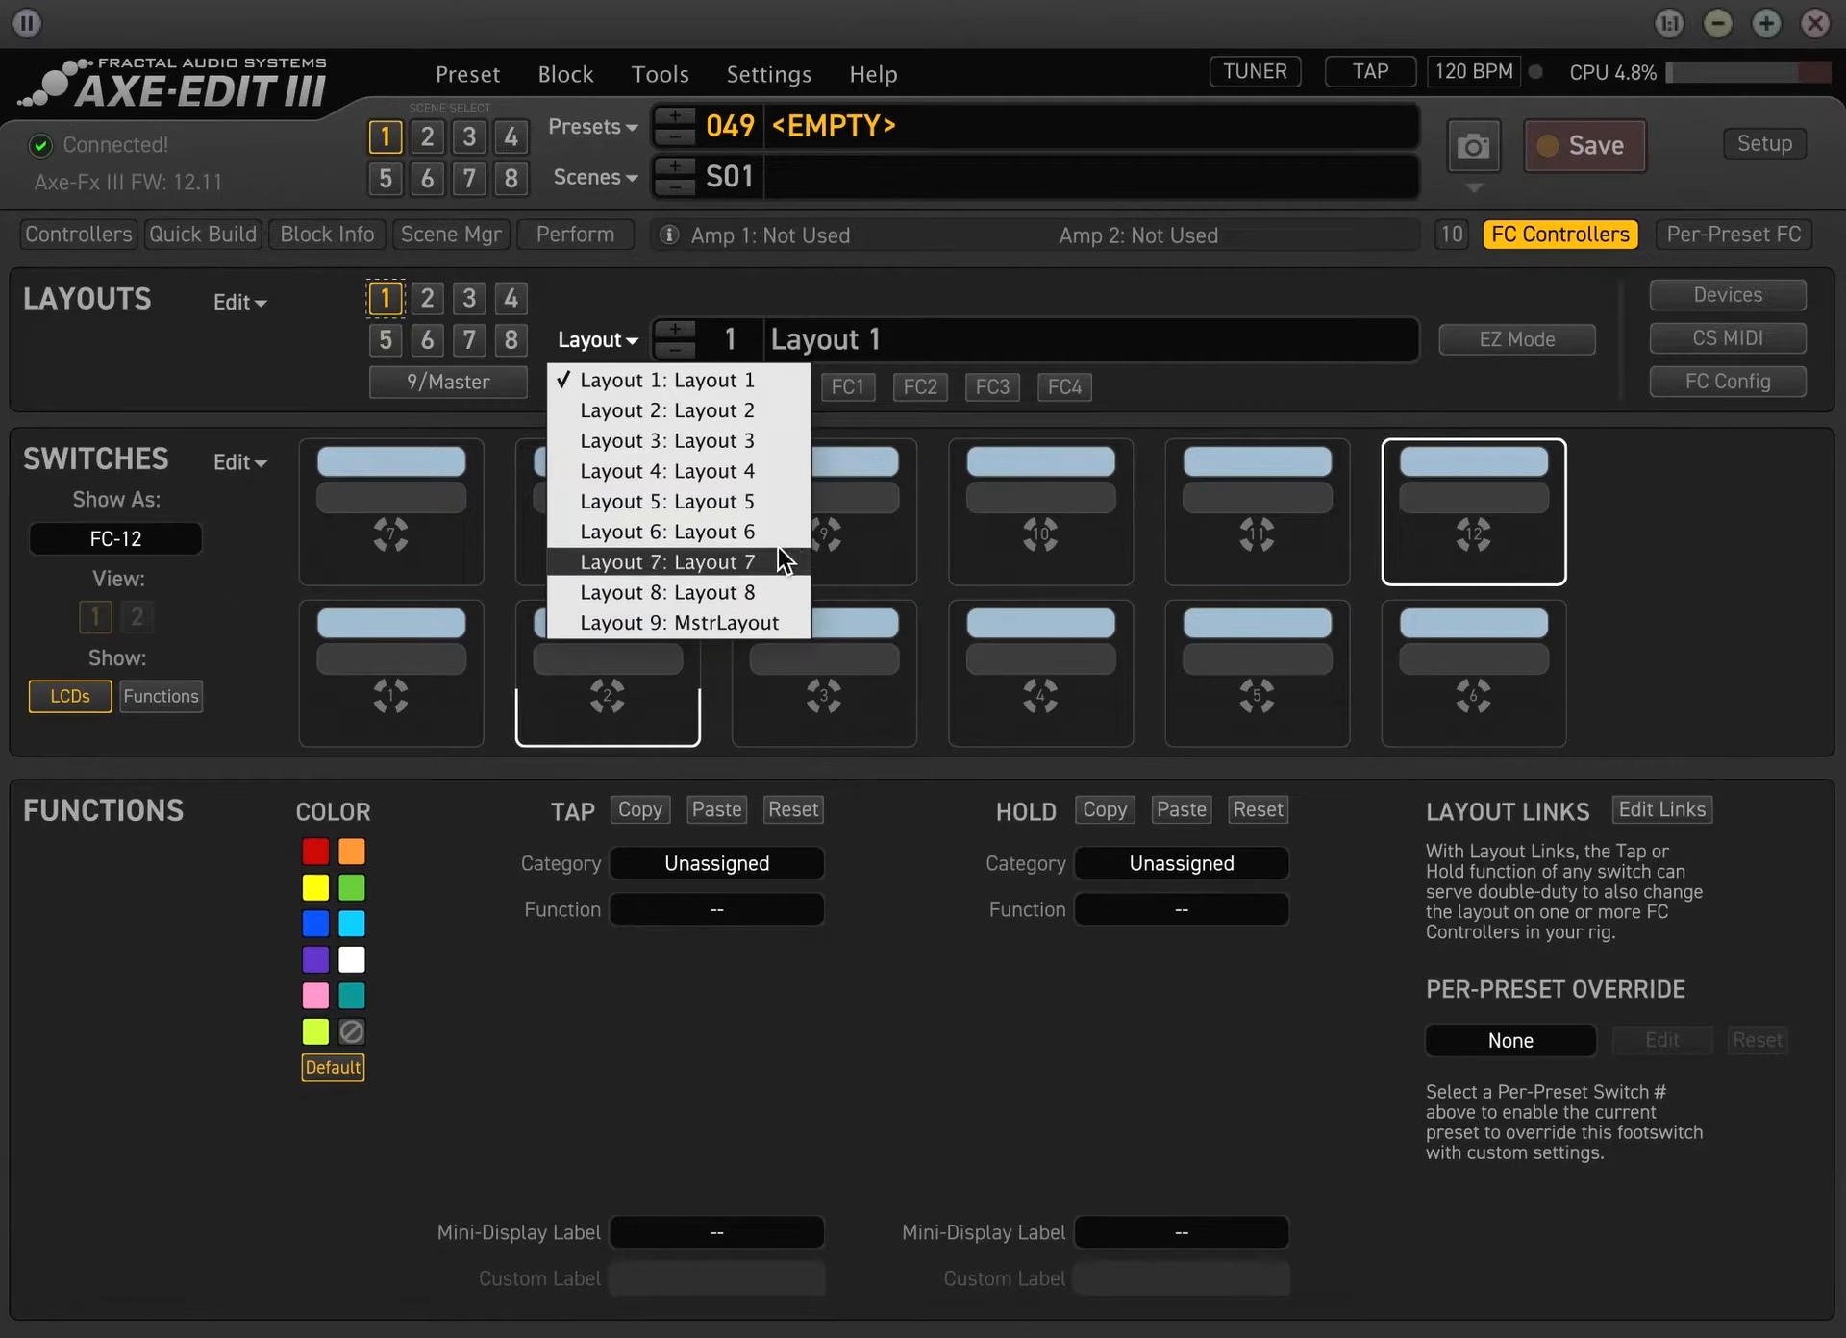
left_click(268, 367)
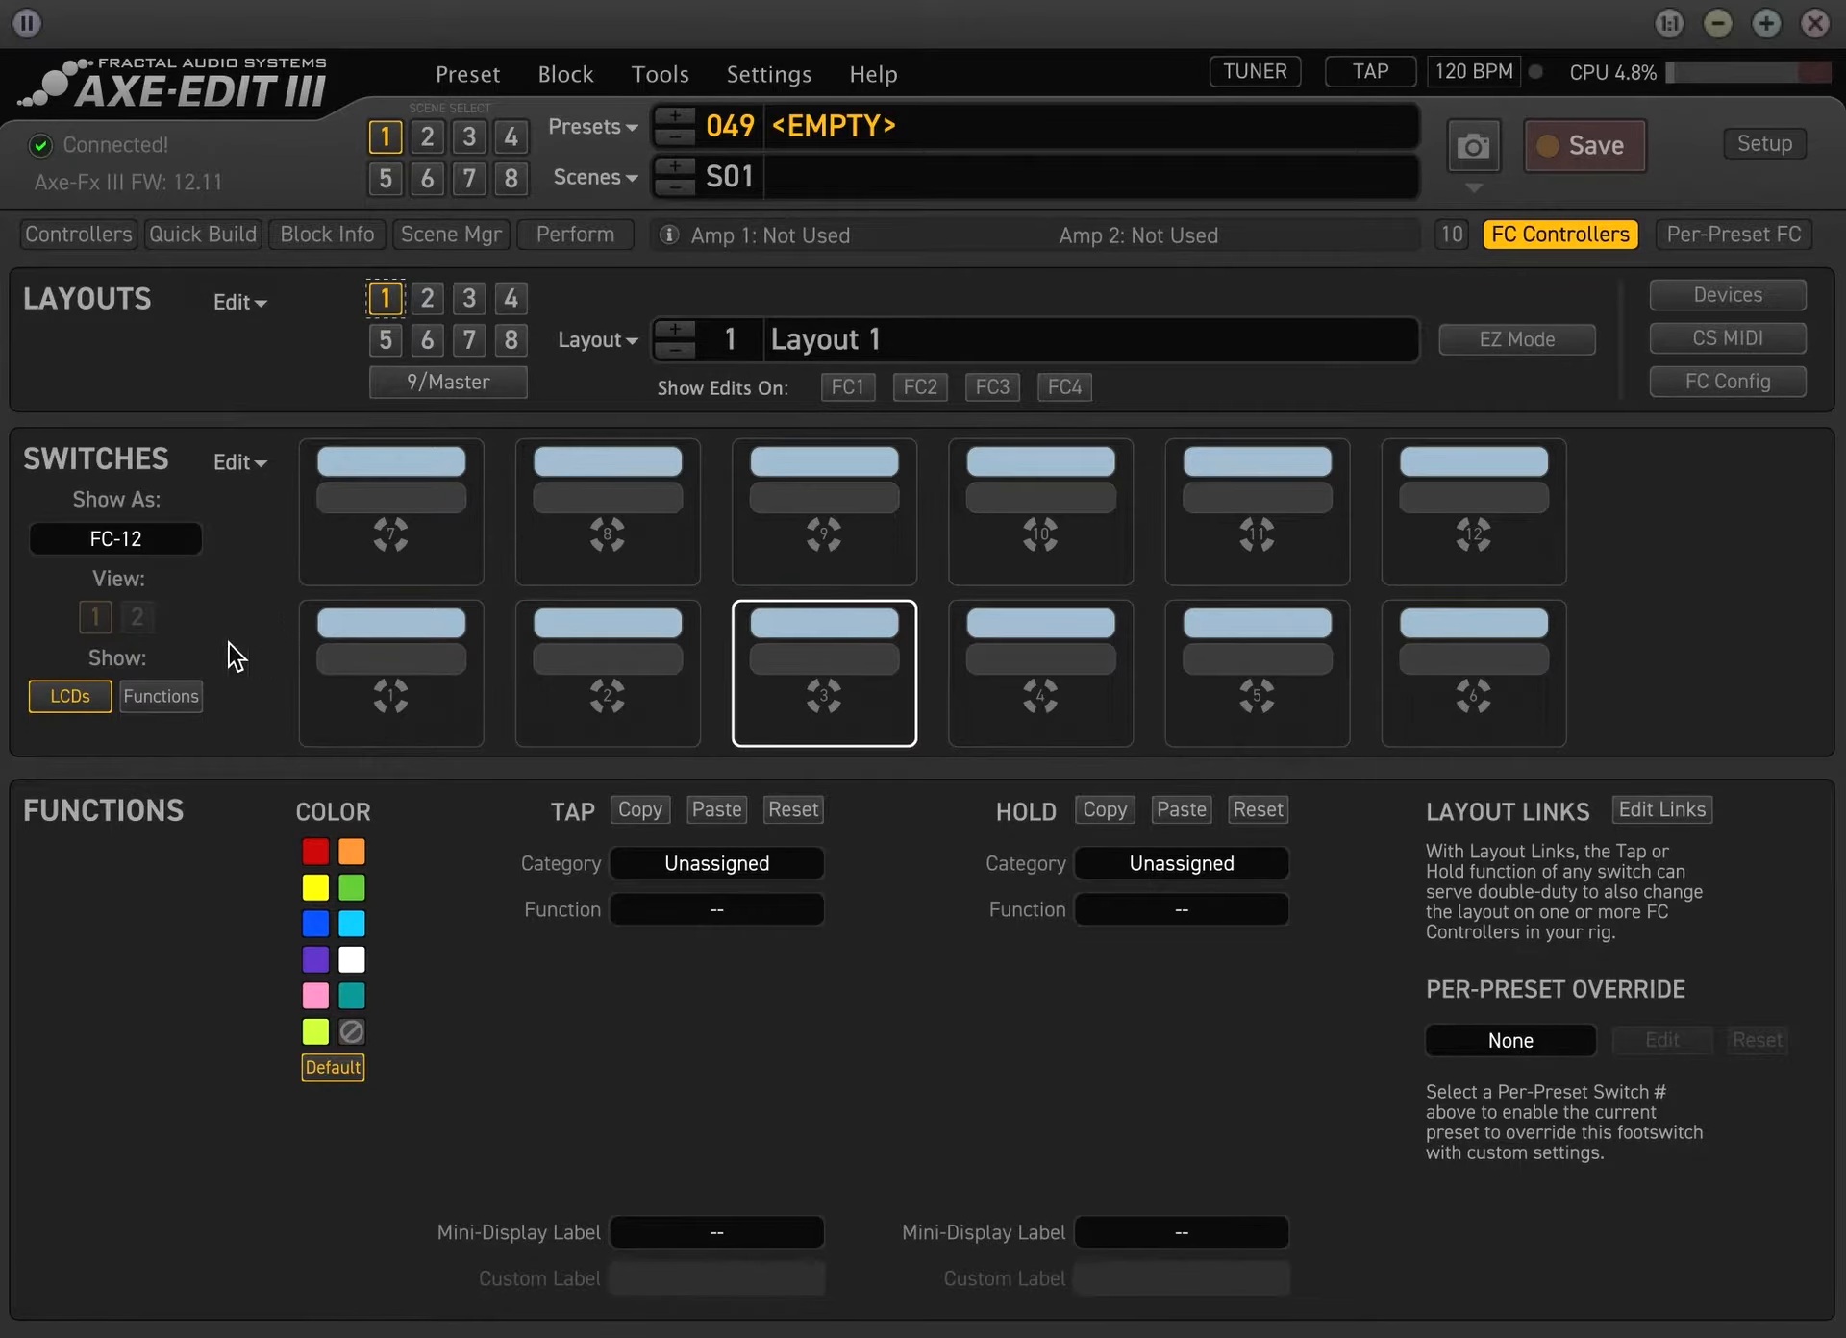
Show the switches as an FC-6 for comparison, and return the display to FC-12
left_click(154, 537)
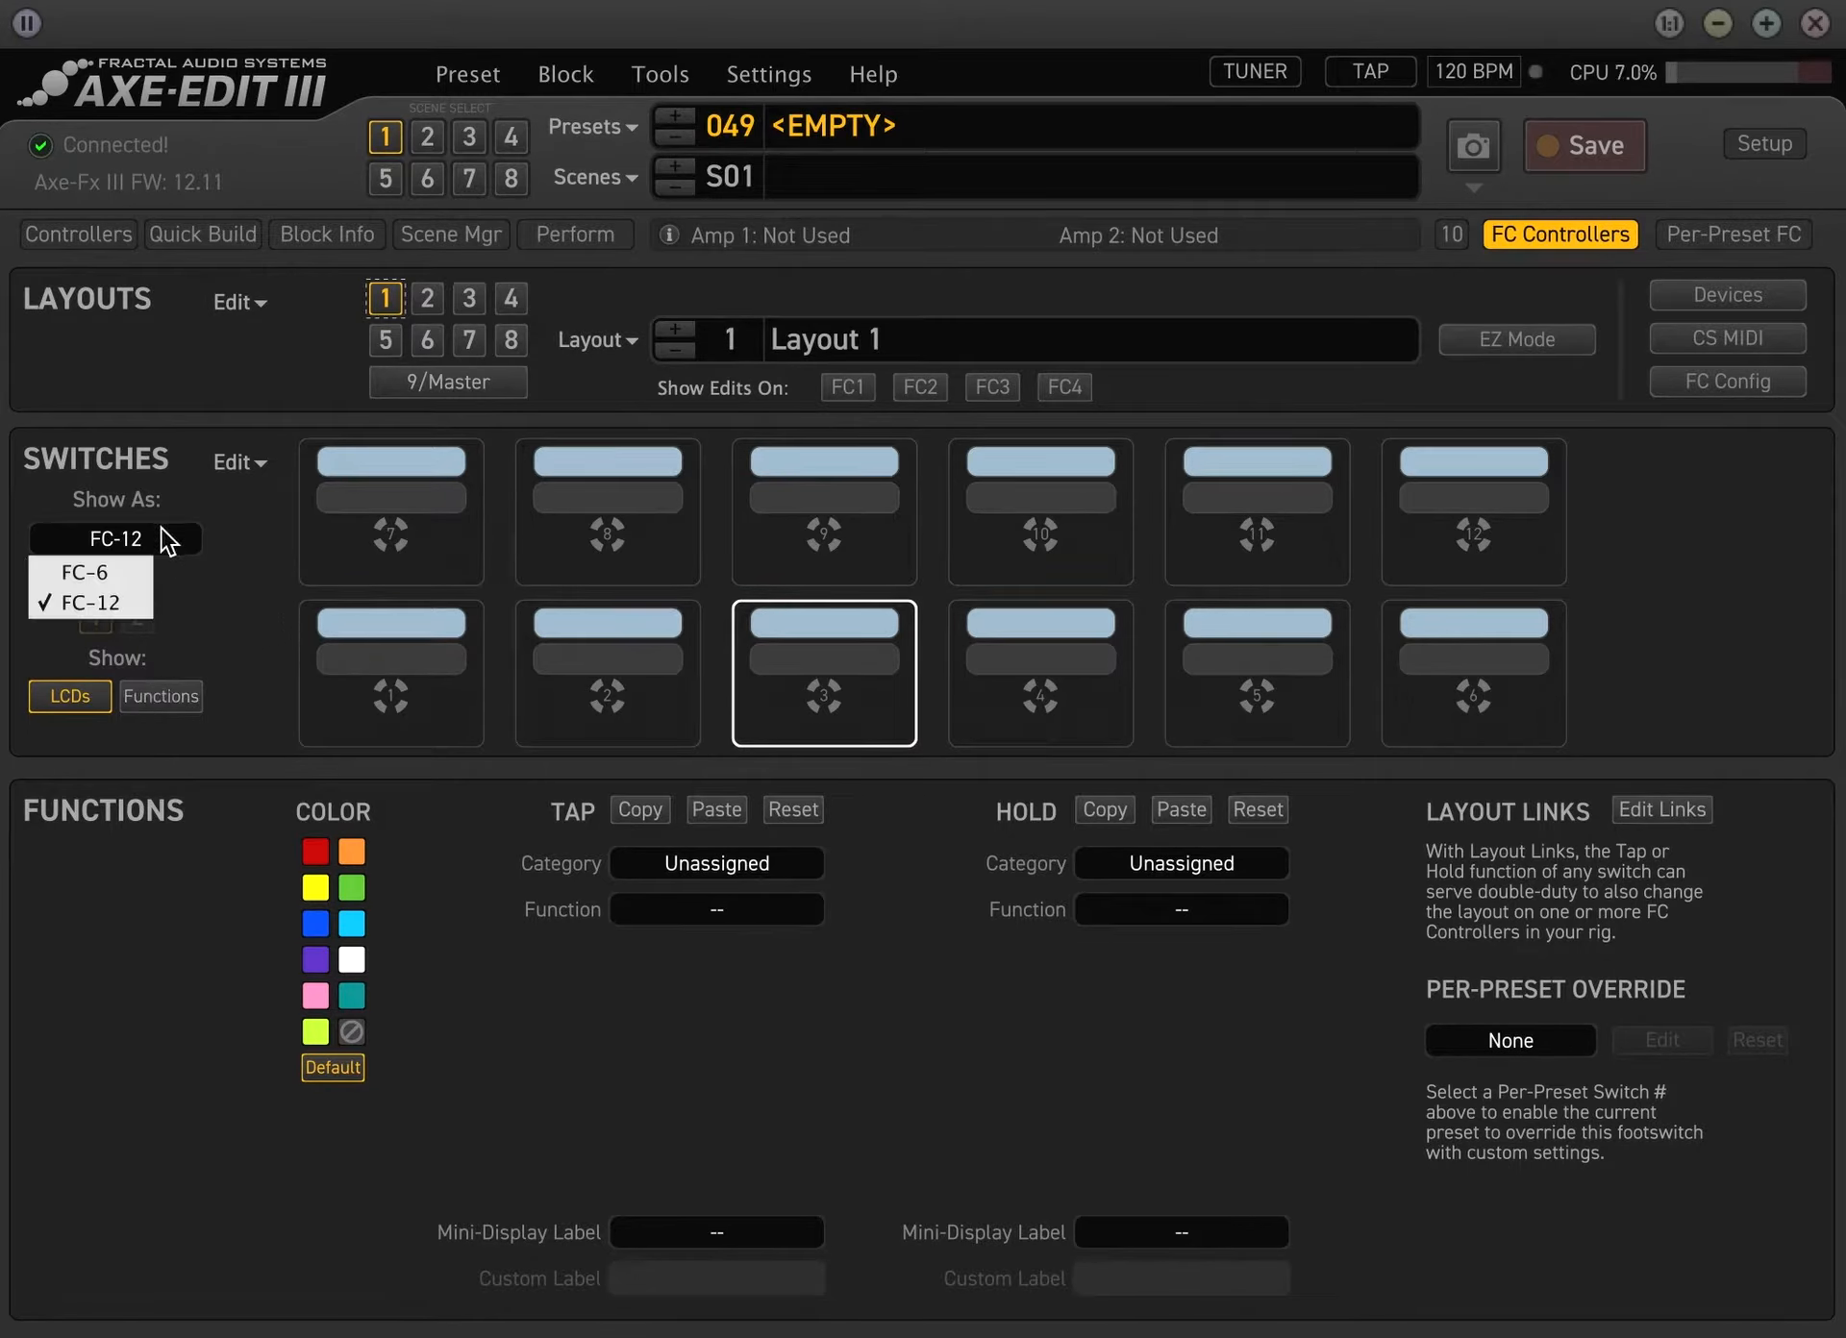
left_click(102, 569)
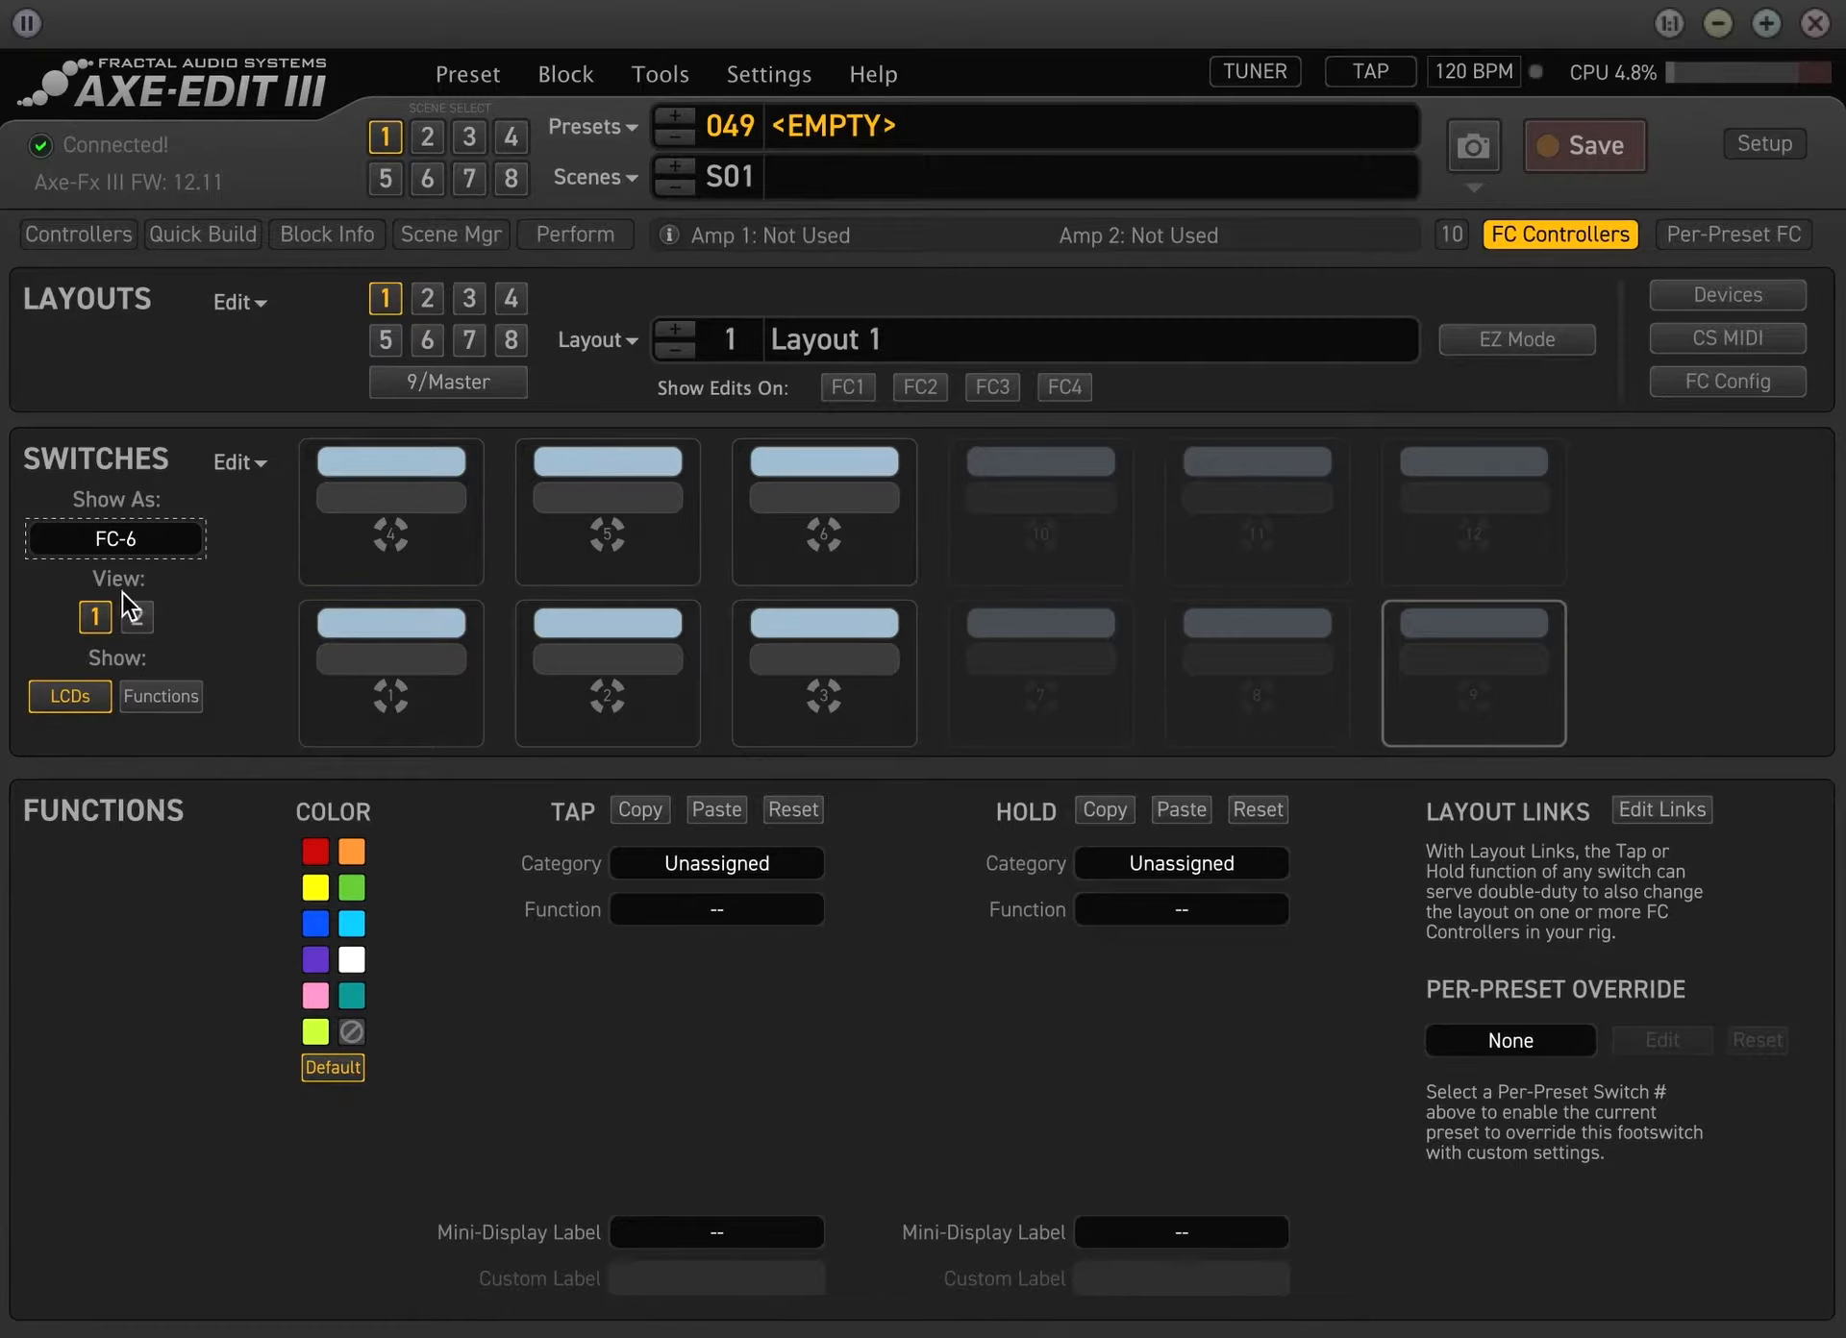
left_click(165, 539)
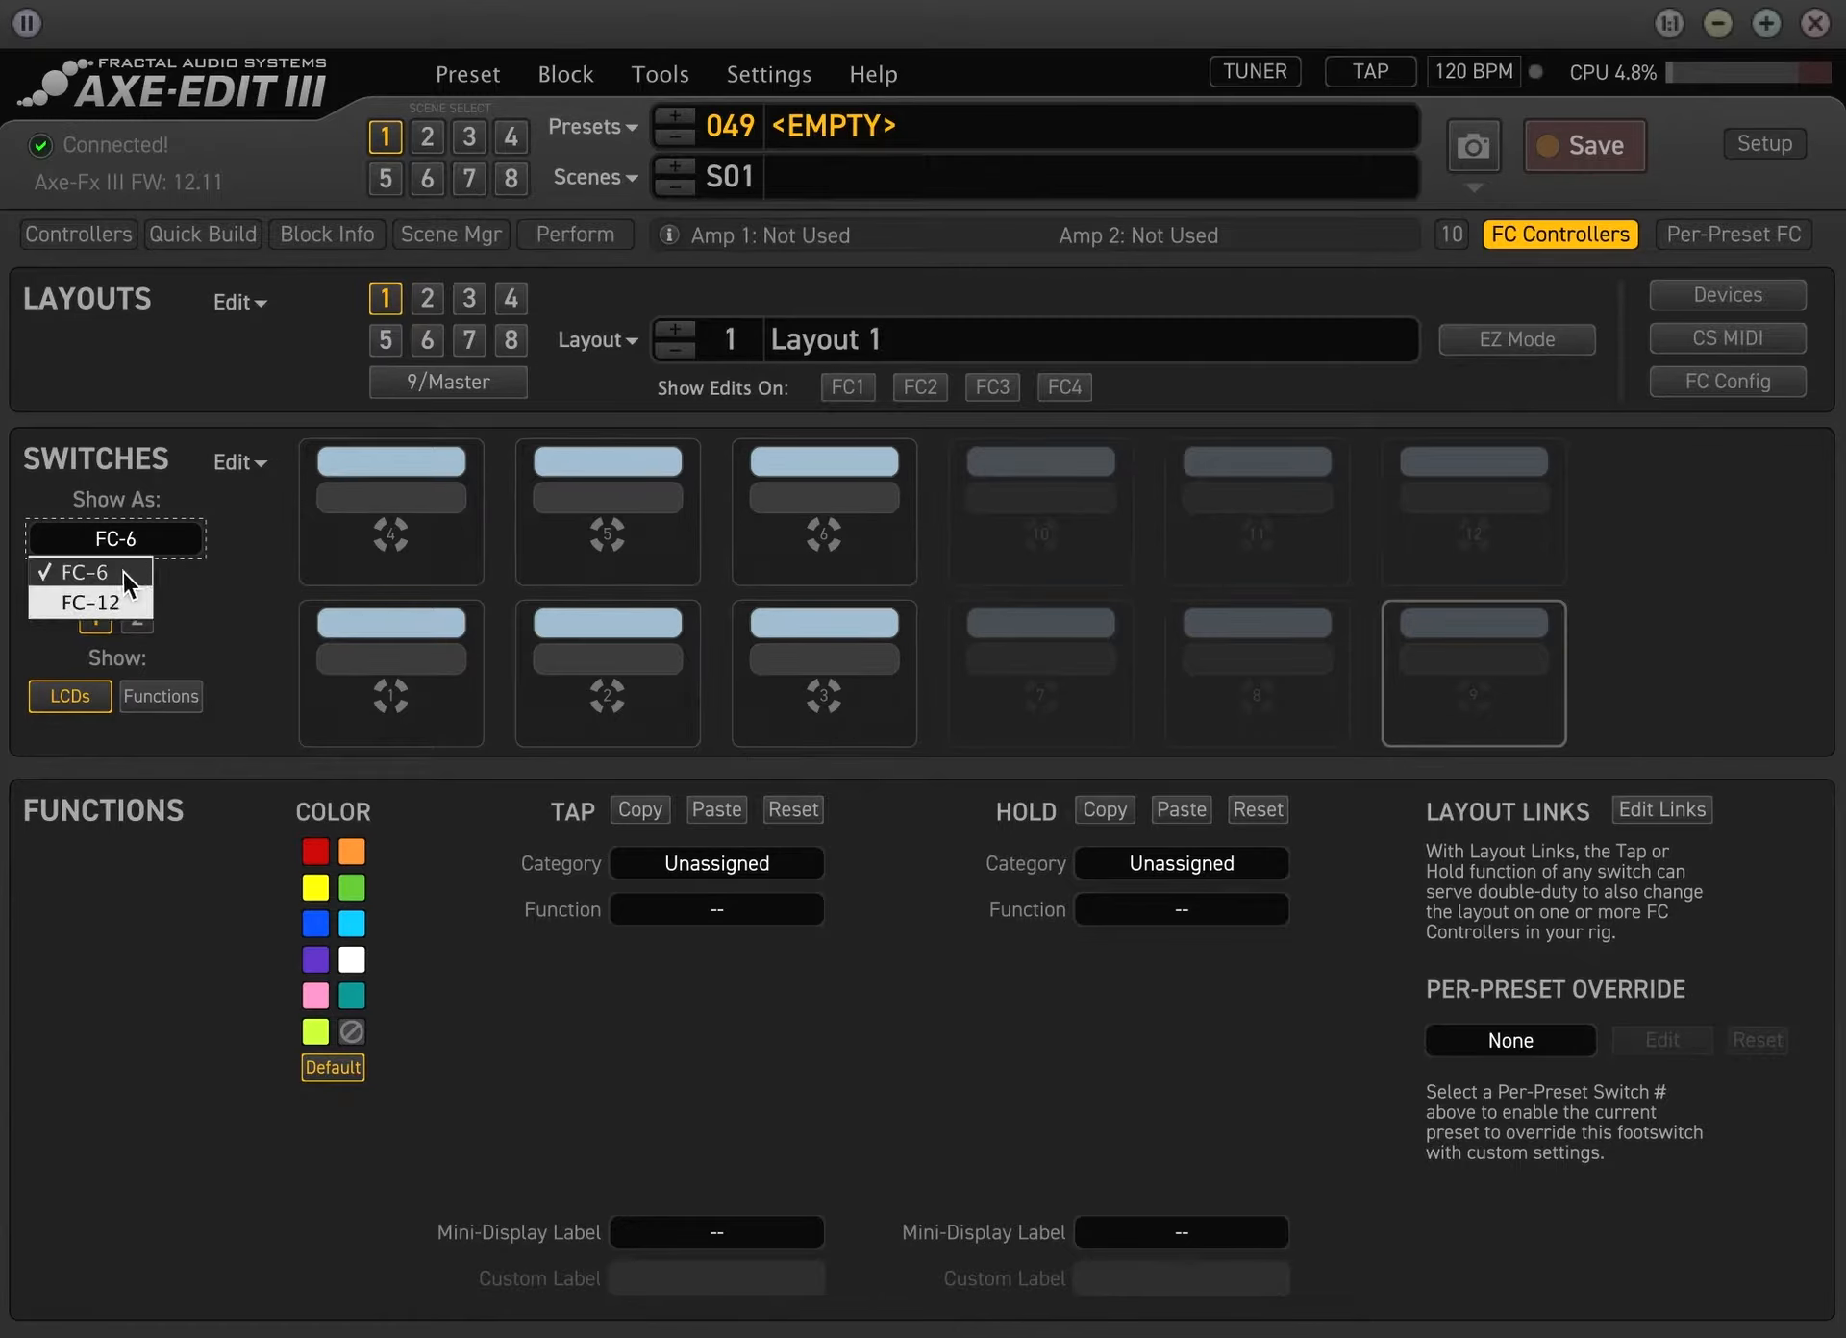
left_click(129, 598)
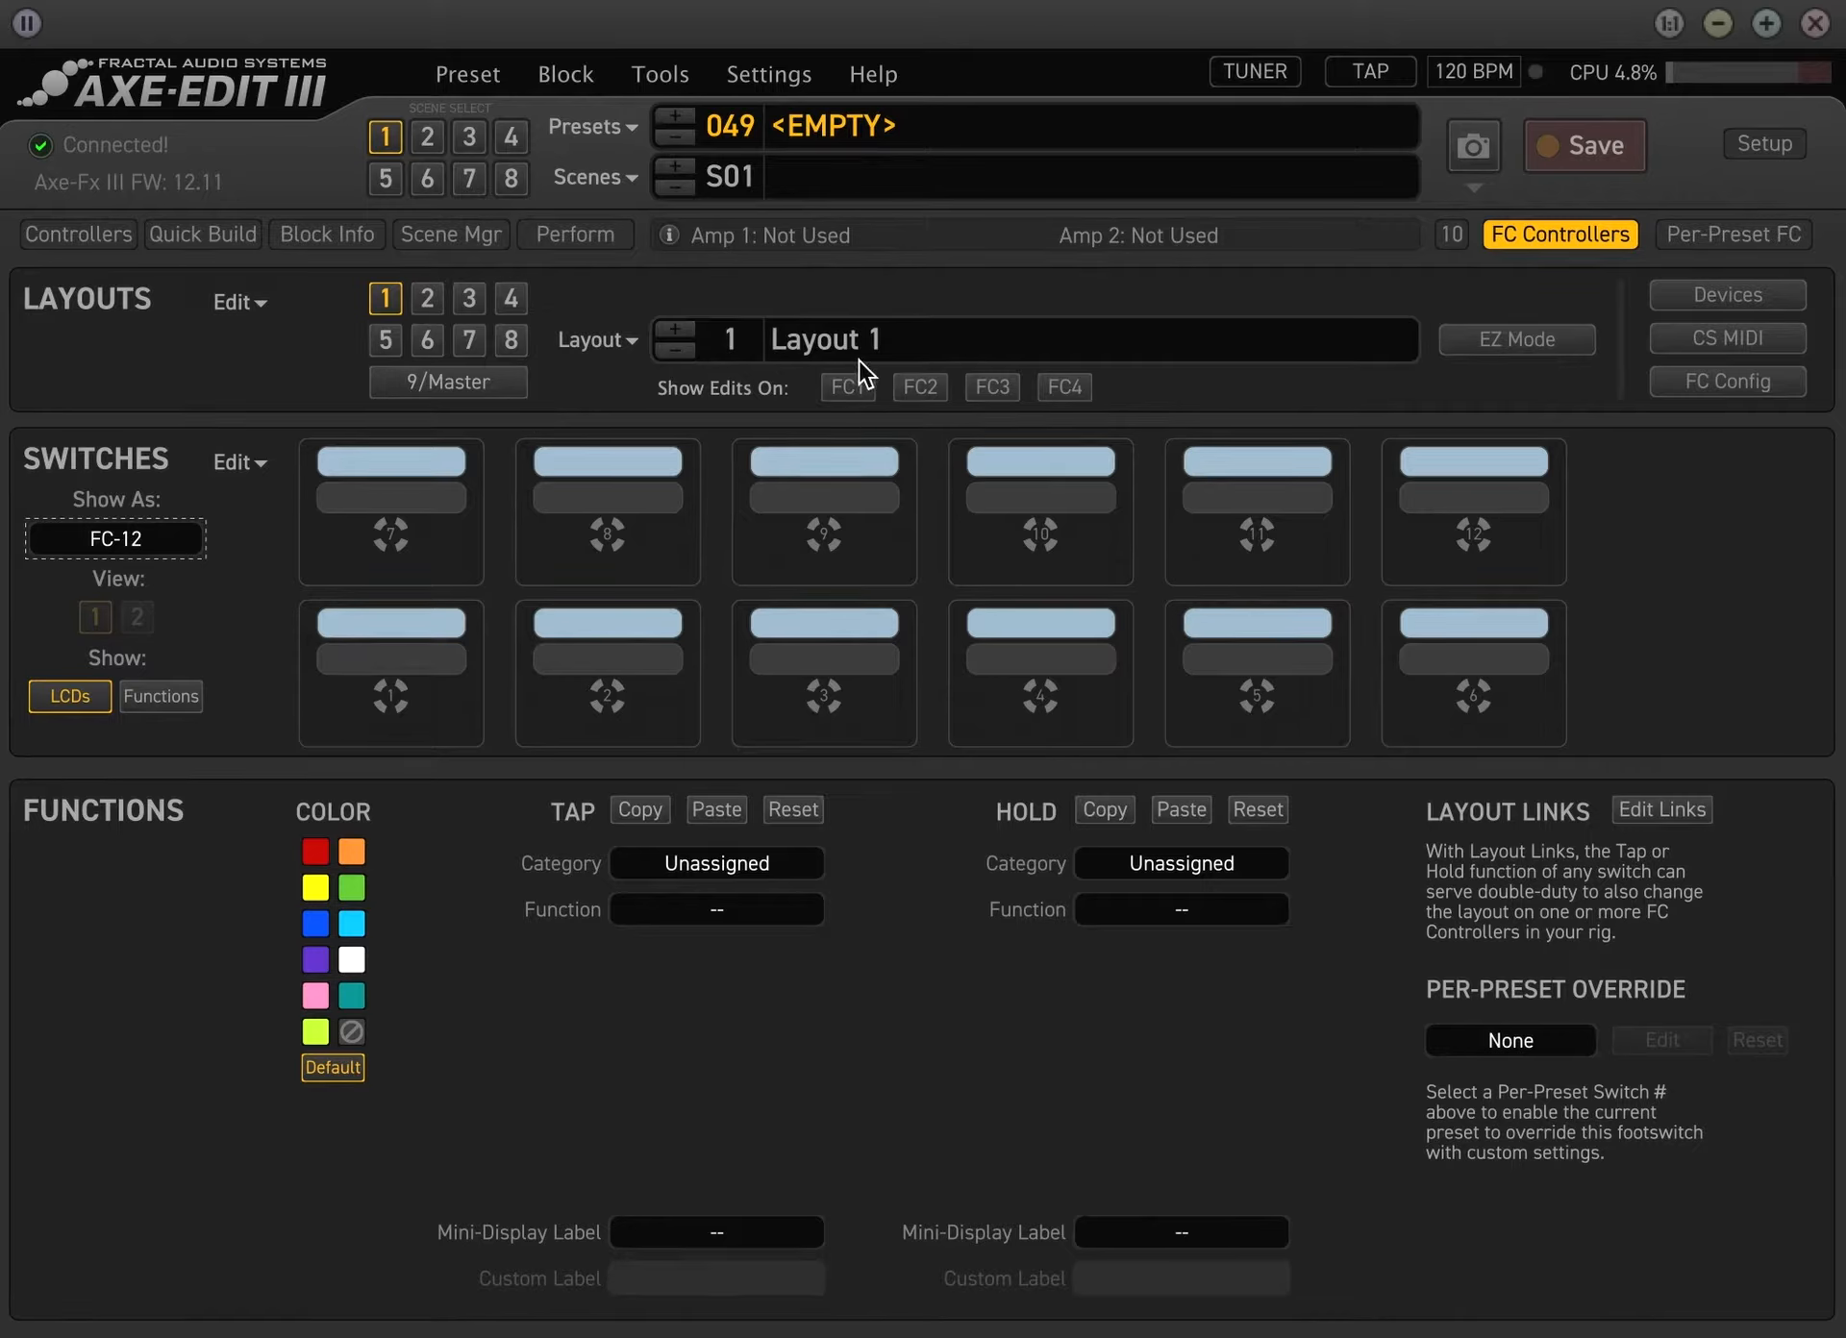
Rename layout 1 as Effects and layout 2 as Scenes
double_click(847, 338)
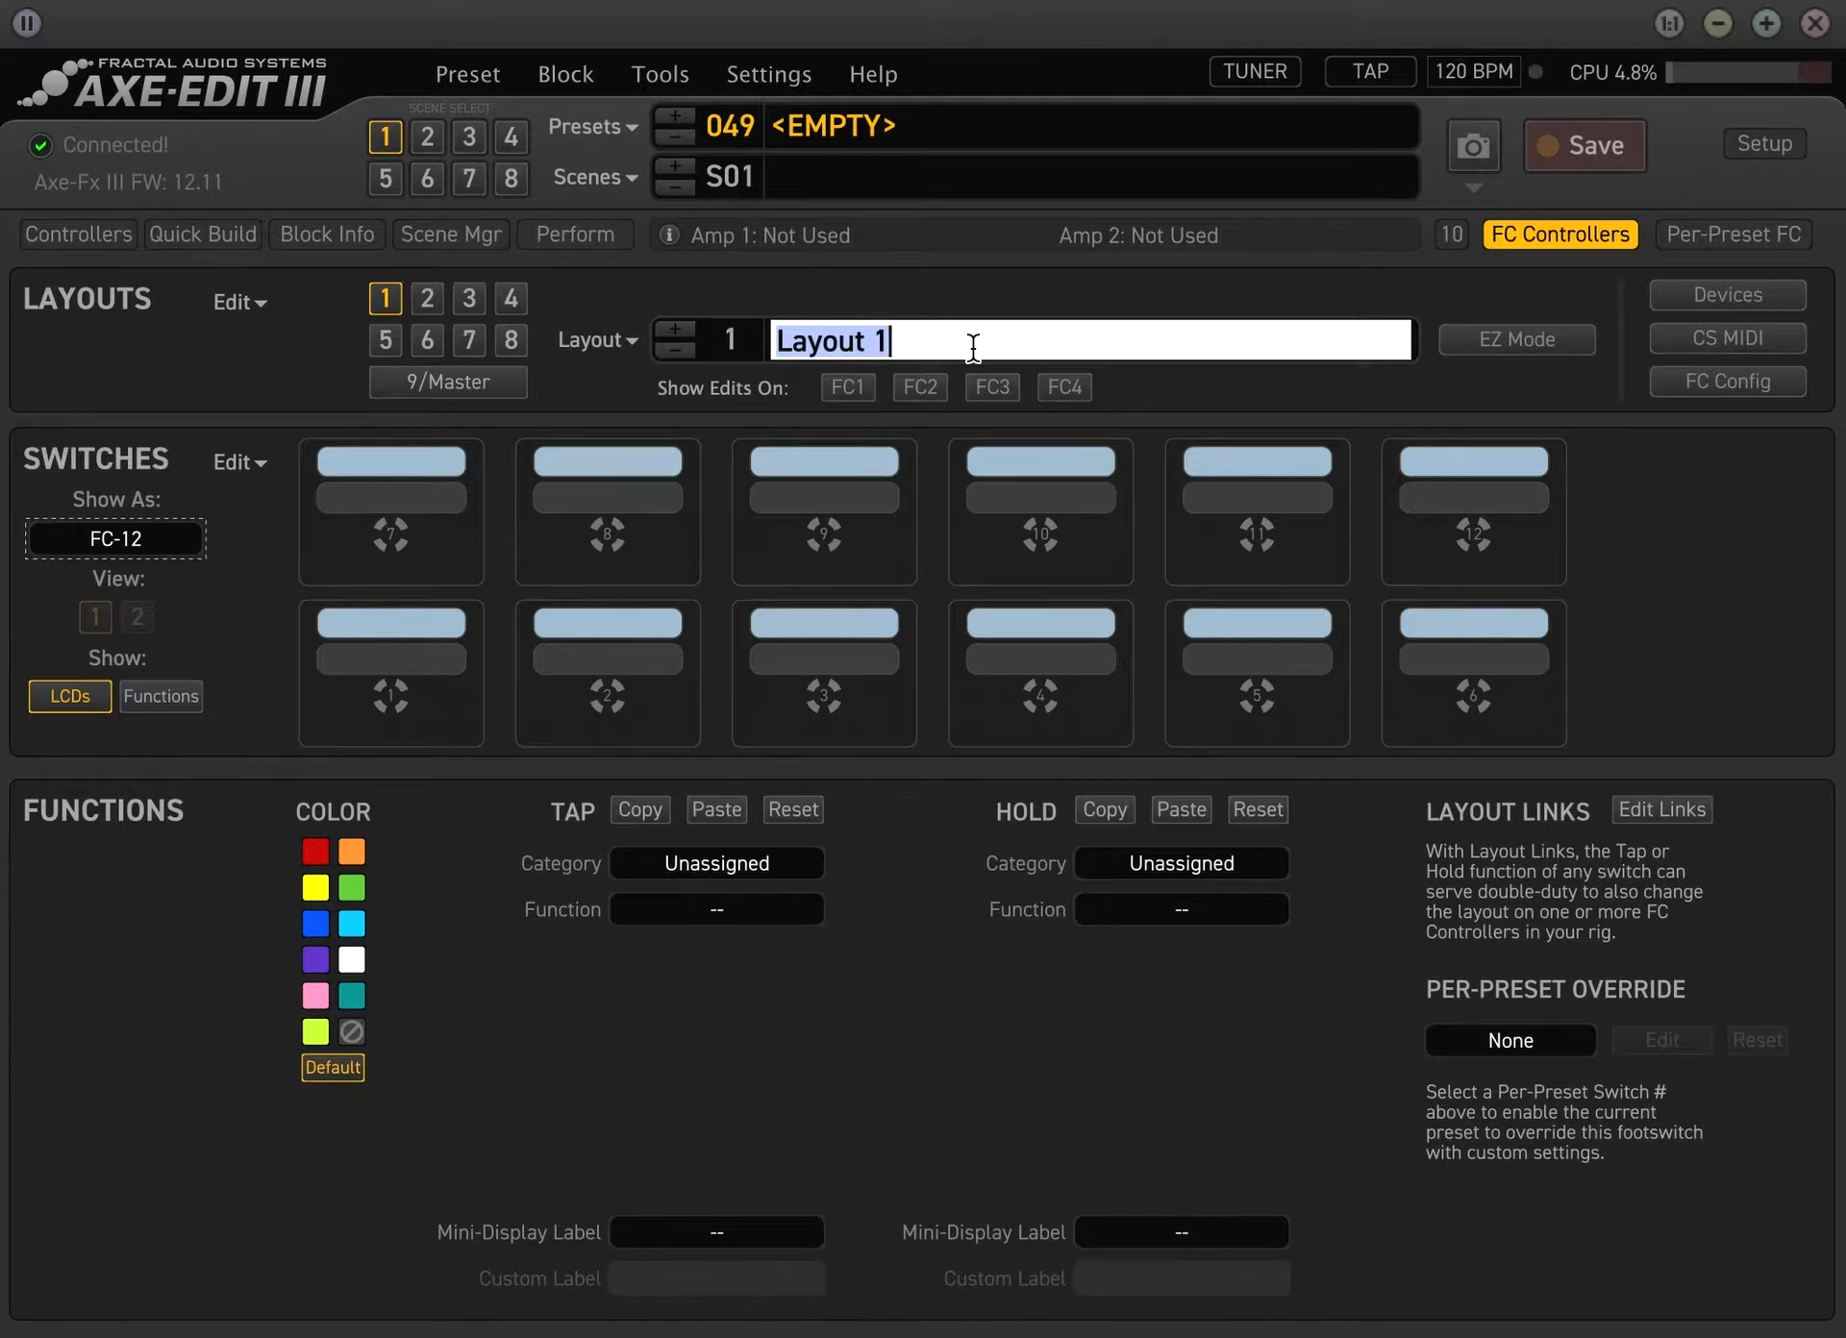
type("Effects")
key("Return")
left_click(410, 294)
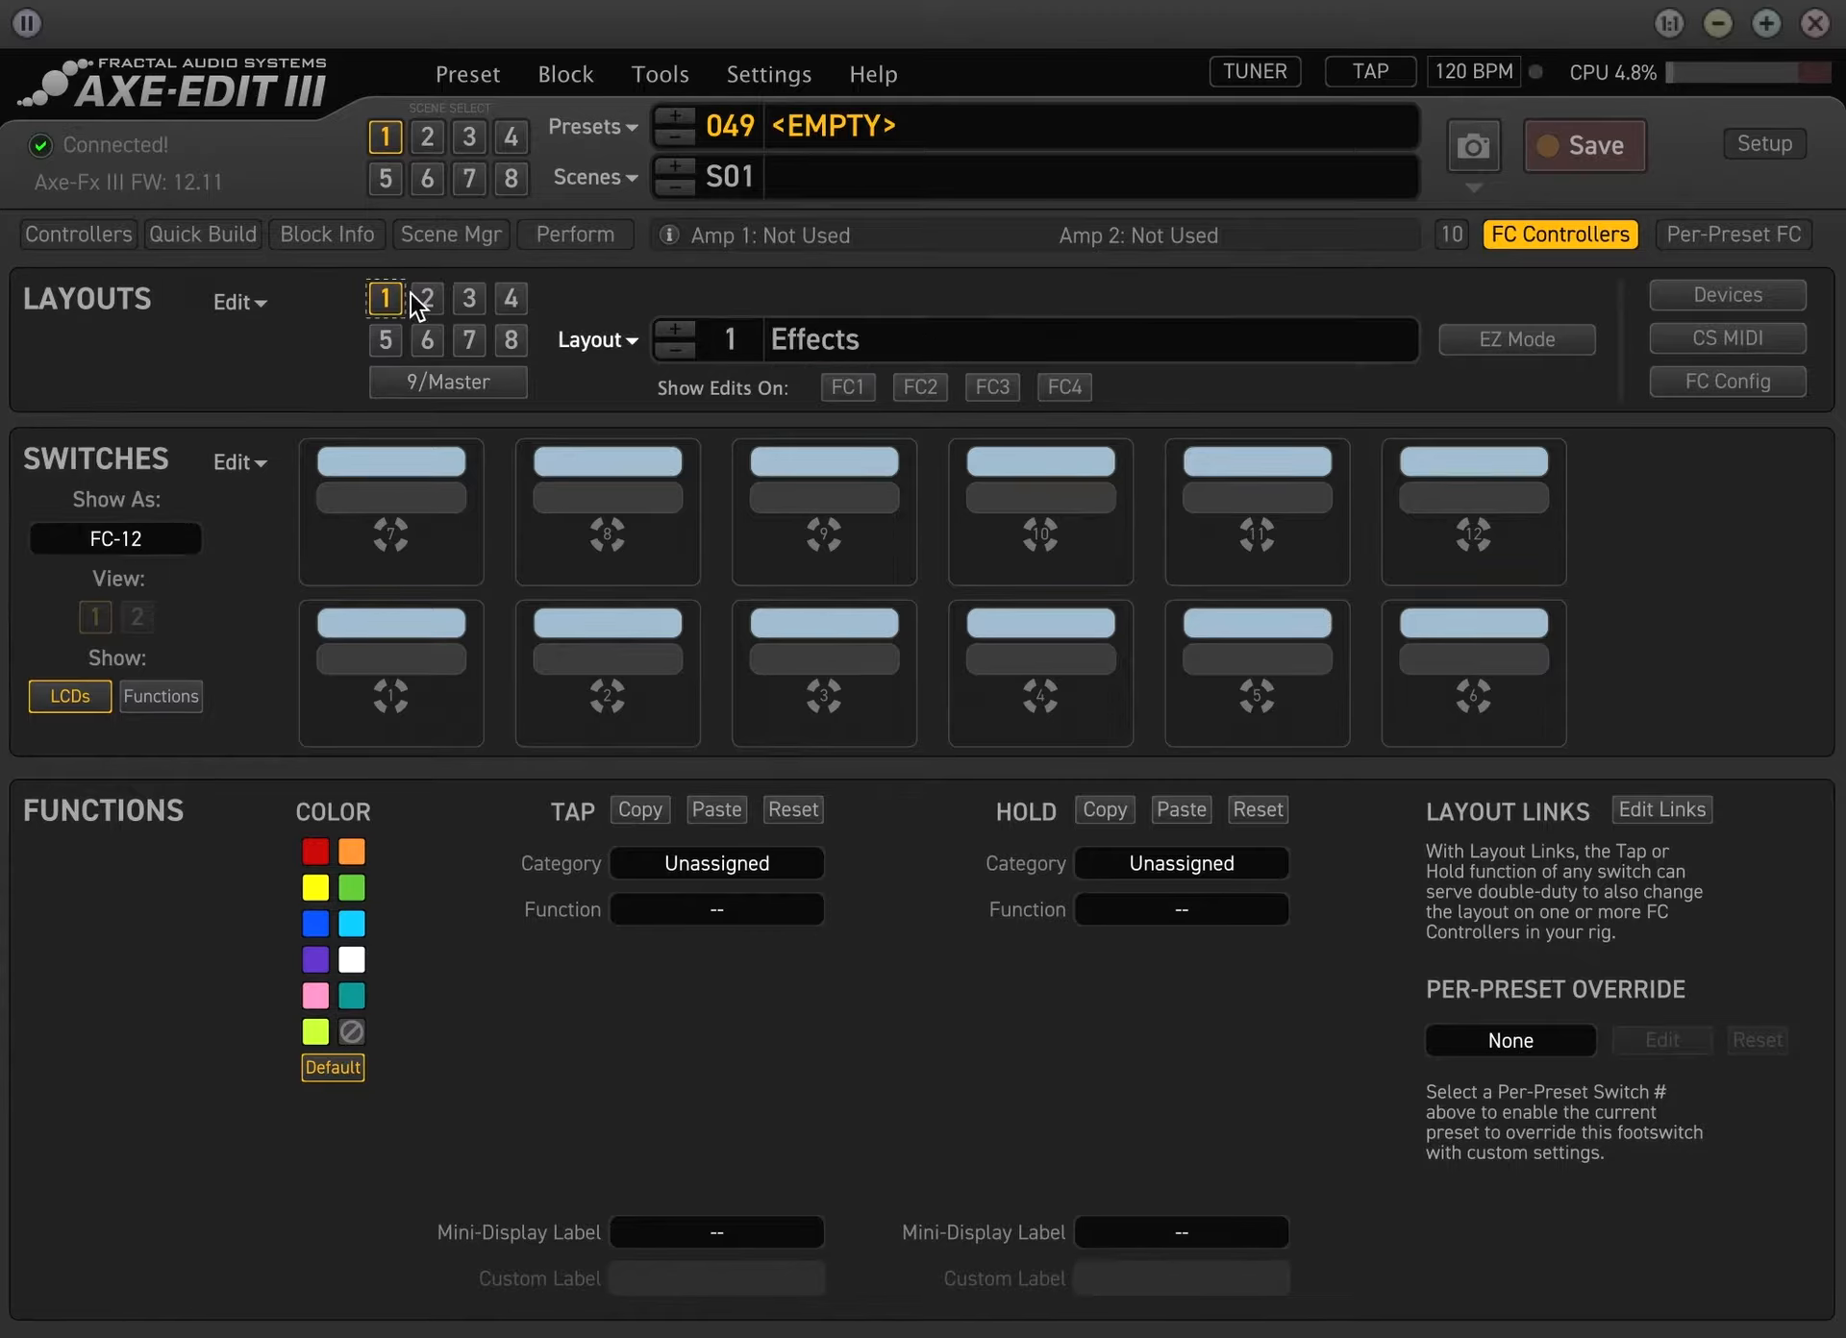
double_click(975, 338)
type("Scenes")
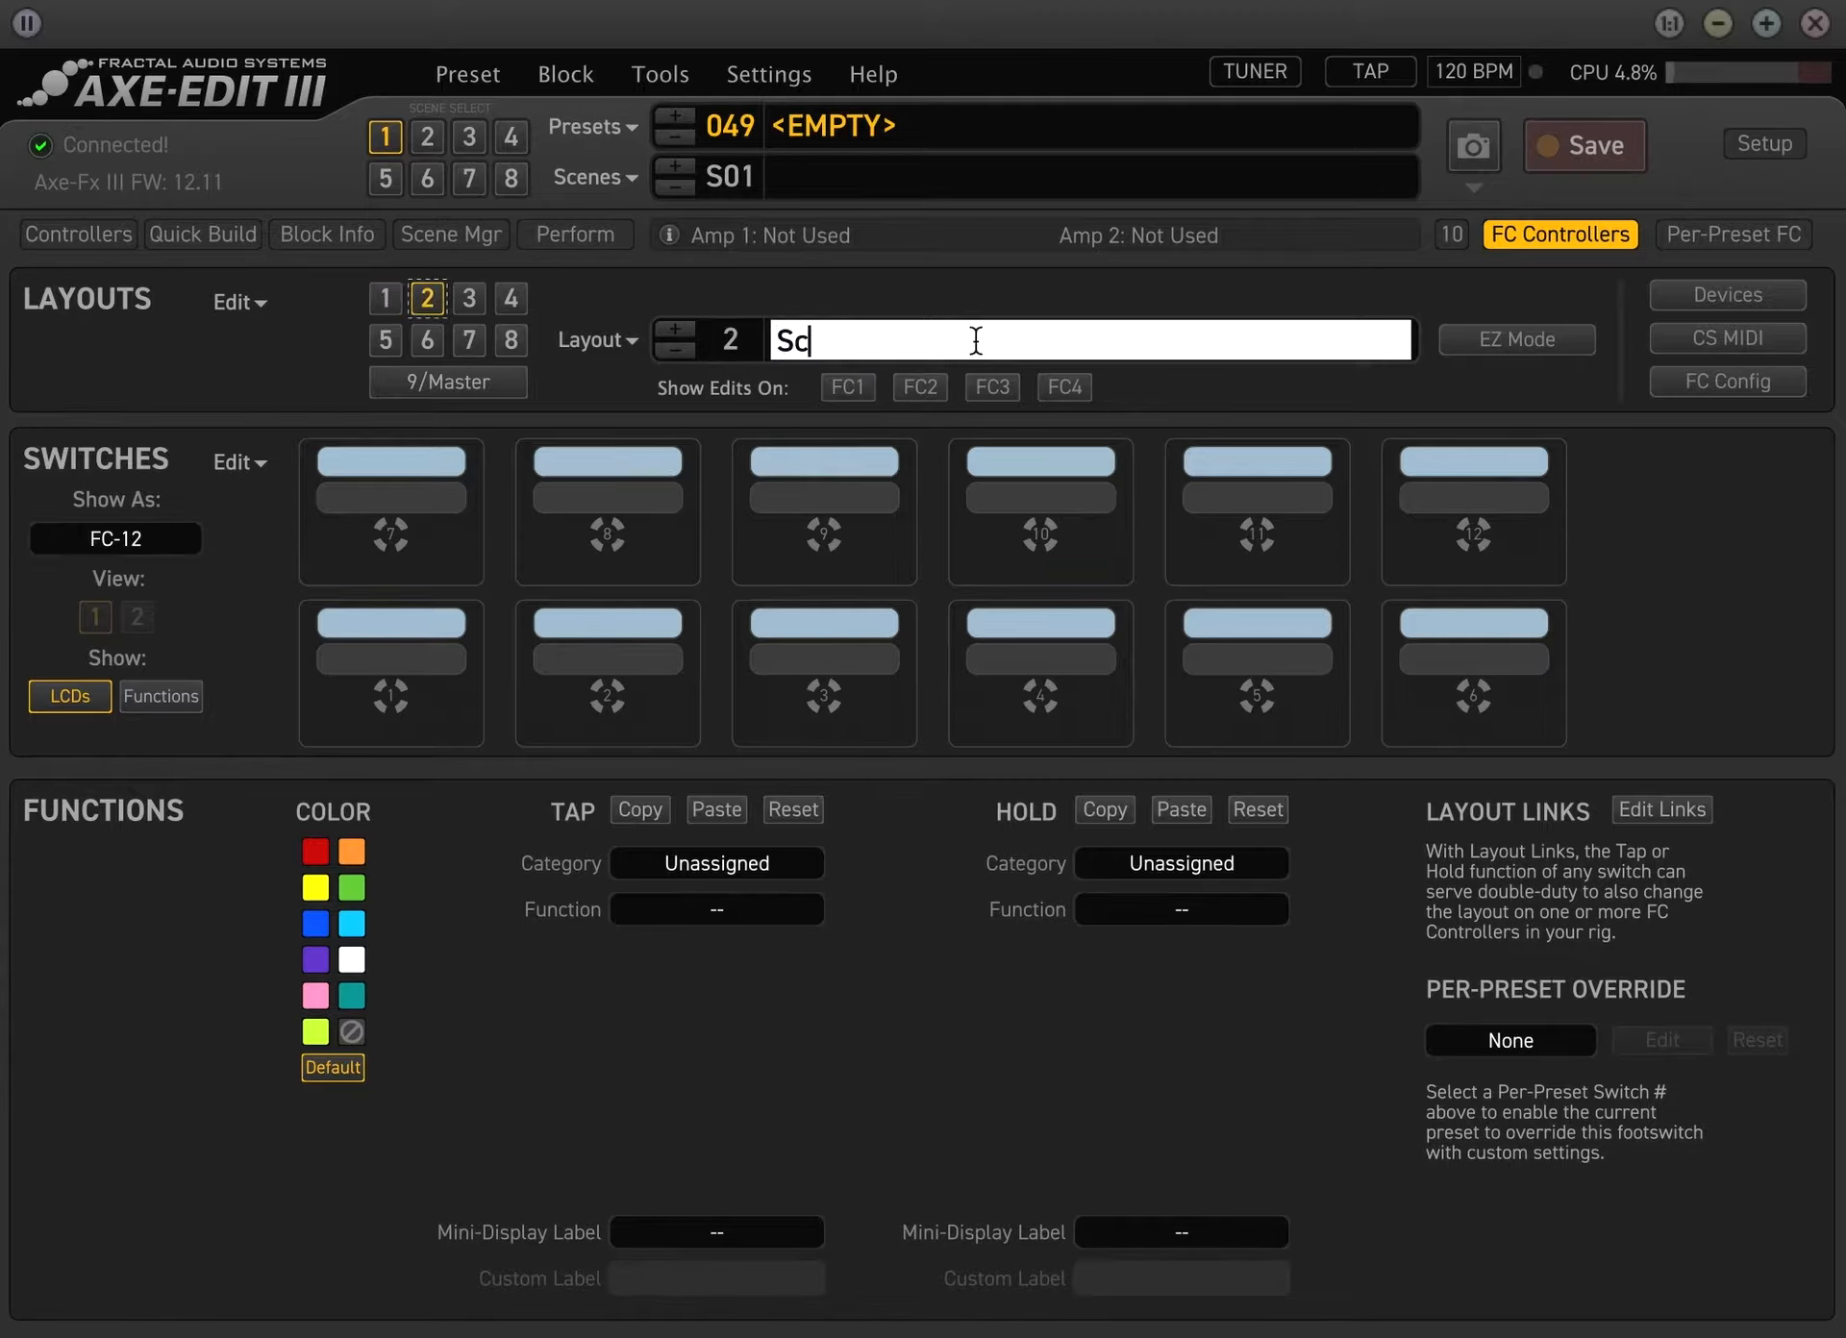
key("Return")
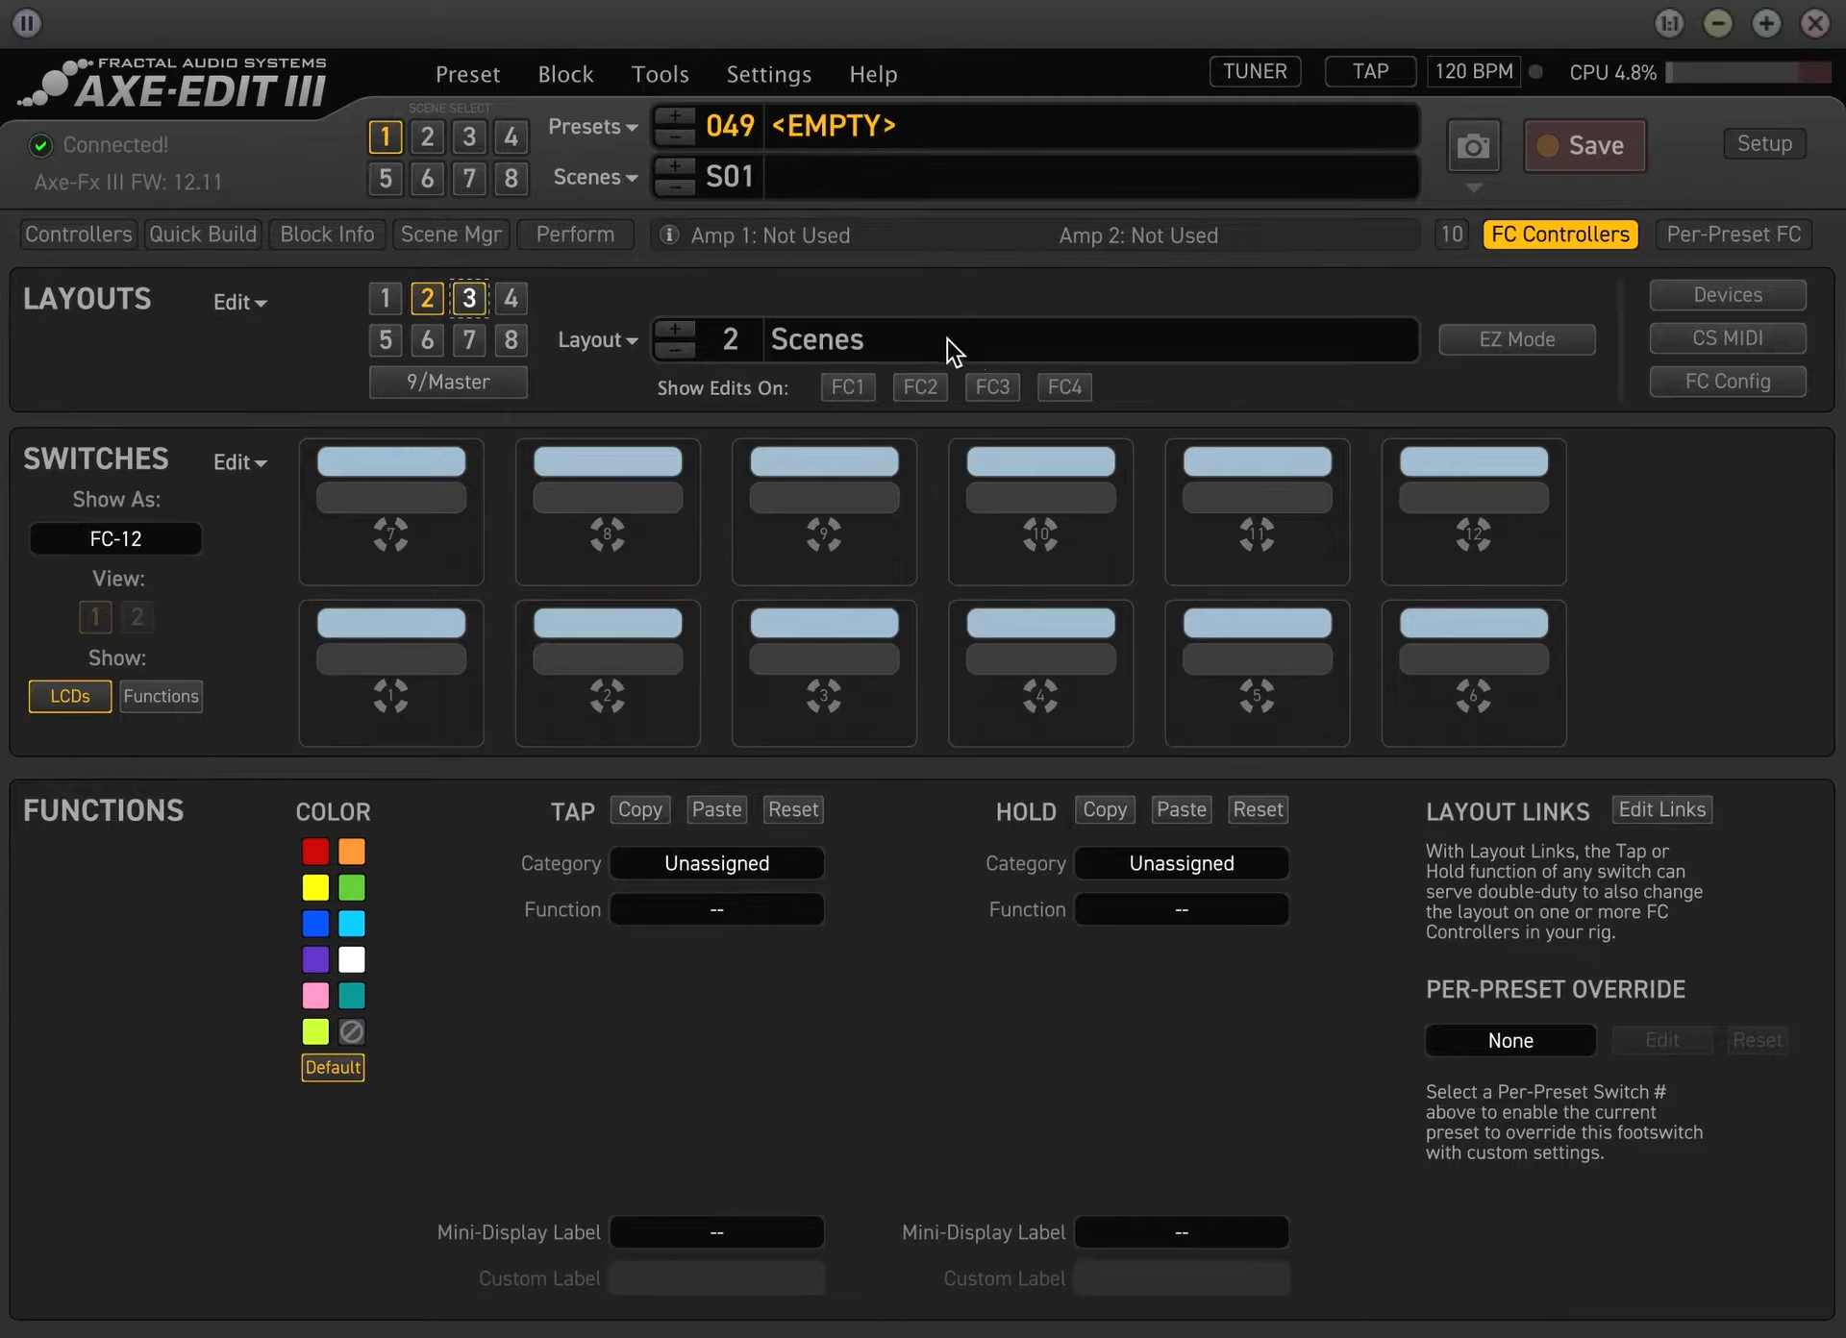
Rename layout 3 as Presets and layout 4 as Looper
double_click(948, 338)
type("Preset")
key("Return")
left_click(510, 298)
double_click(963, 340)
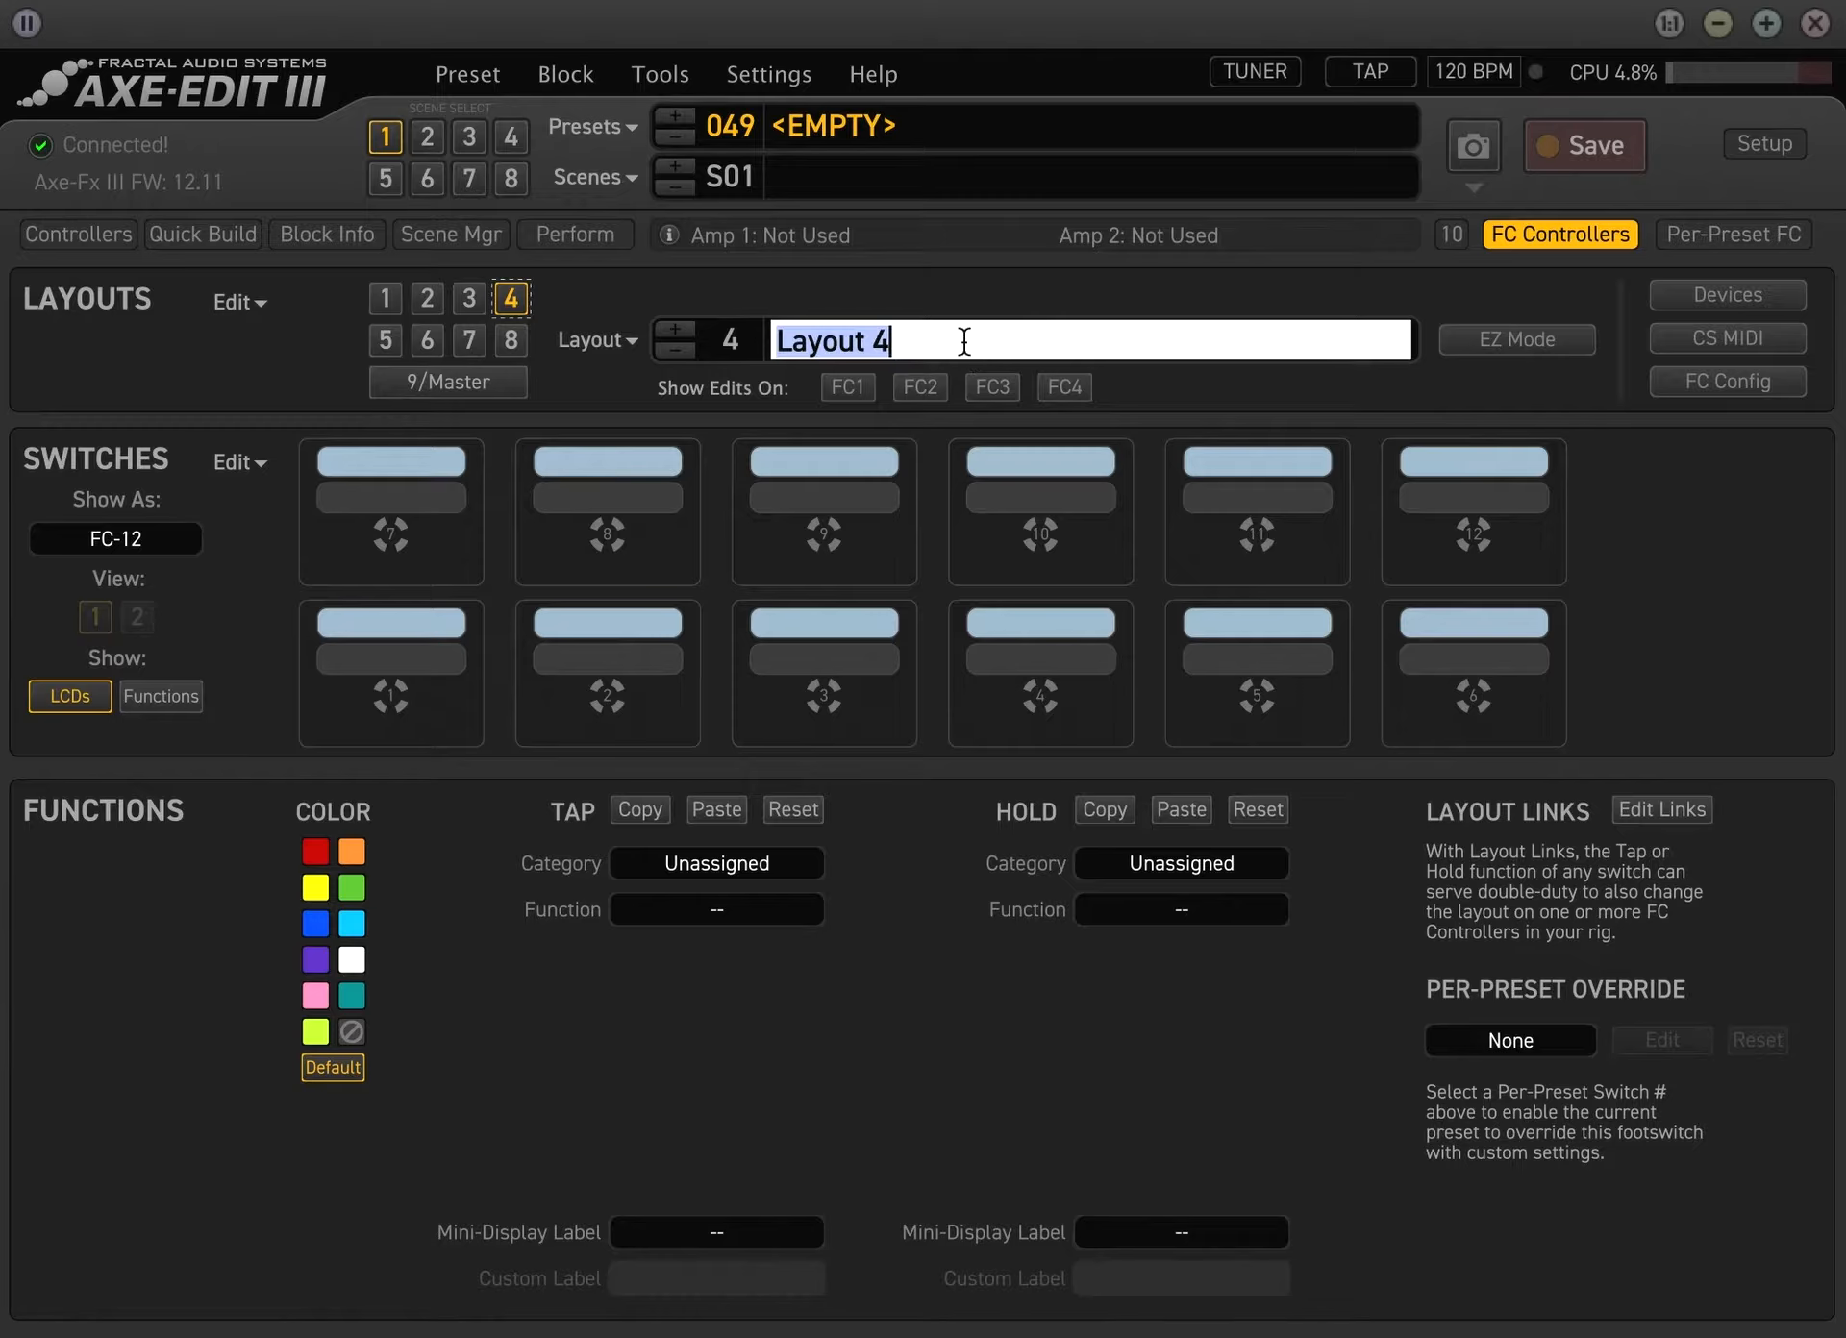
type("K")
key("BackSpace")
type("d")
key("BackSpace")
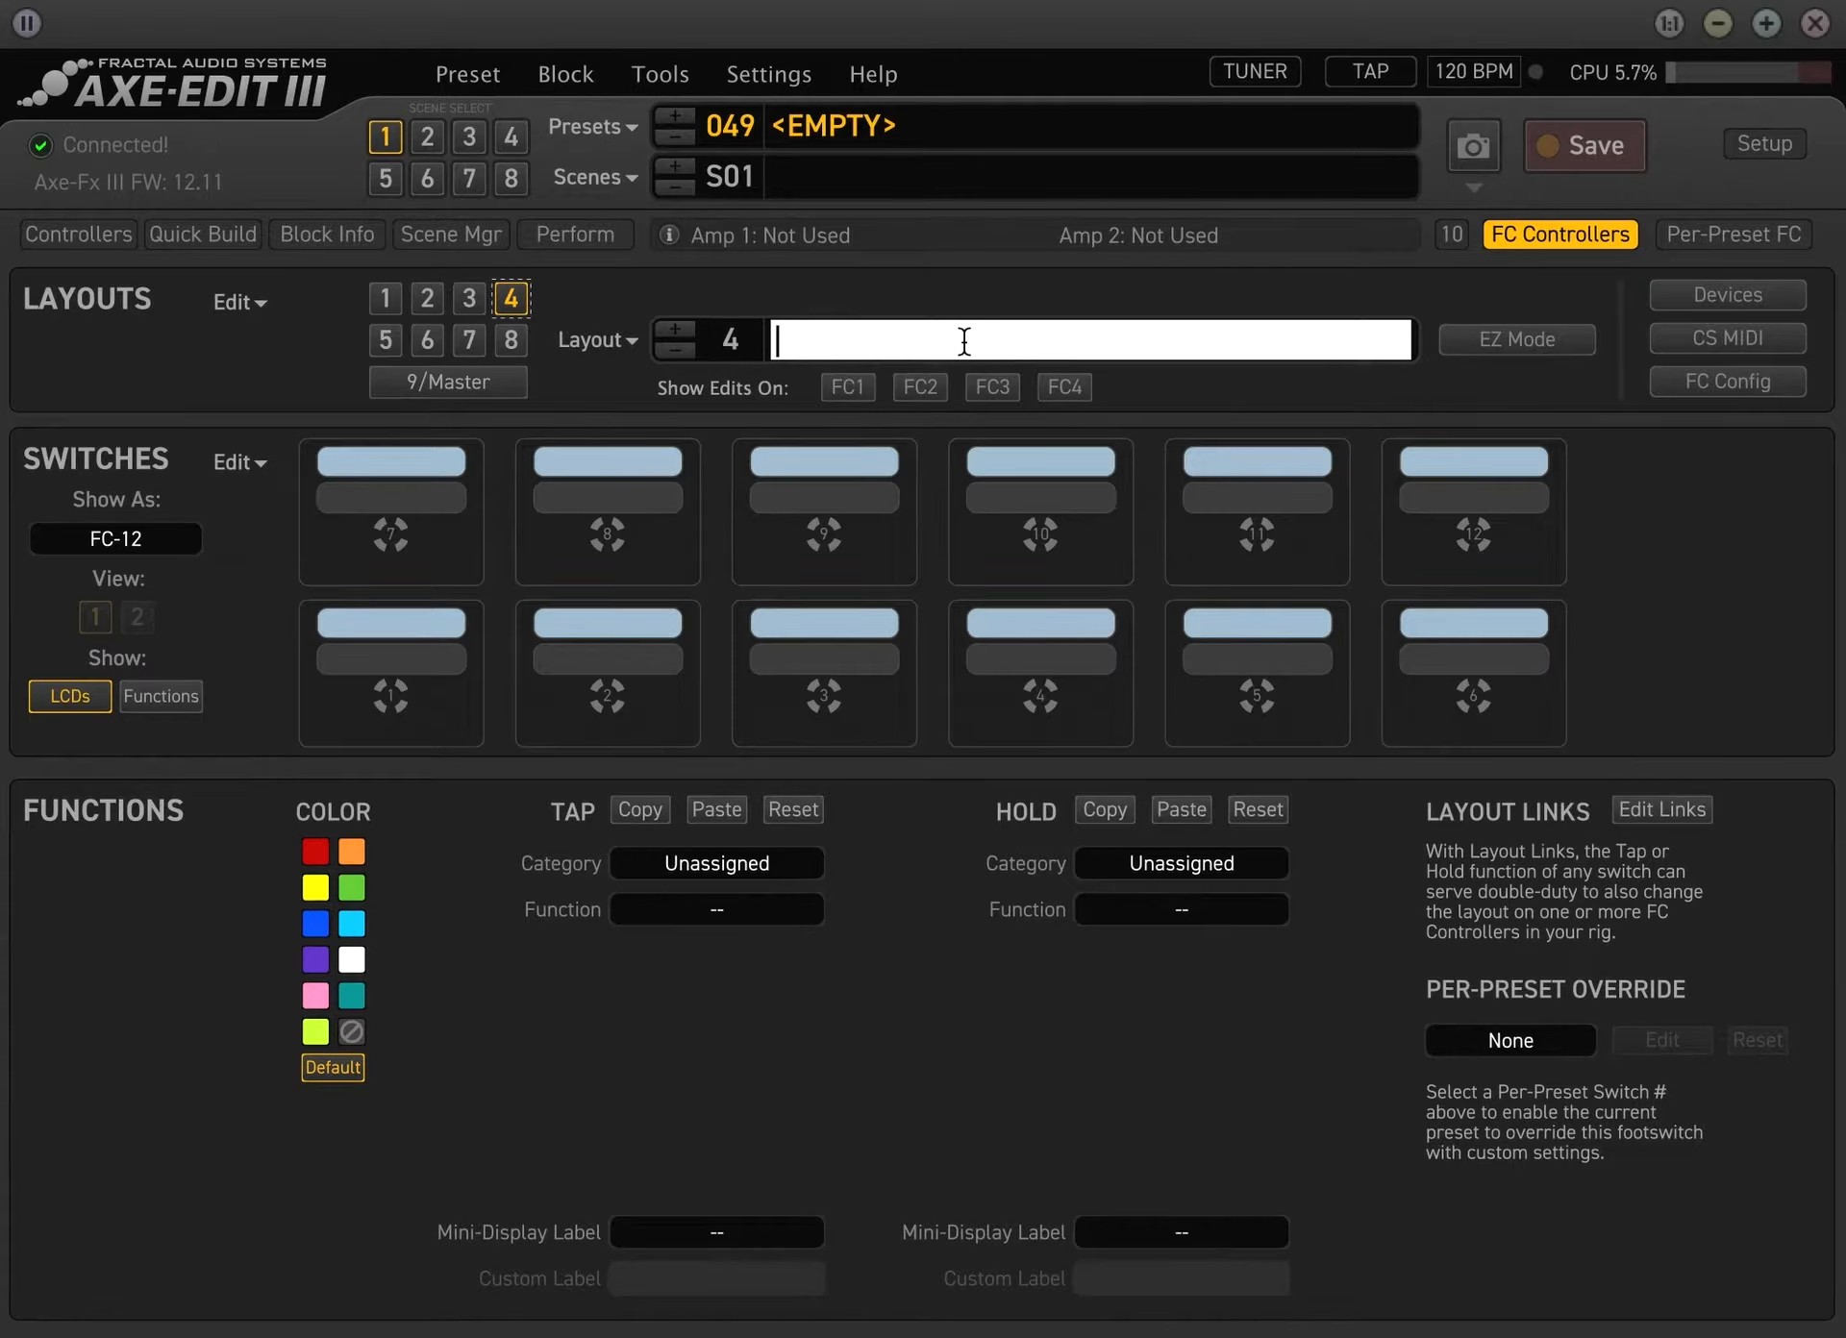
type("Looper")
key("Return")
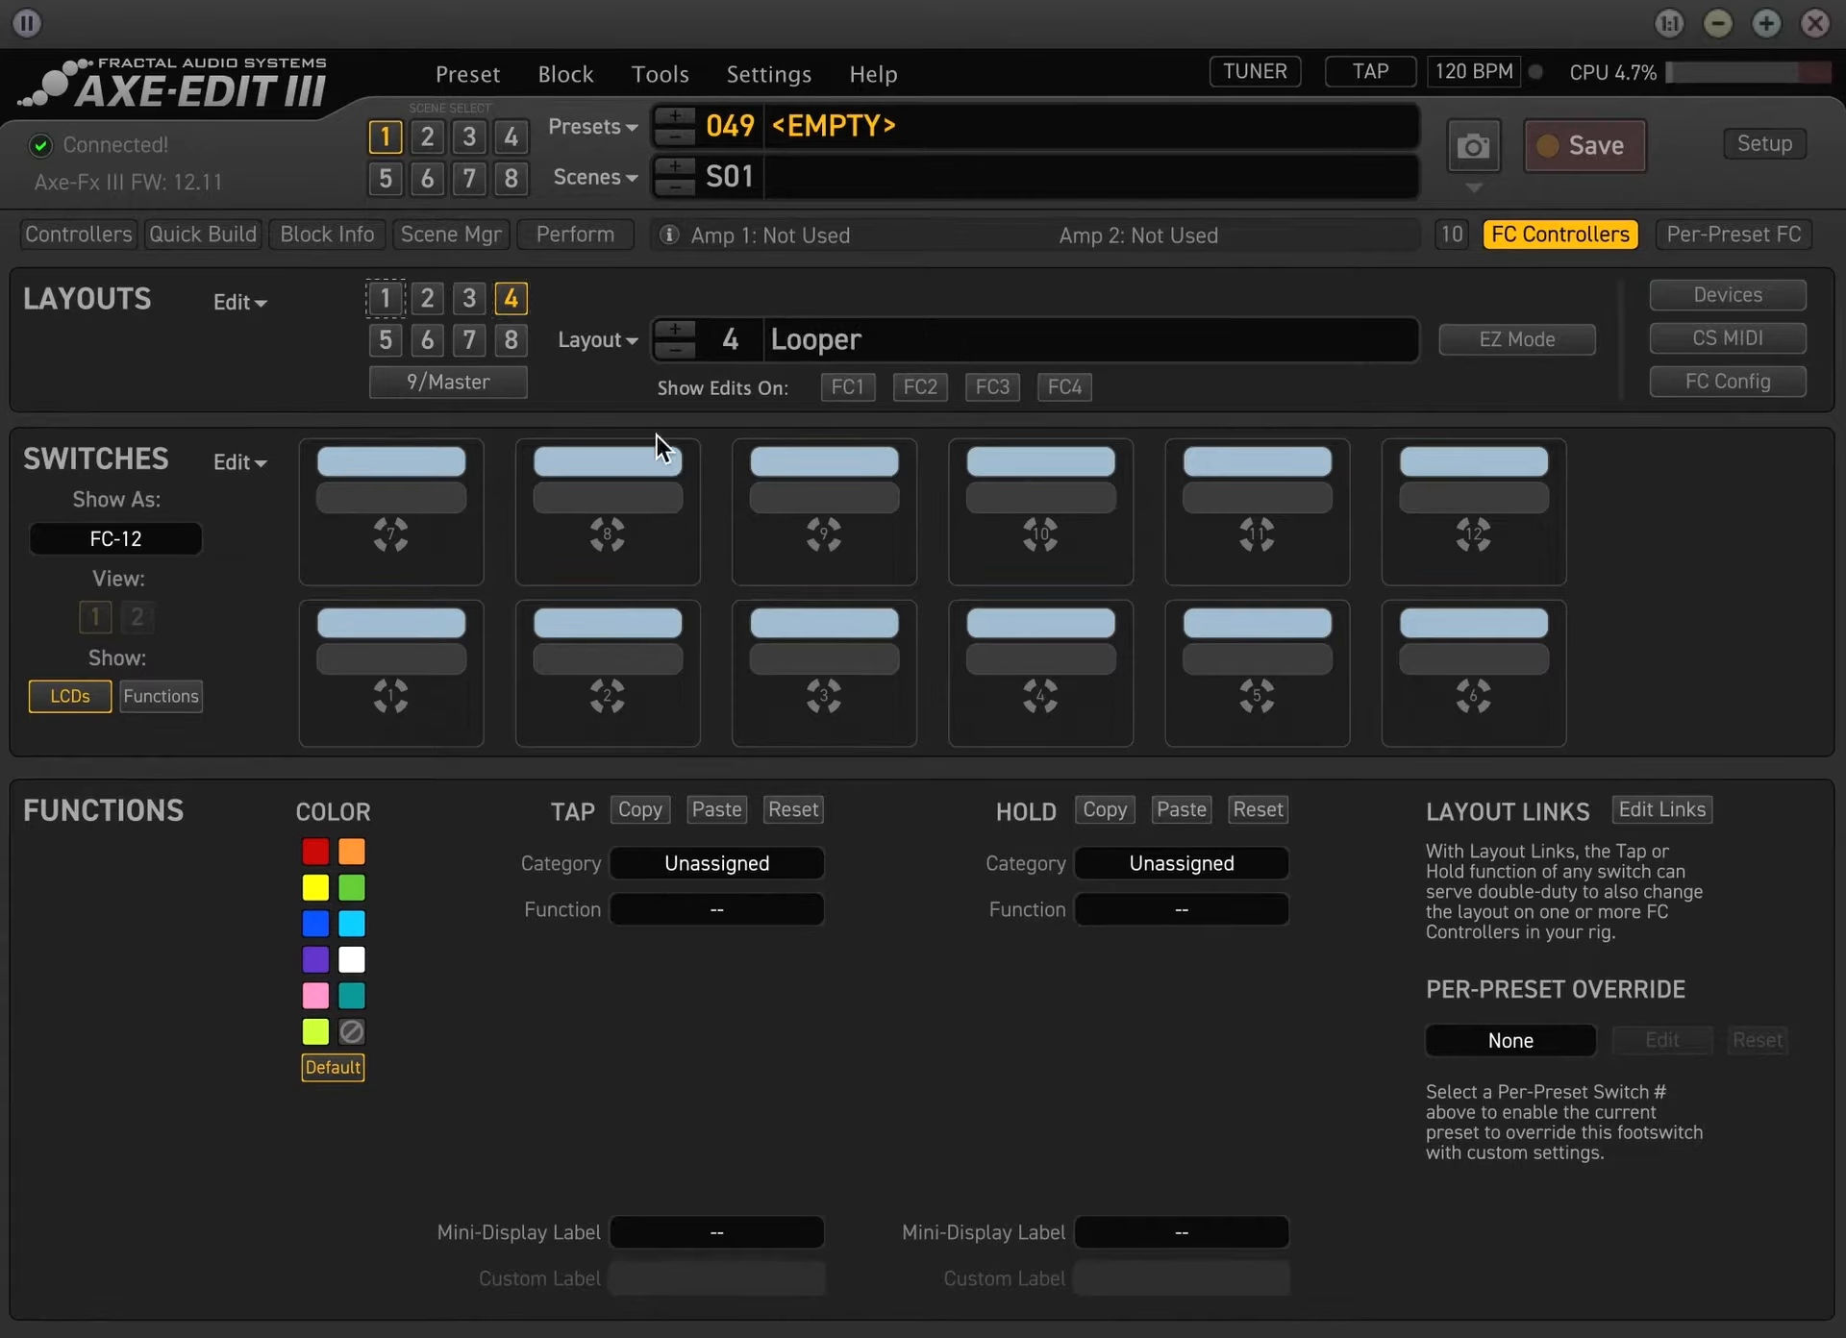
Open the 9/Master layout and examine which layout each of its switches selects
left_click(481, 379)
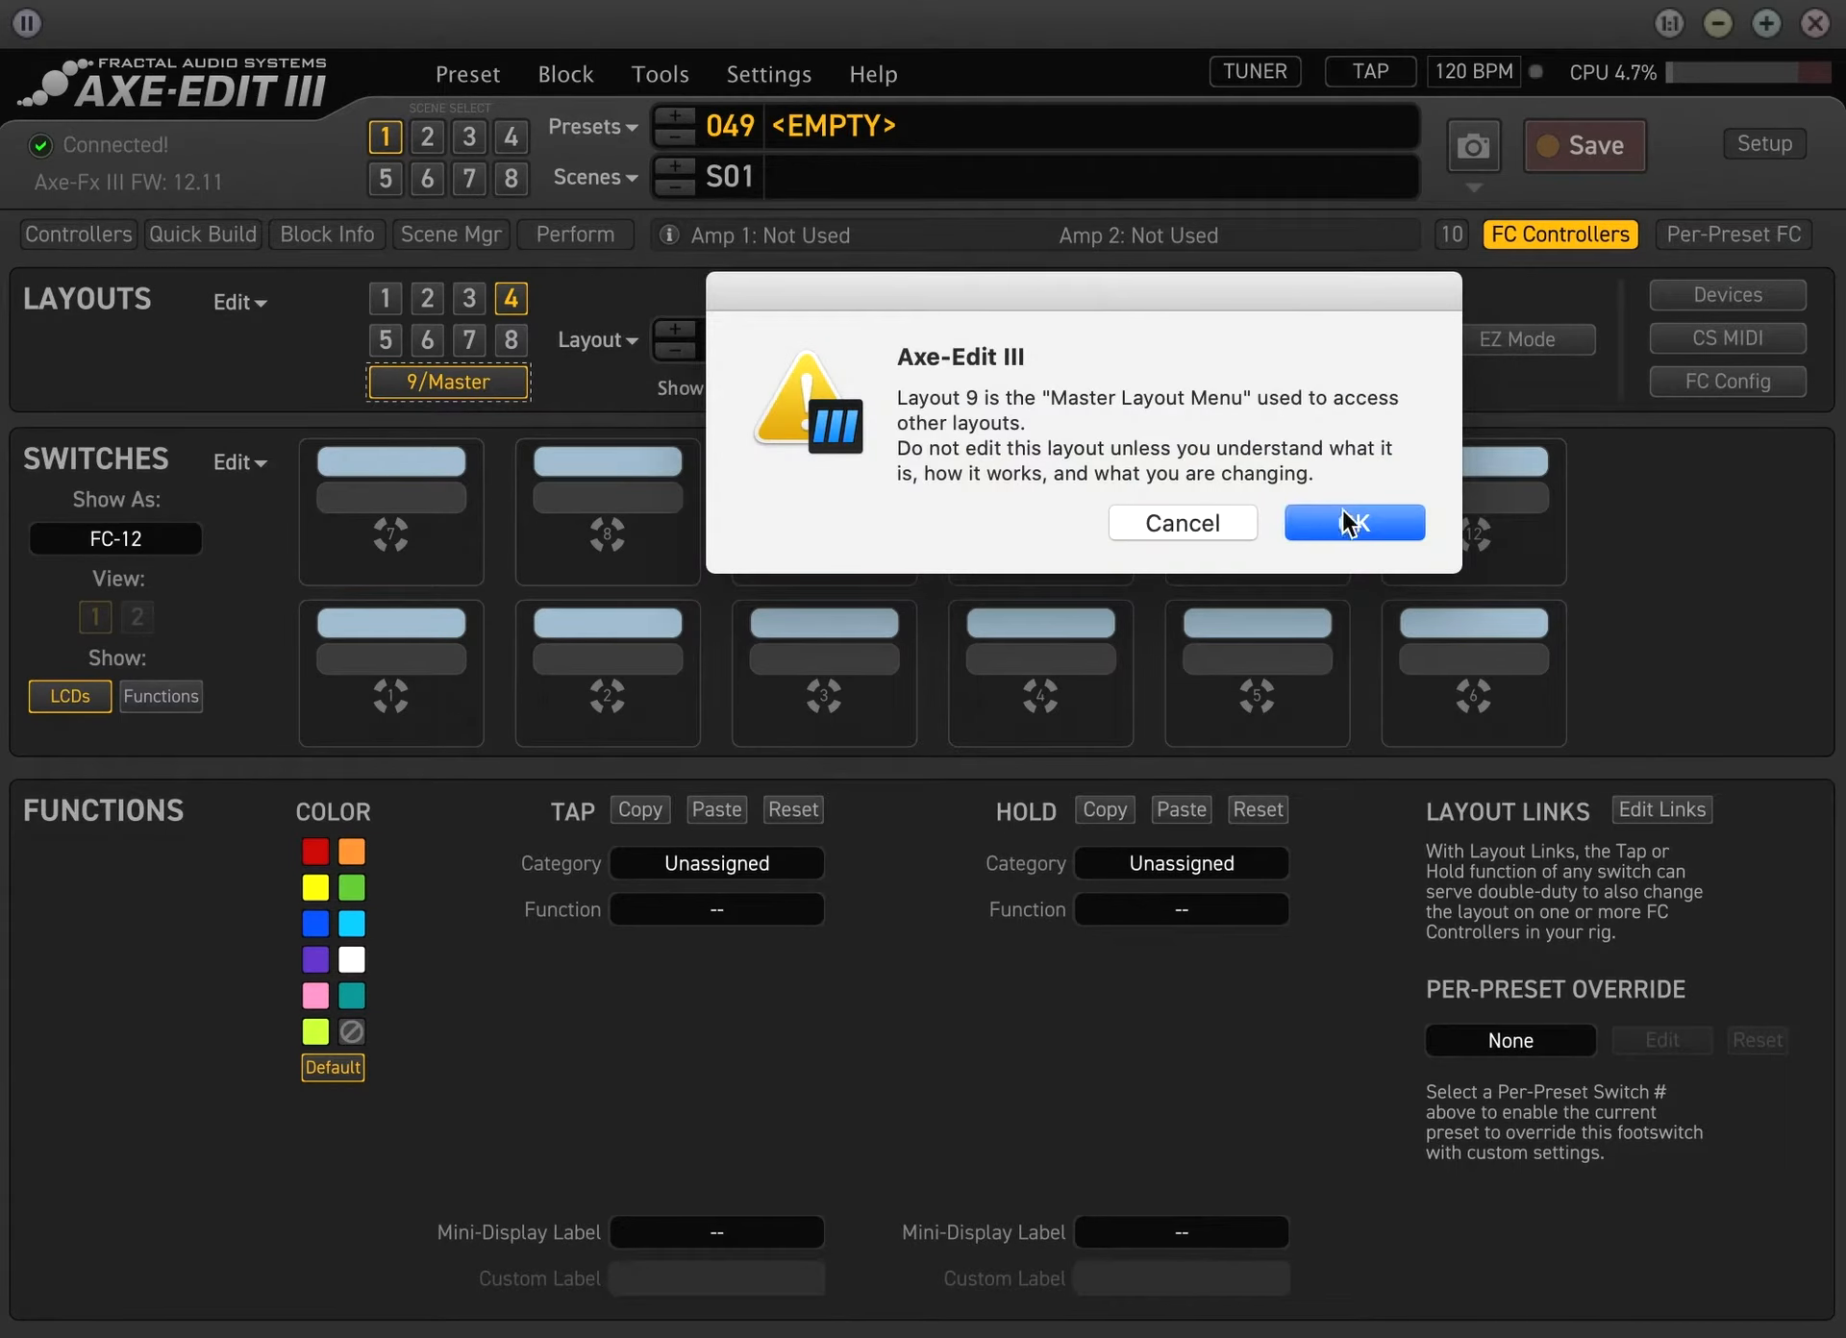
left_click(1350, 524)
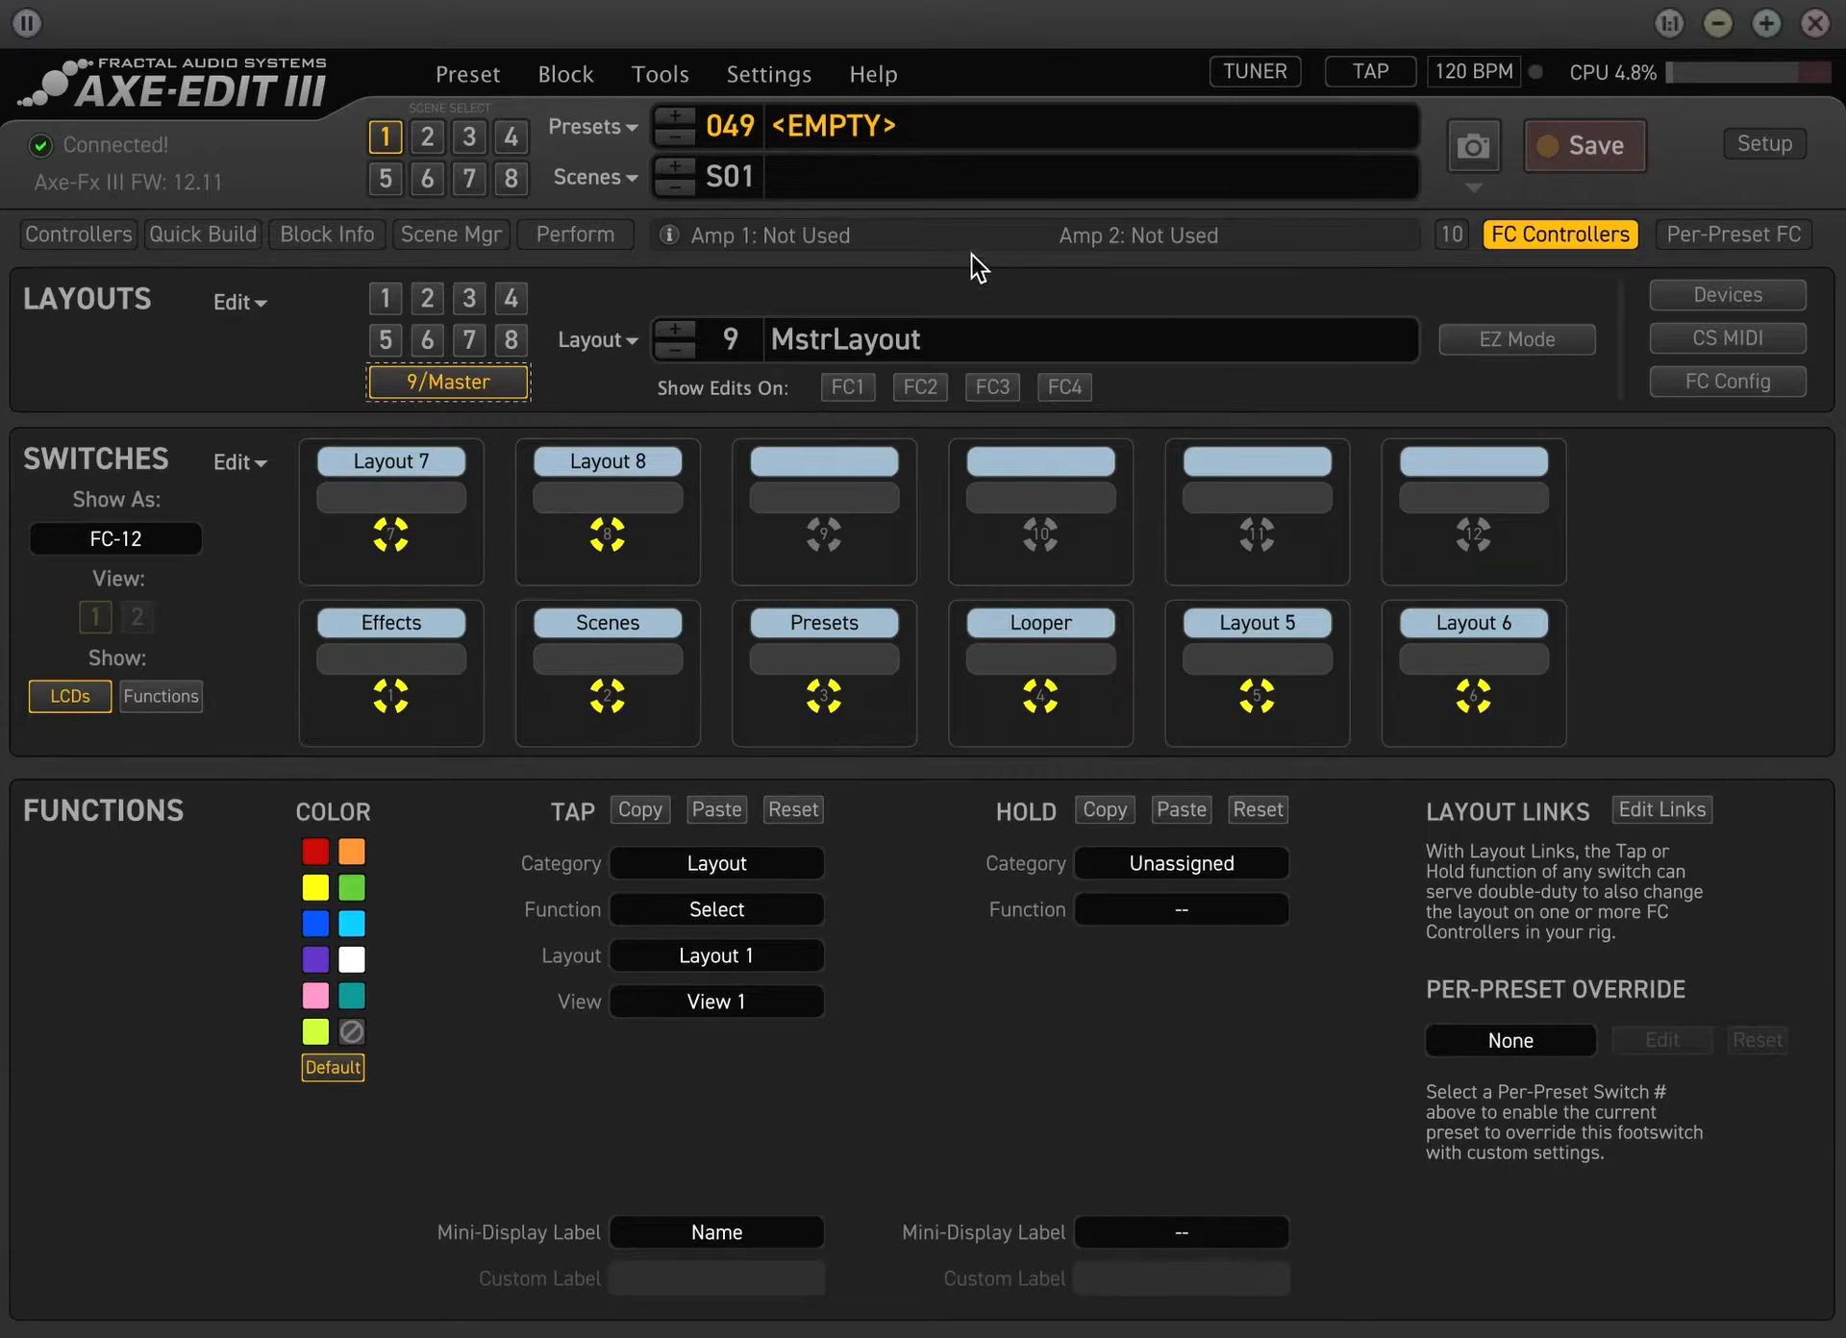
Reset all FC controller layouts and confirm the reset
left_click(258, 300)
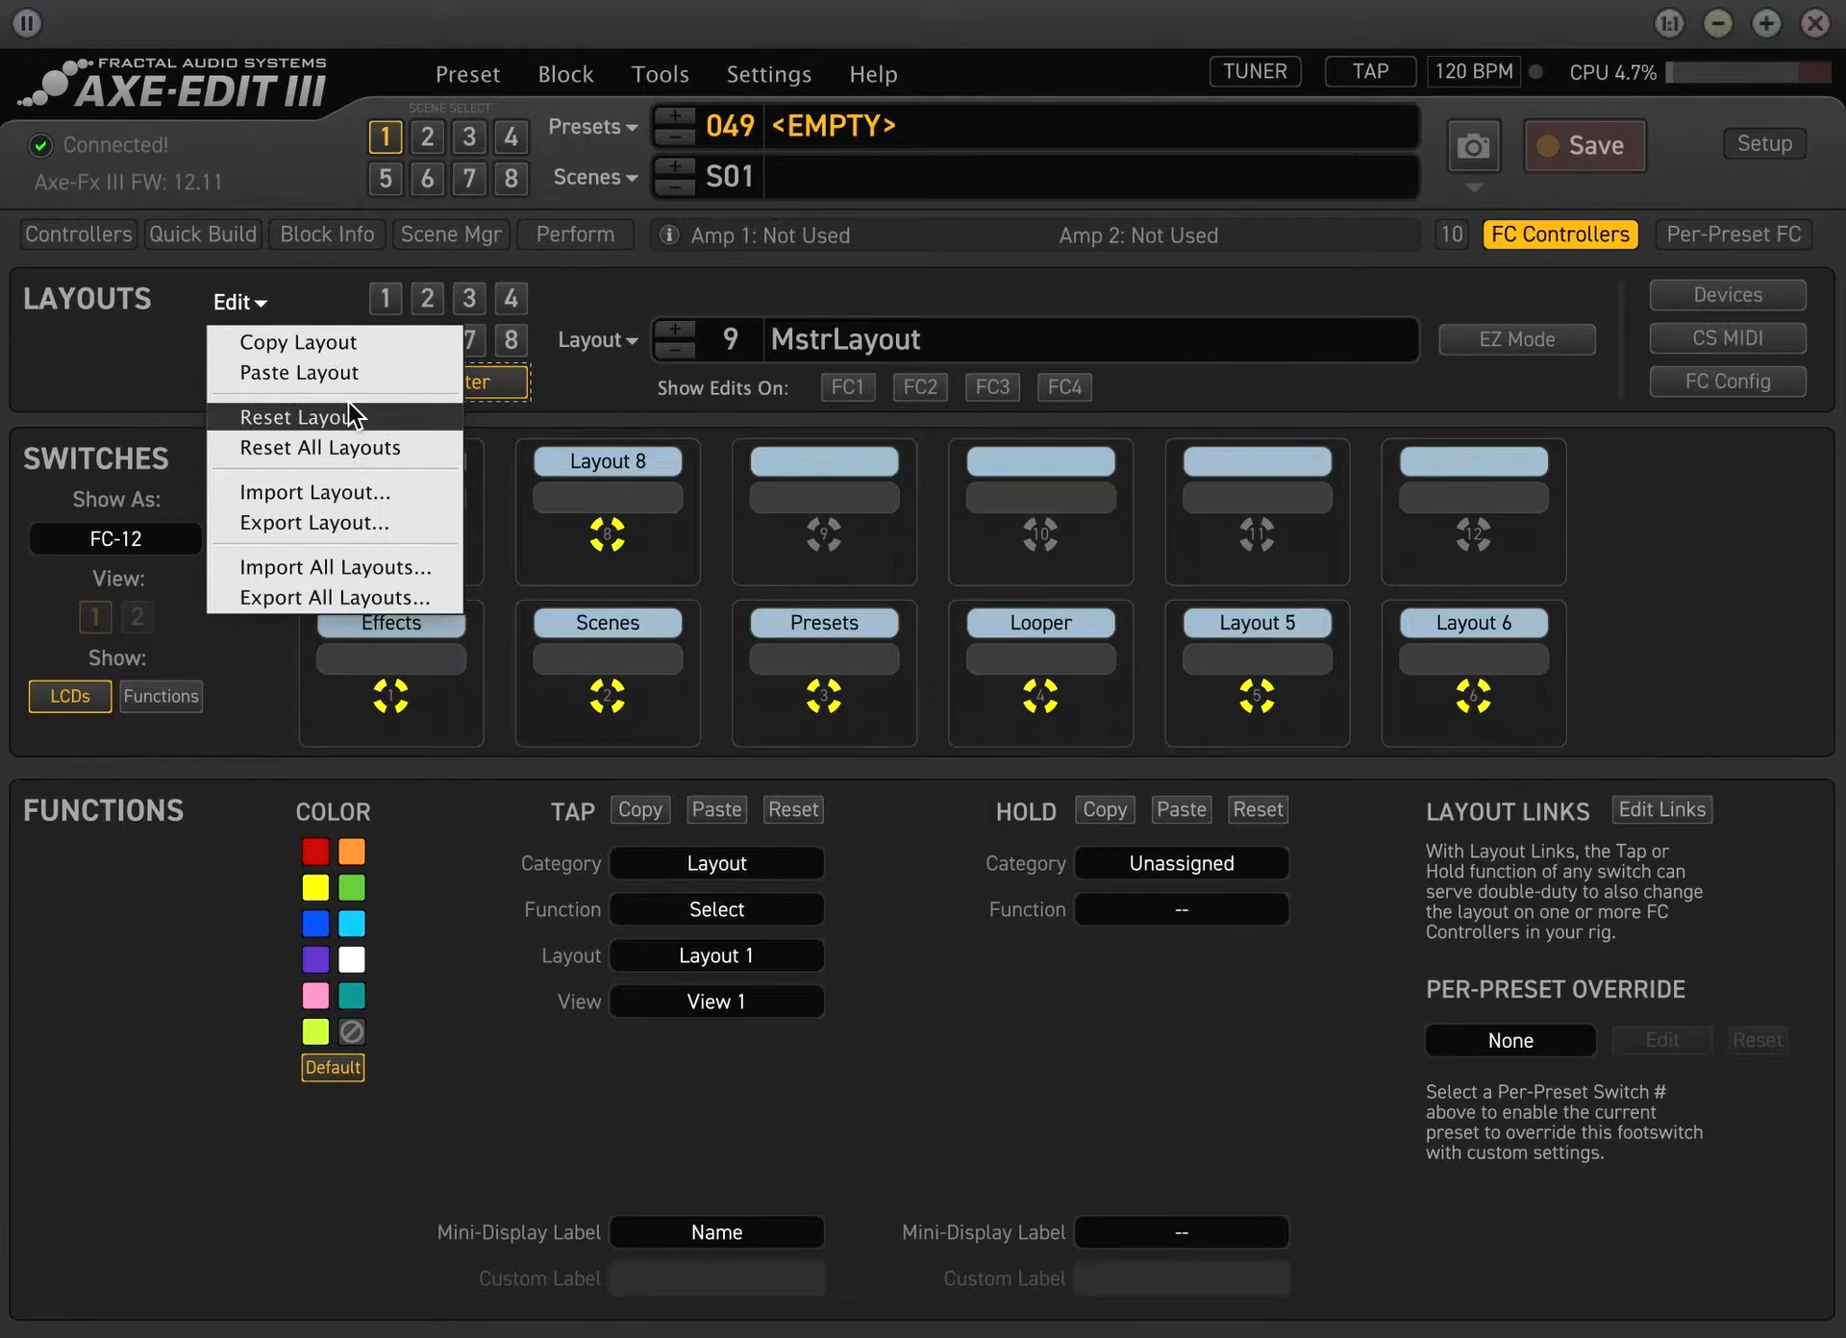
left_click(358, 436)
key("Return")
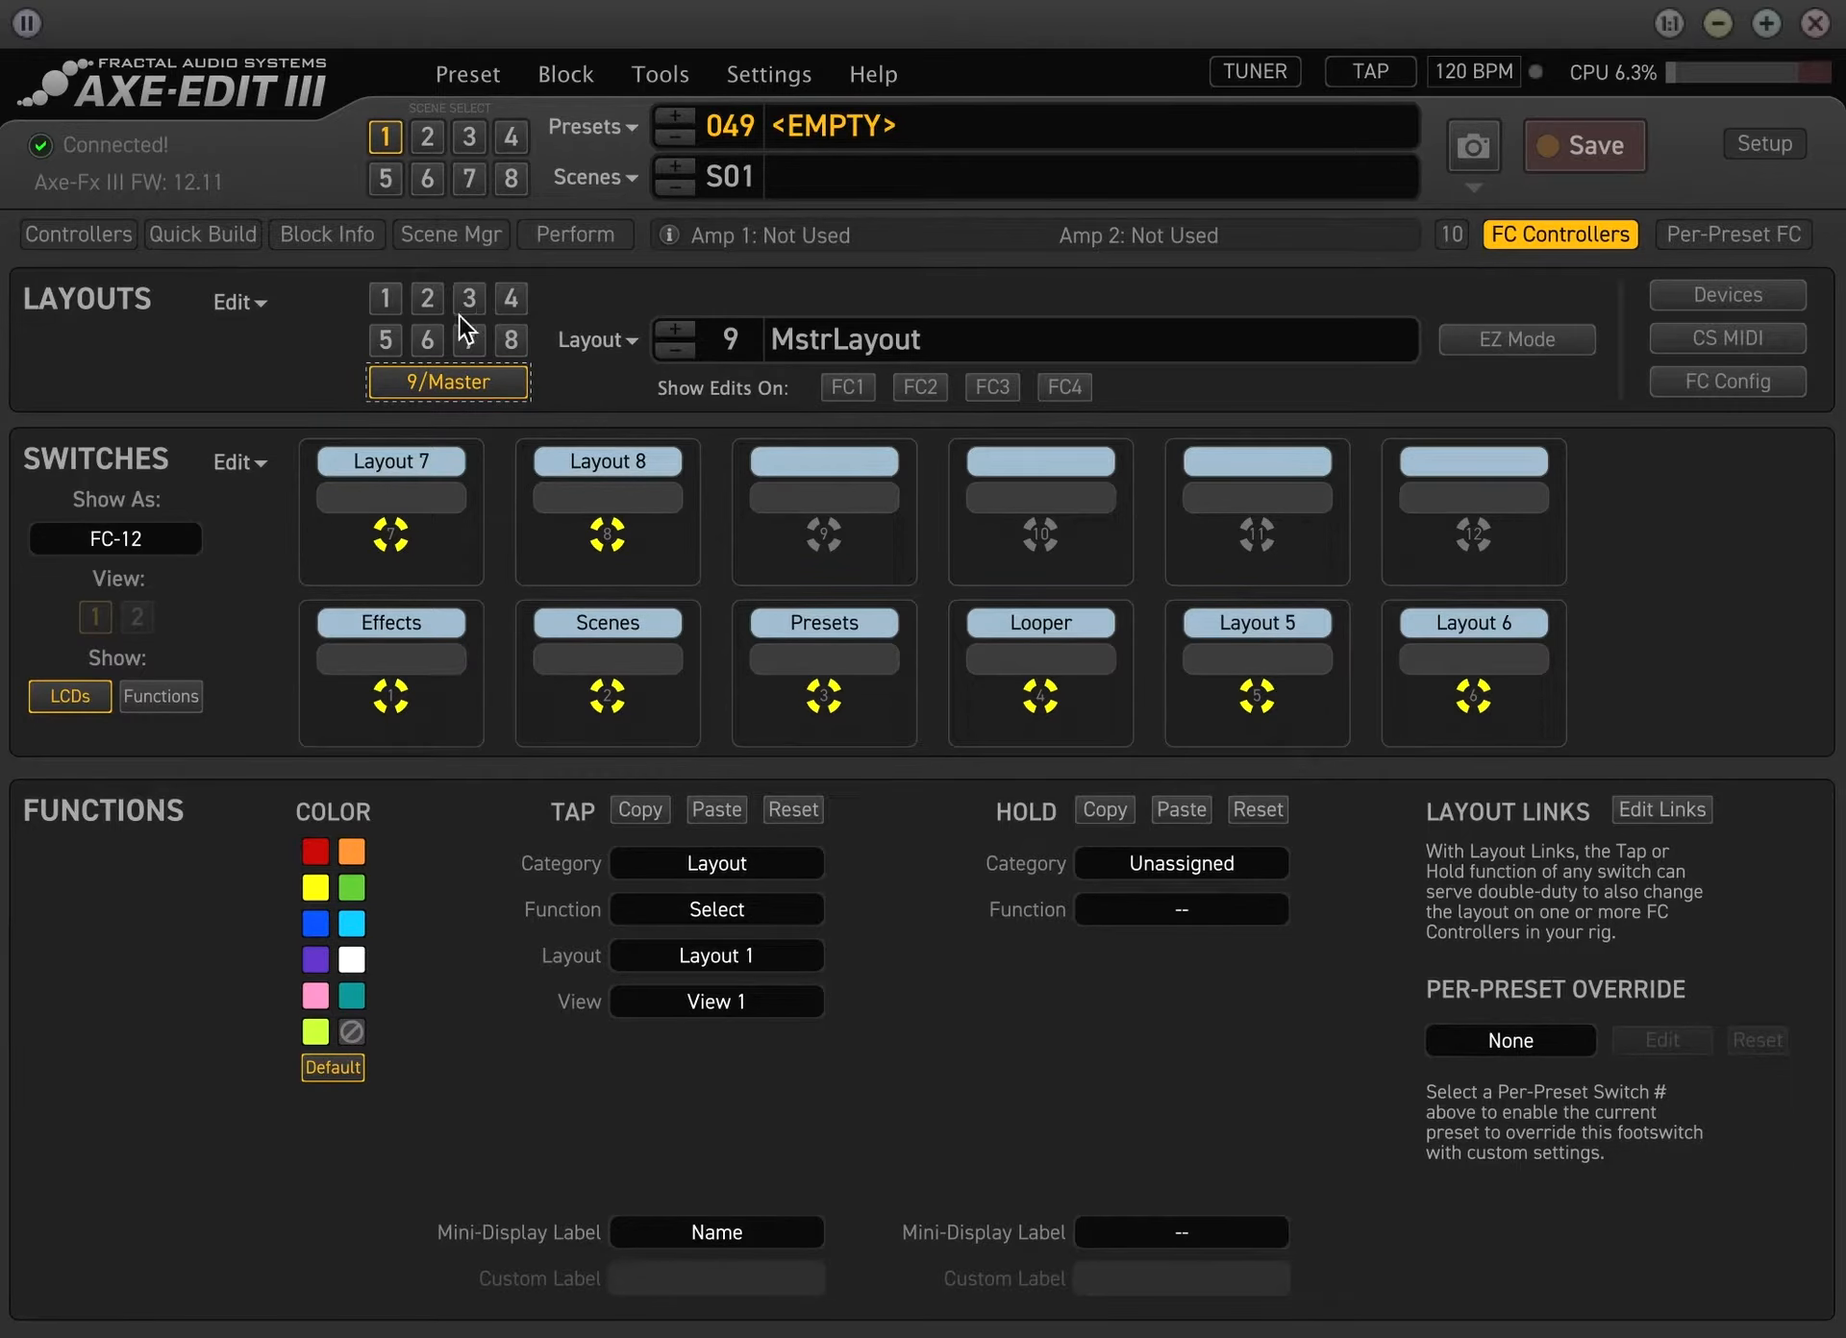
left_click(239, 302)
left_click(338, 446)
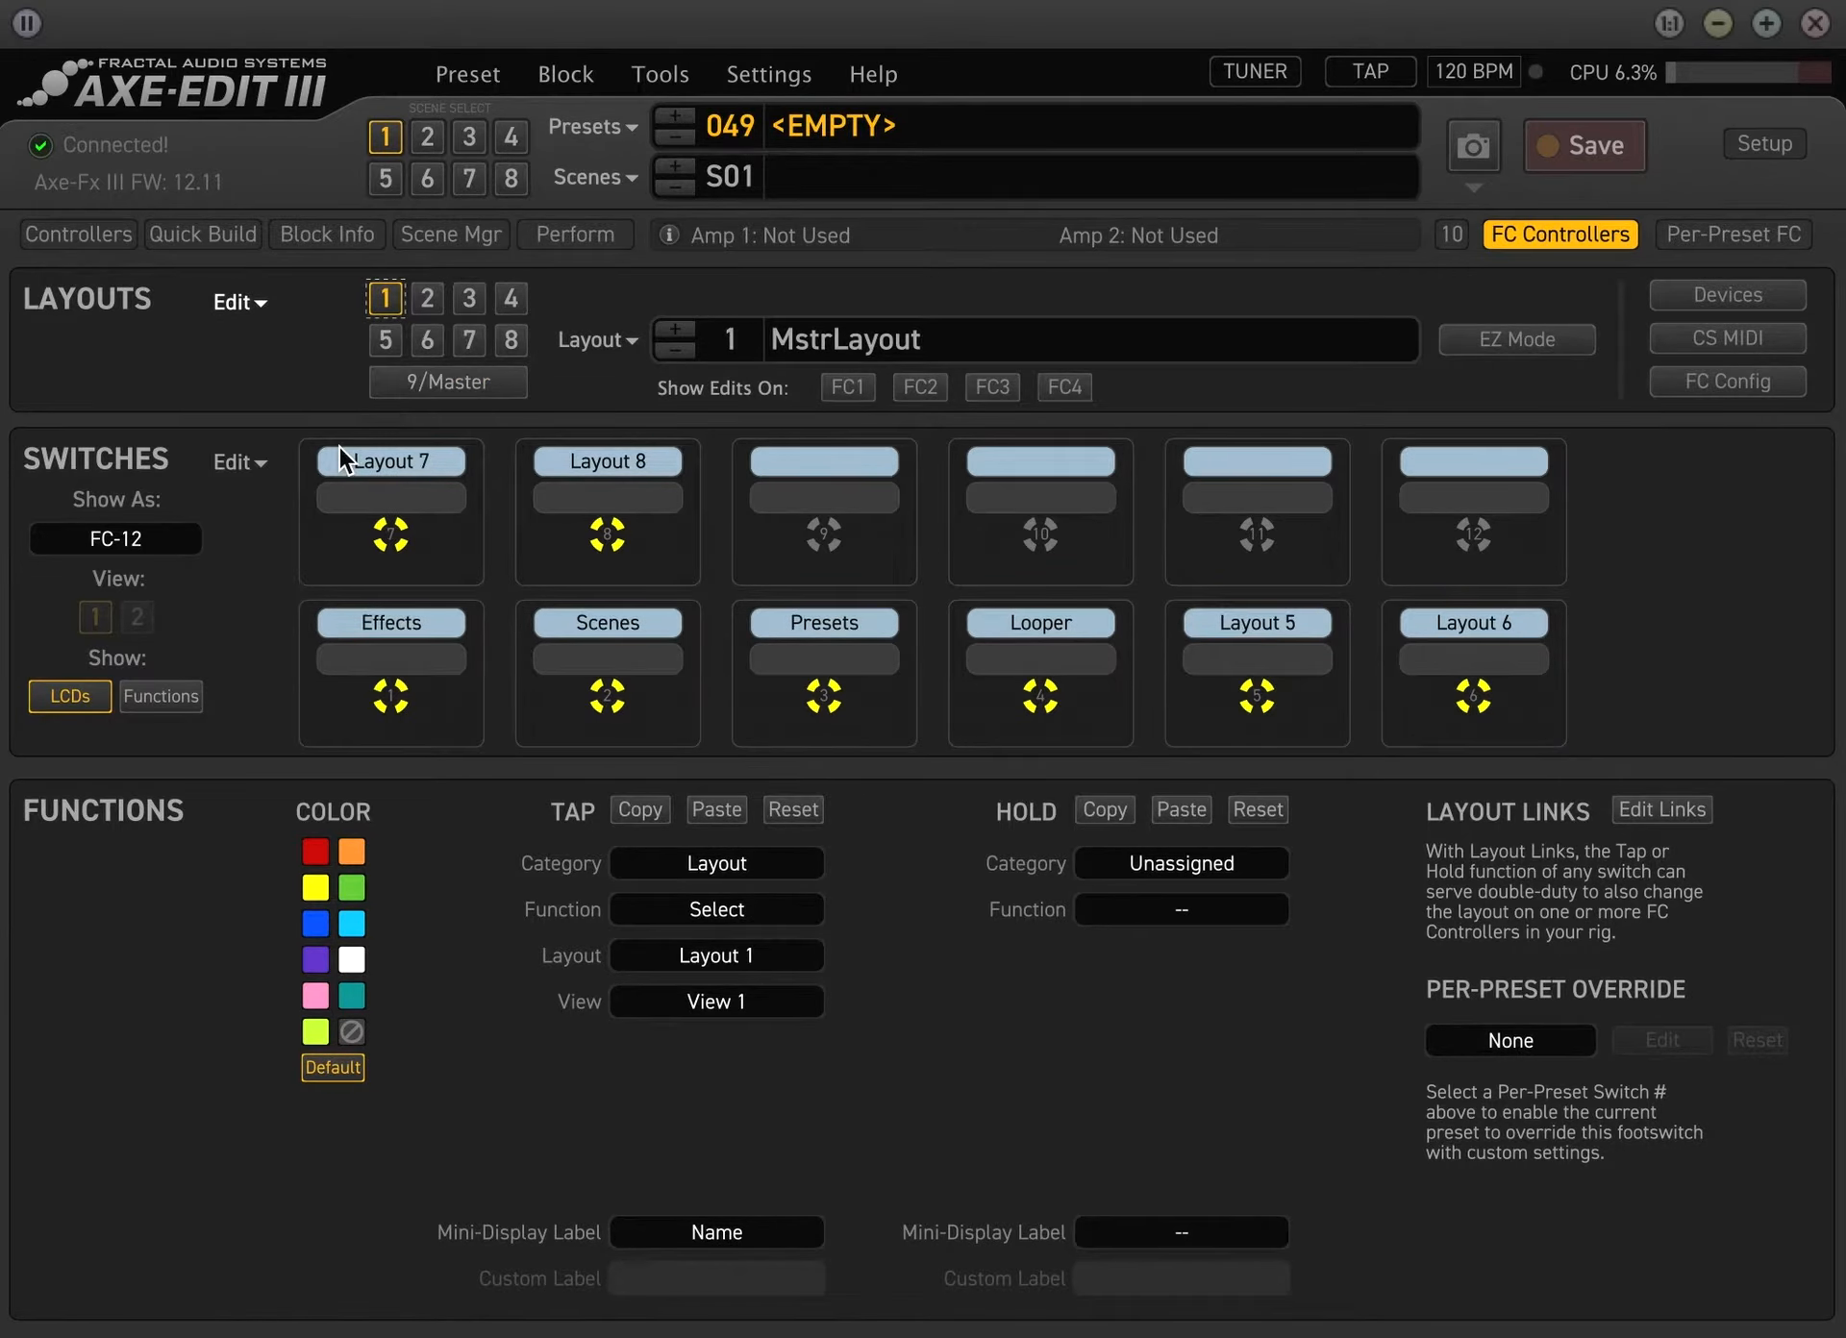
left_click(1317, 509)
Rename layout 1 as Main Layout
left_click(435, 297)
left_click(471, 342)
left_click(384, 345)
left_click(383, 293)
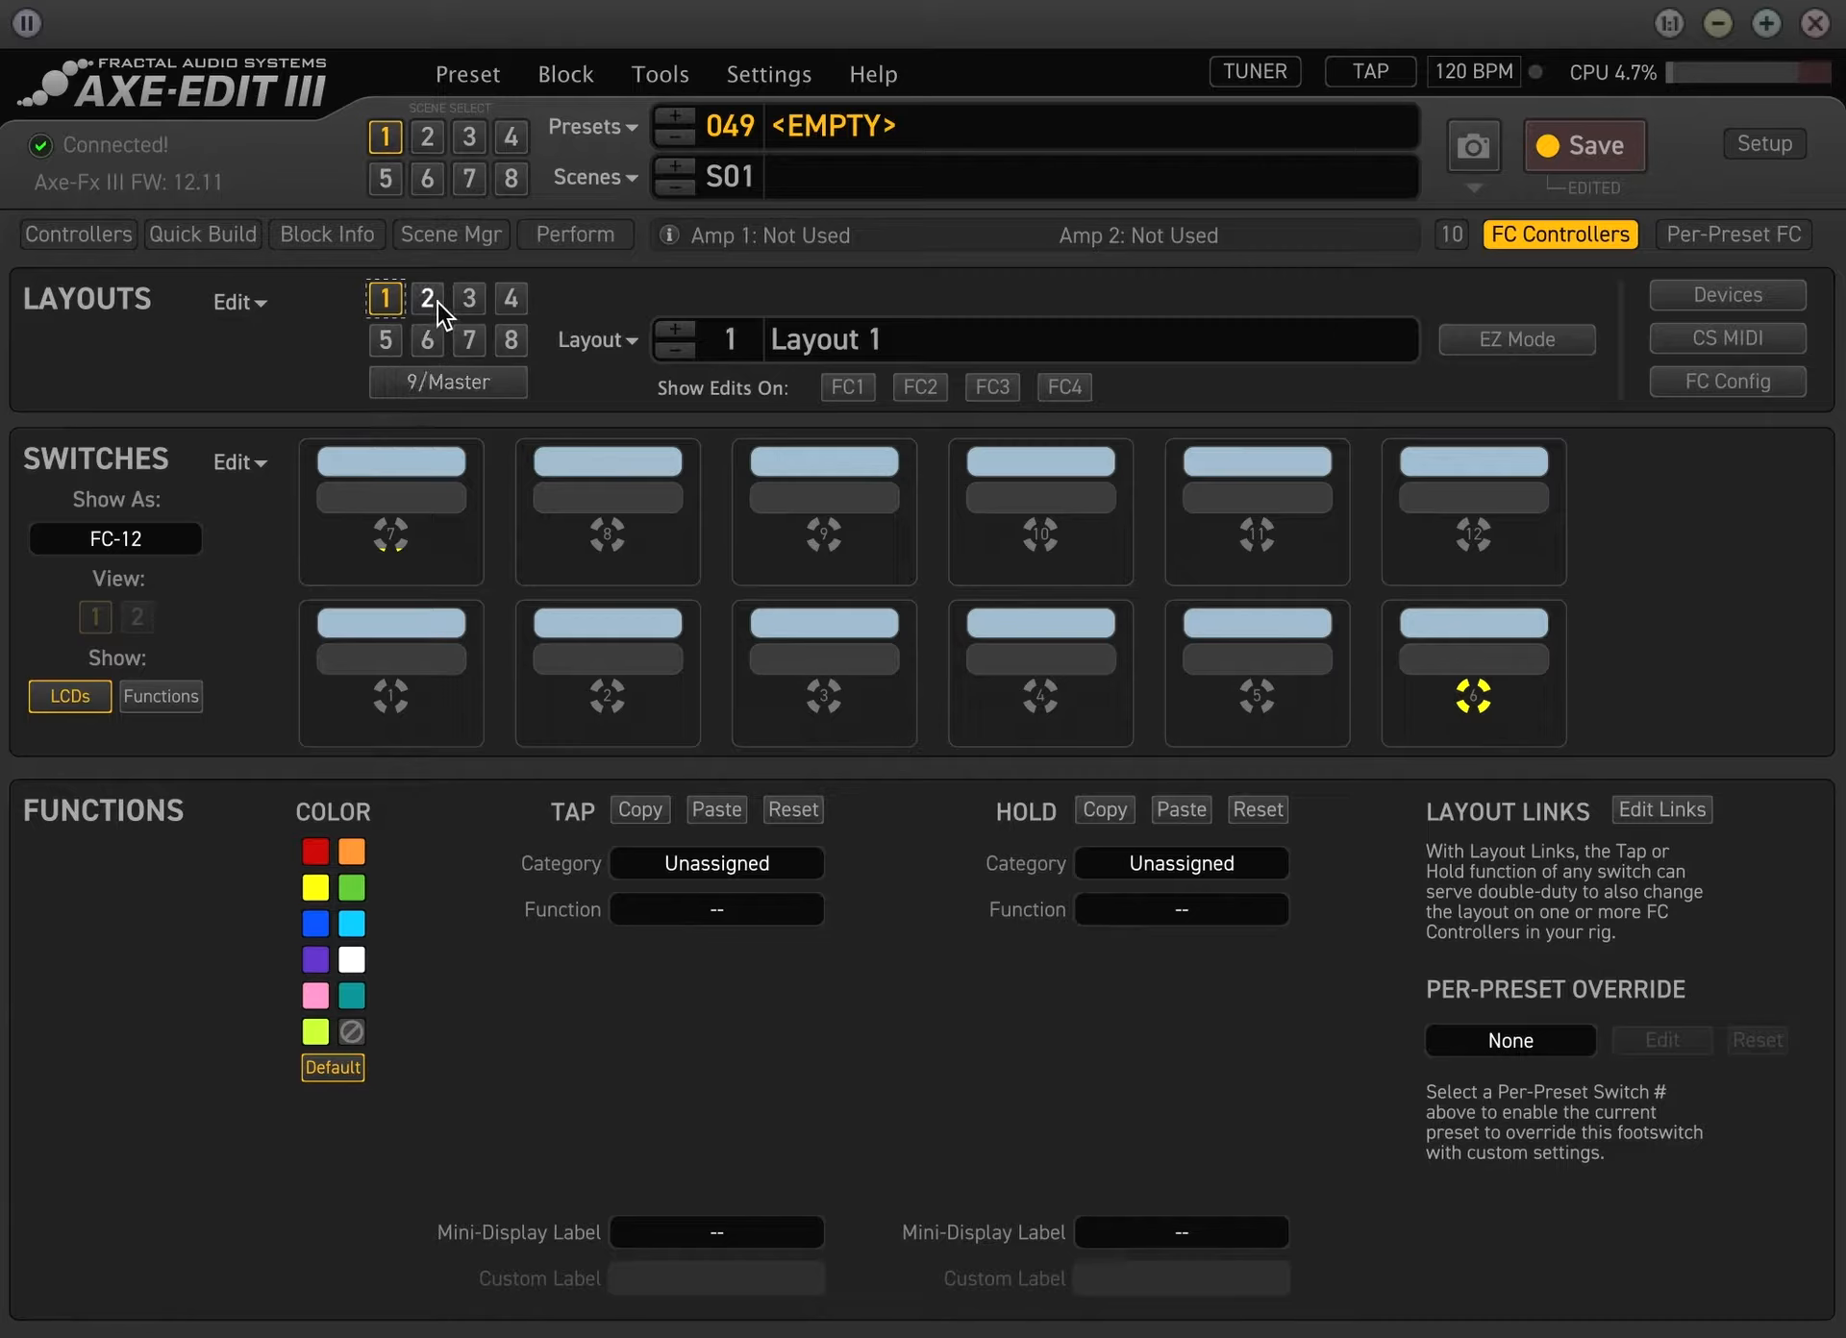
left_click(972, 338)
type("Main Layout")
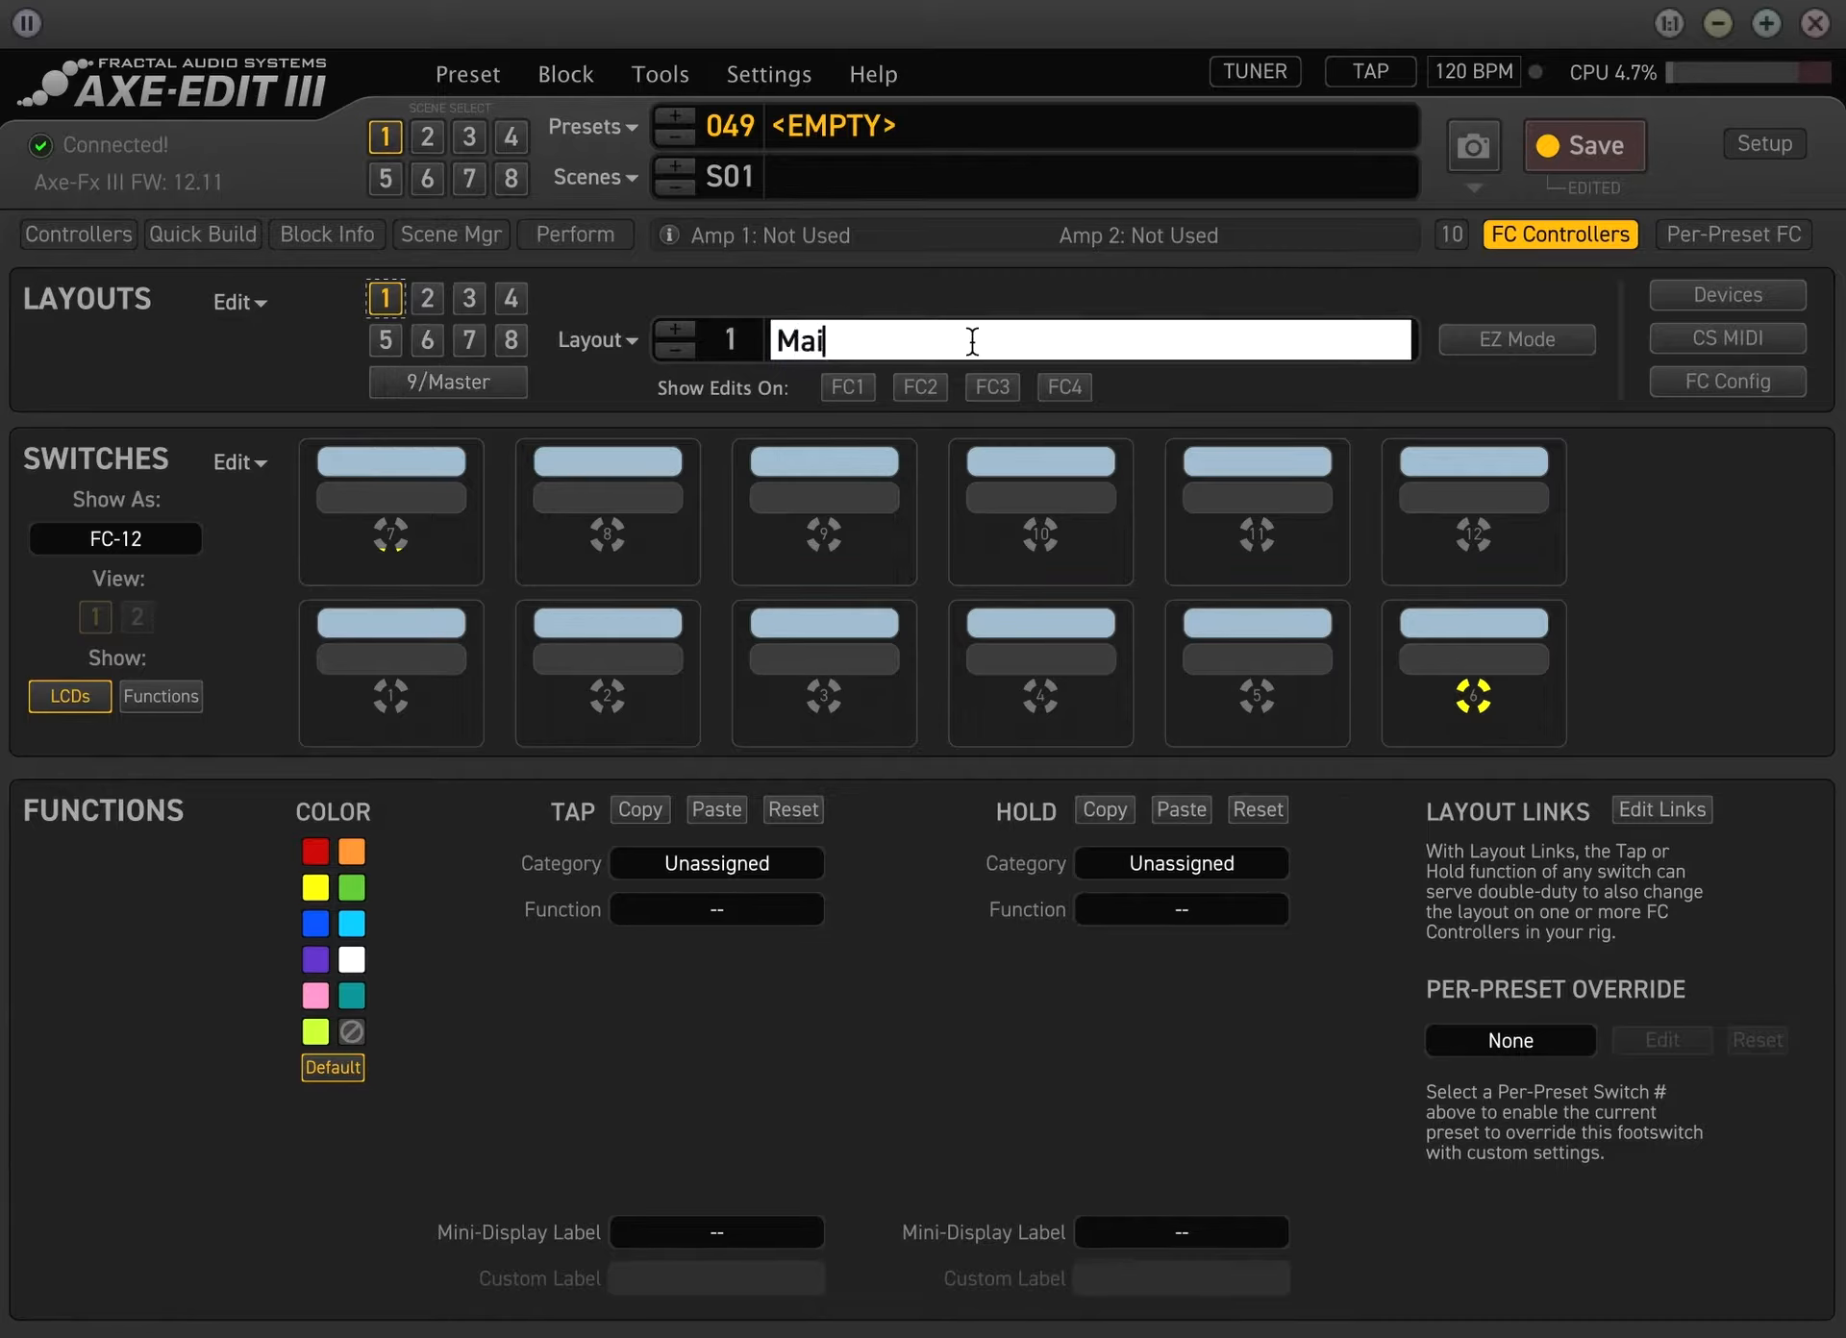
key("Return")
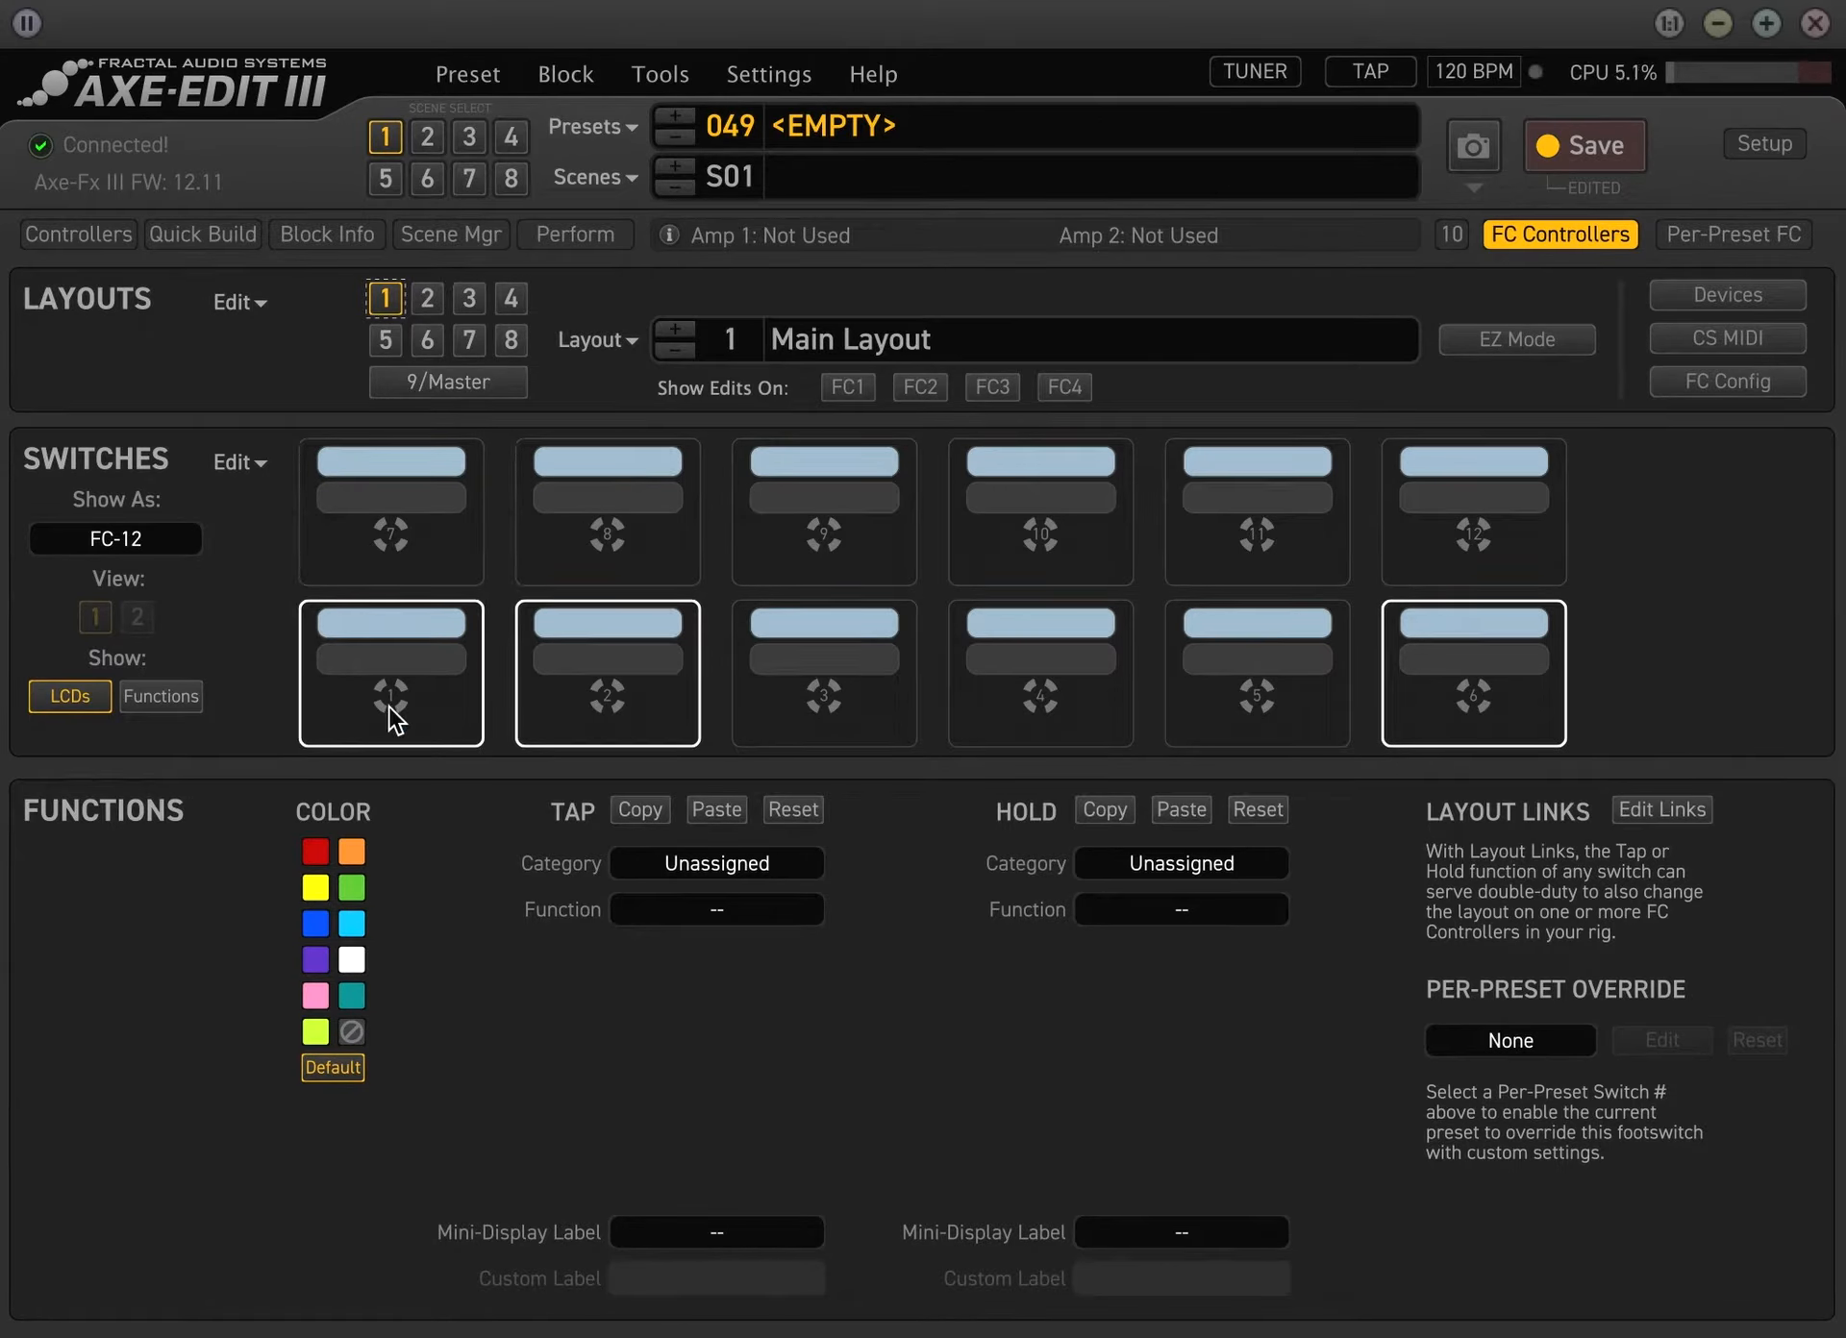
Assign the tap function of switch 1 in the main layout to the Scene category with the Select function for scene 1
left_click(452, 633)
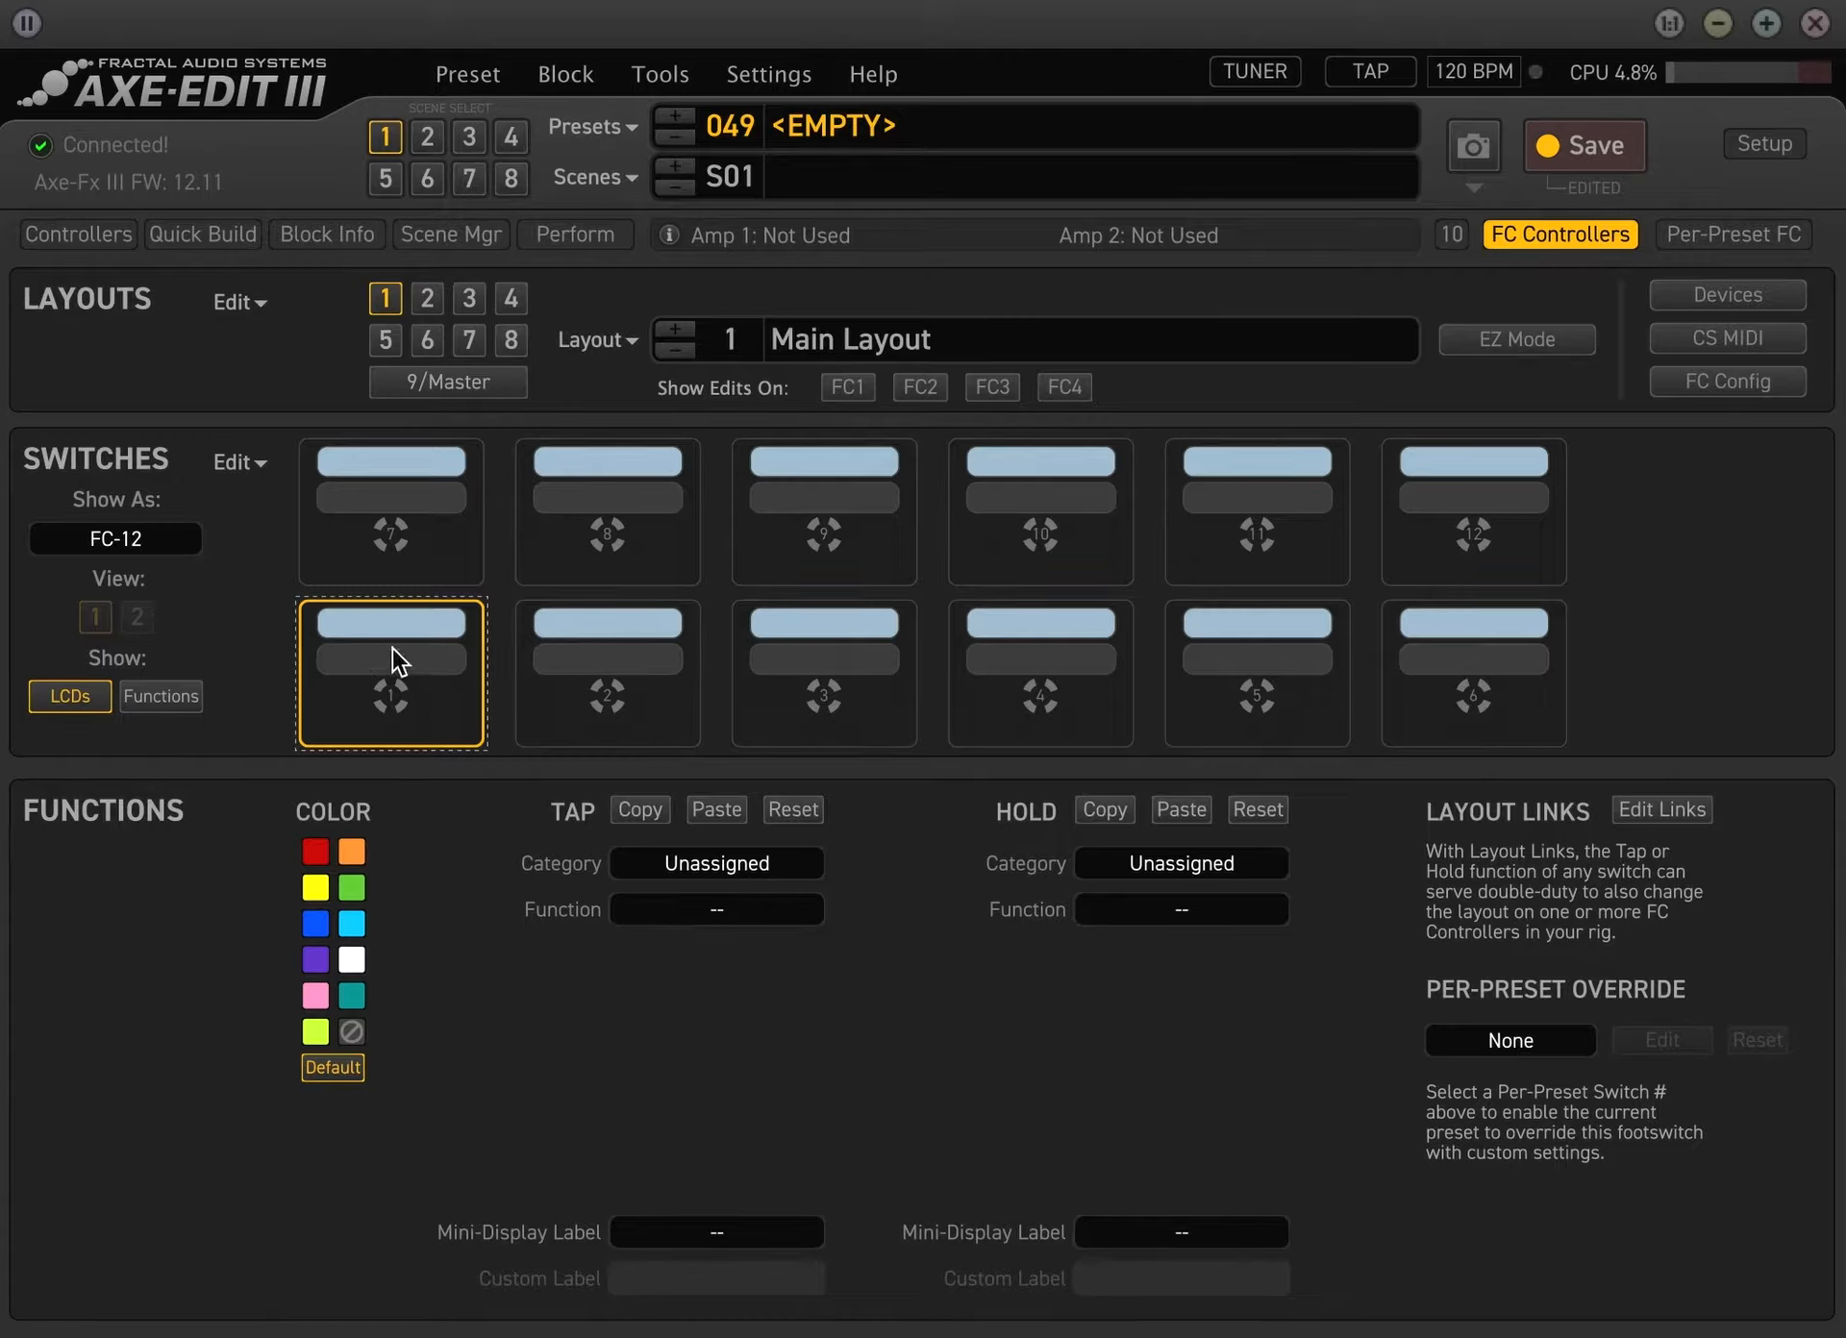
left_click(732, 860)
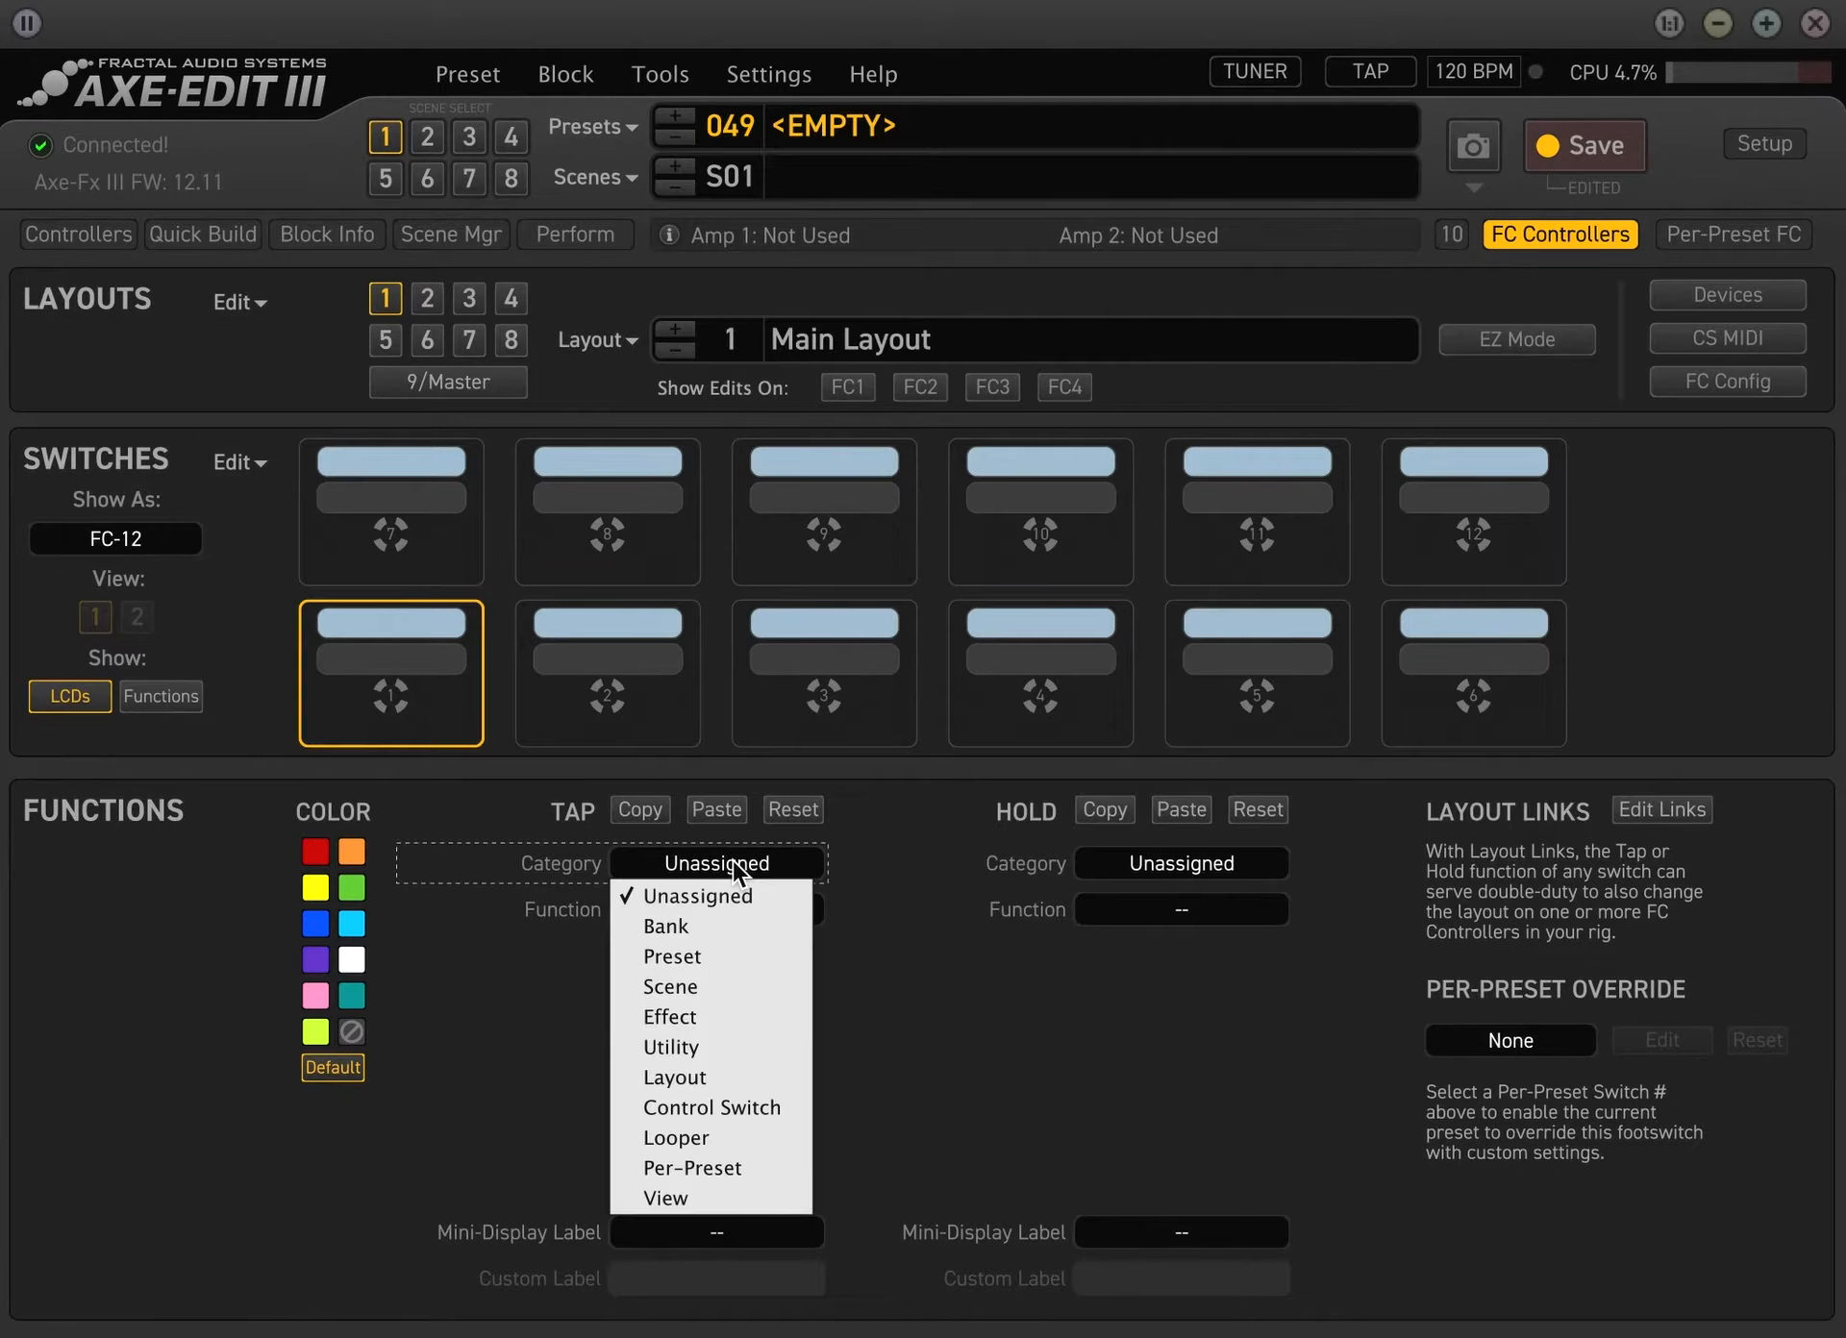
left_click(731, 988)
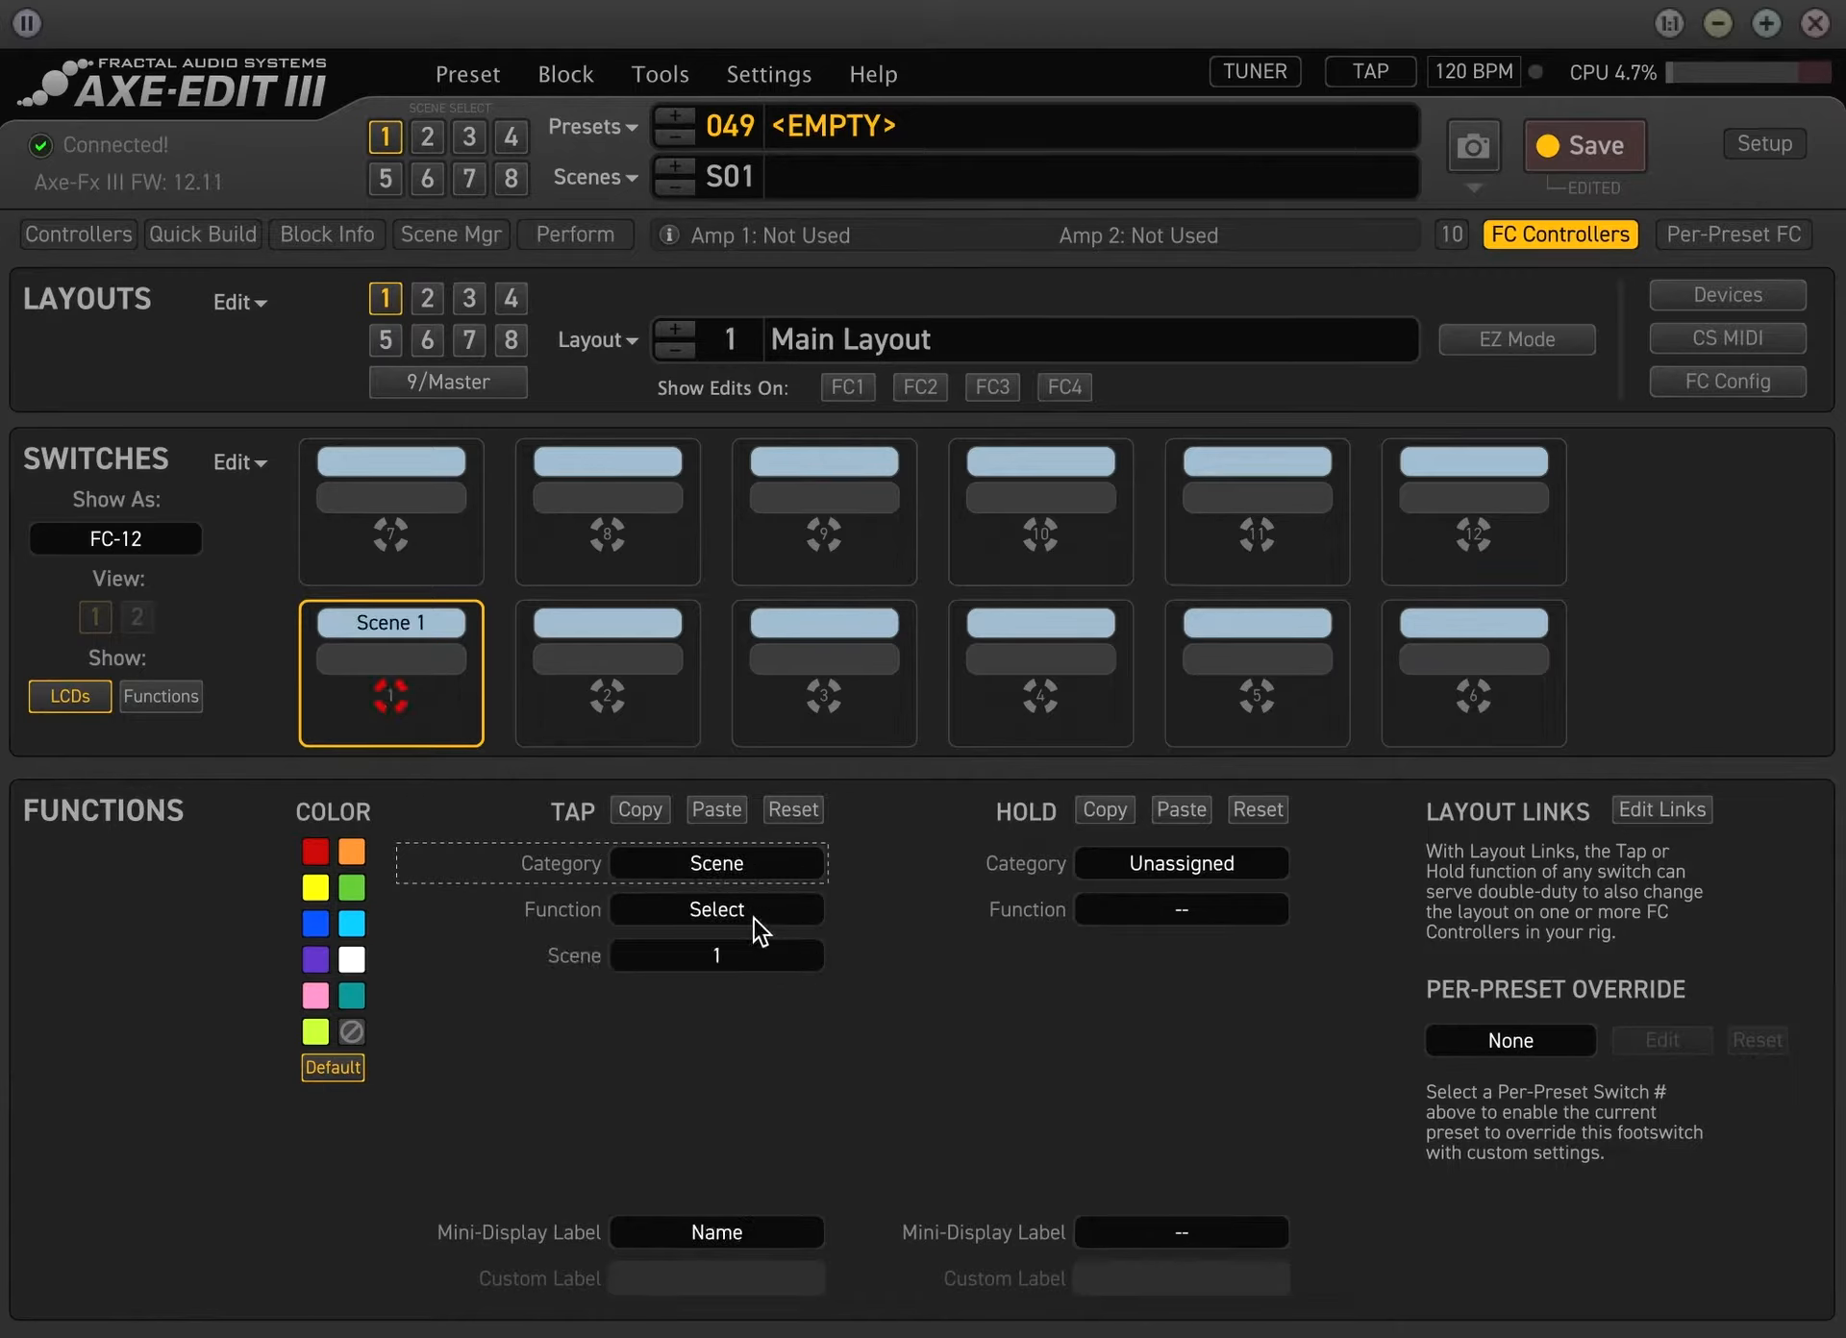
left_click(738, 910)
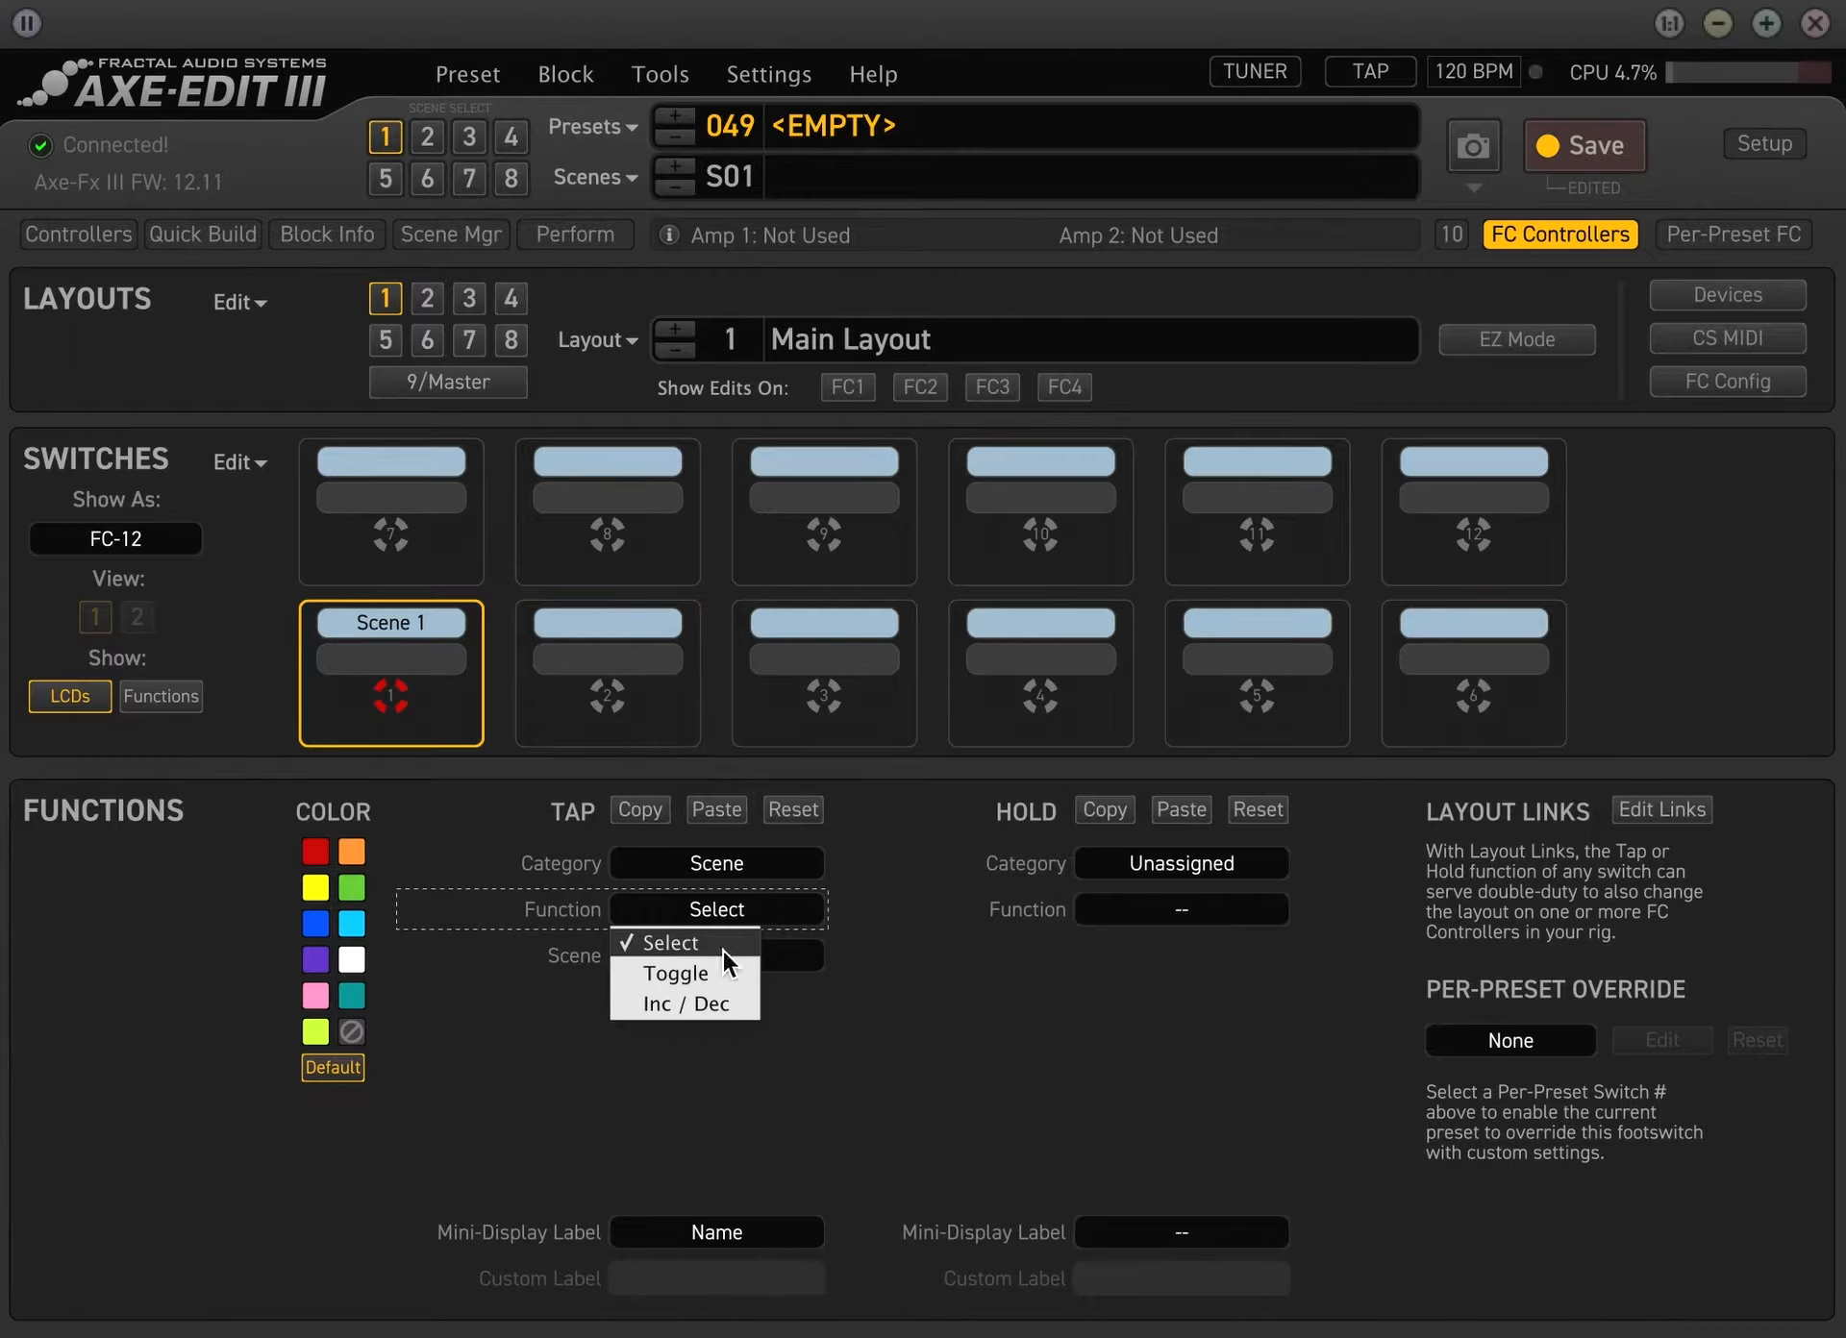
left_click(723, 946)
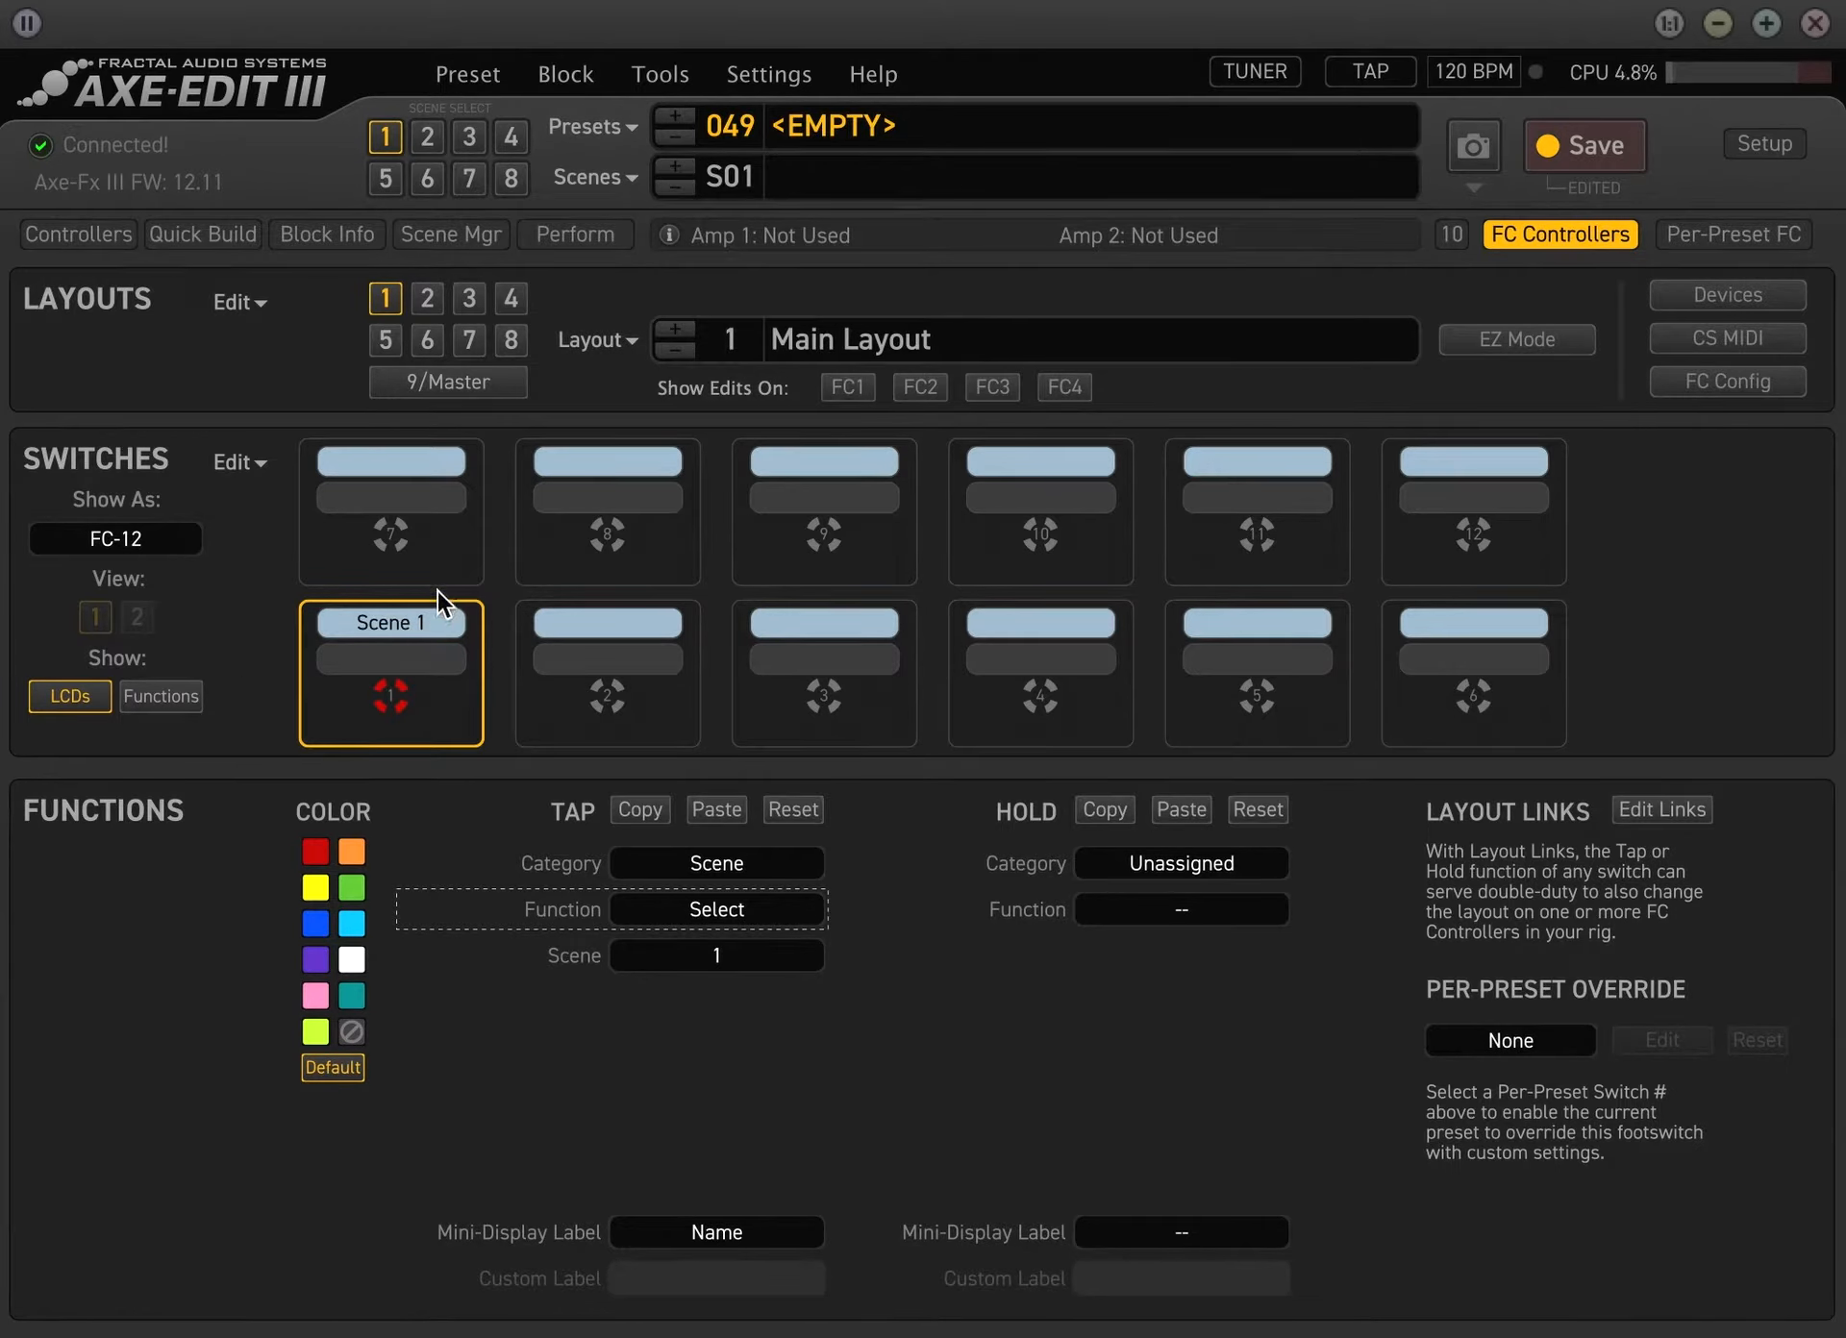
Rename preset 049 as Main preset
double_click(833, 113)
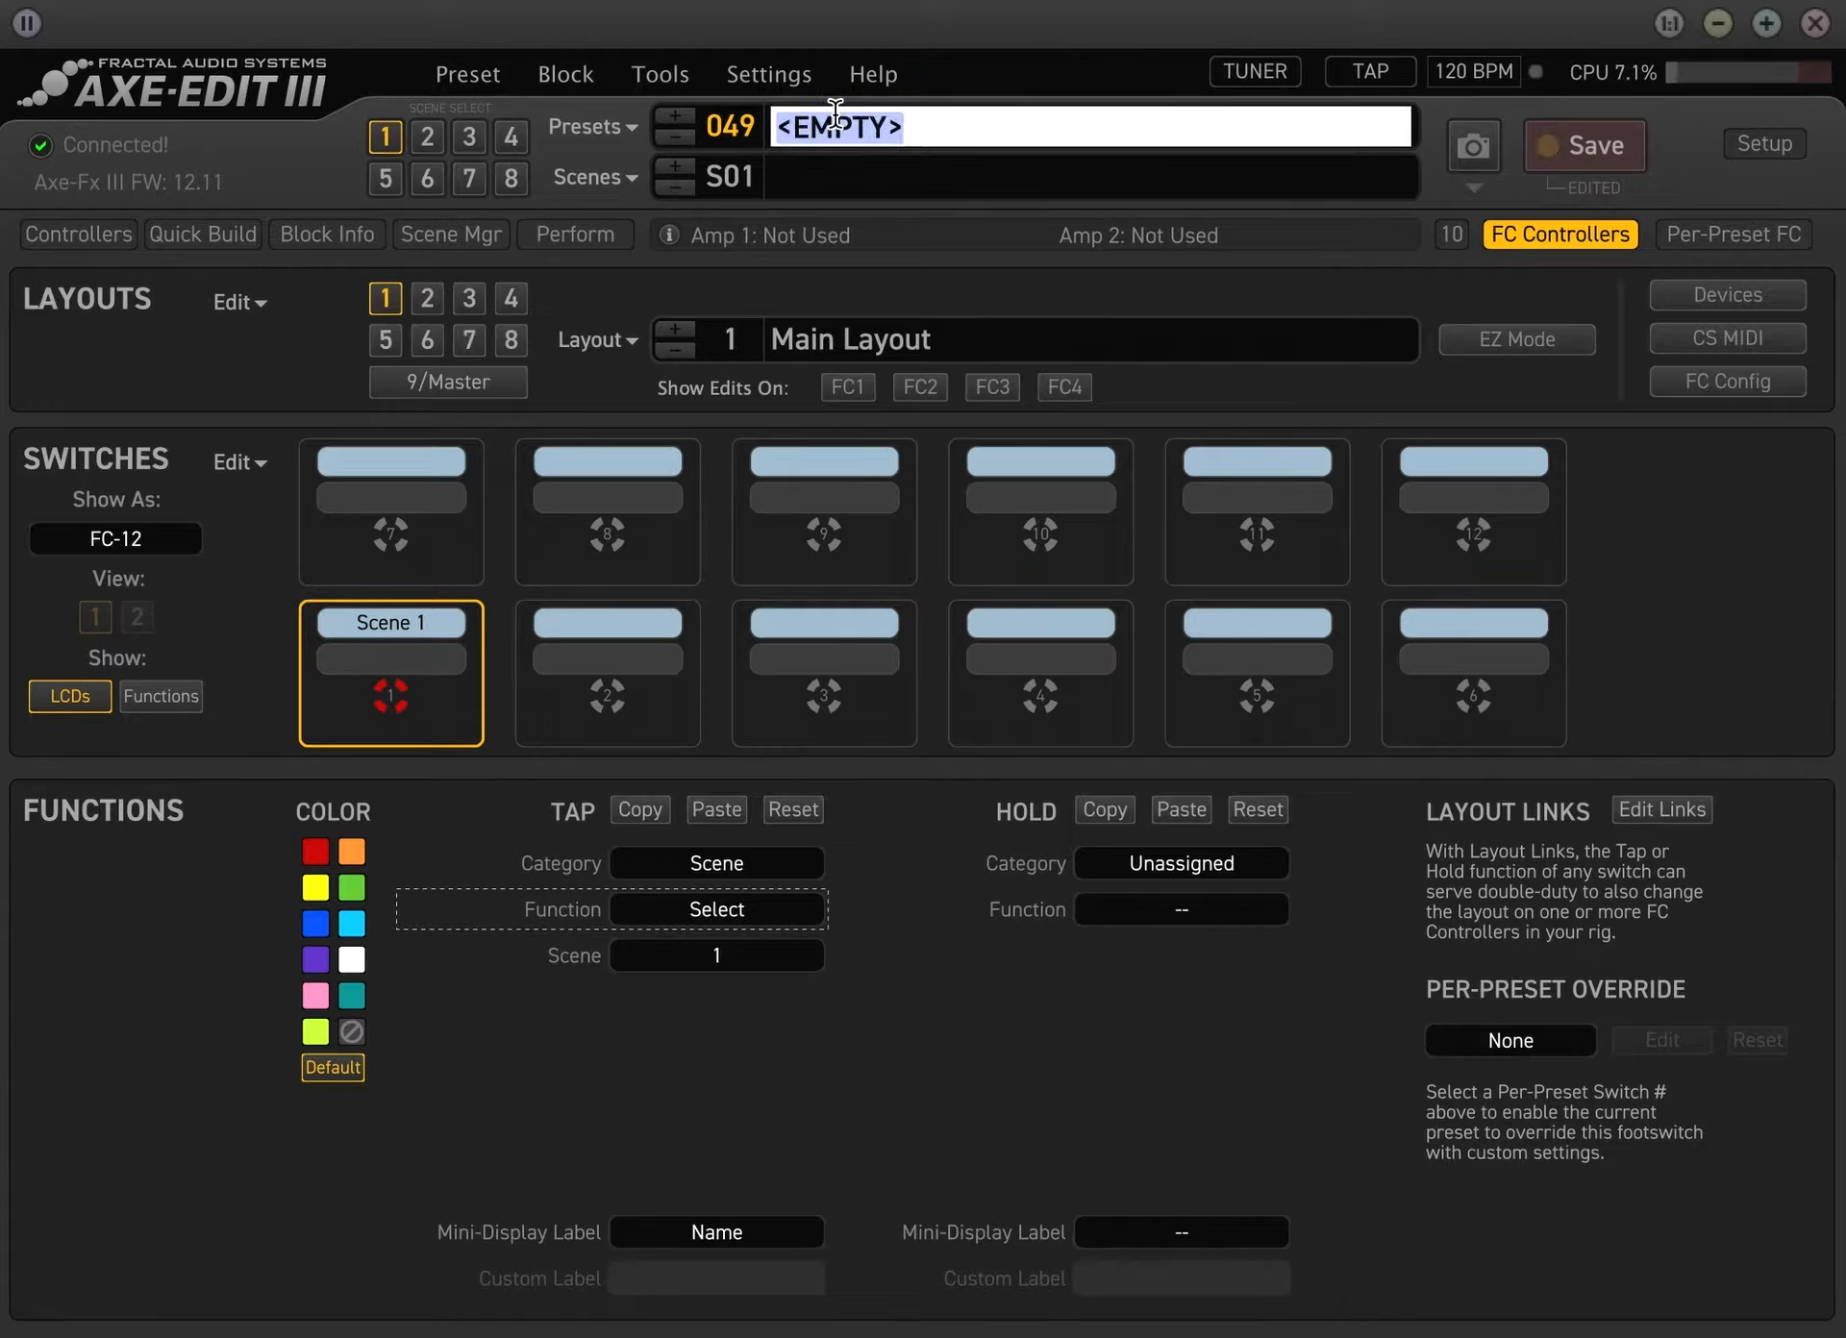
type("Main preset")
key("Return")
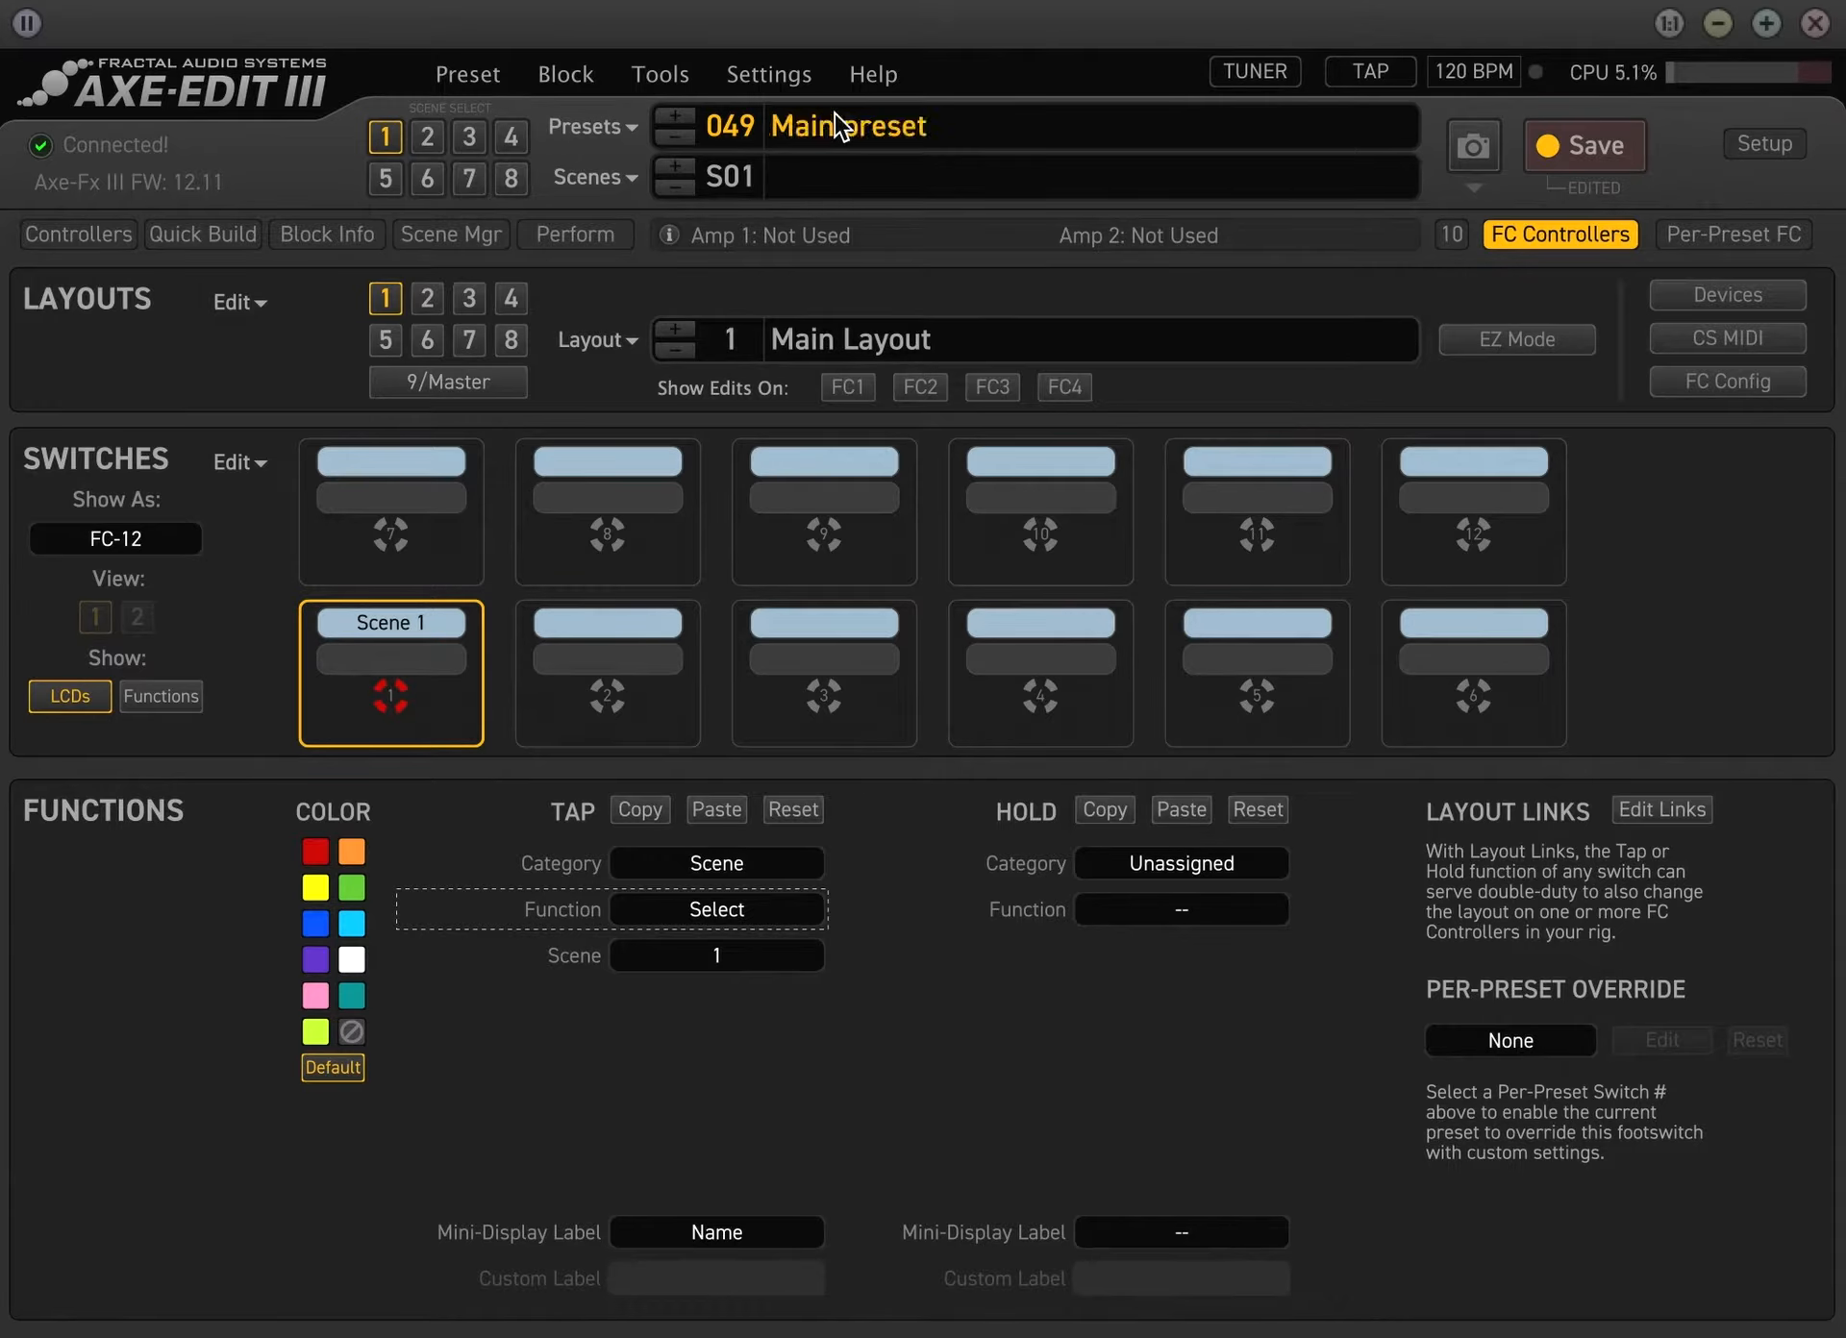
Name the preset's first scene Scene 1
double_click(819, 175)
type("Scene")
key("Return")
double_click(819, 175)
left_click(929, 177)
type("1")
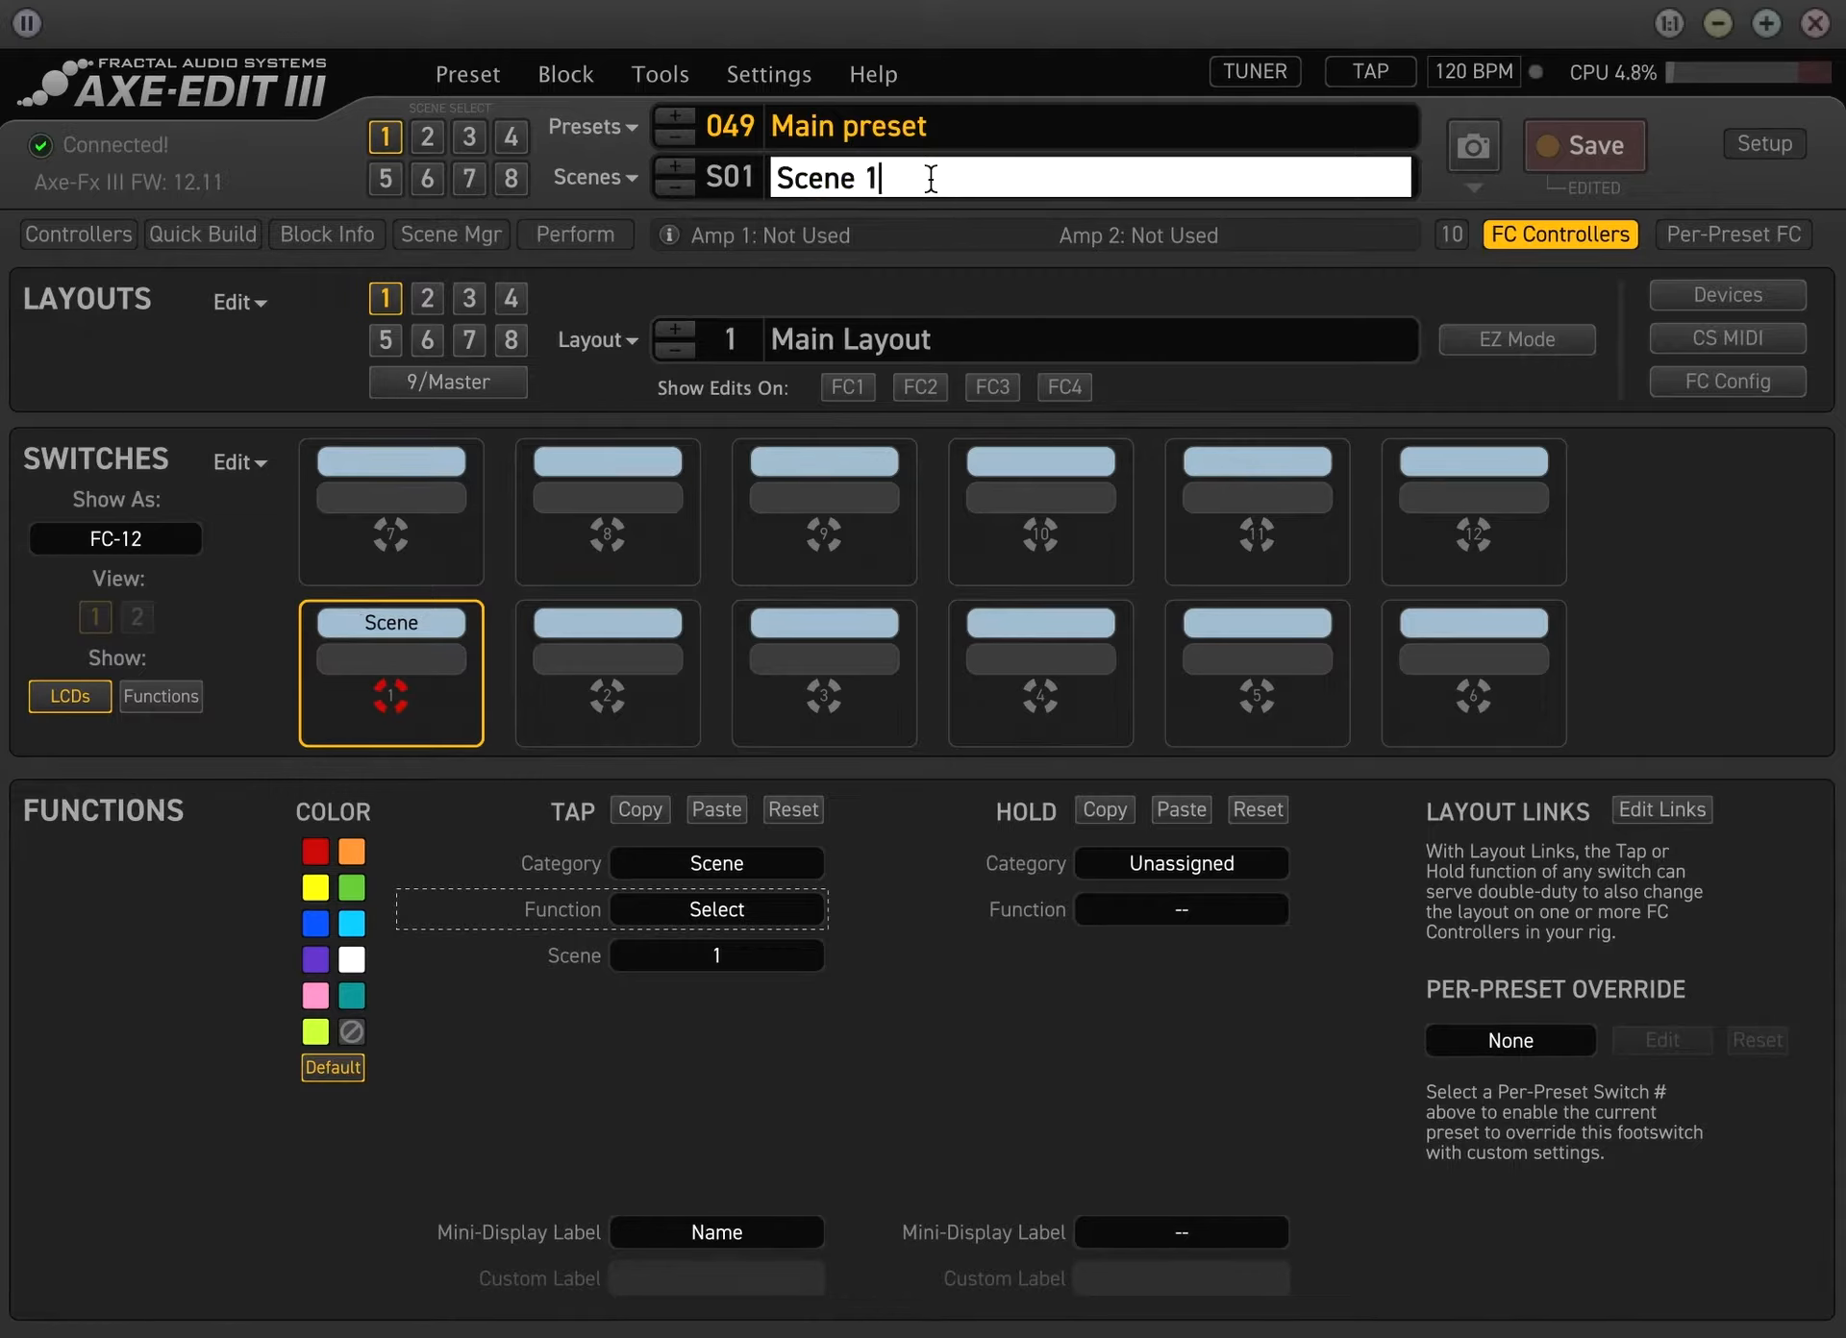
key("Return")
Name the preset's second scene Scene 2
left_click(423, 135)
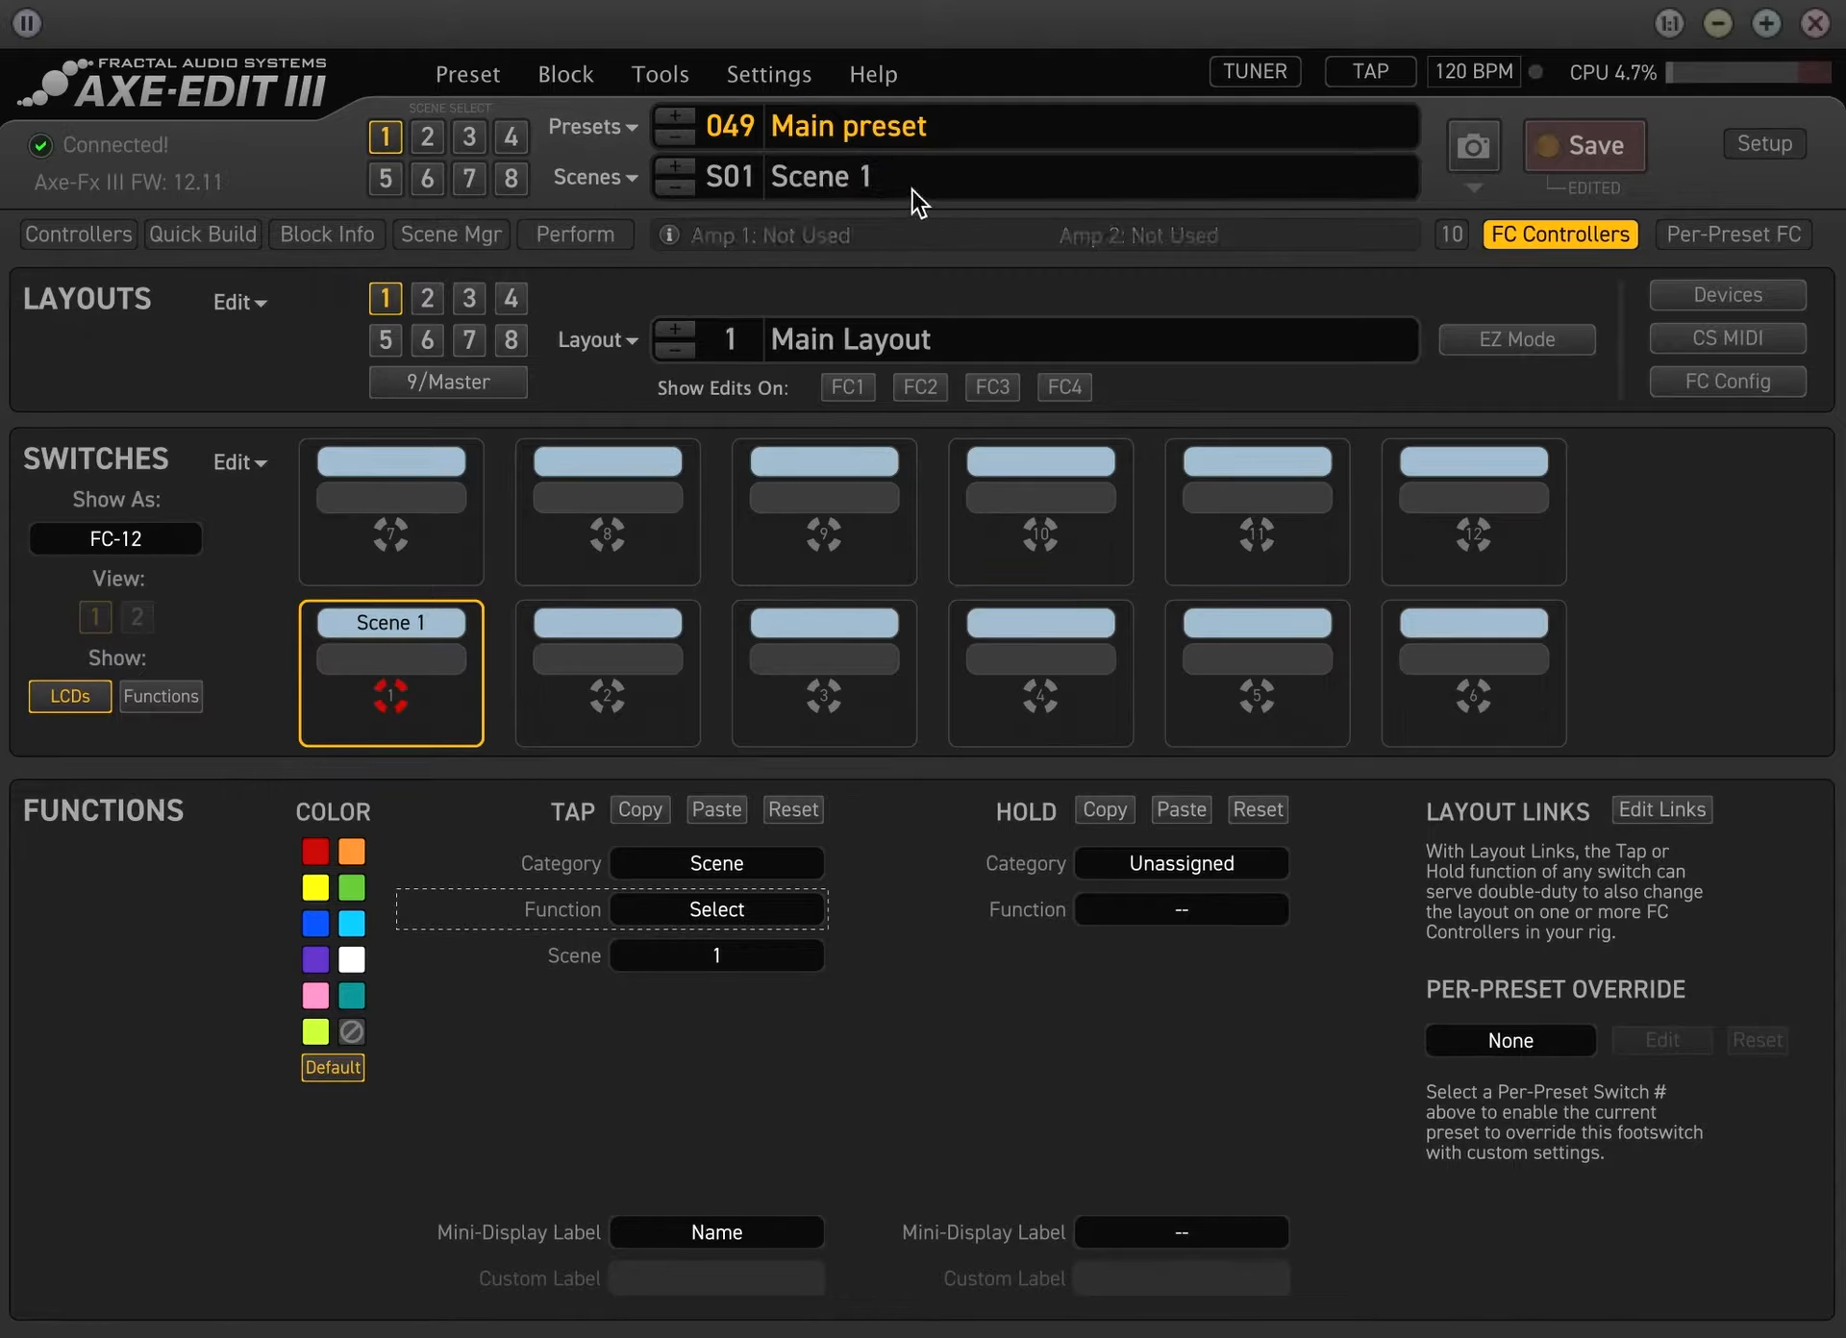
double_click(906, 181)
type("Scene 2")
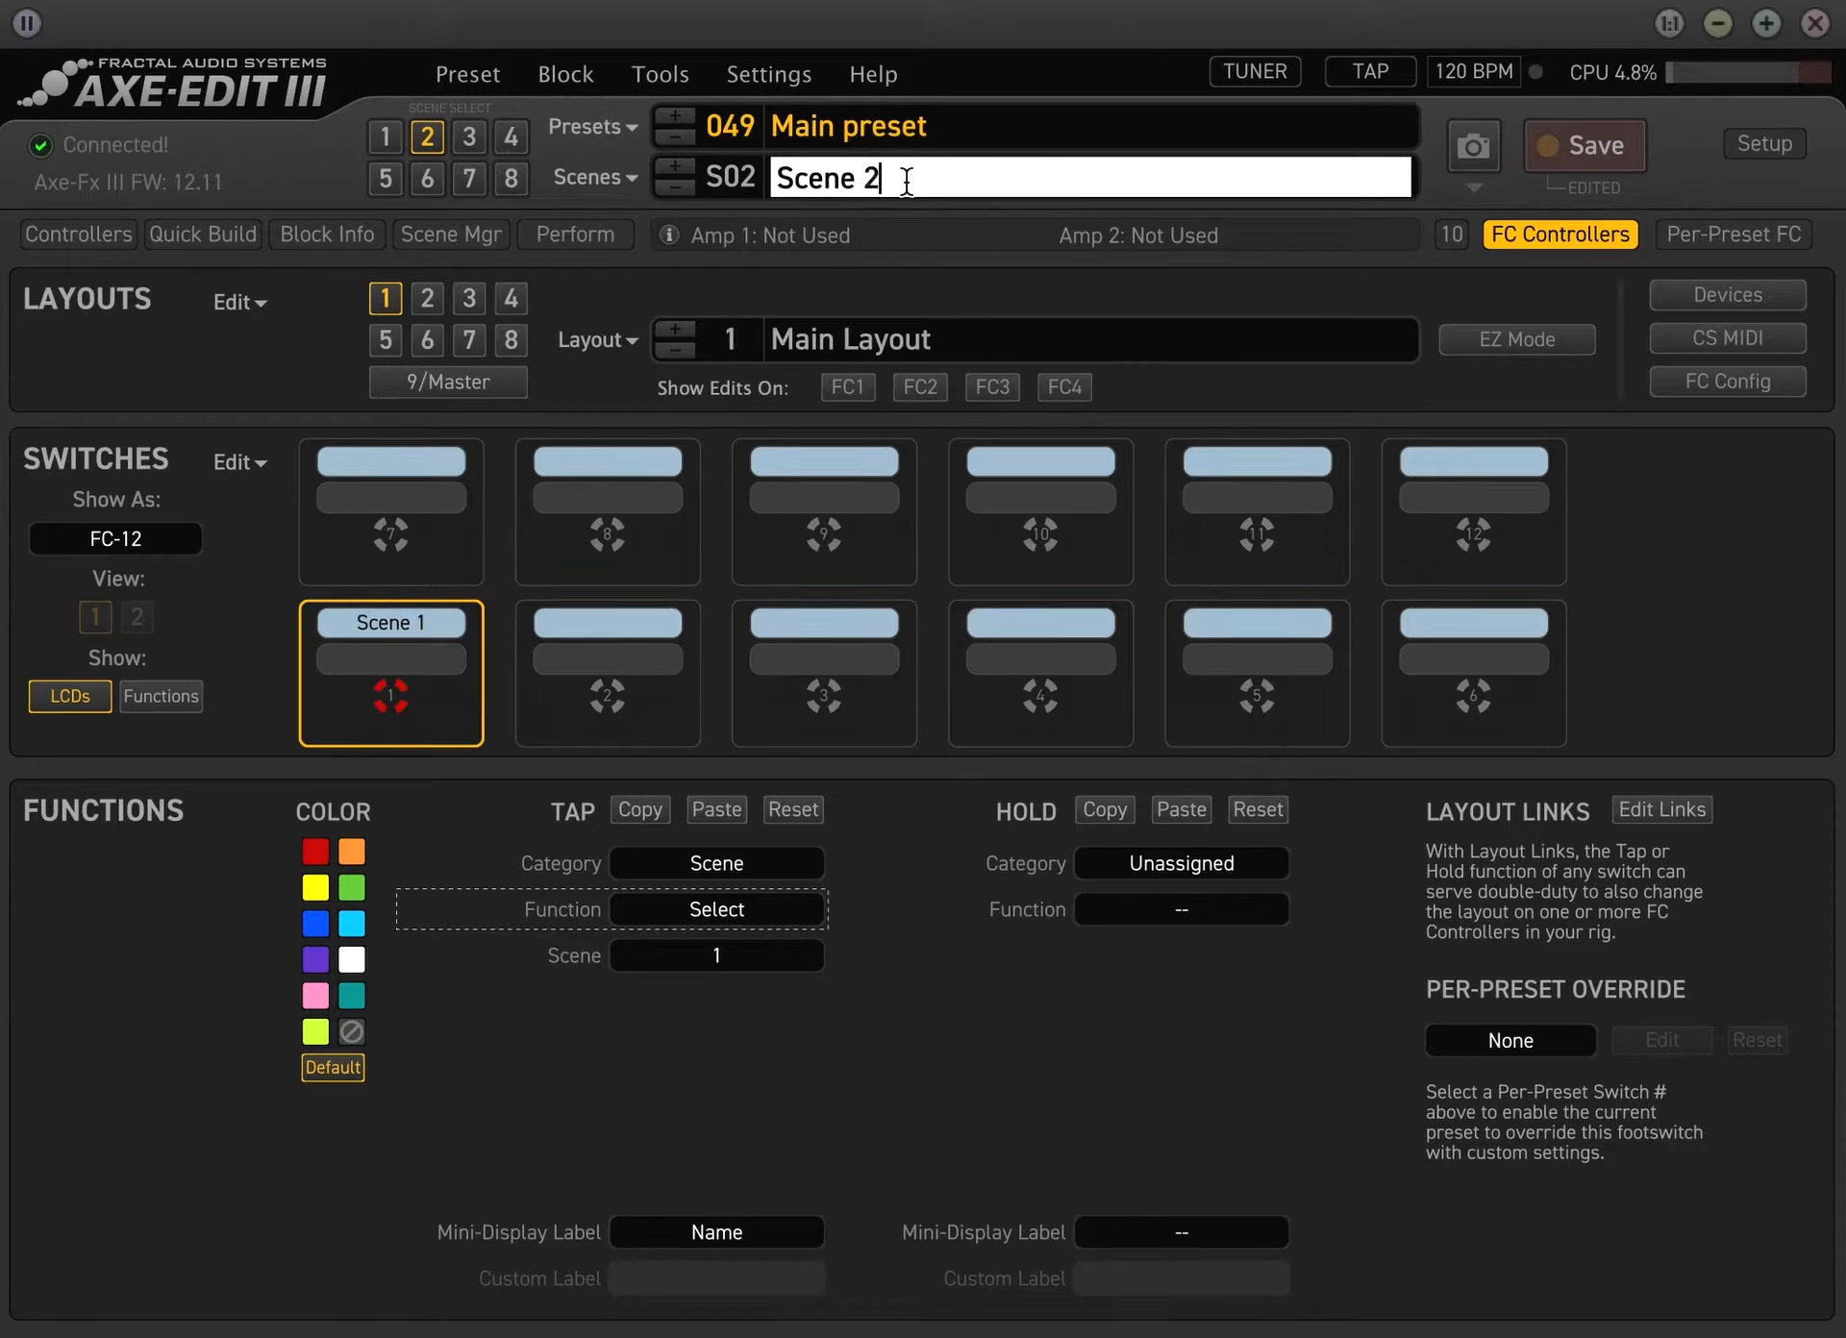
key("Return")
Name the preset's third scene Scene 3
left_click(468, 135)
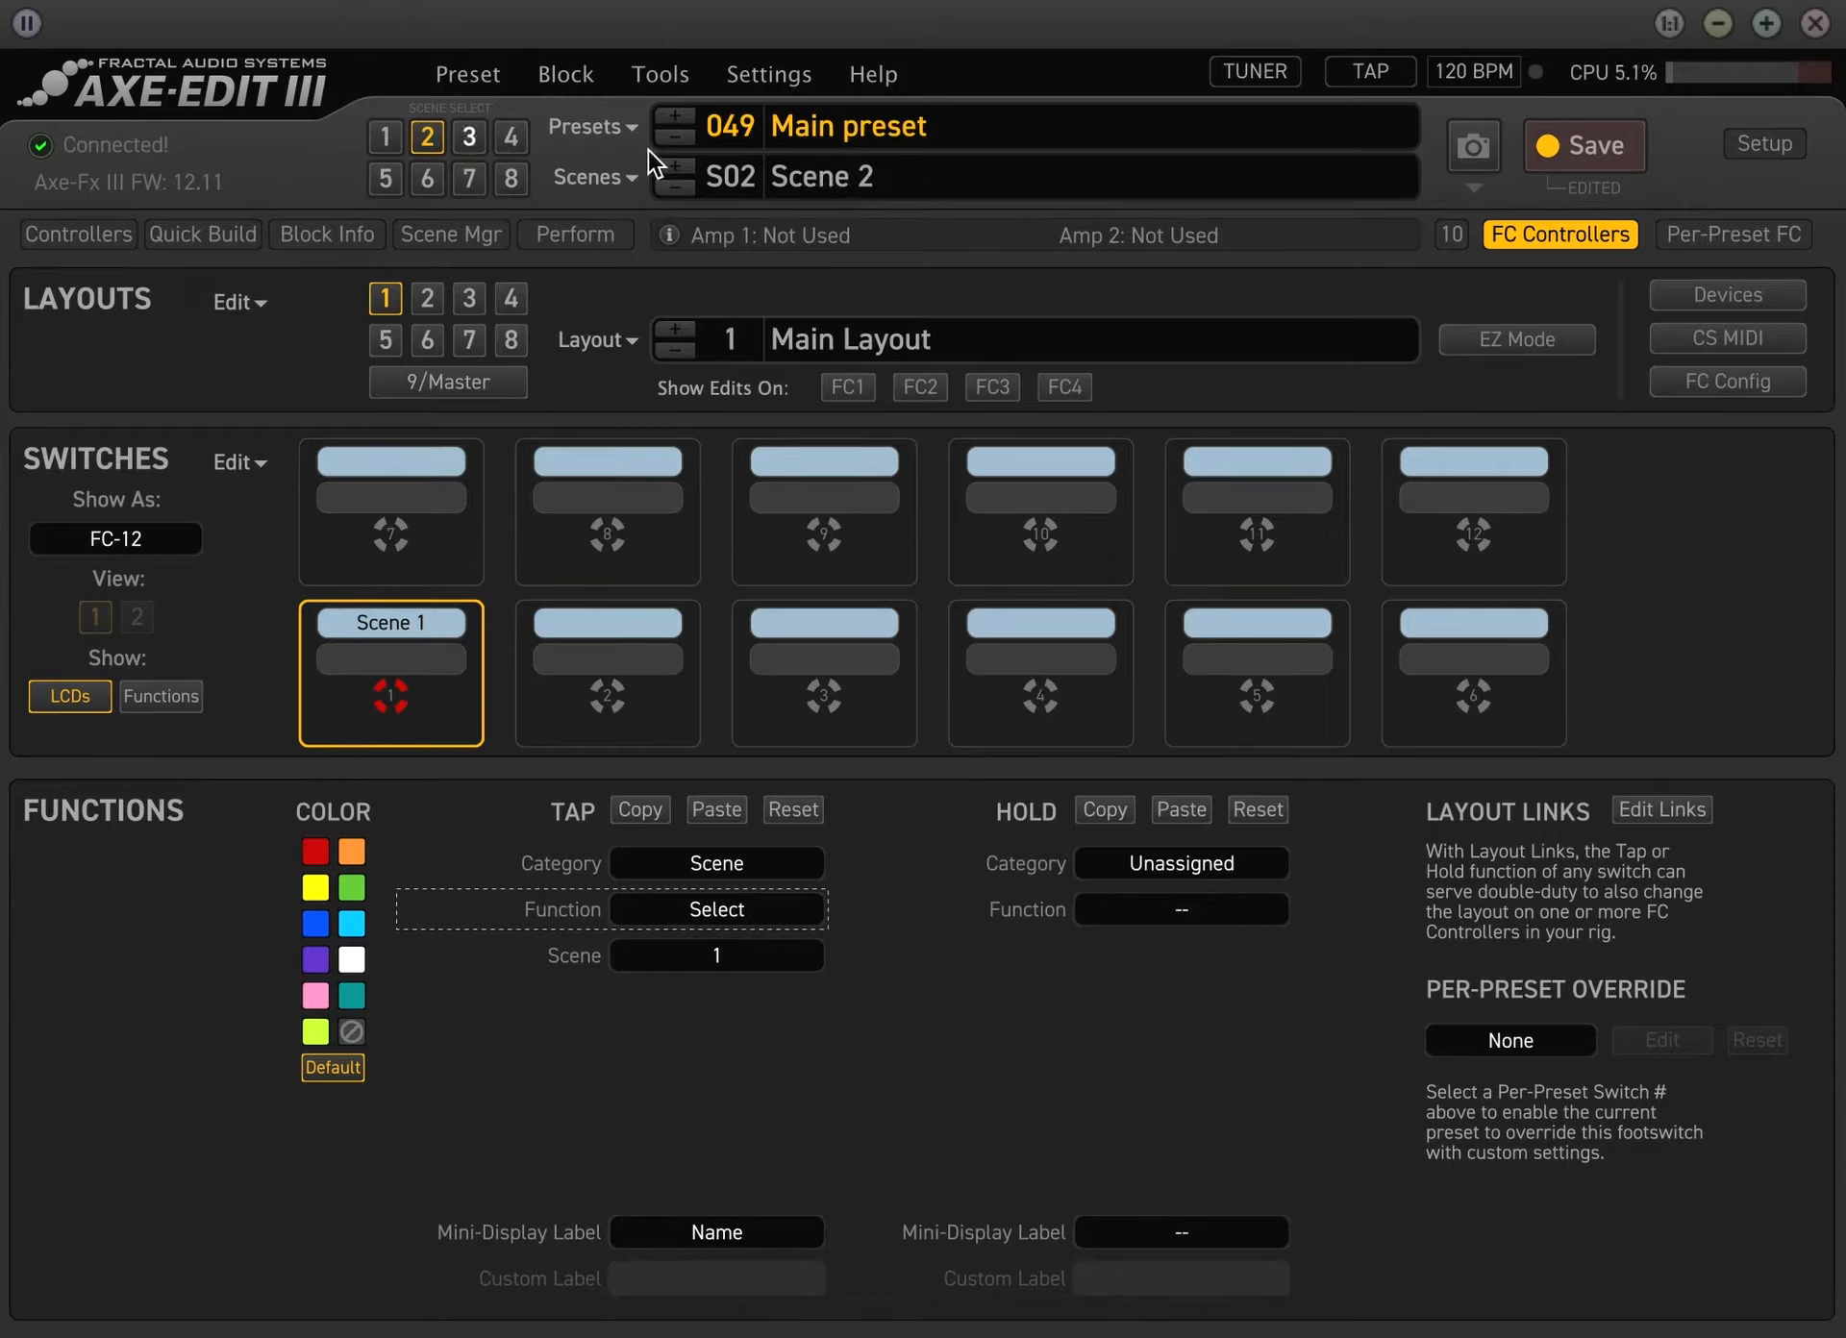
double_click(925, 175)
left_click(964, 175)
double_click(964, 175)
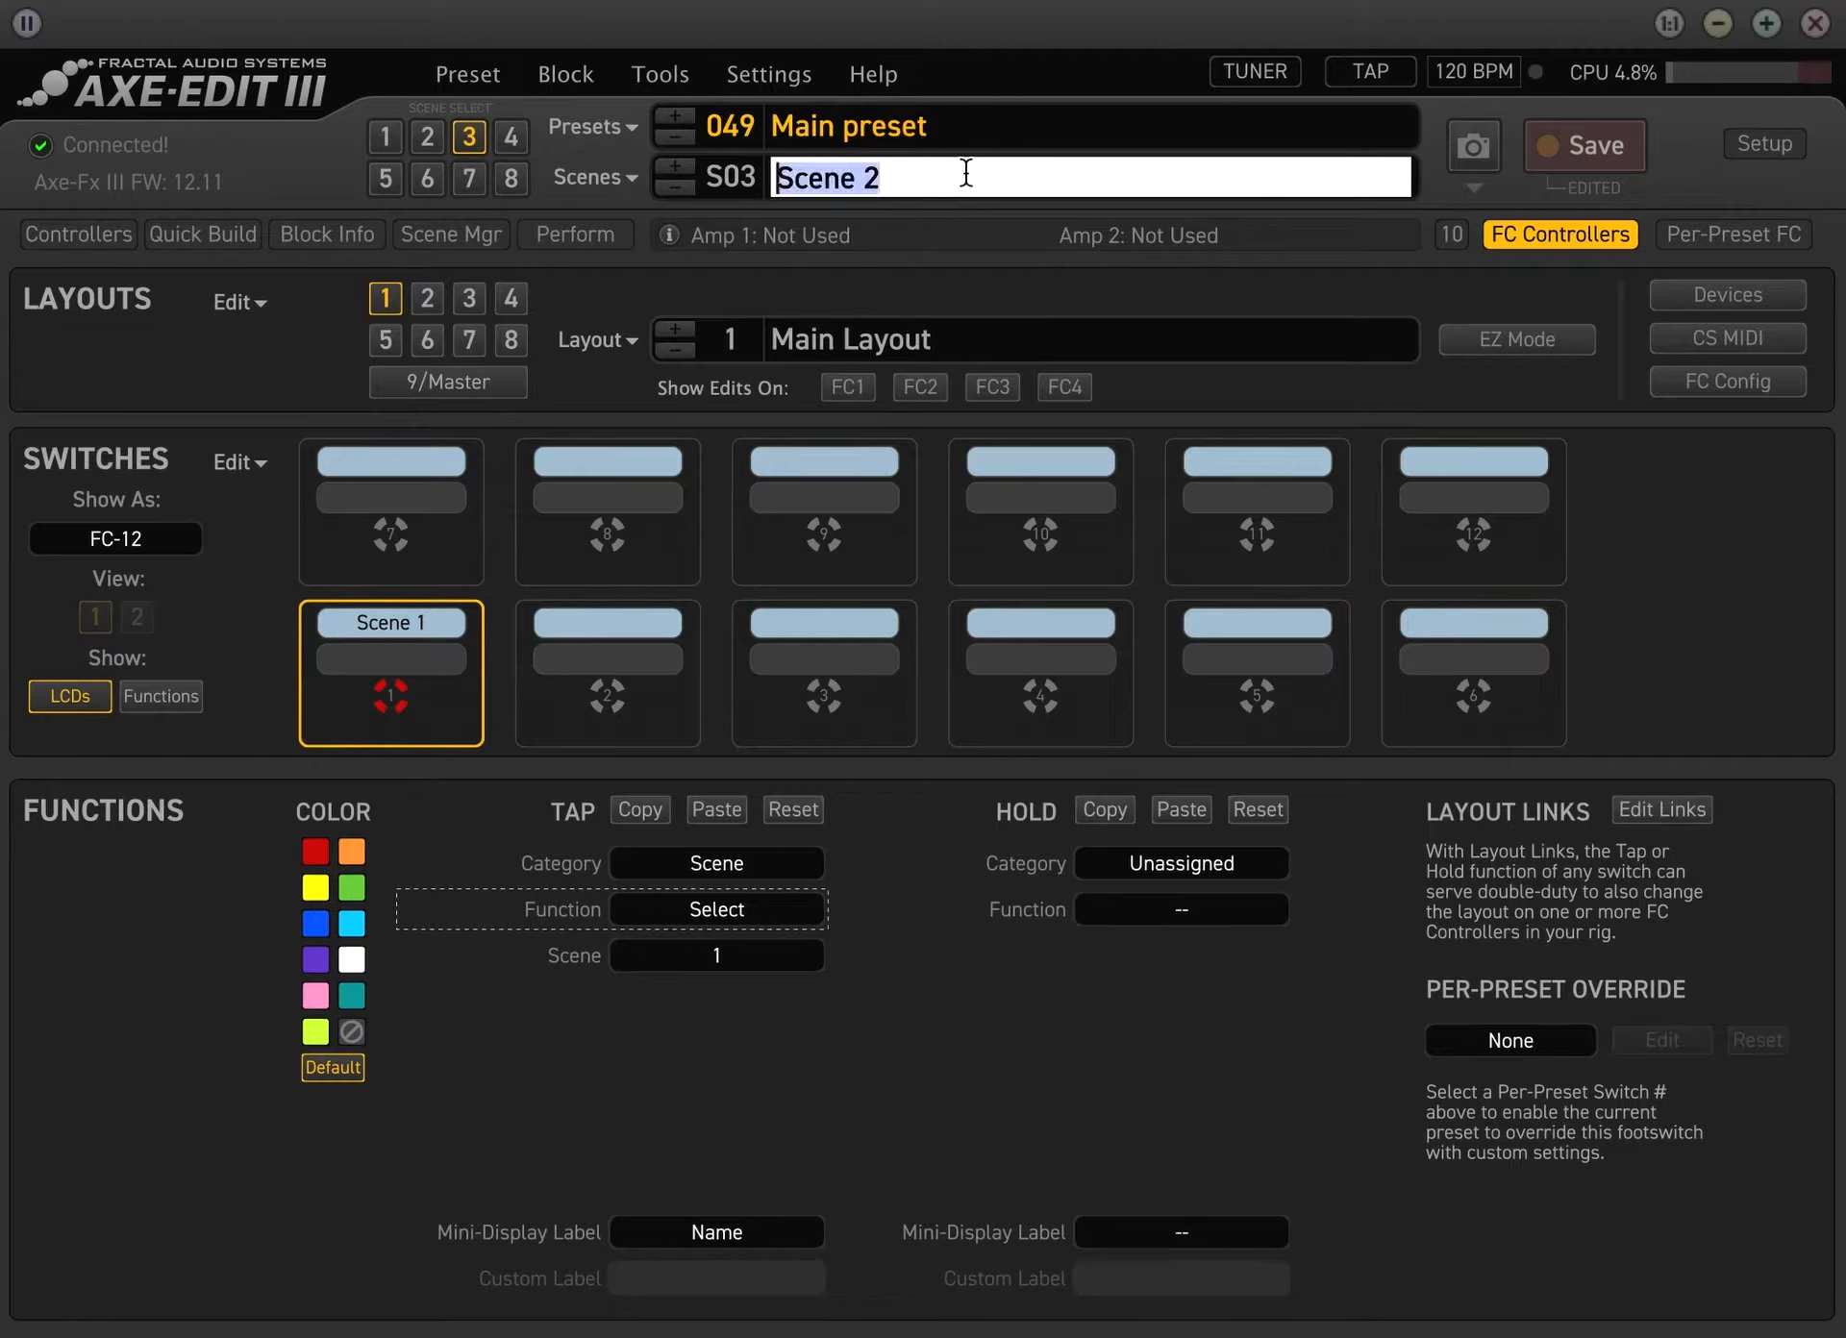
type("Scene 3")
key("Return")
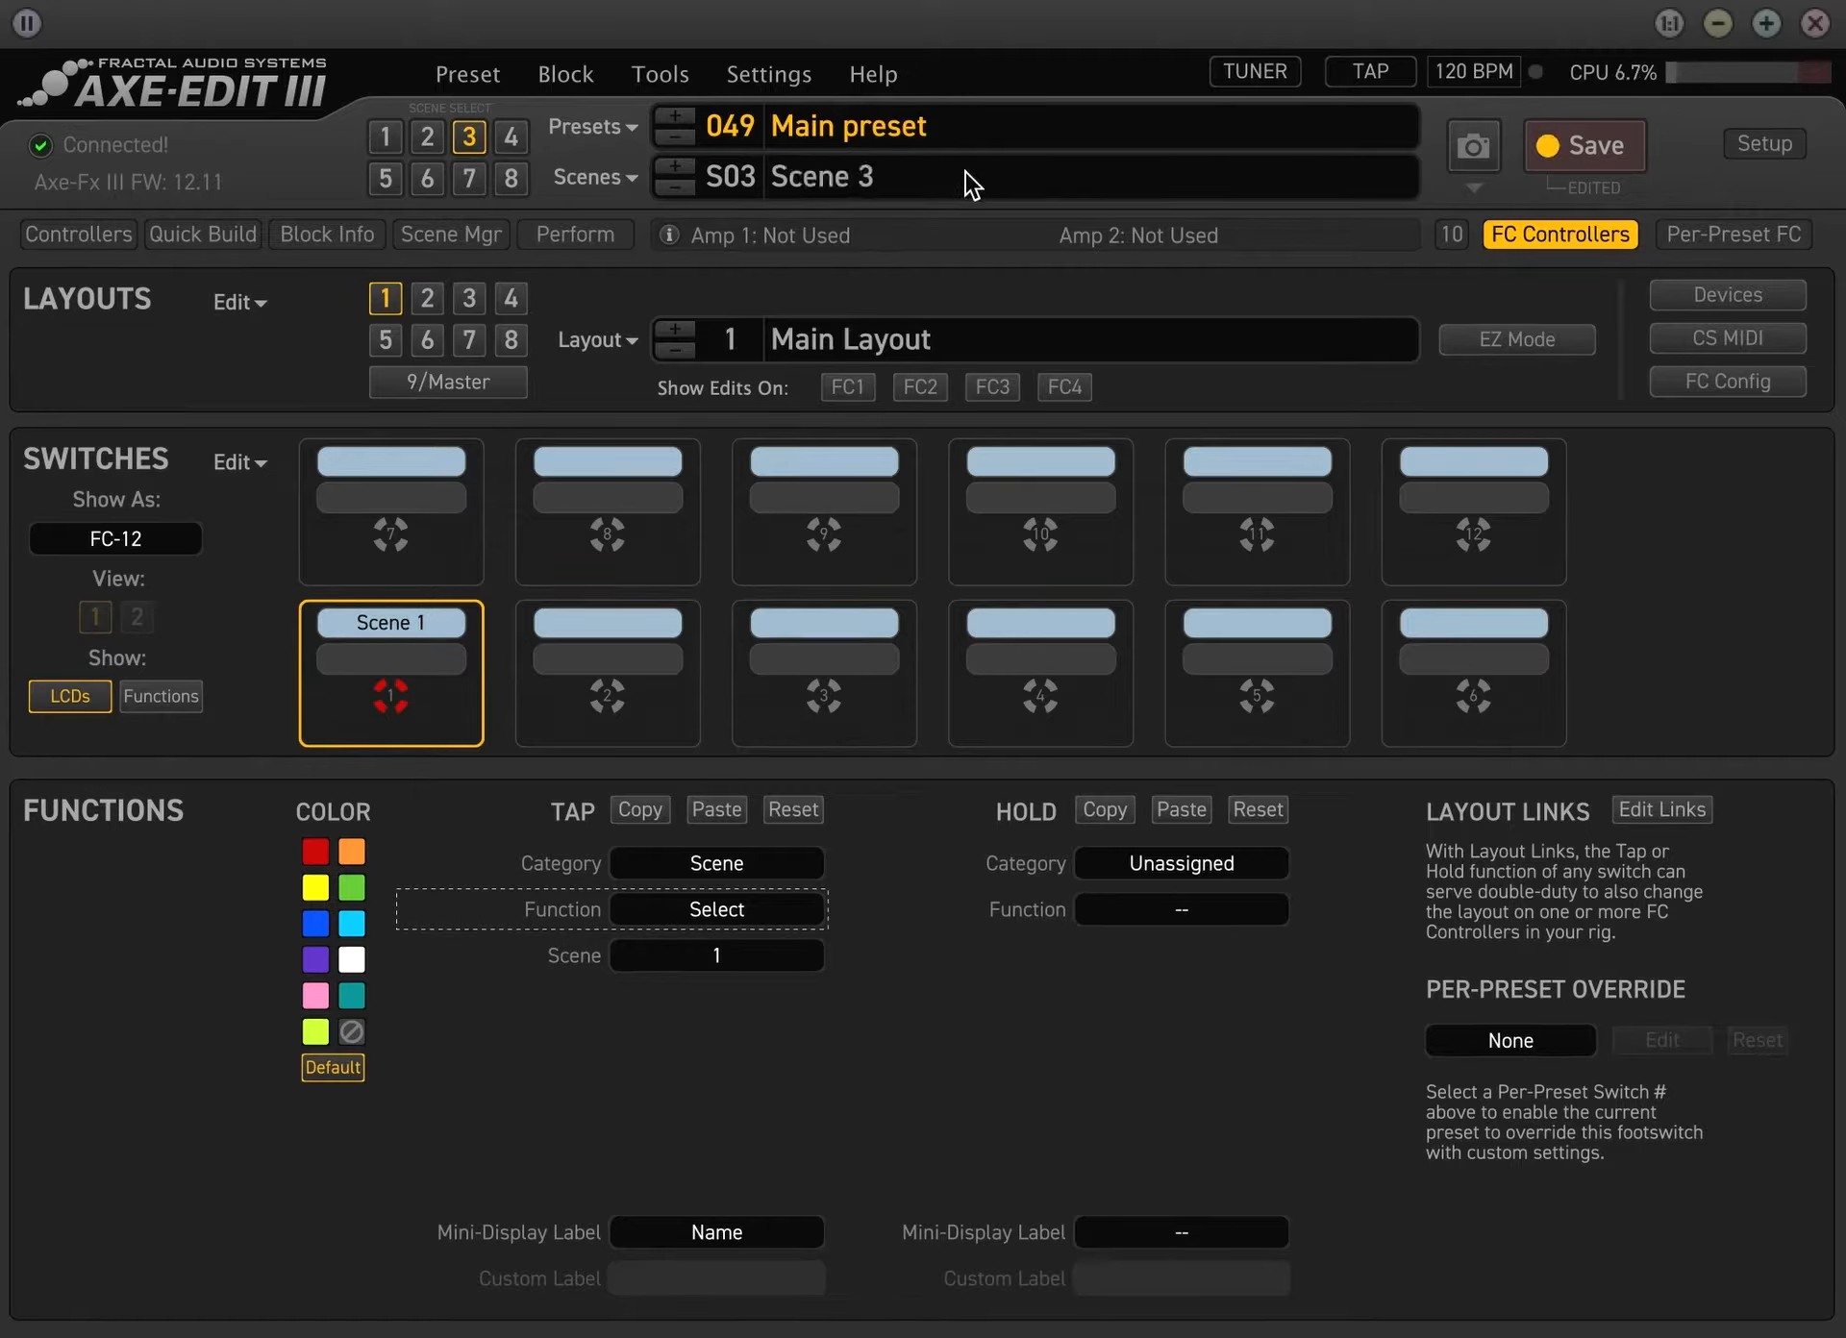
Name the preset's fourth scene Scene 4
left_click(510, 136)
double_click(920, 179)
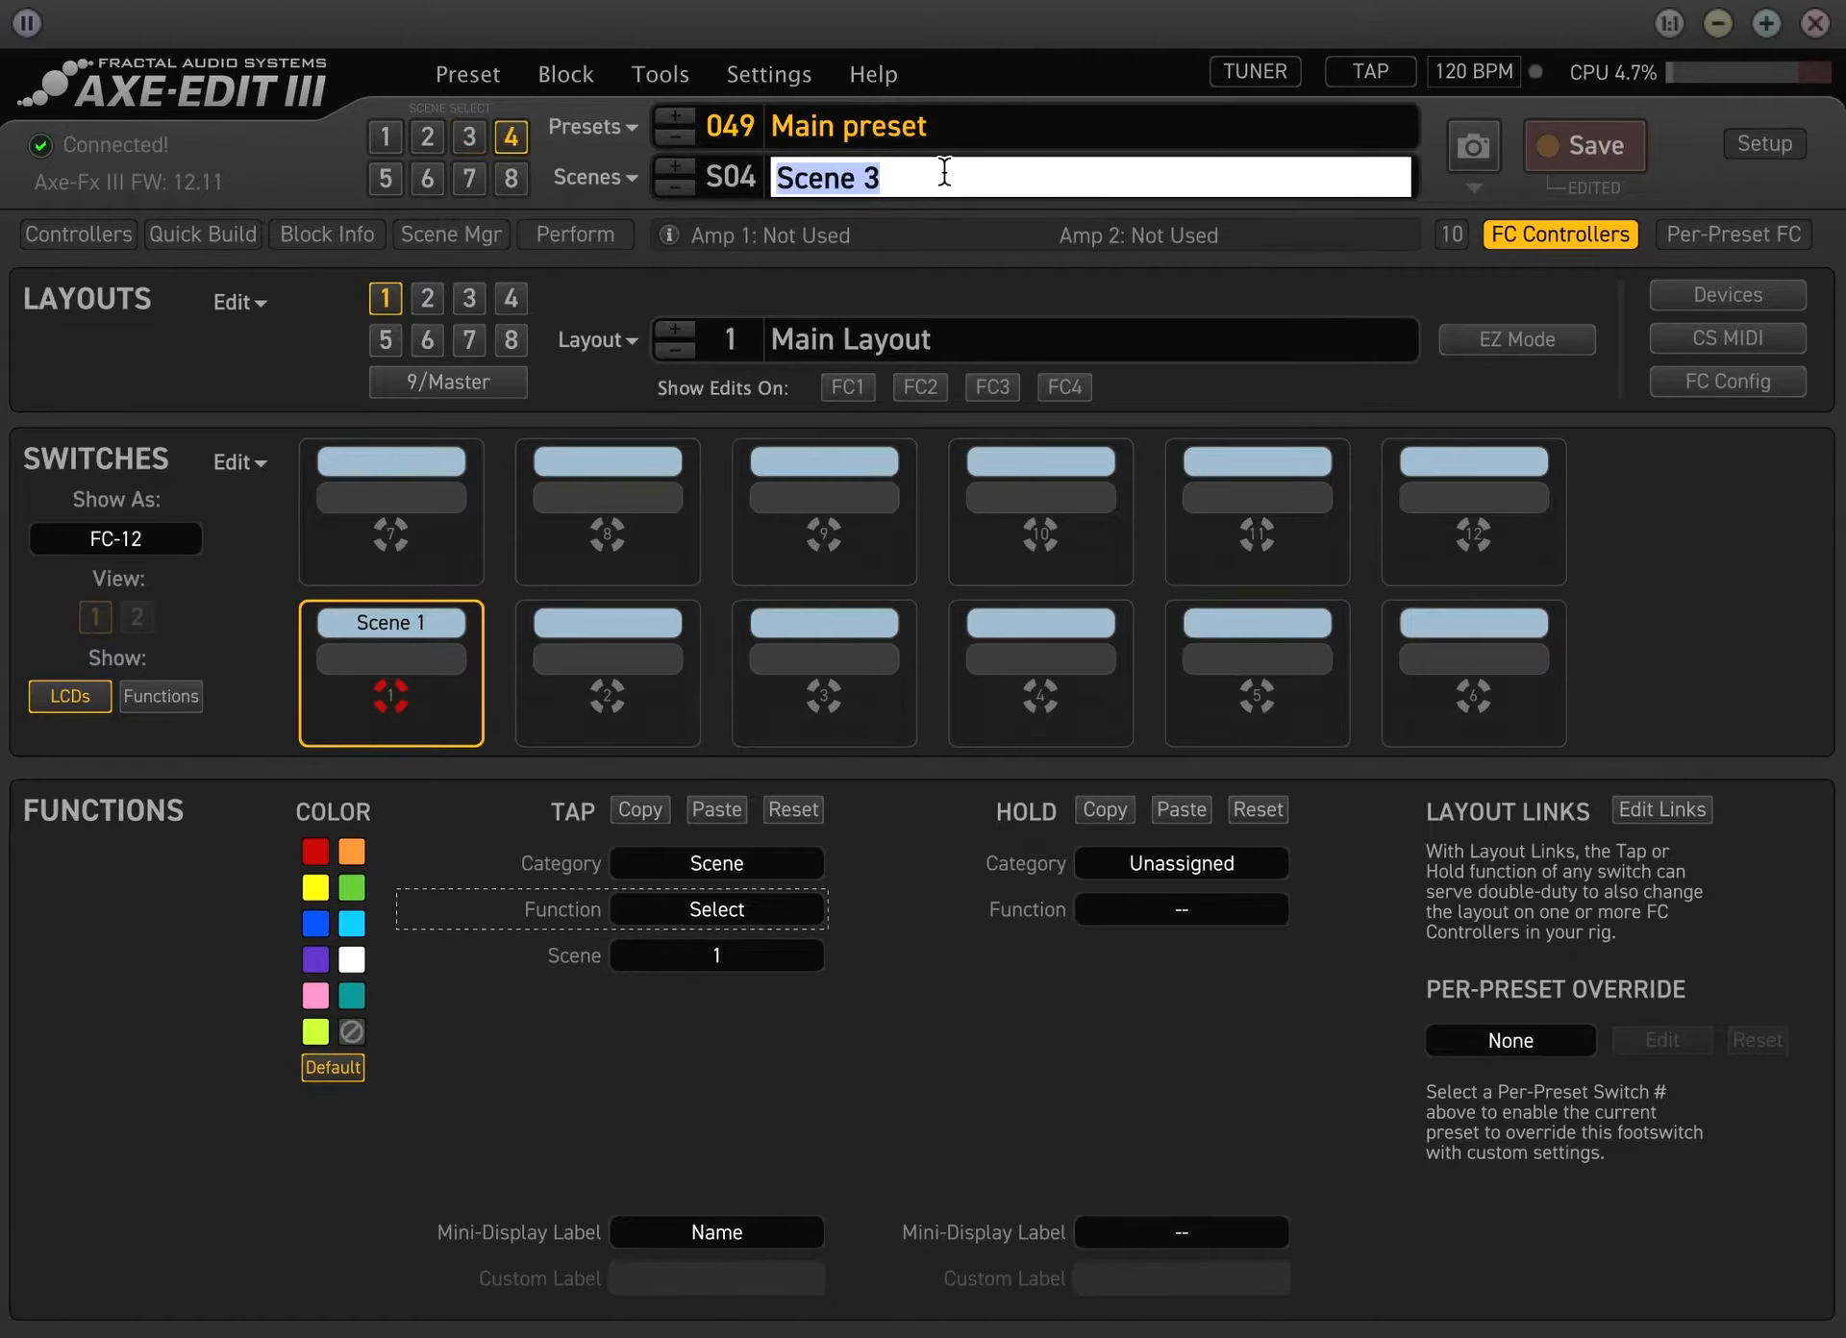
type("Scene 4")
key("Return")
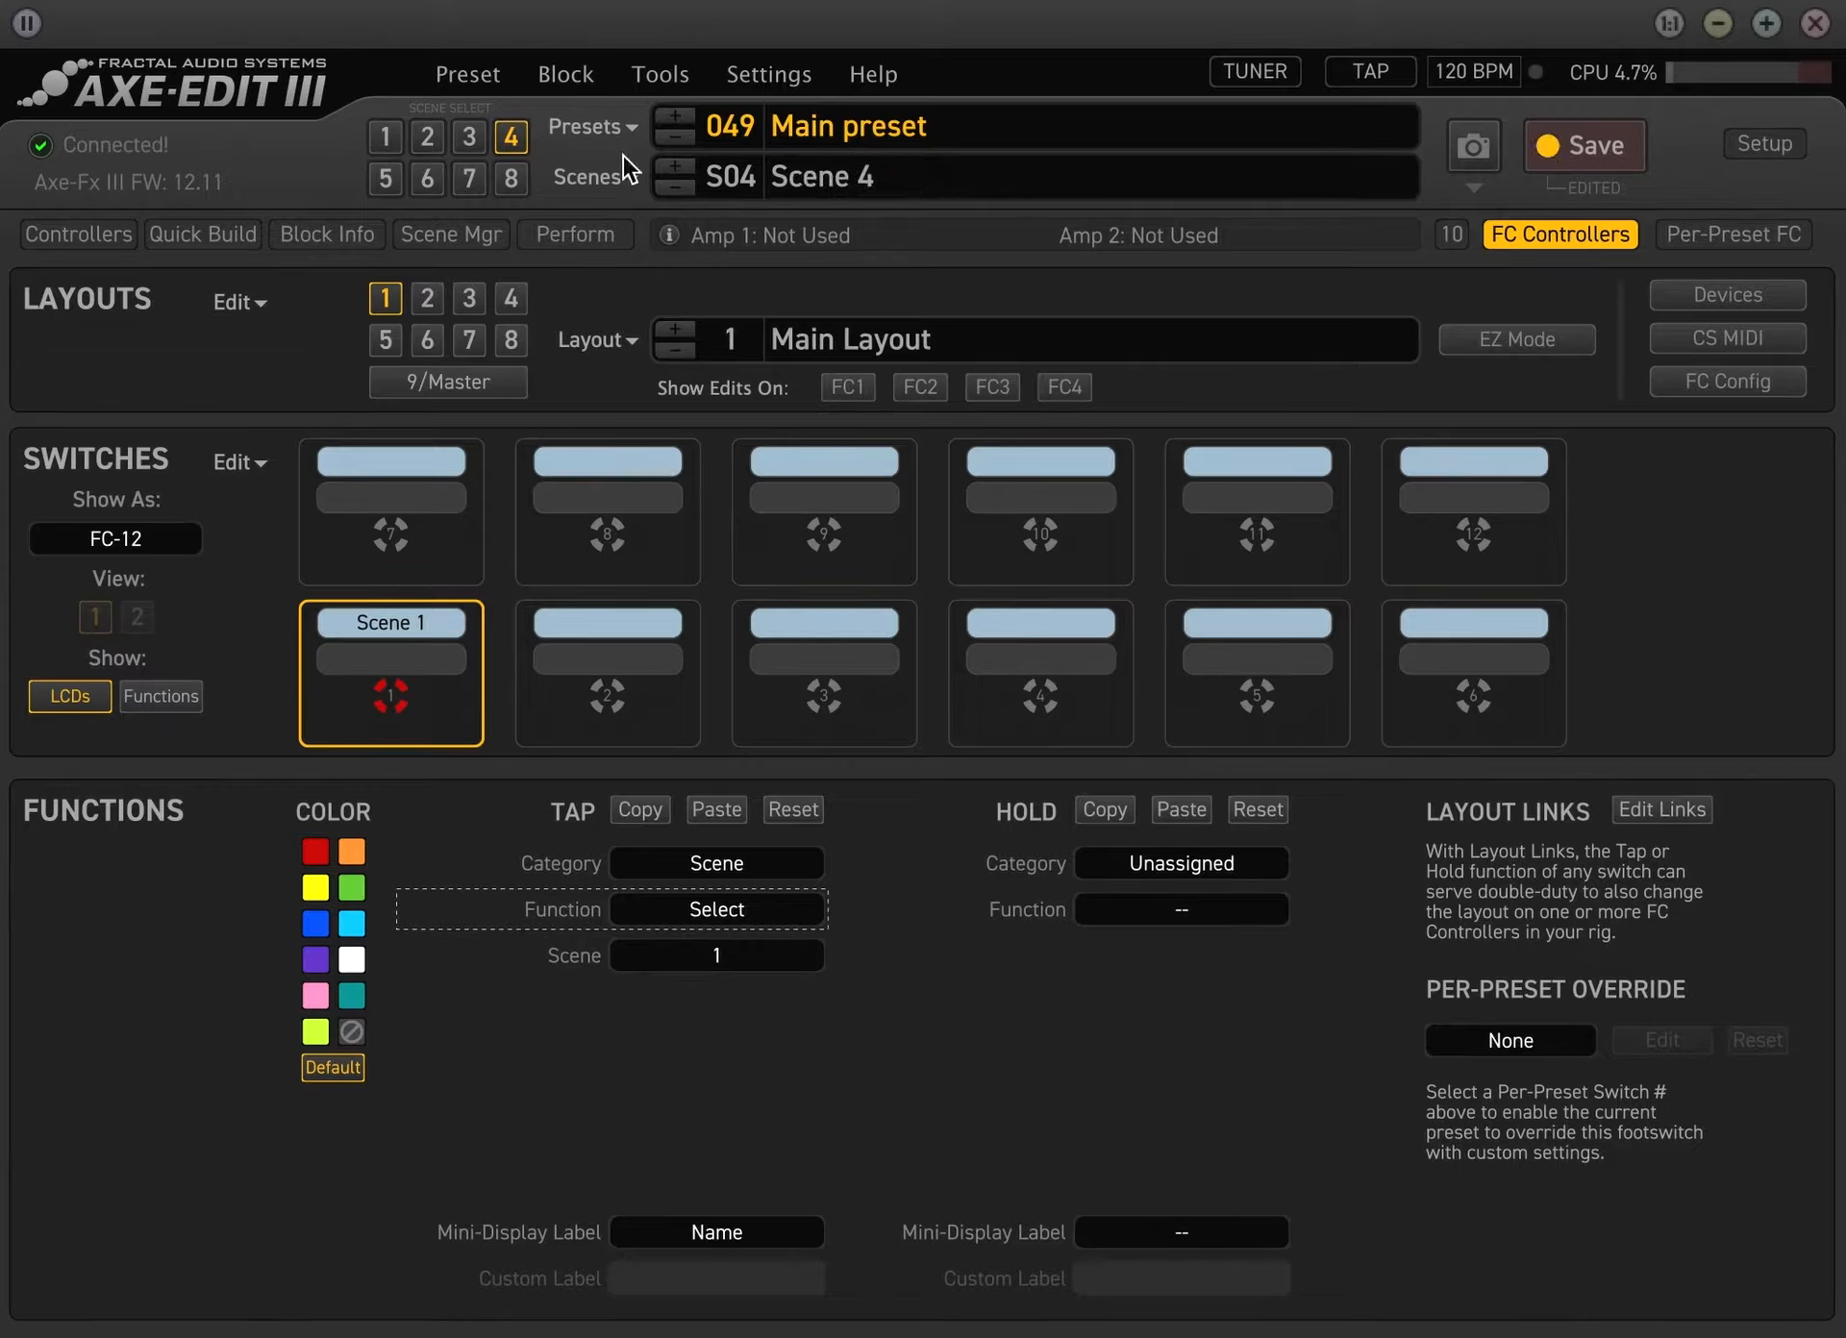
Name the preset's fifth scene Scene 5
double_click(908, 181)
type("Scene 5")
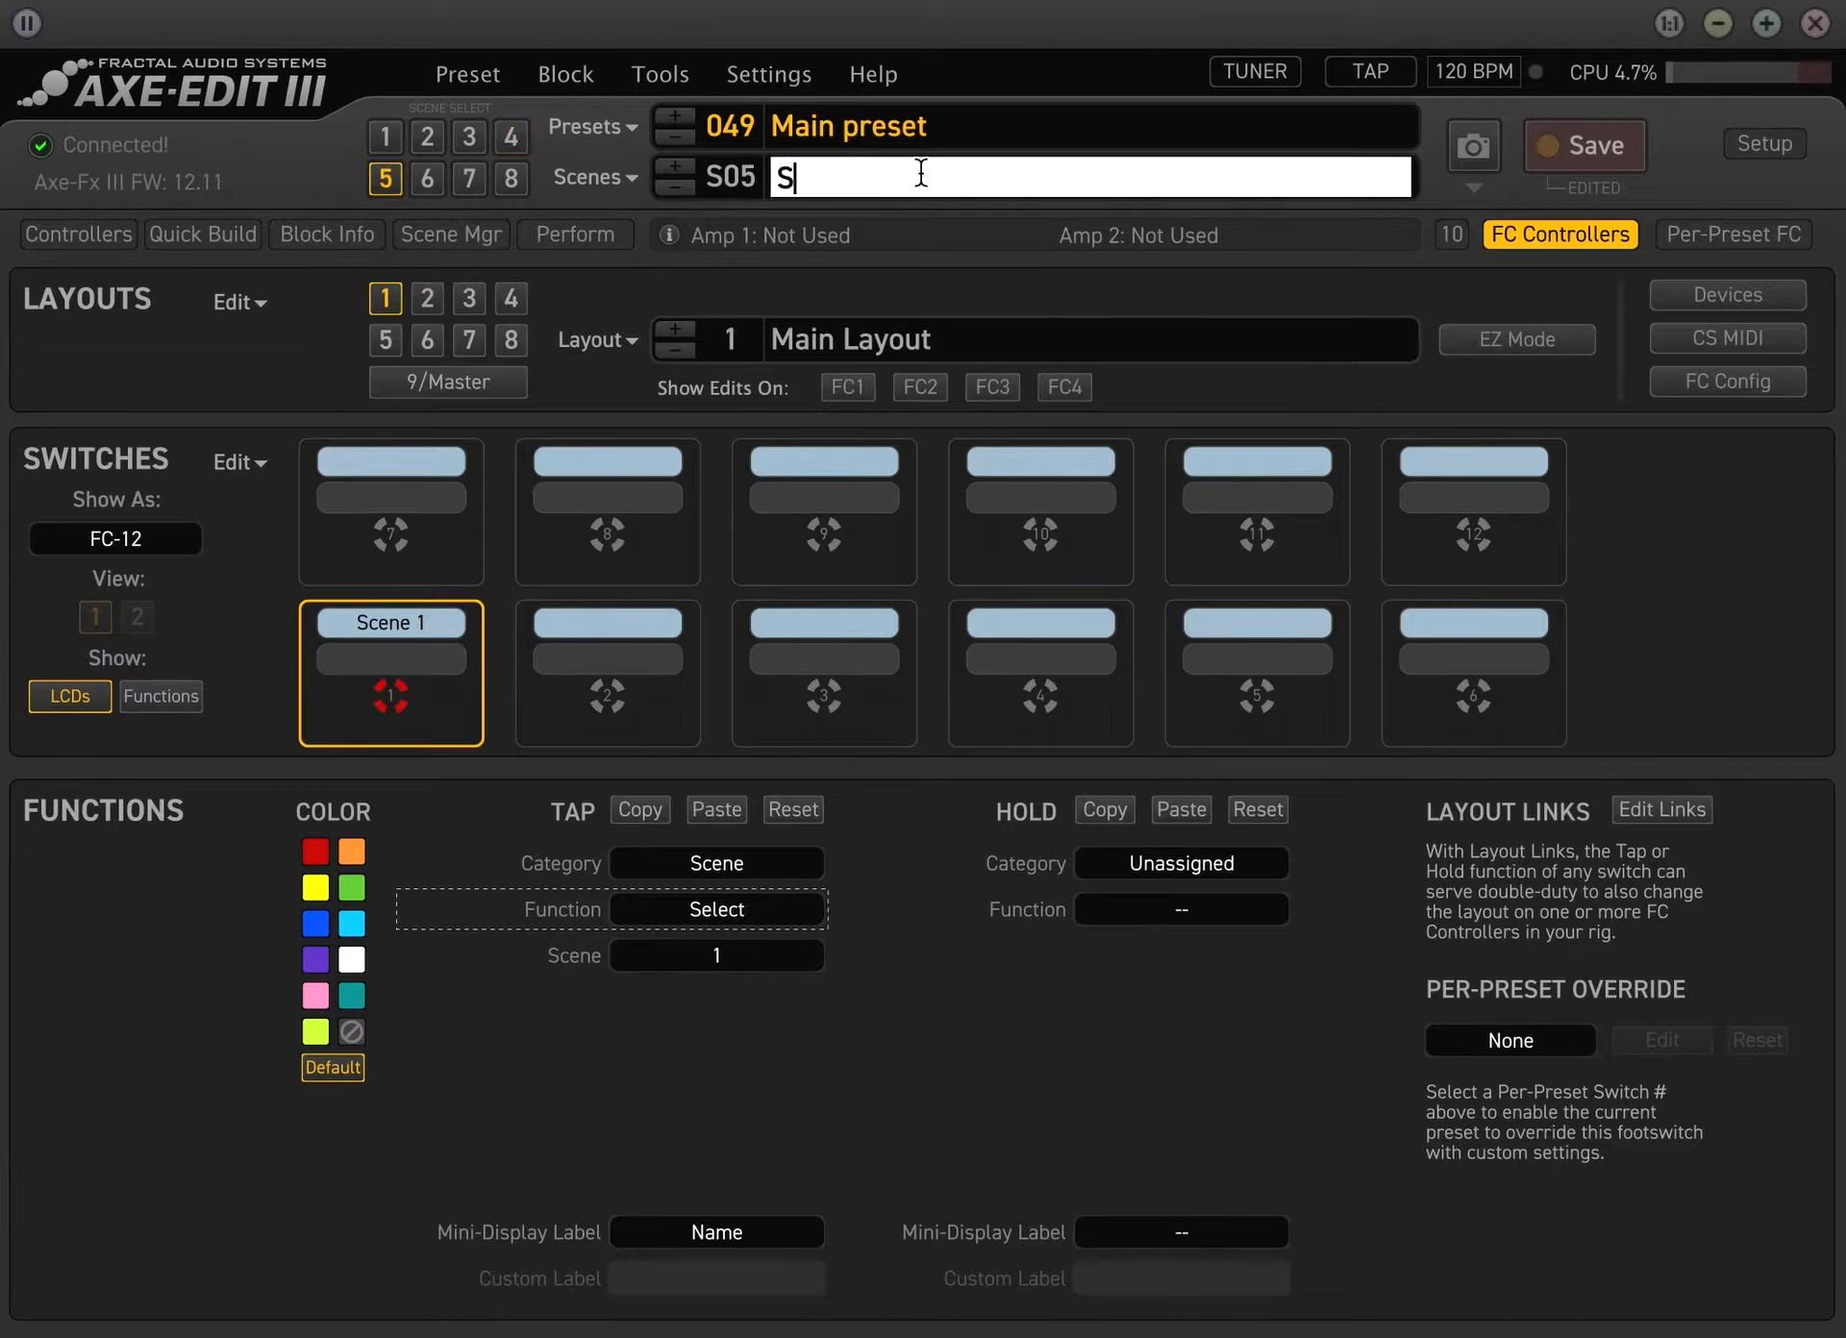
key("Return")
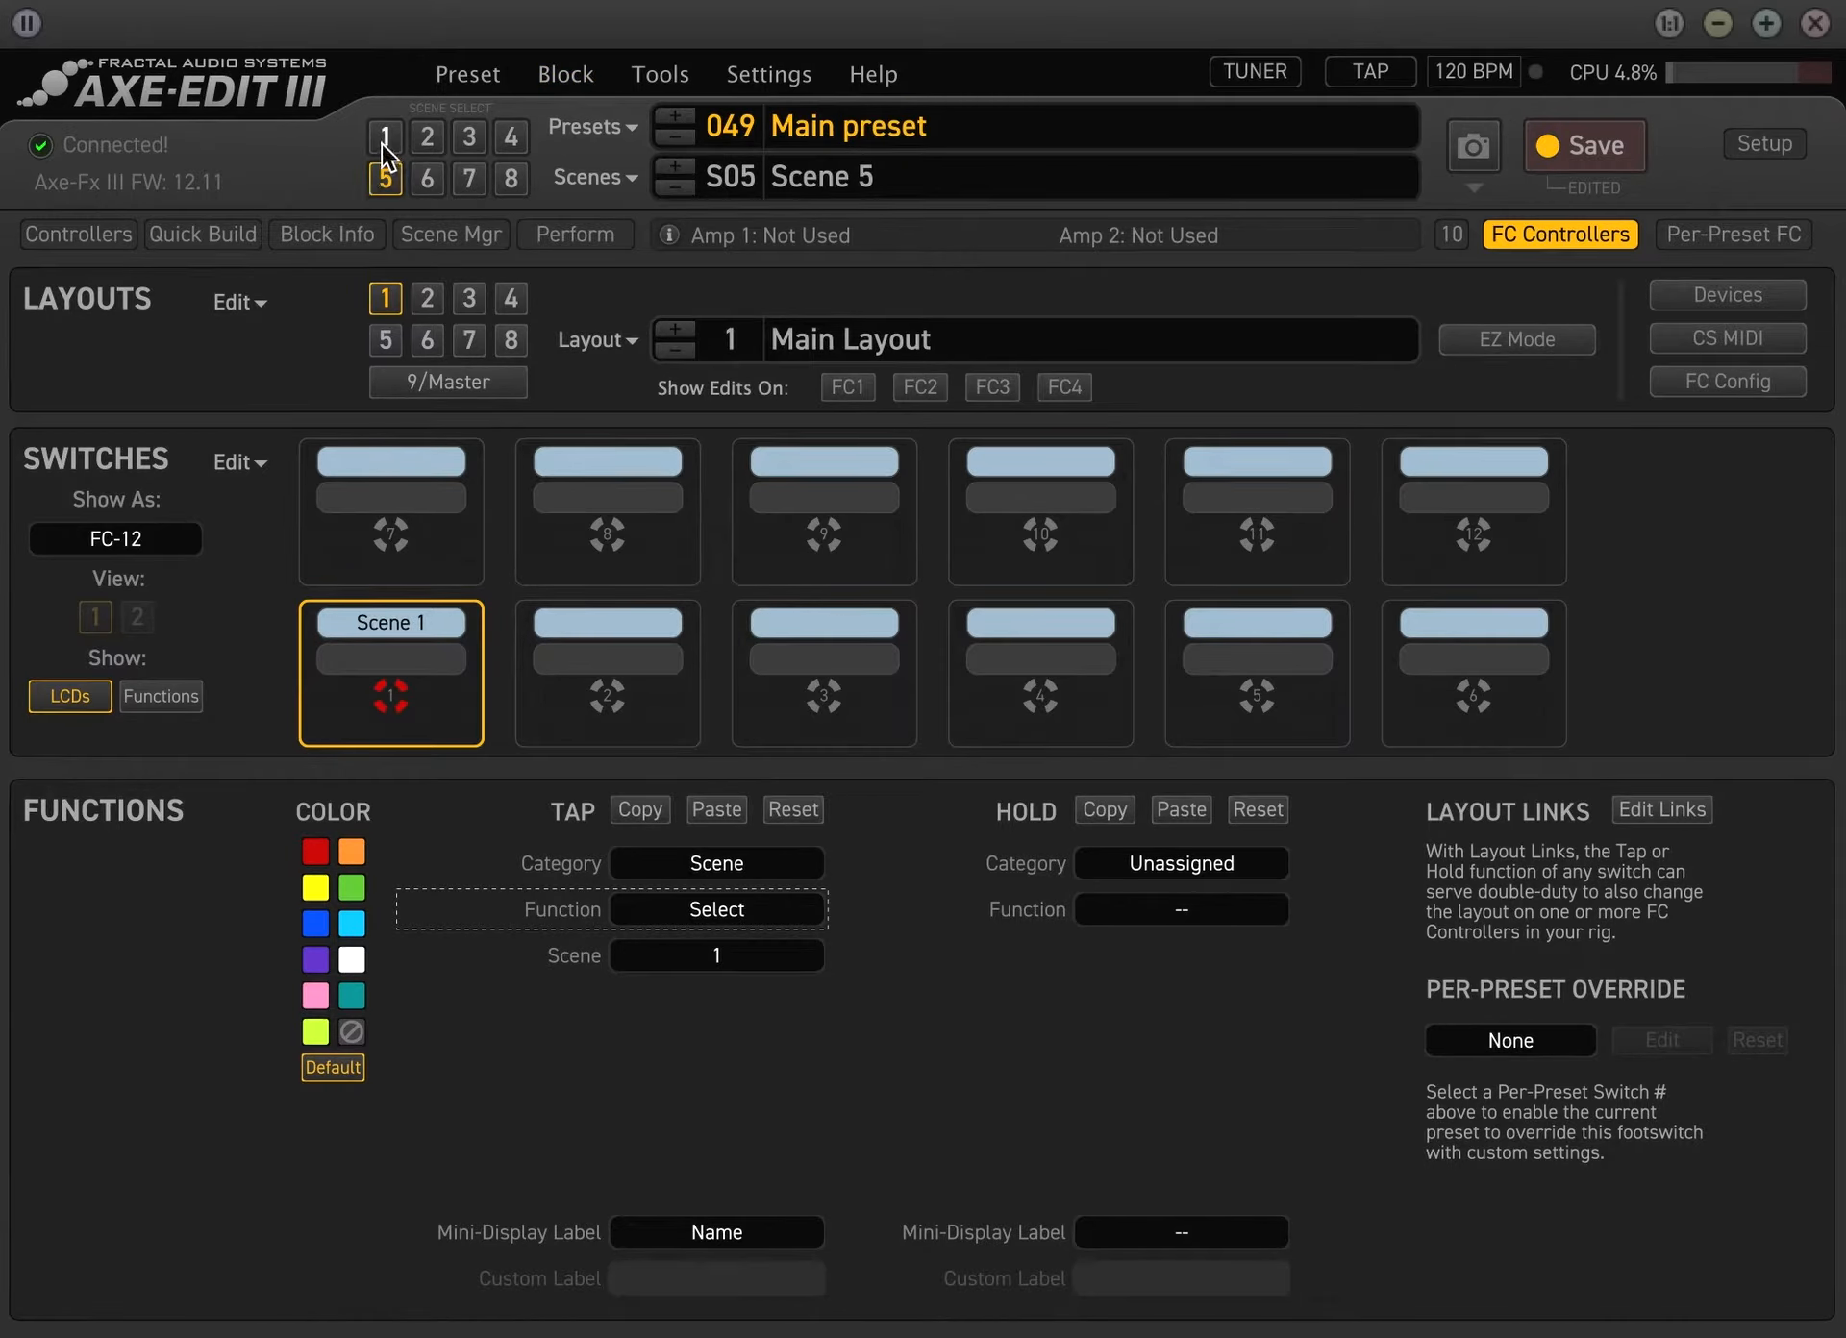
Extend the name of scene 1 to Scene 1 (Clean)
left_click(1045, 177)
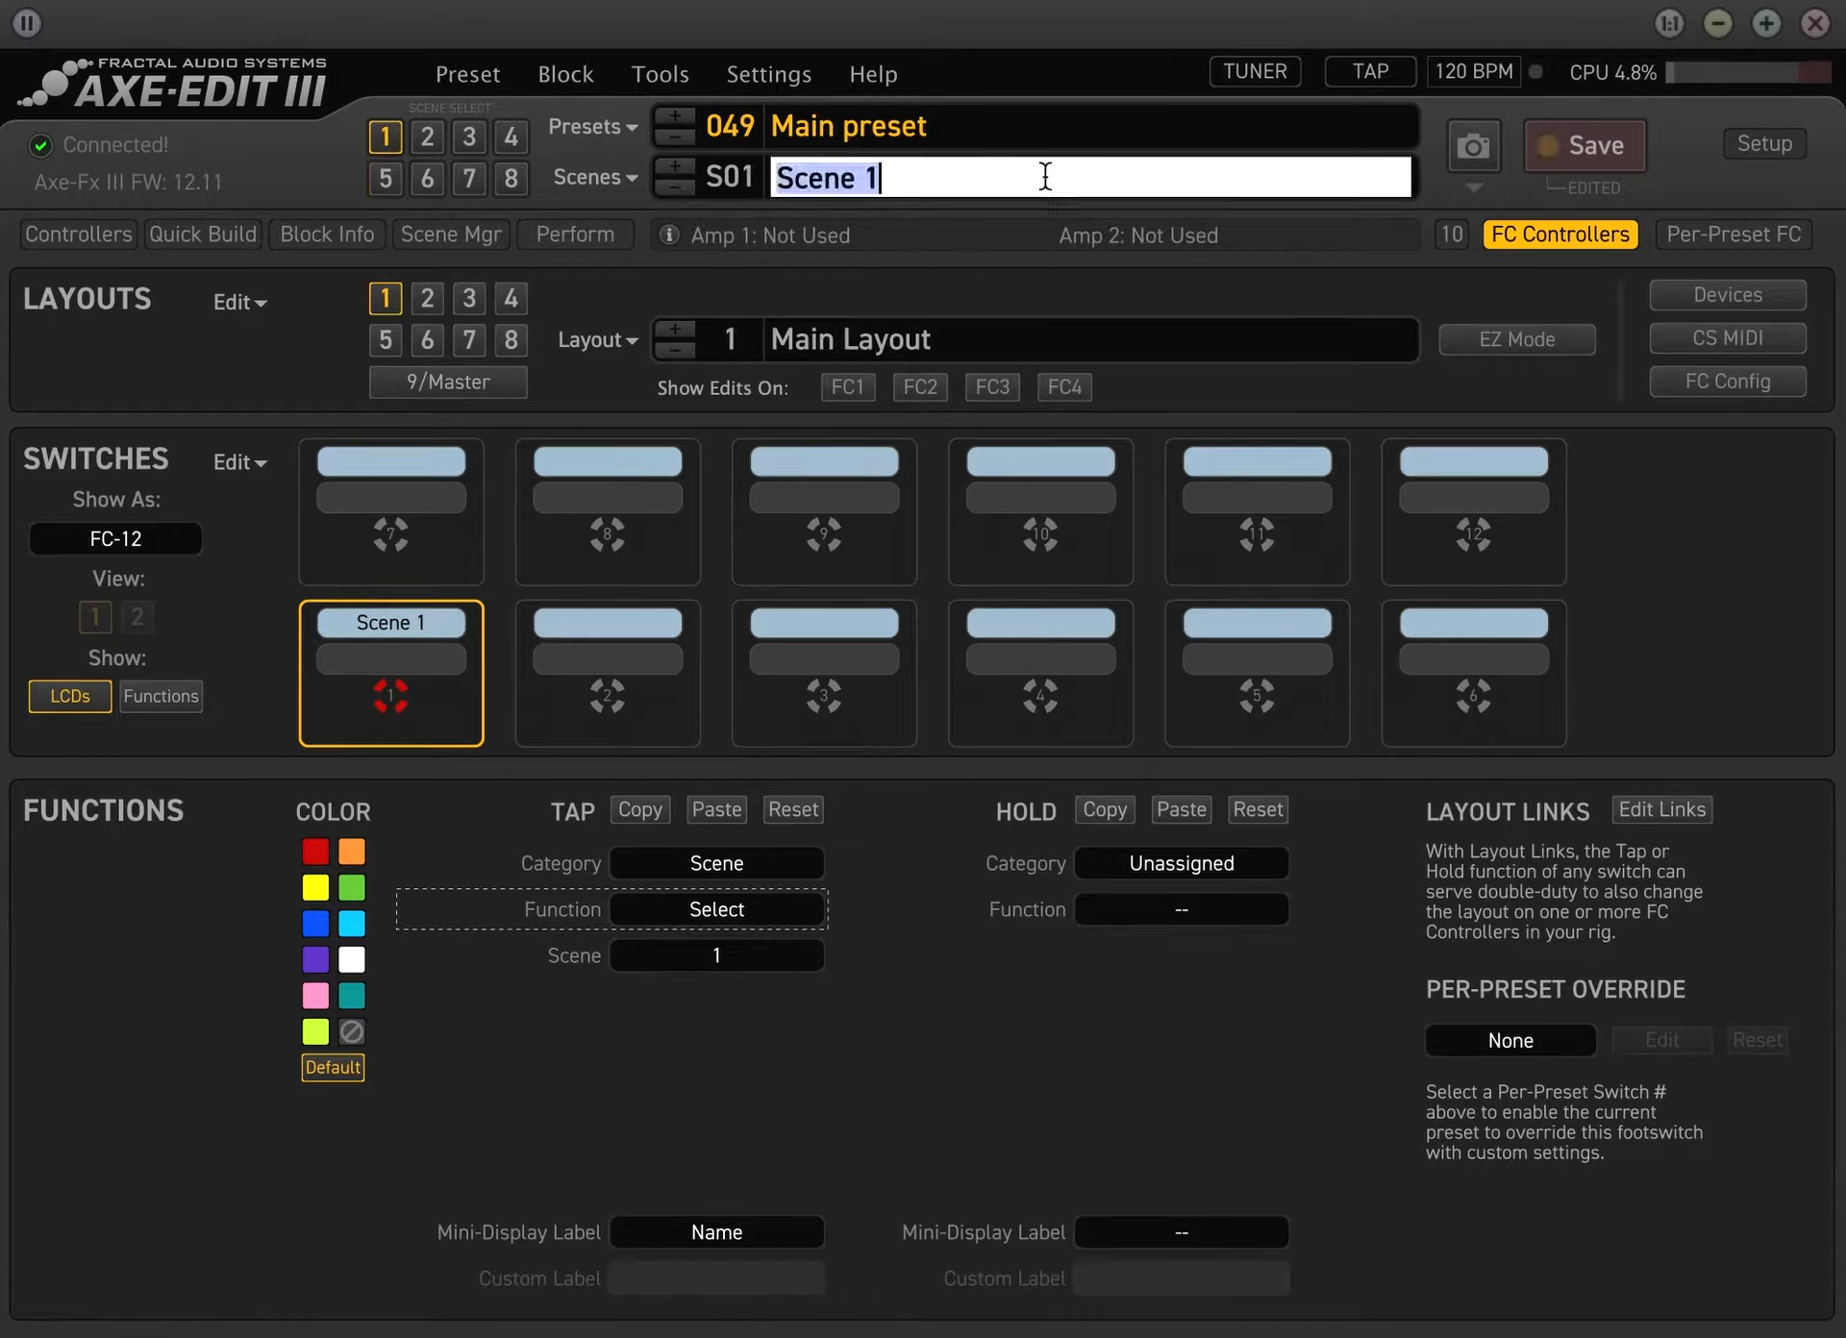
left_click(1045, 177)
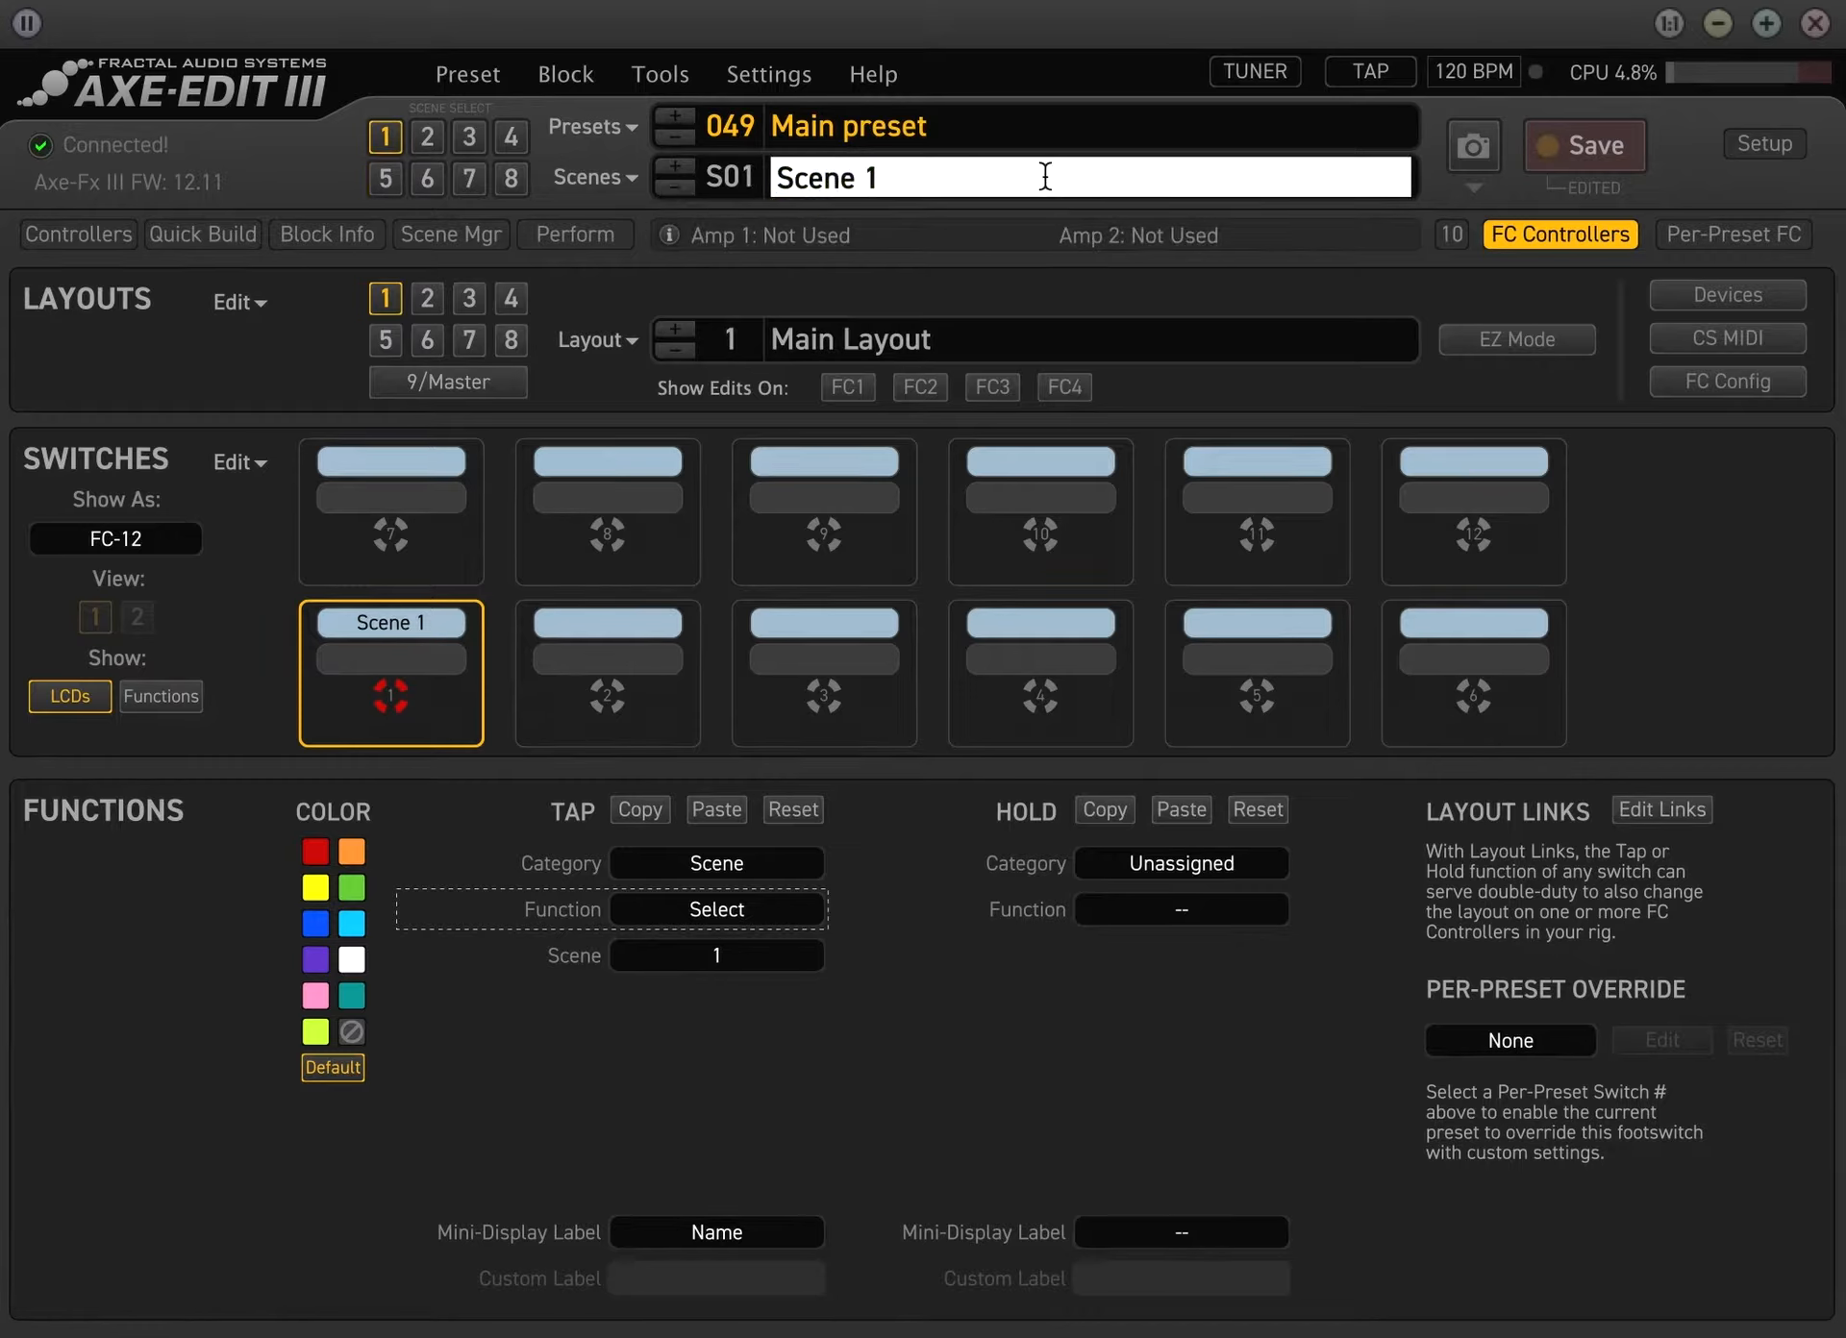
type("(Clean)")
key("Return")
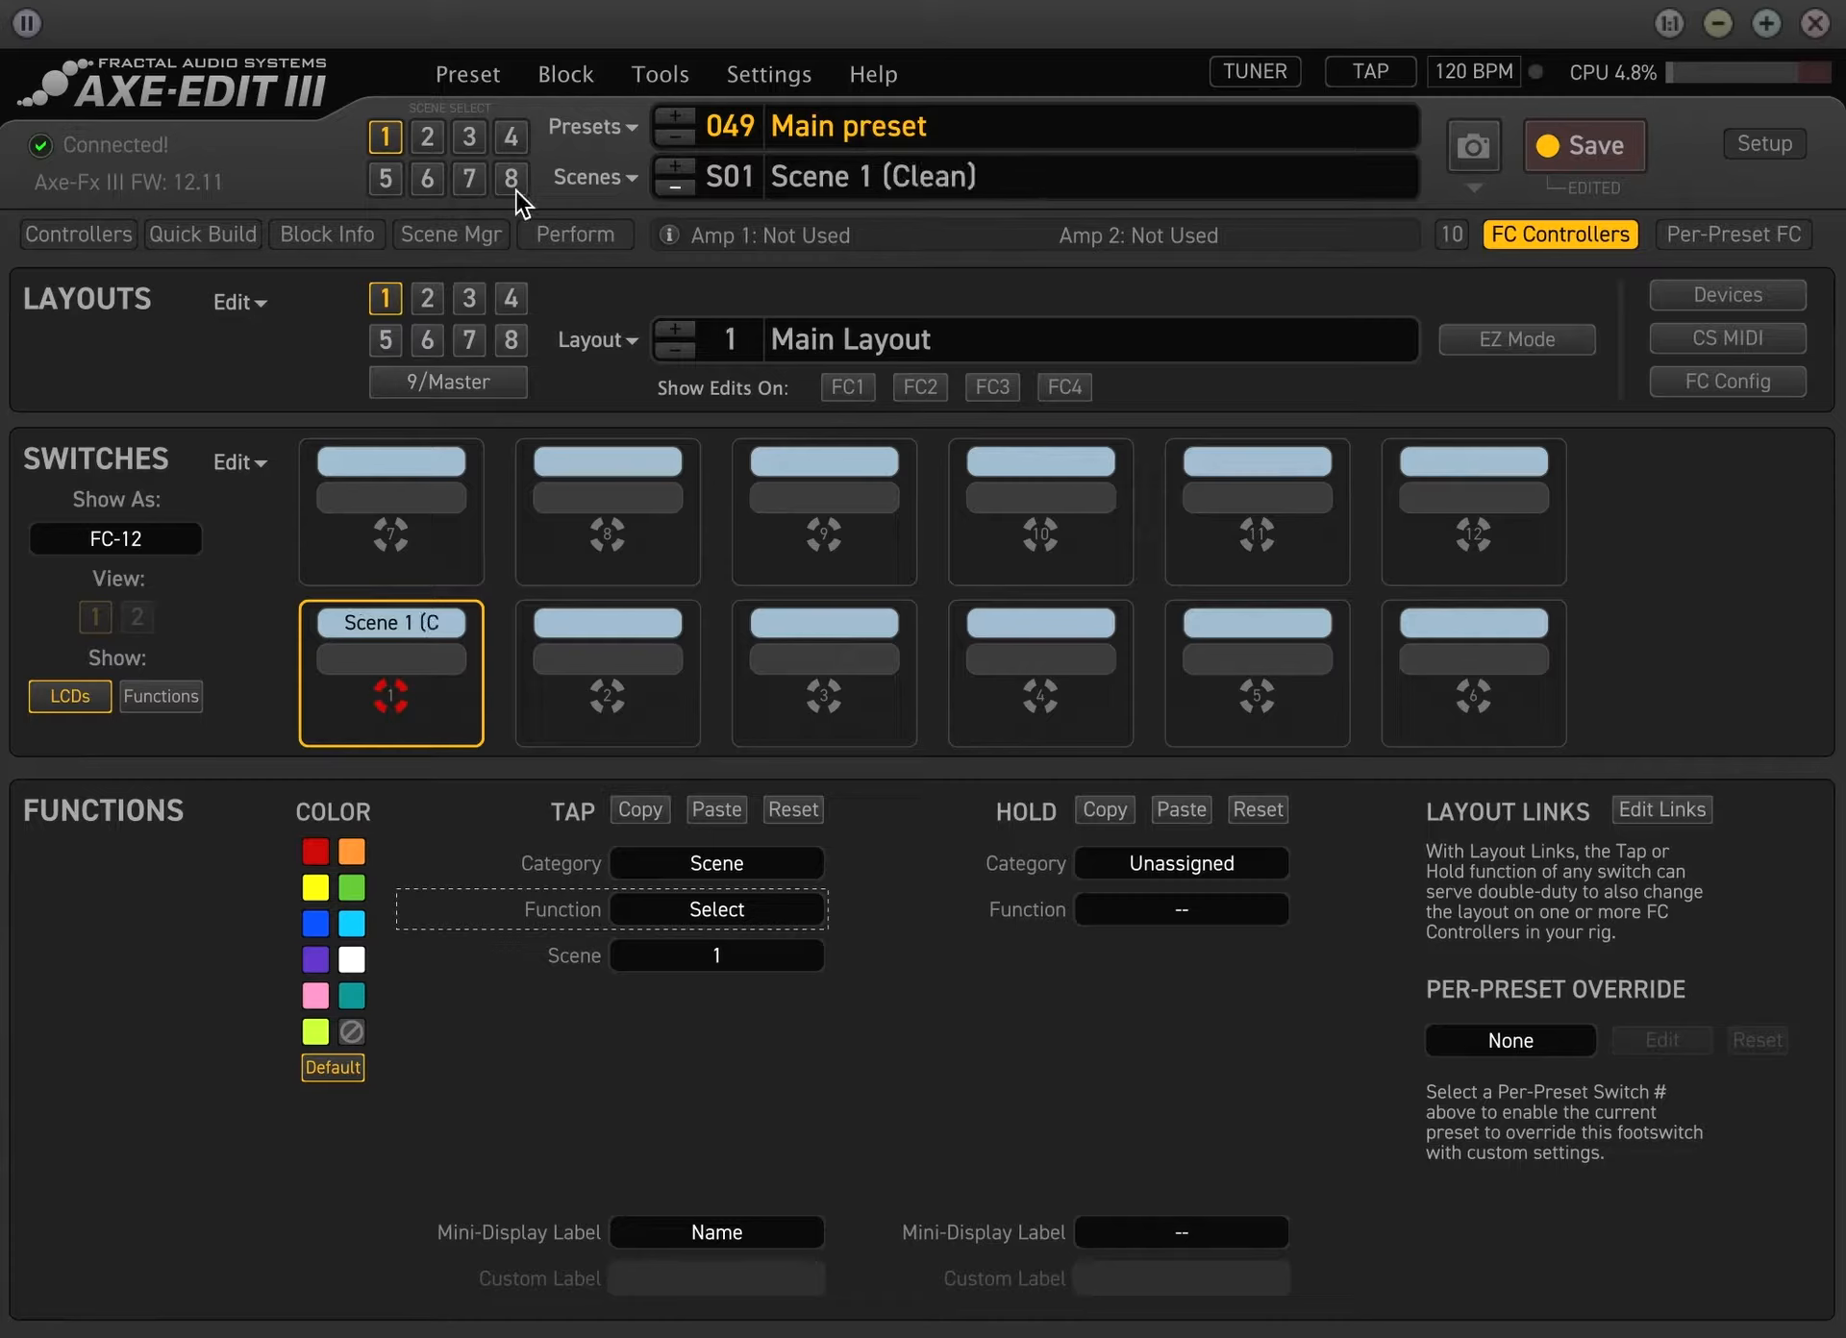
Extend the name of scene 2 to Scene 2 (Crunch)
left_click(432, 135)
left_click(988, 174)
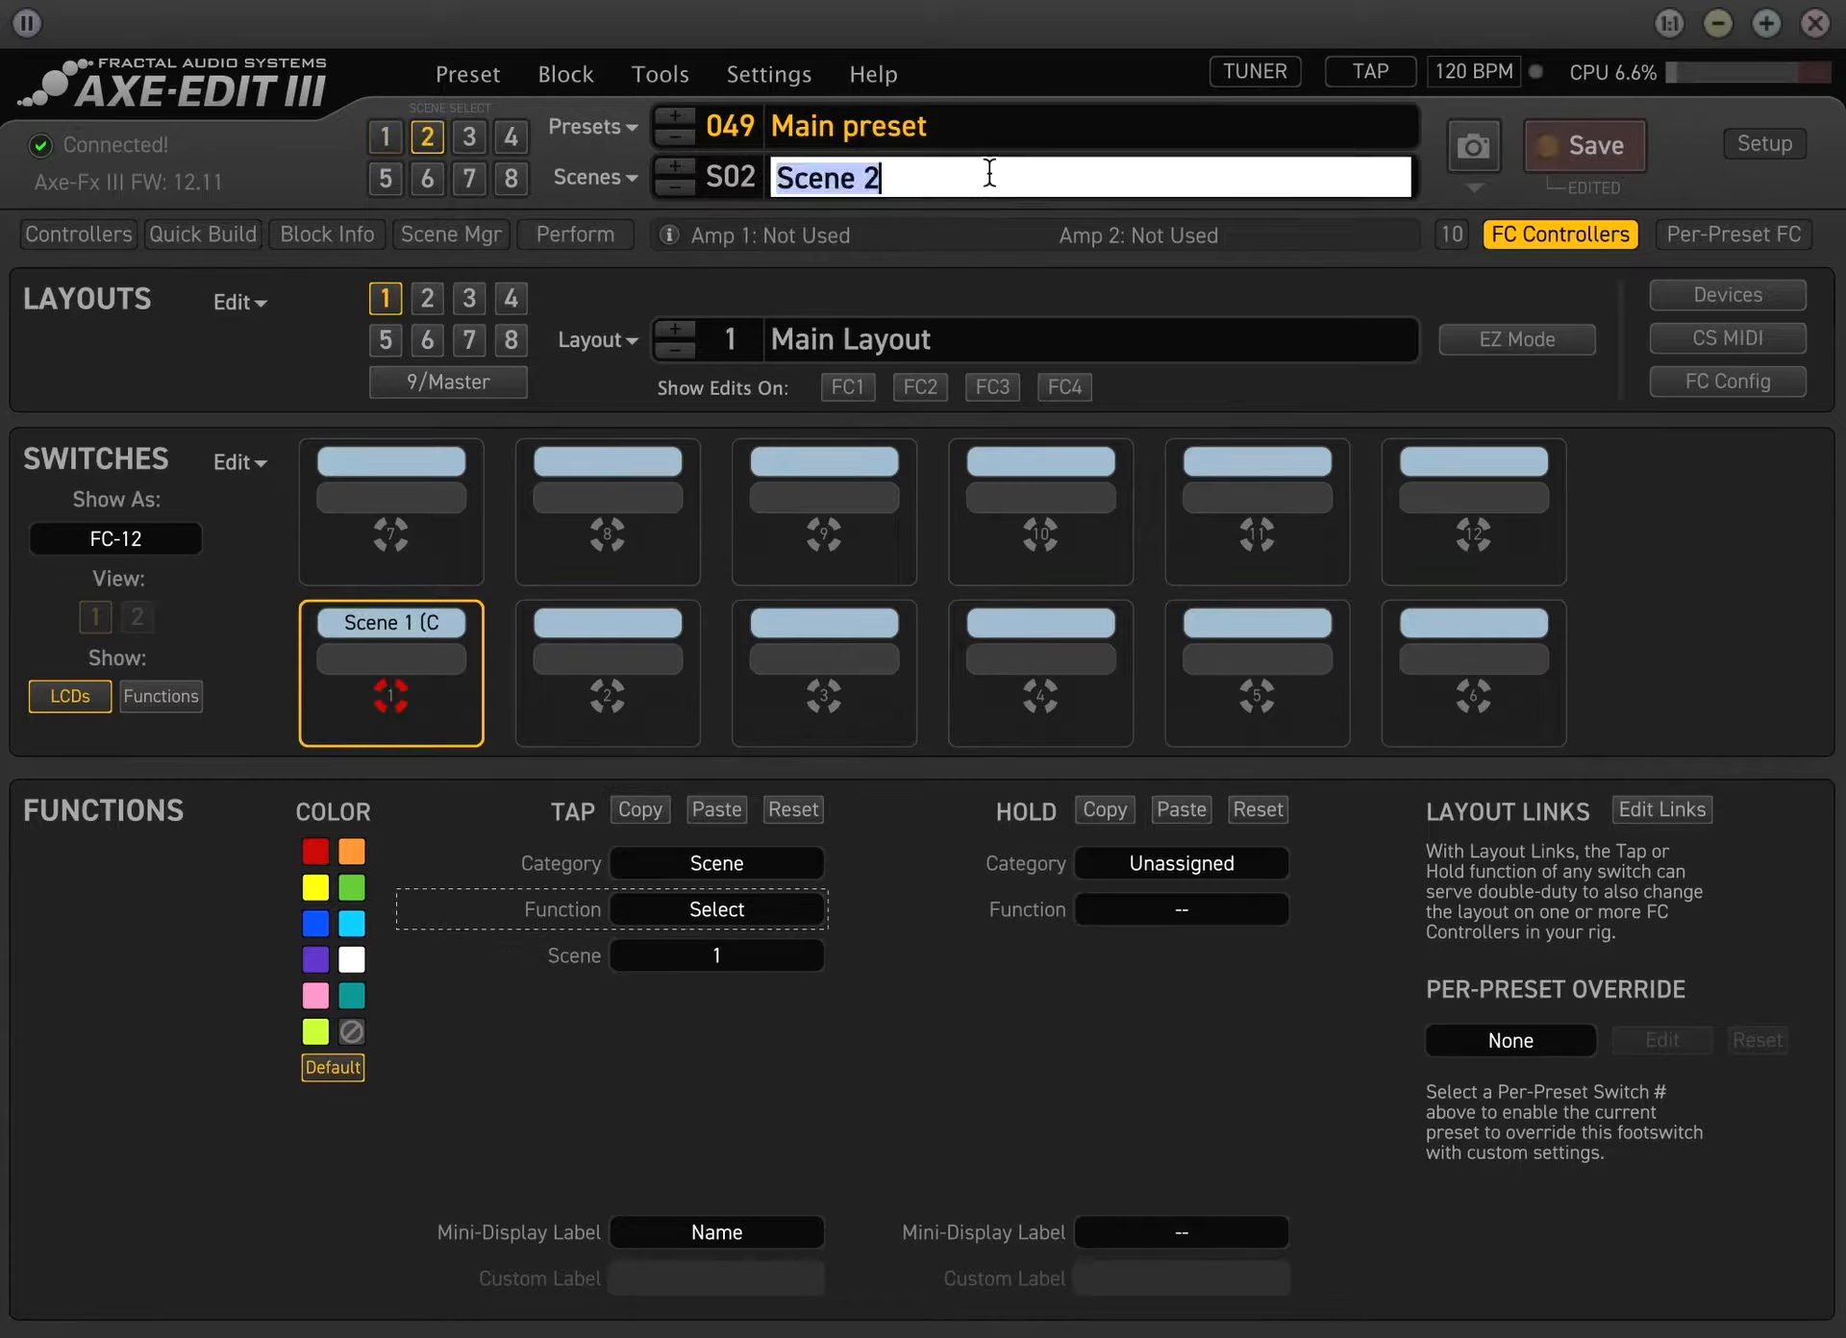
left_click(928, 169)
type("(")
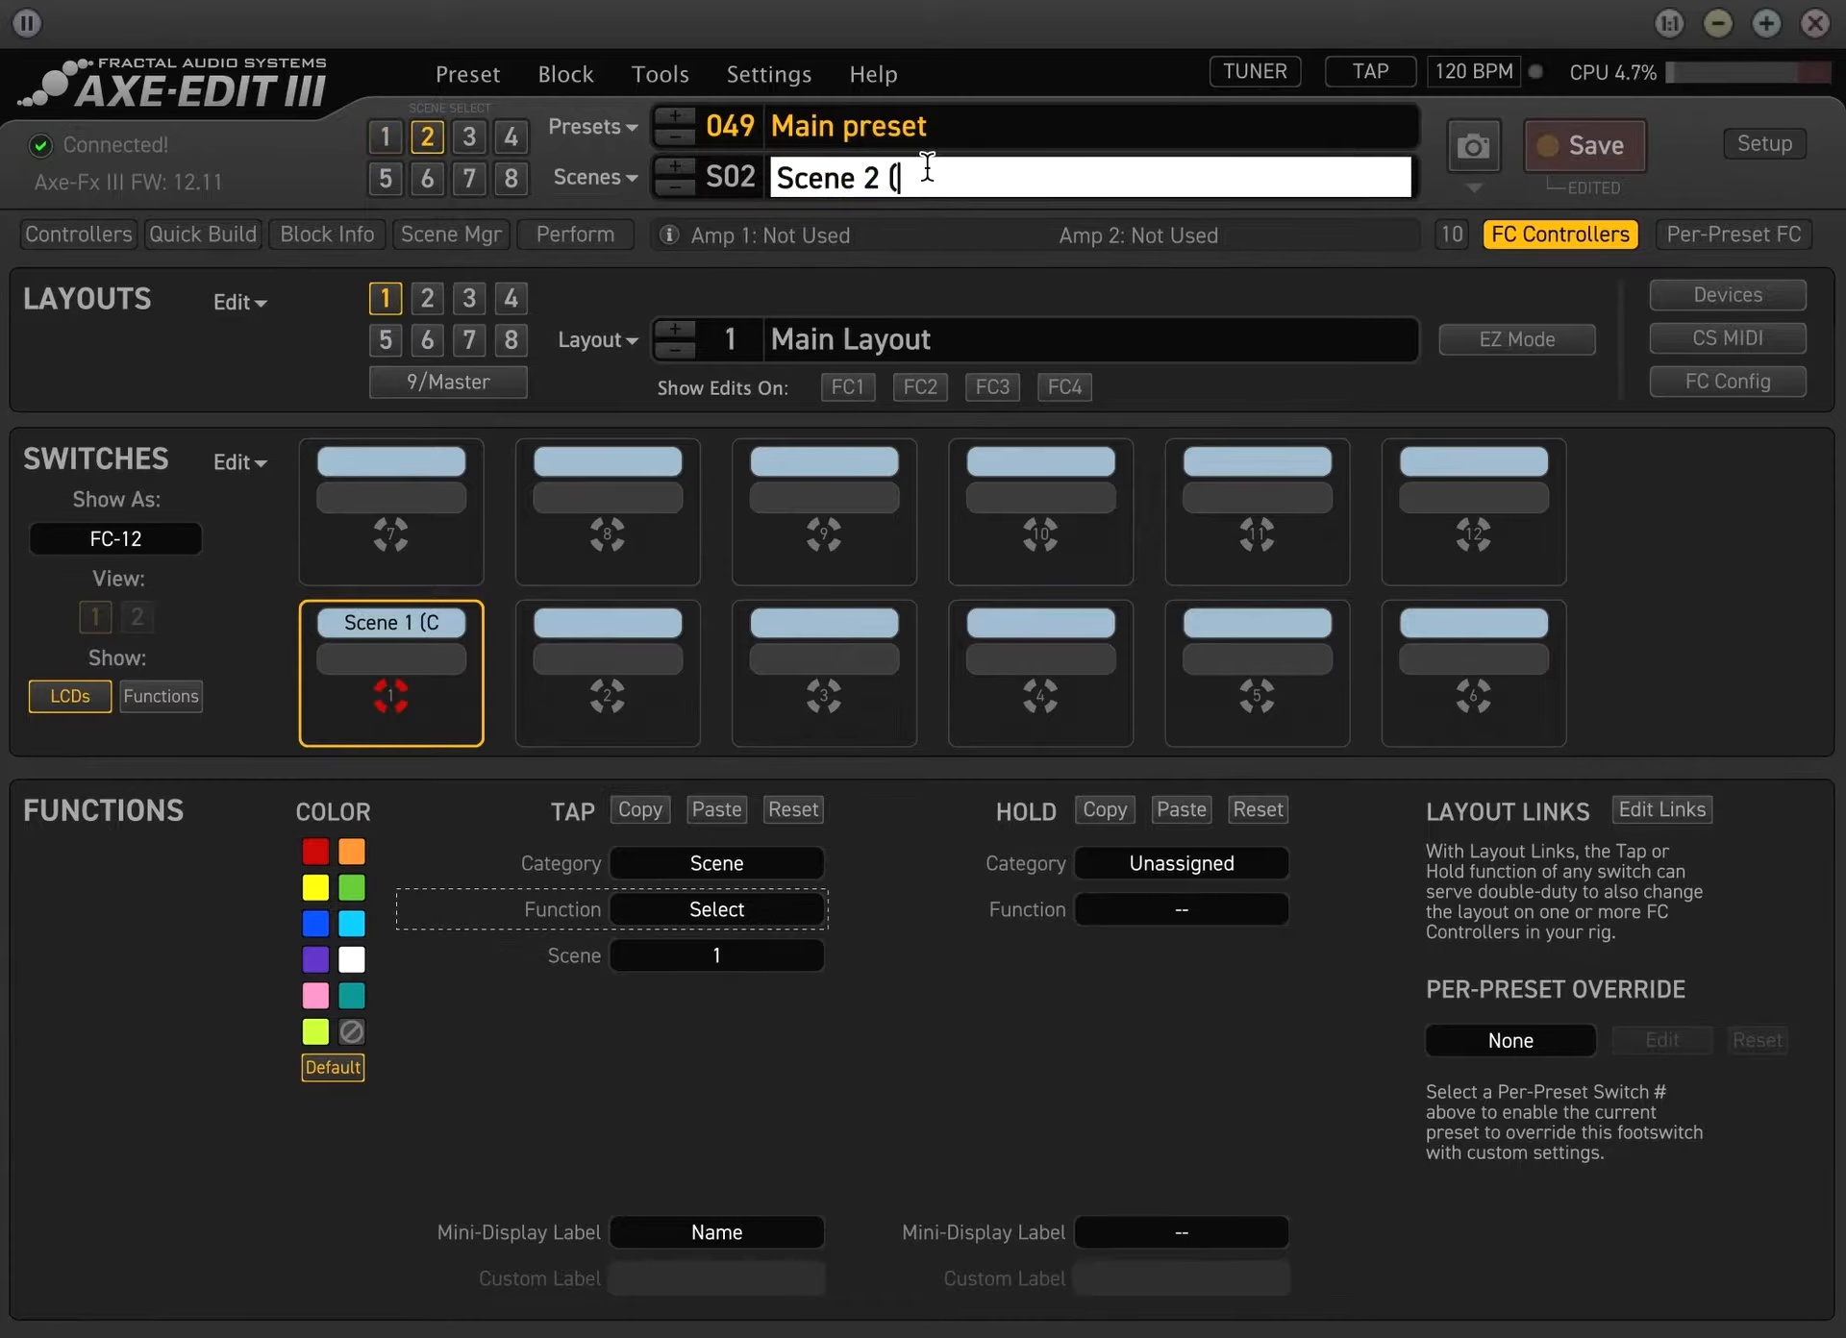
type("Crunch")
key("Return")
left_click(1033, 165)
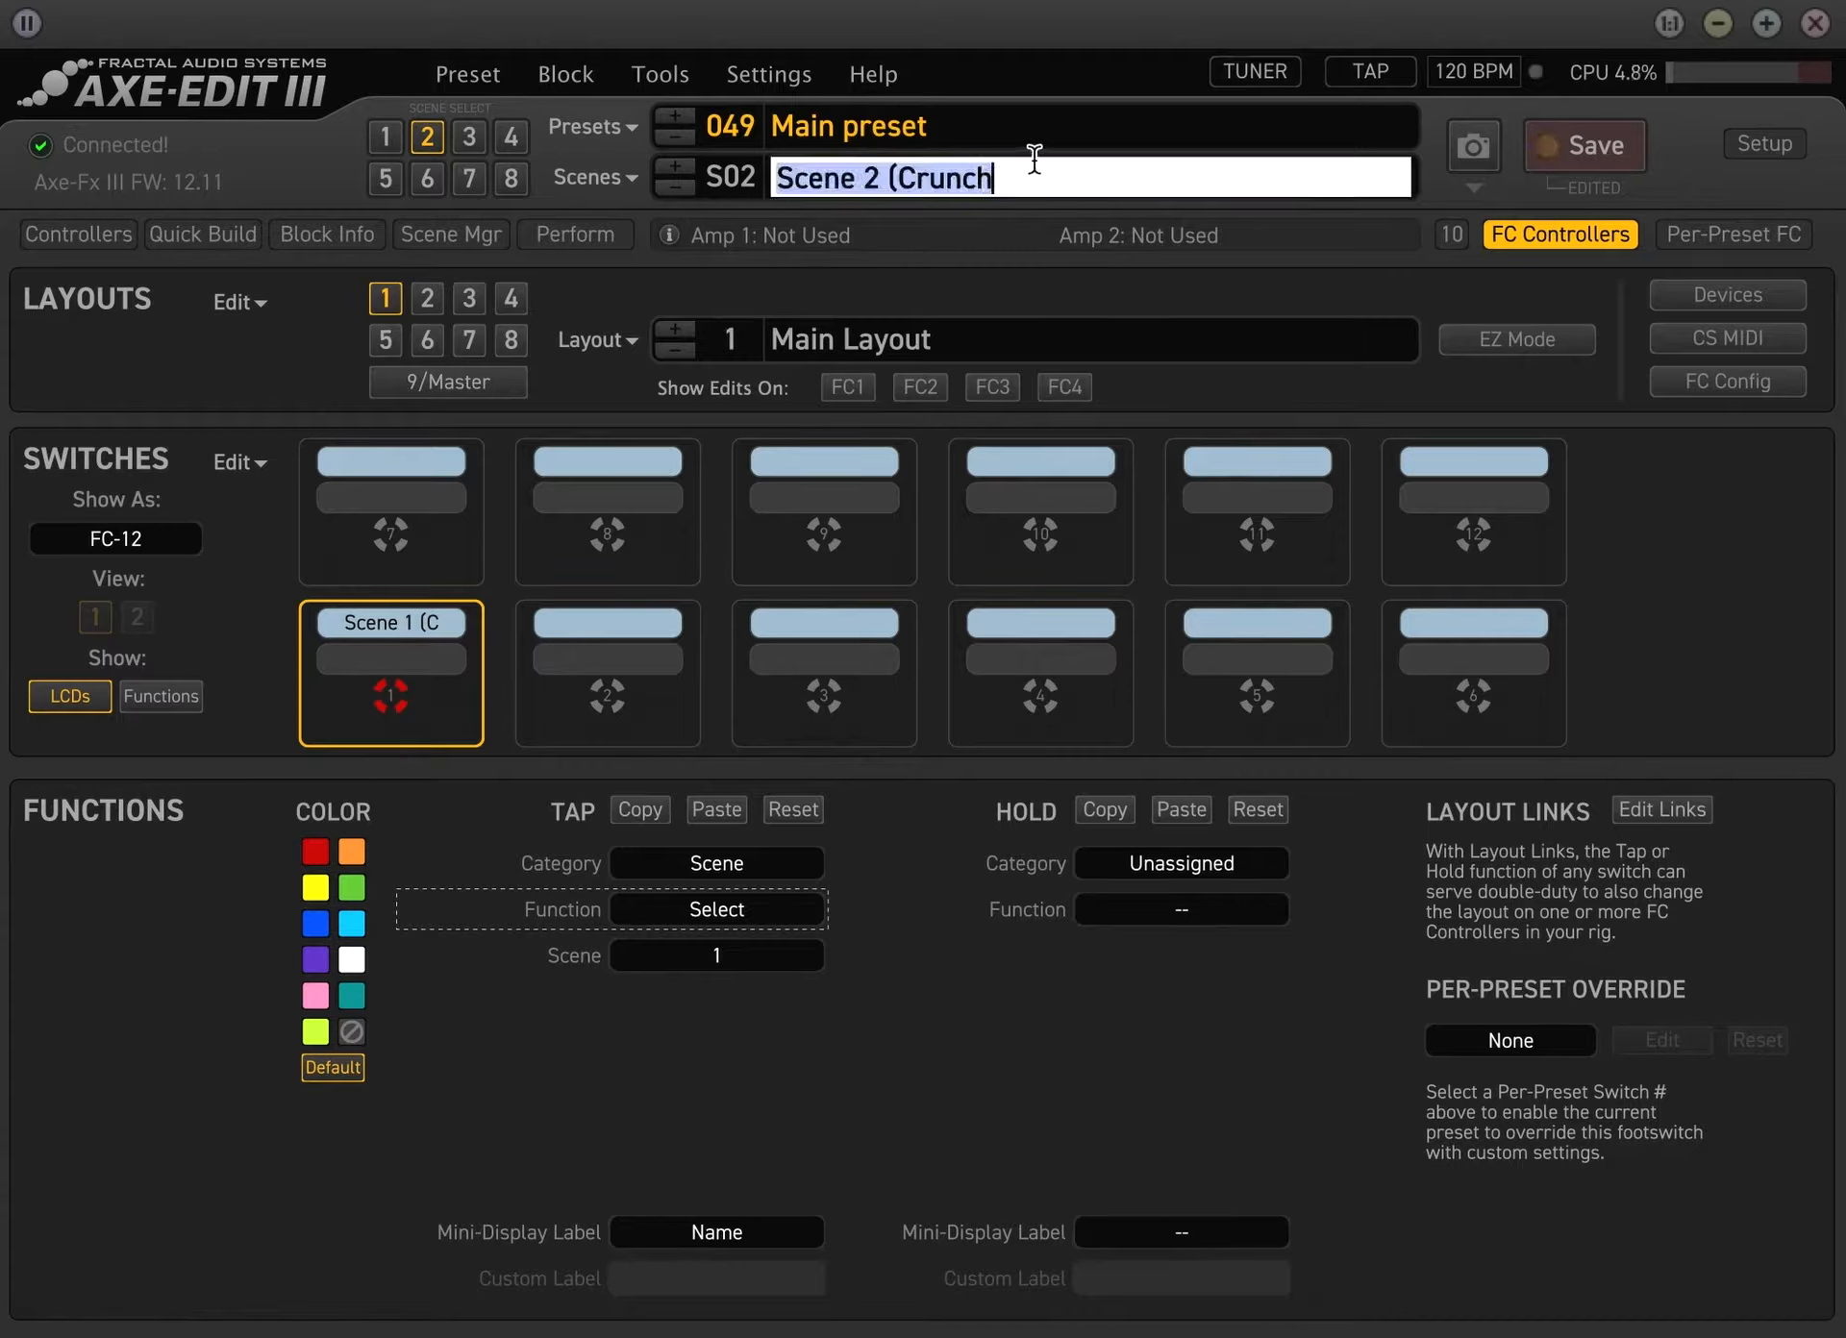
left_click(1036, 170)
type(")")
key("Return")
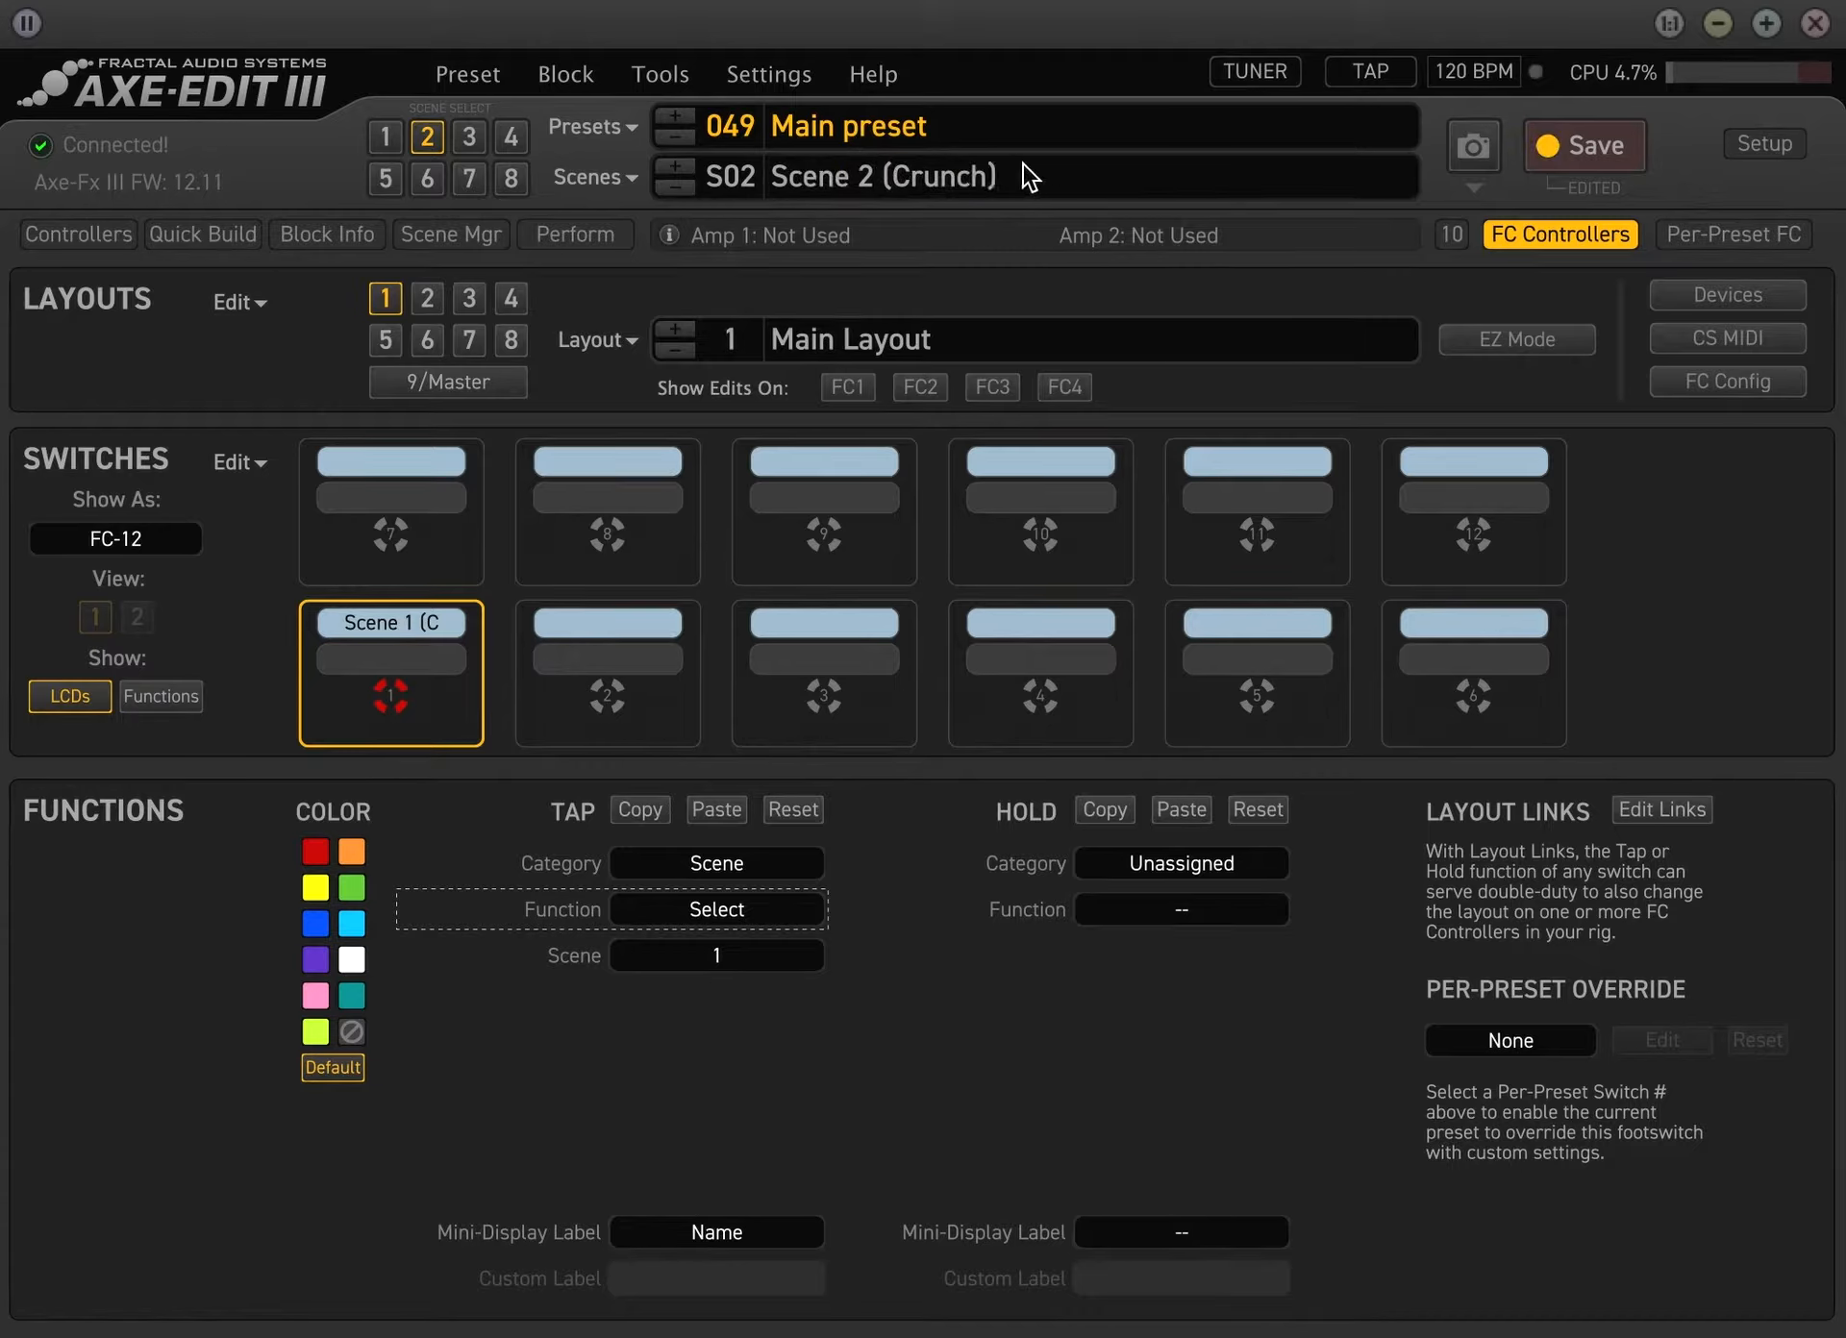
Extend the name of scene 3 to Scene 3 Rhythm
left_click(477, 132)
left_click(1035, 177)
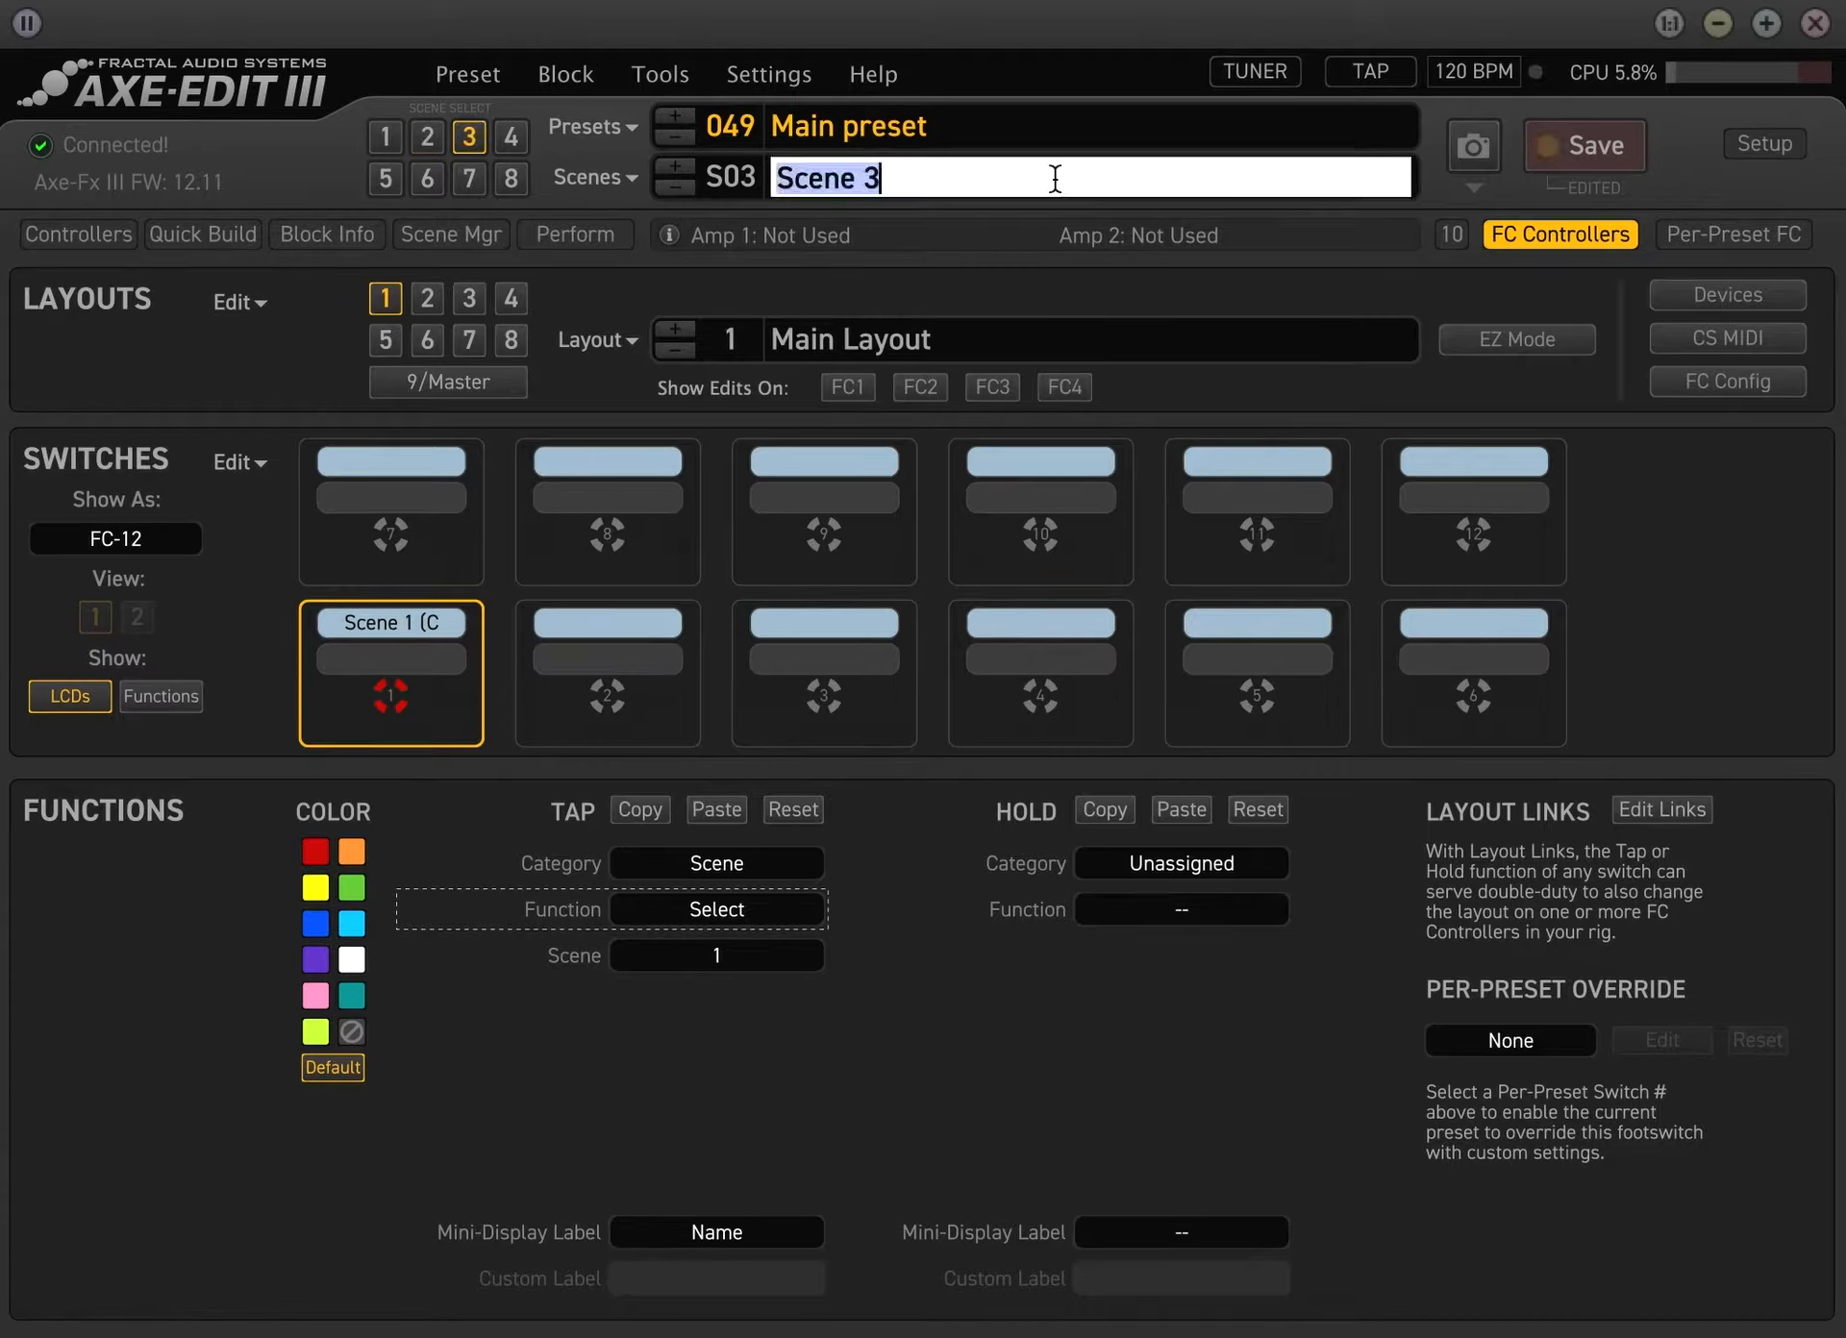
left_click(1061, 181)
type("Rhythm")
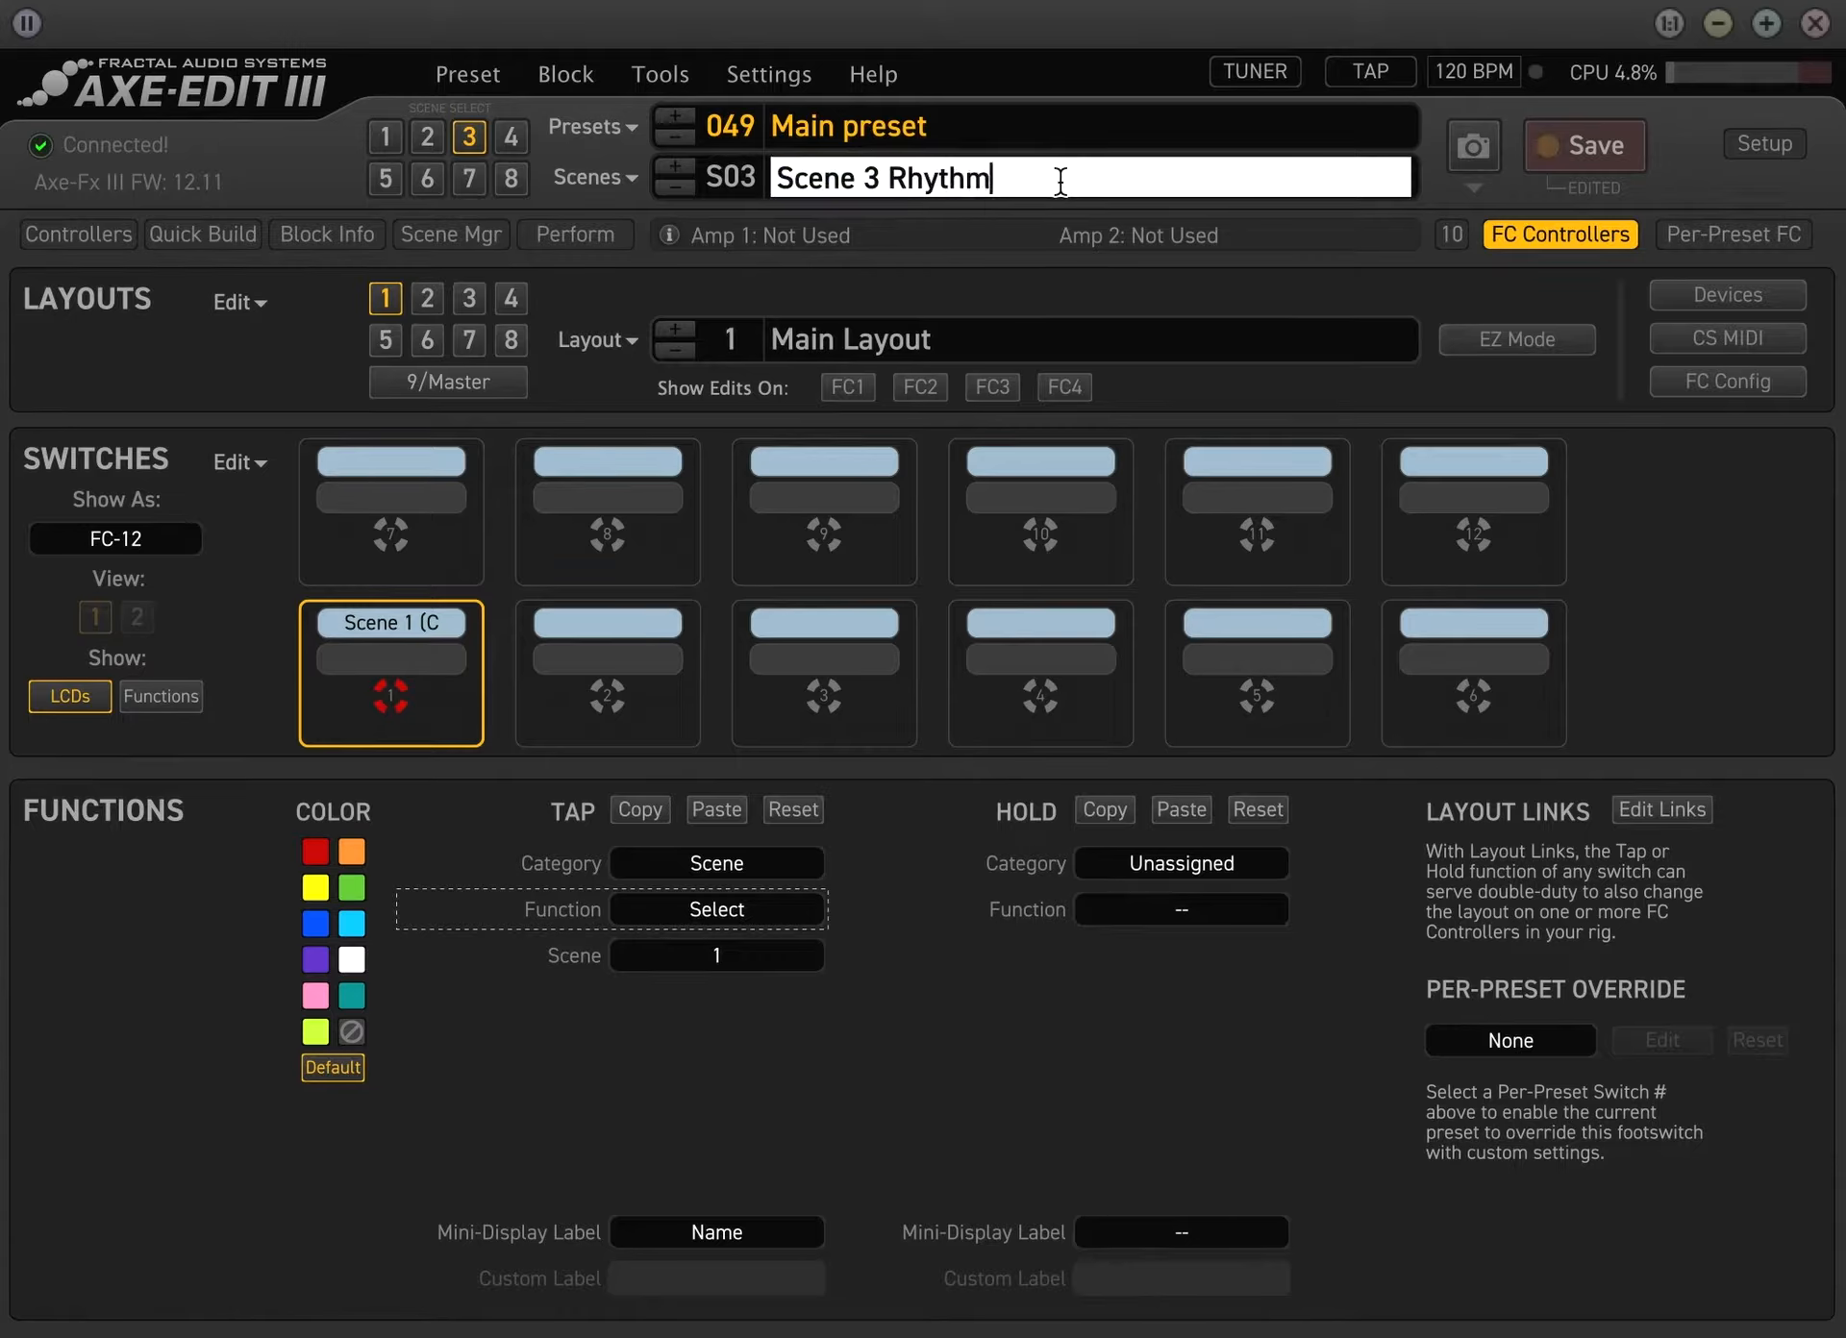
key("Return")
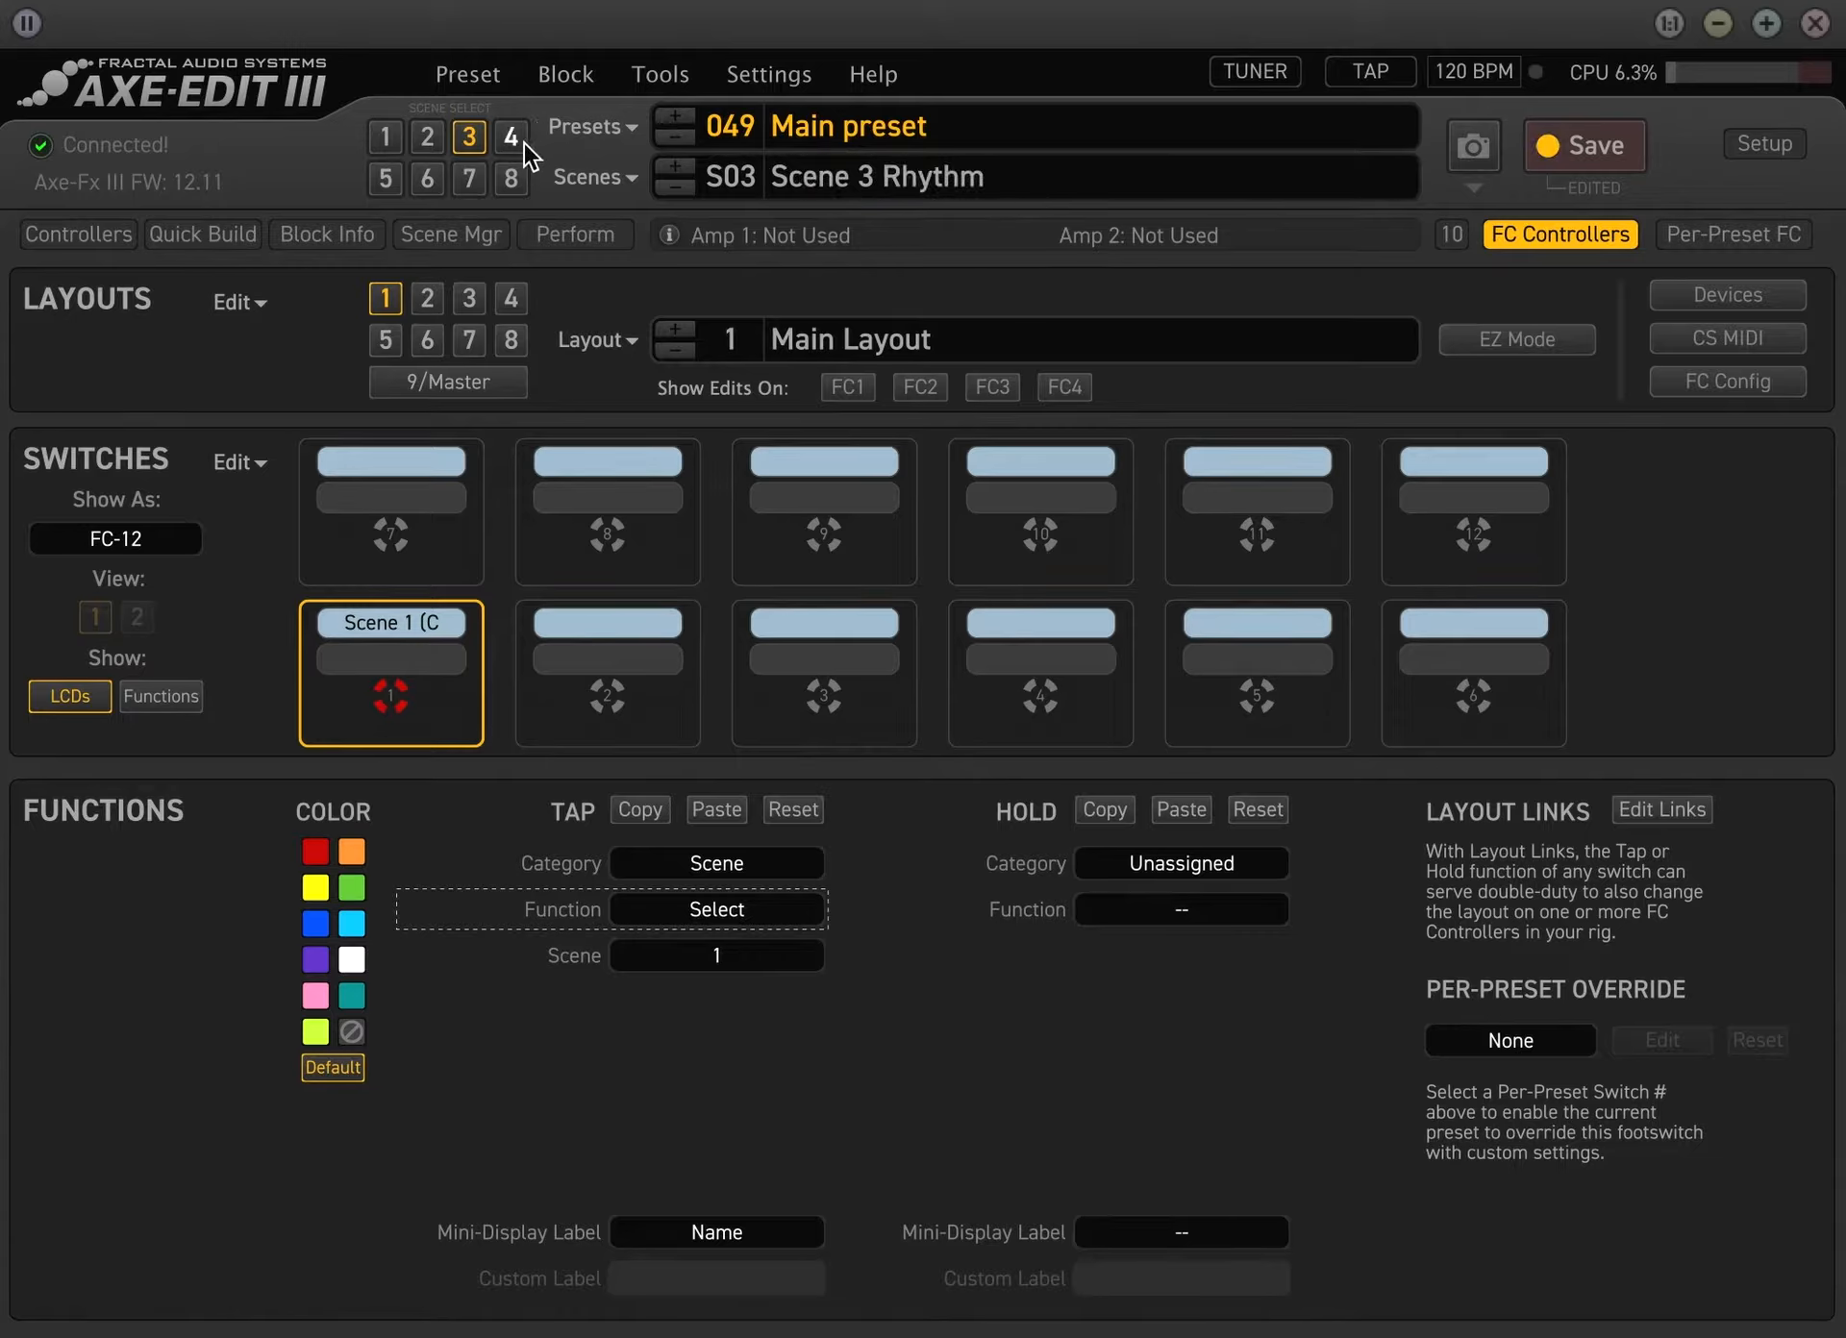
Add High gain to the end of scene 4's name
left_click(1109, 175)
left_click(1109, 175)
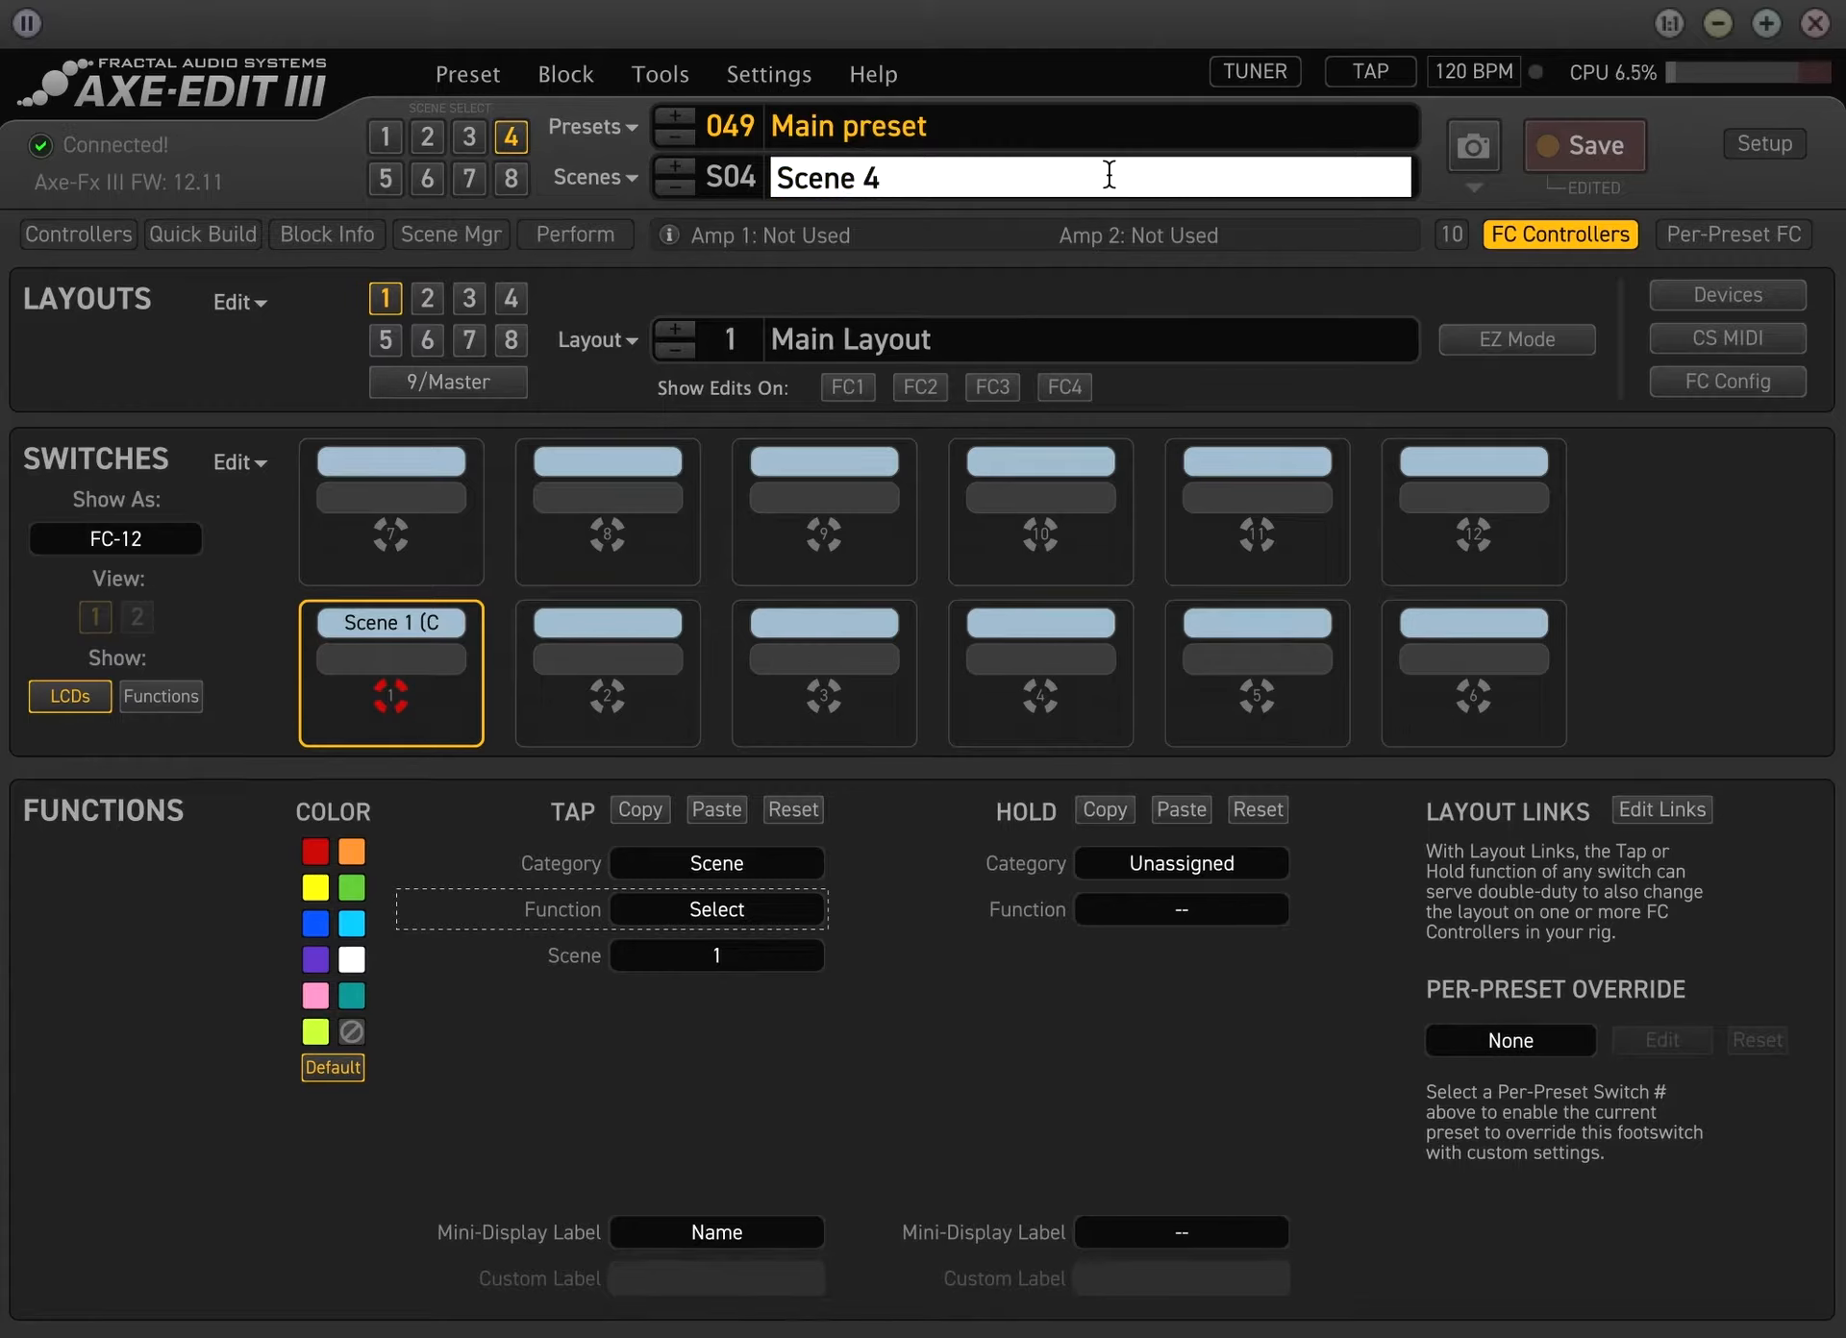
type("High gain")
key("Return")
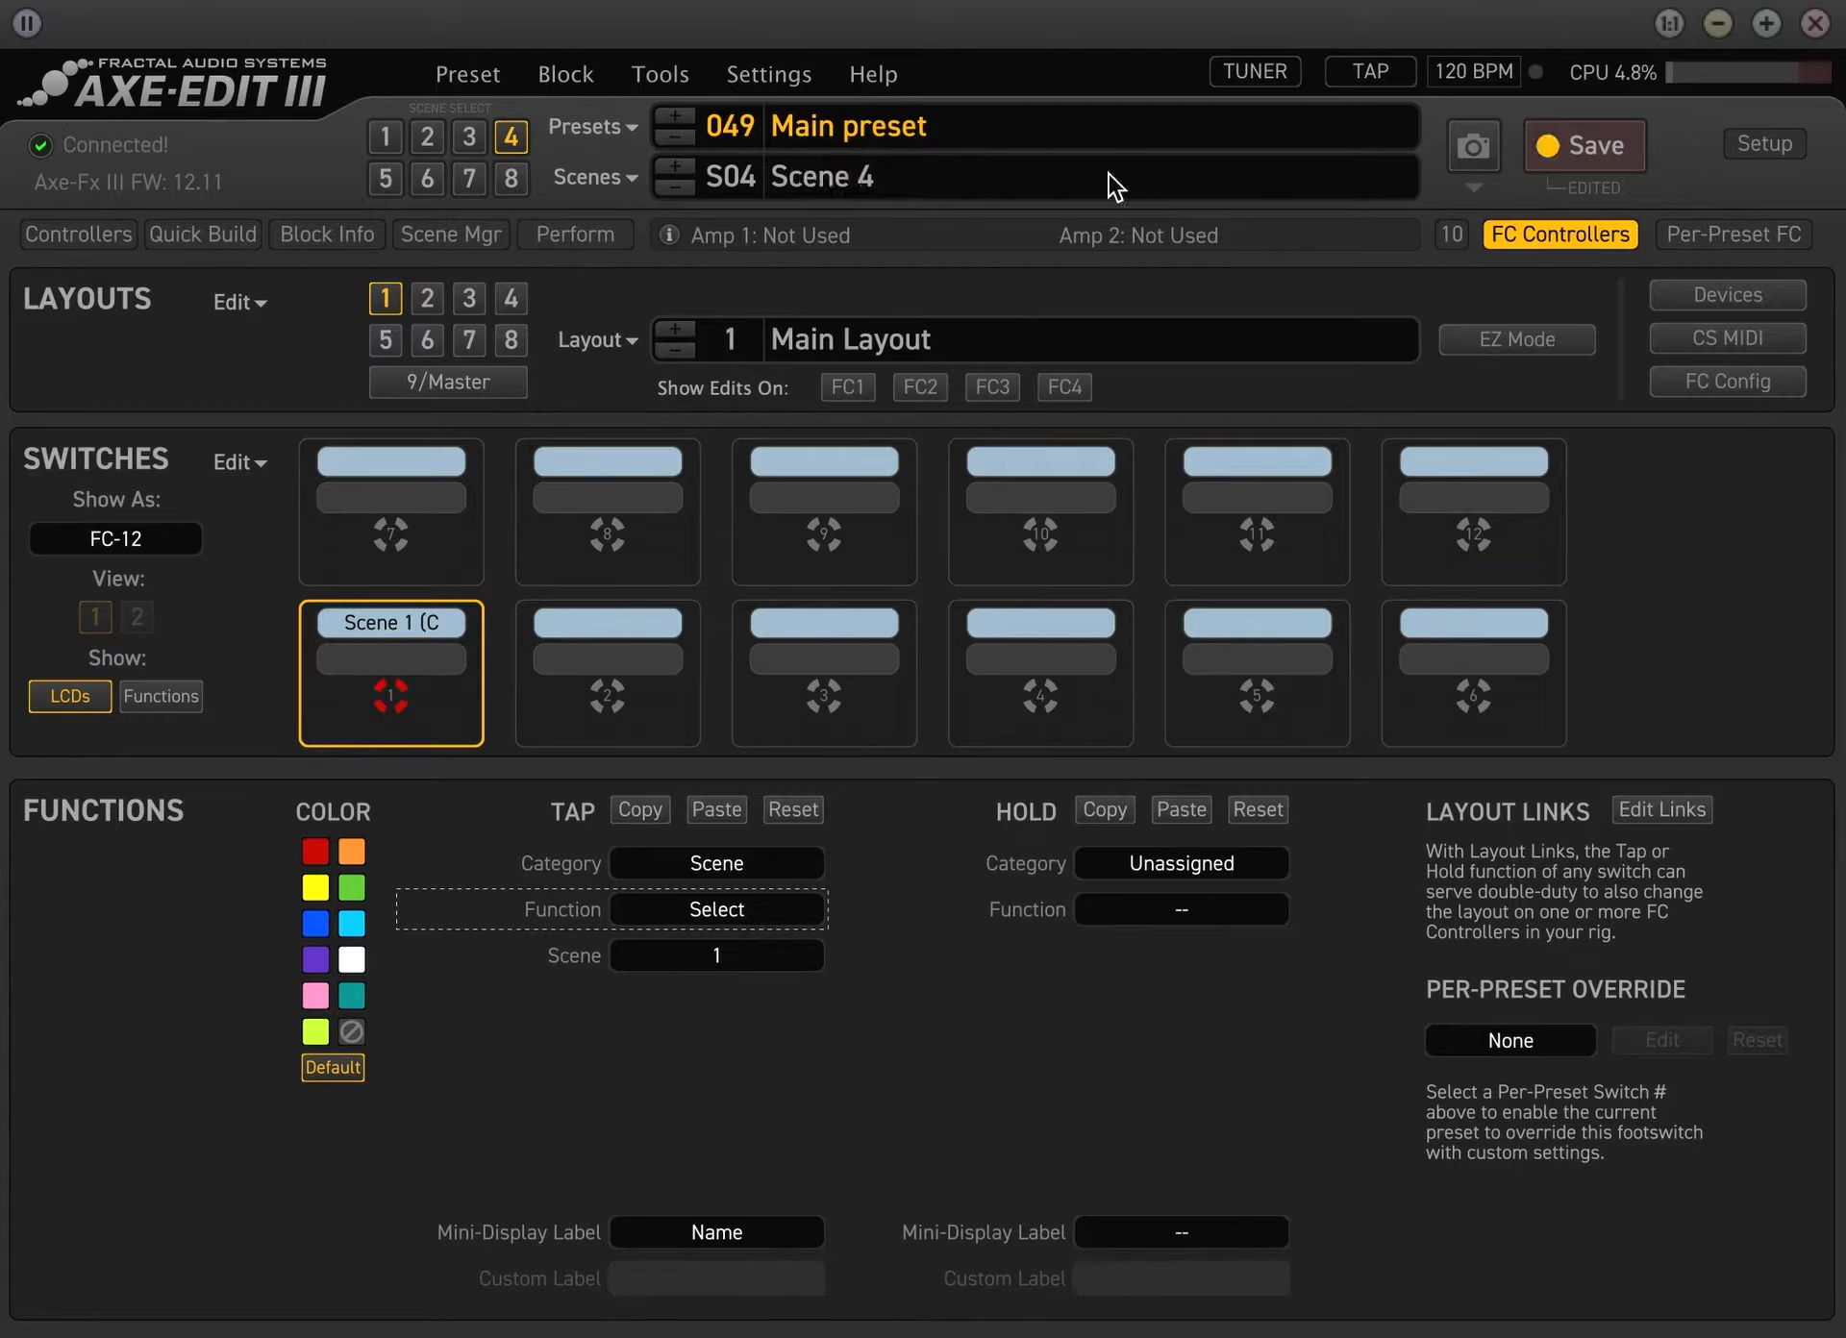
Extend the name of scene 5 to Scene 5 Lead and save the preset
left_click(389, 181)
double_click(1020, 175)
left_click(1044, 175)
type("Lead")
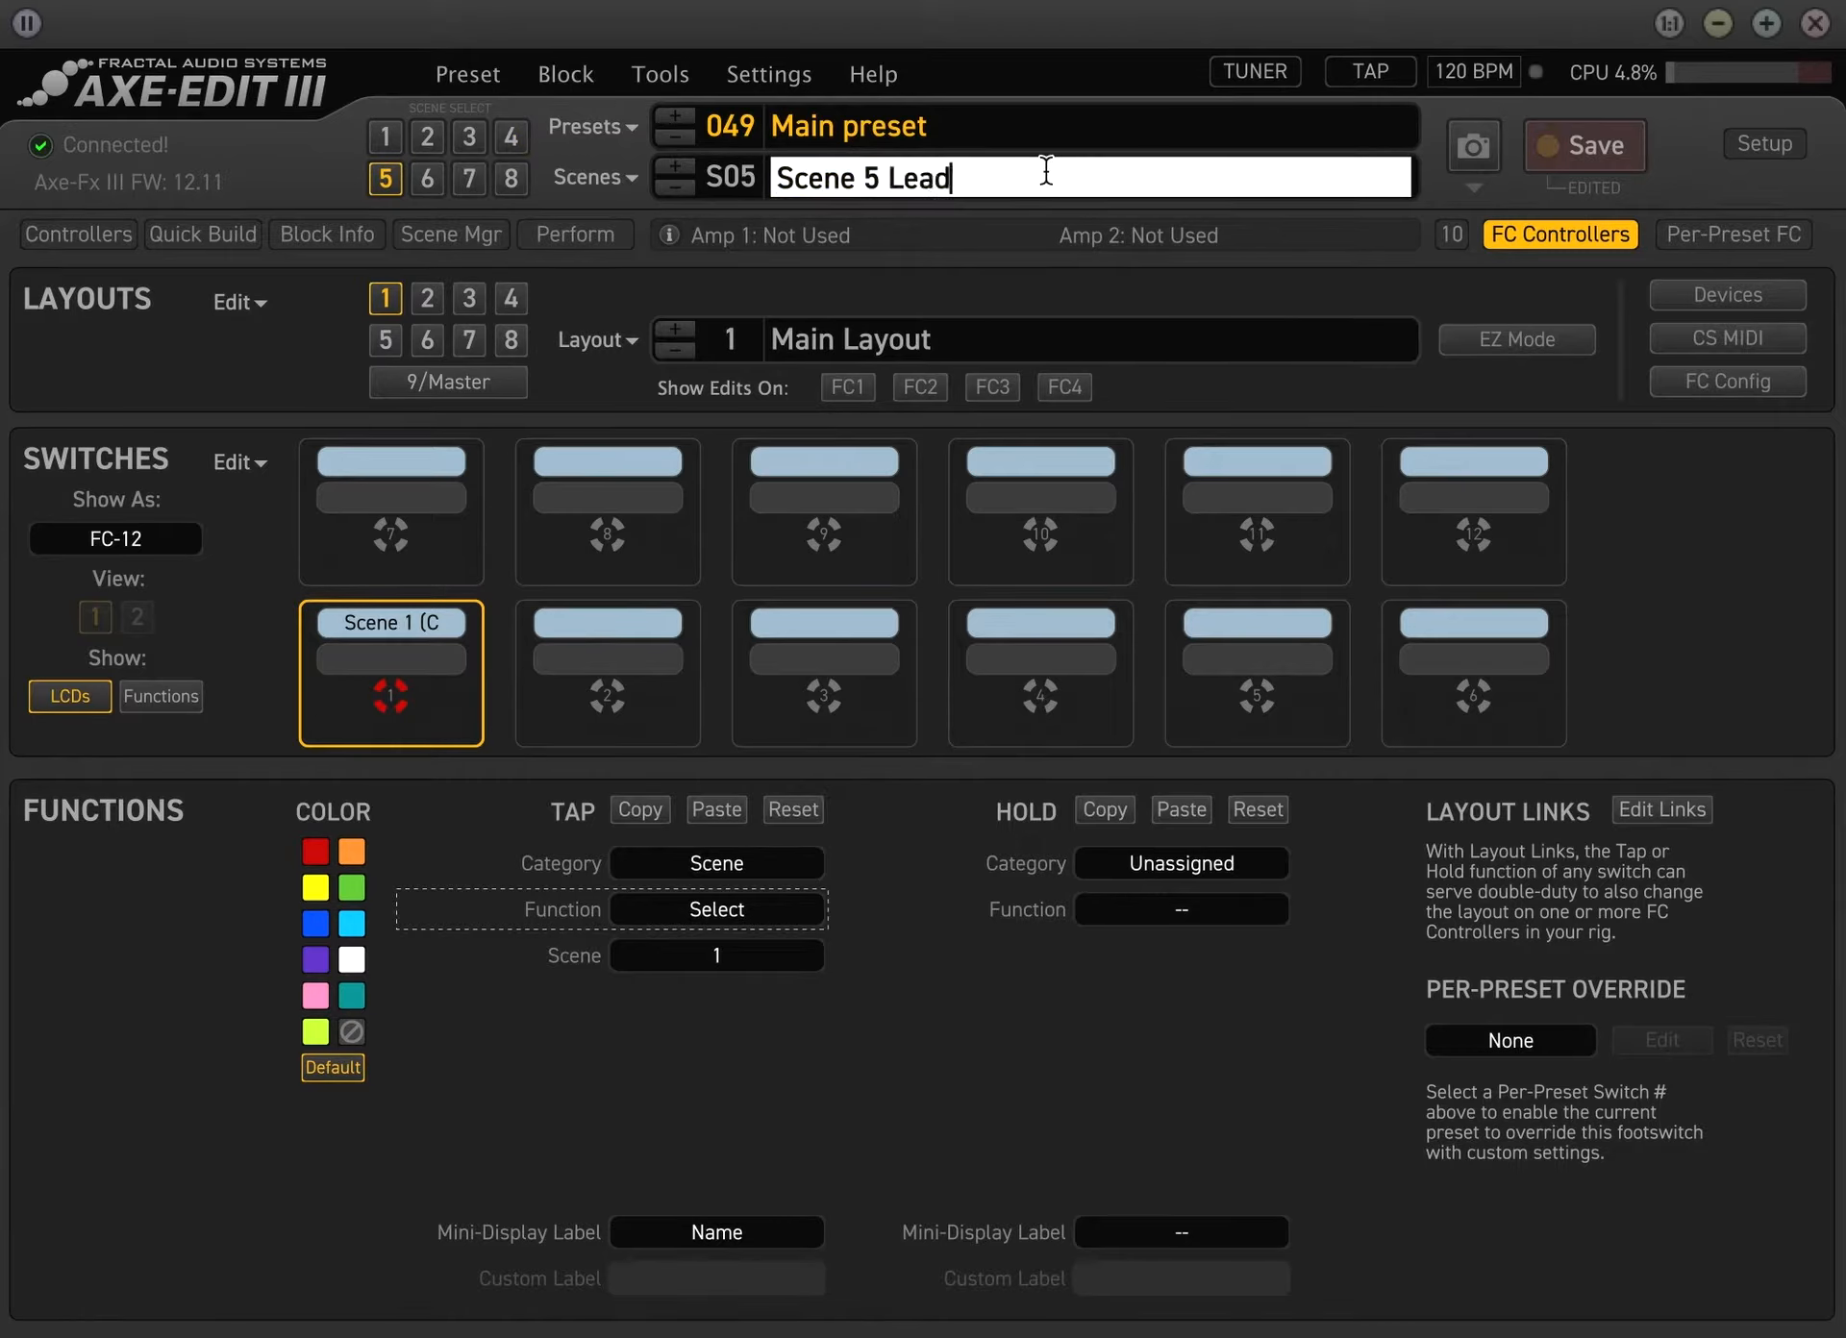
key("Return")
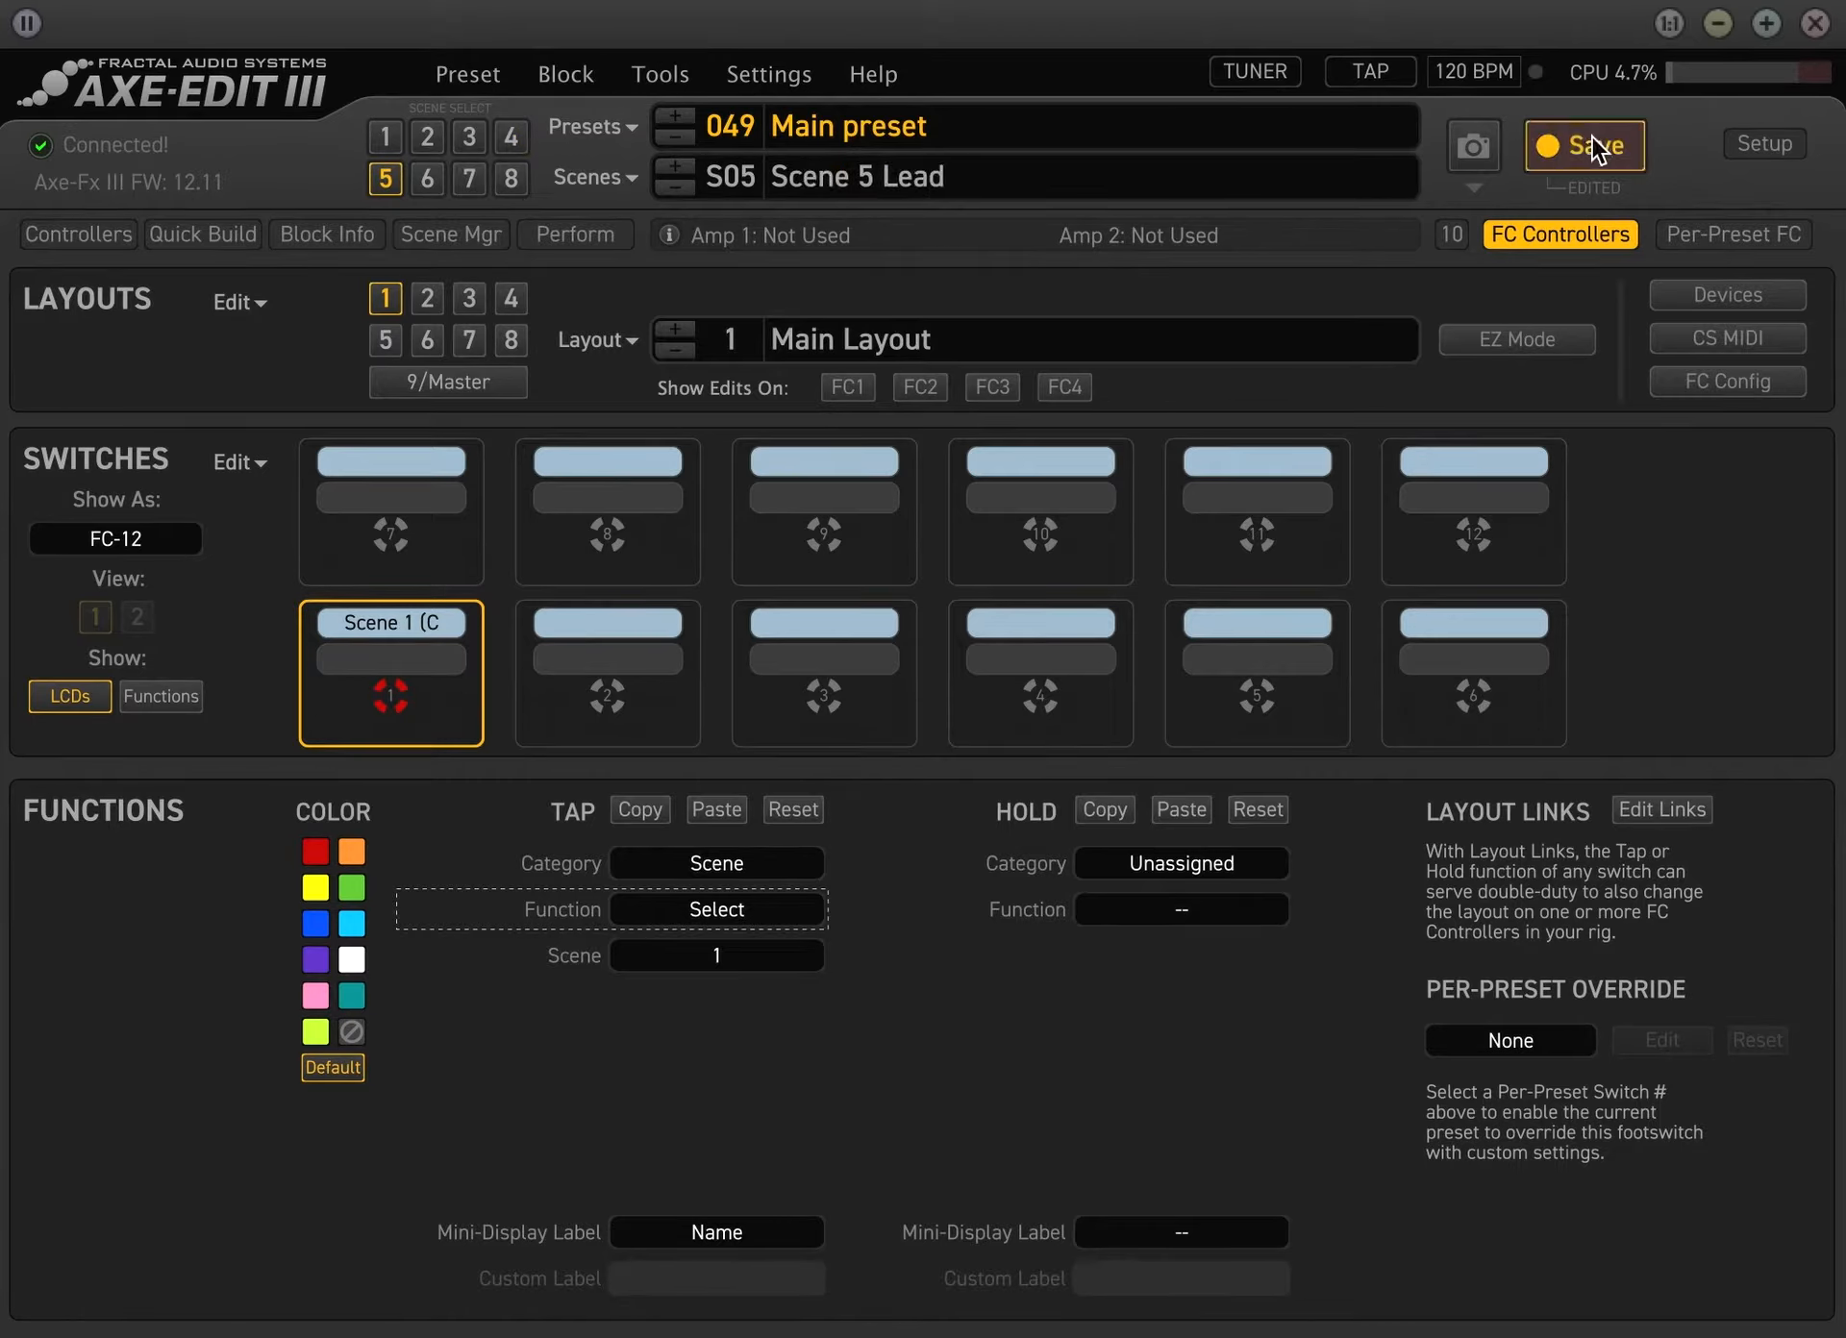
key("ctrl+s")
Try orange, yellow, blue and light blue as the color of switch 1, then set it to red
left_click(615, 662)
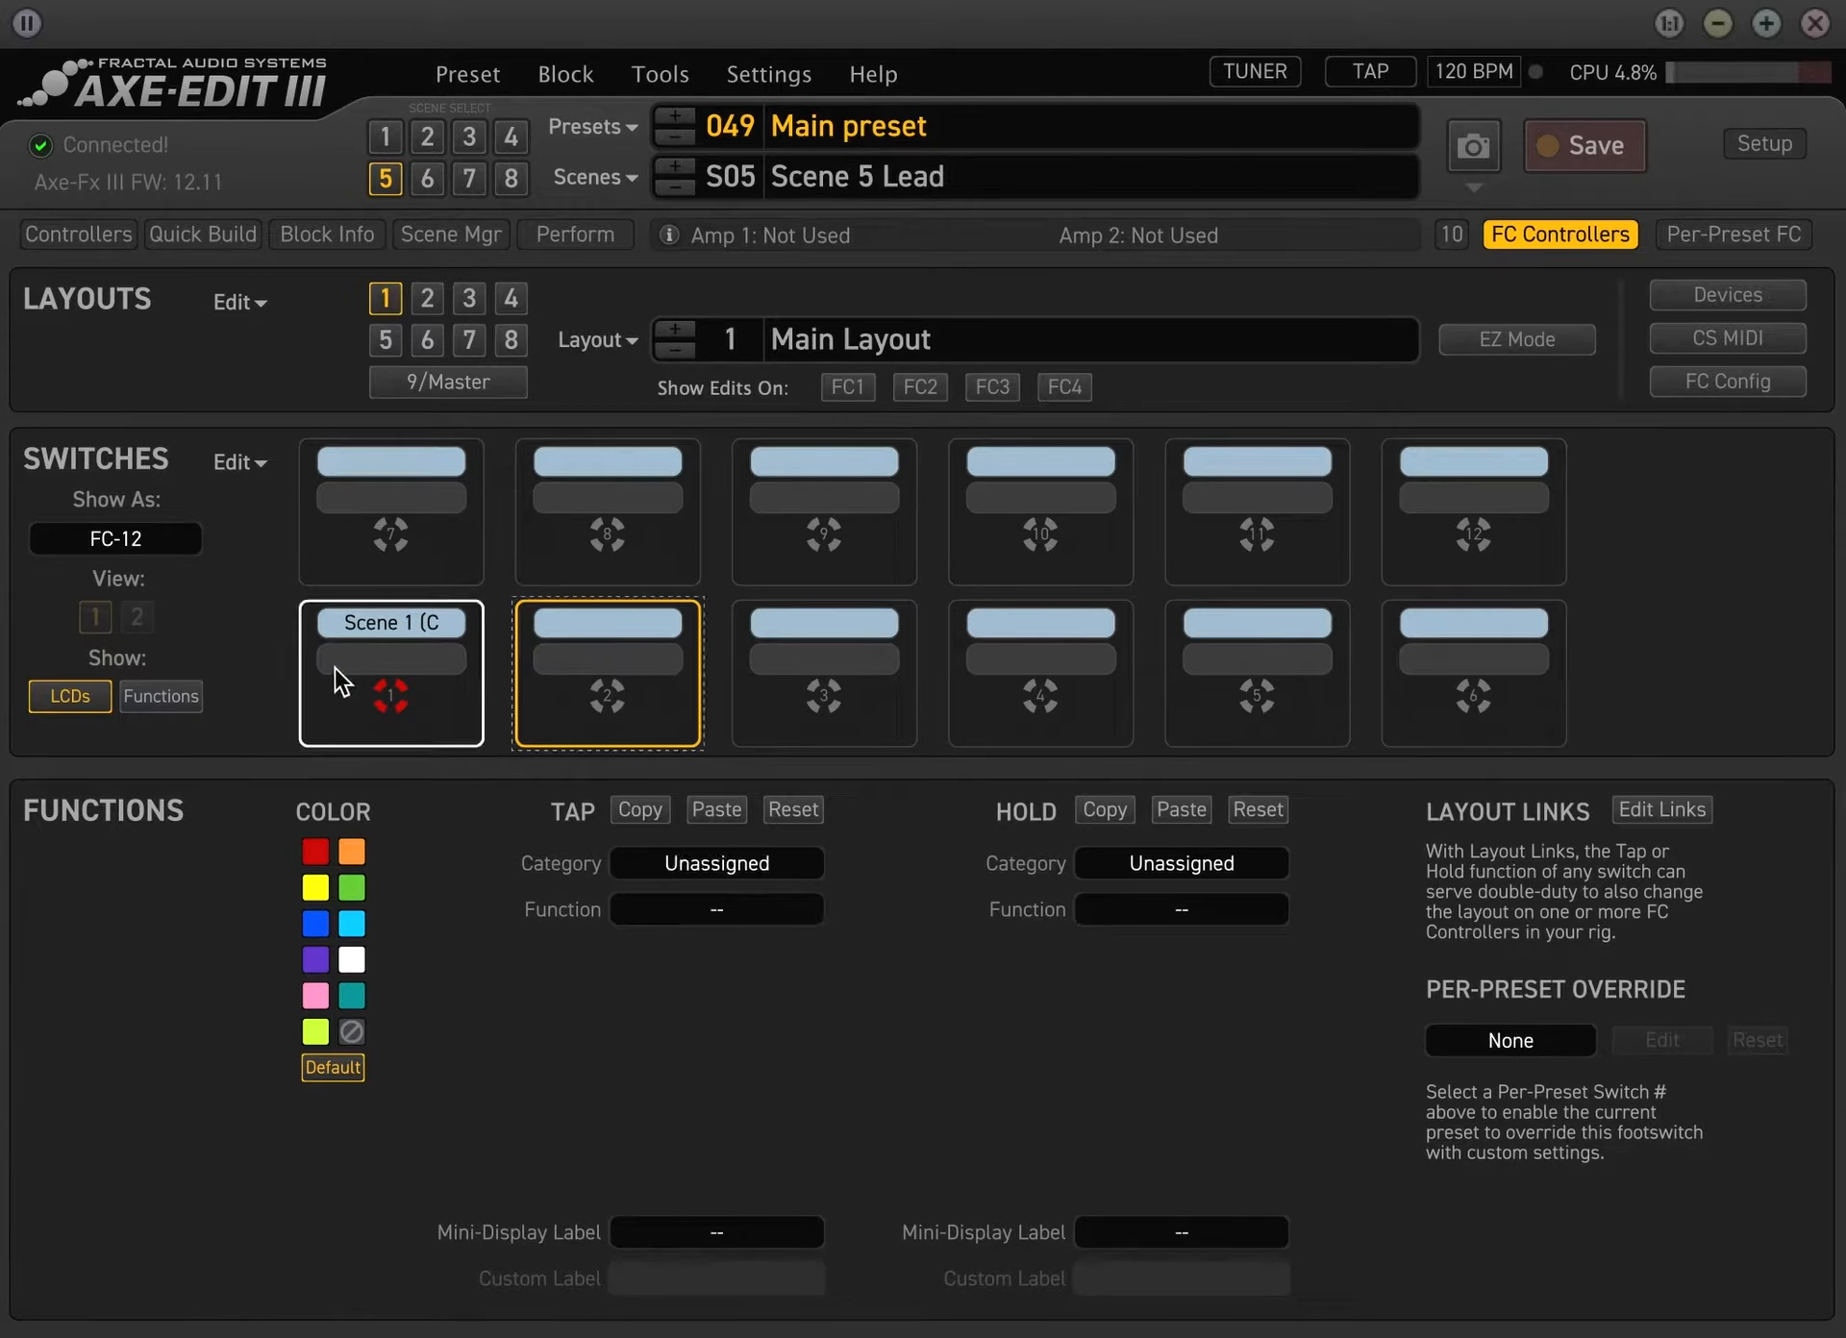
left_click(429, 696)
left_click(350, 853)
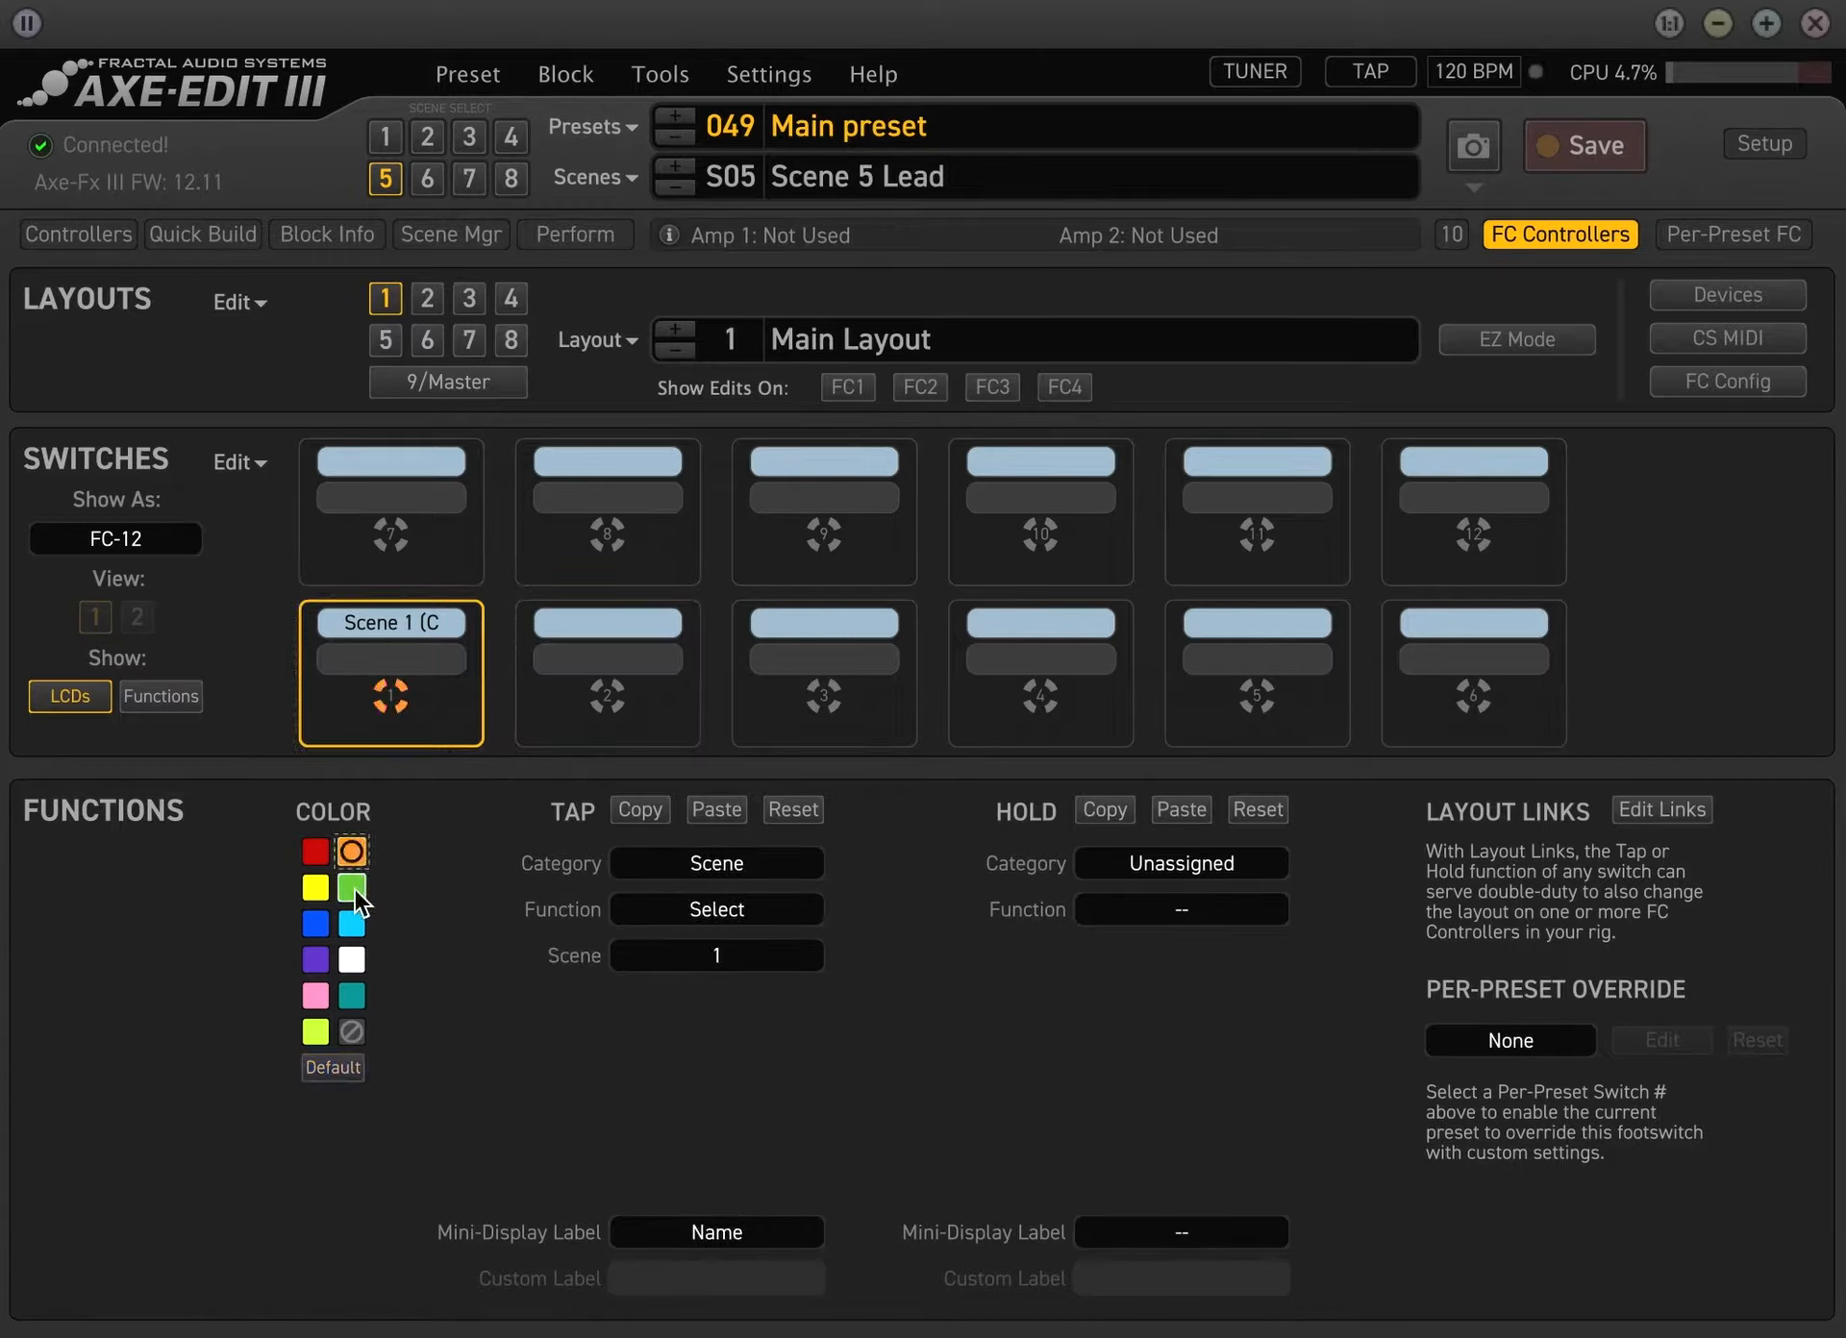
left_click(314, 892)
left_click(315, 923)
left_click(352, 923)
left_click(314, 852)
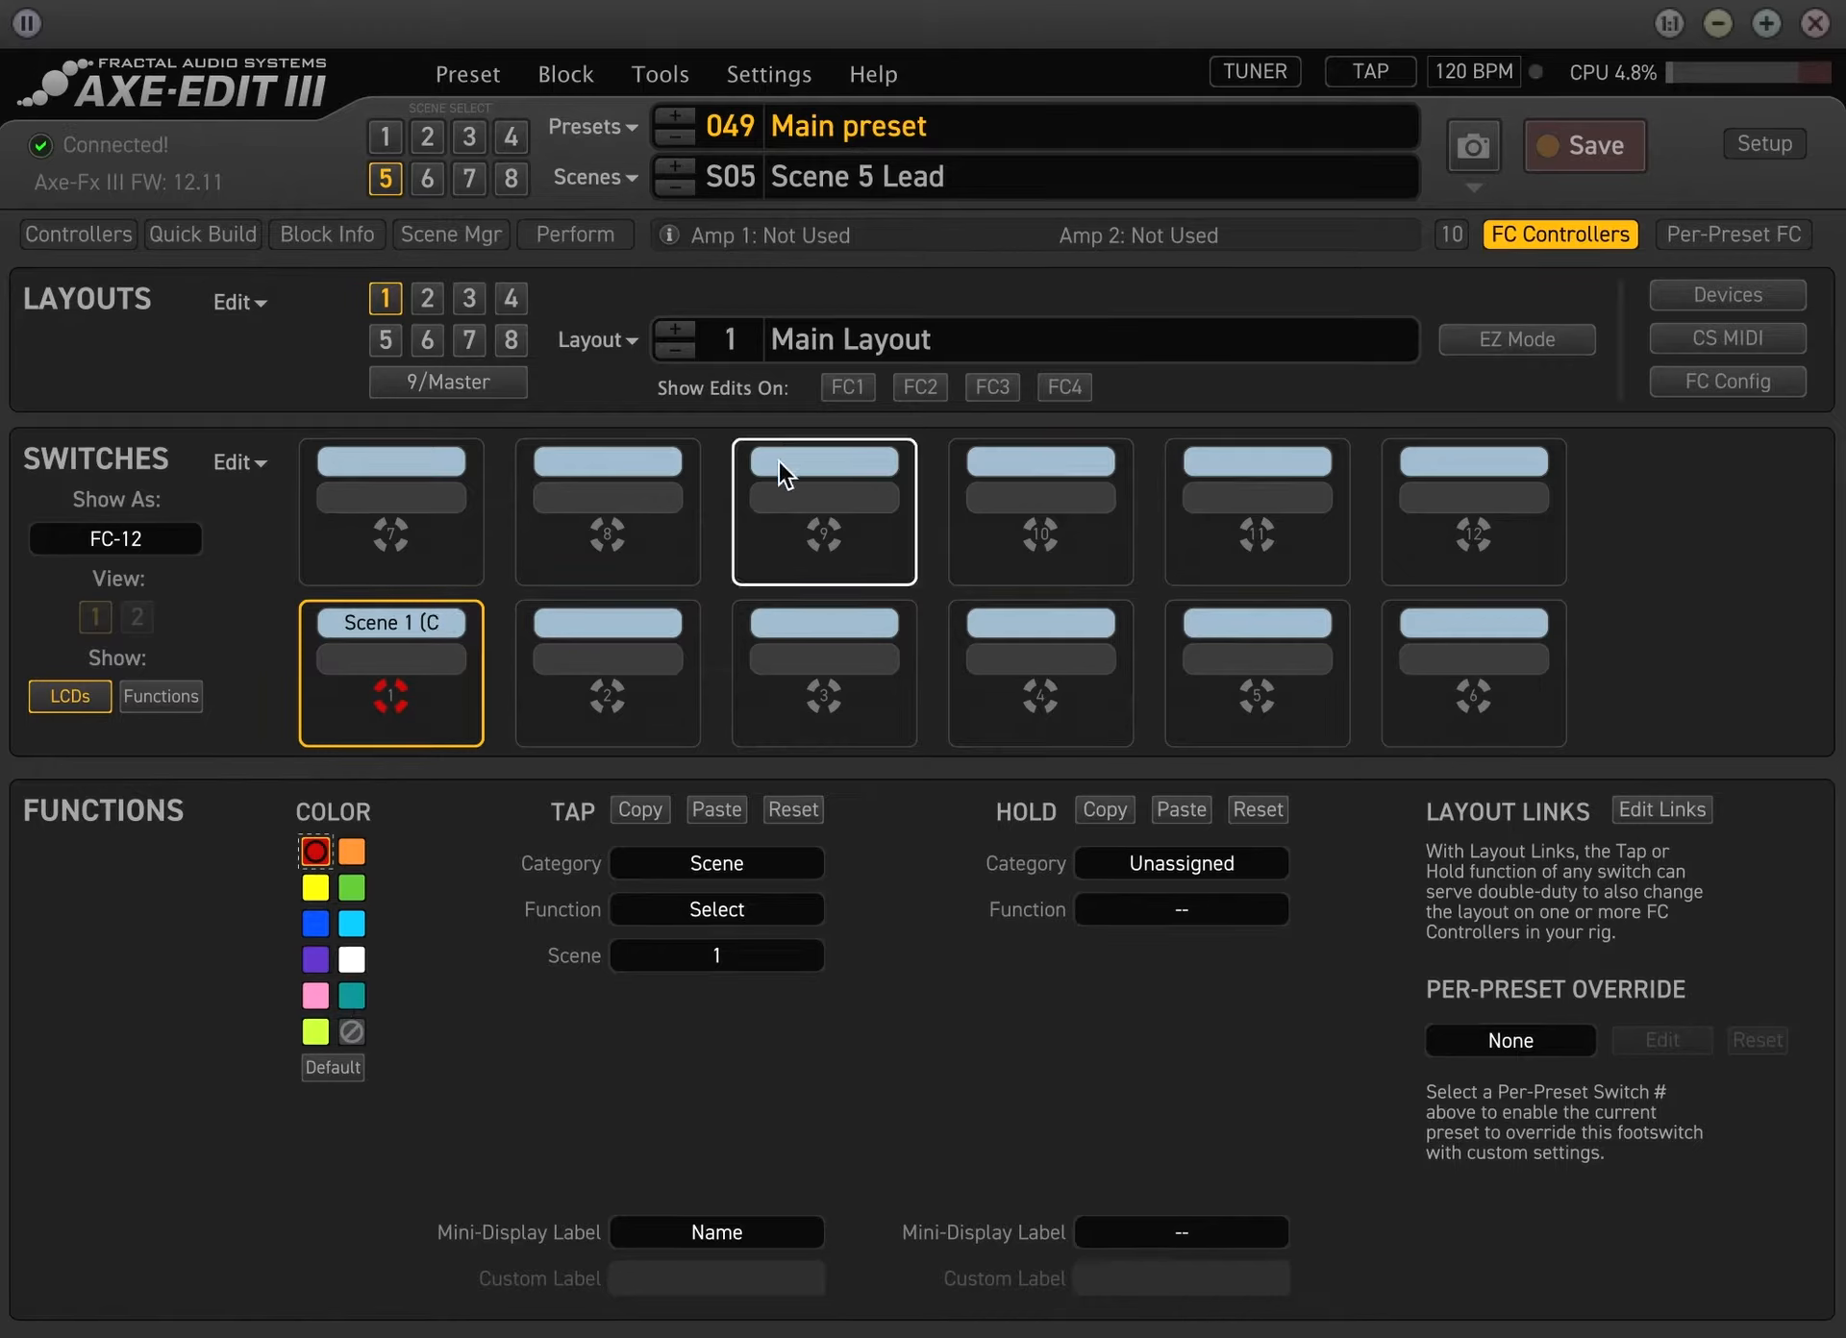
Assign the tap function of switch 2 to the Scene category, selecting scene 2
left_click(644, 658)
left_click(708, 860)
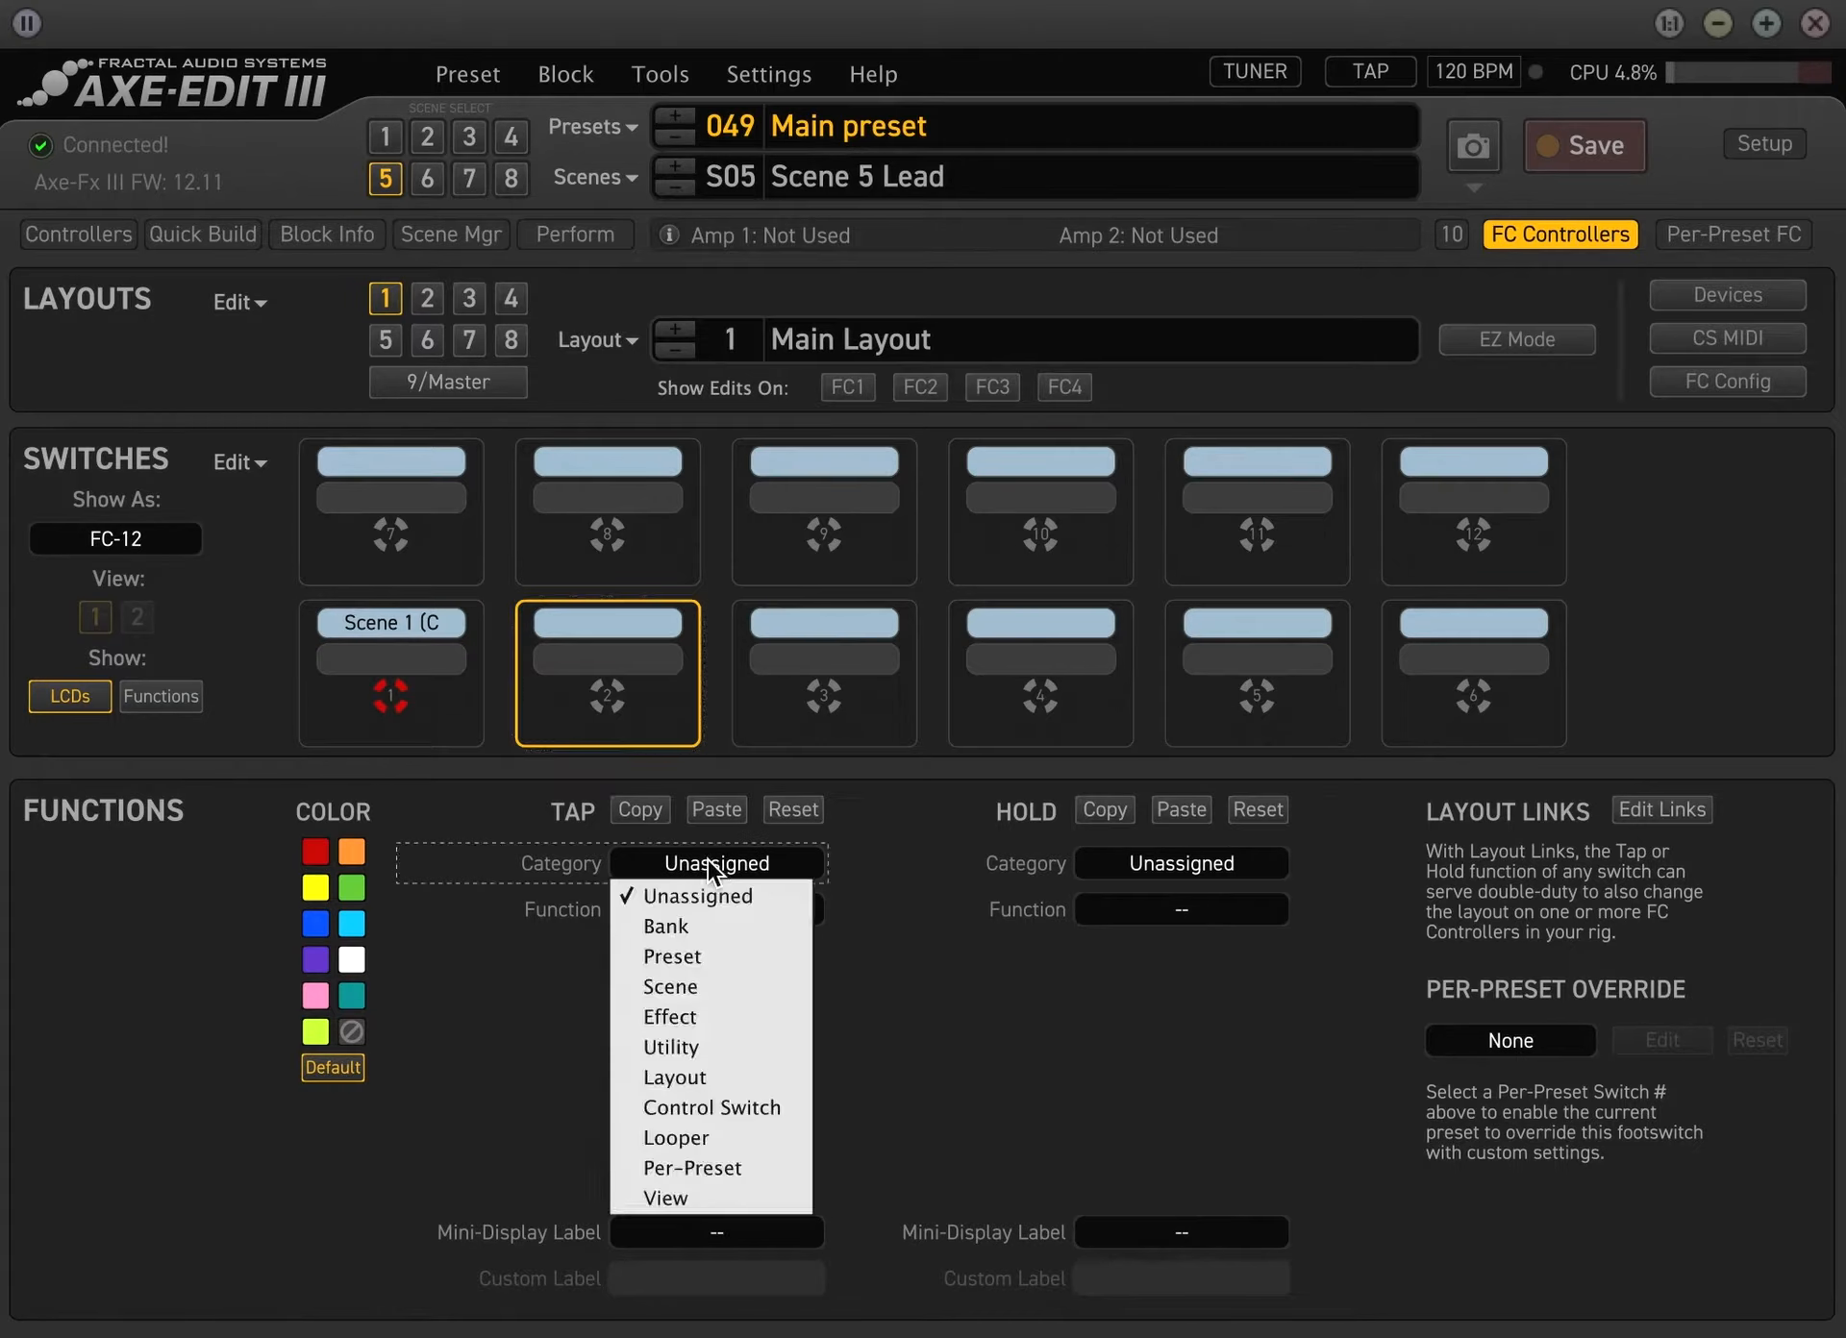
left_click(708, 989)
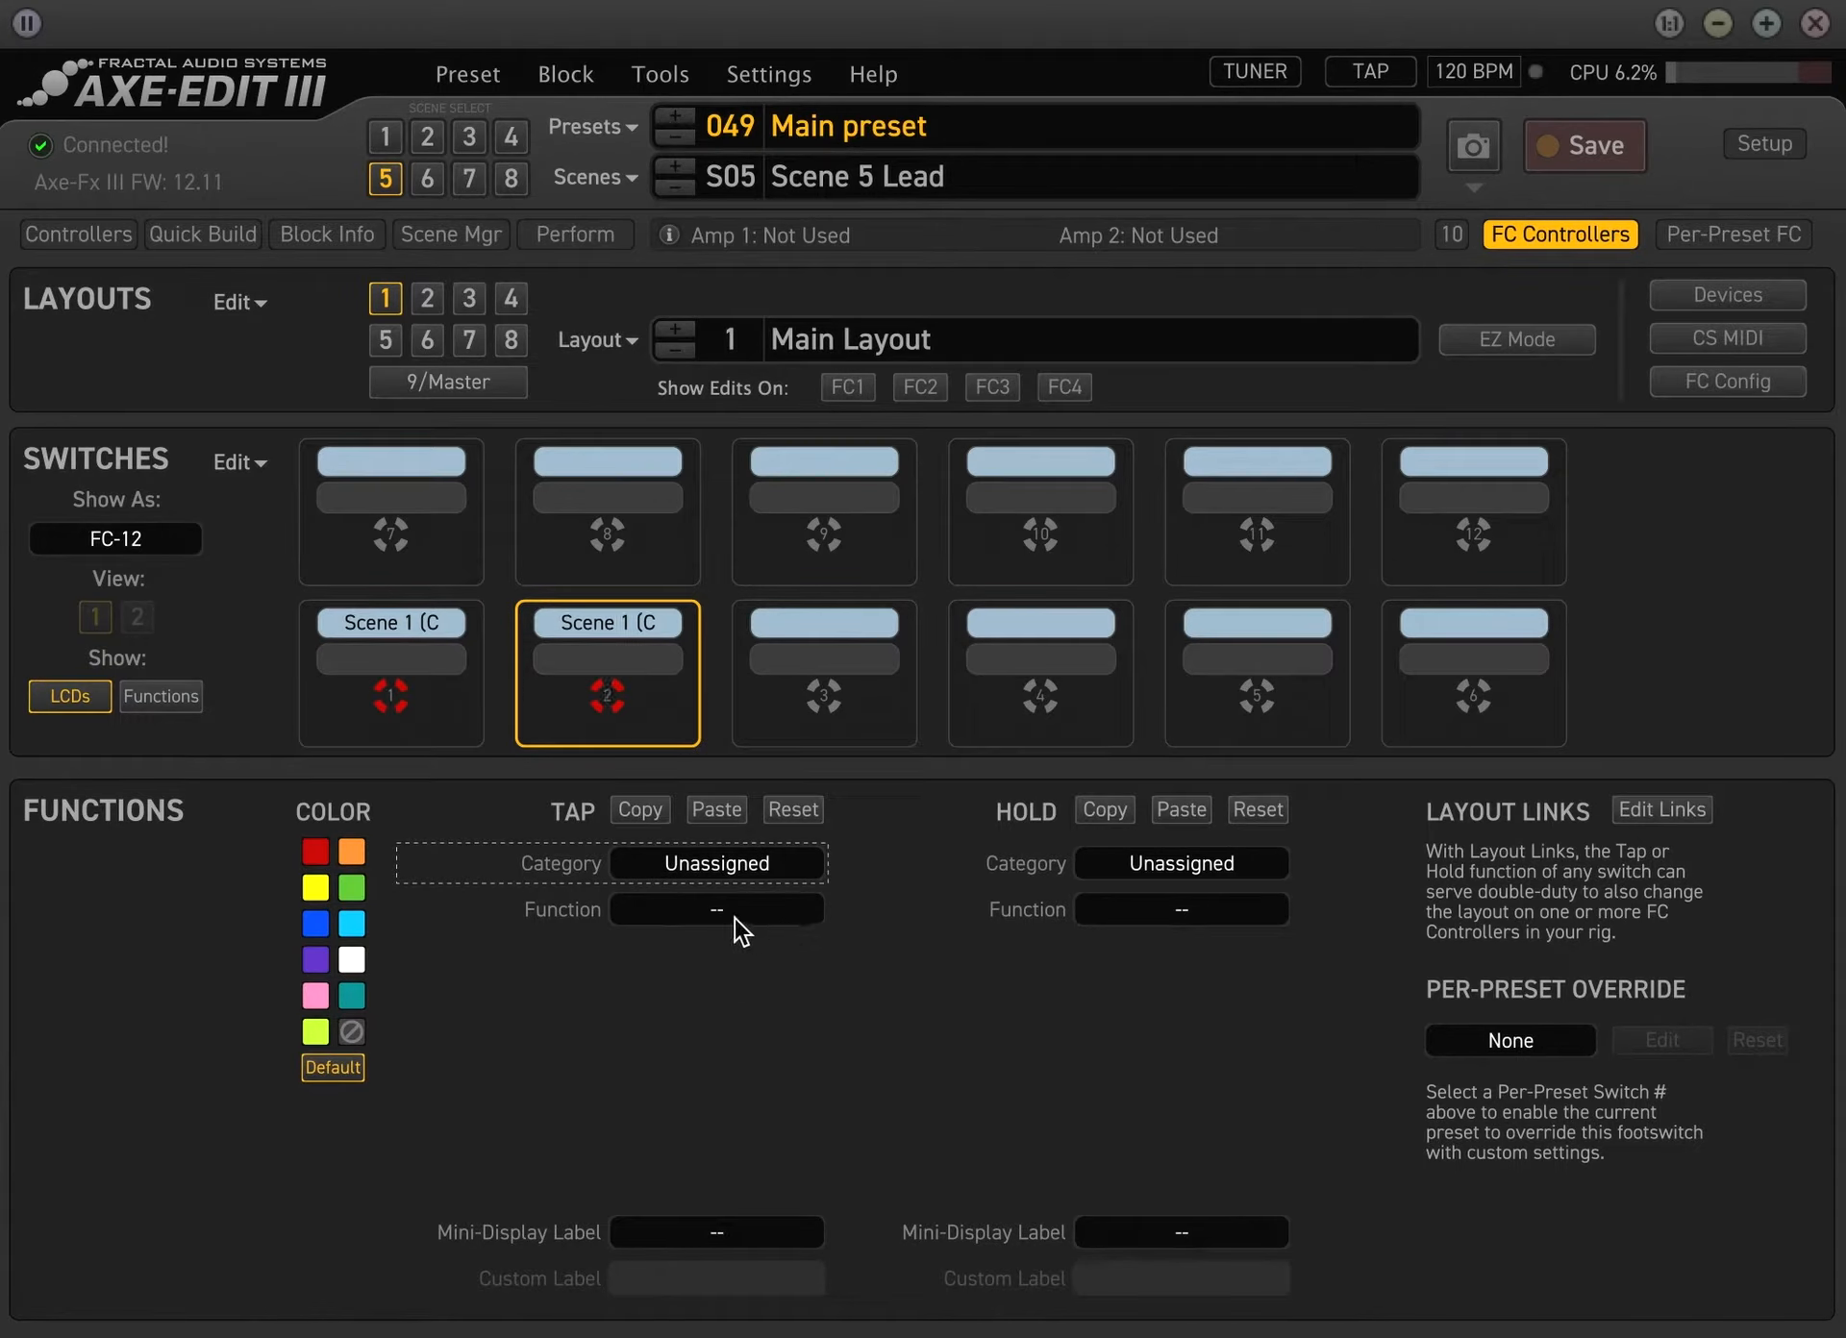
left_click(707, 956)
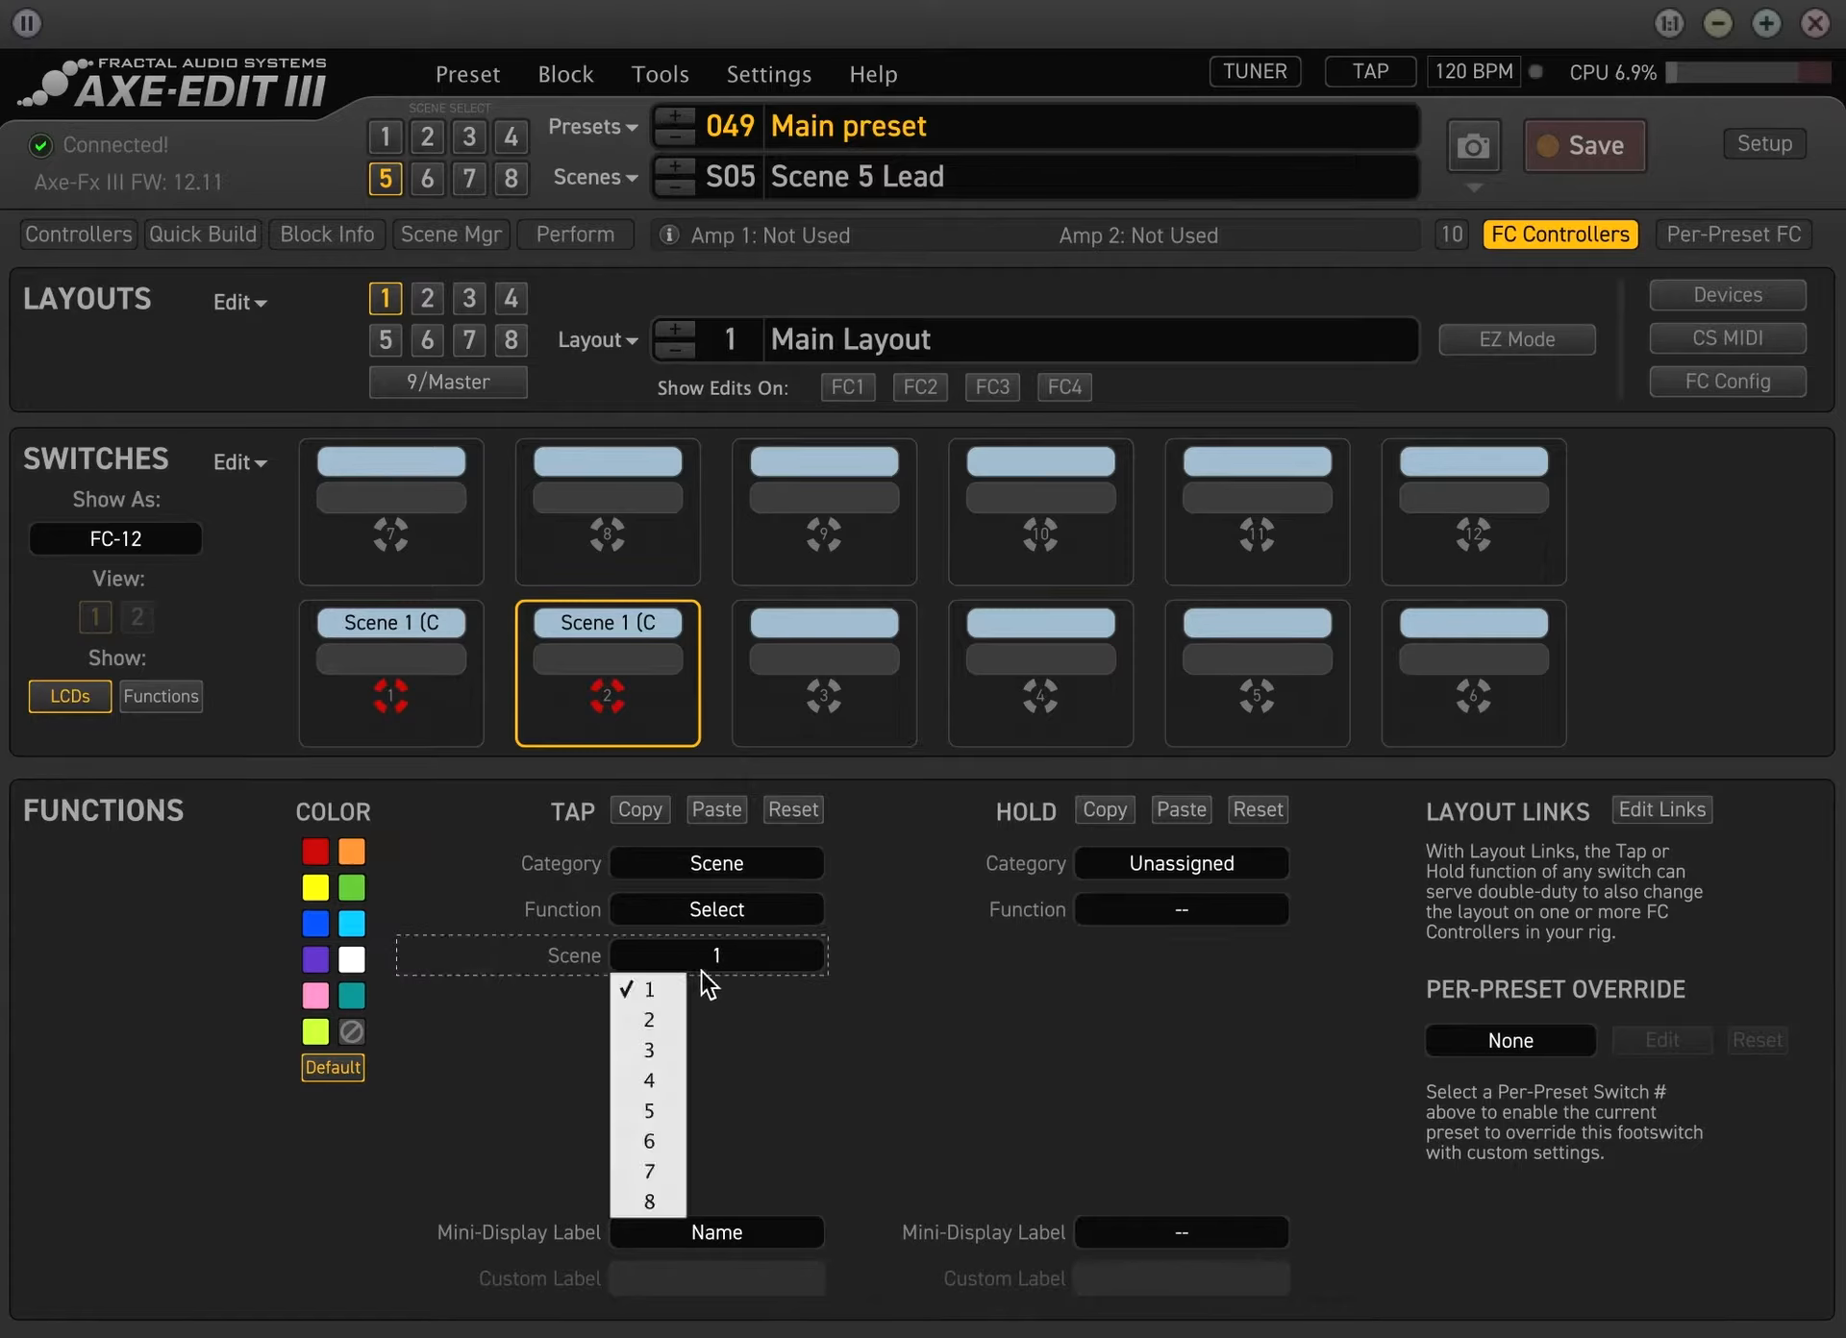
left_click(667, 1019)
left_click(765, 952)
left_click(889, 1038)
Assign the tap function of switch 3 to the Scene category, selecting scene 3
left_click(816, 661)
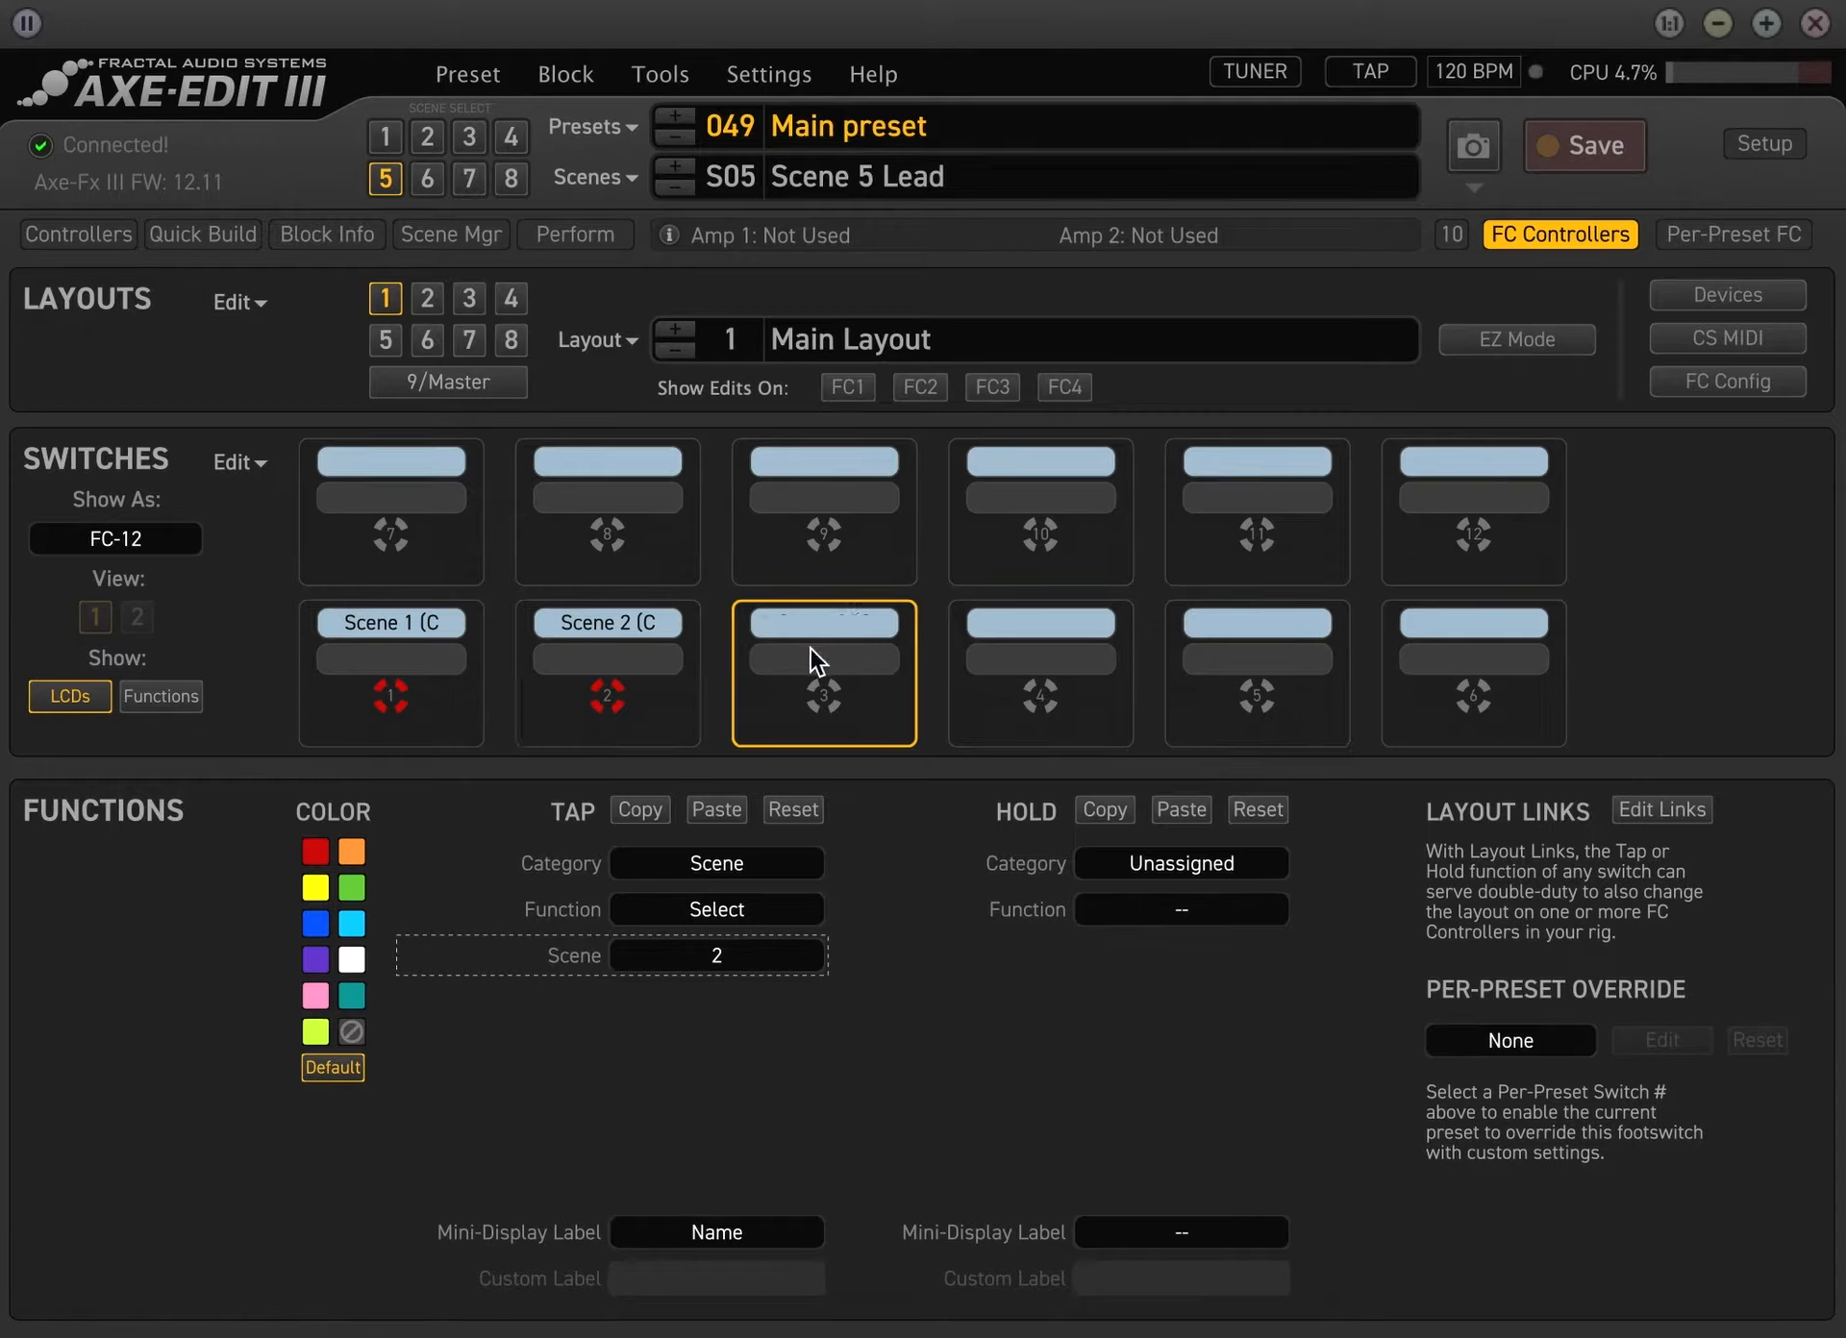
left_click(717, 865)
left_click(708, 986)
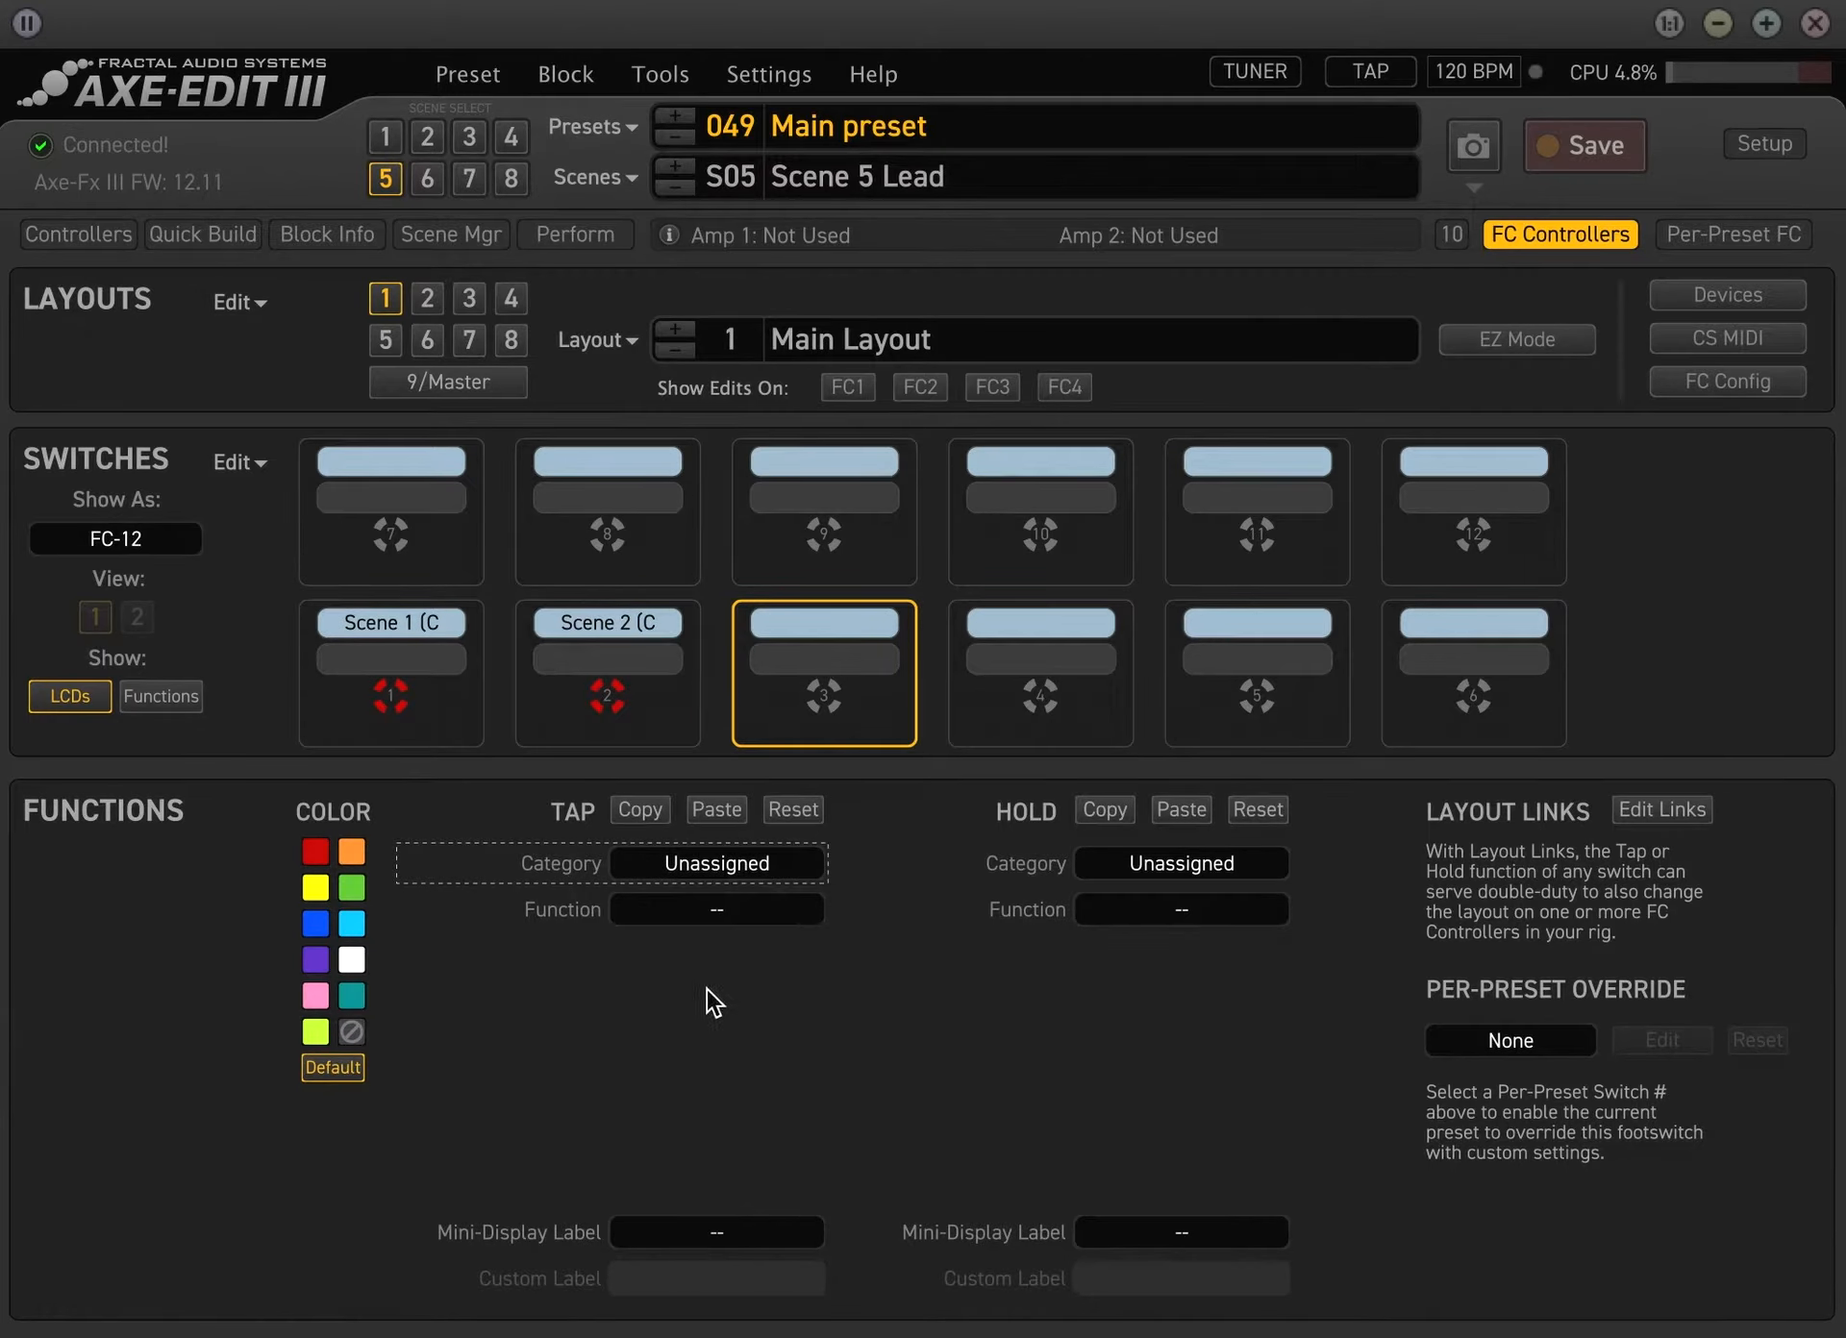
left_click(708, 952)
left_click(647, 1050)
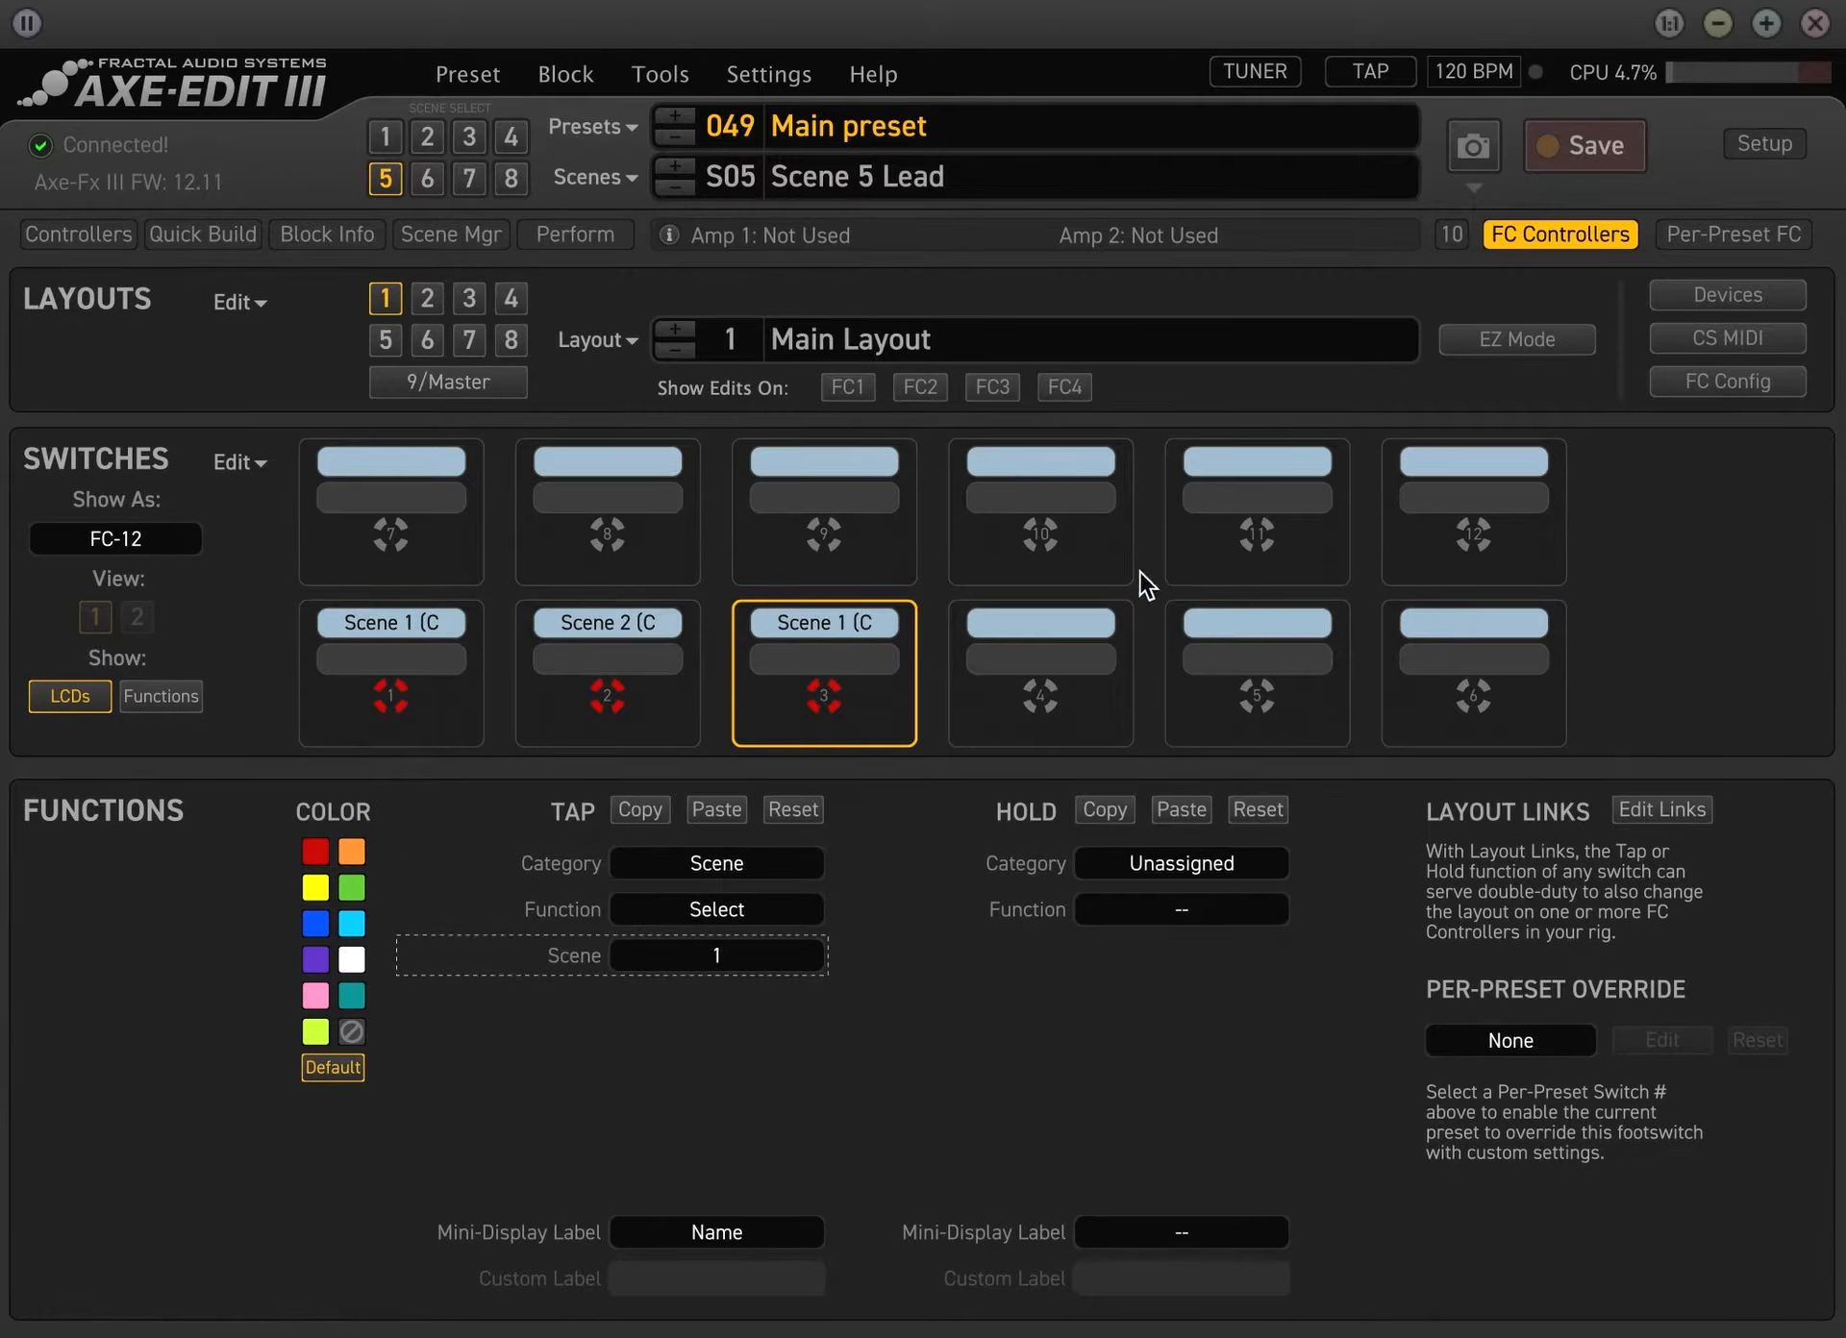
Assign the tap function of switch 4 to the Scene category, selecting scene 4
left_click(1069, 642)
left_click(740, 896)
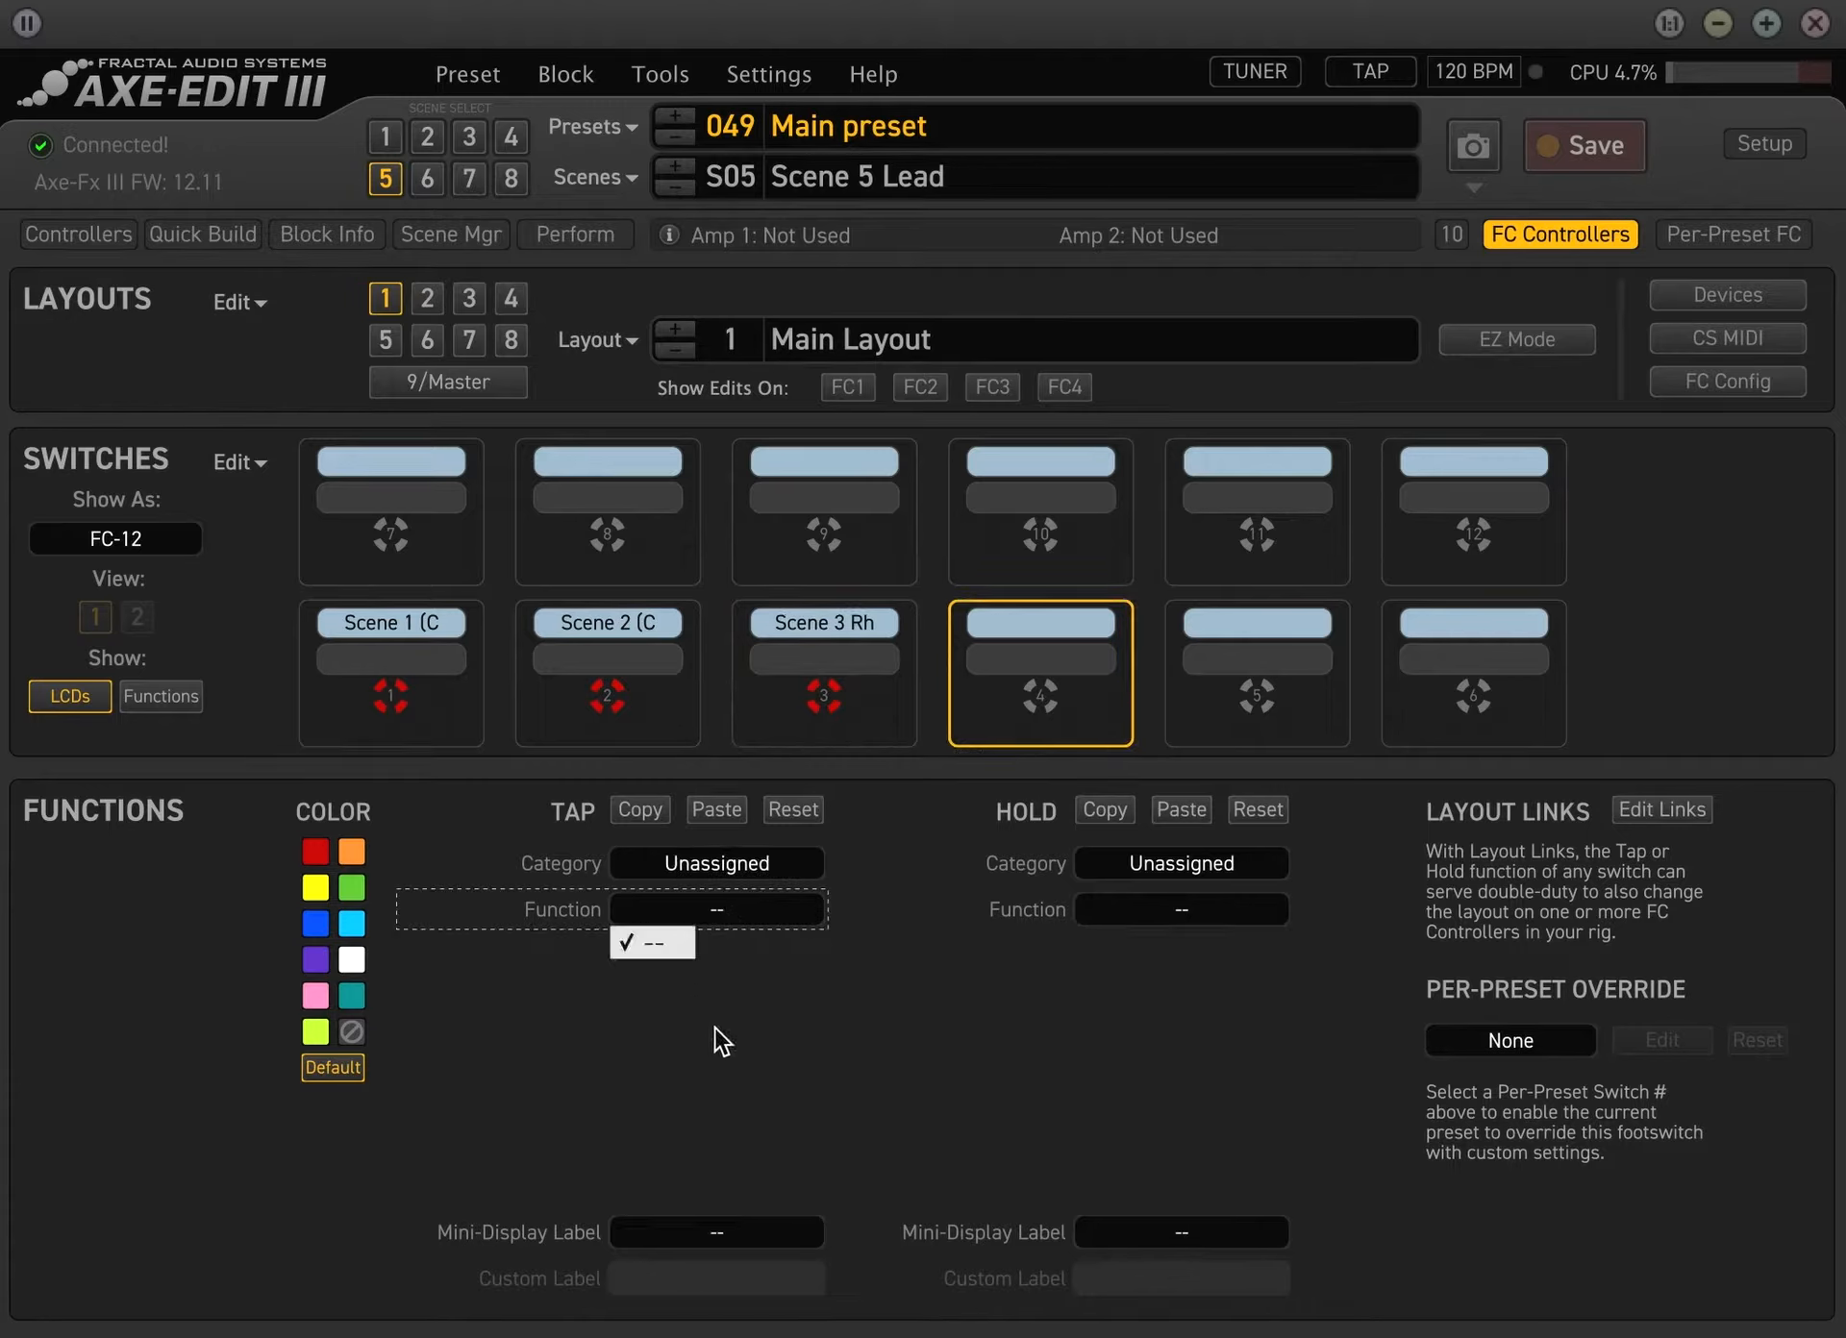
left_click(843, 891)
left_click(765, 865)
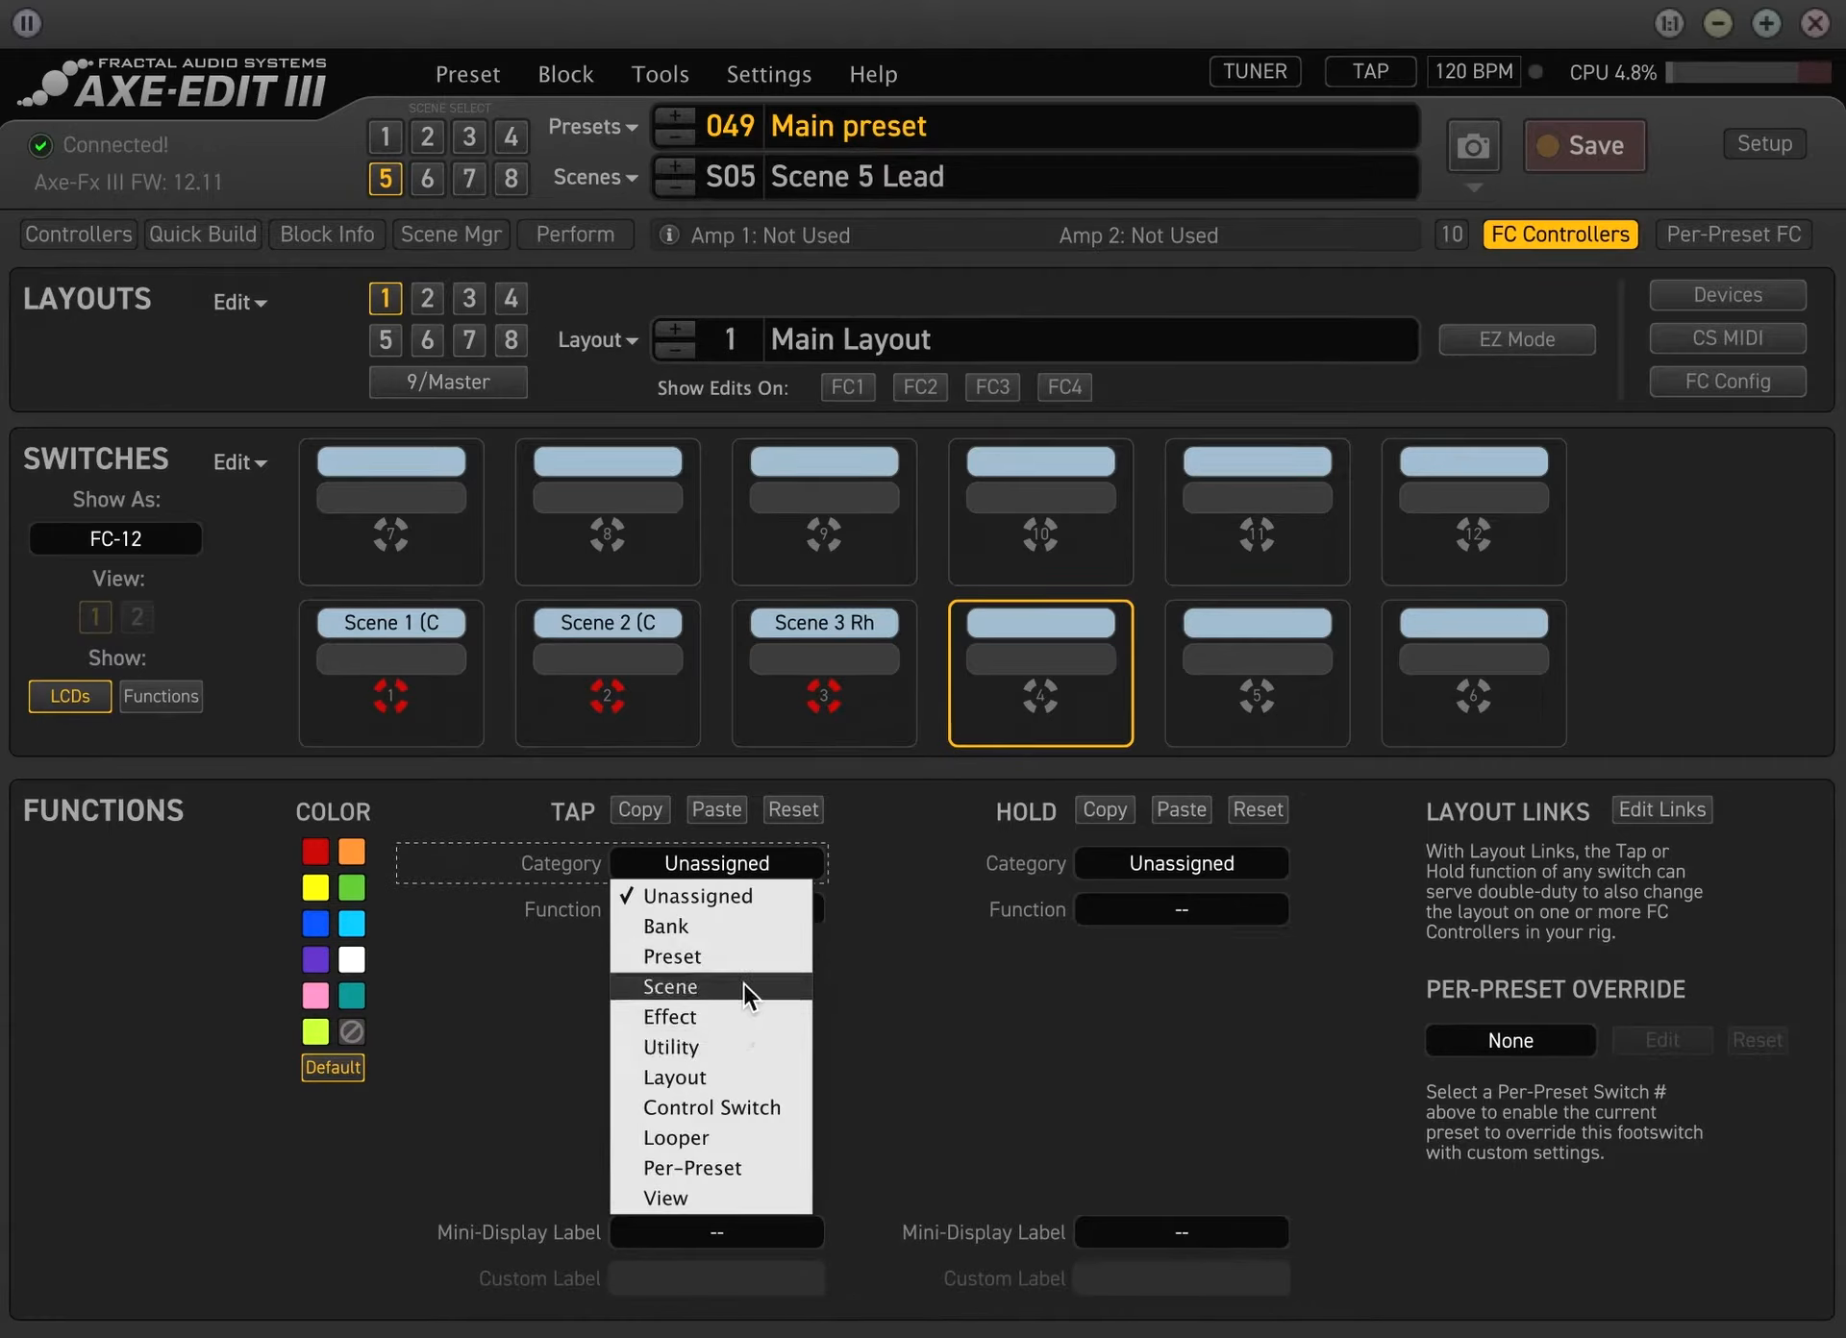
left_click(742, 982)
left_click(731, 906)
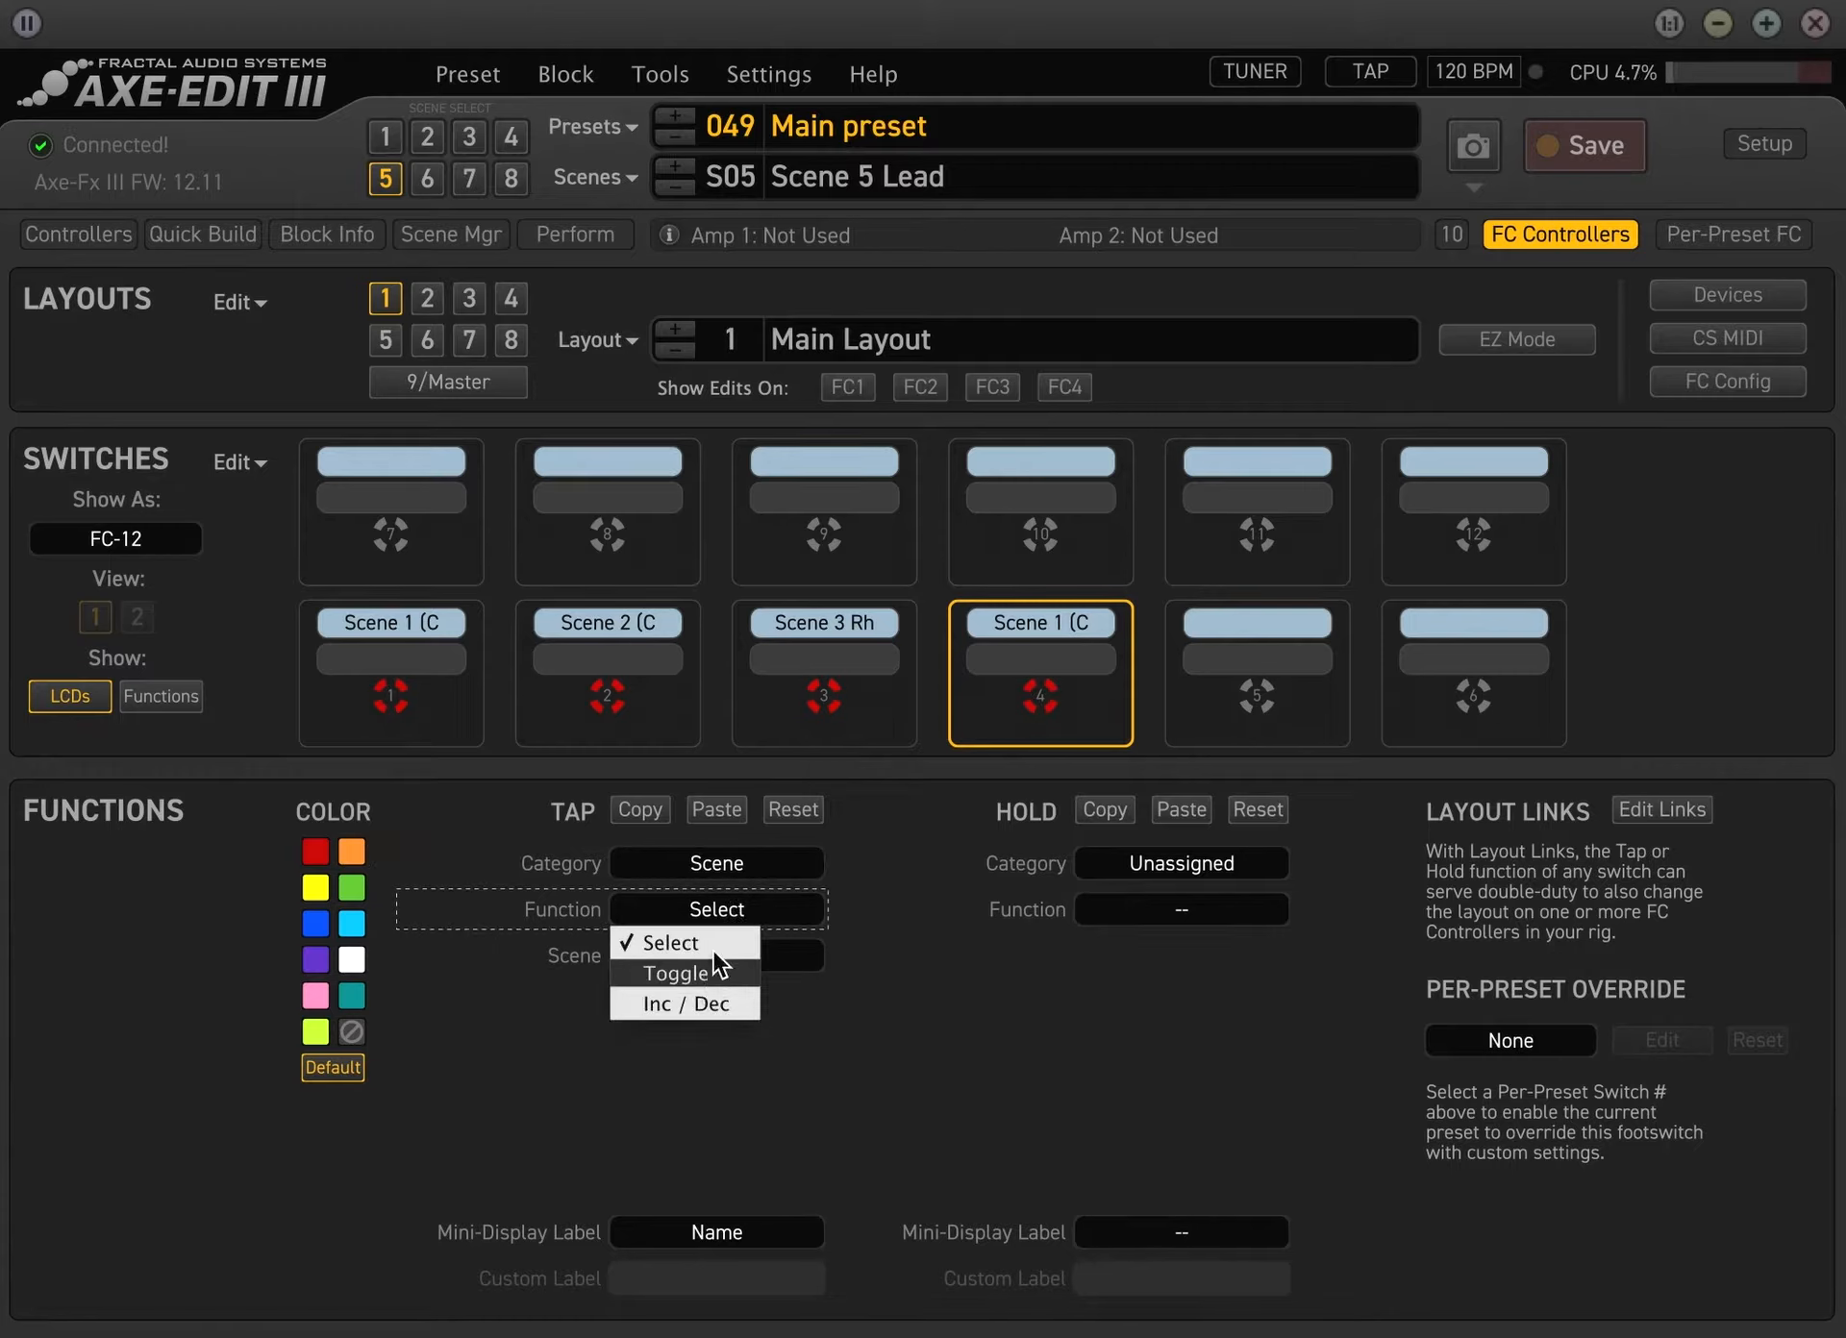
left_click(880, 888)
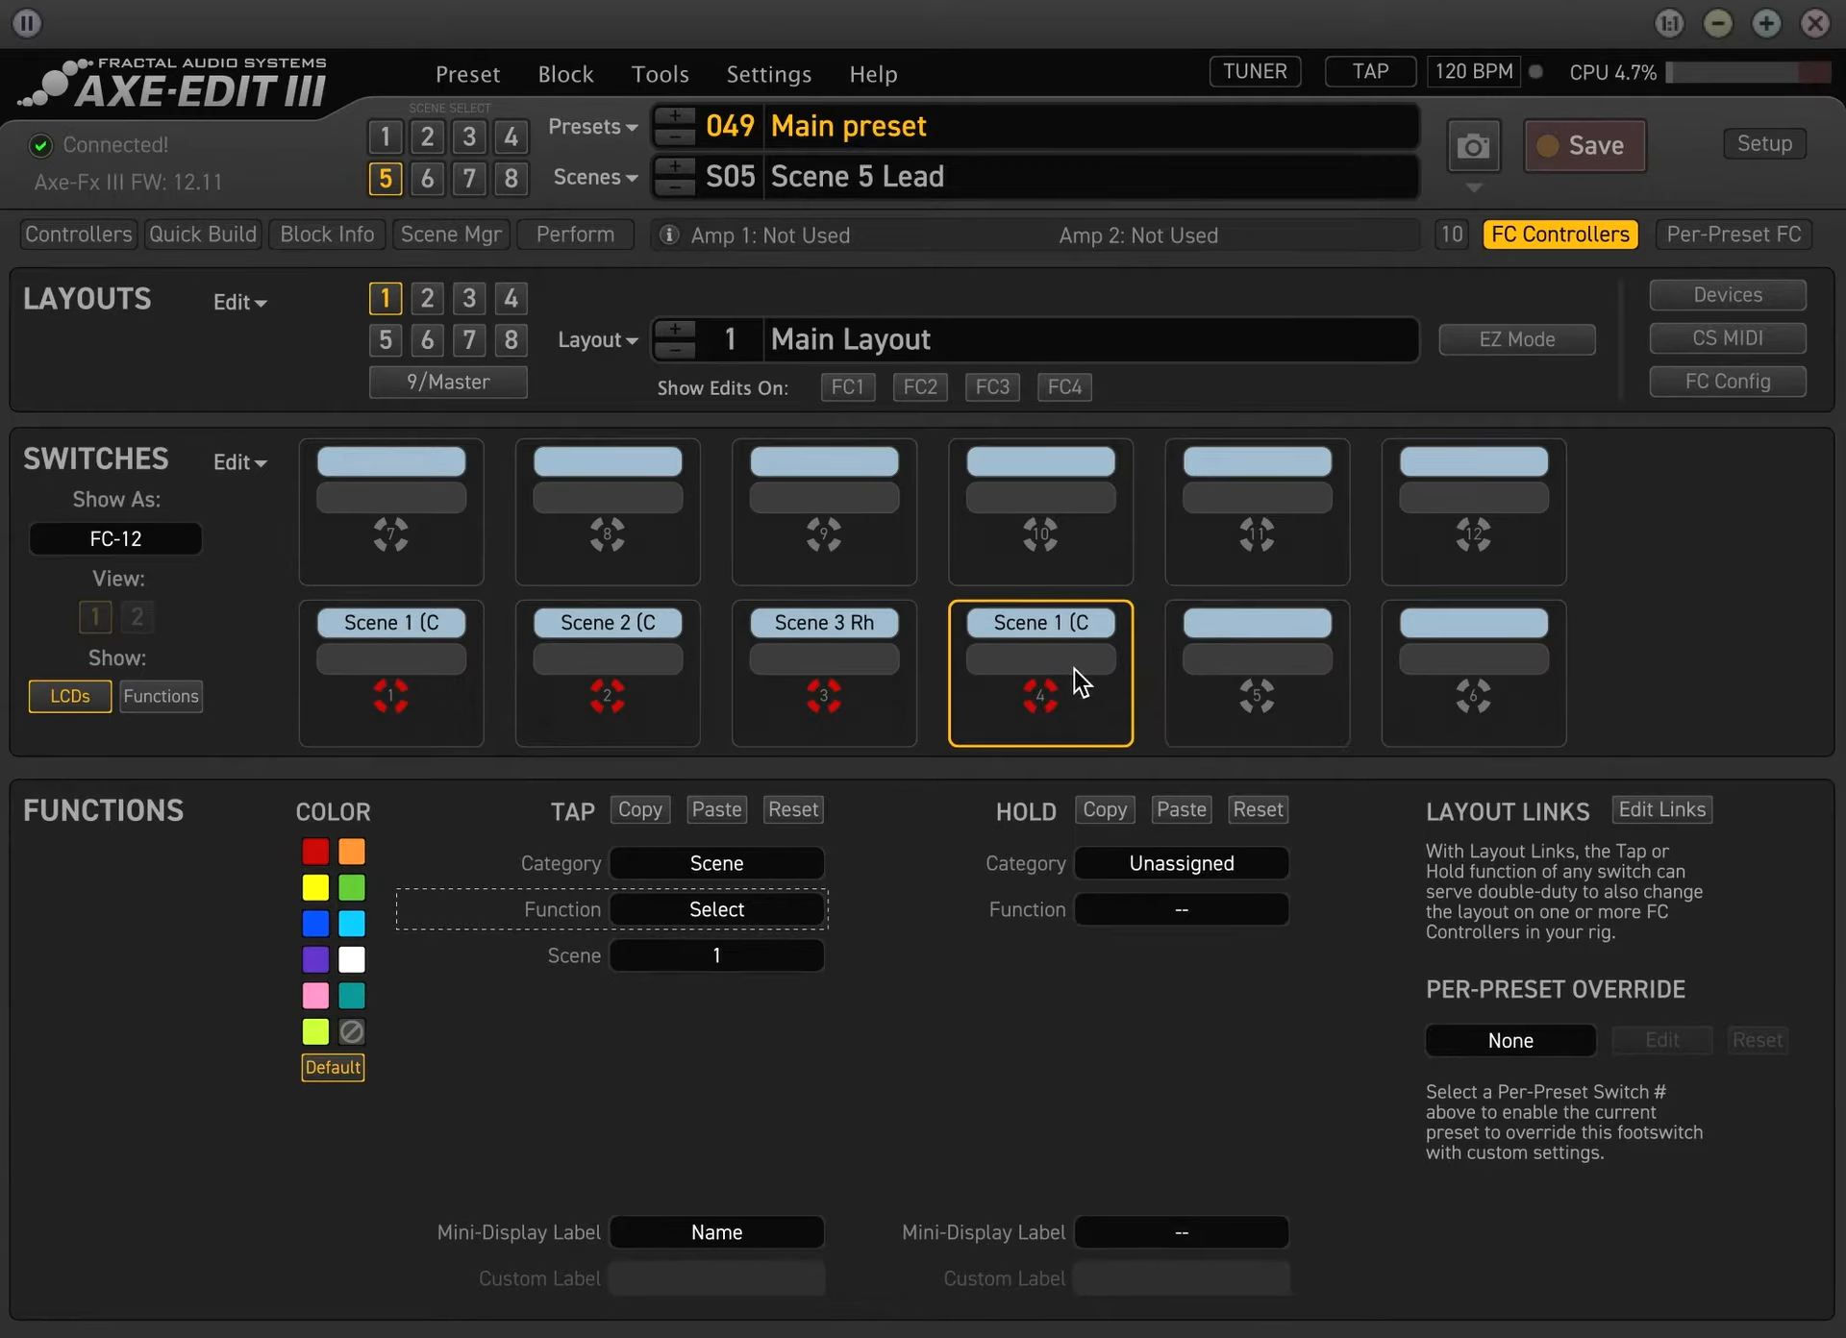
left_click(741, 953)
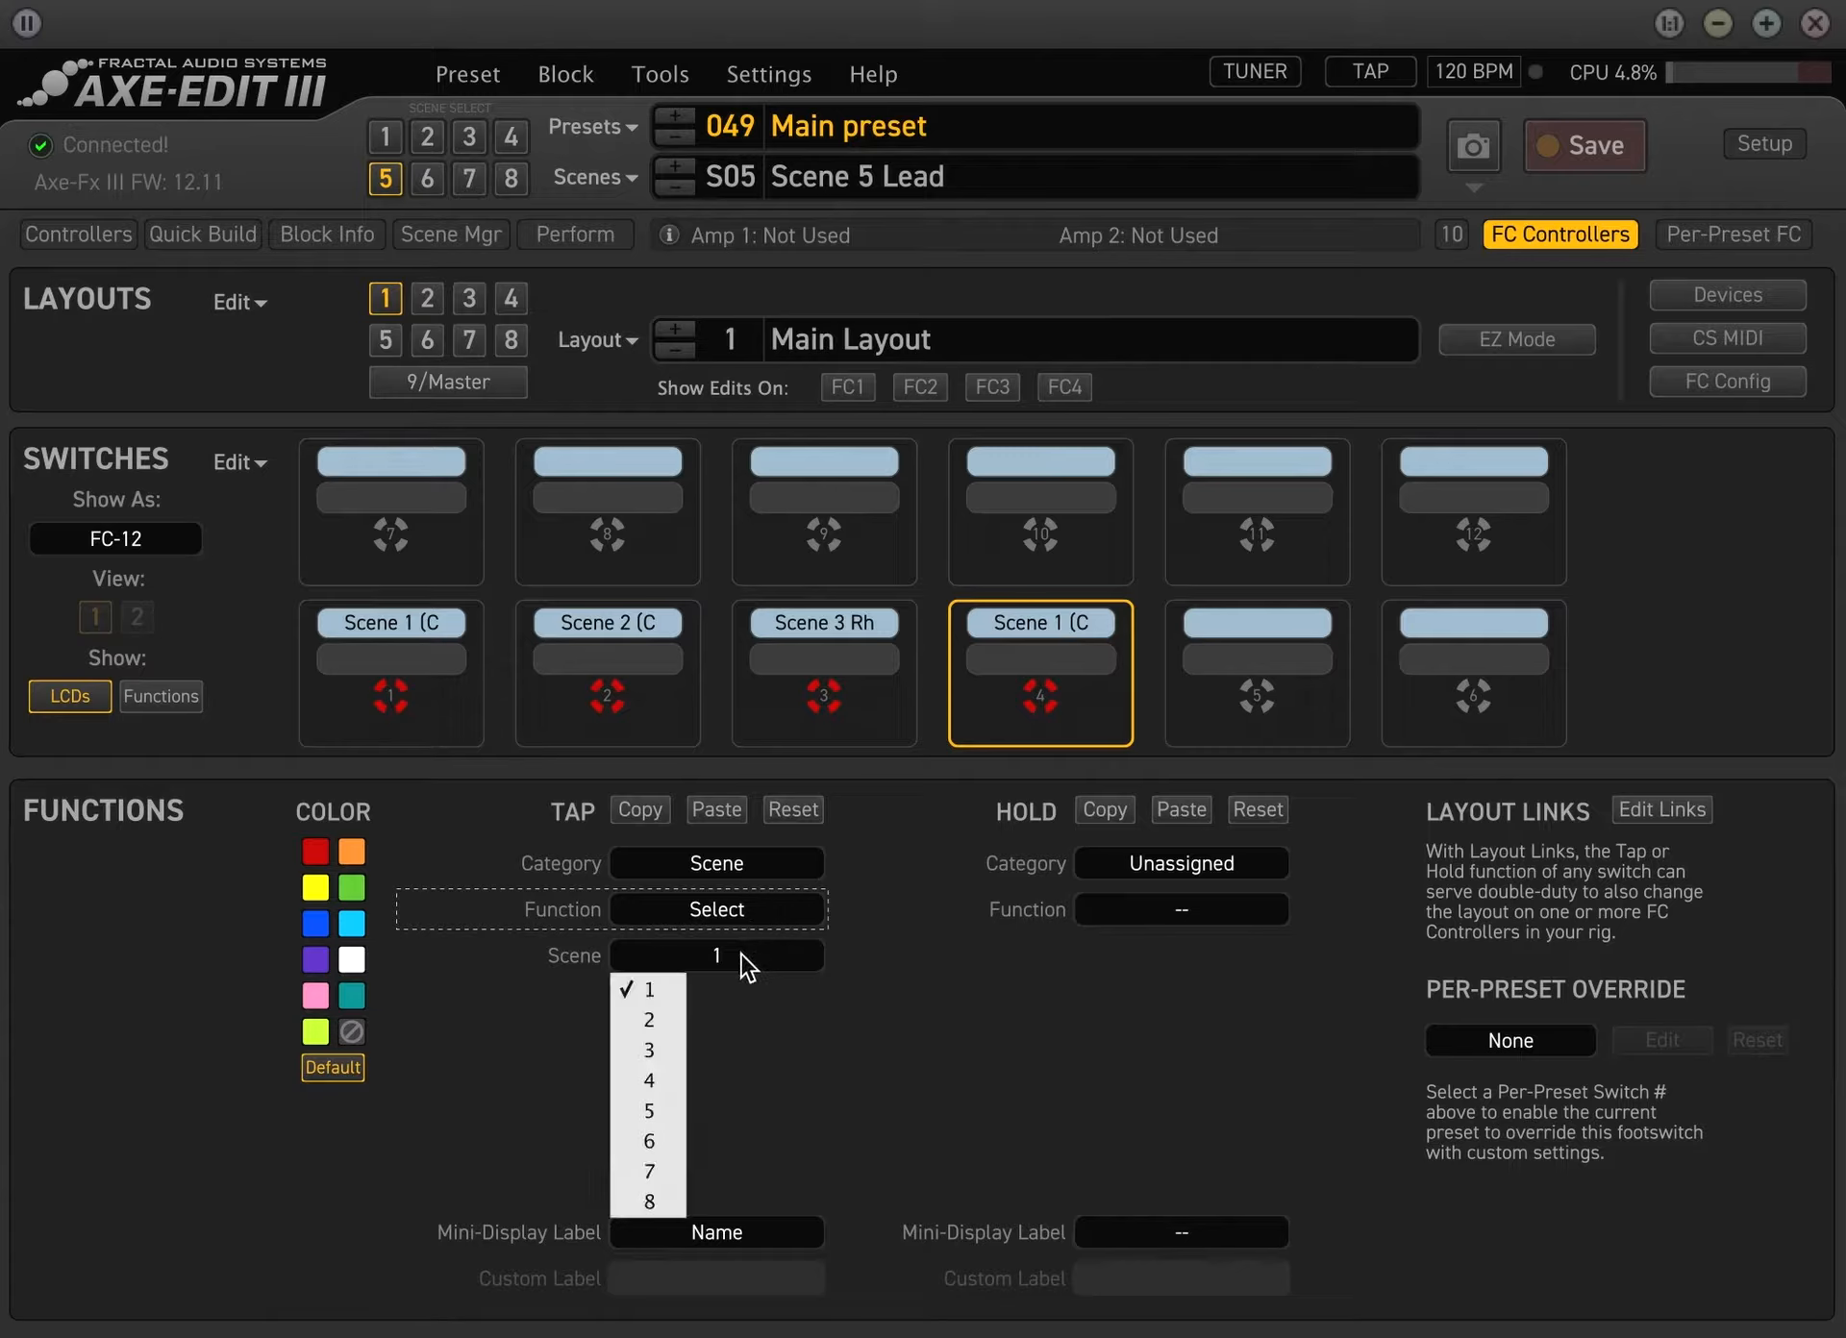
left_click(672, 1111)
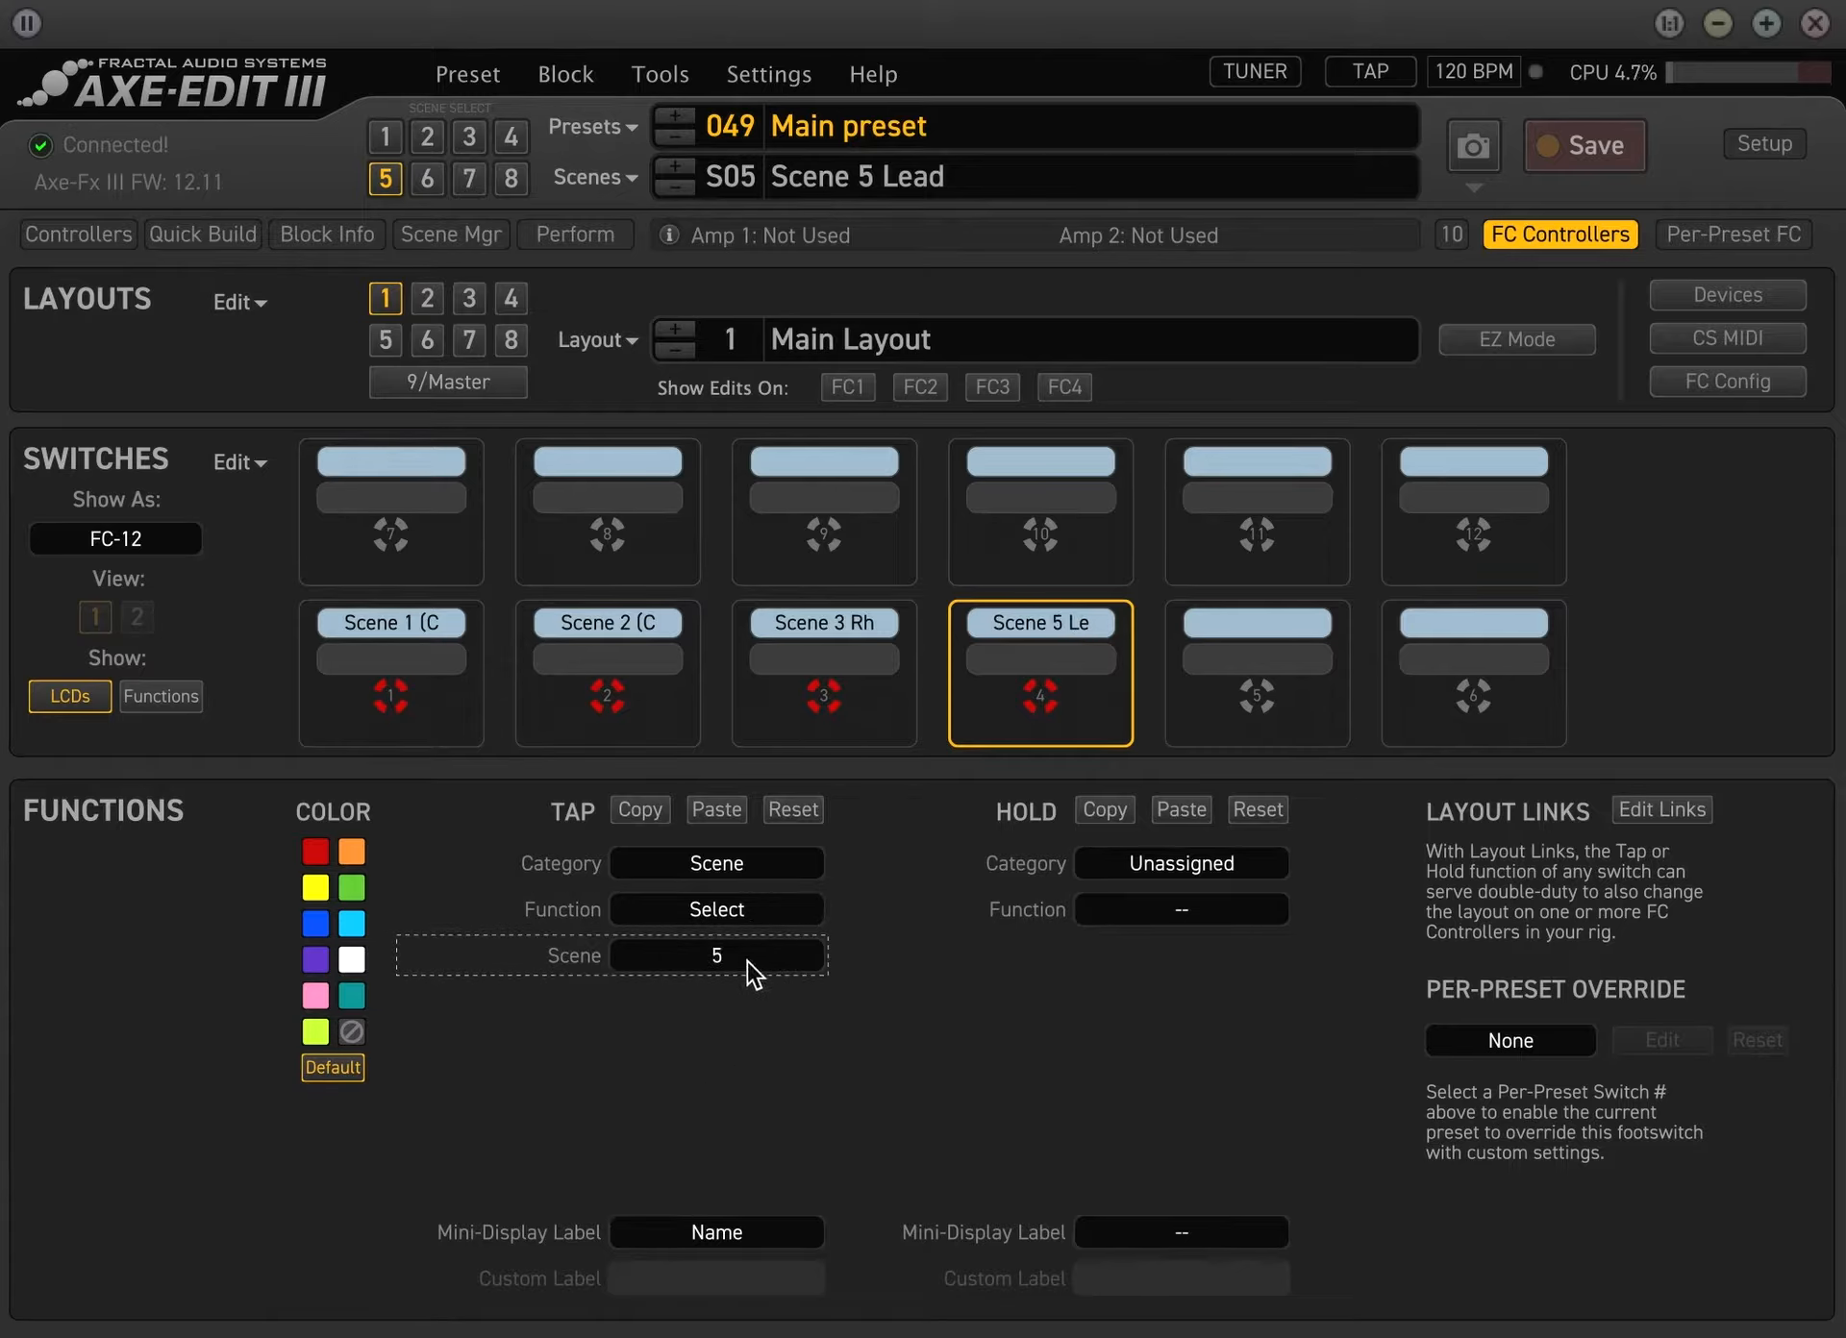
left_click(747, 961)
left_click(682, 1072)
Assign the tap function of switch 5 to the Scene category, selecting scene 5
left_click(1250, 623)
left_click(721, 867)
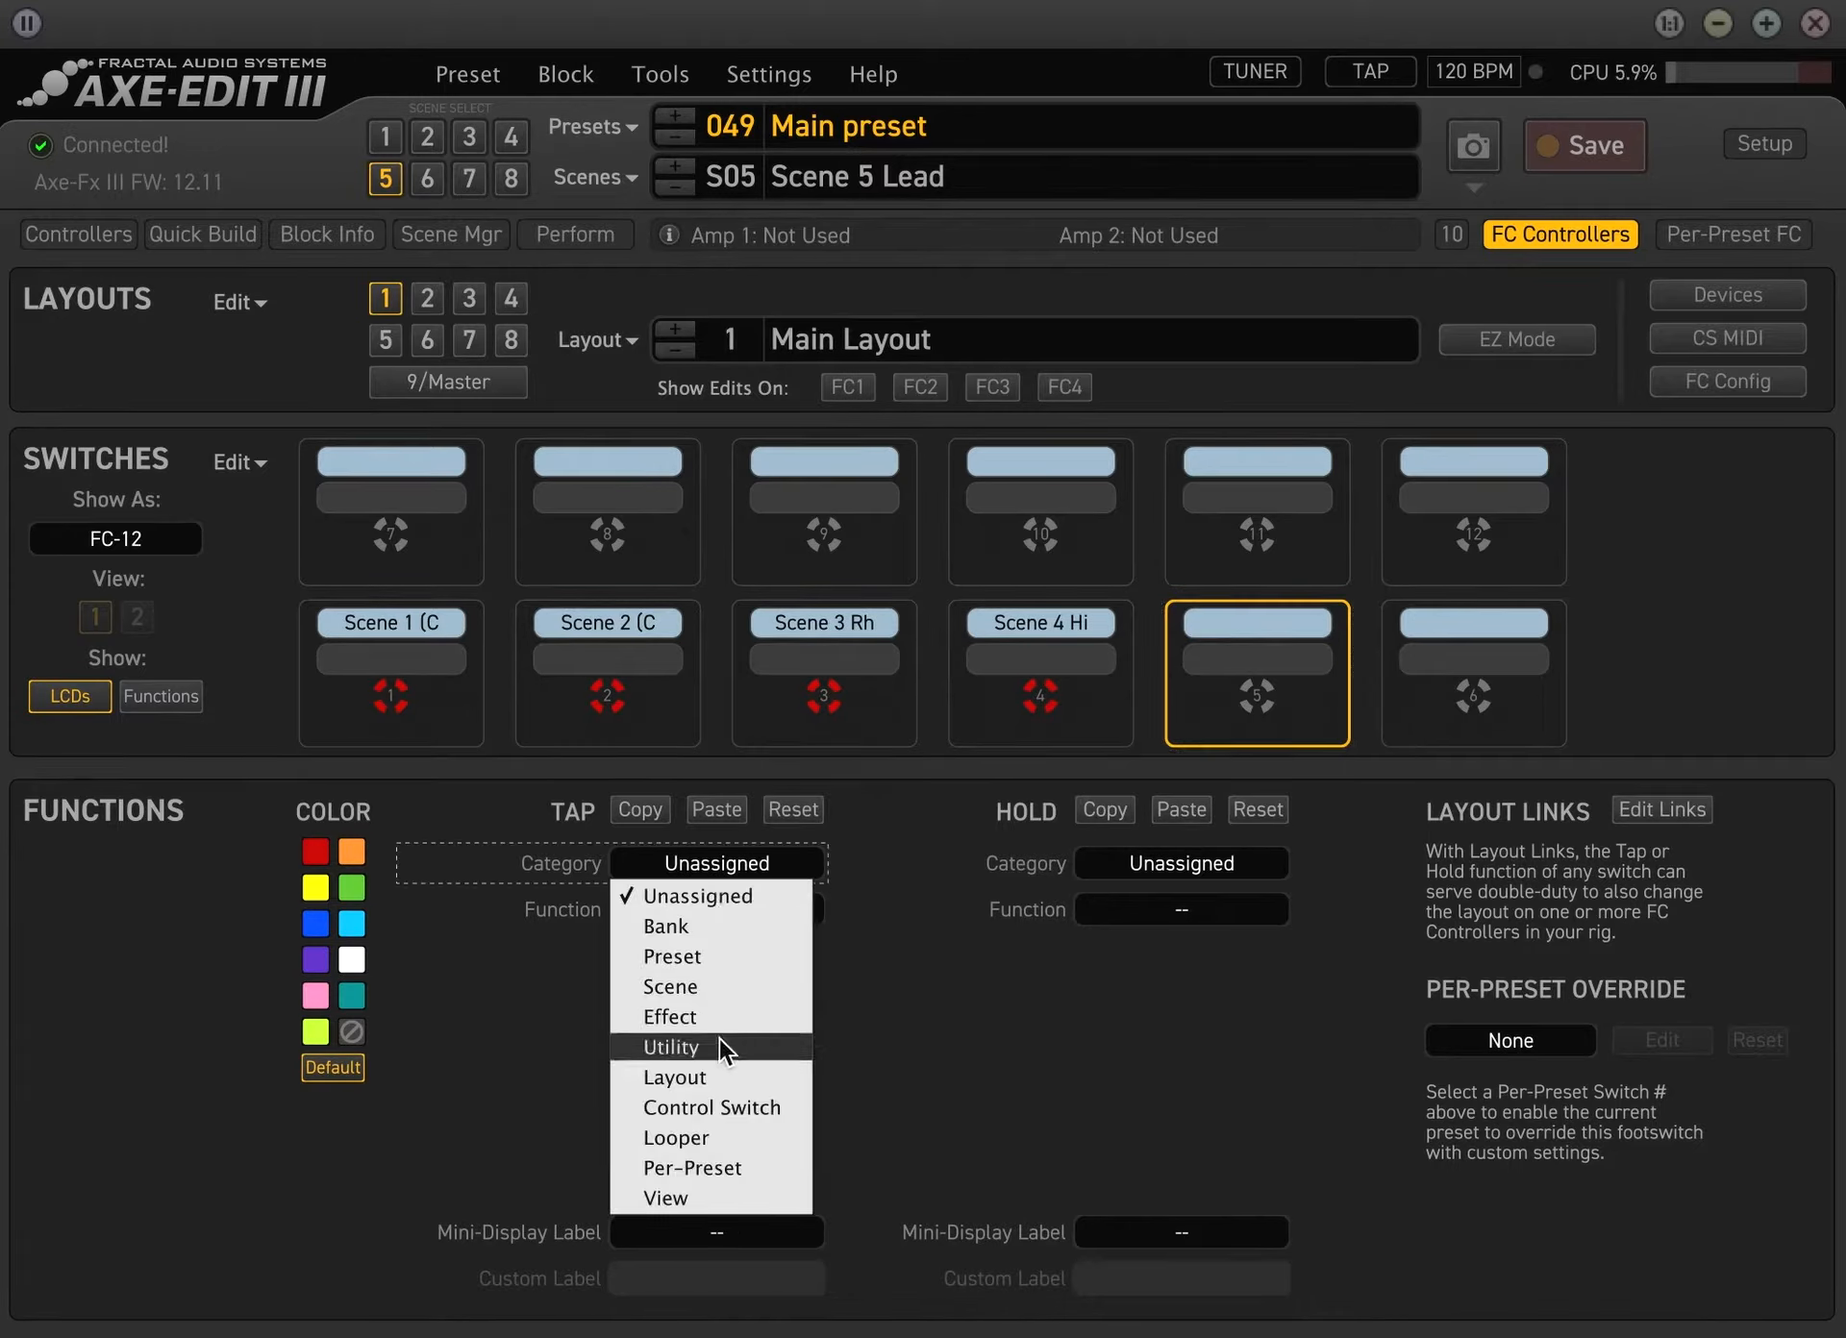
left_click(719, 996)
left_click(725, 910)
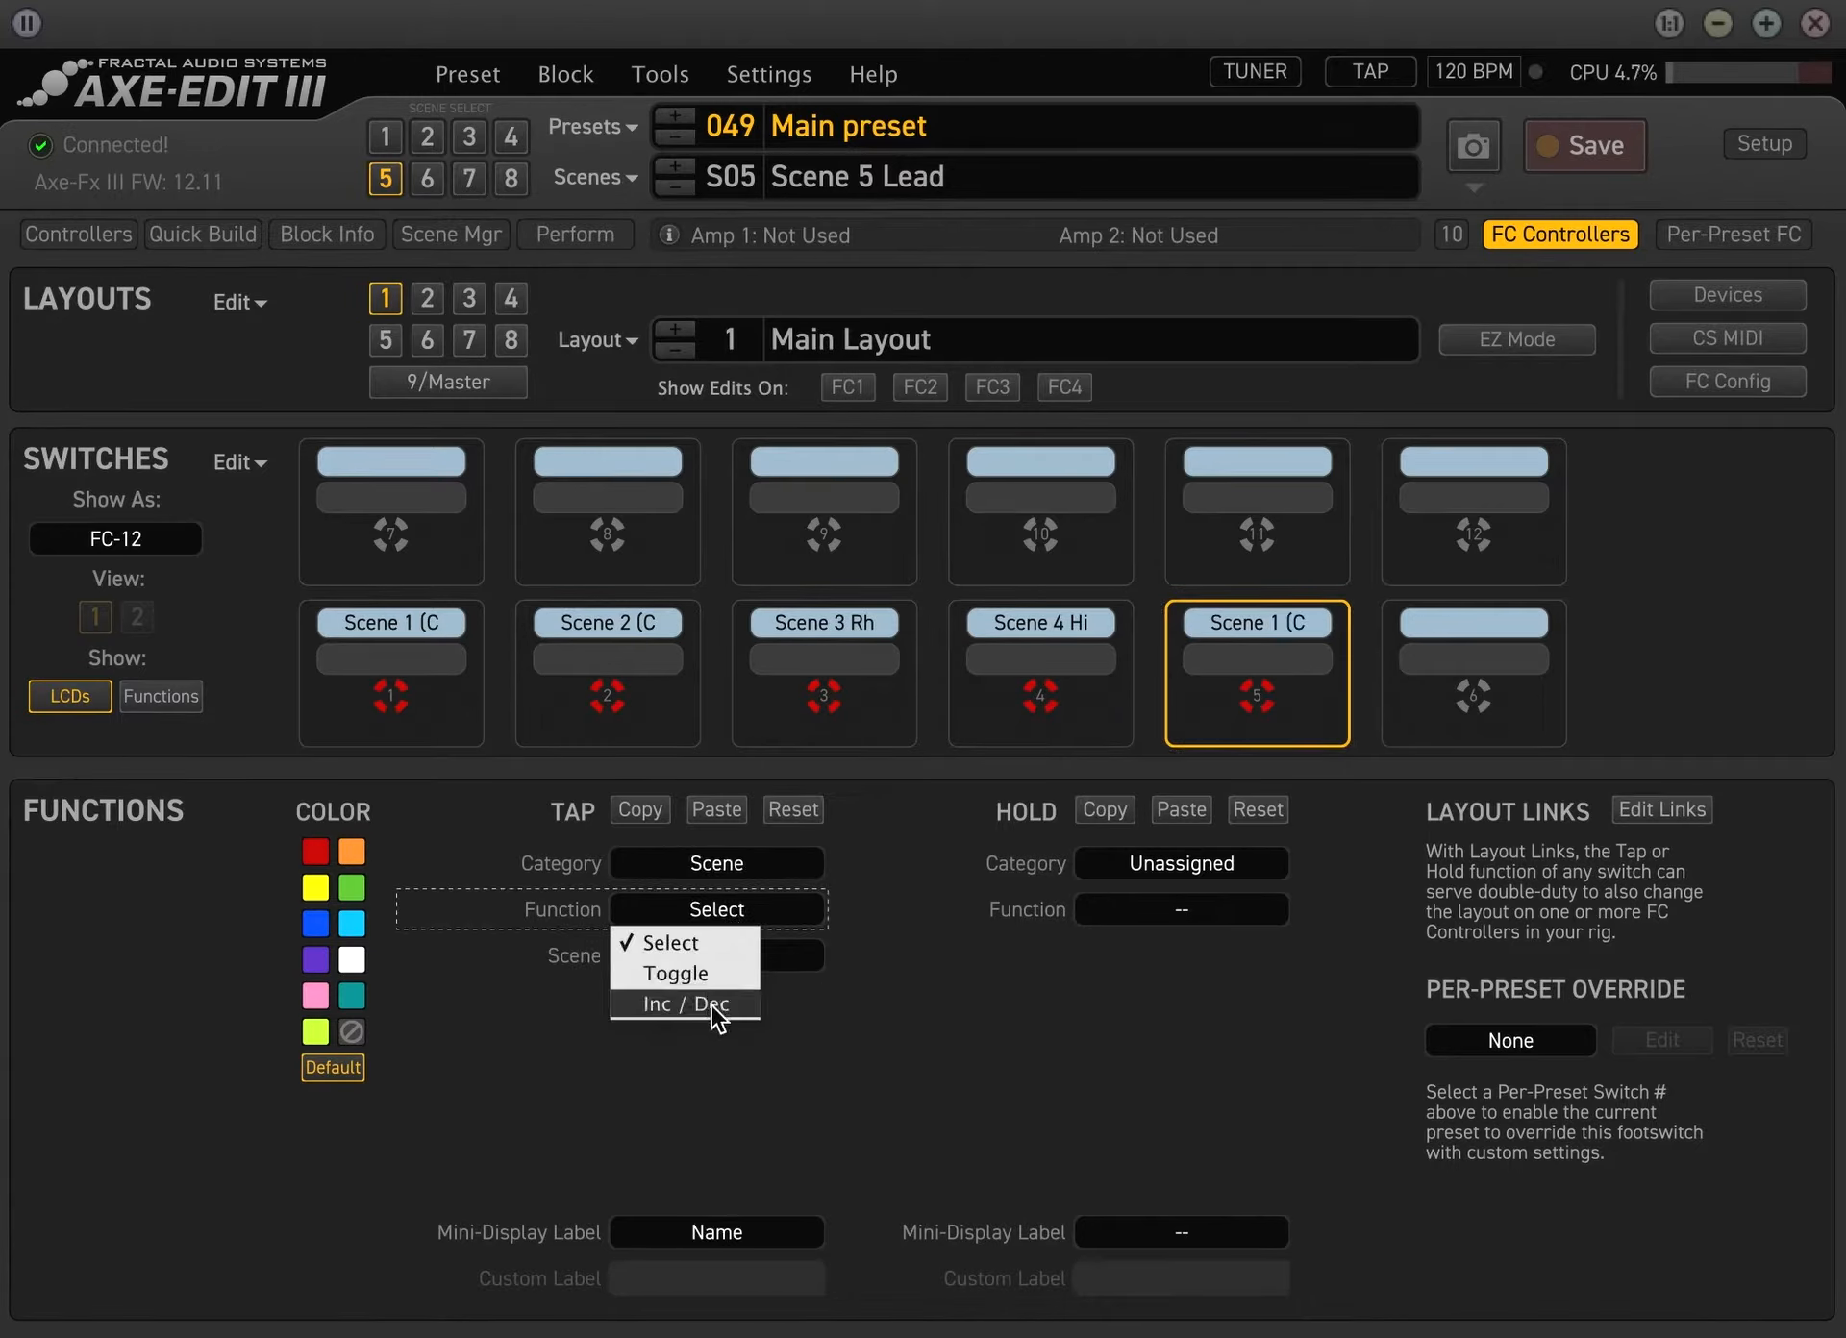
left_click(921, 943)
left_click(745, 958)
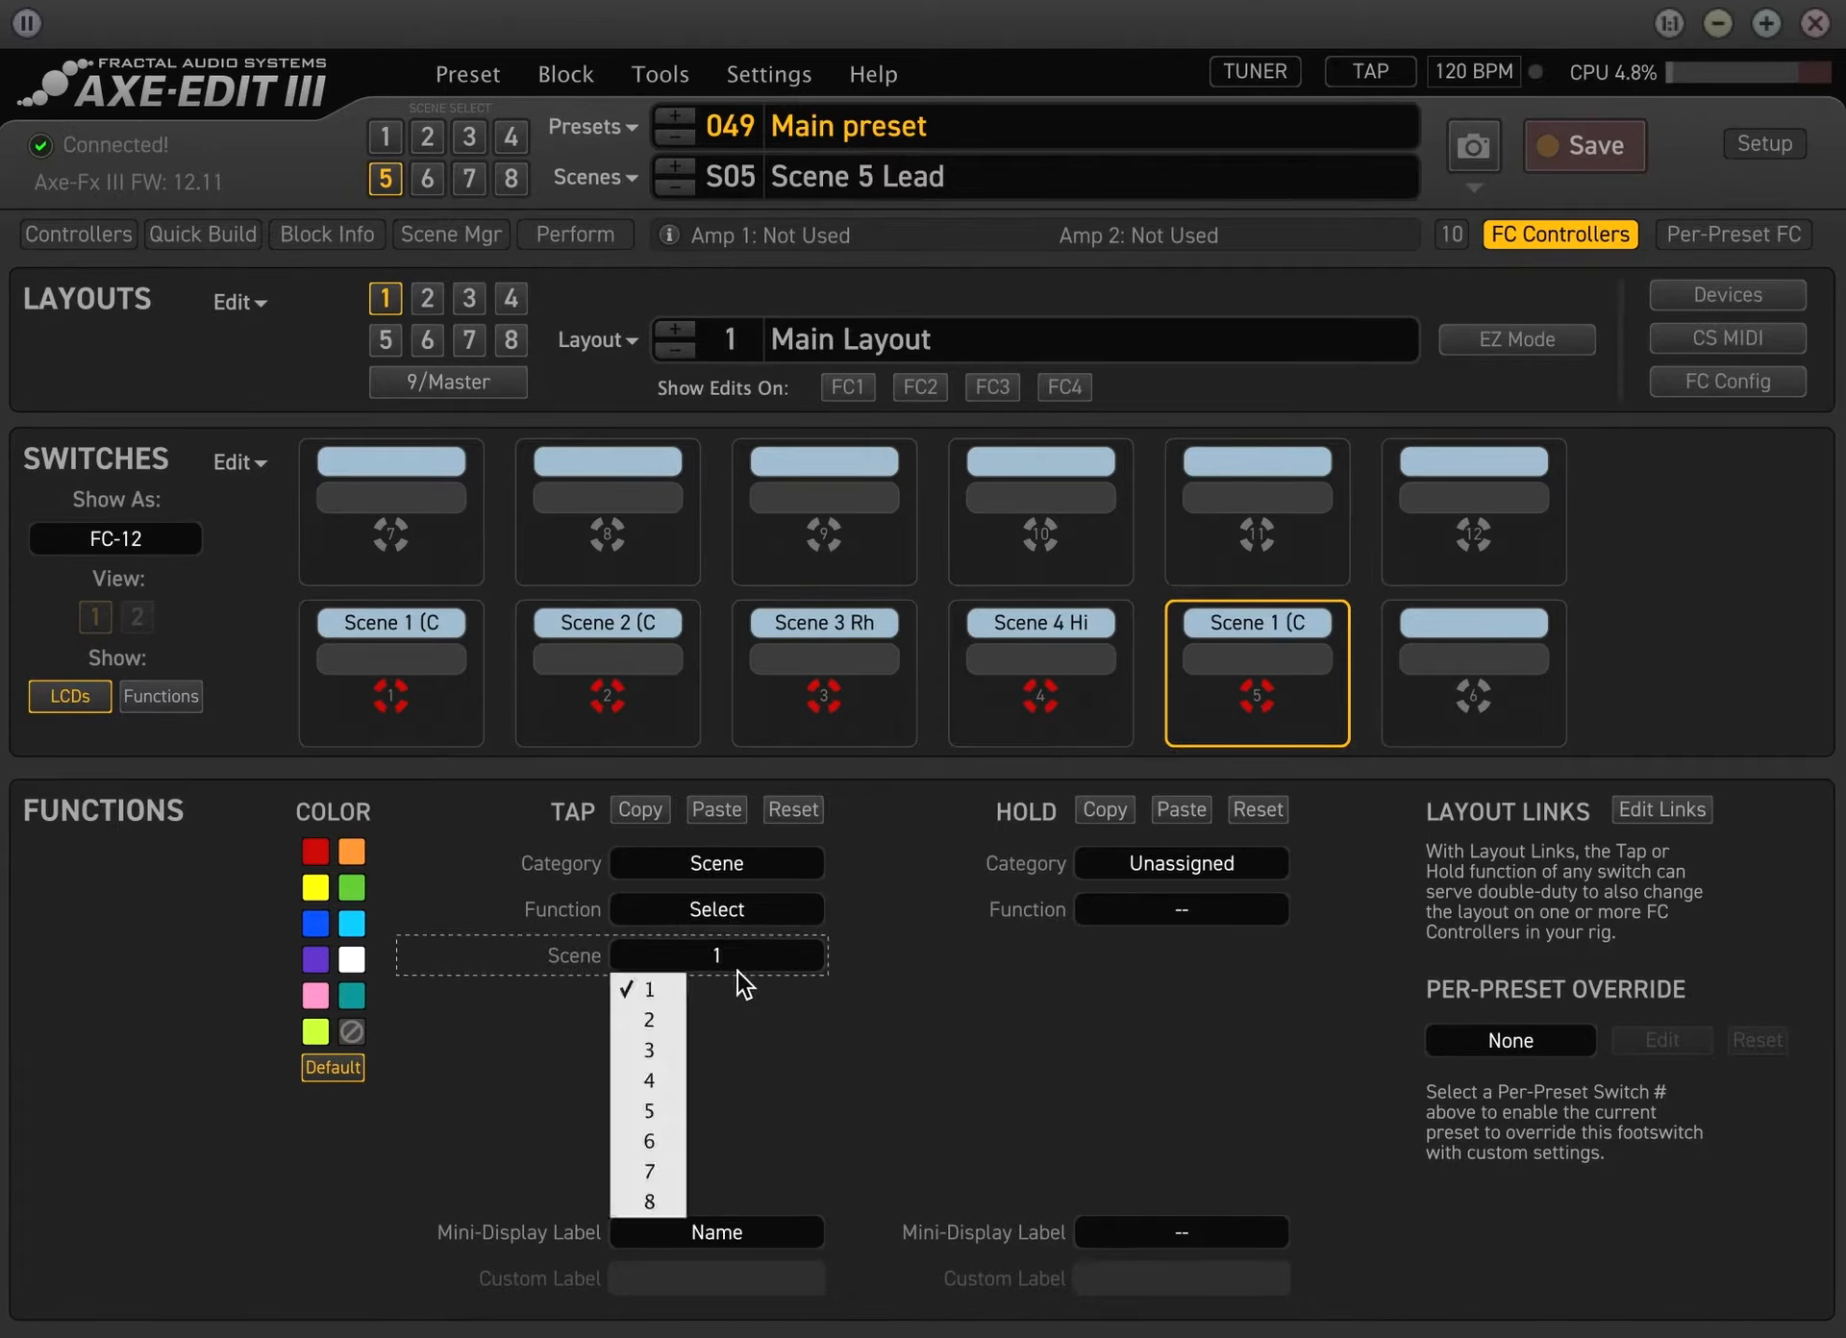
left_click(653, 1110)
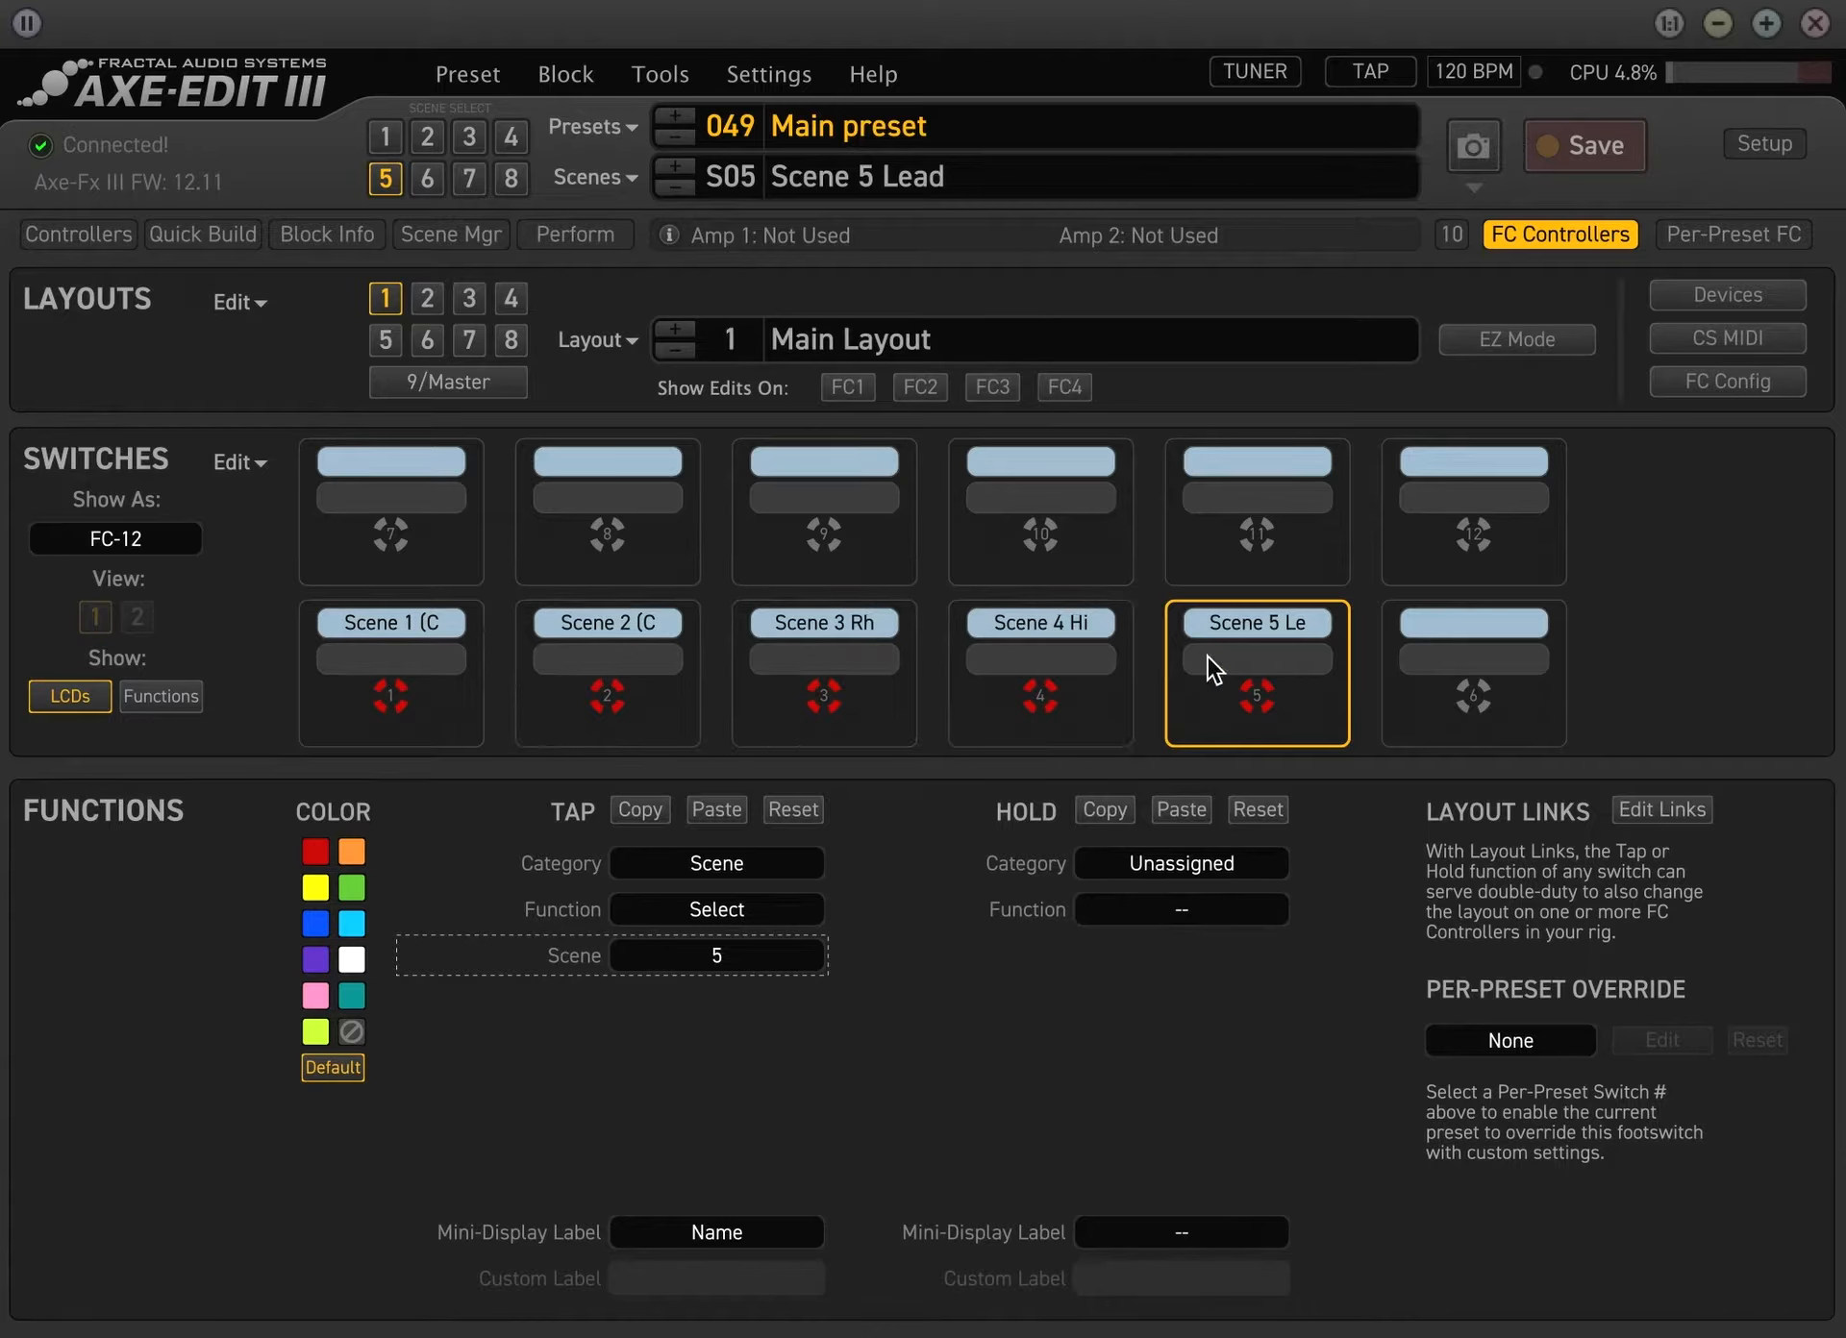
Shorten the name of scene 5 to Lead
double_click(923, 178)
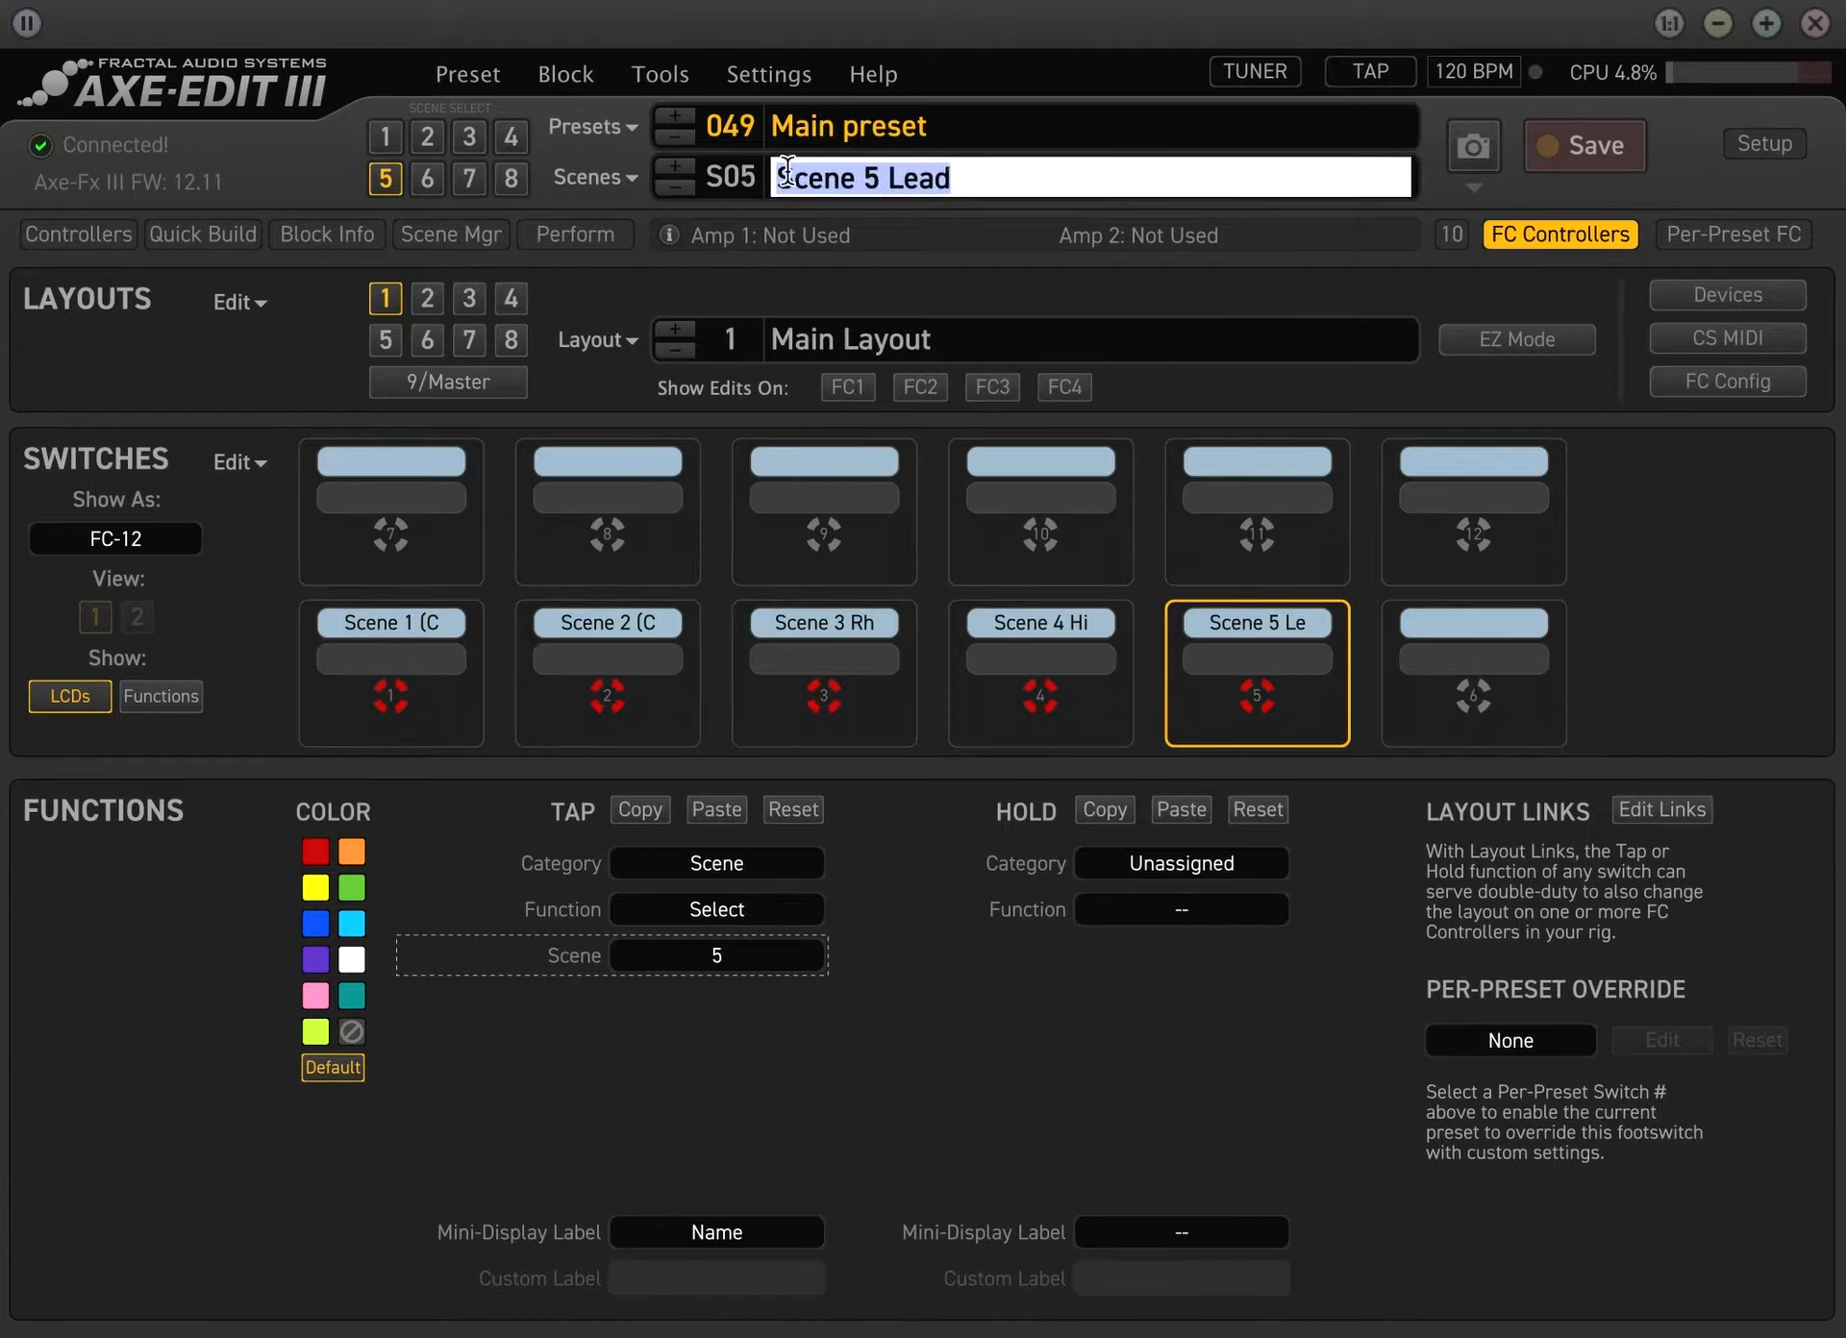
type("Lead")
key("Return")
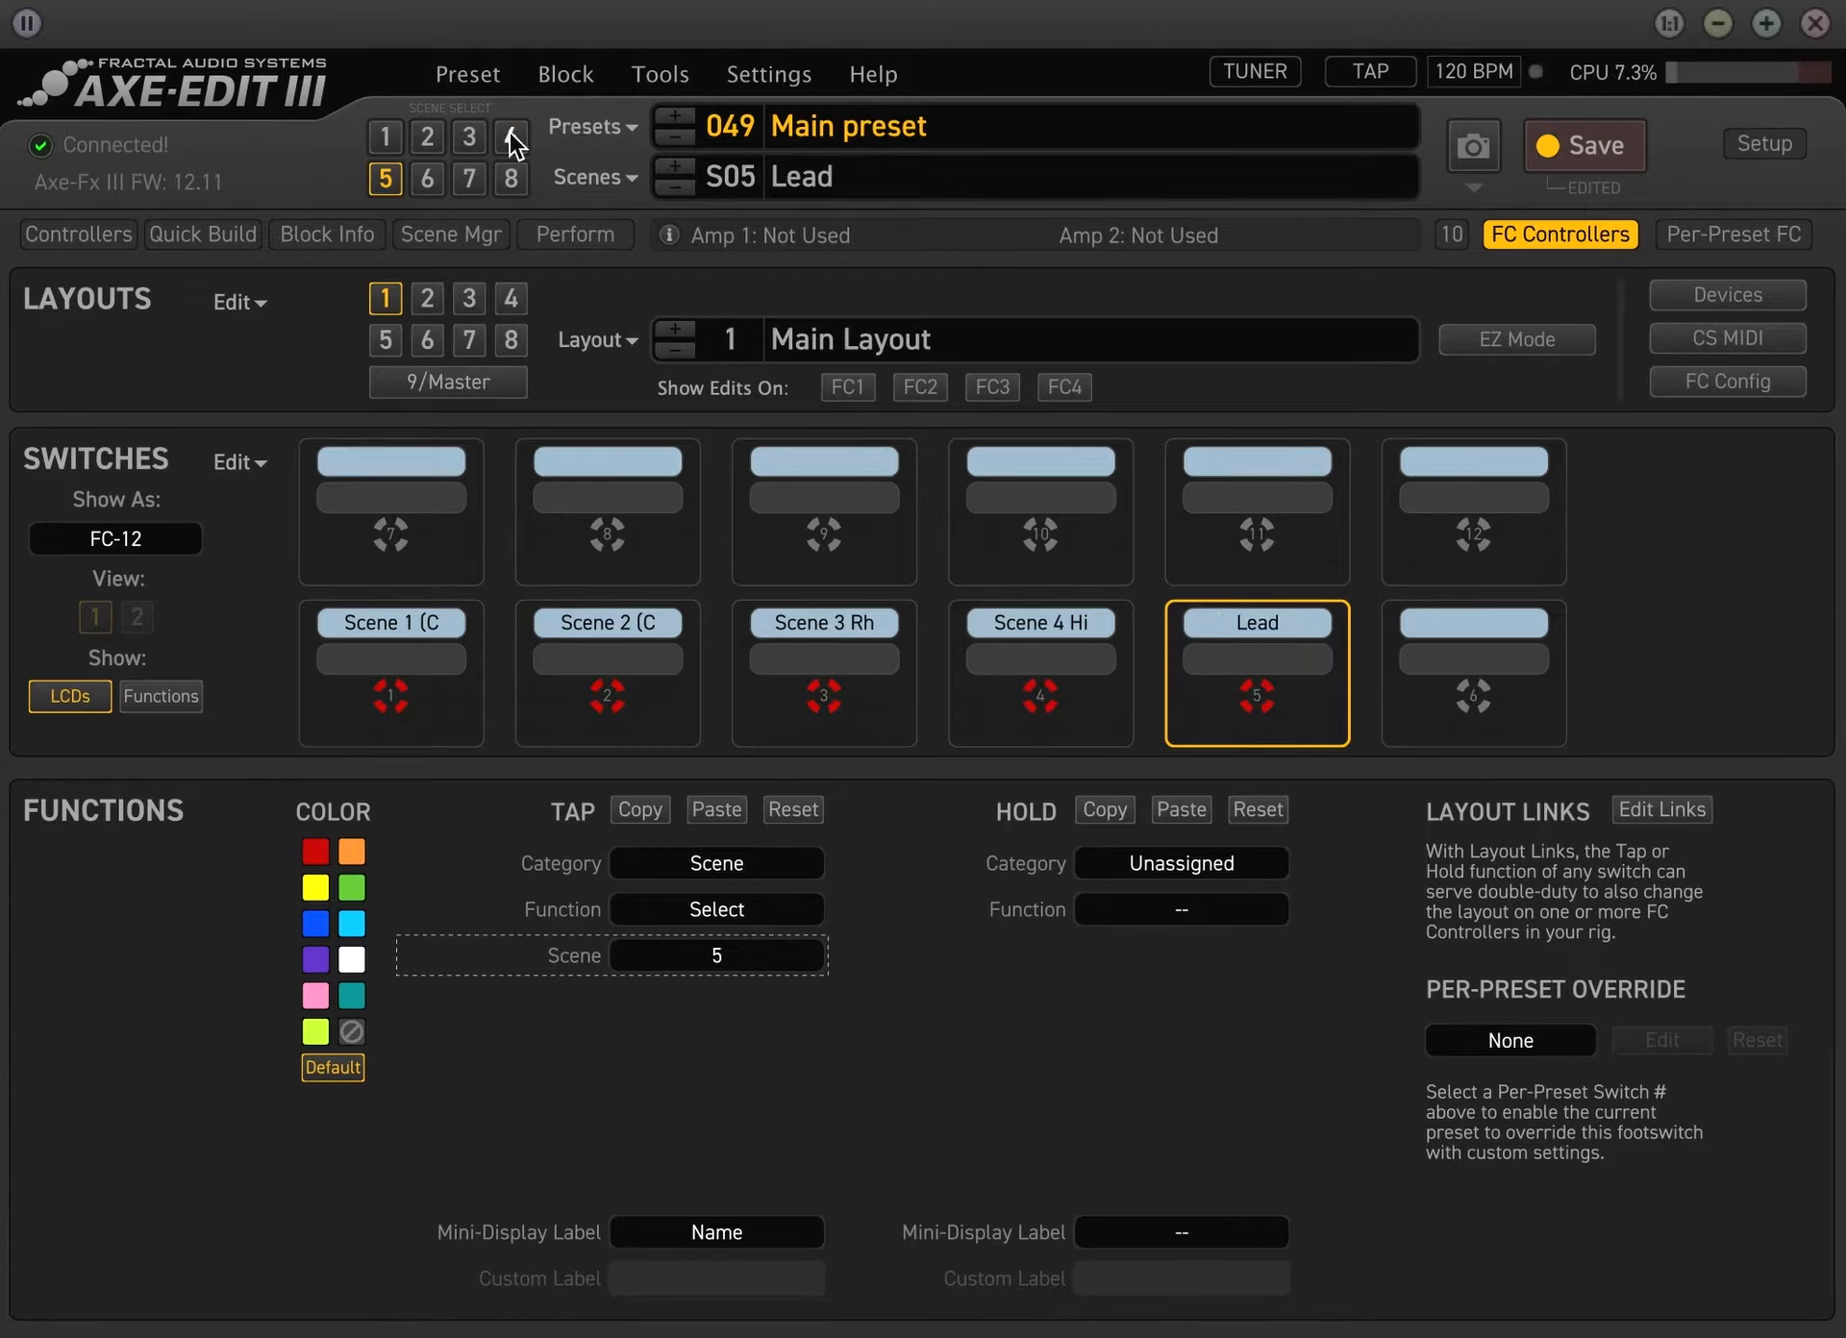
Switch to scene 4 and rename it High Gain
left_click(513, 141)
double_click(948, 187)
key("BackSpace")
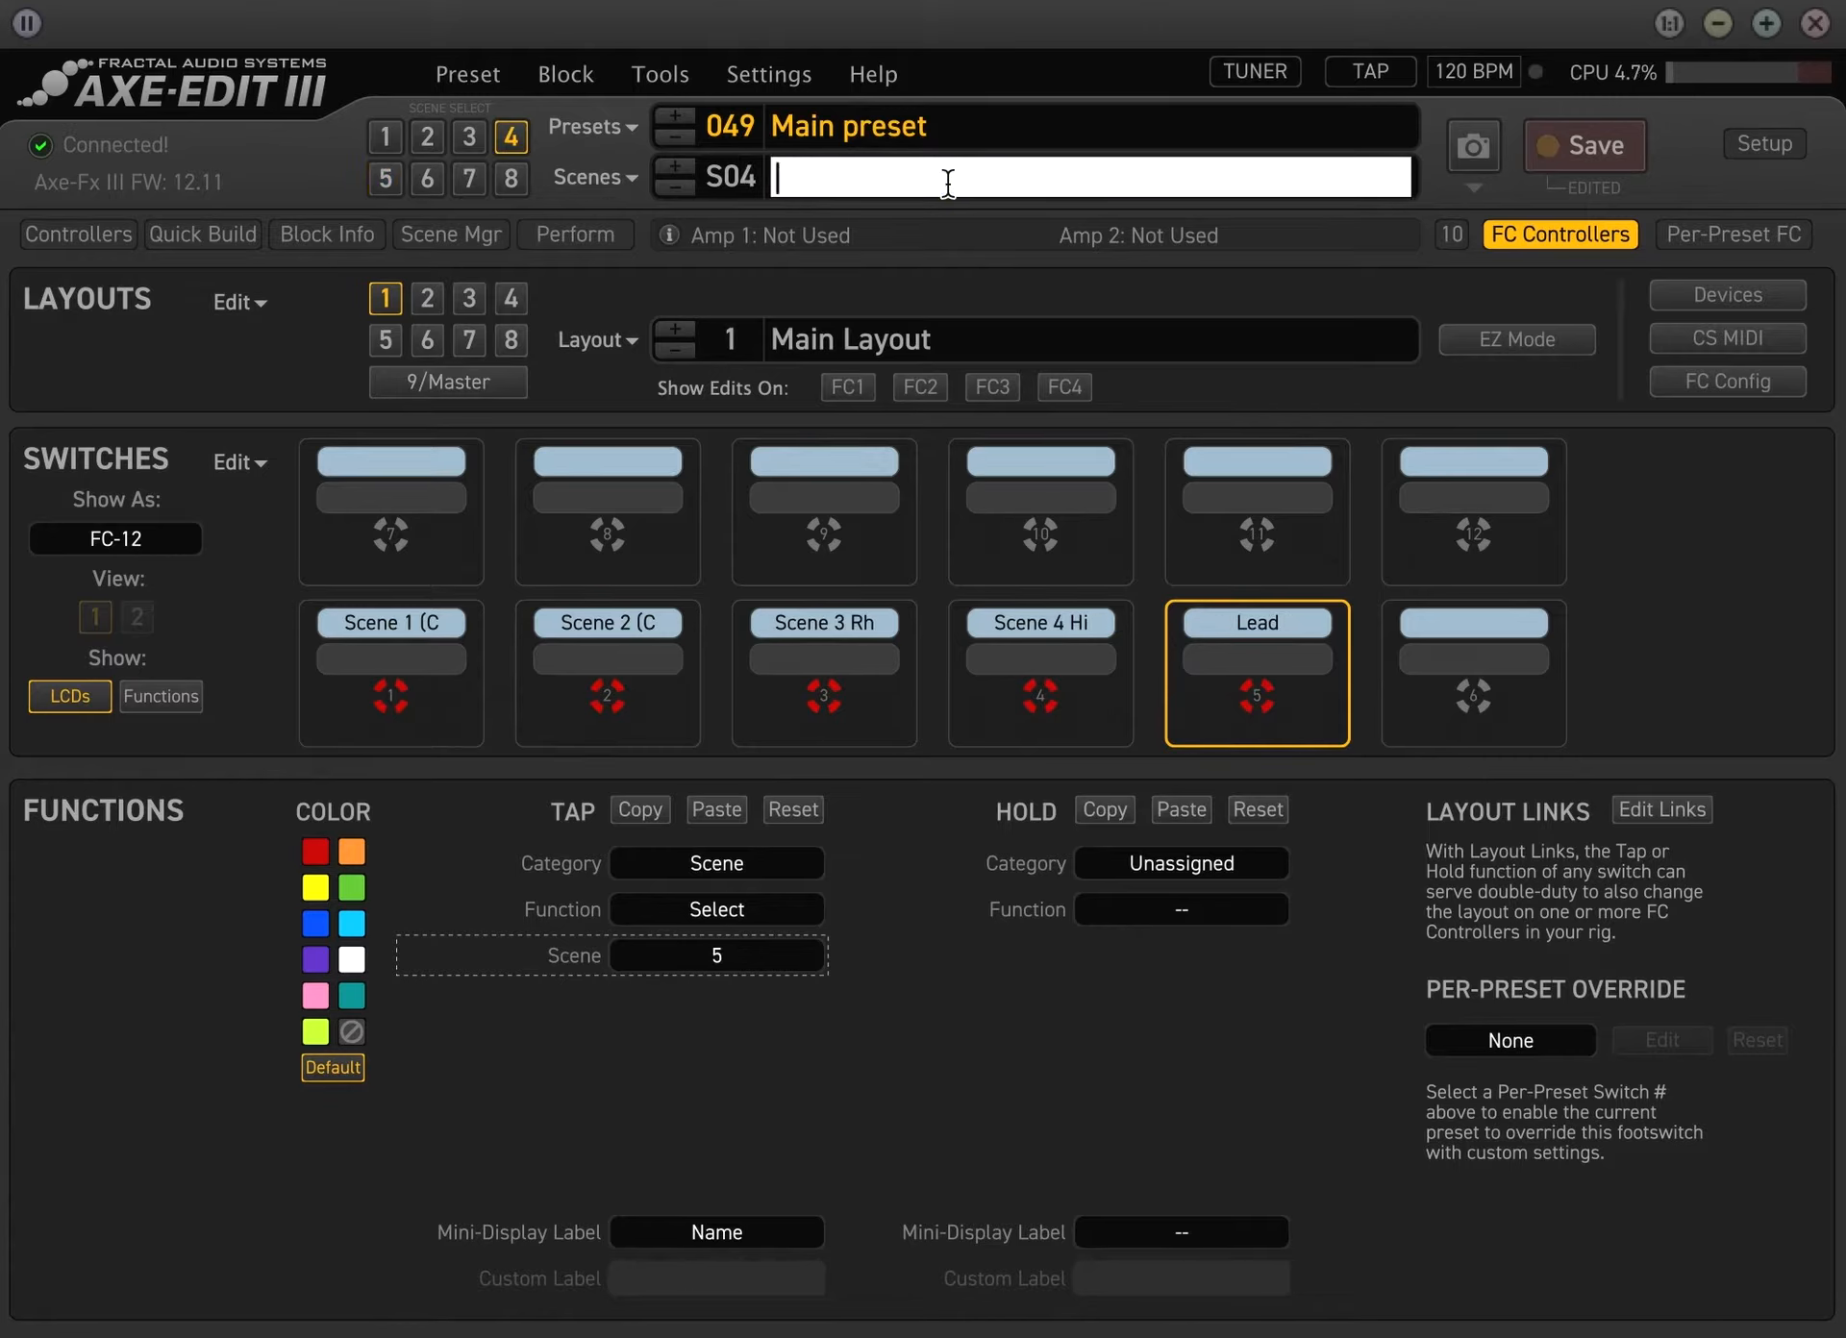
type("High Gain")
key("Return")
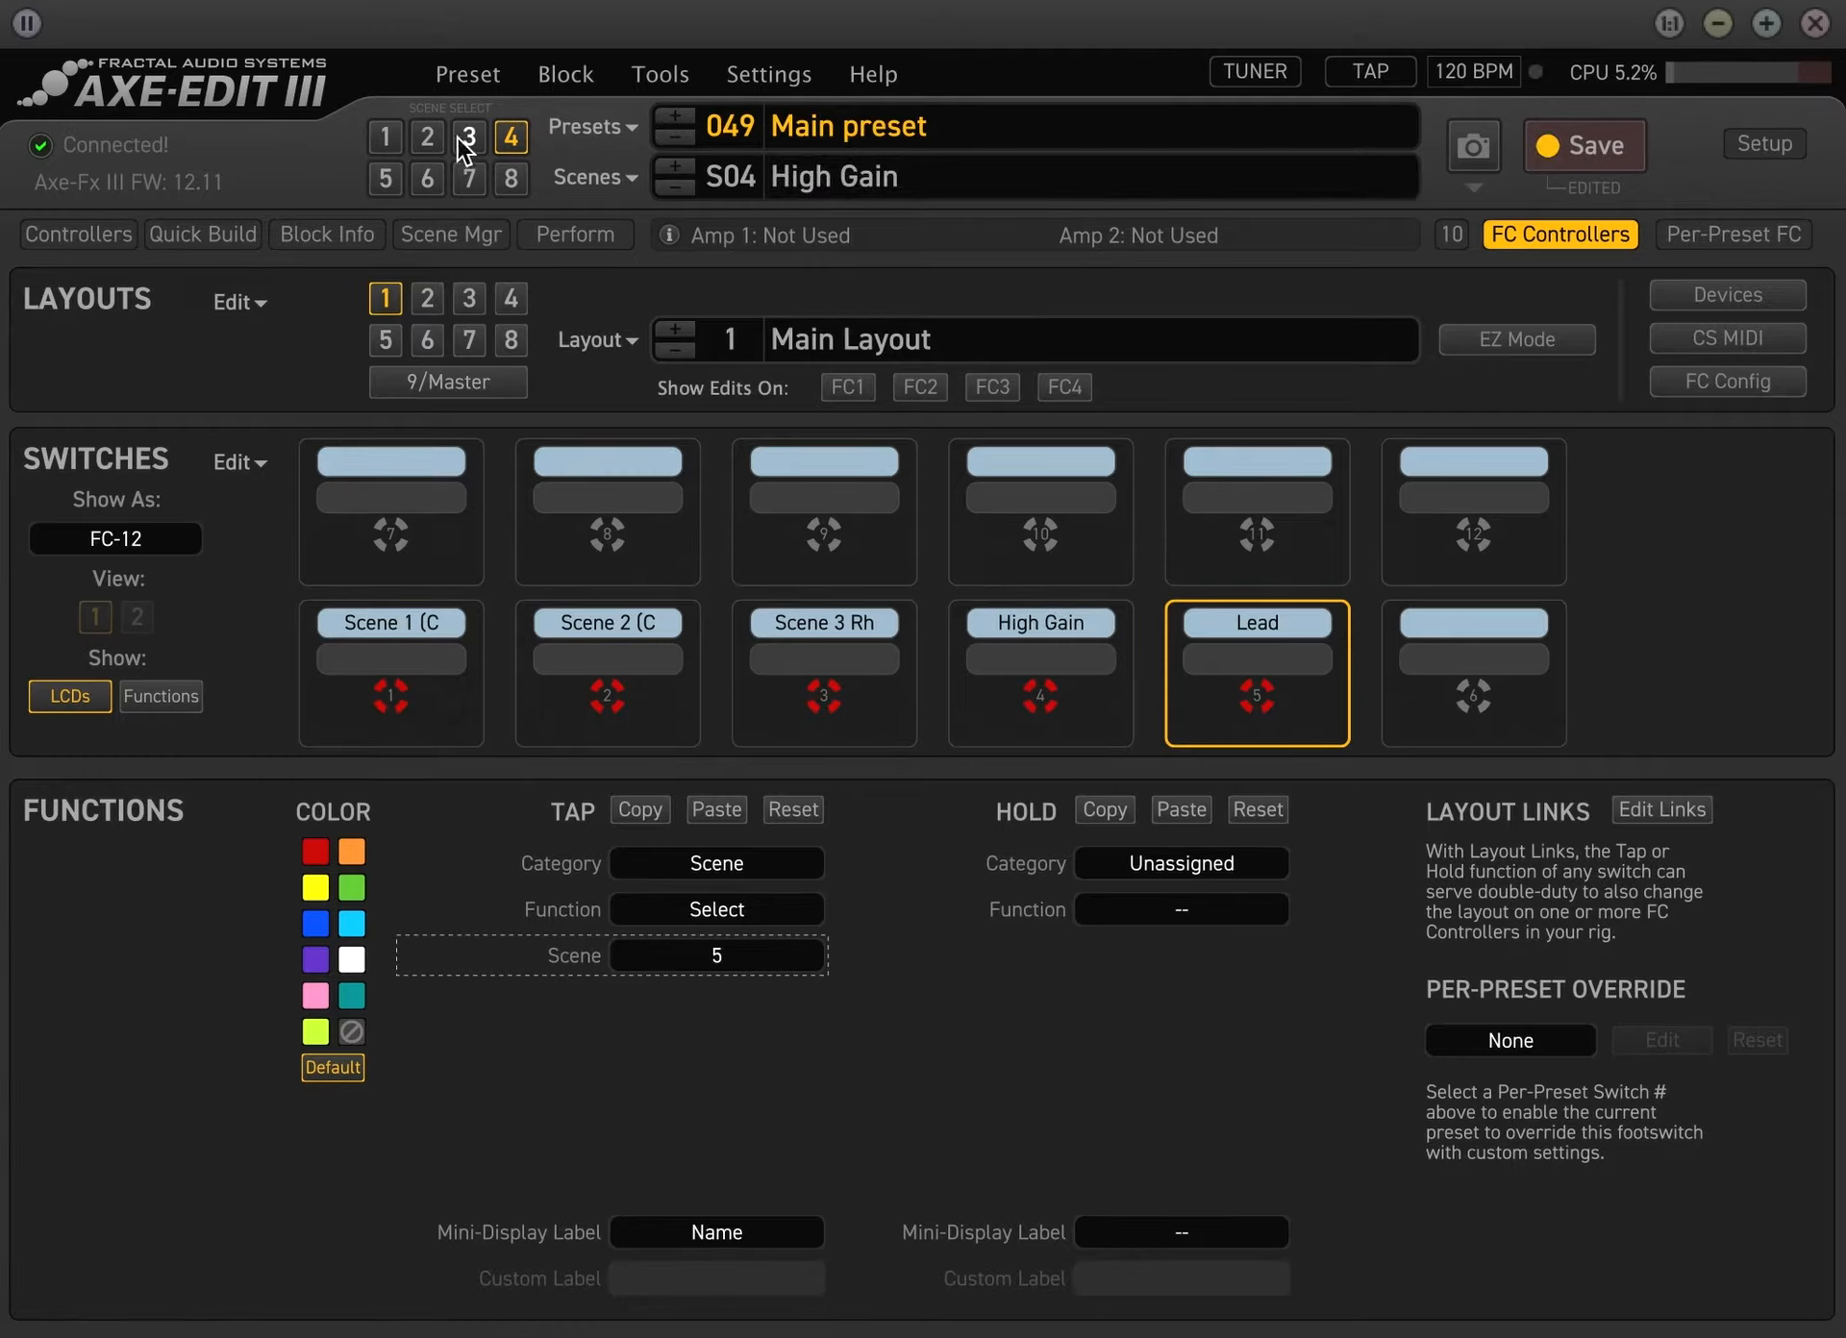
Switch to scene 3 and rename it Rhythm
left_click(463, 137)
double_click(973, 177)
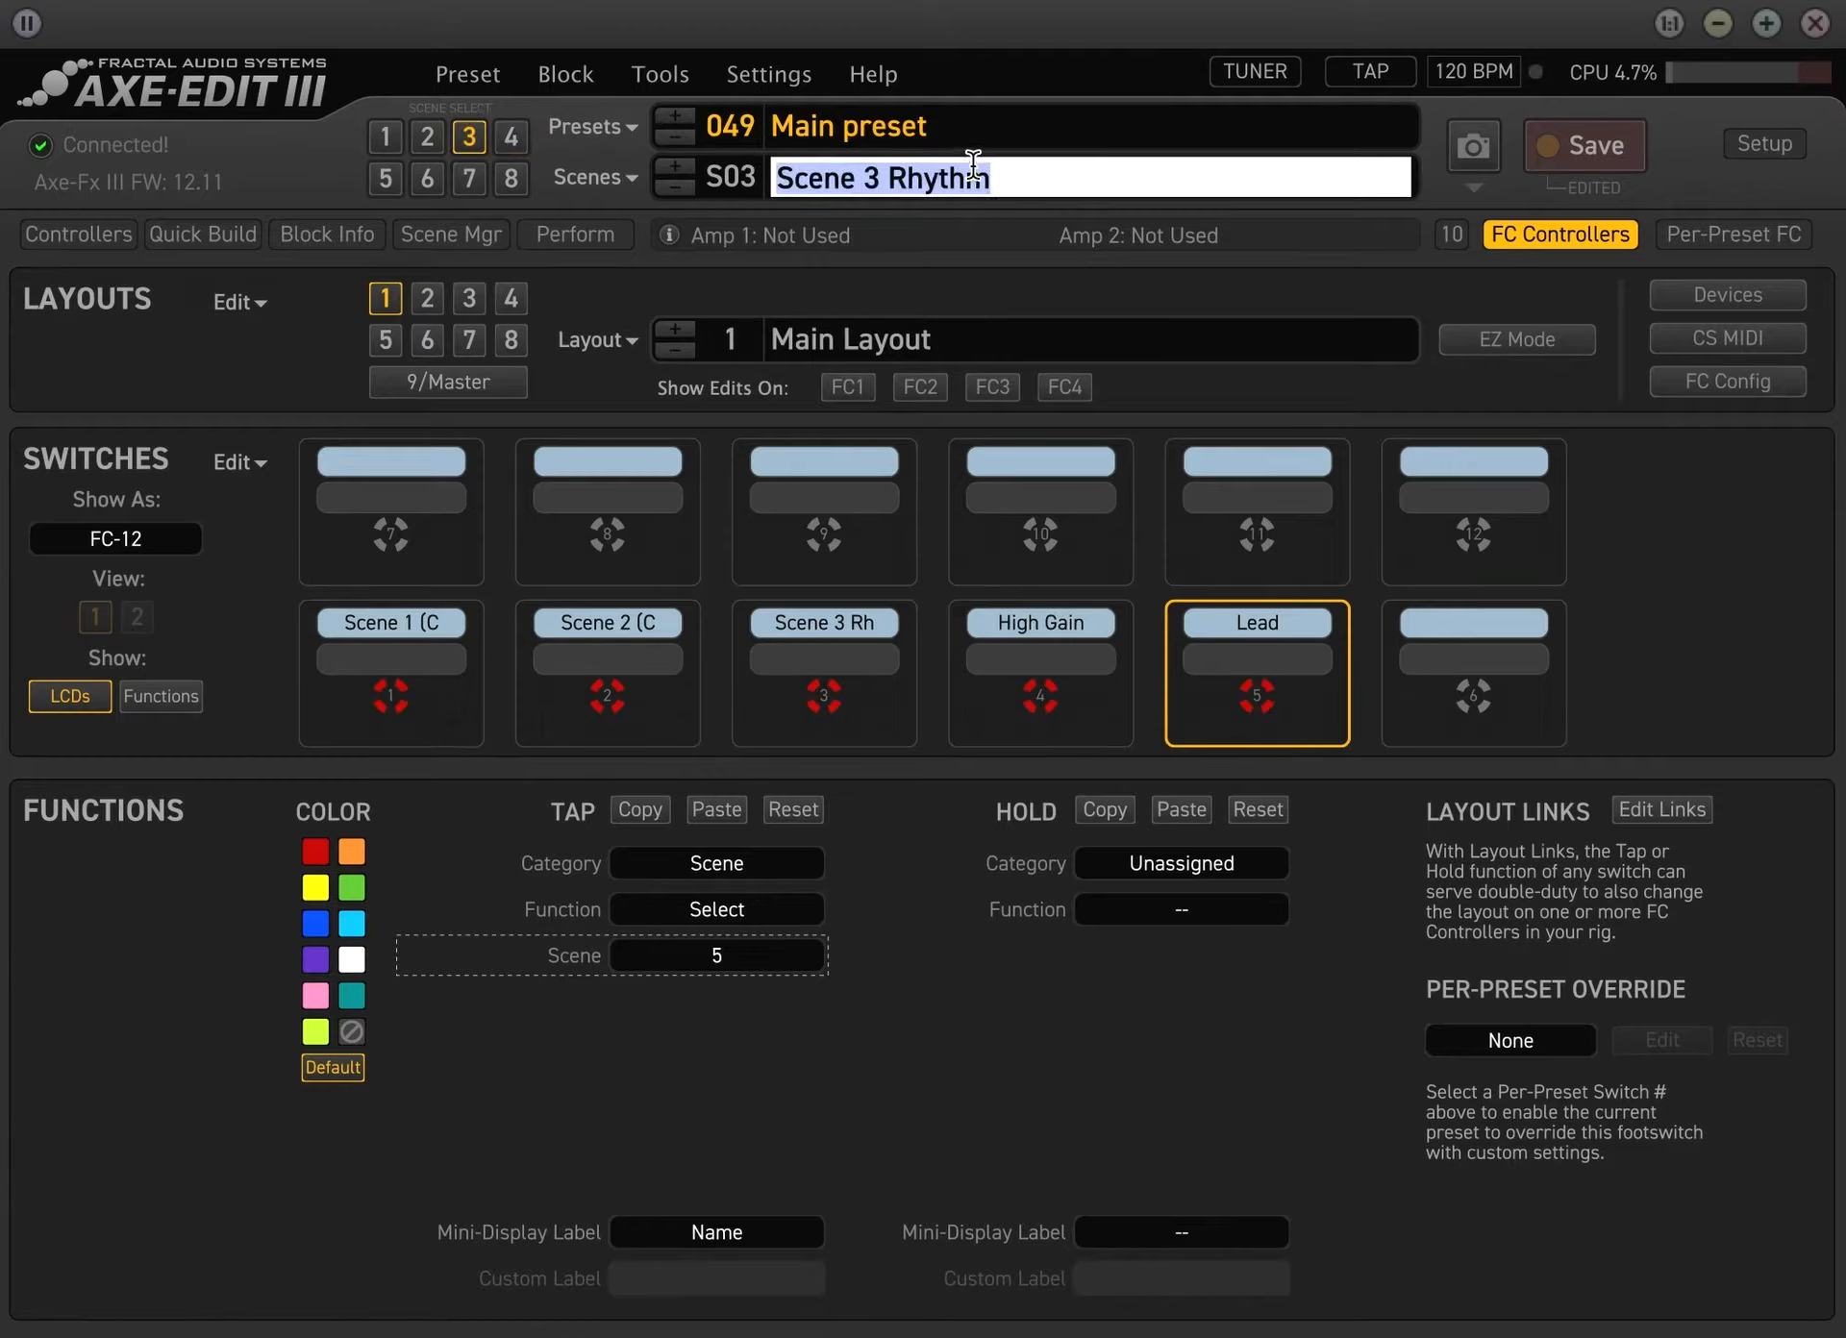
type("Scen")
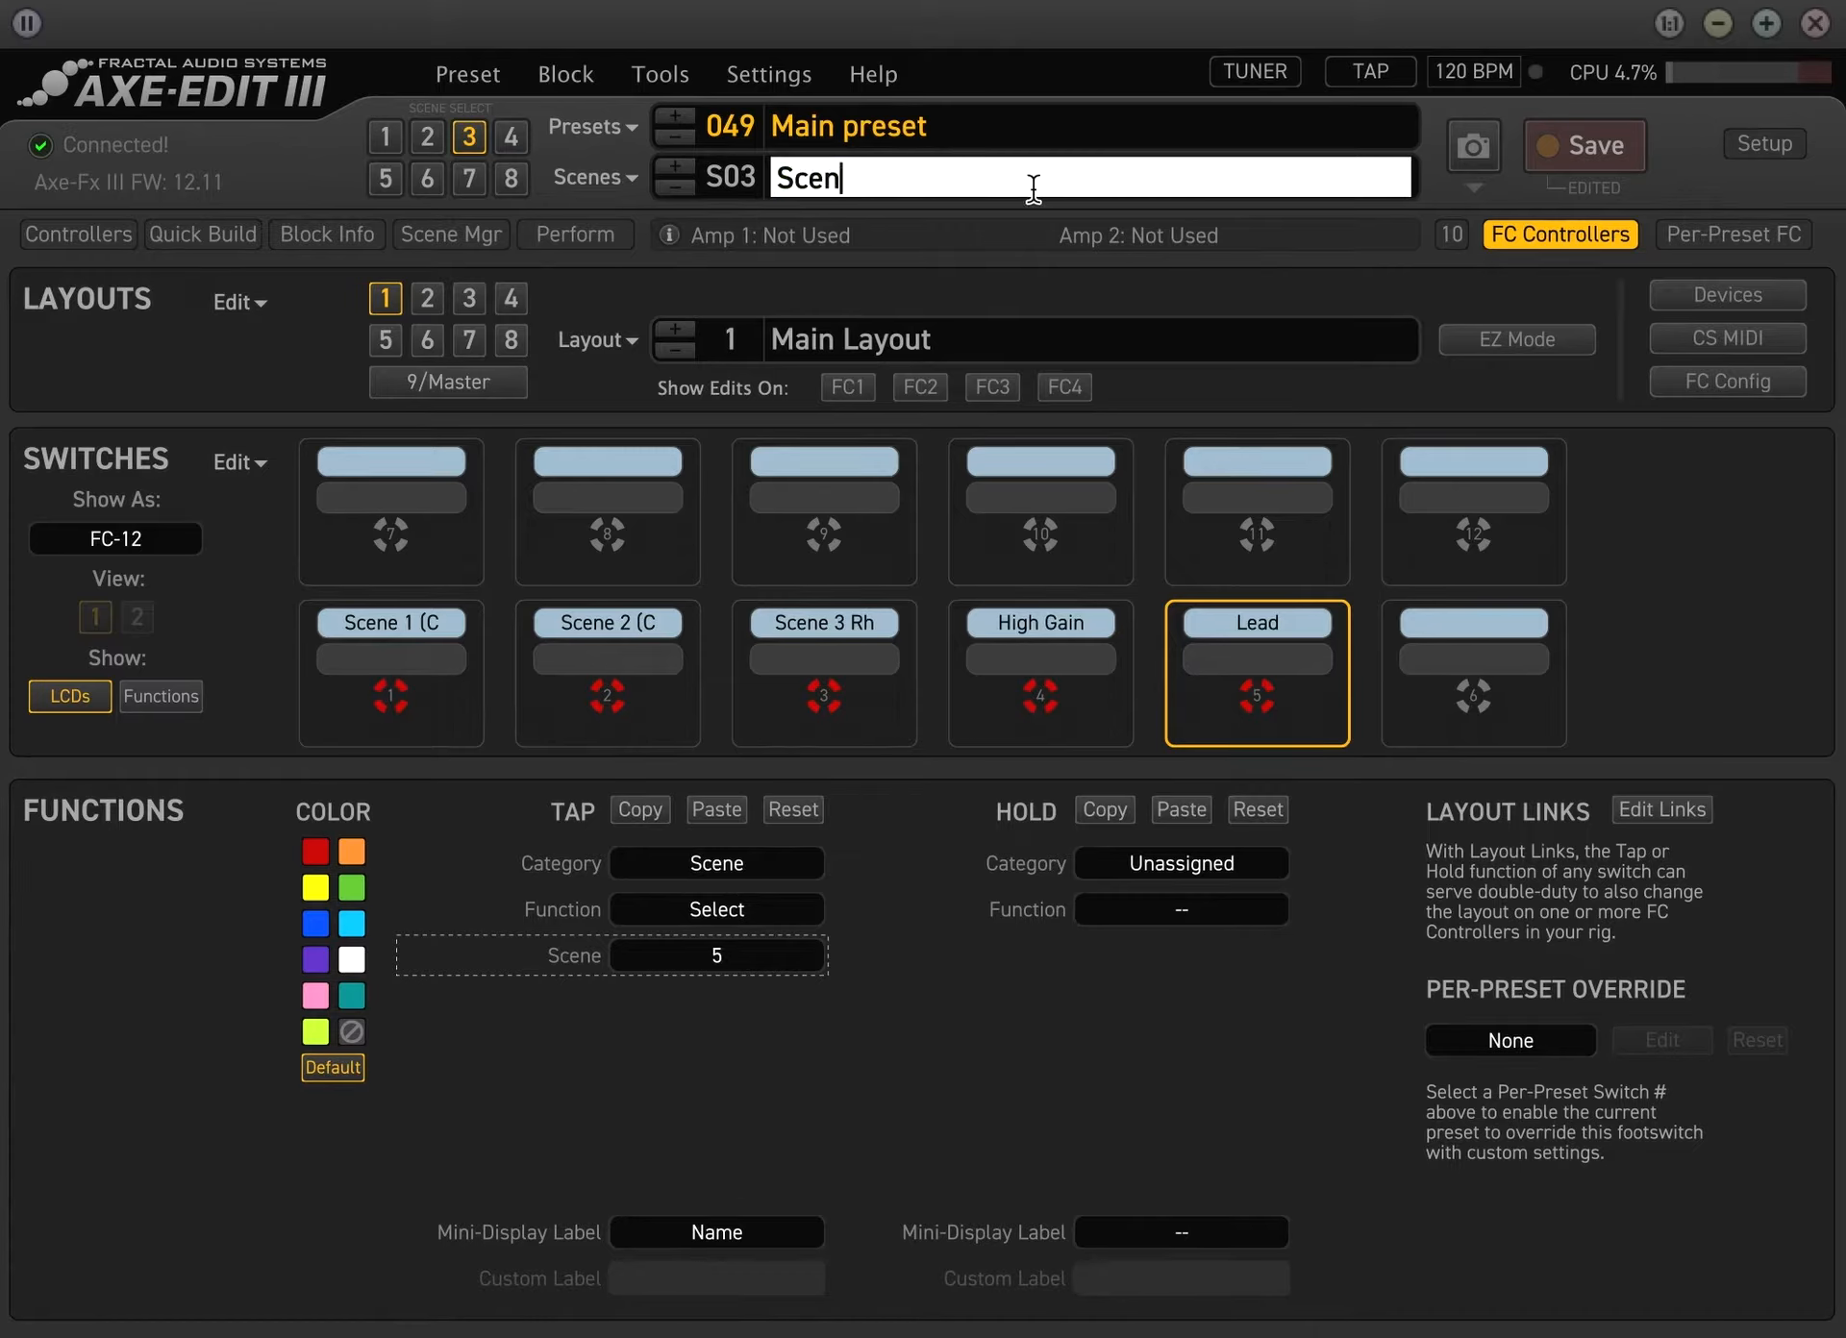
type("e")
key("BackSpace")
key("ctrl+a")
key("BackSpace")
type("Rhythm")
key("Return")
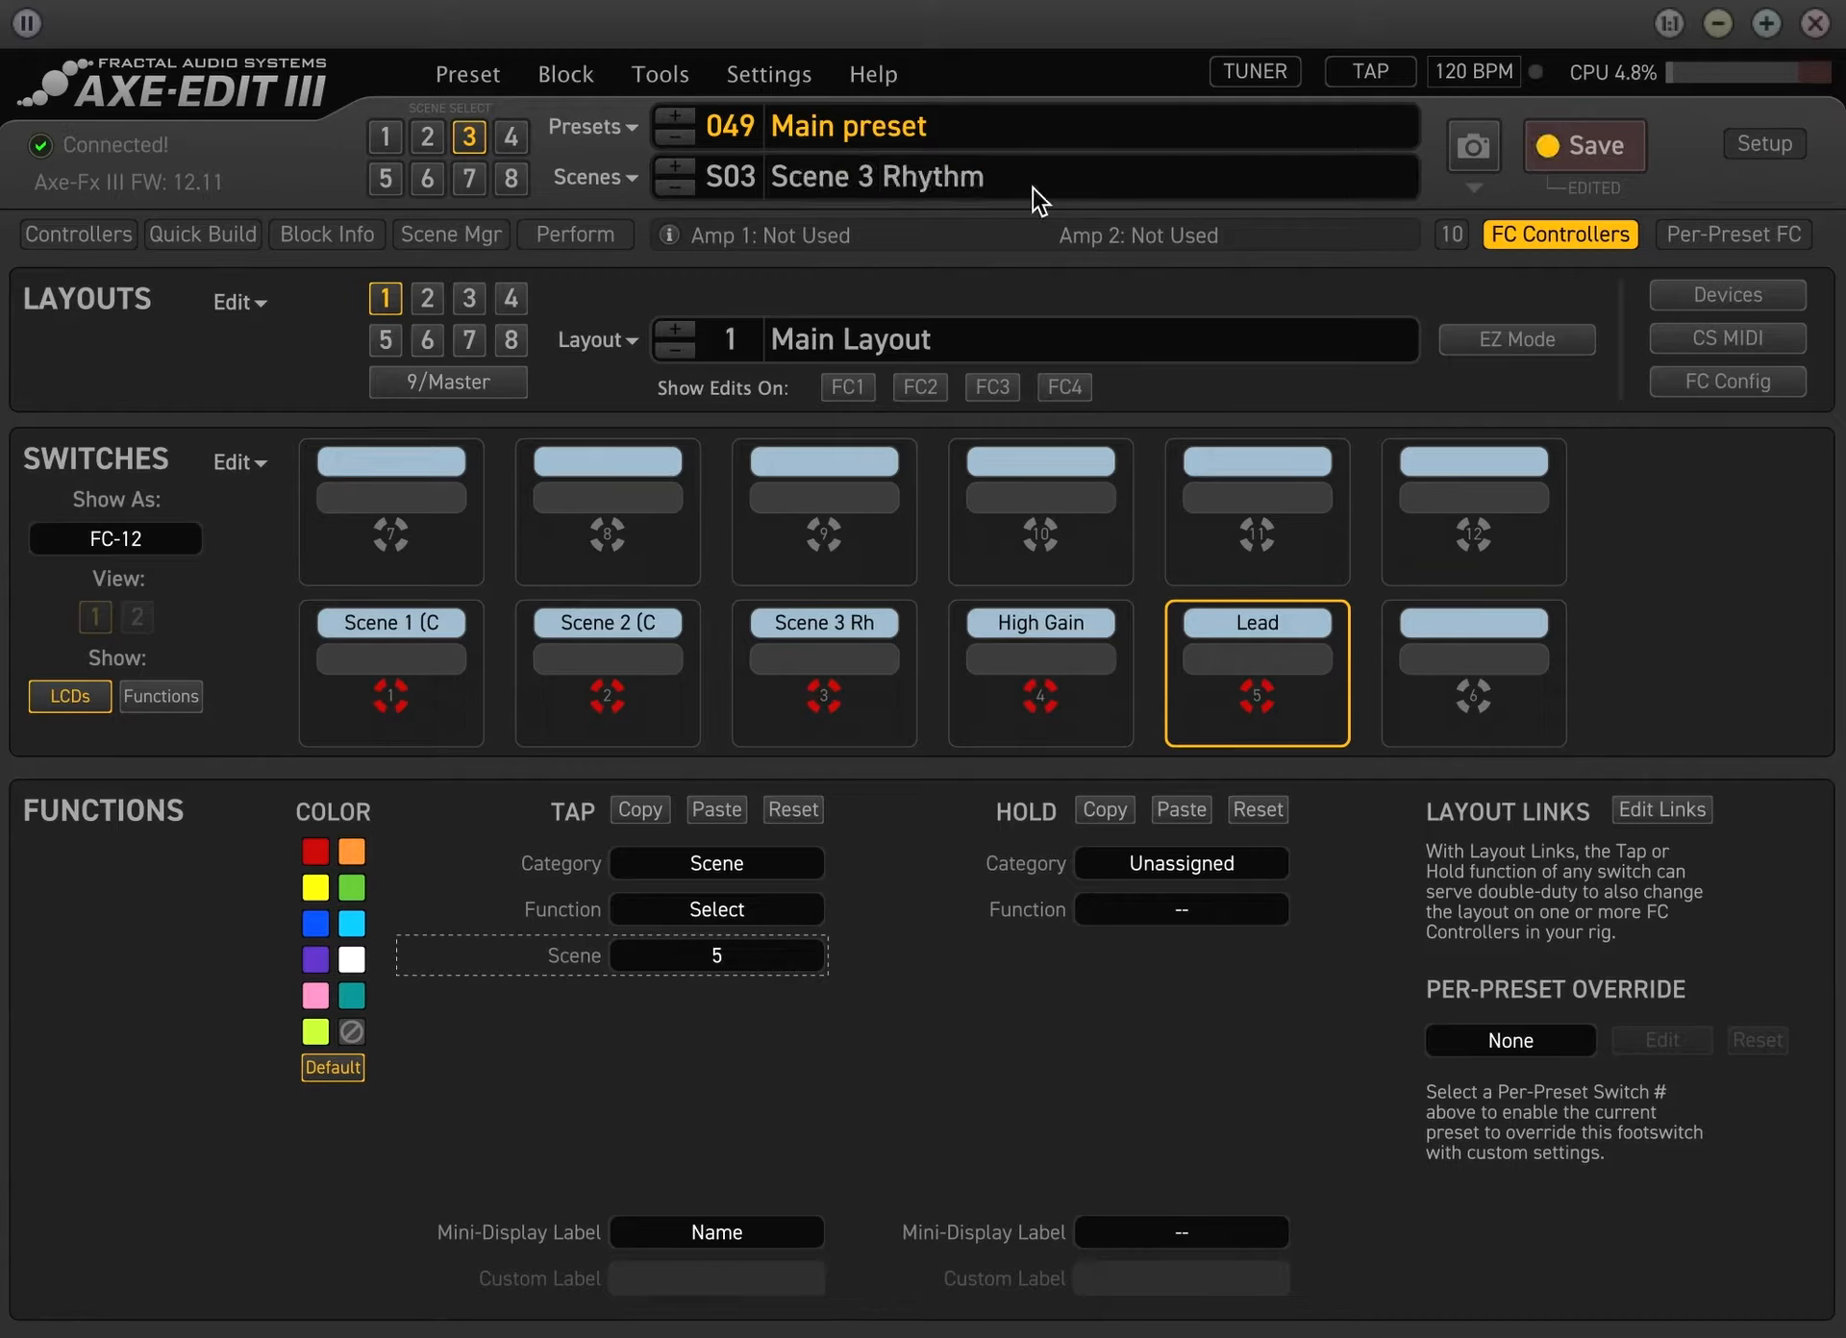
Switch to scene 2 and rename it Crunch
double_click(973, 166)
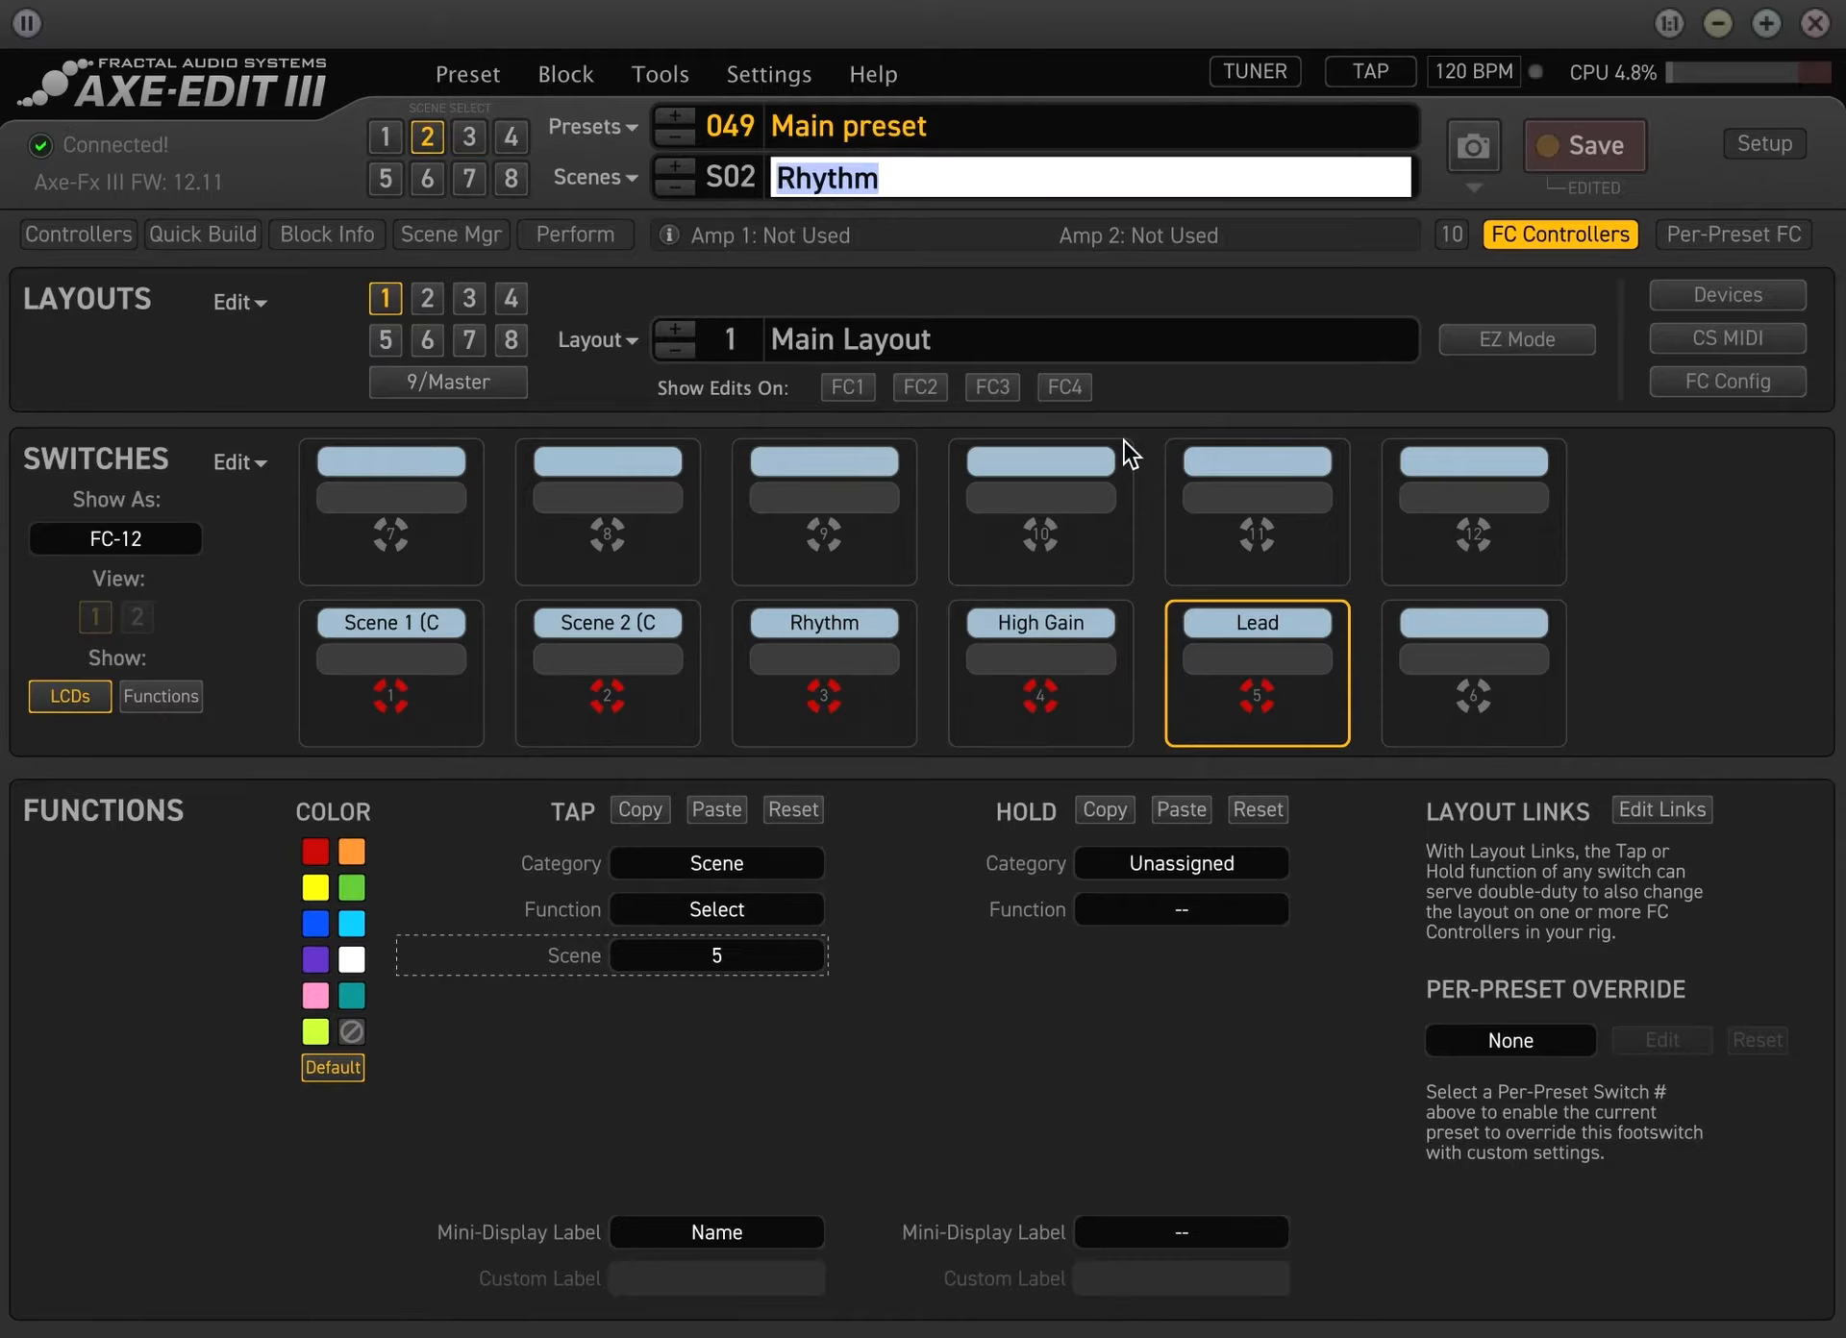
type("Cr")
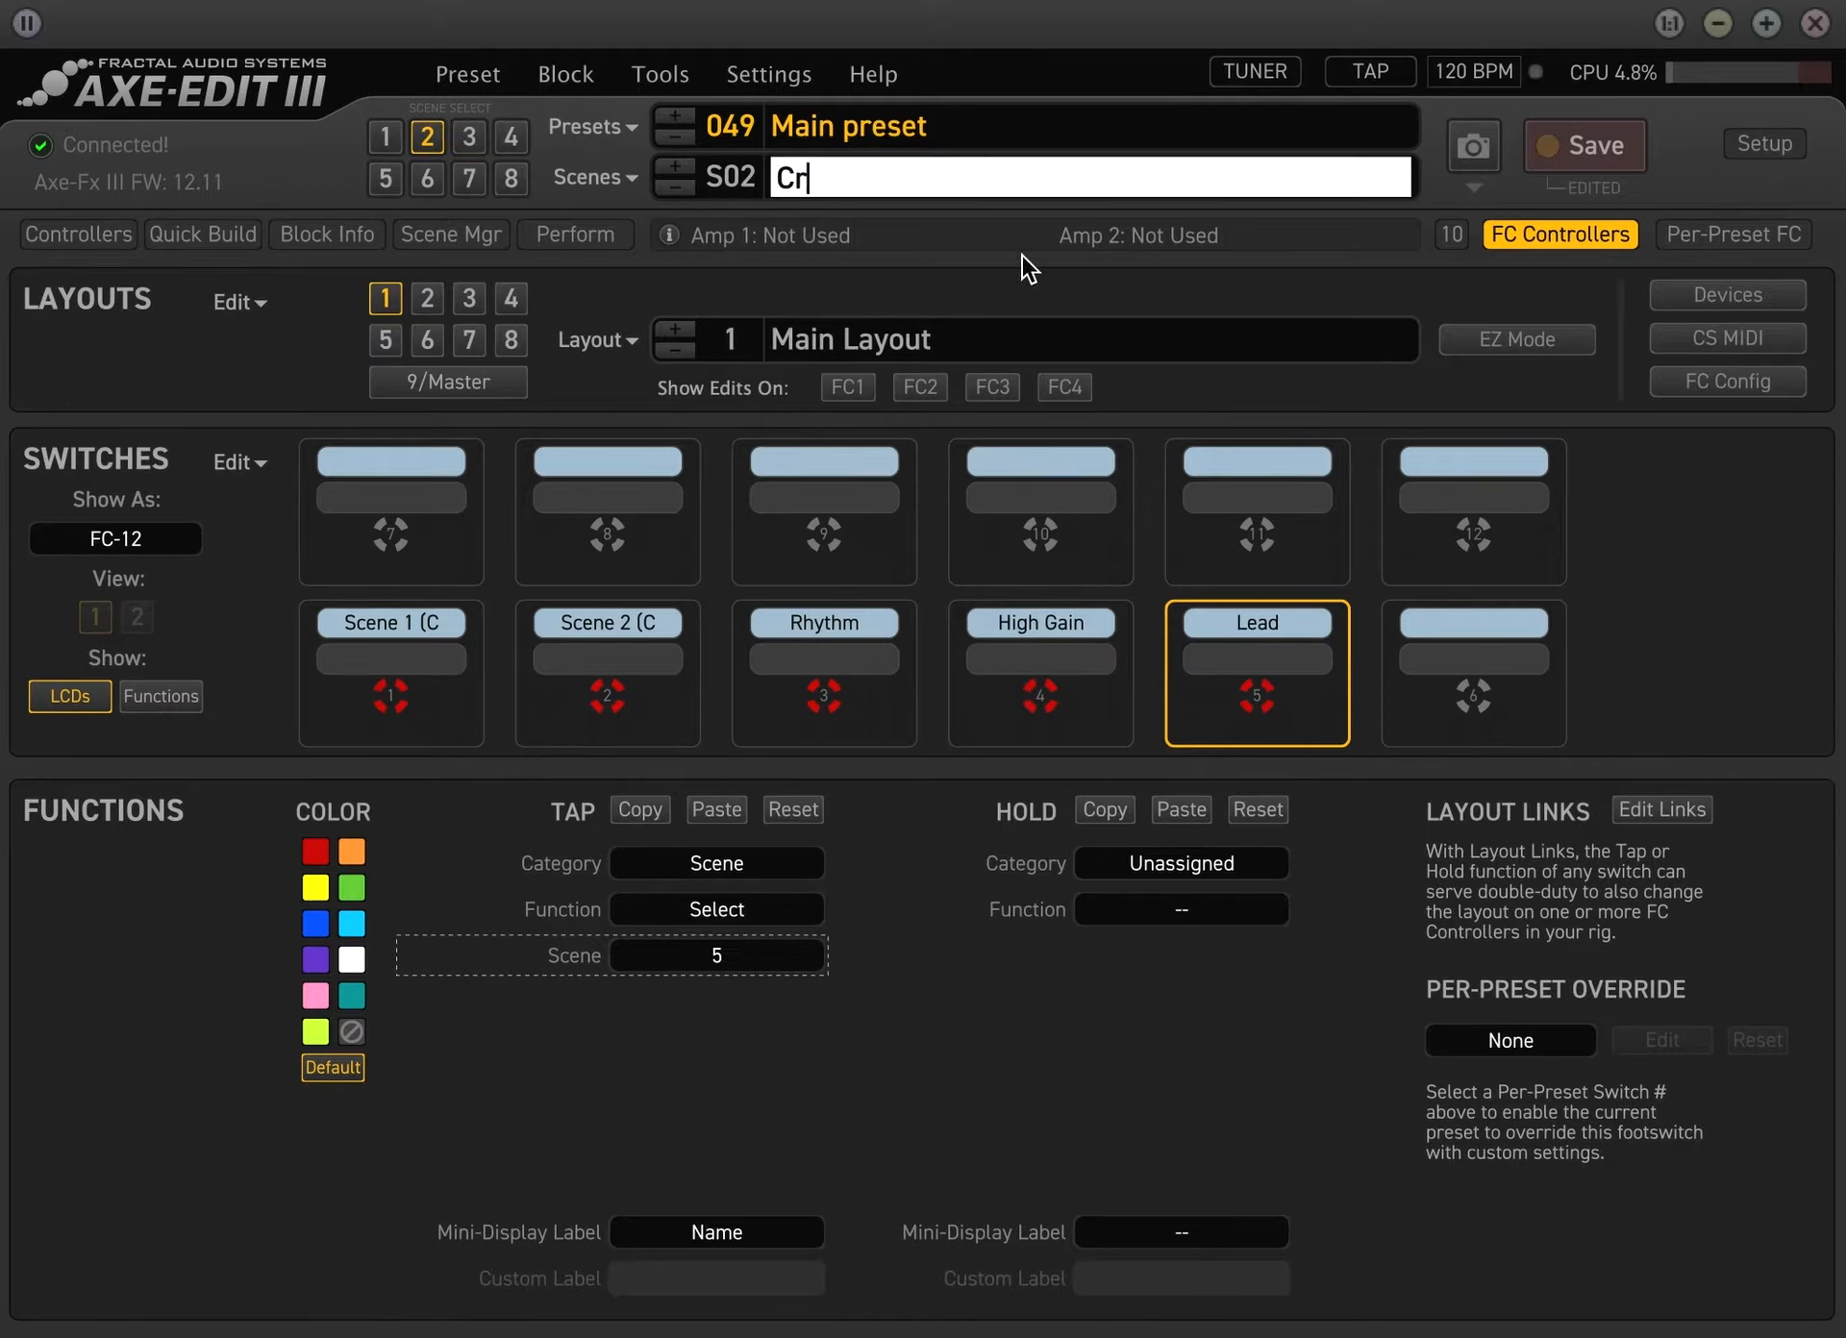
type("unch")
key("Return")
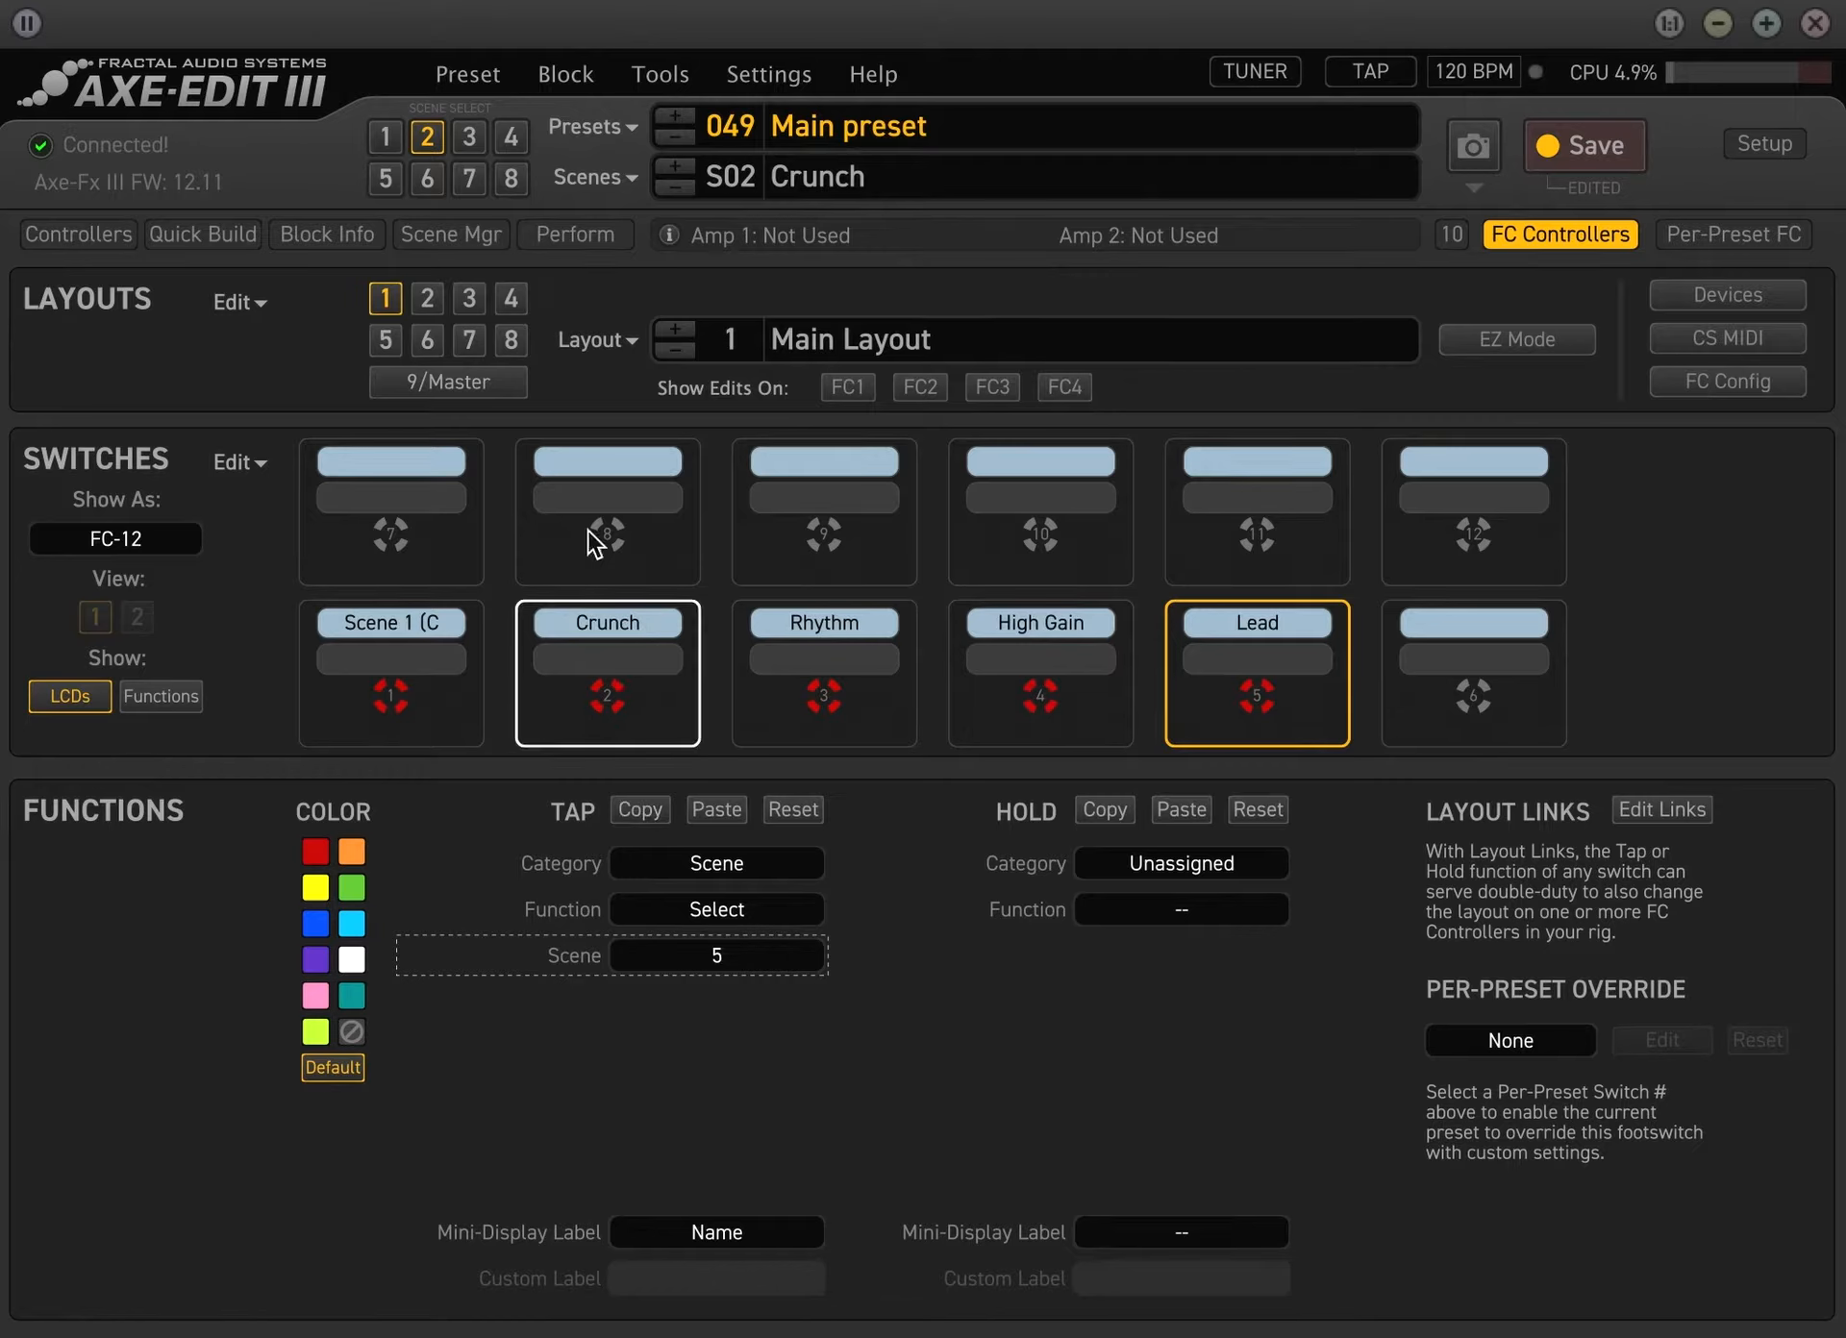
Switch to scene 1, rename it Clean, and save the preset
left_click(385, 131)
double_click(885, 175)
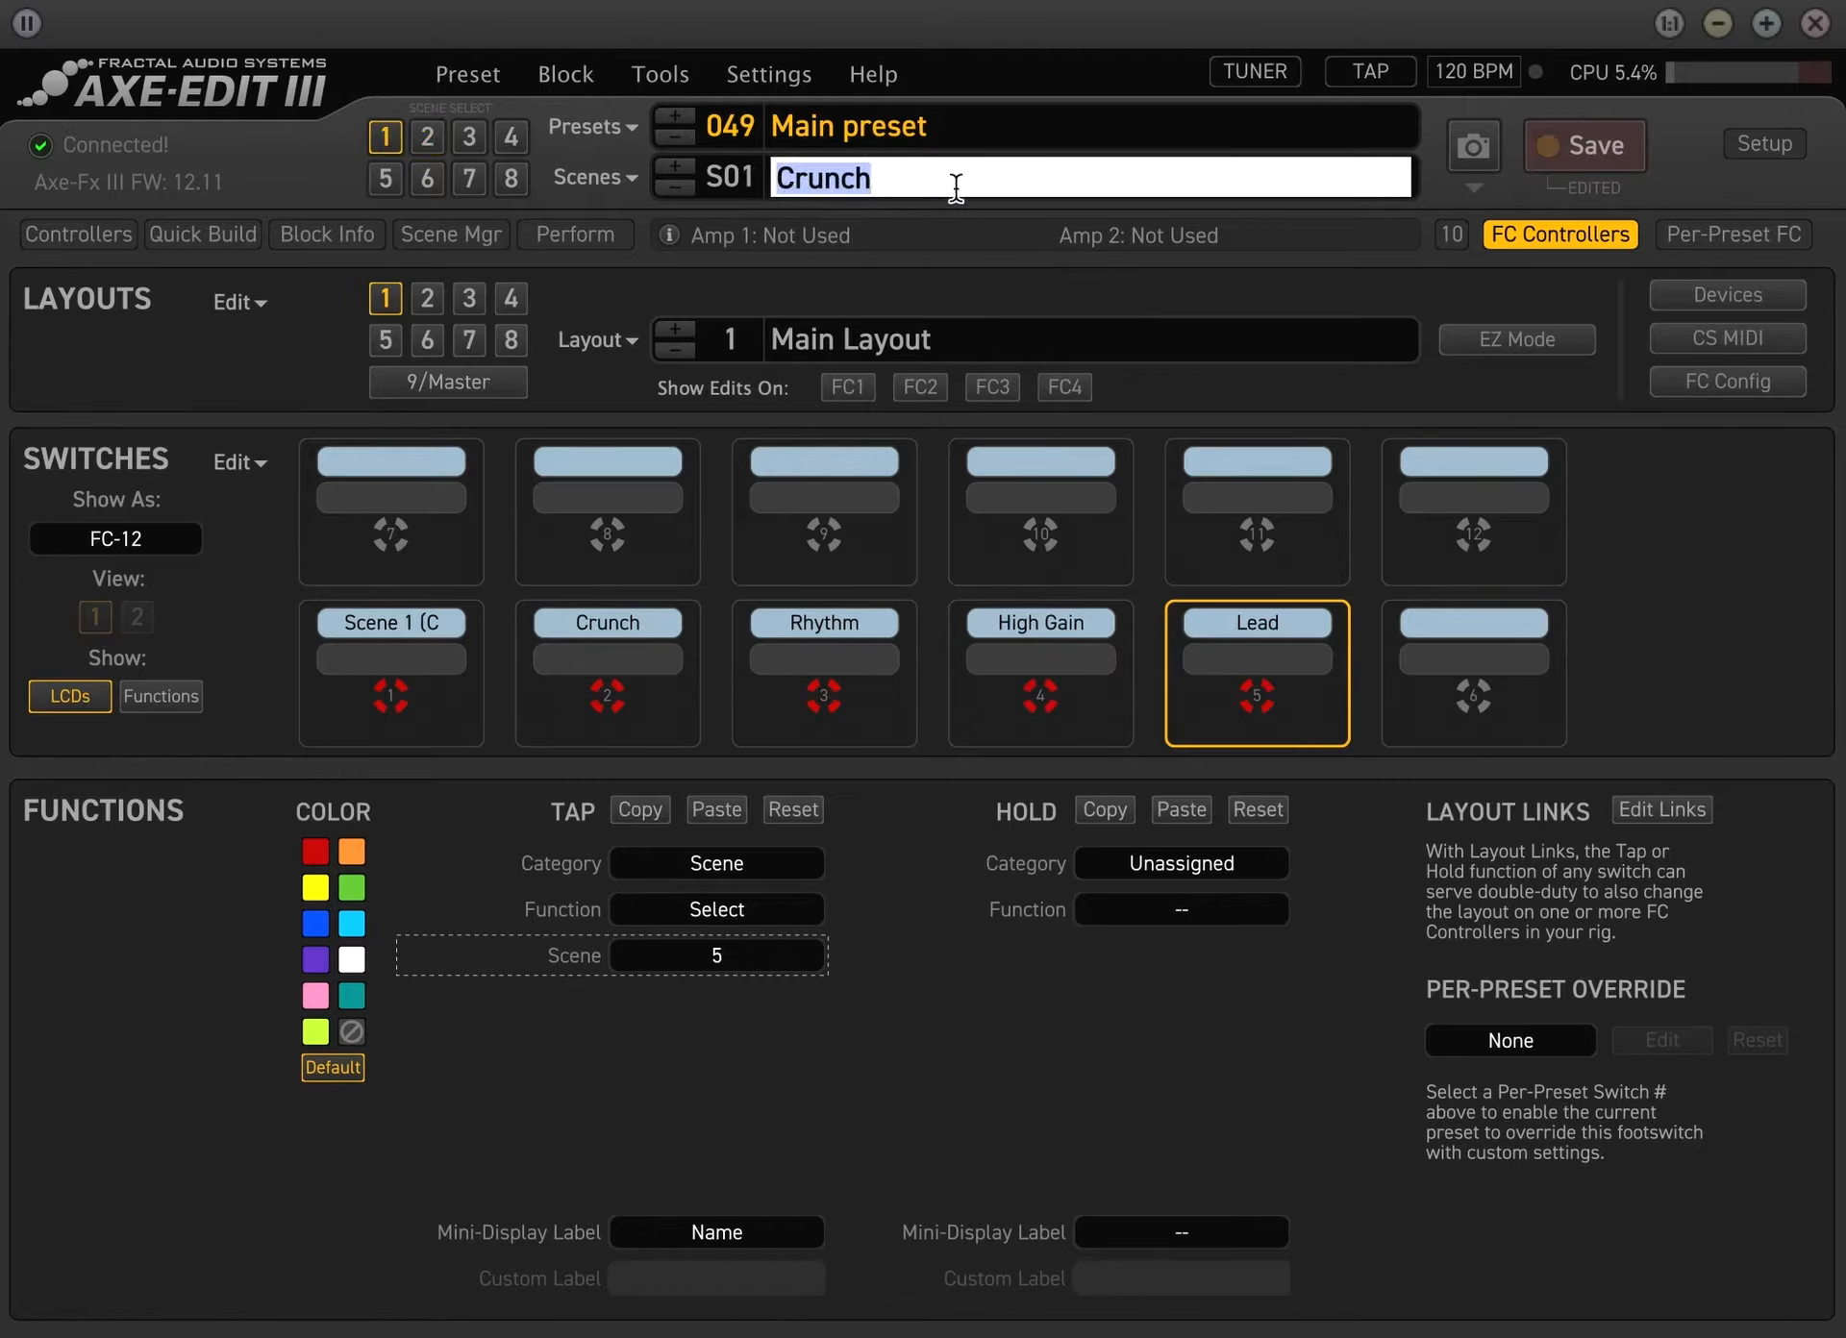
type("Clean")
key("Return")
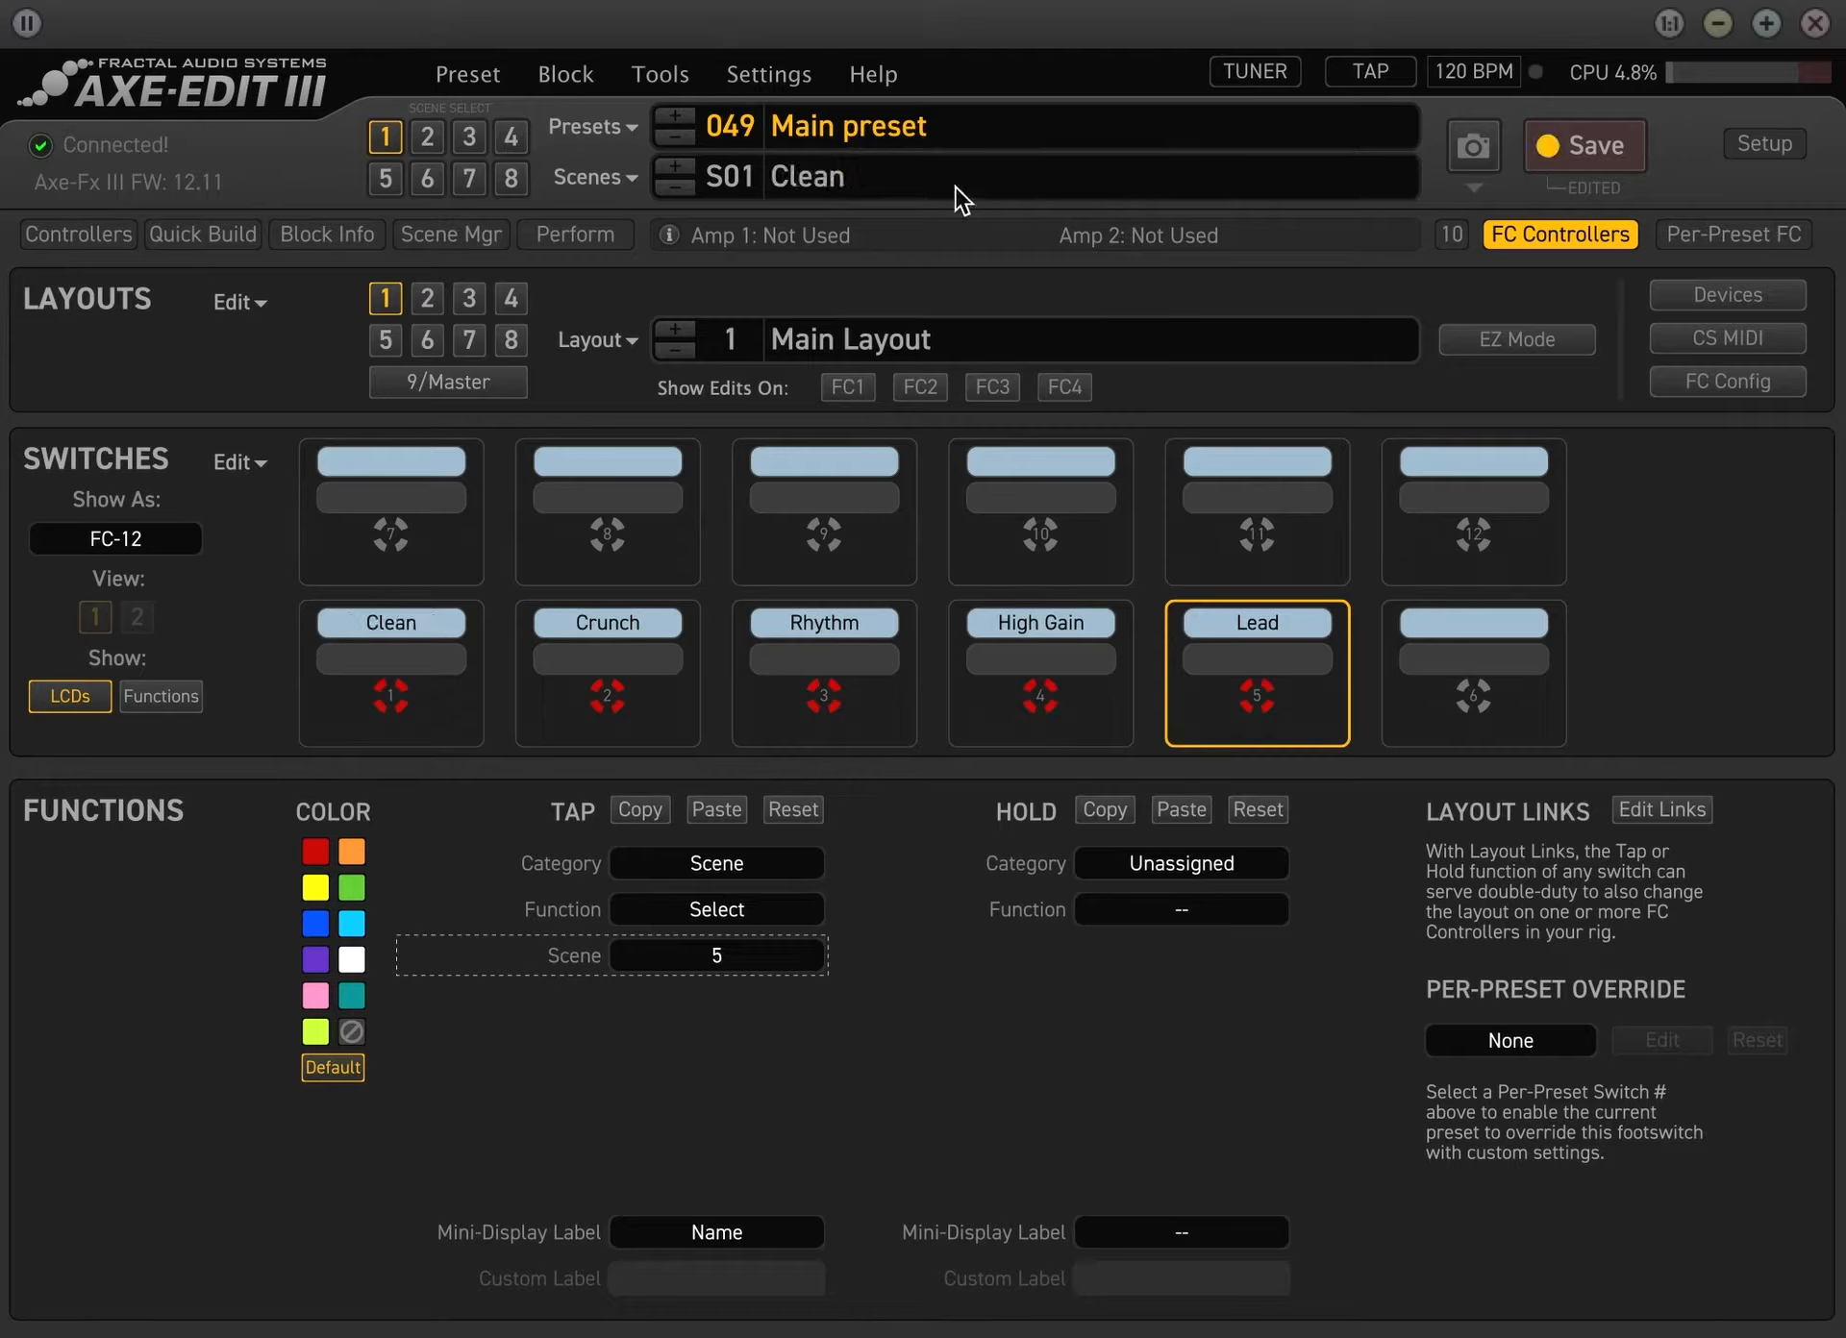
left_click(1588, 144)
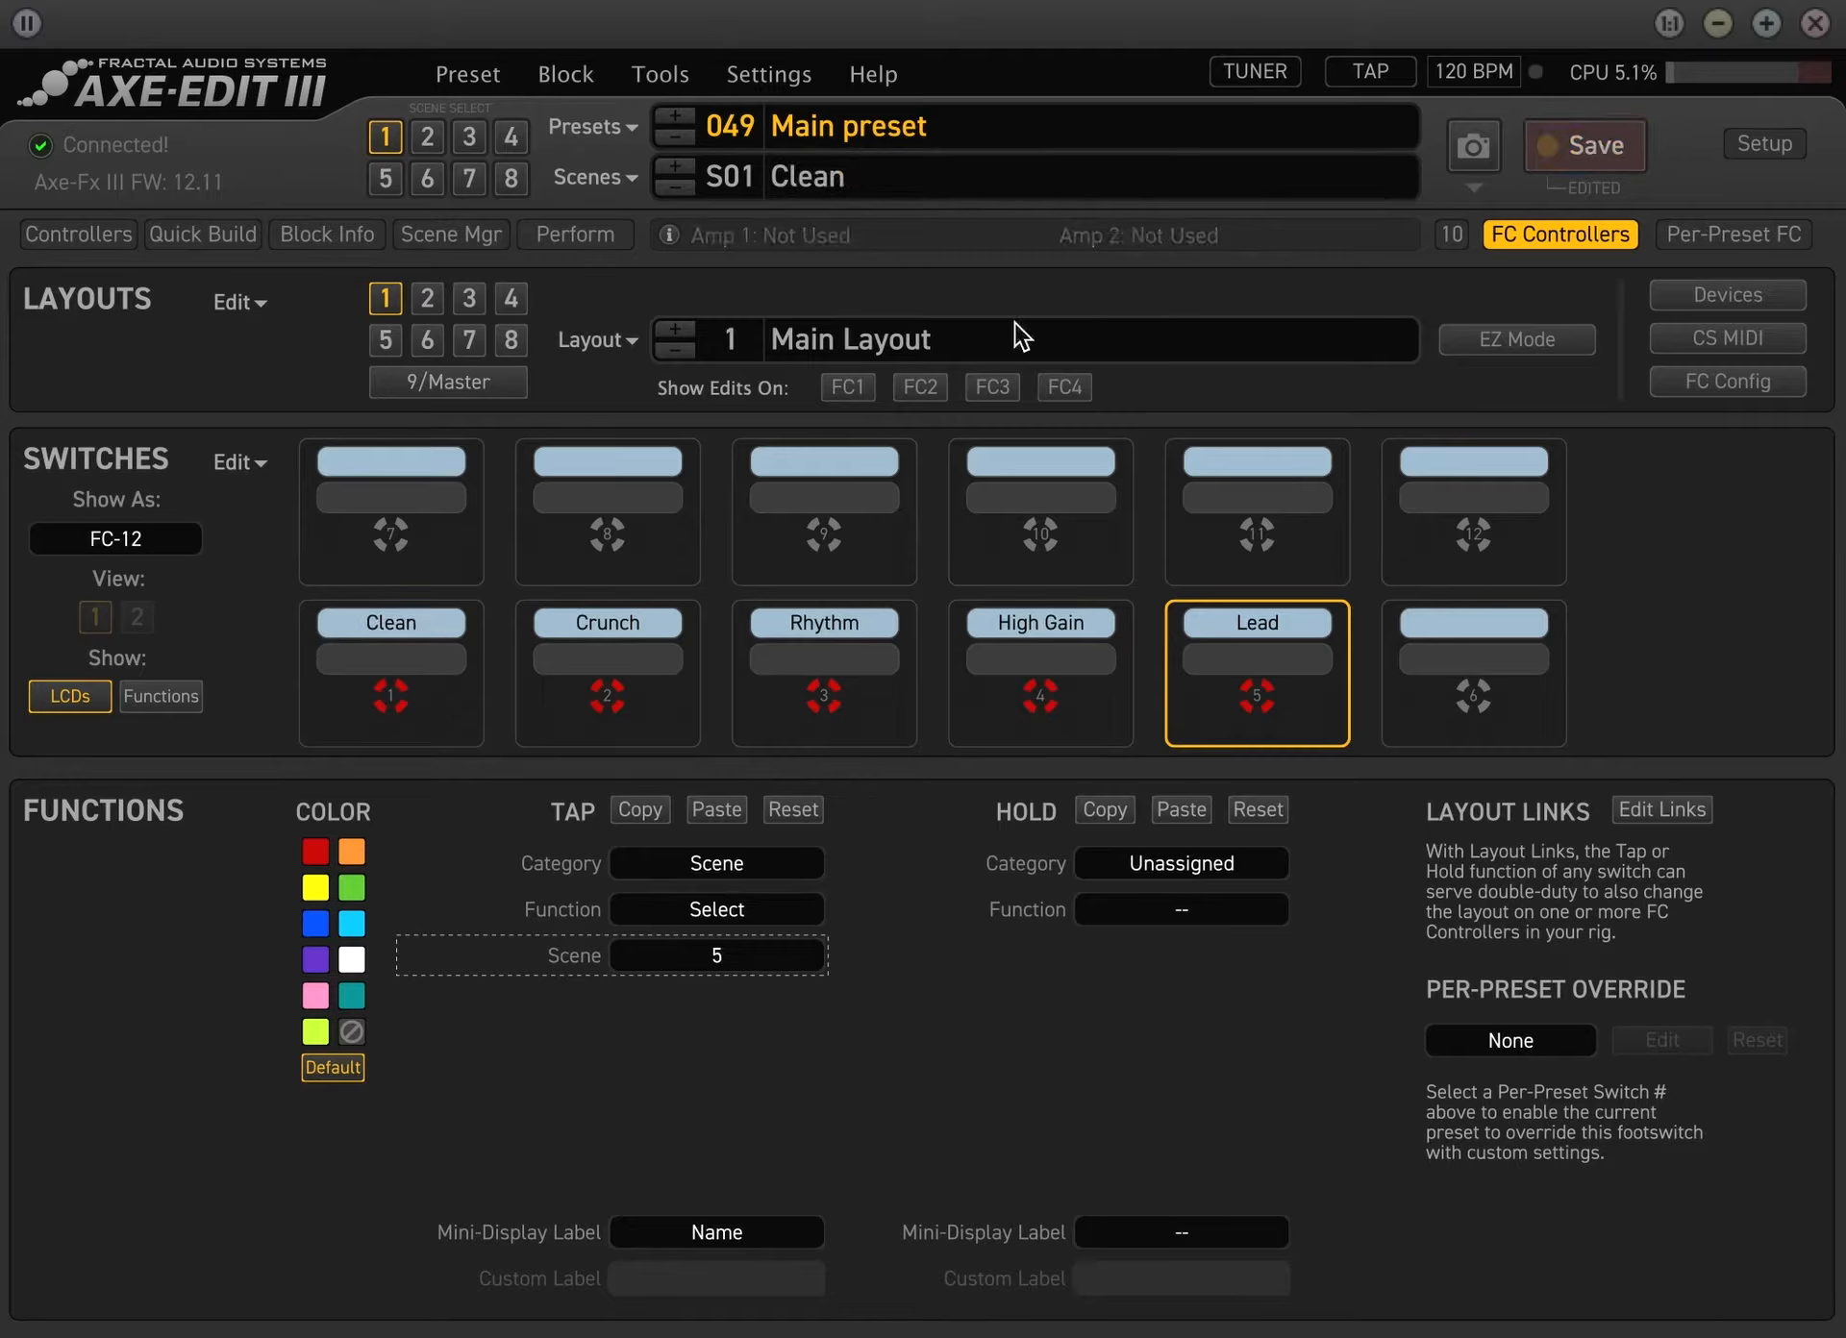
Check the tap settings of switches 1 to 4, ending on switch 1 with scene 1 active
left_click(382, 658)
left_click(663, 643)
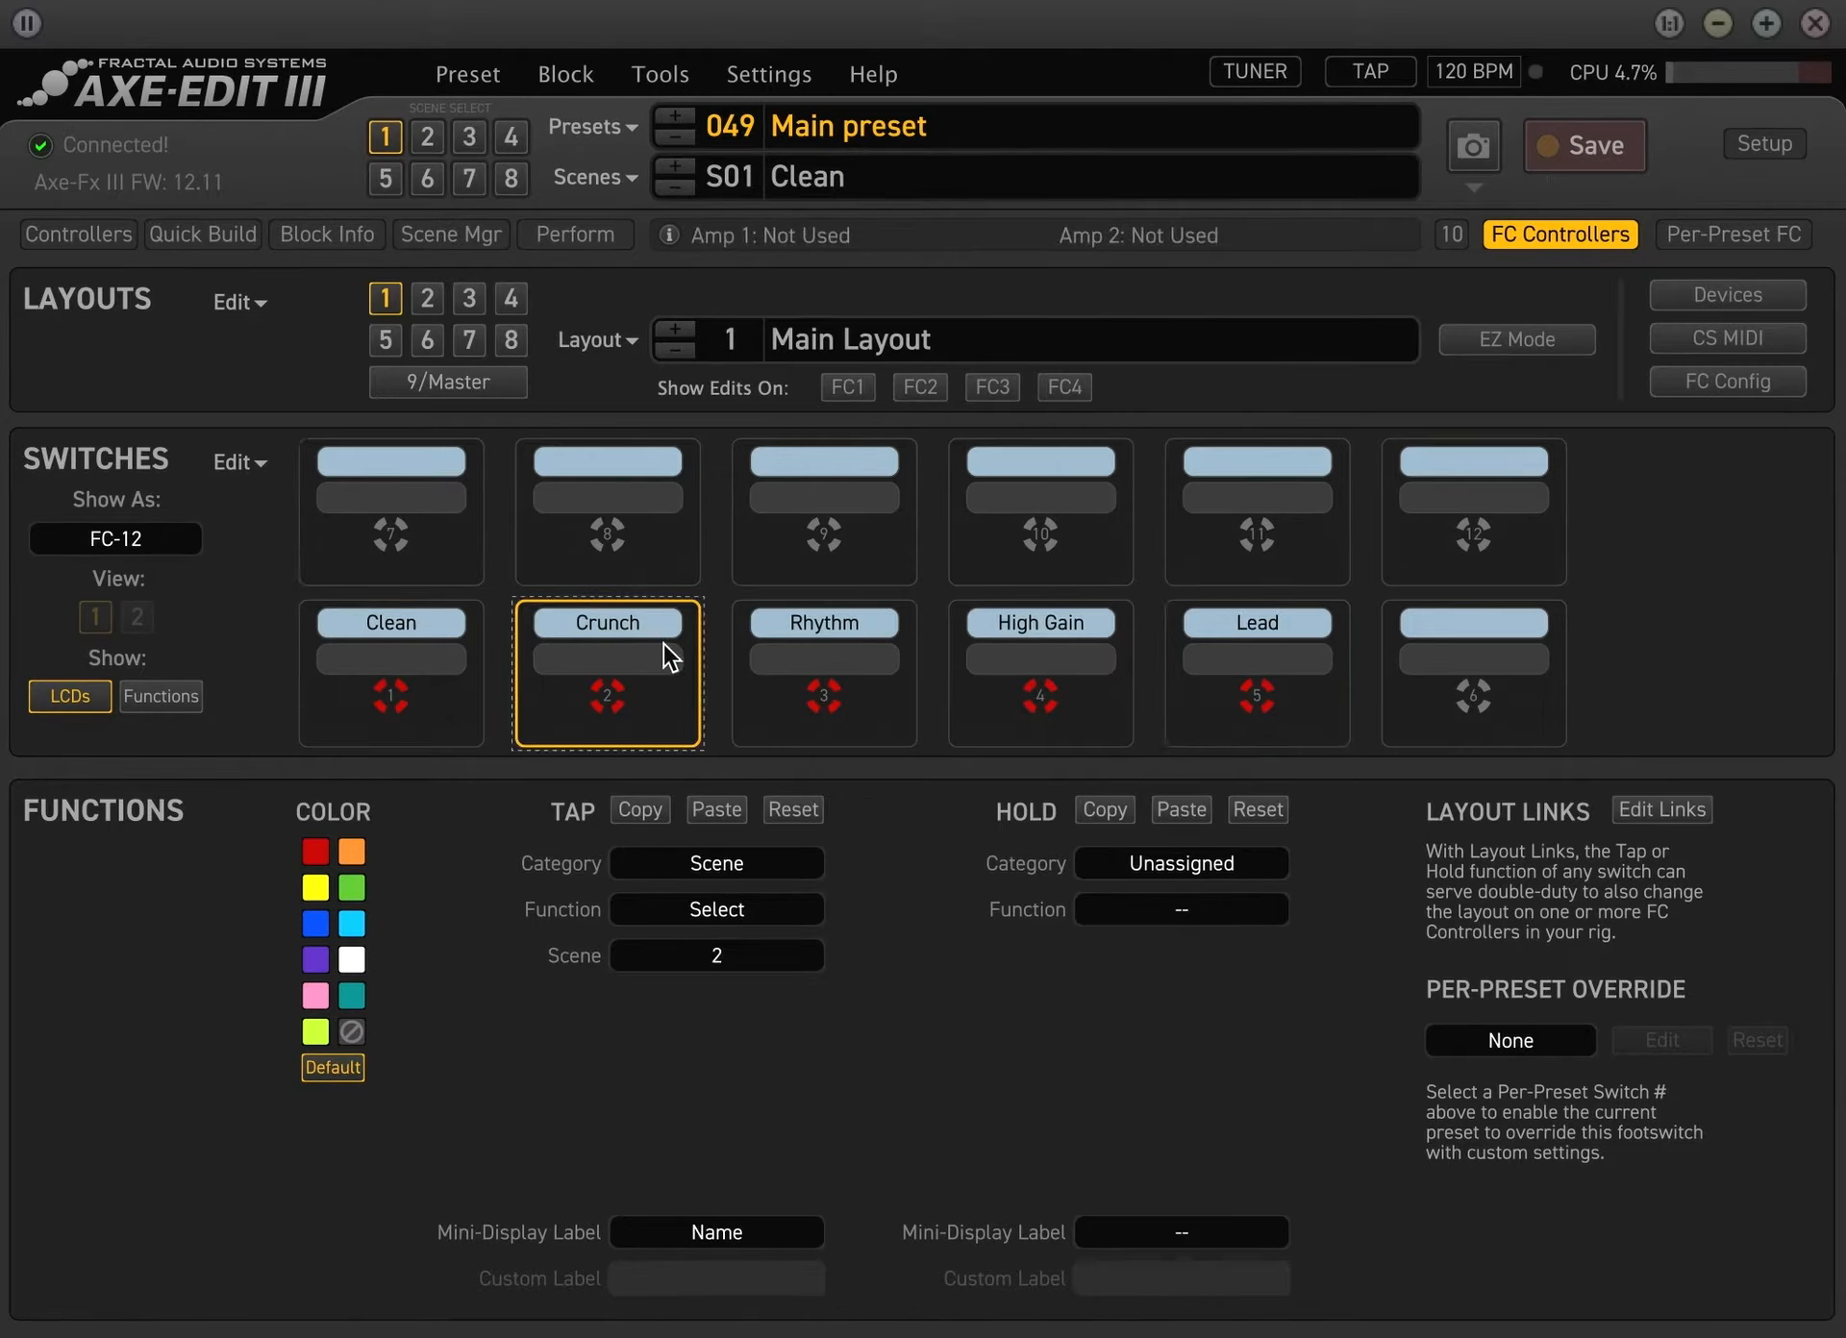
left_click(823, 628)
left_click(1059, 636)
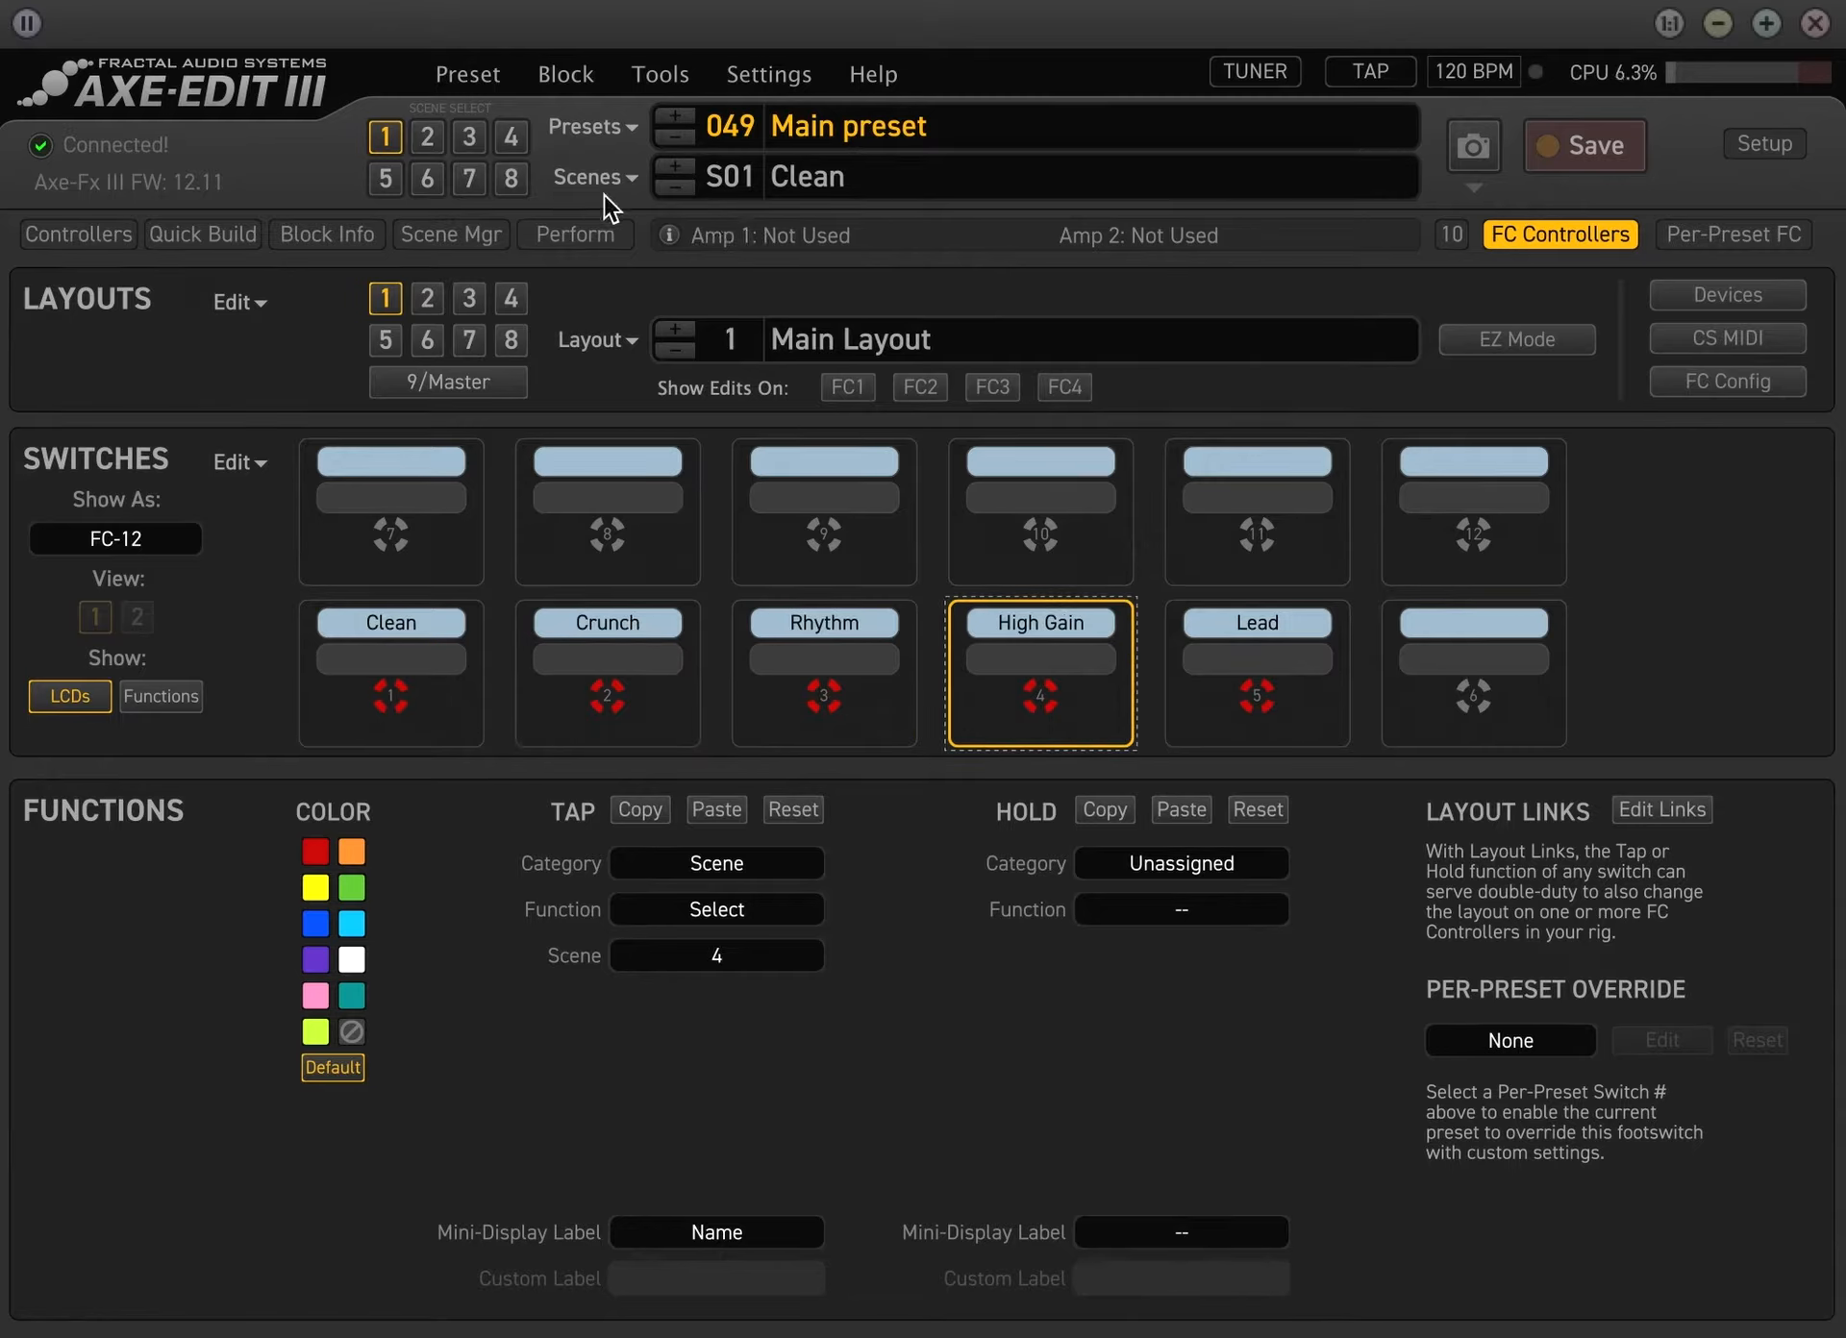
left_click(406, 632)
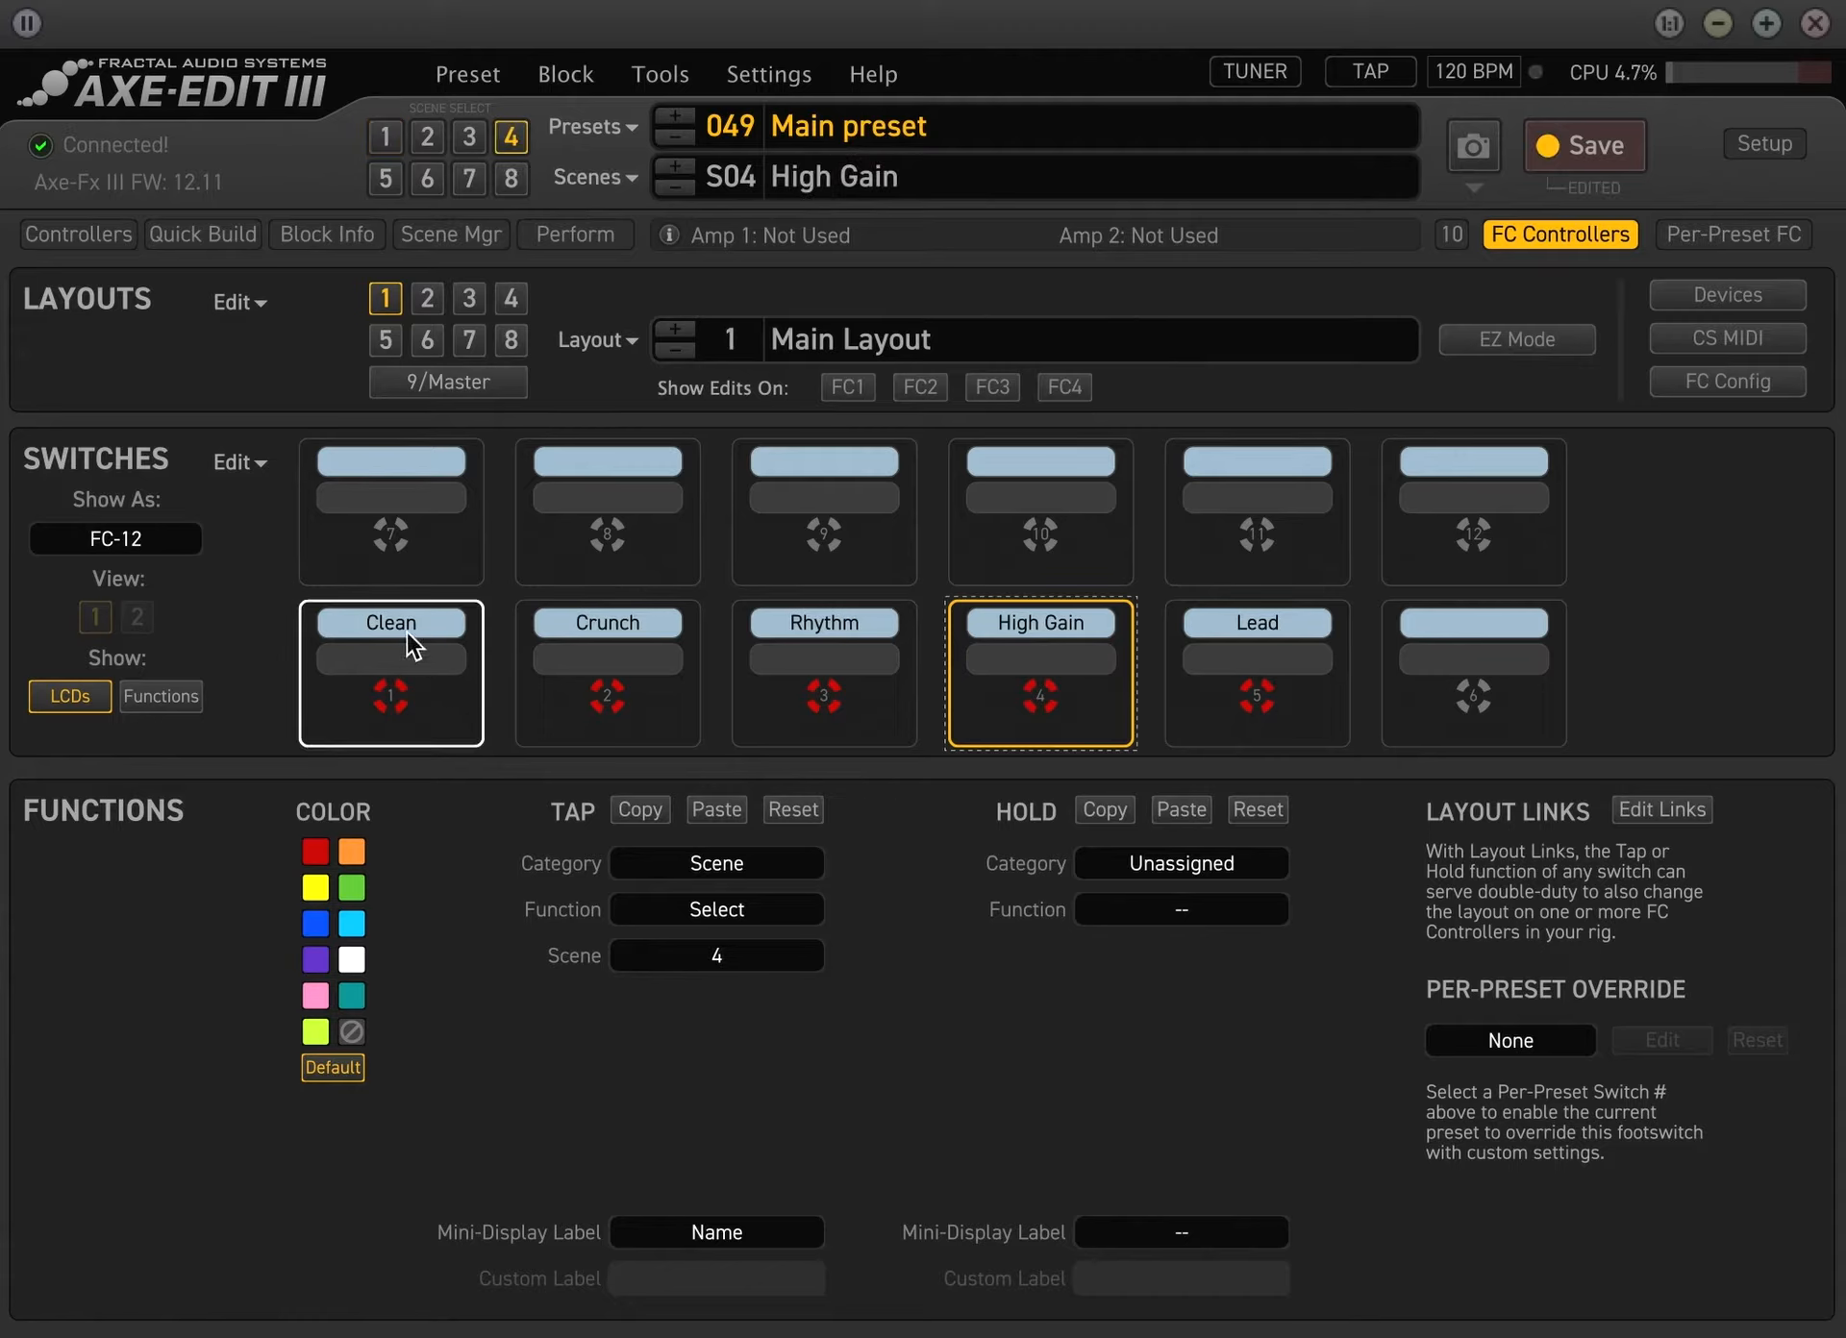
left_click(385, 135)
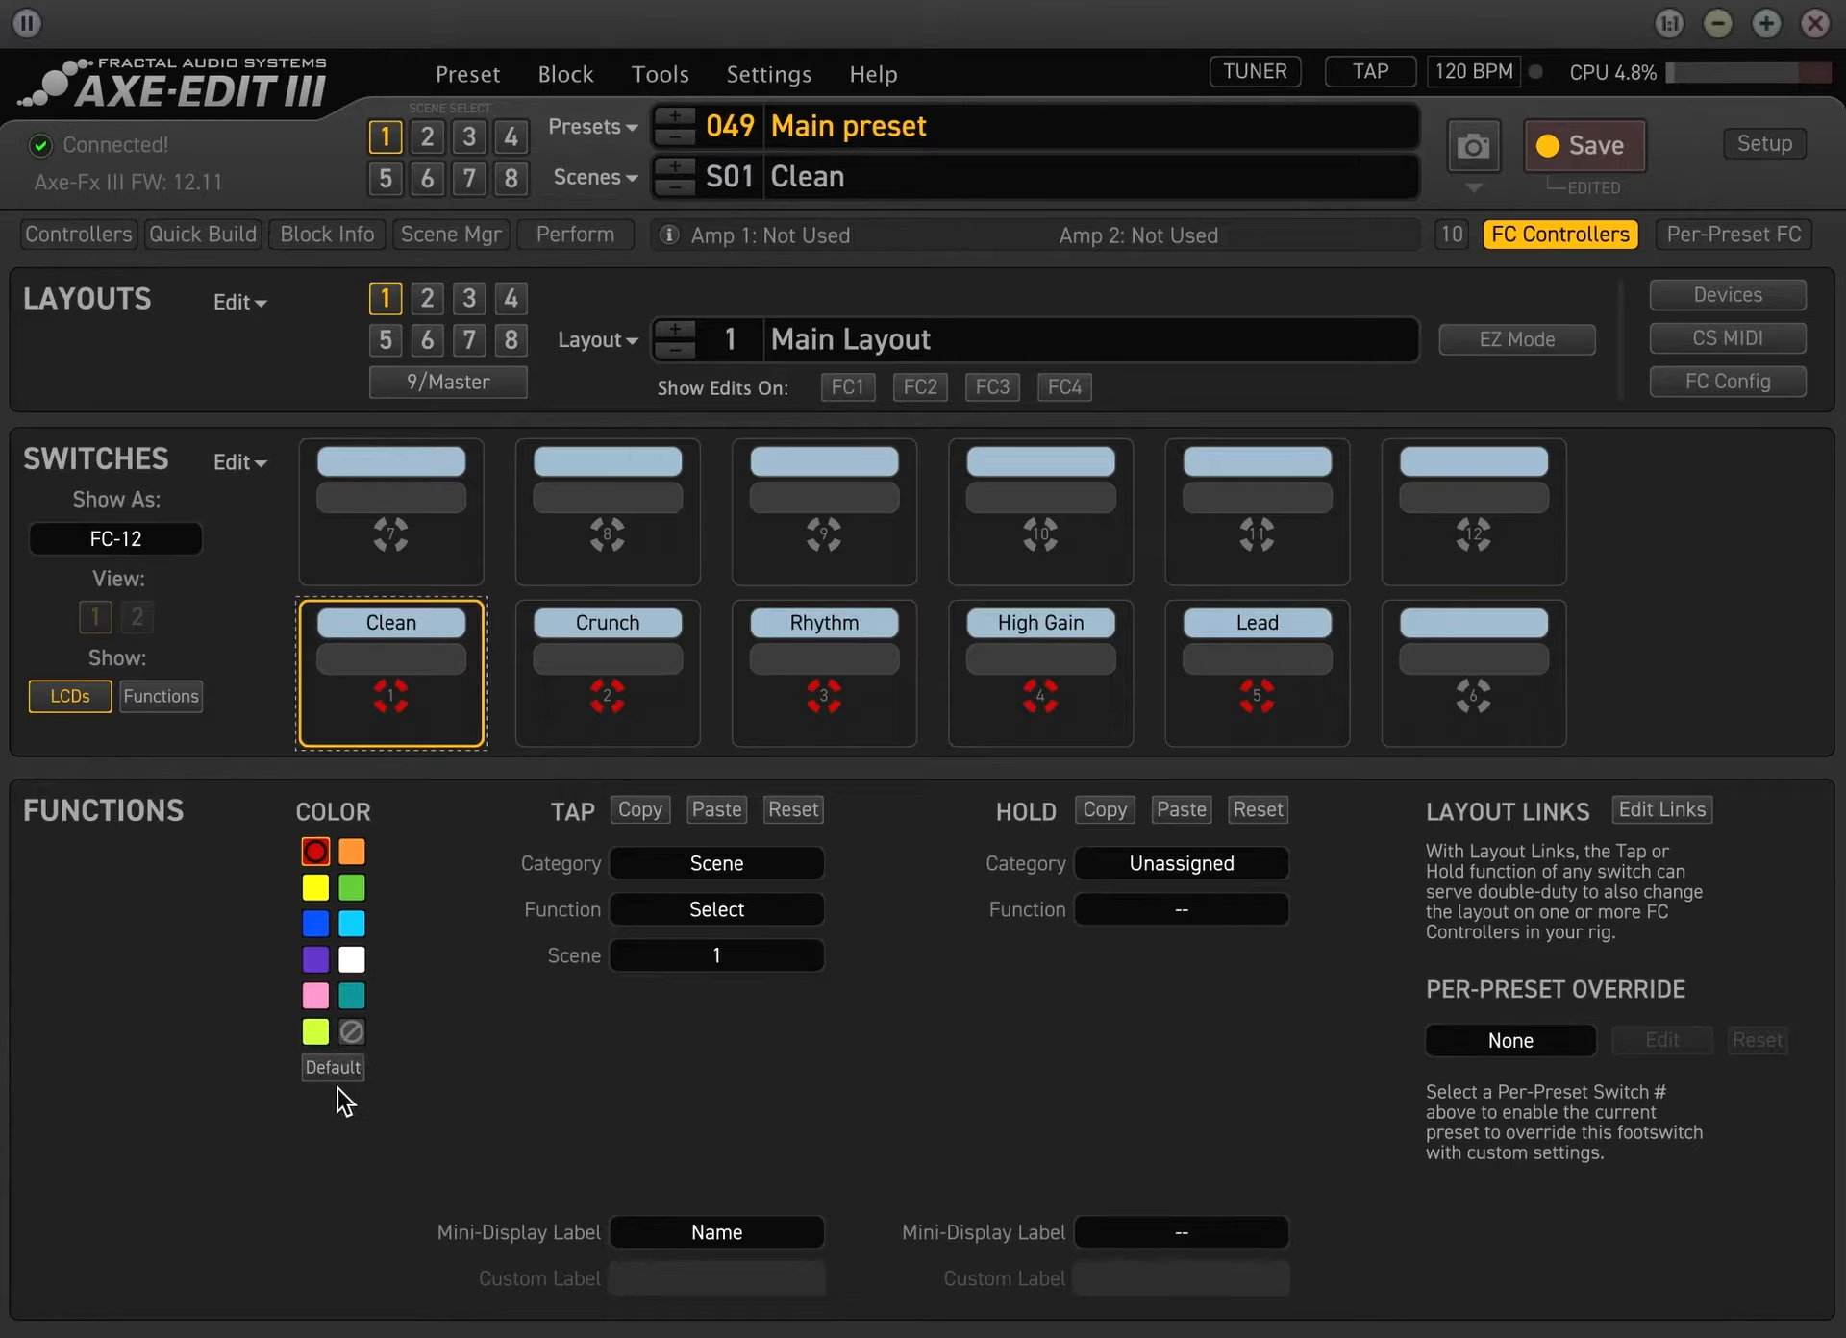
Try light blue as the color of switch 2, and restore its default color
left_click(644, 625)
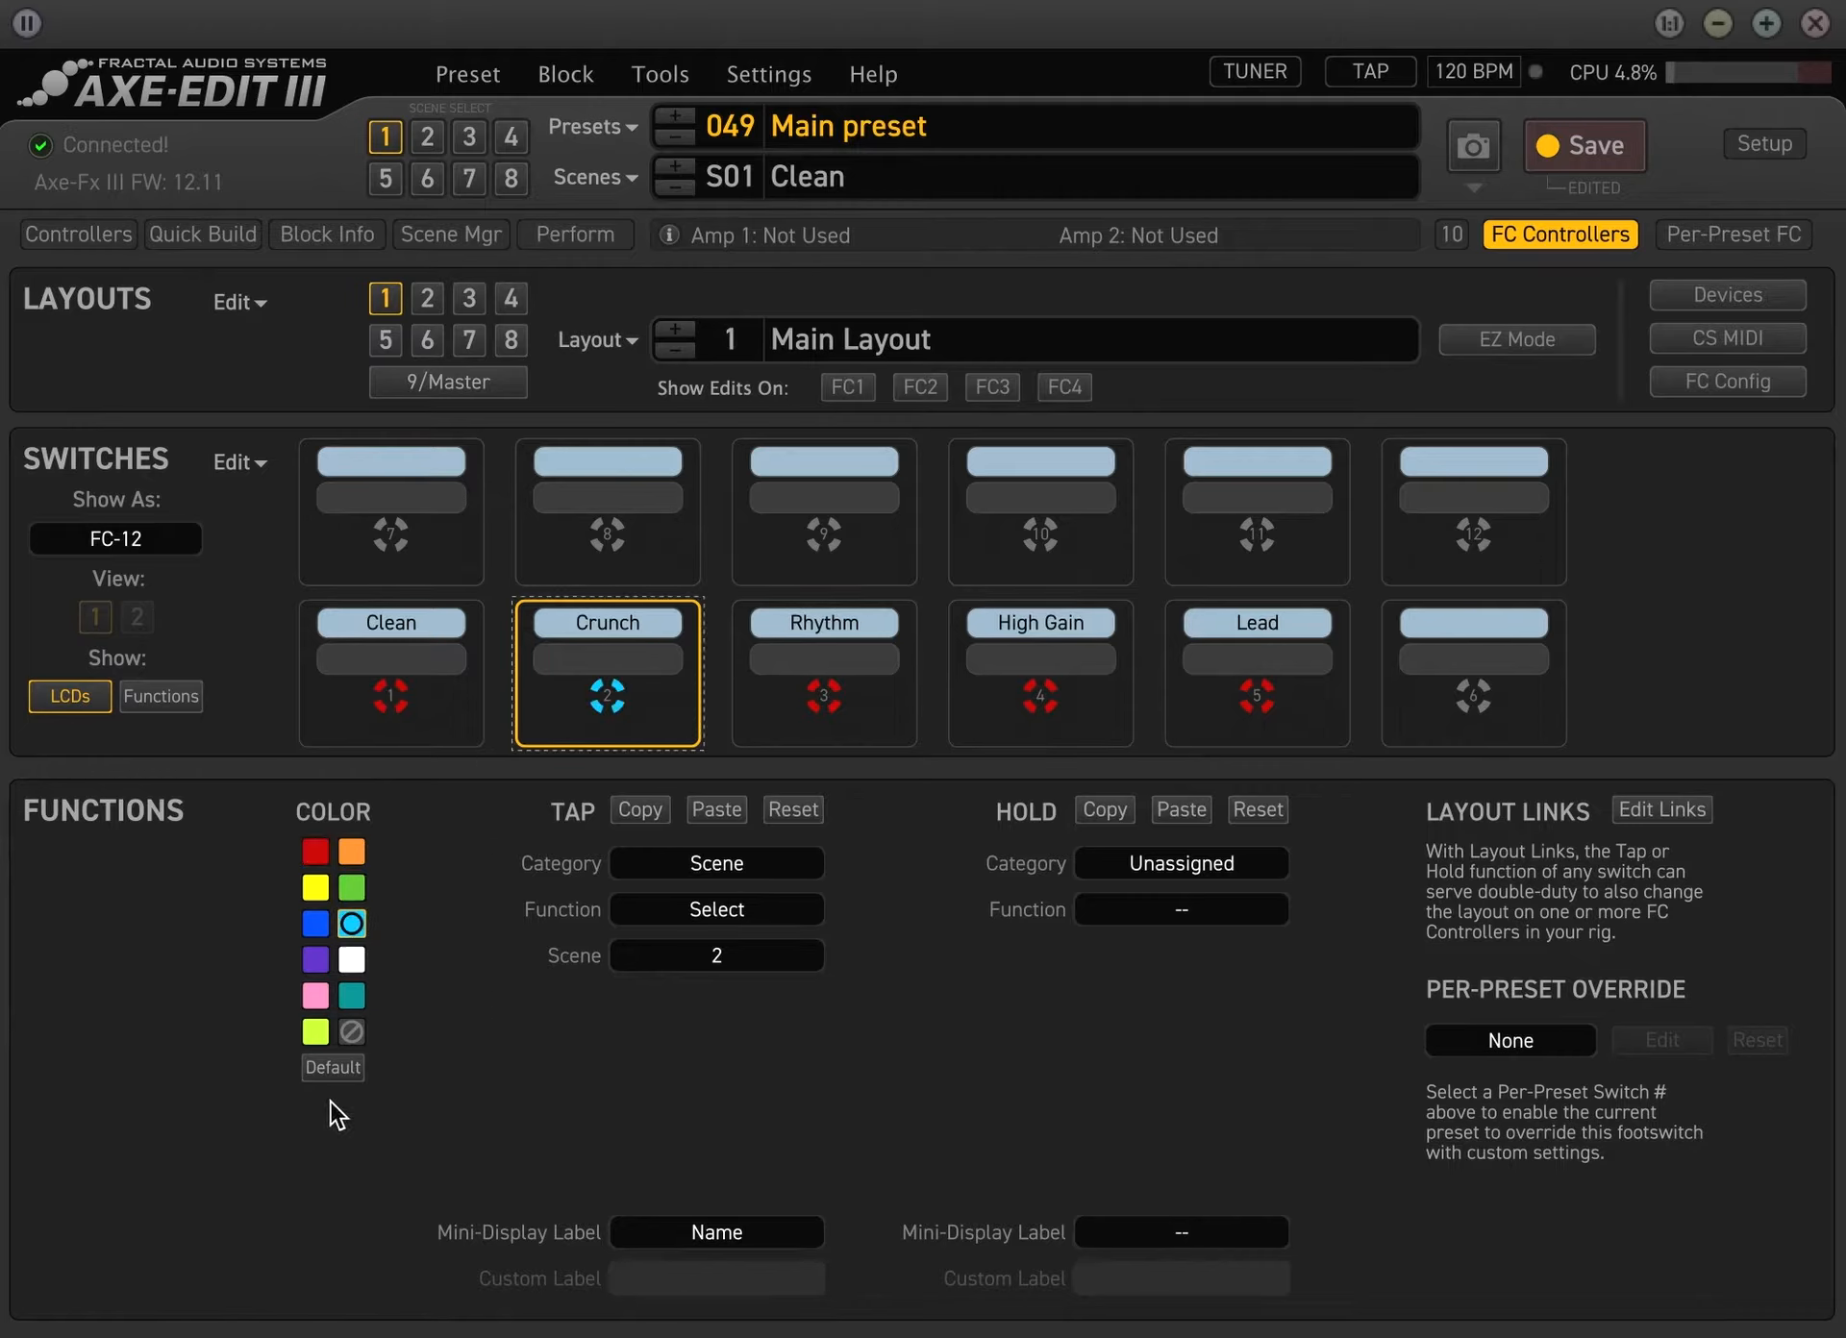
left_click(341, 1076)
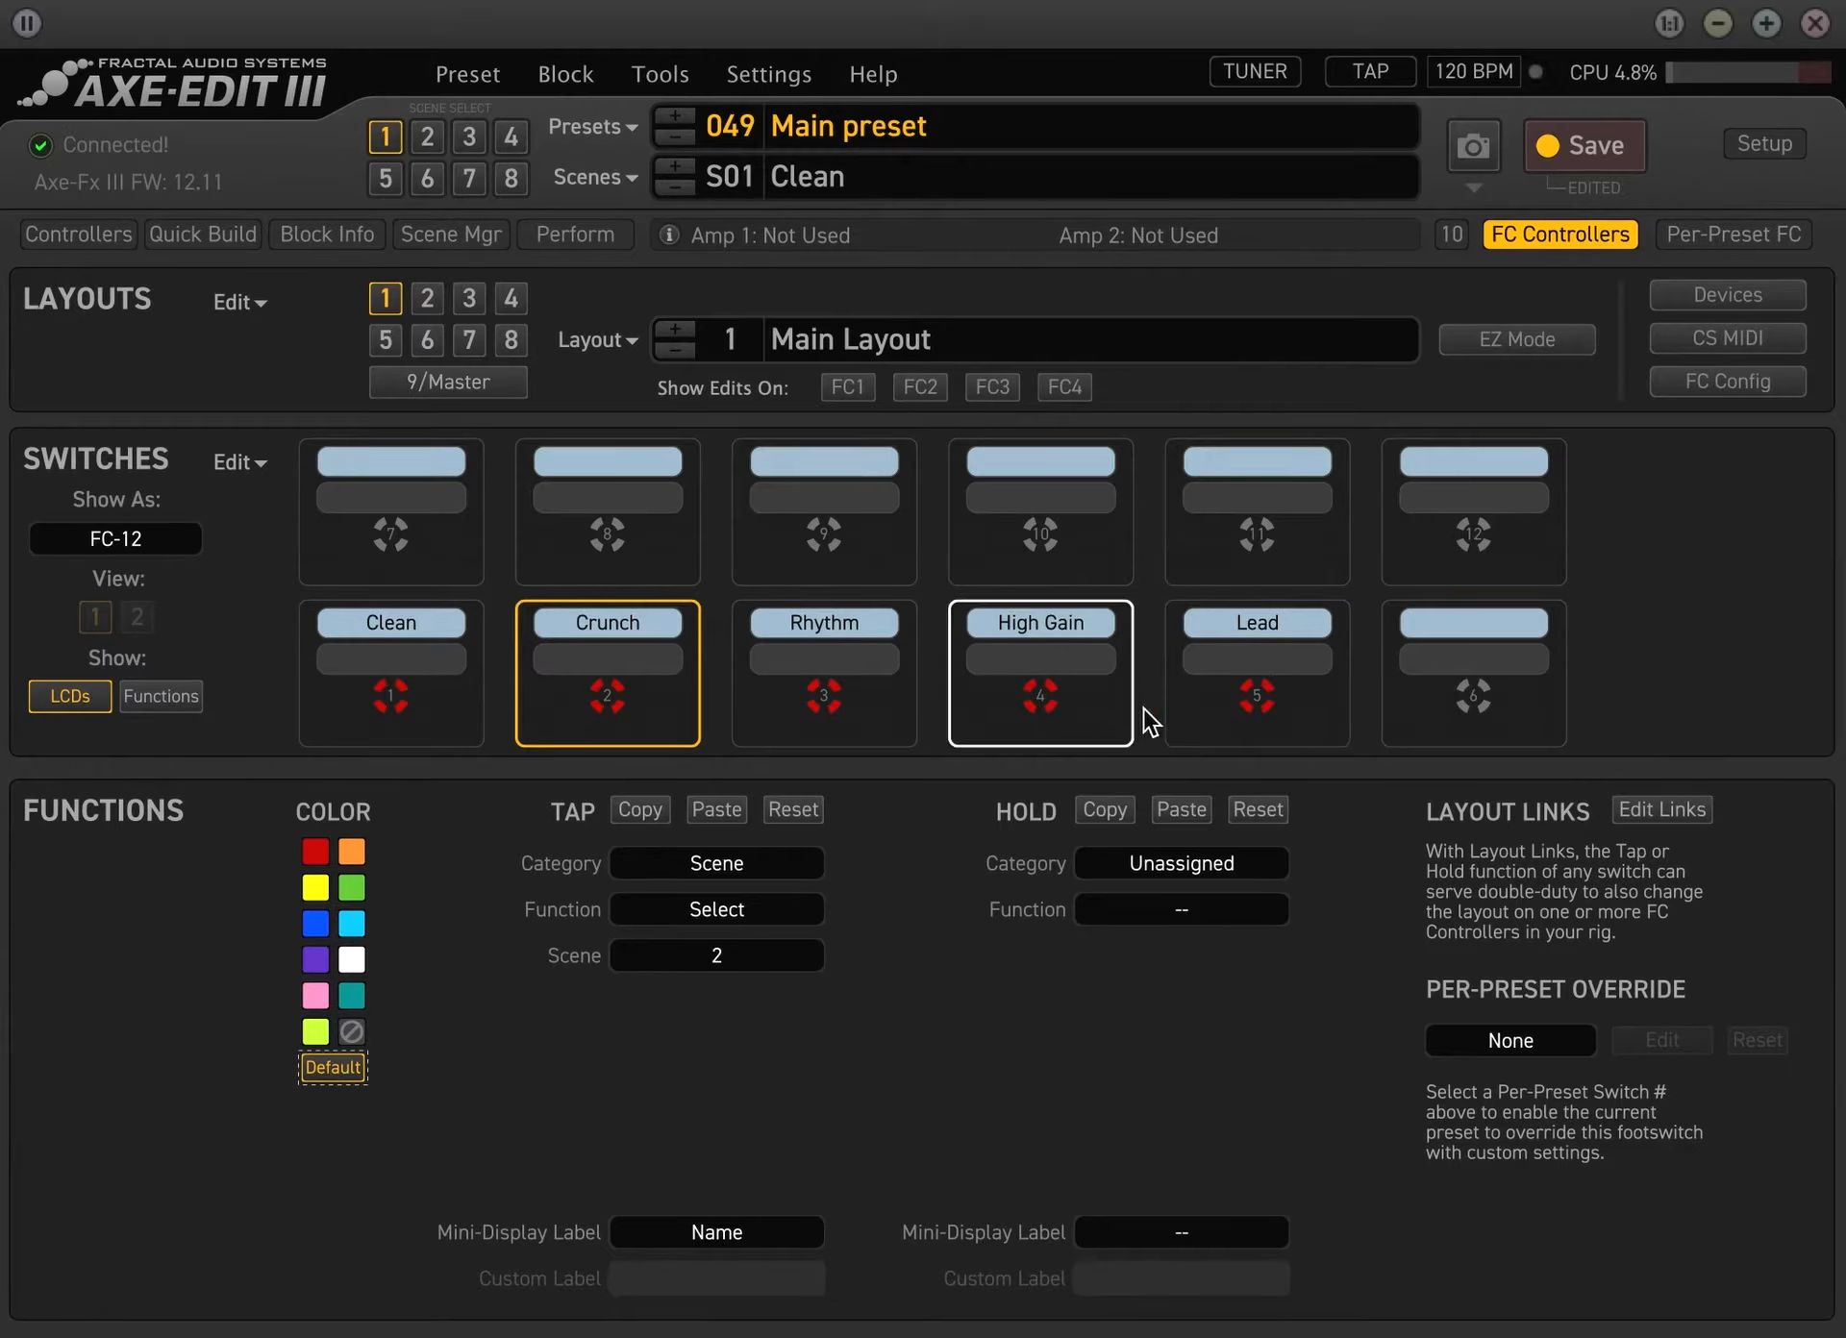
left_click(397, 576)
left_click(689, 860)
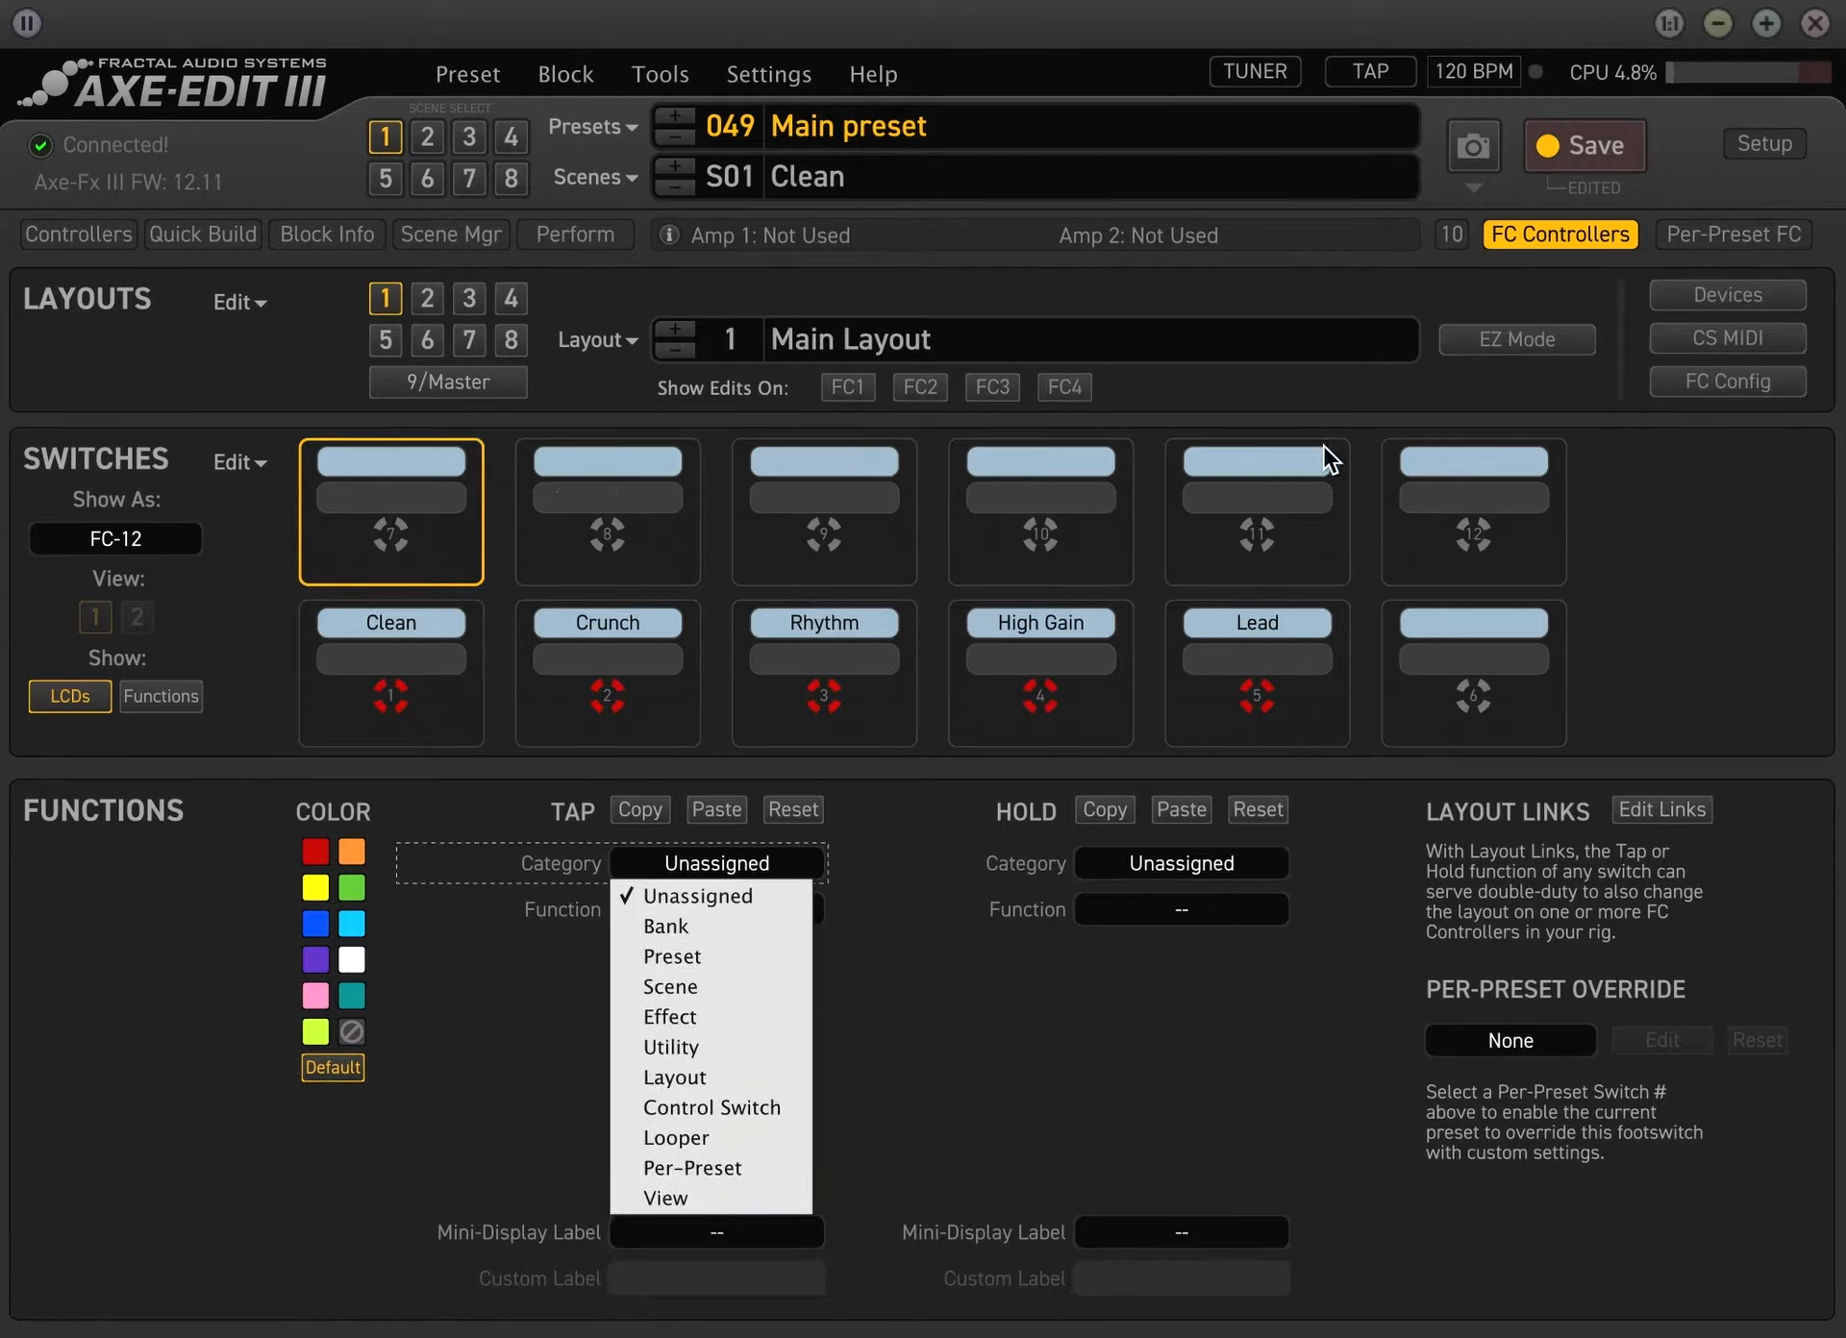
left_click(986, 1188)
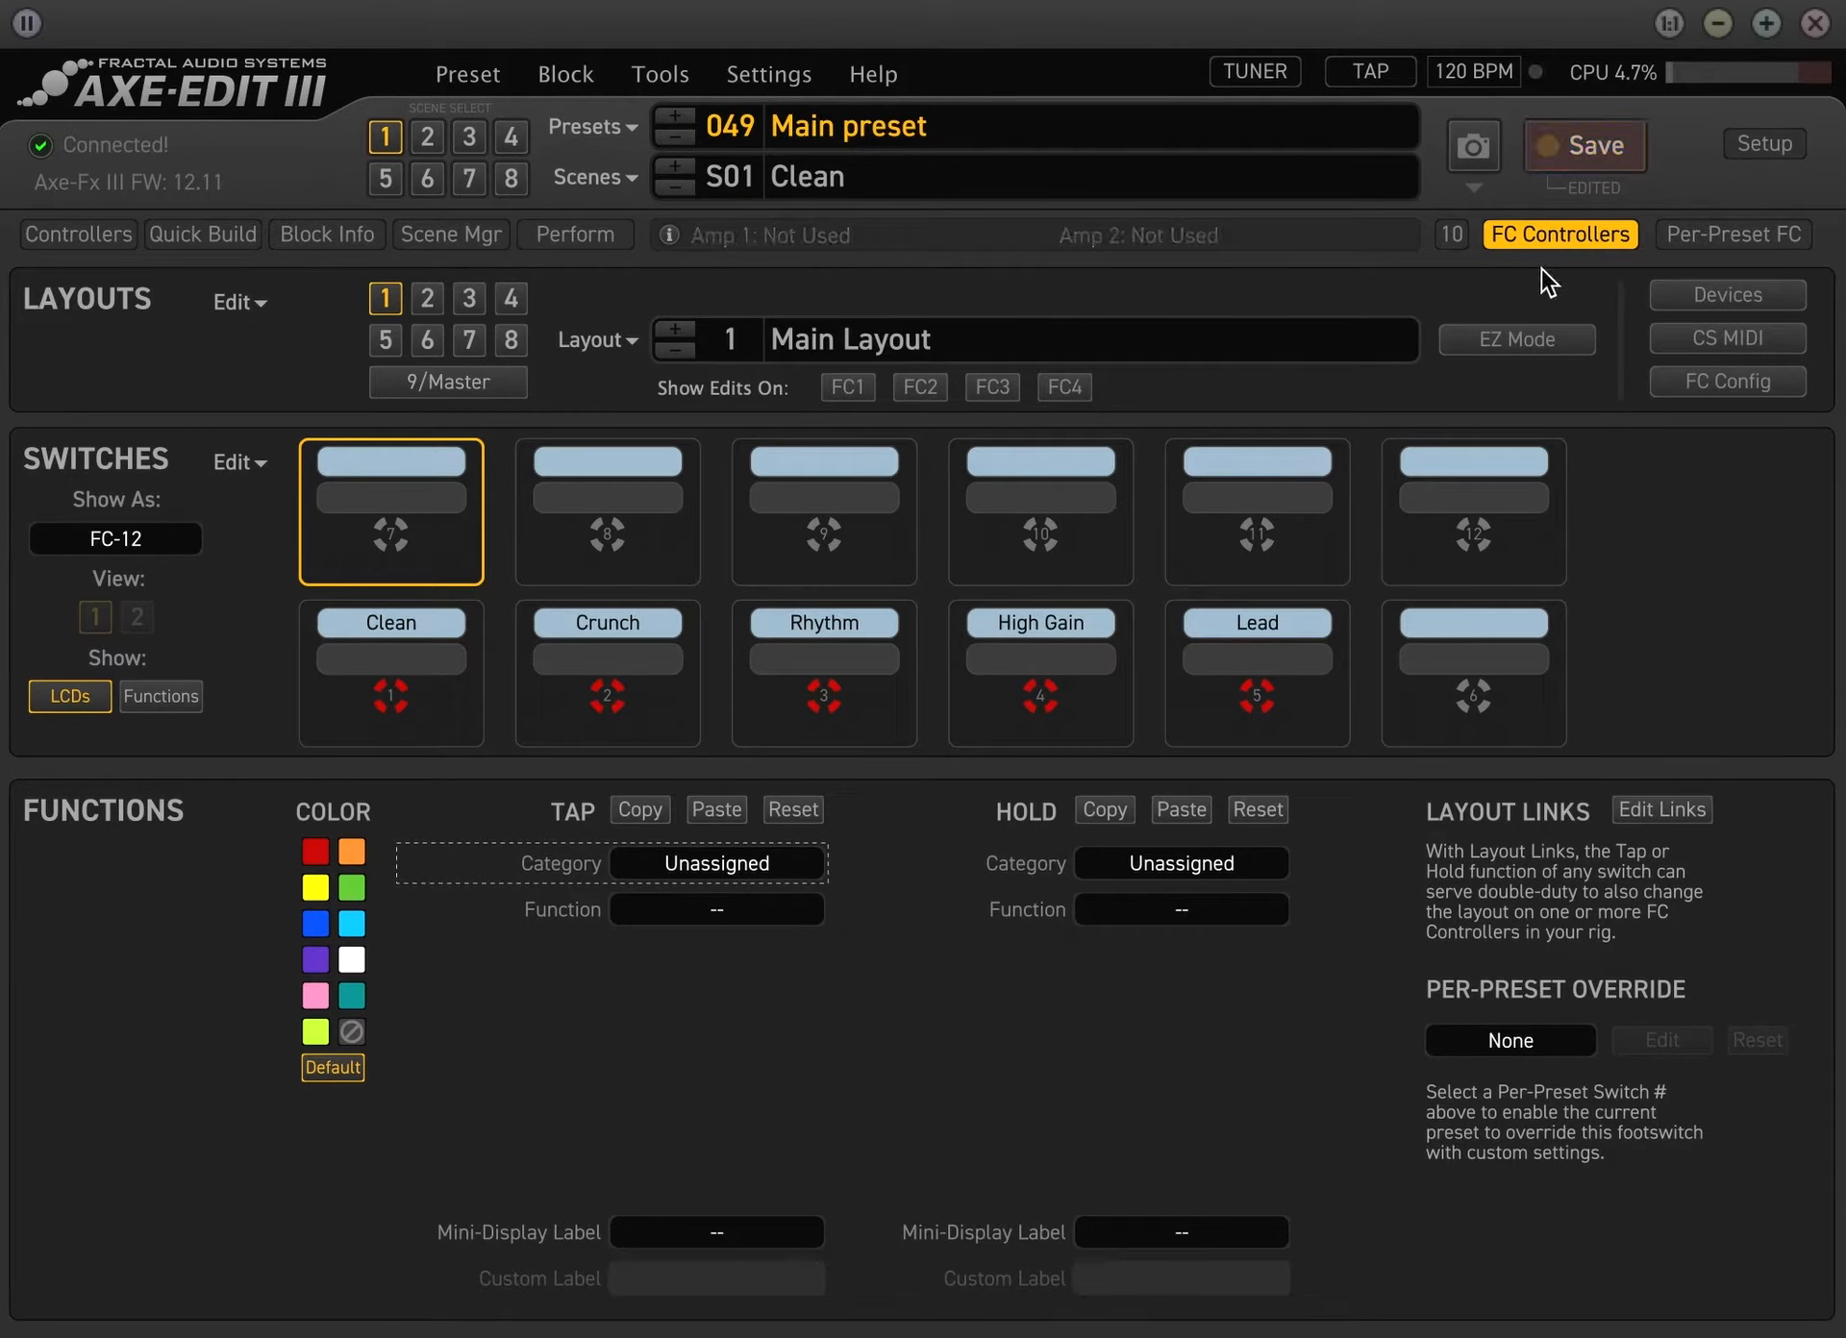
Save the preset, and place the Amp 1 and Cab 1 blocks side by side in the fifth and sixth columns of the grid's third row
left_click(1560, 154)
left_click(1562, 231)
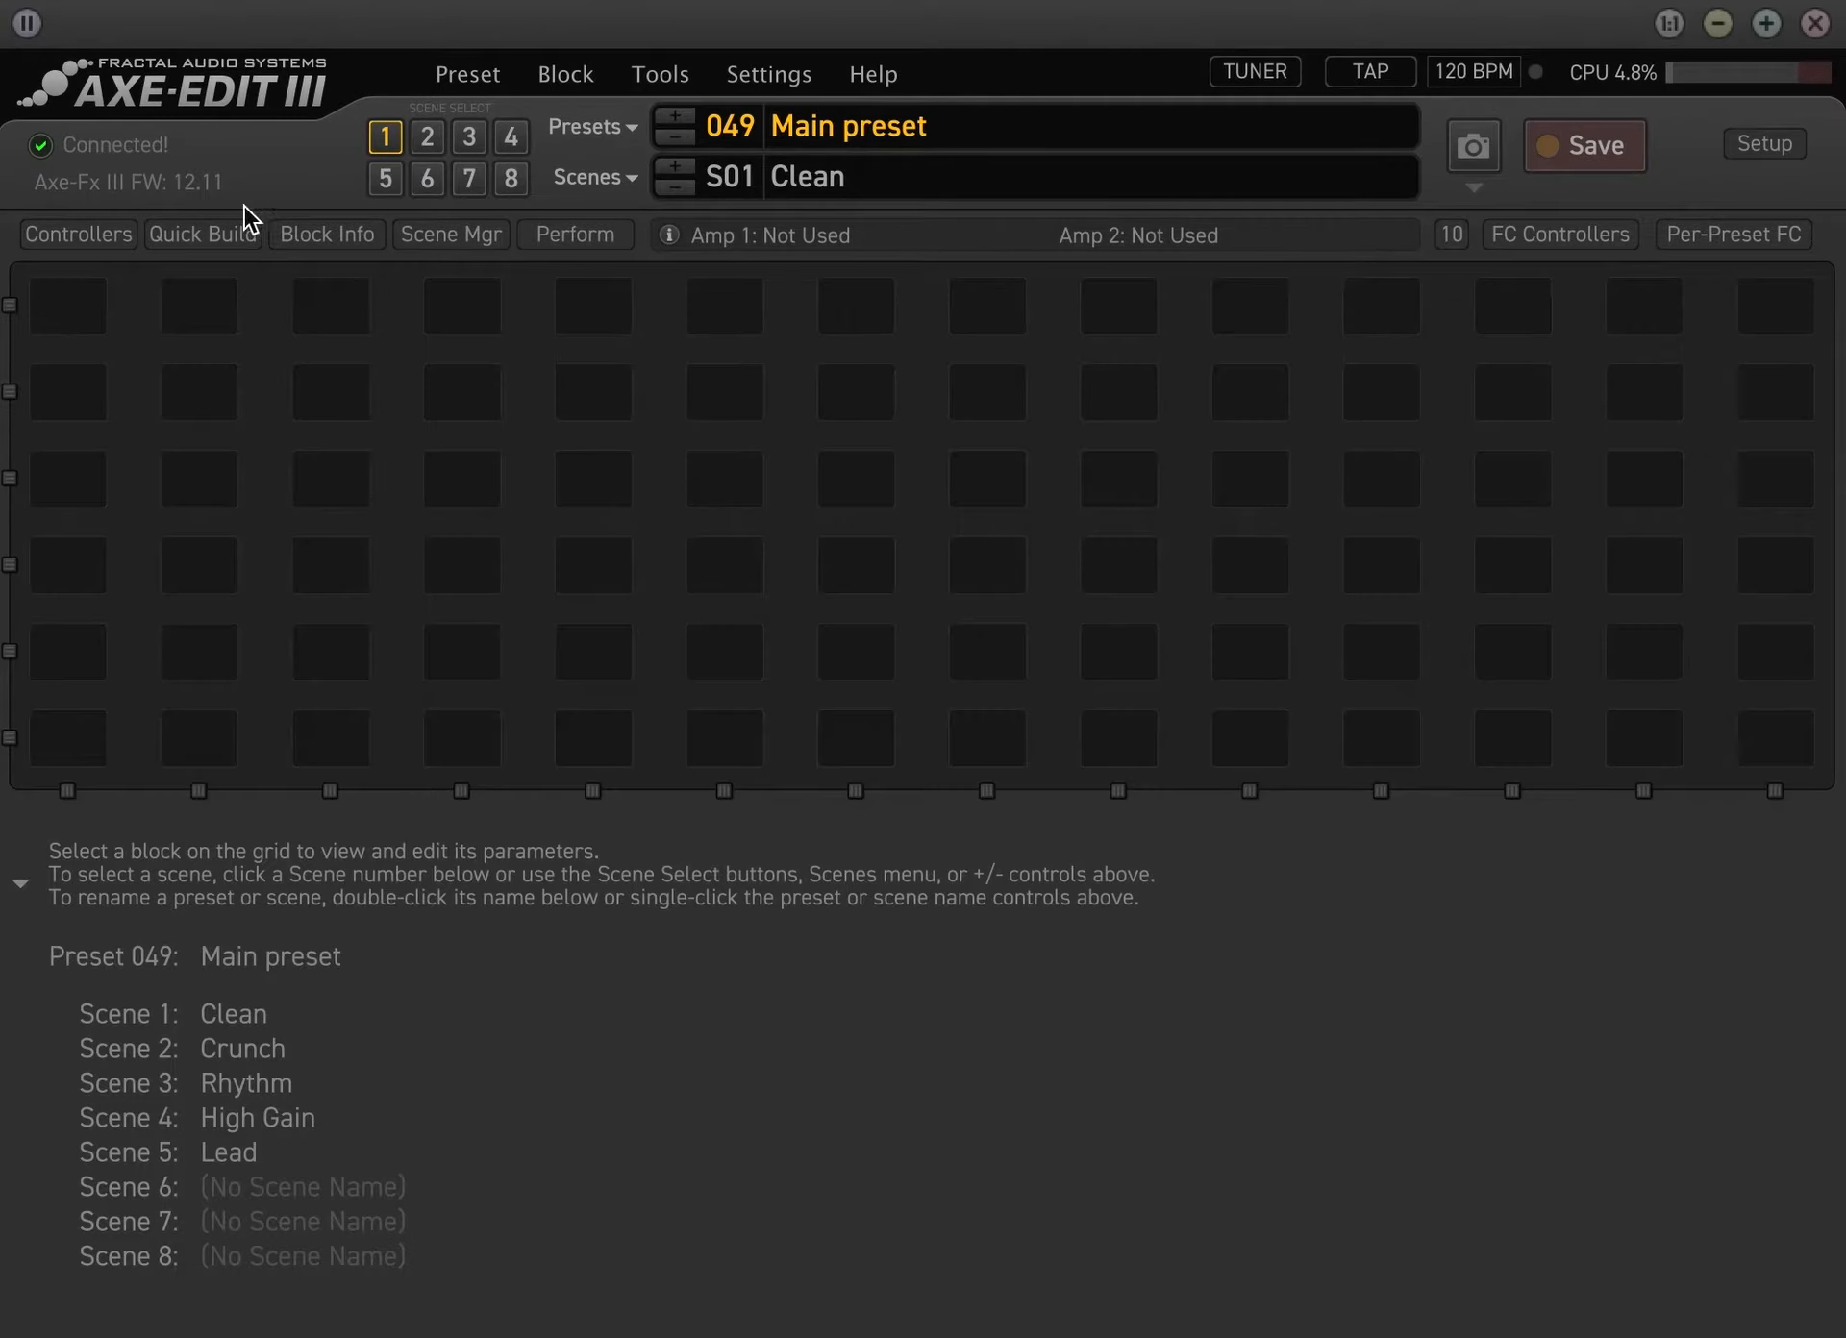
left_click(199, 241)
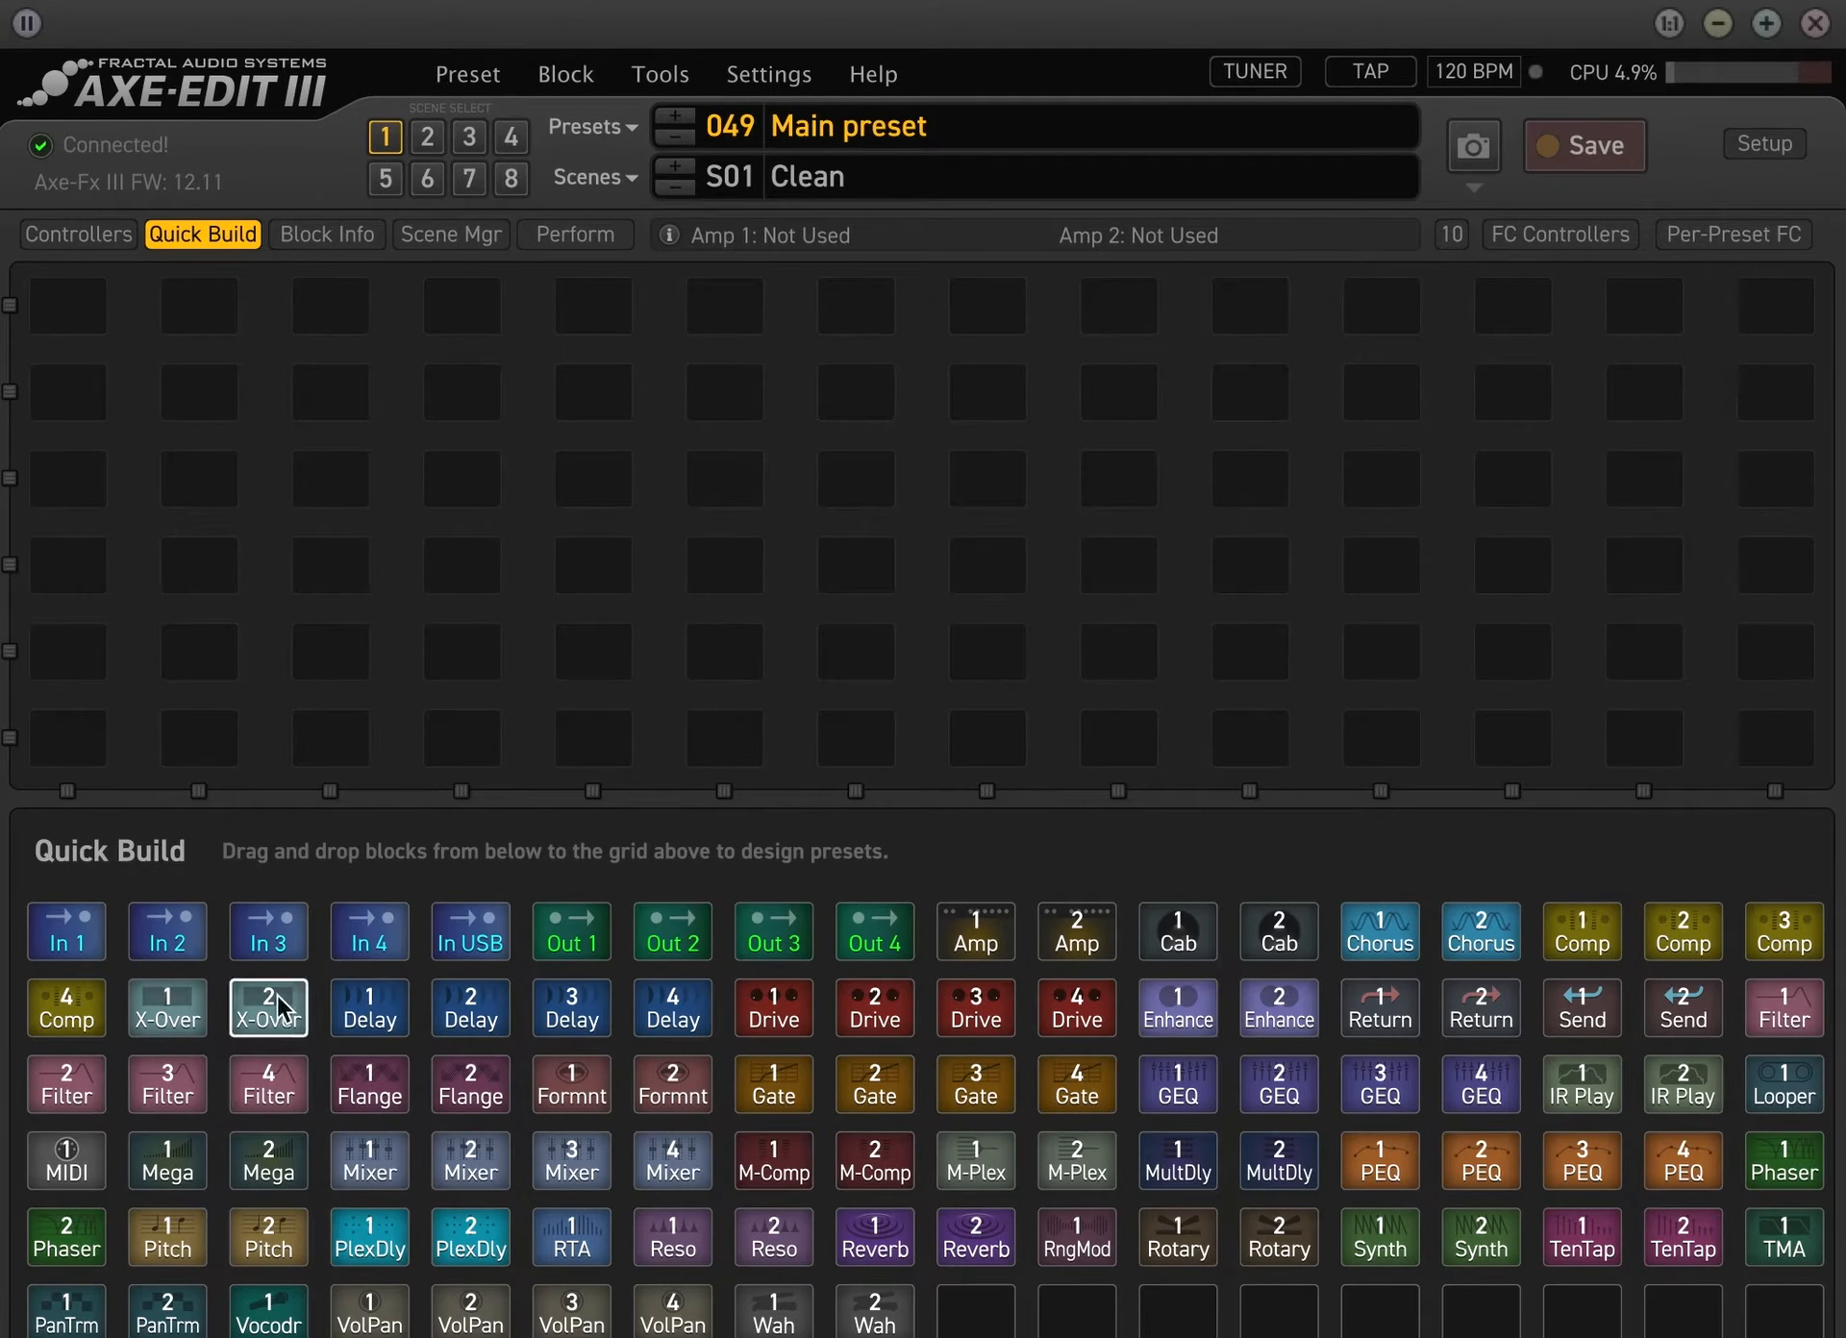
left_click_drag(990, 937, 615, 495)
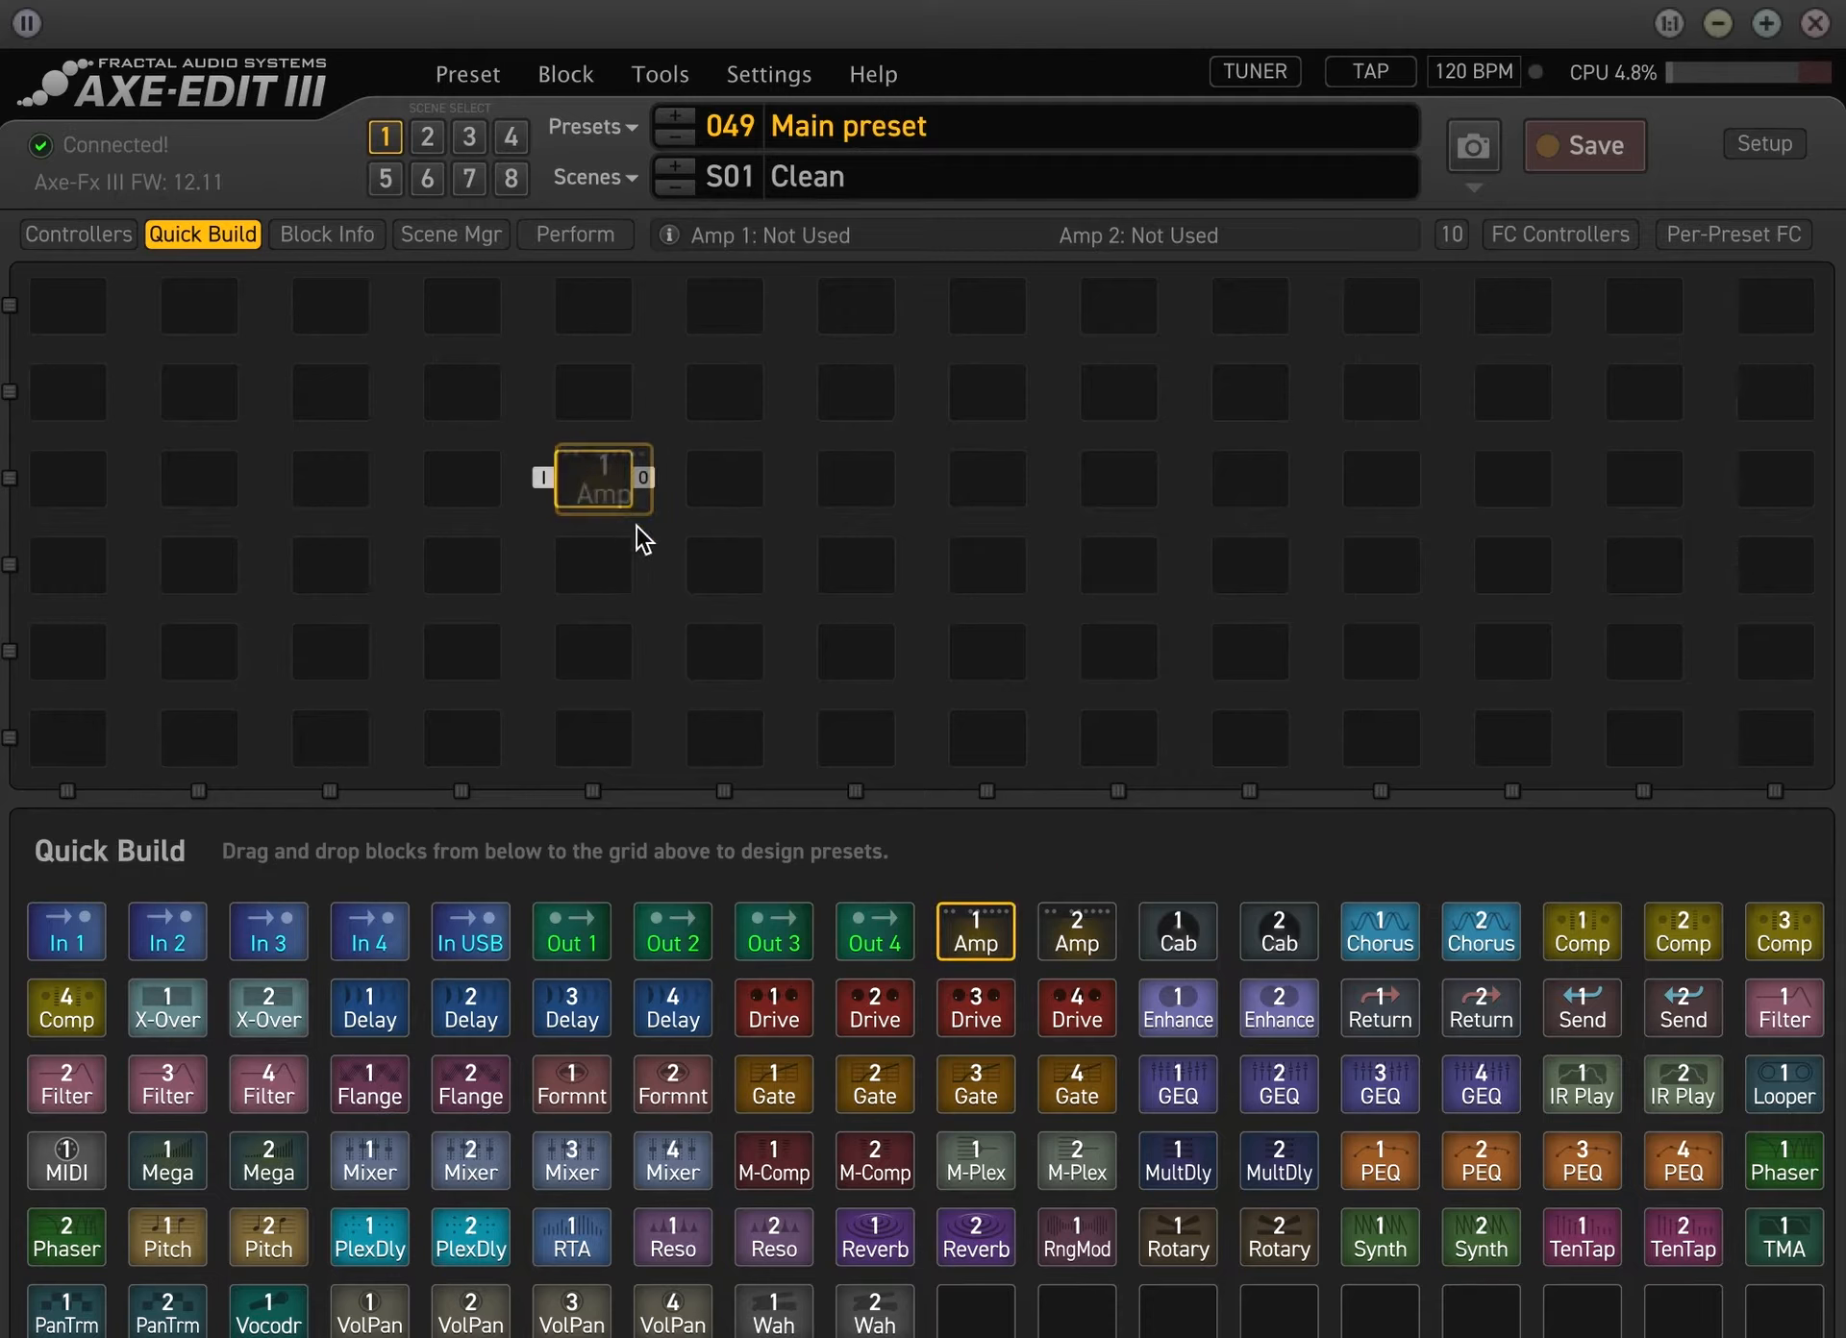
left_click_drag(1208, 939, 726, 489)
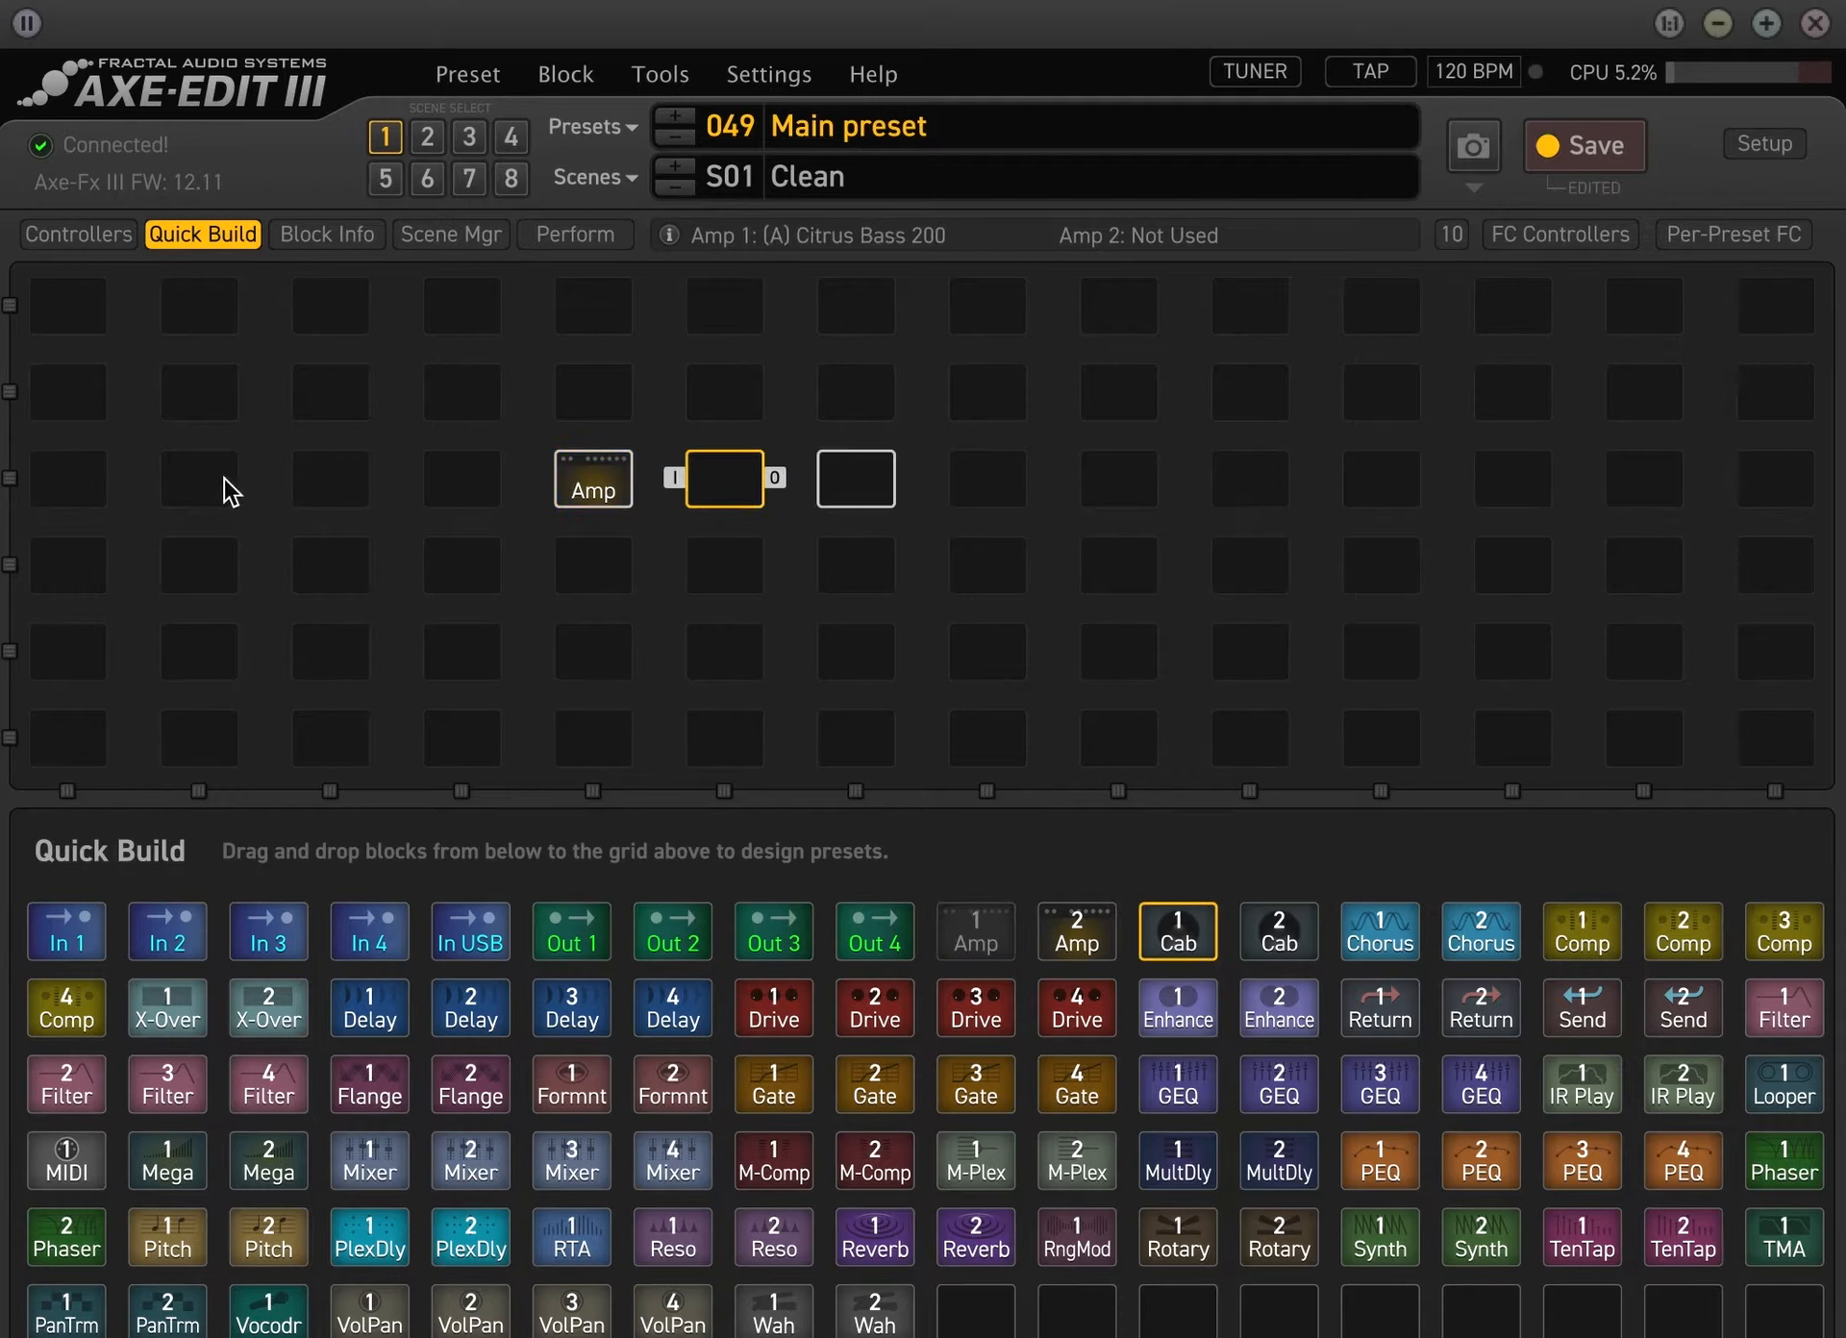
Place the In 1 block in the second column and the Out 1 block in the tenth column of the grid's third row
left_click_drag(66, 931, 217, 492)
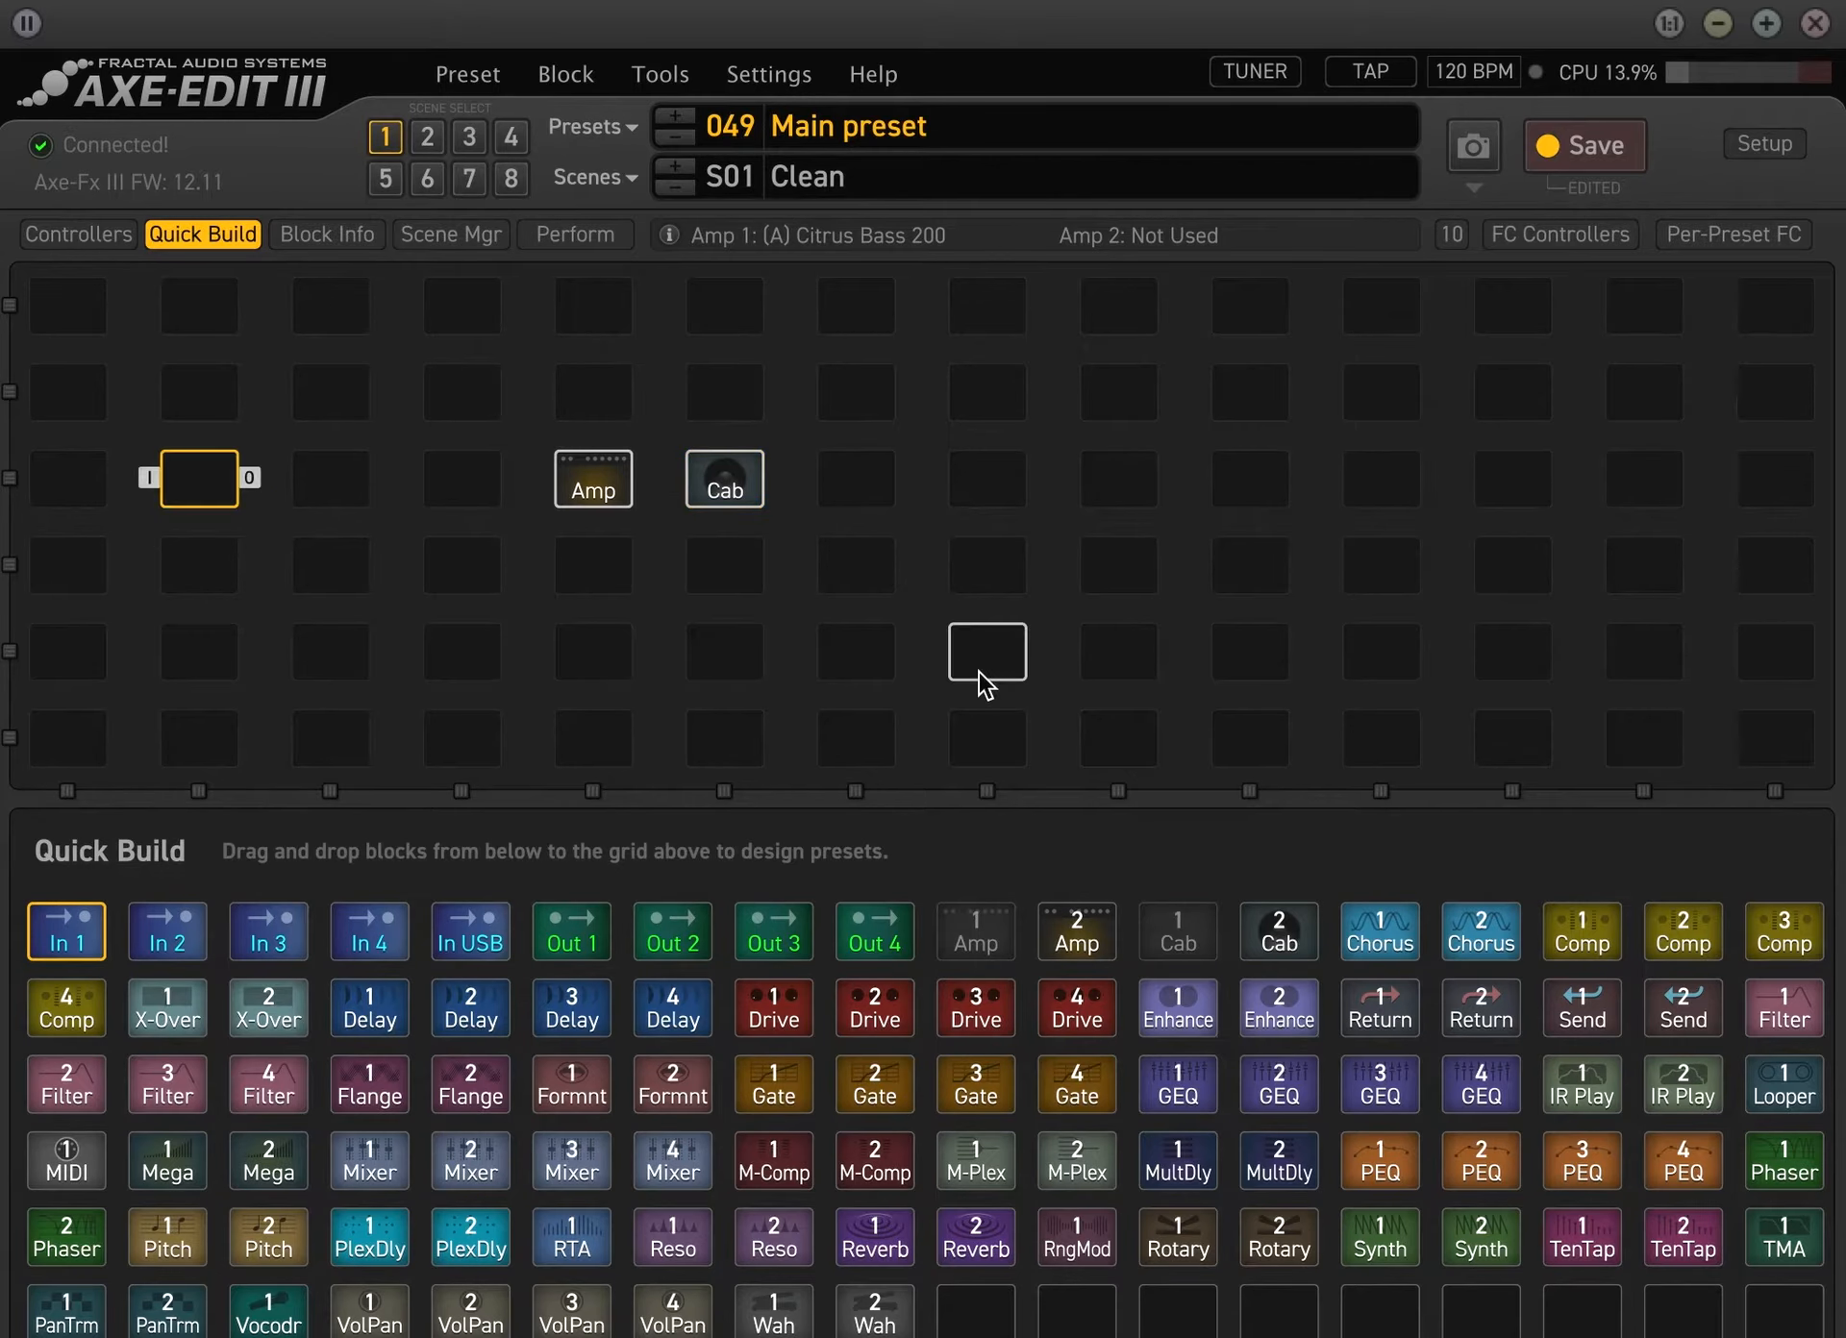
left_click_drag(572, 930, 1266, 494)
left_click(330, 481)
right_click(327, 481)
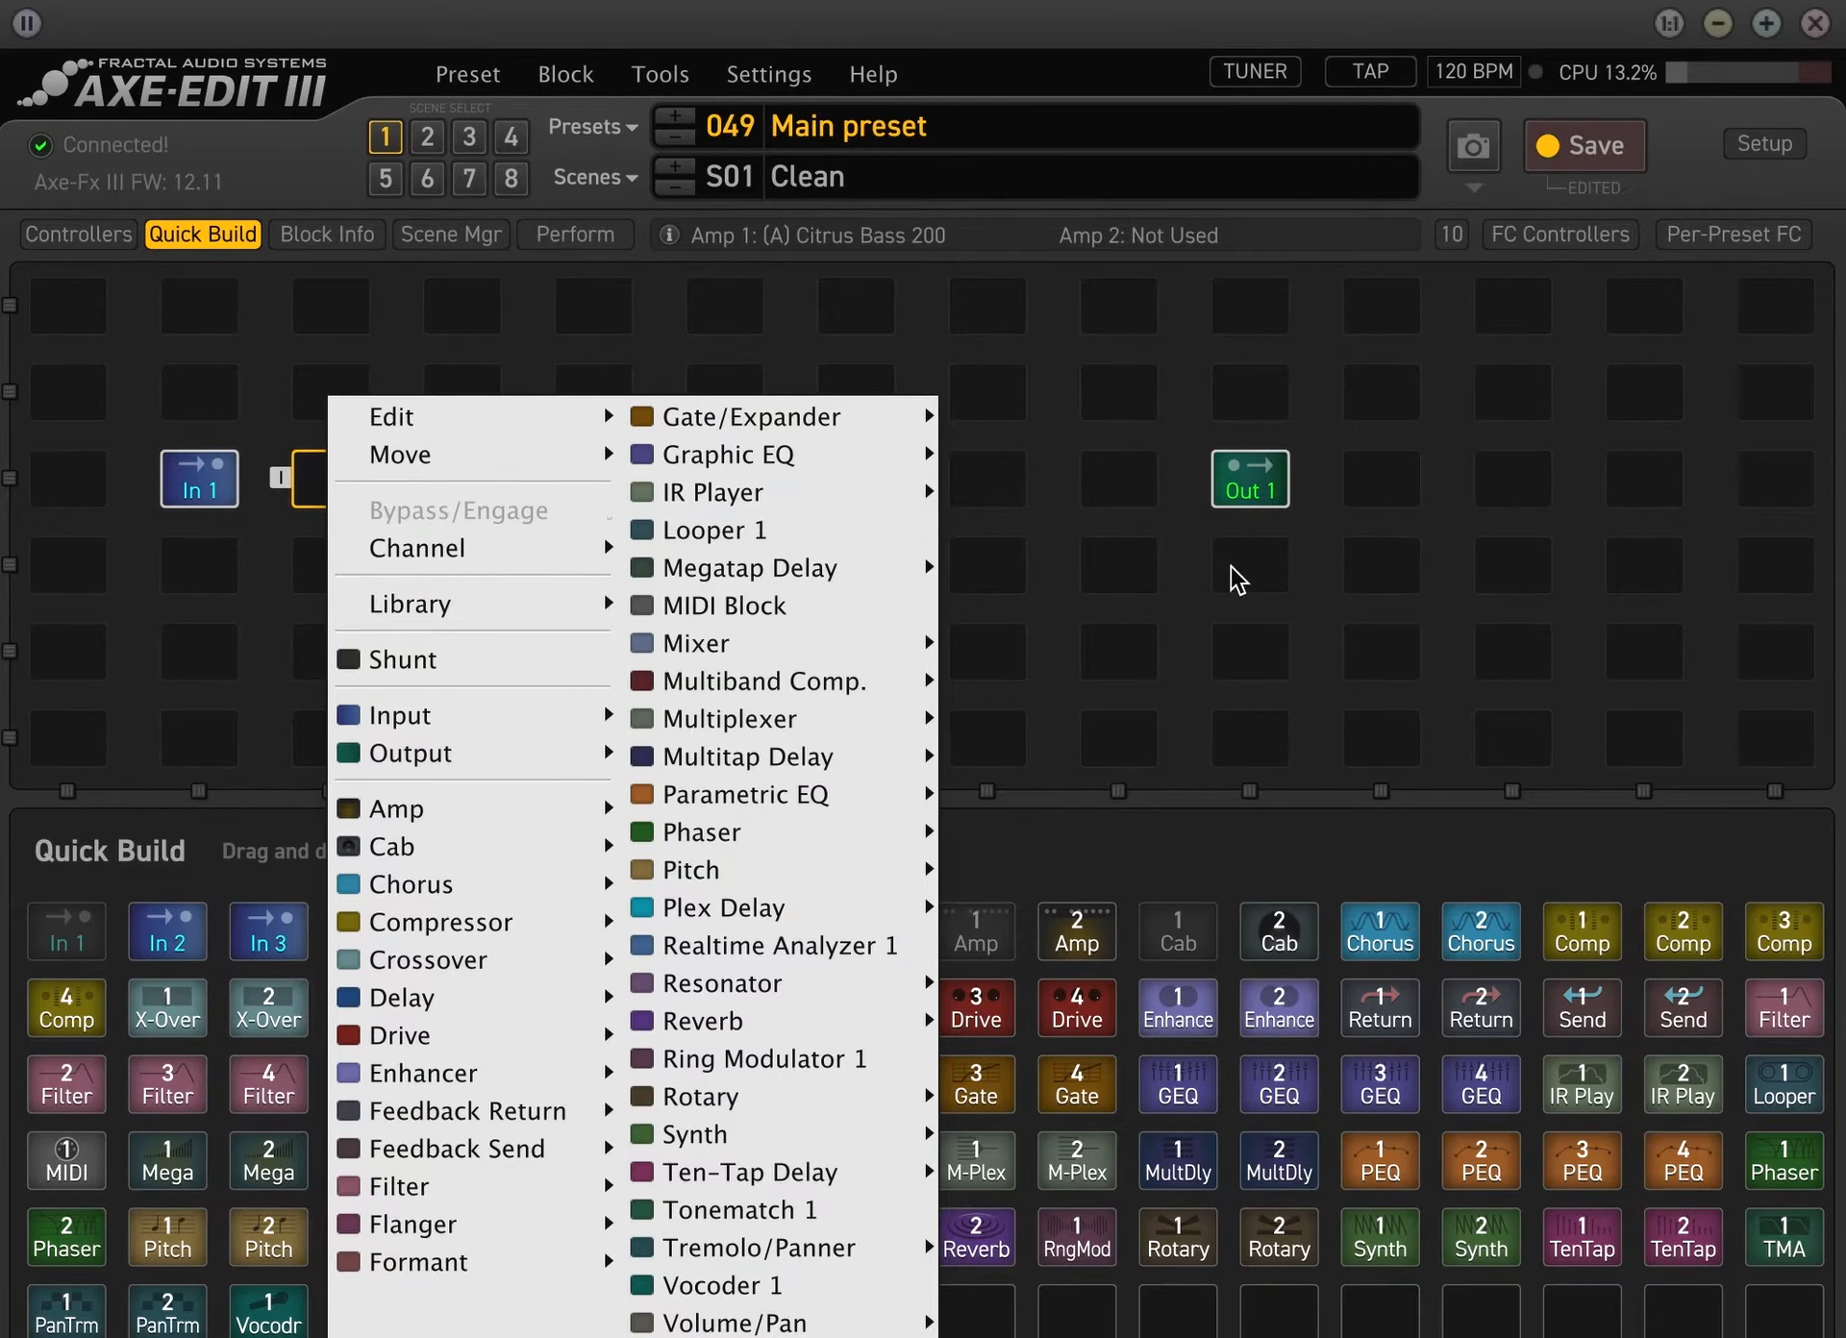
left_click(988, 567)
Place Phaser 2, Drive 1, Delay 1 and Reverb 1 in the third, fourth, seventh and eighth columns of the third row
left_click_drag(769, 1011, 455, 495)
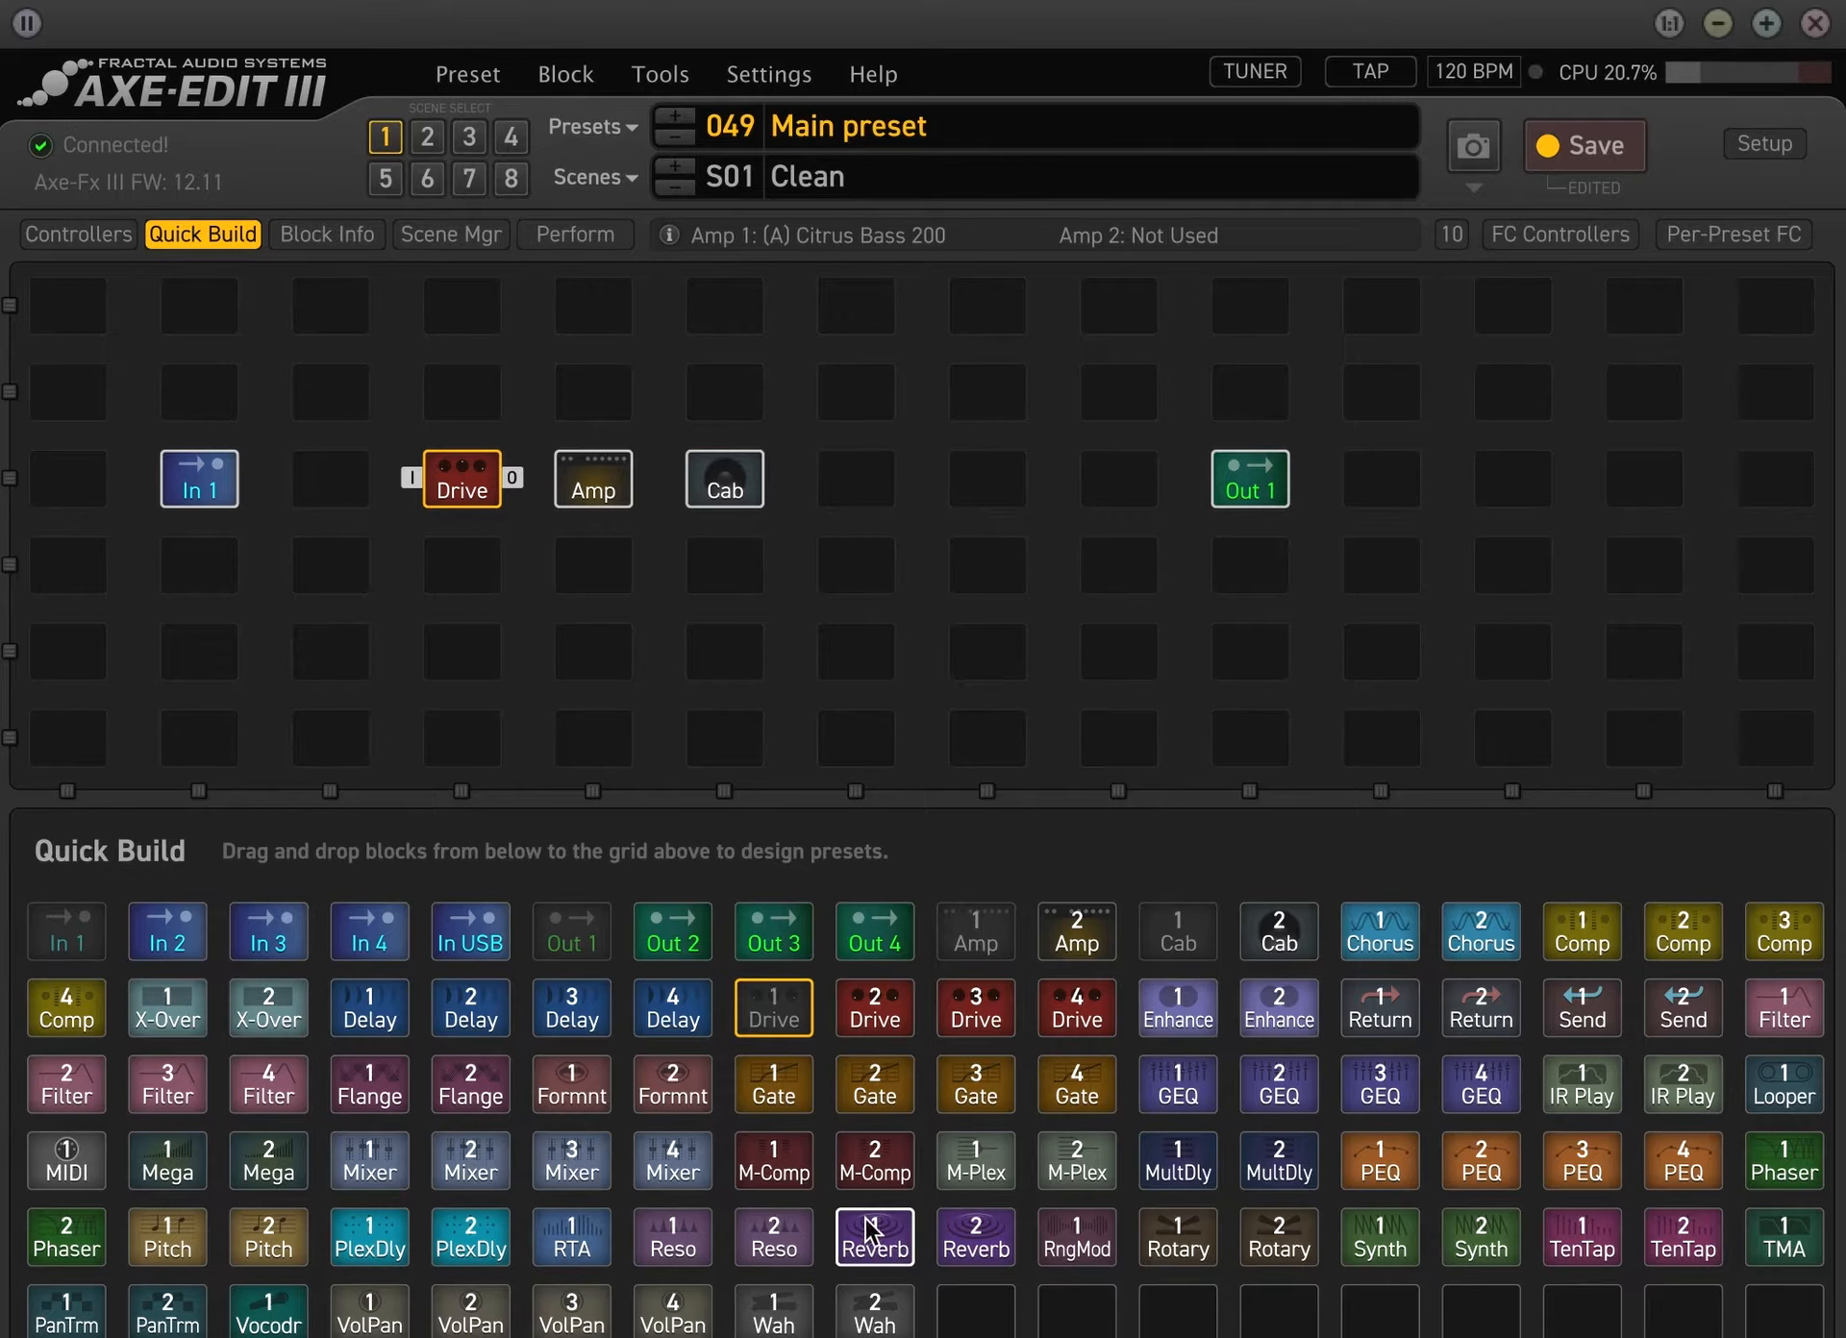
left_click_drag(875, 1238, 988, 486)
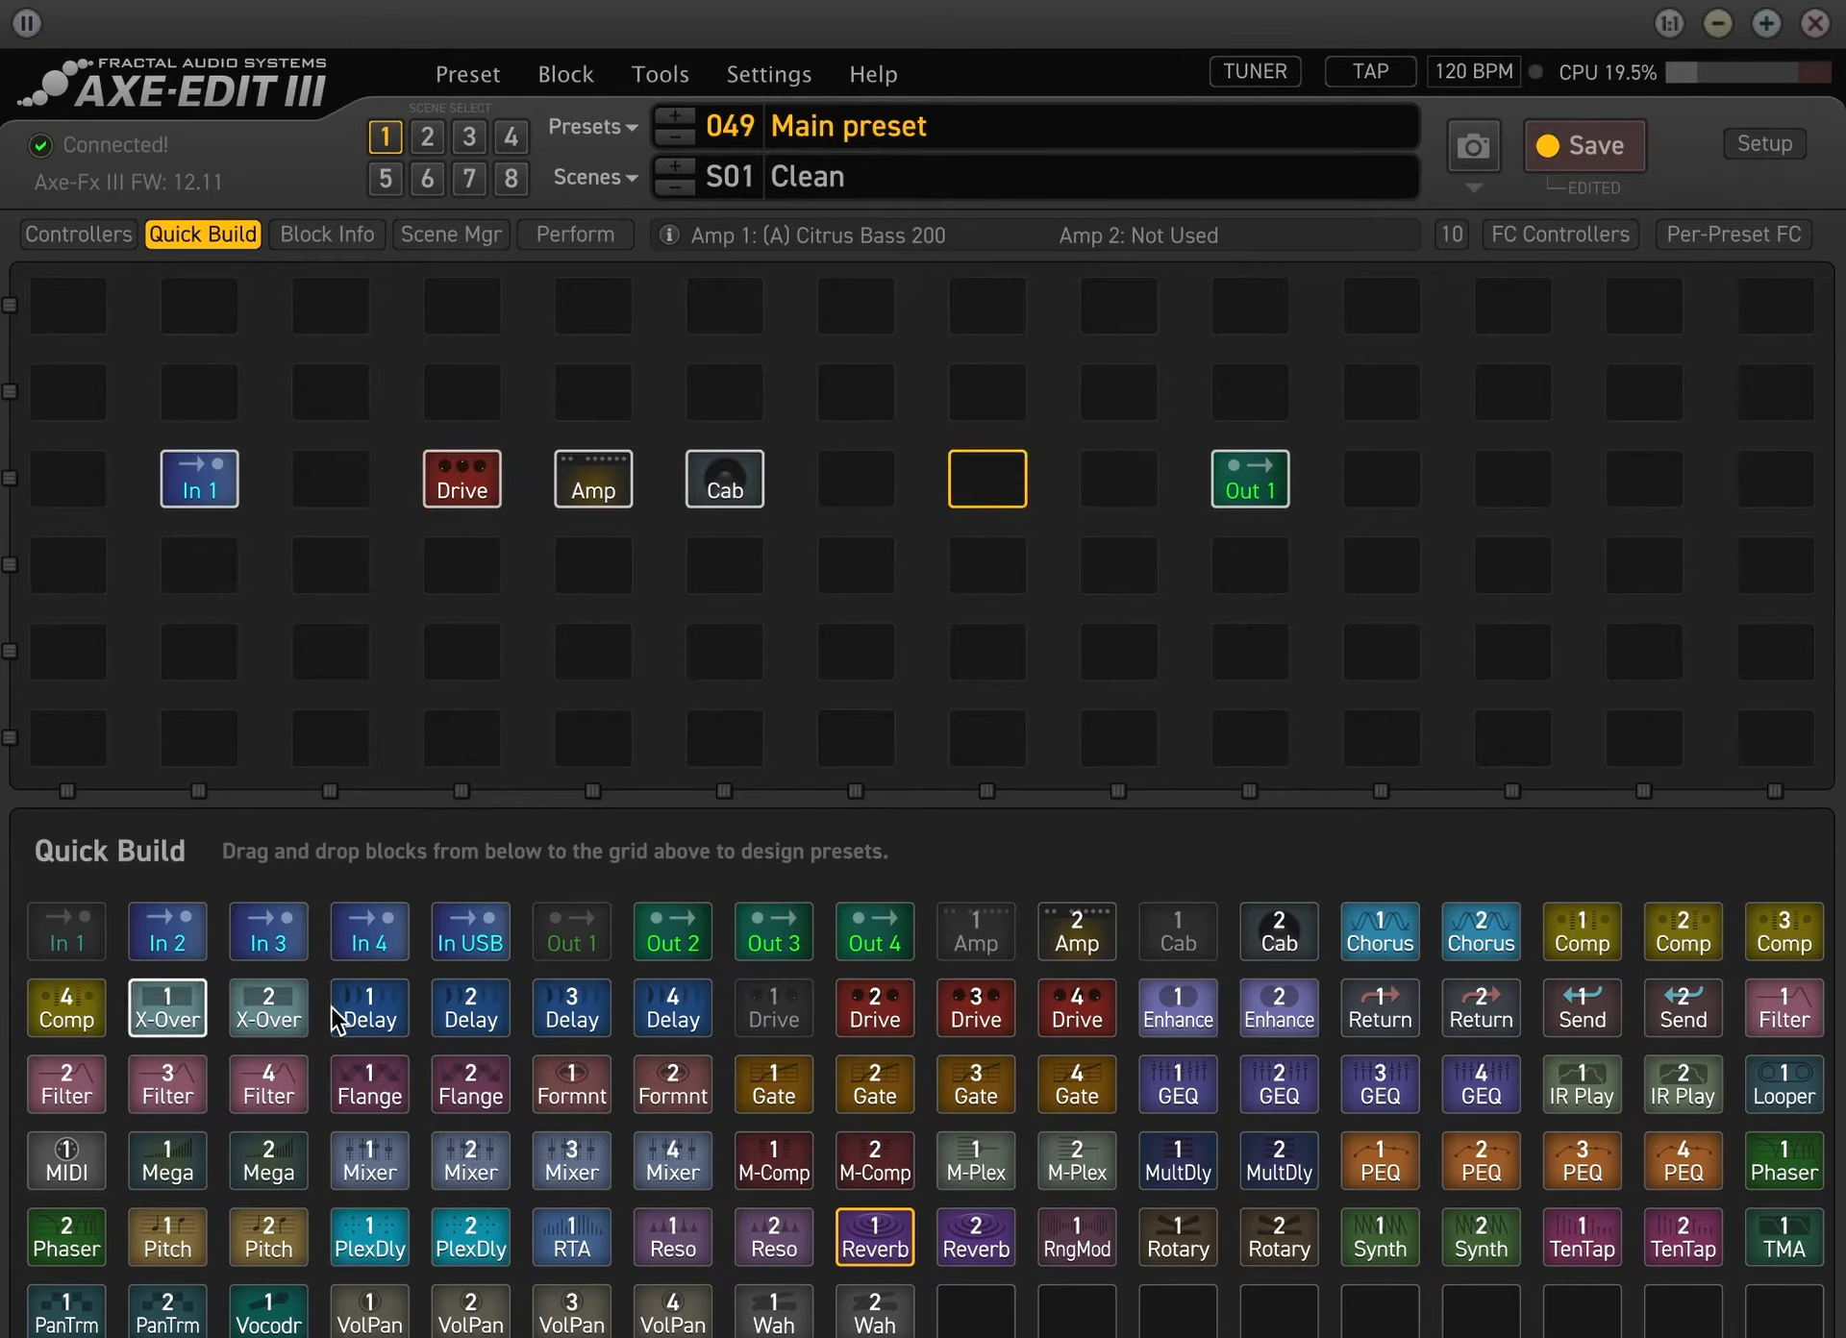
left_click_drag(370, 1007, 854, 476)
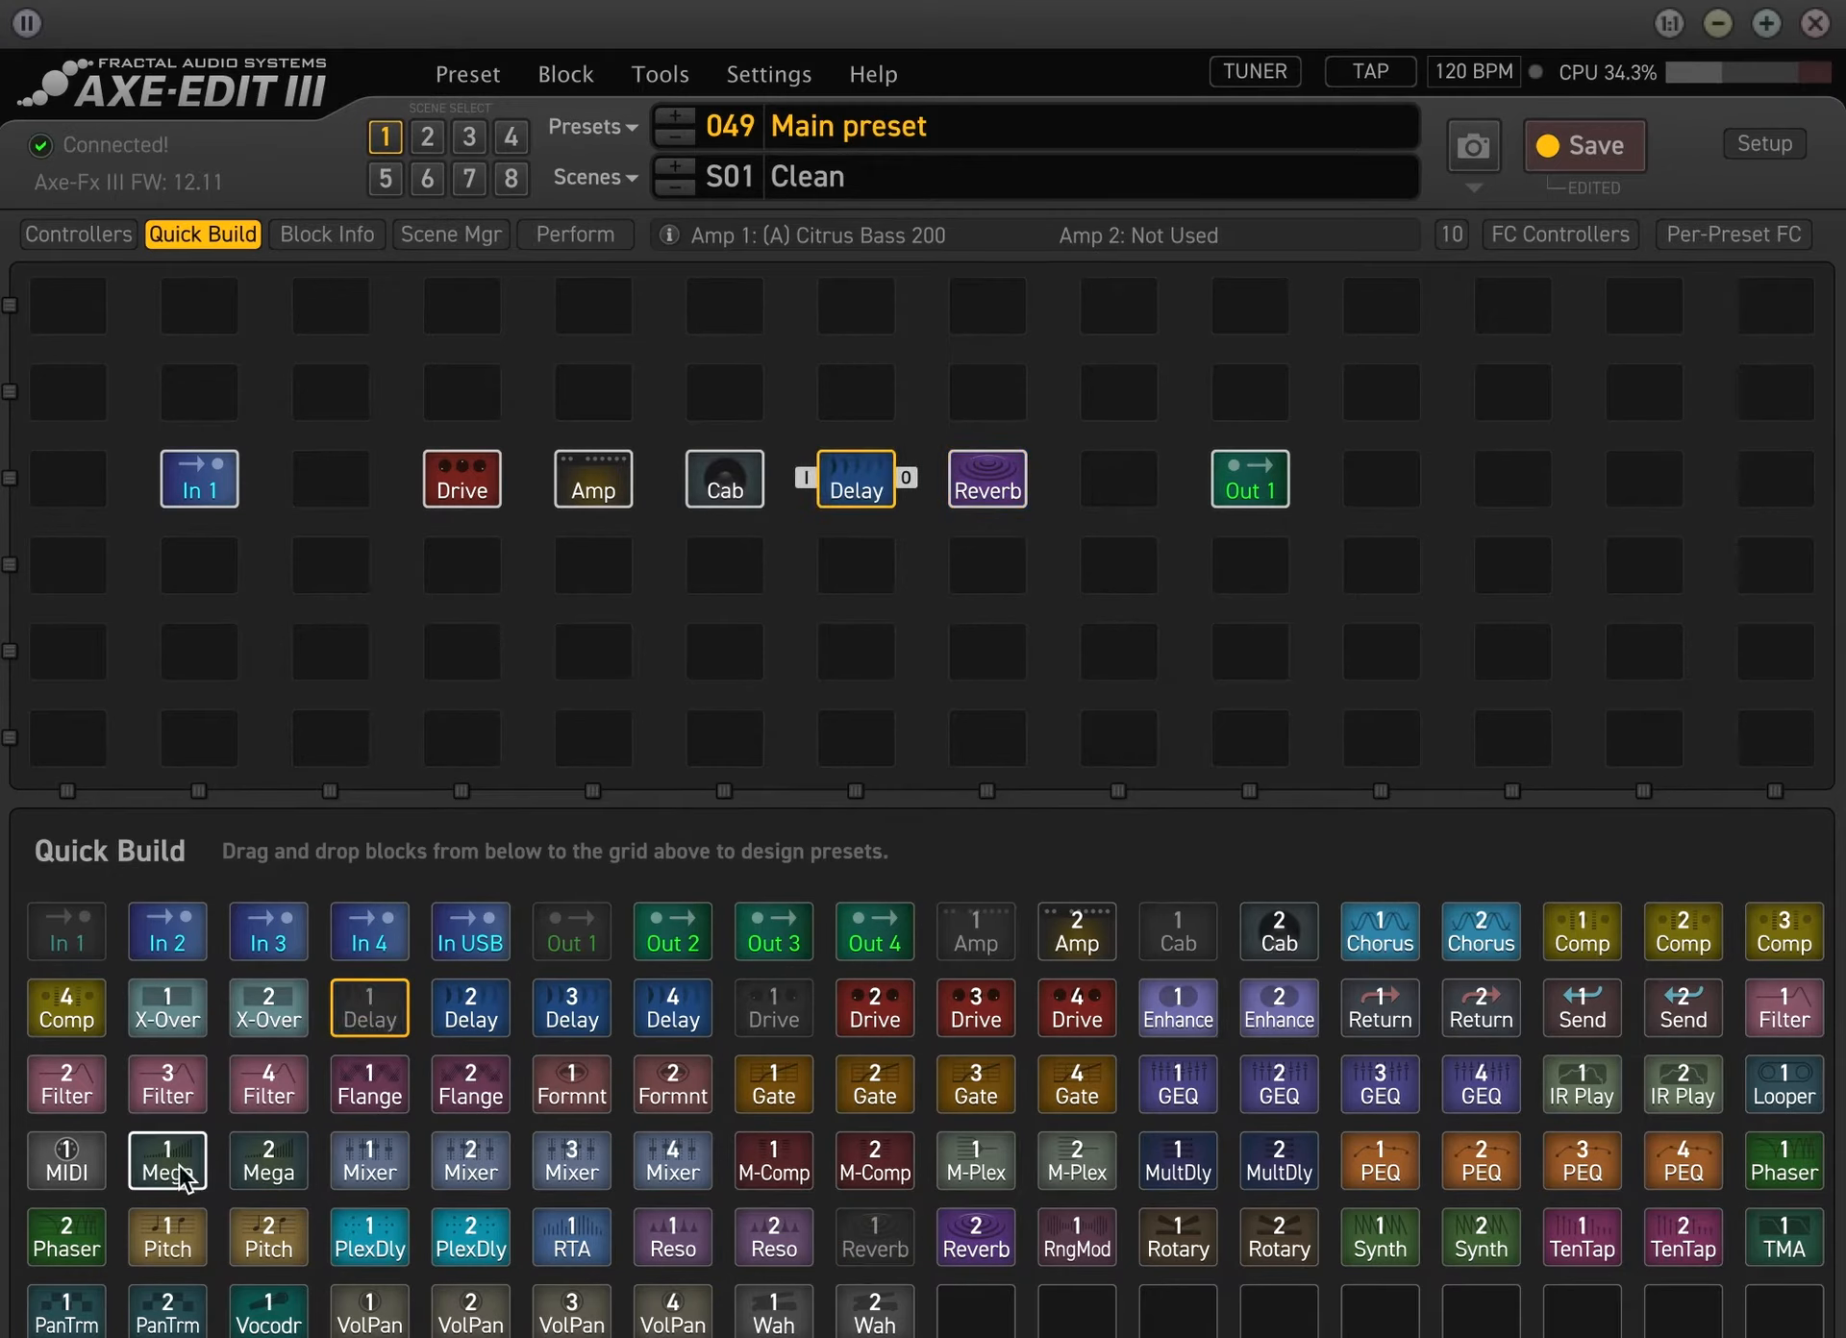
left_click_drag(66, 1238, 329, 481)
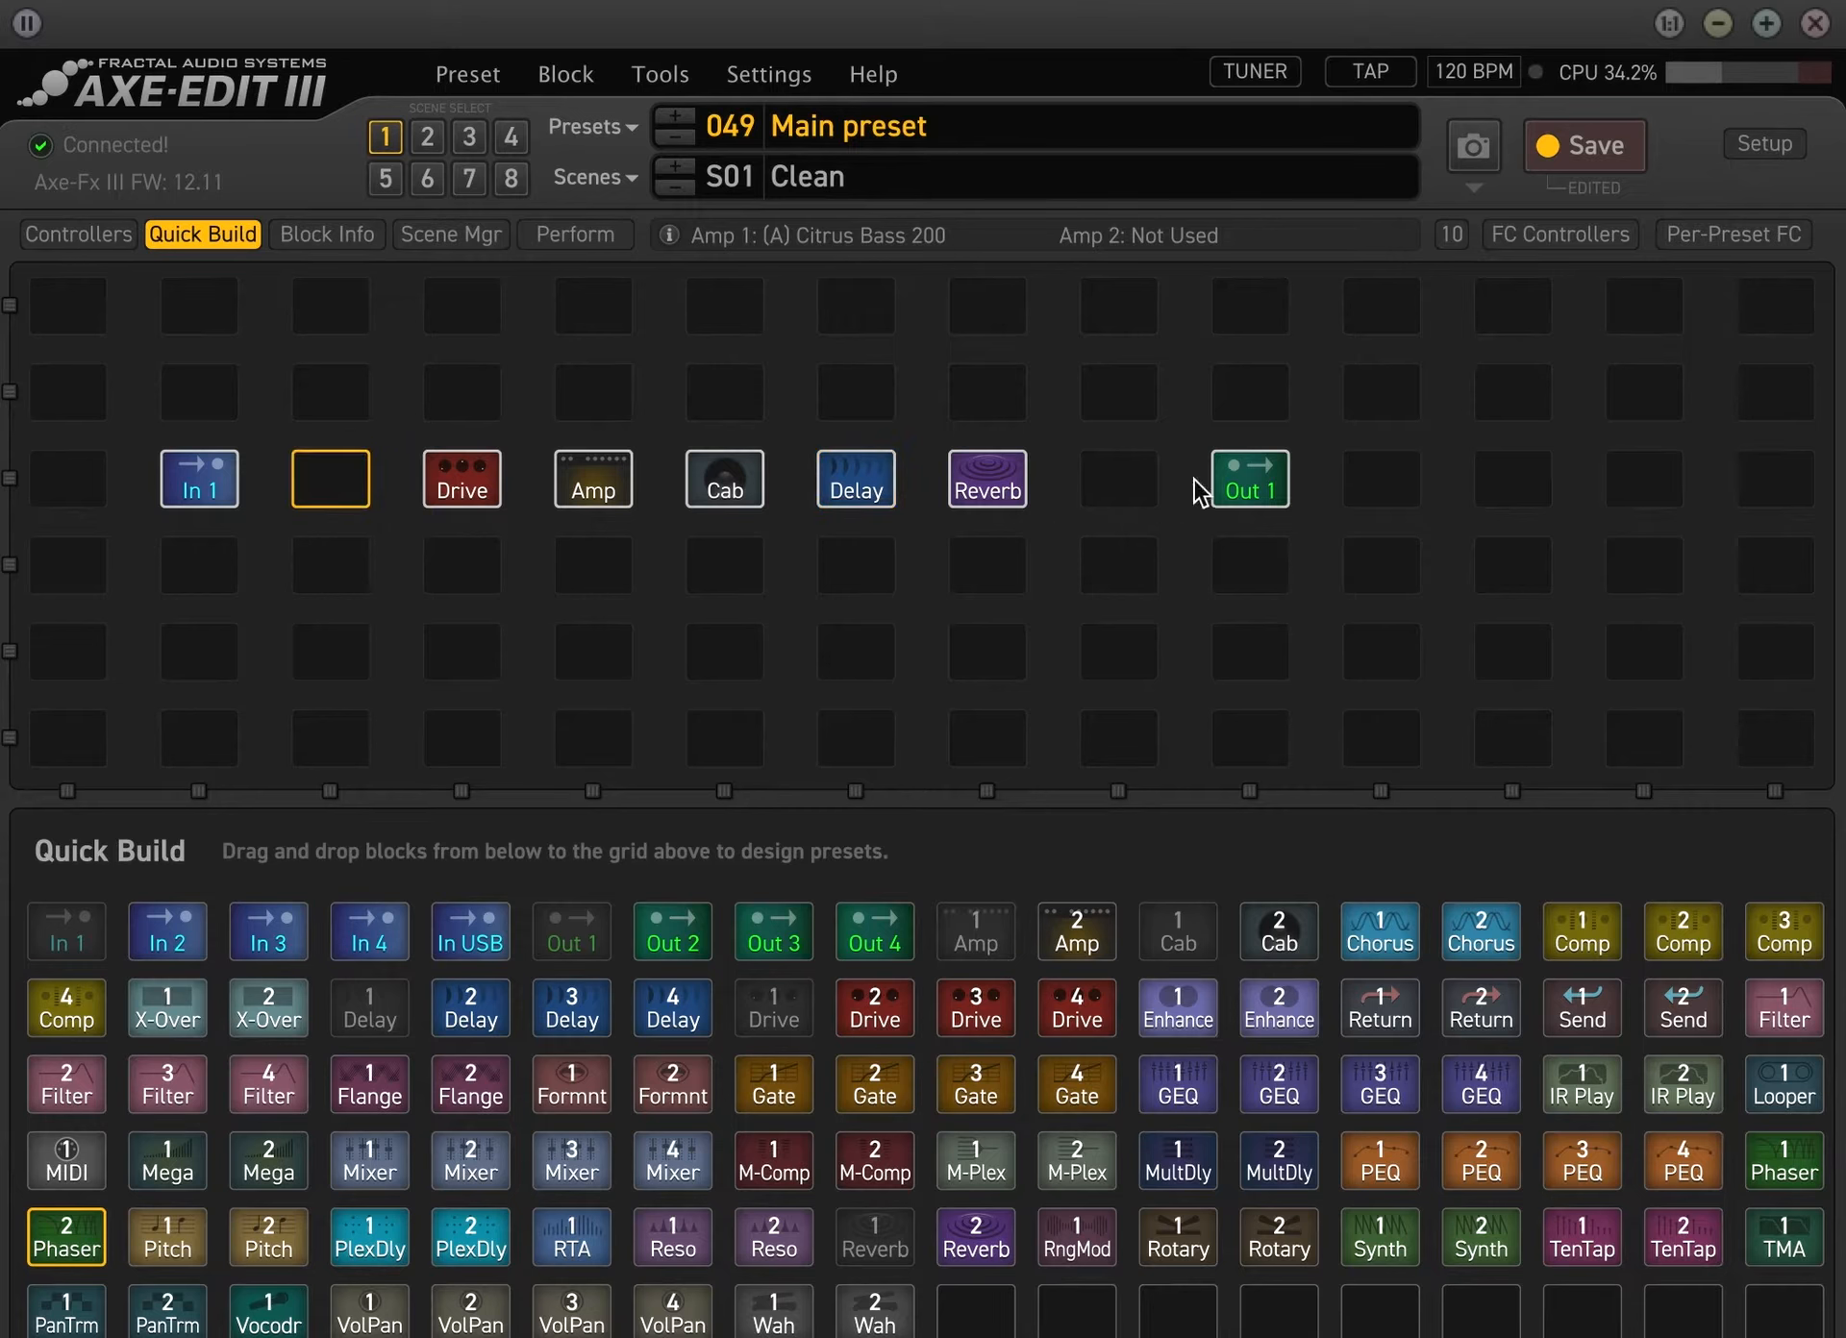
Shift the Reverb, Delay, Cab and Amp blocks one column each toward the Out 1 block
left_click_drag(975, 477, 1091, 483)
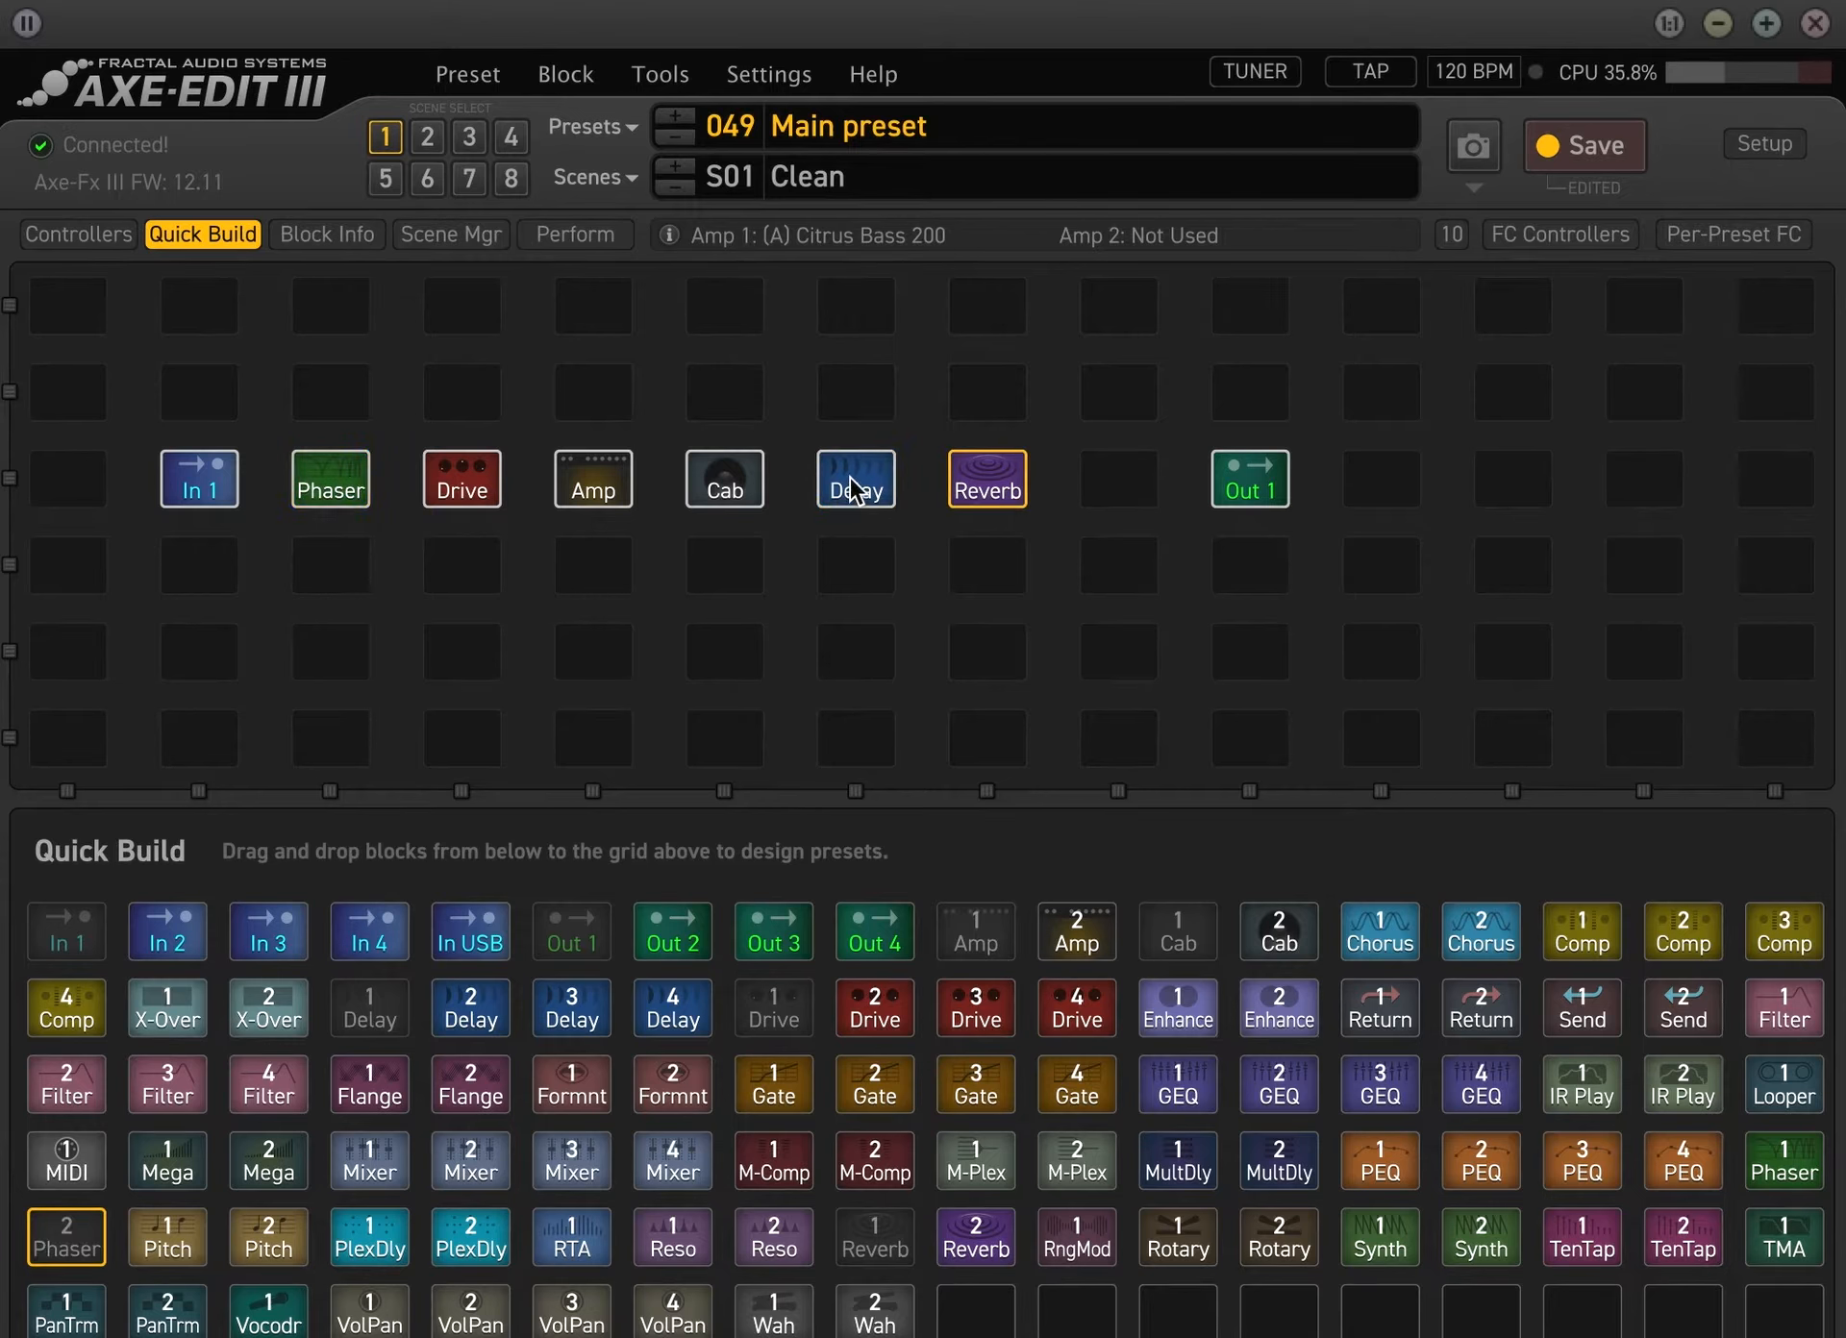
left_click_drag(850, 478, 981, 478)
left_click_drag(741, 495, 848, 498)
left_click_drag(596, 490, 731, 525)
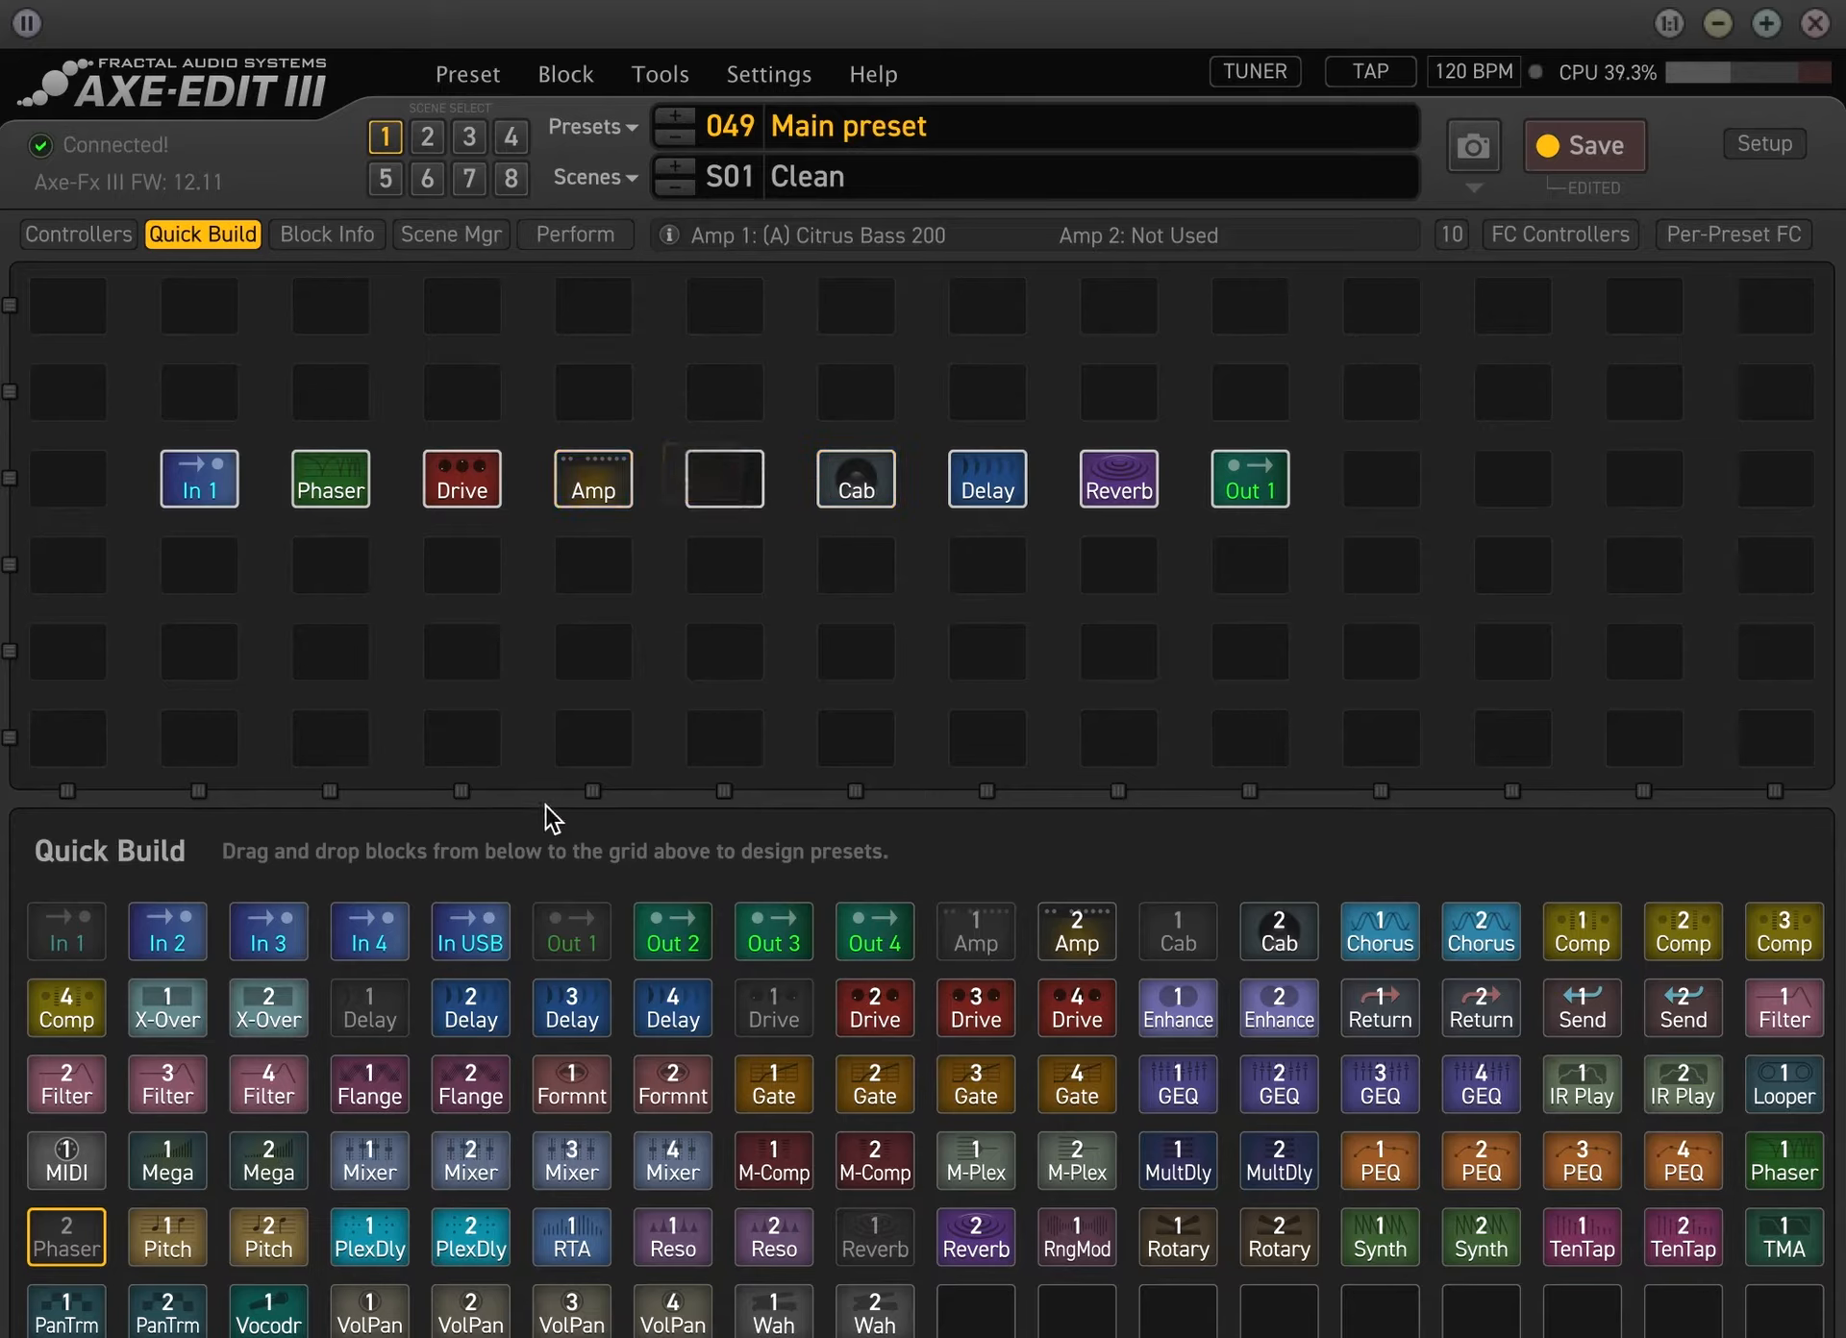
Replace the phaser in the third column with Comp 4, and place Phaser 1 in the empty fifth column
left_click_drag(67, 1009, 351, 496)
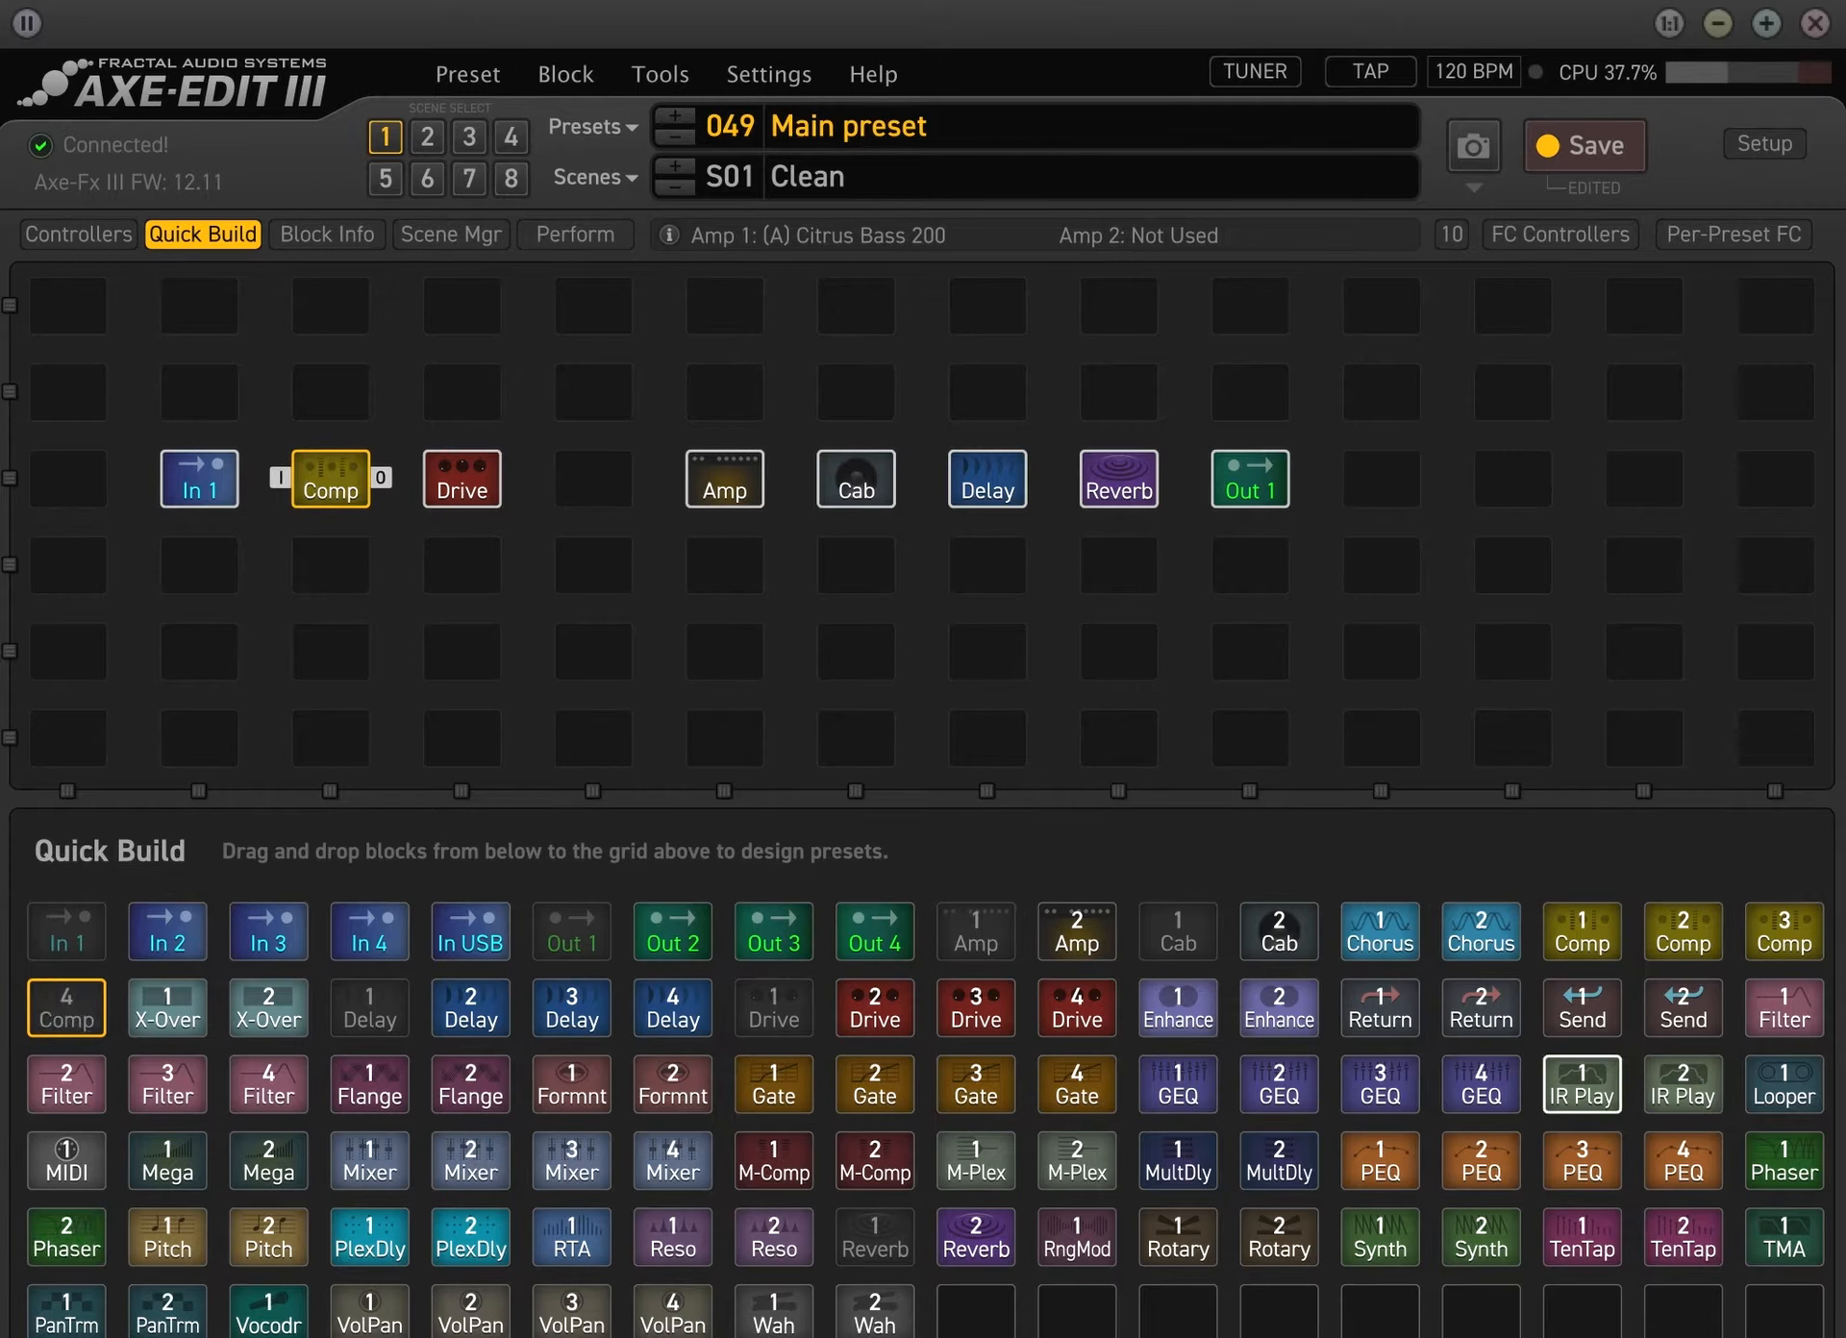
left_click_drag(1787, 1175, 598, 486)
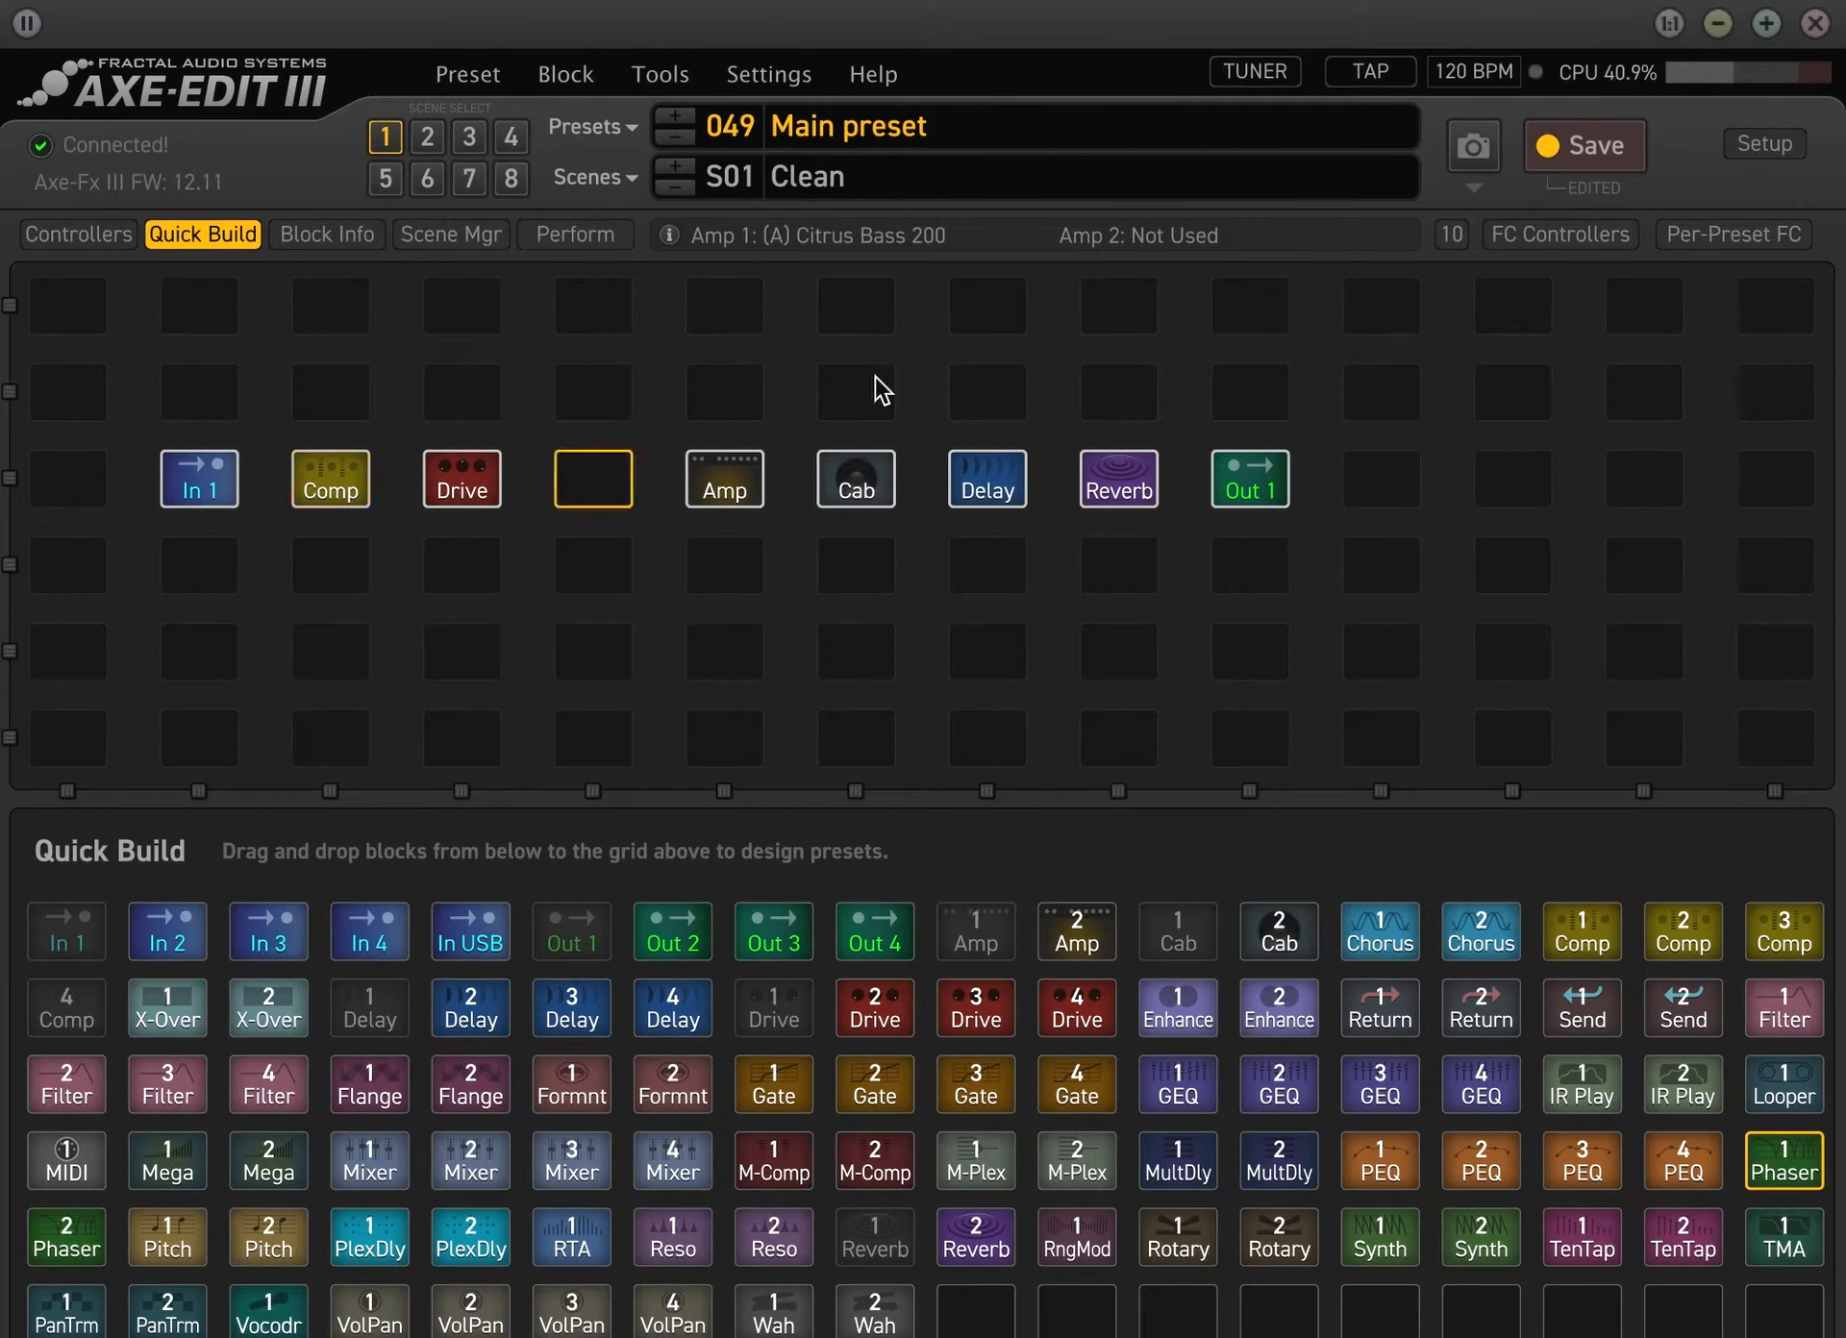
Connect the whole row of blocks from In 1 through to Out 1, and save the preset
left_click_drag(247, 485, 1349, 450)
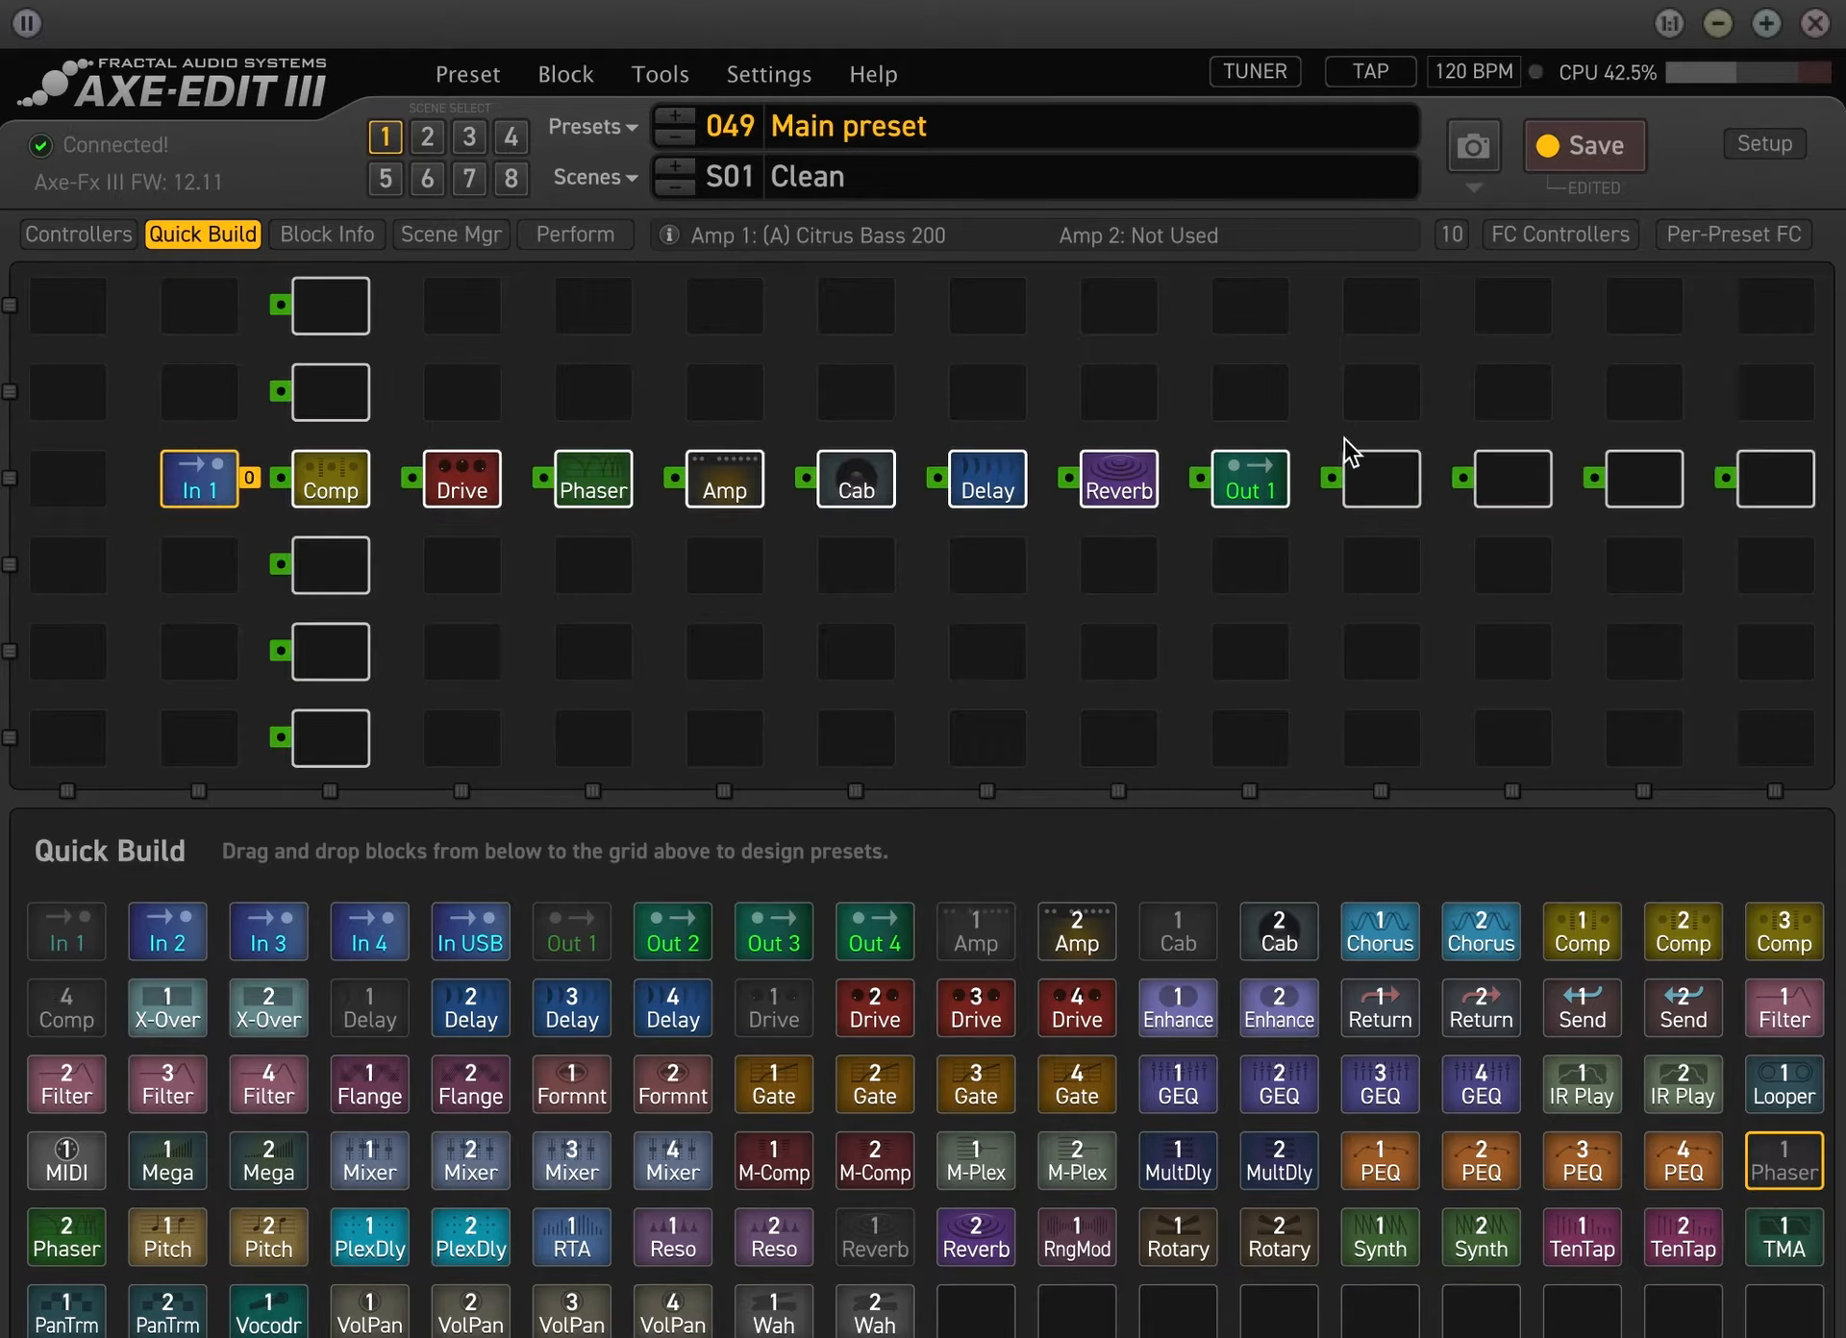
left_click_drag(1216, 490, 1219, 488)
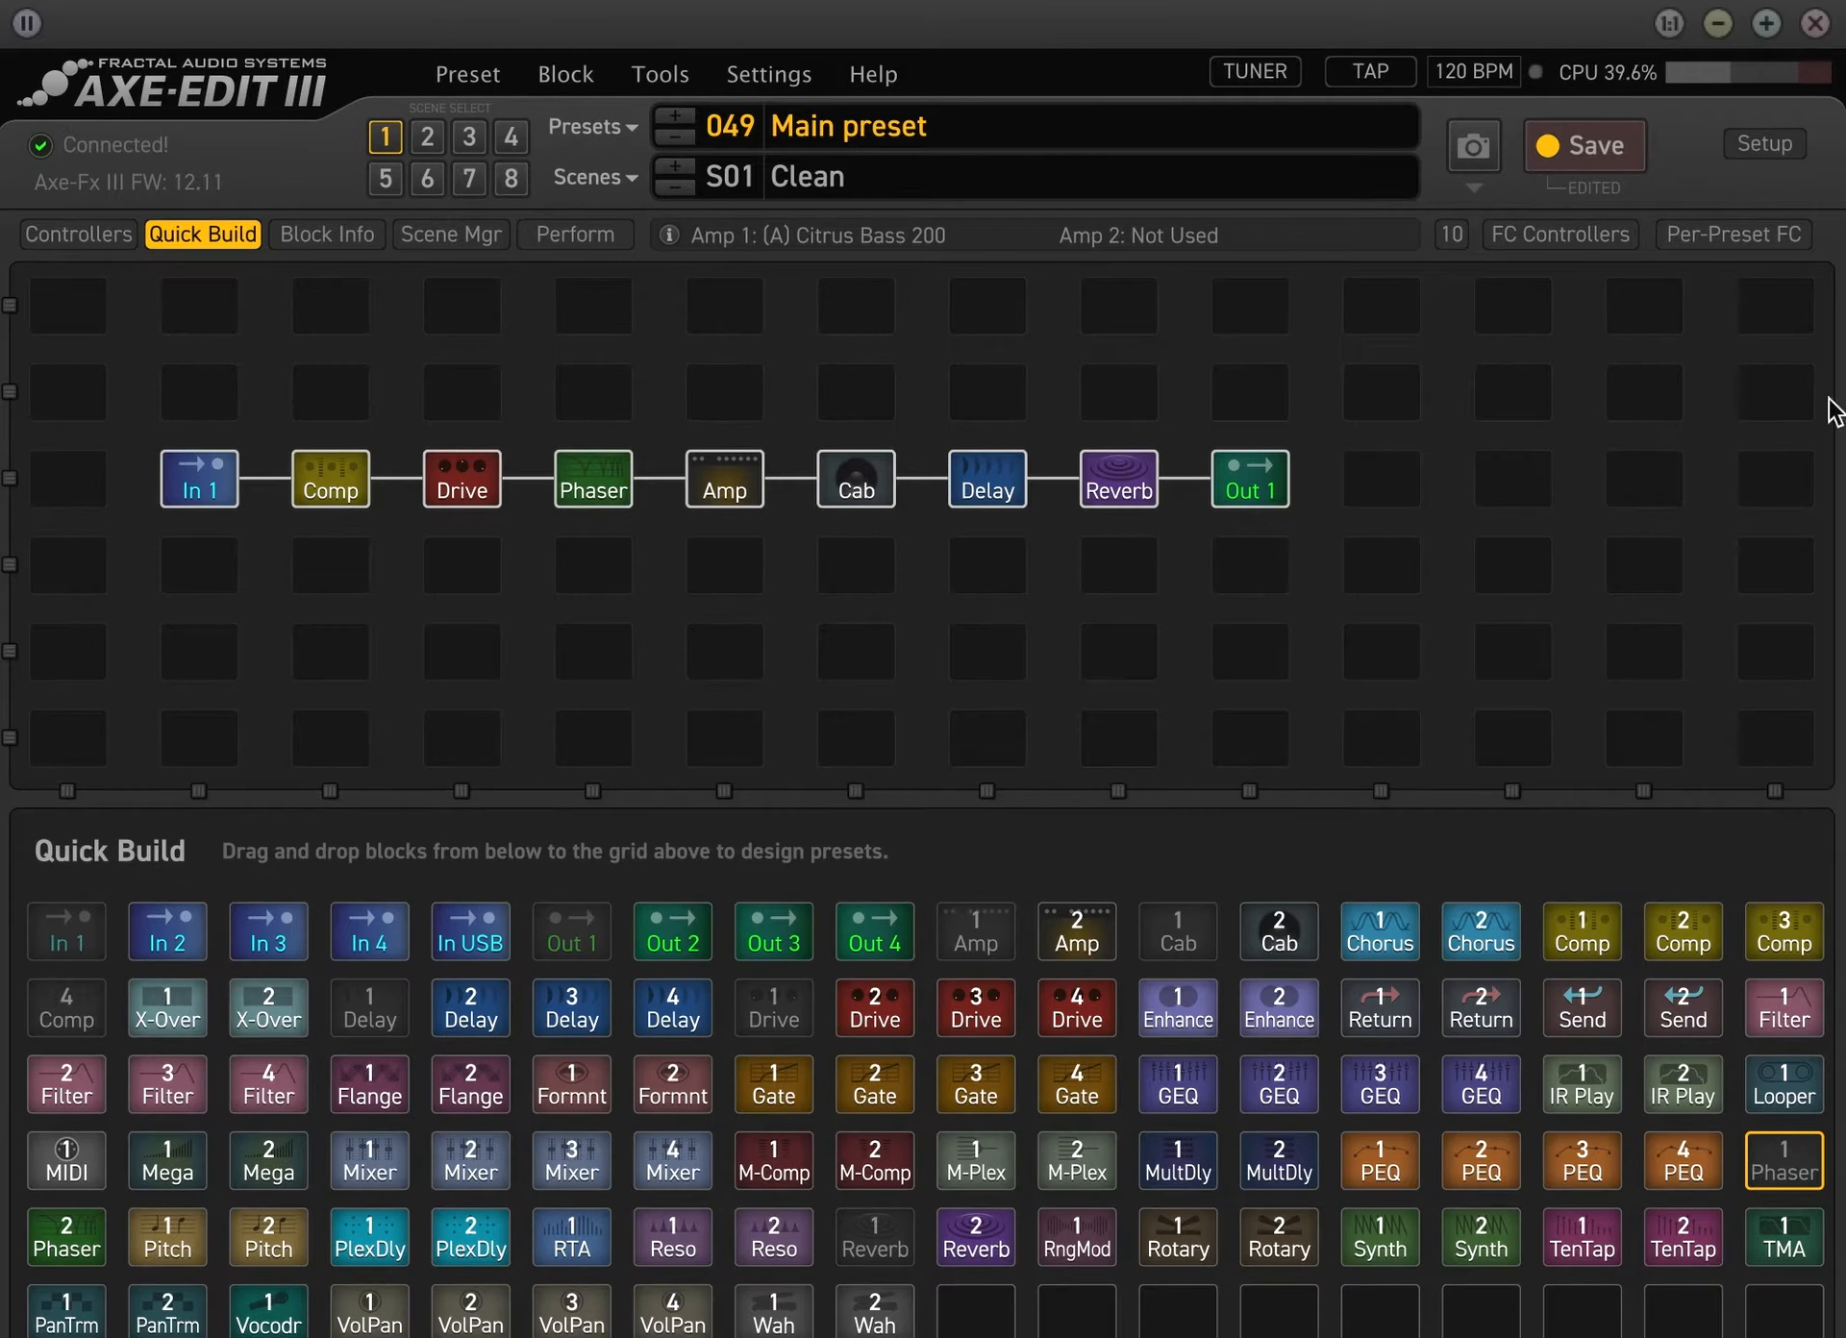
left_click(1598, 149)
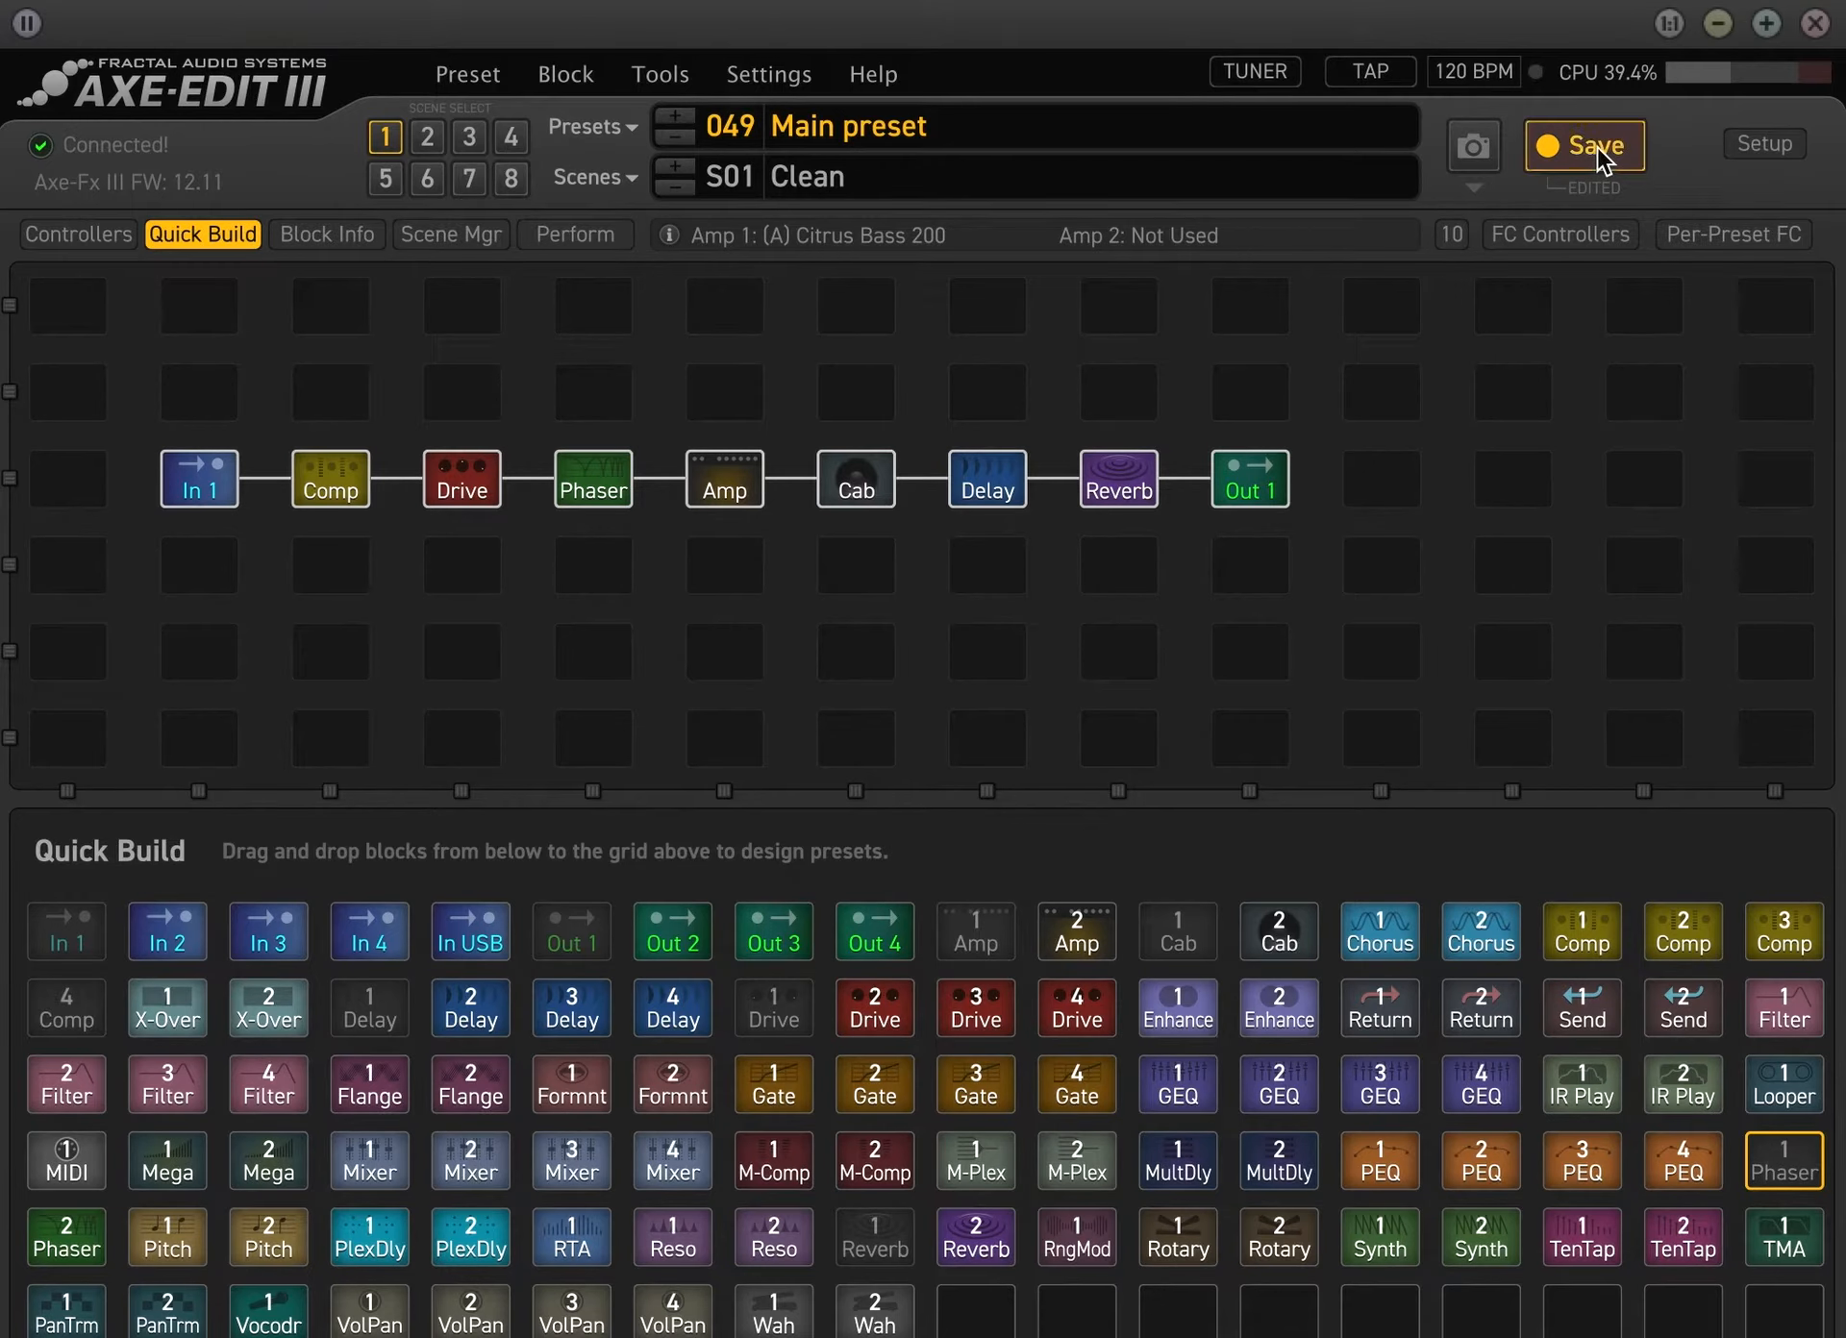
right_click(359, 476)
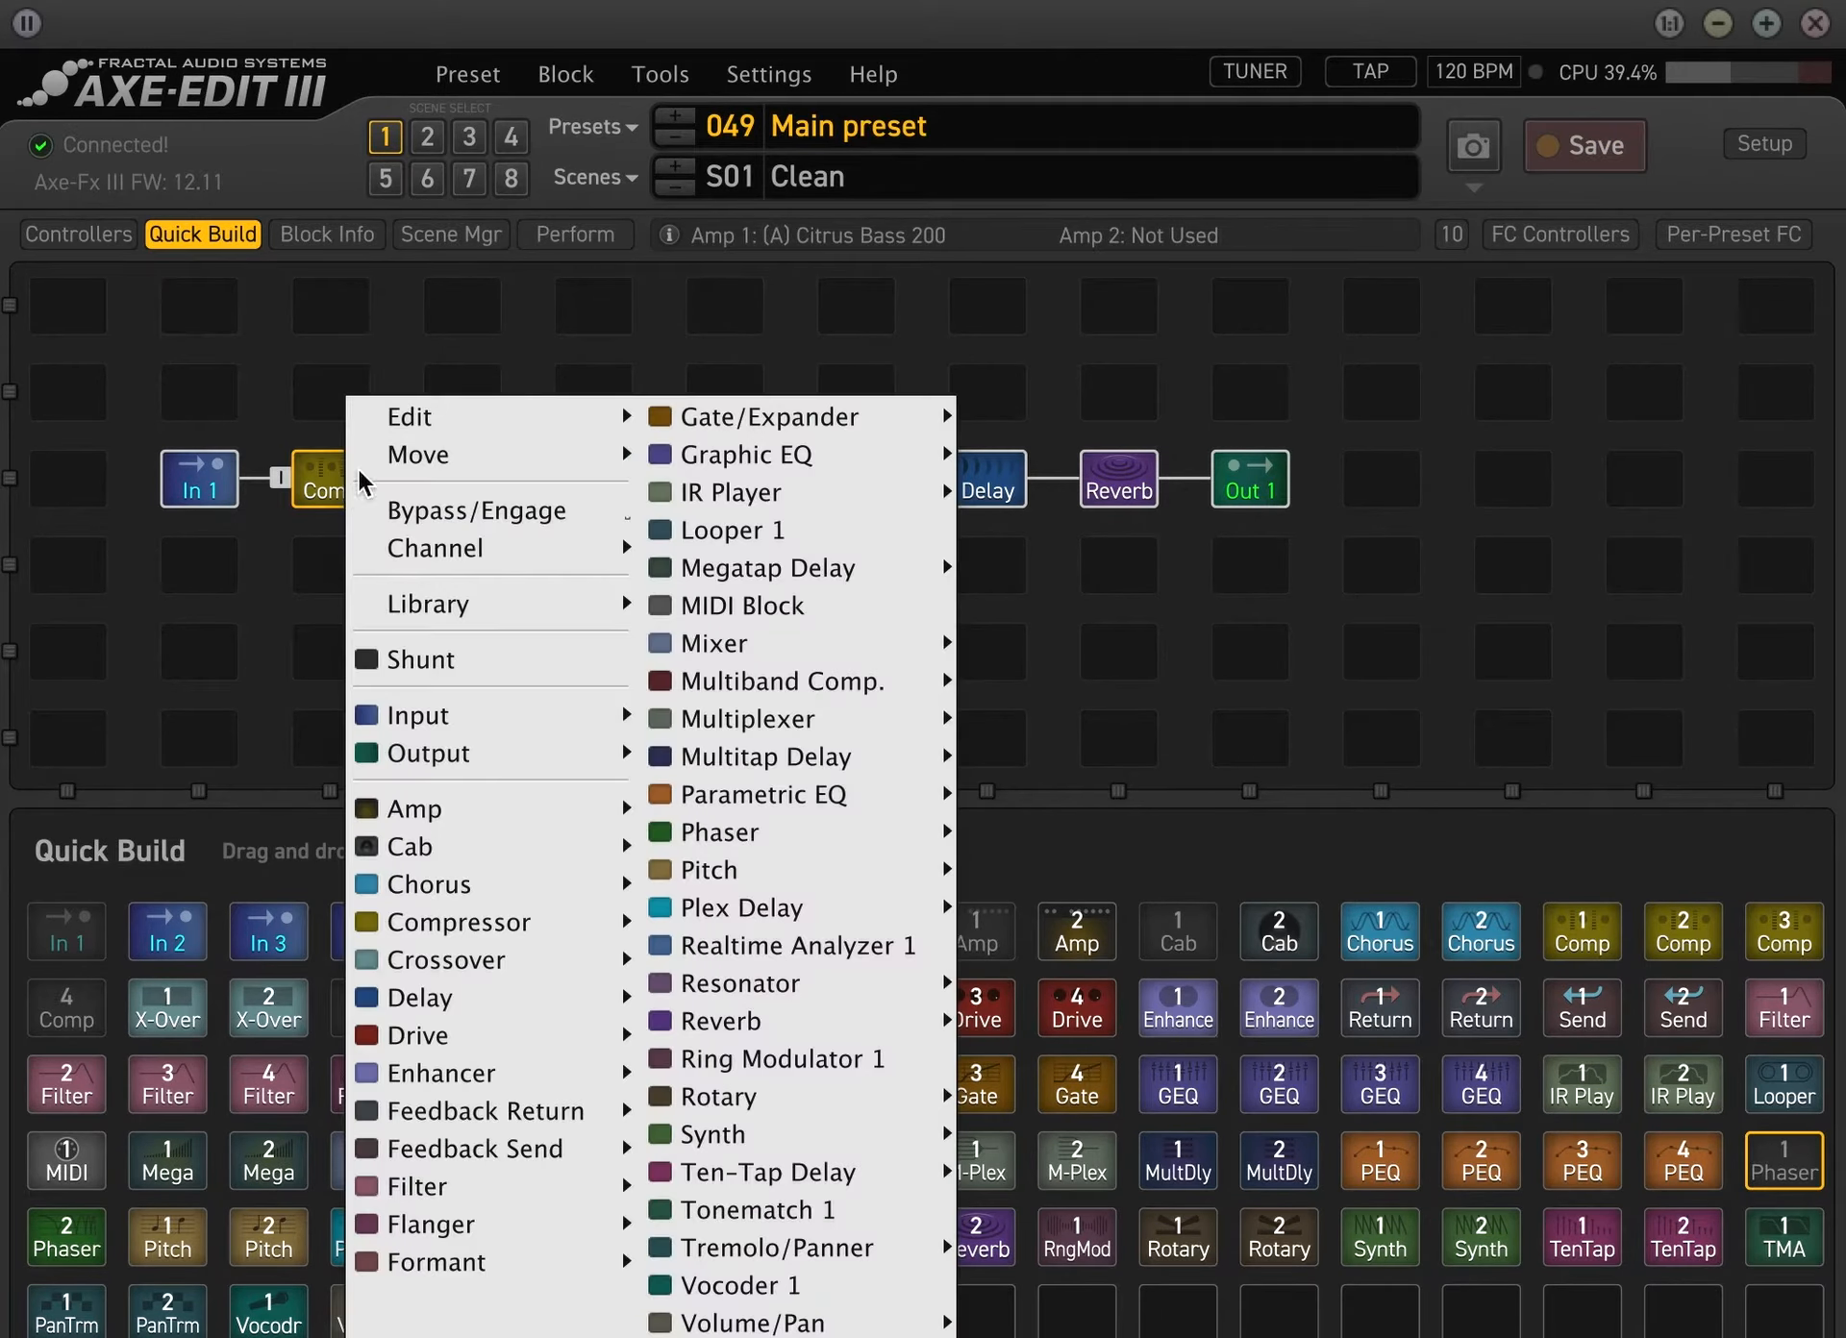
left_click(575, 234)
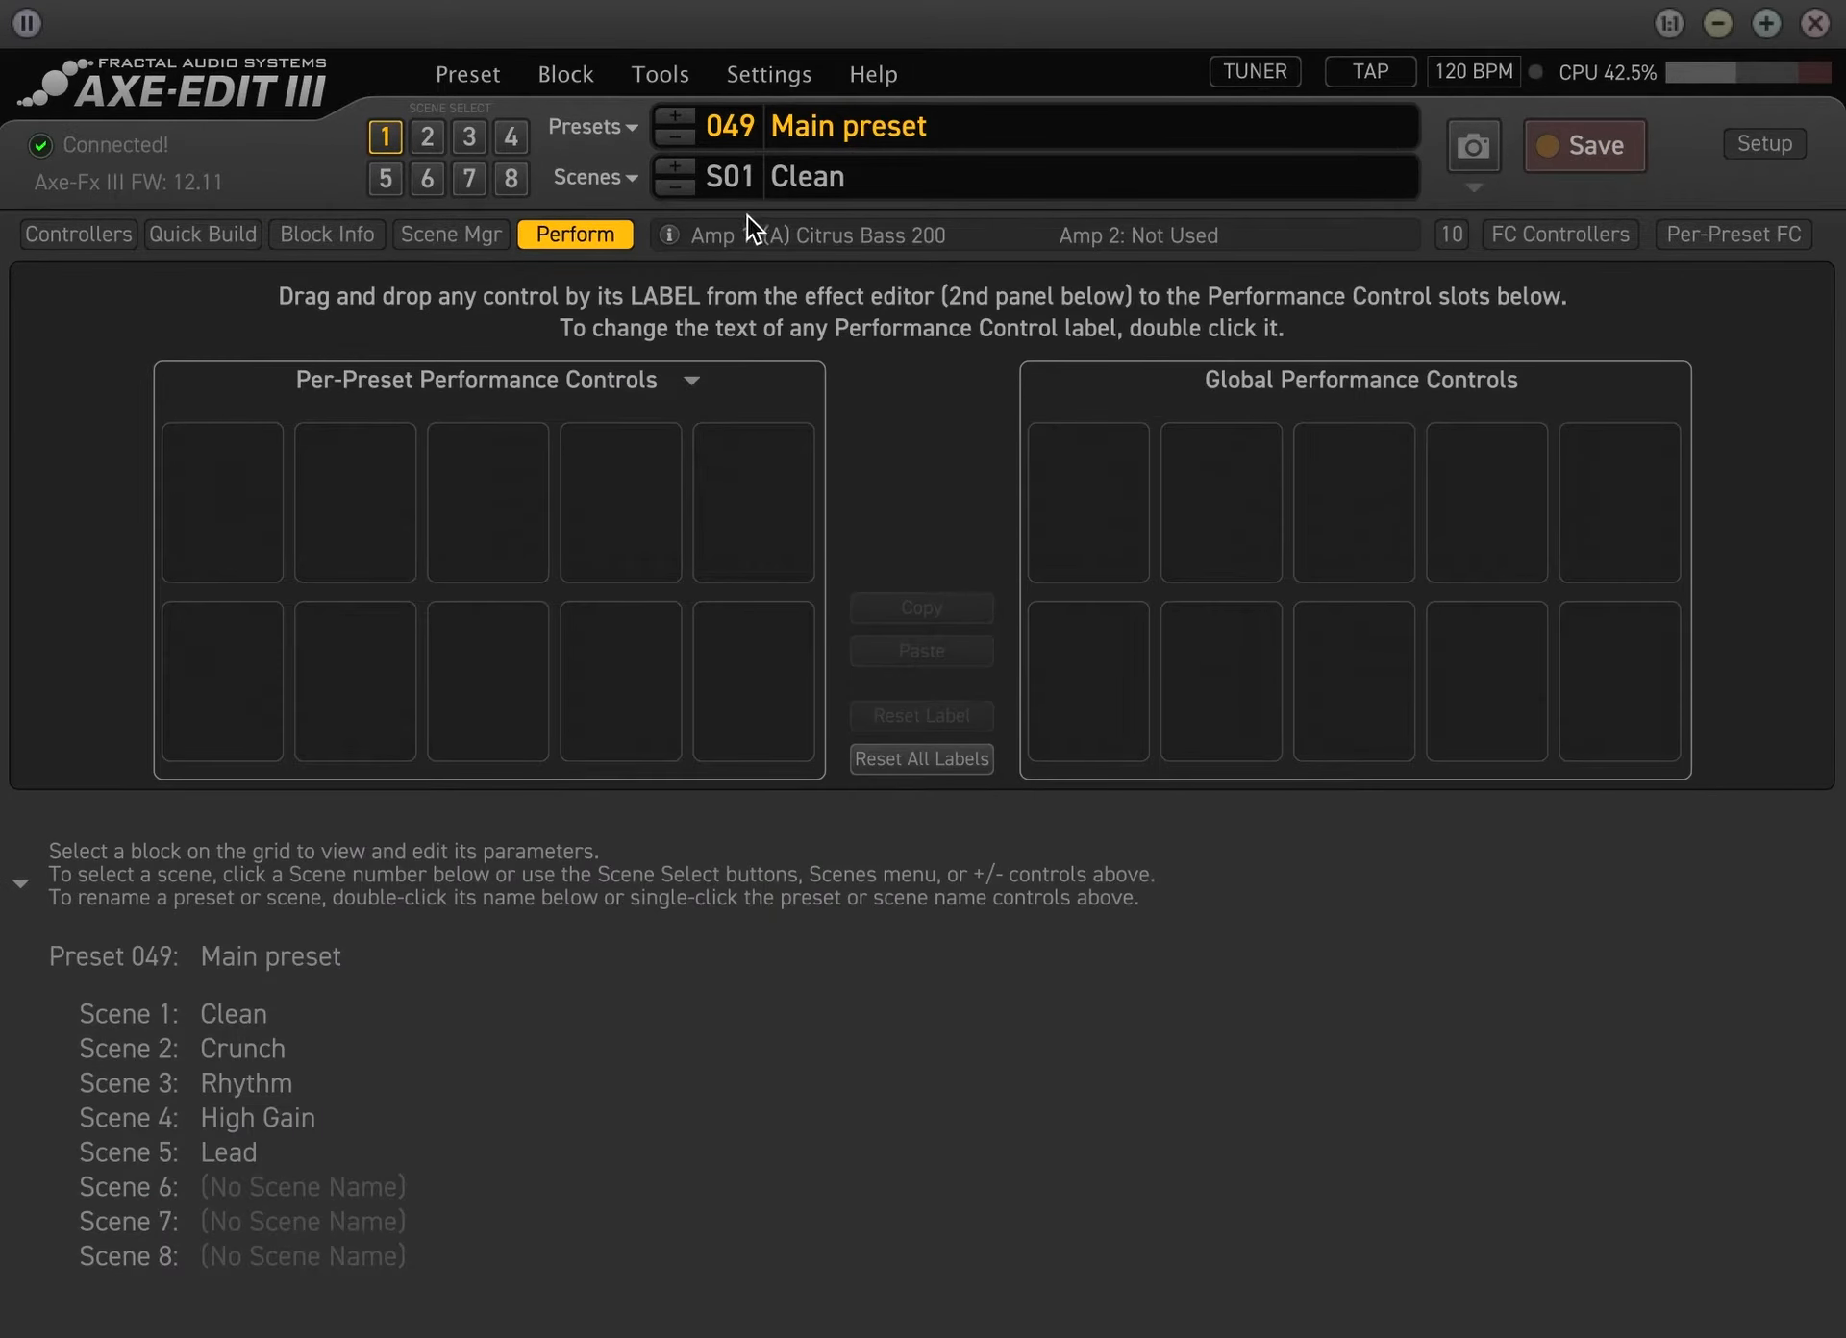
In the foot controller's Main Layout, set the tap of switch 7 to category Effect, function Bypass, effect Flanger 1
left_click(1490, 234)
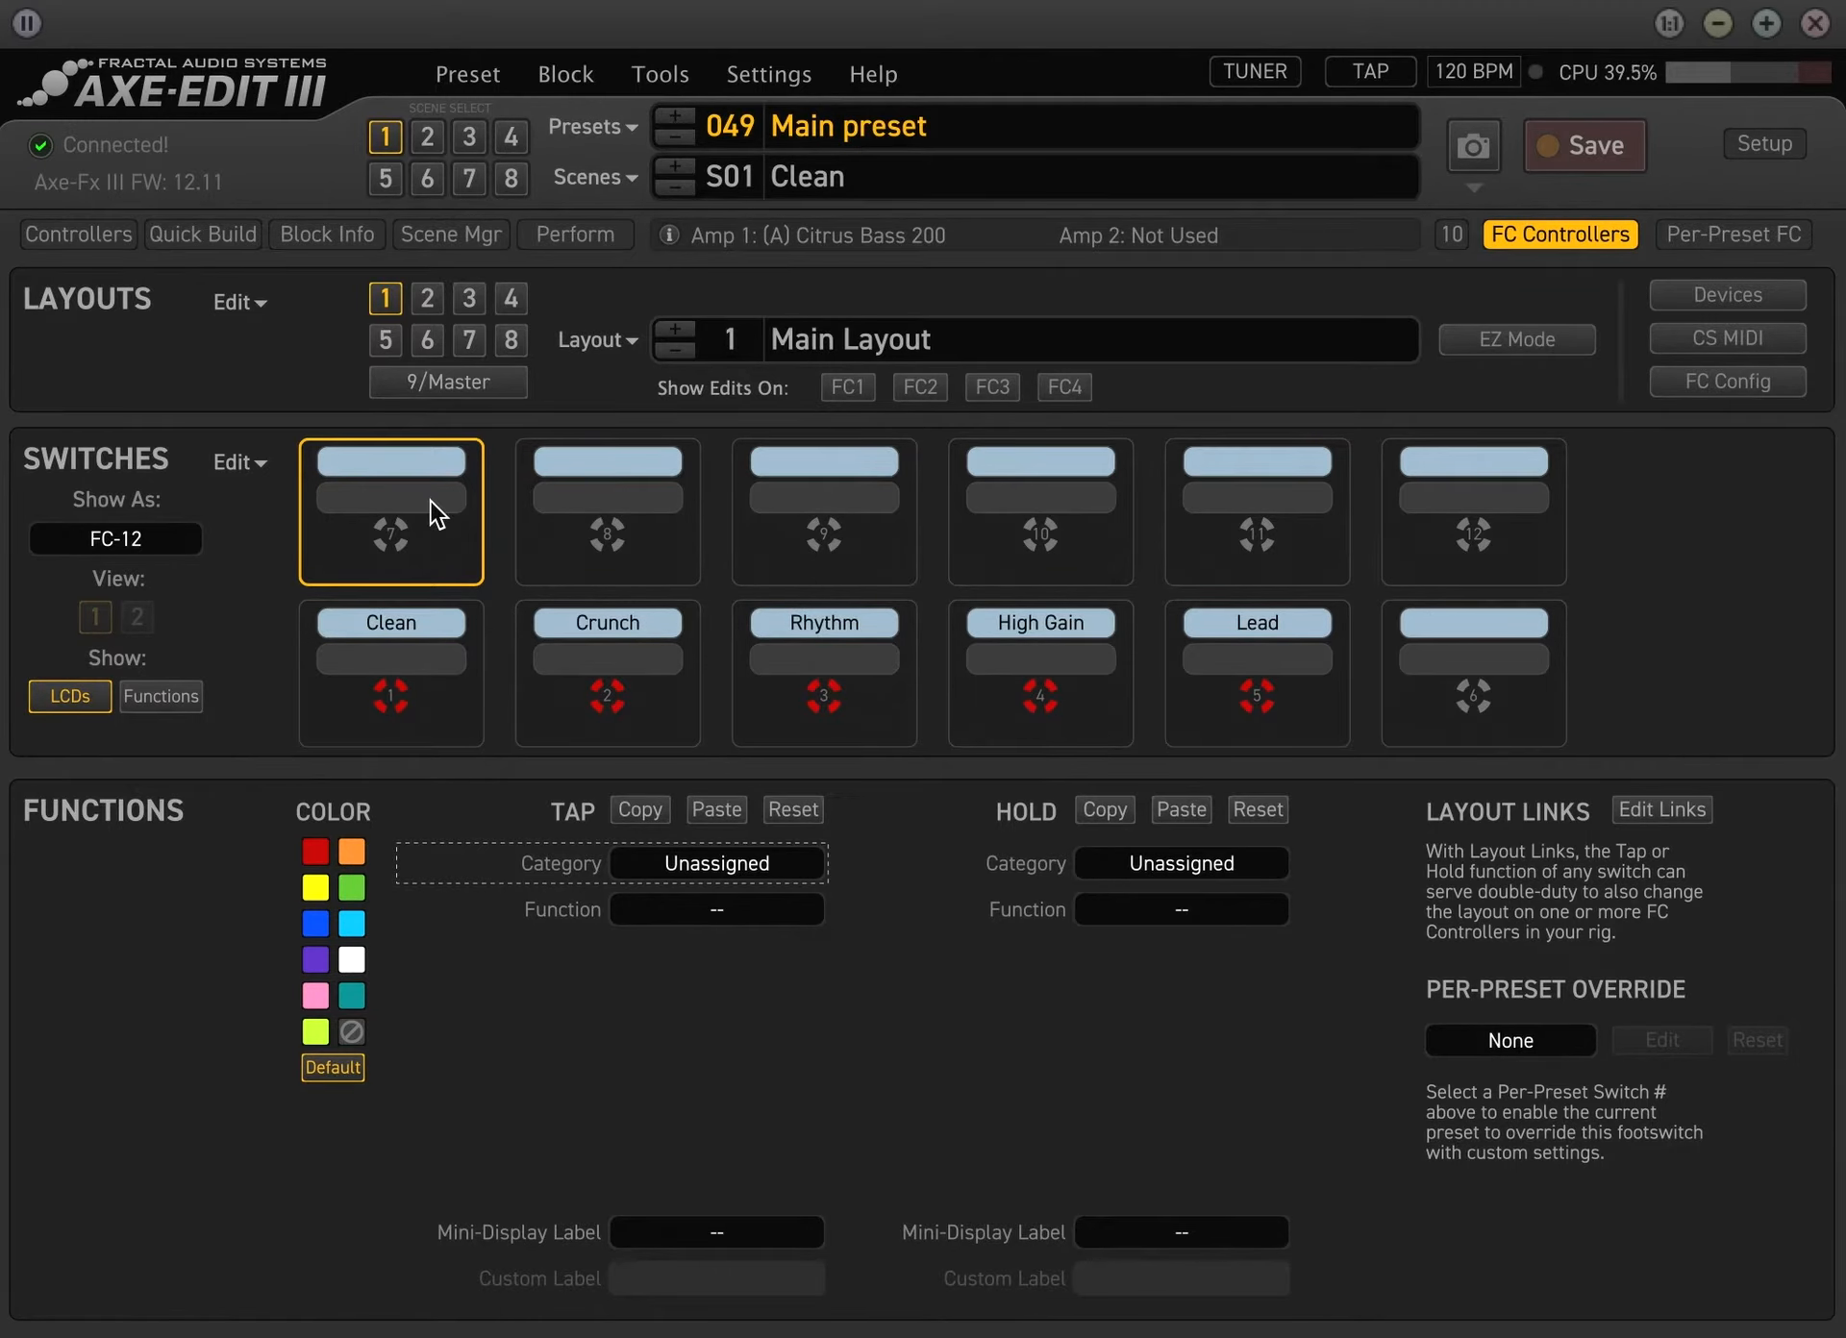
left_click(701, 867)
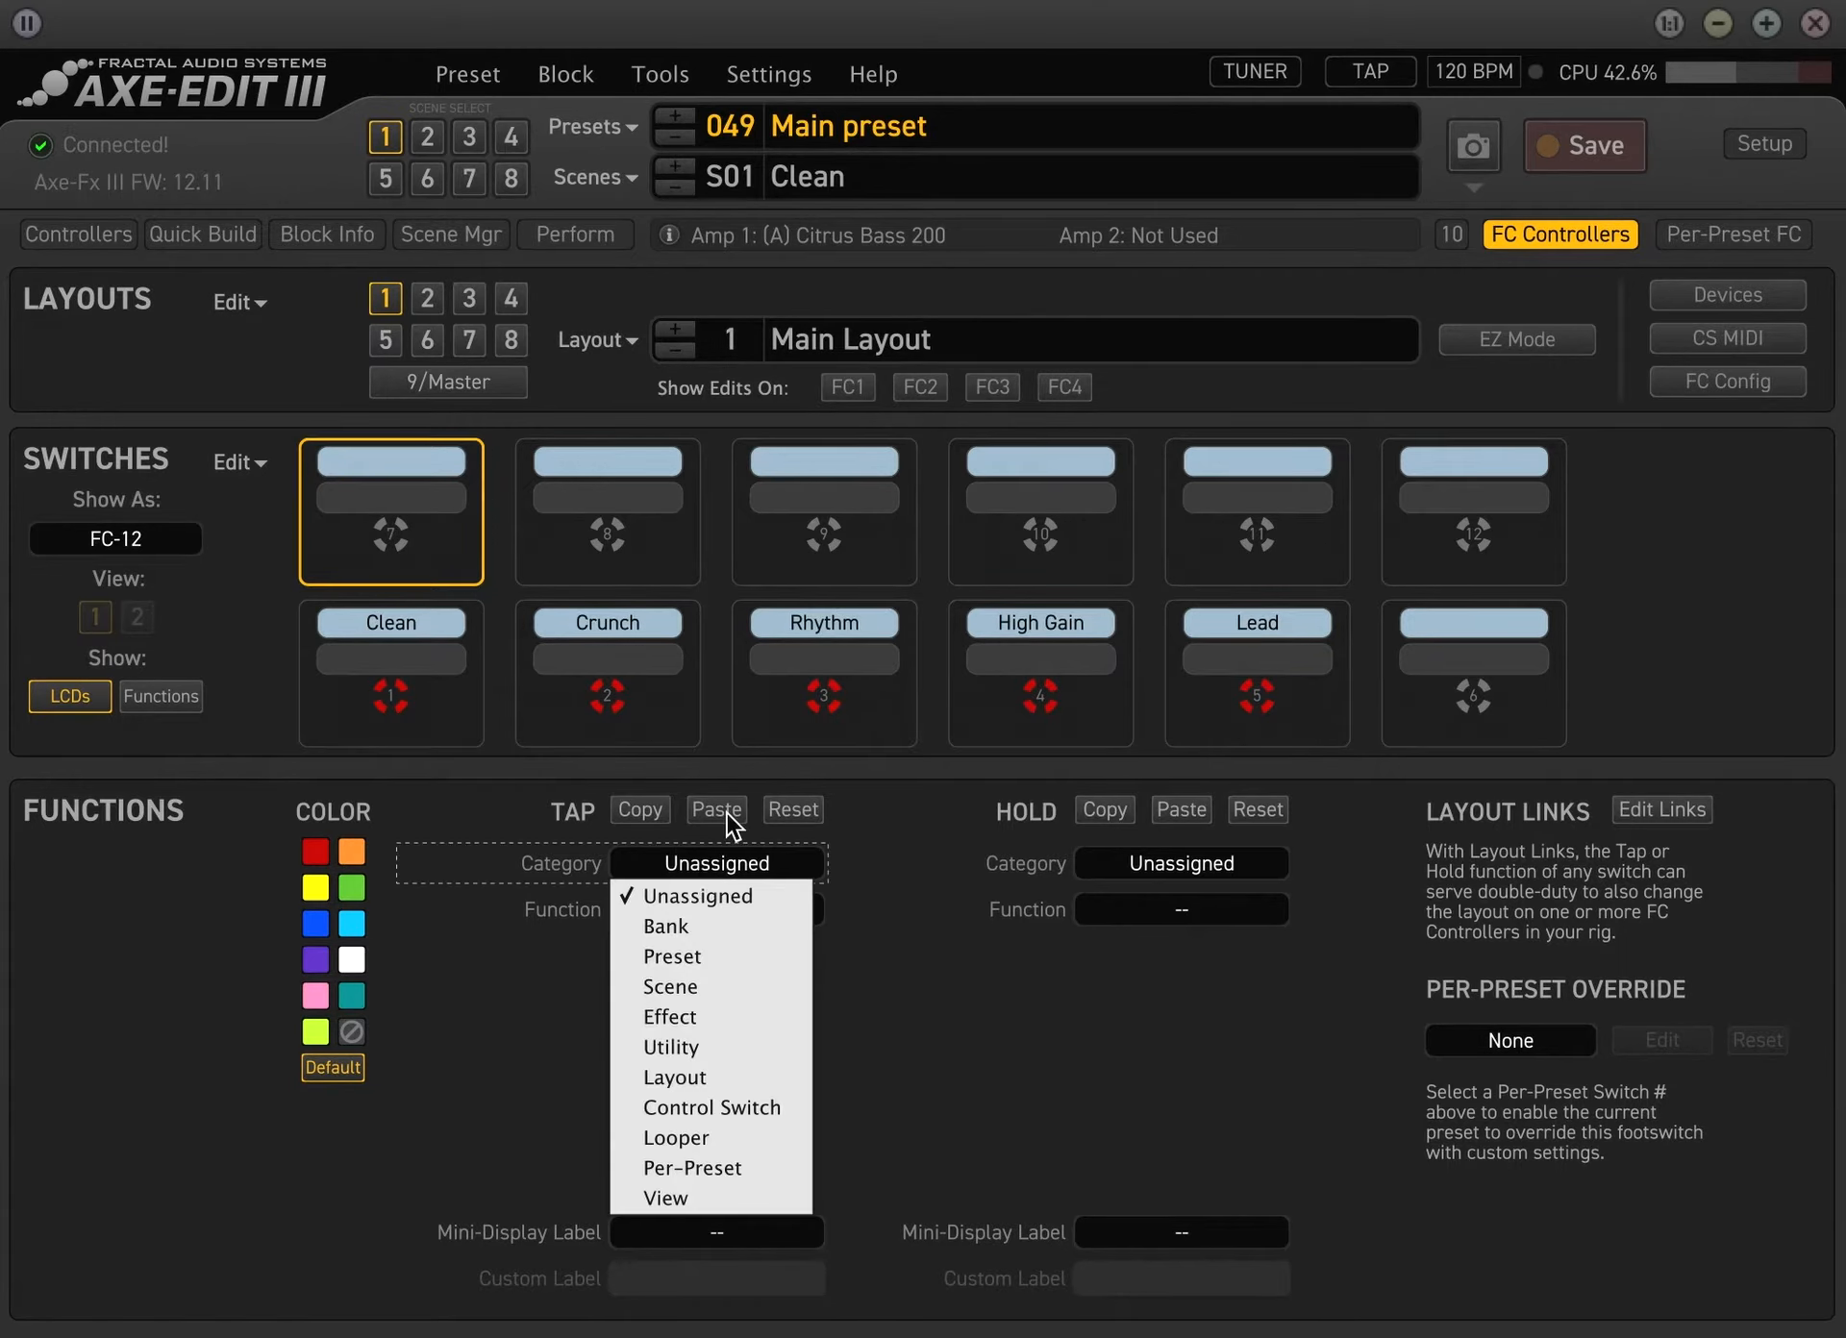
left_click(1539, 234)
left_click(1545, 236)
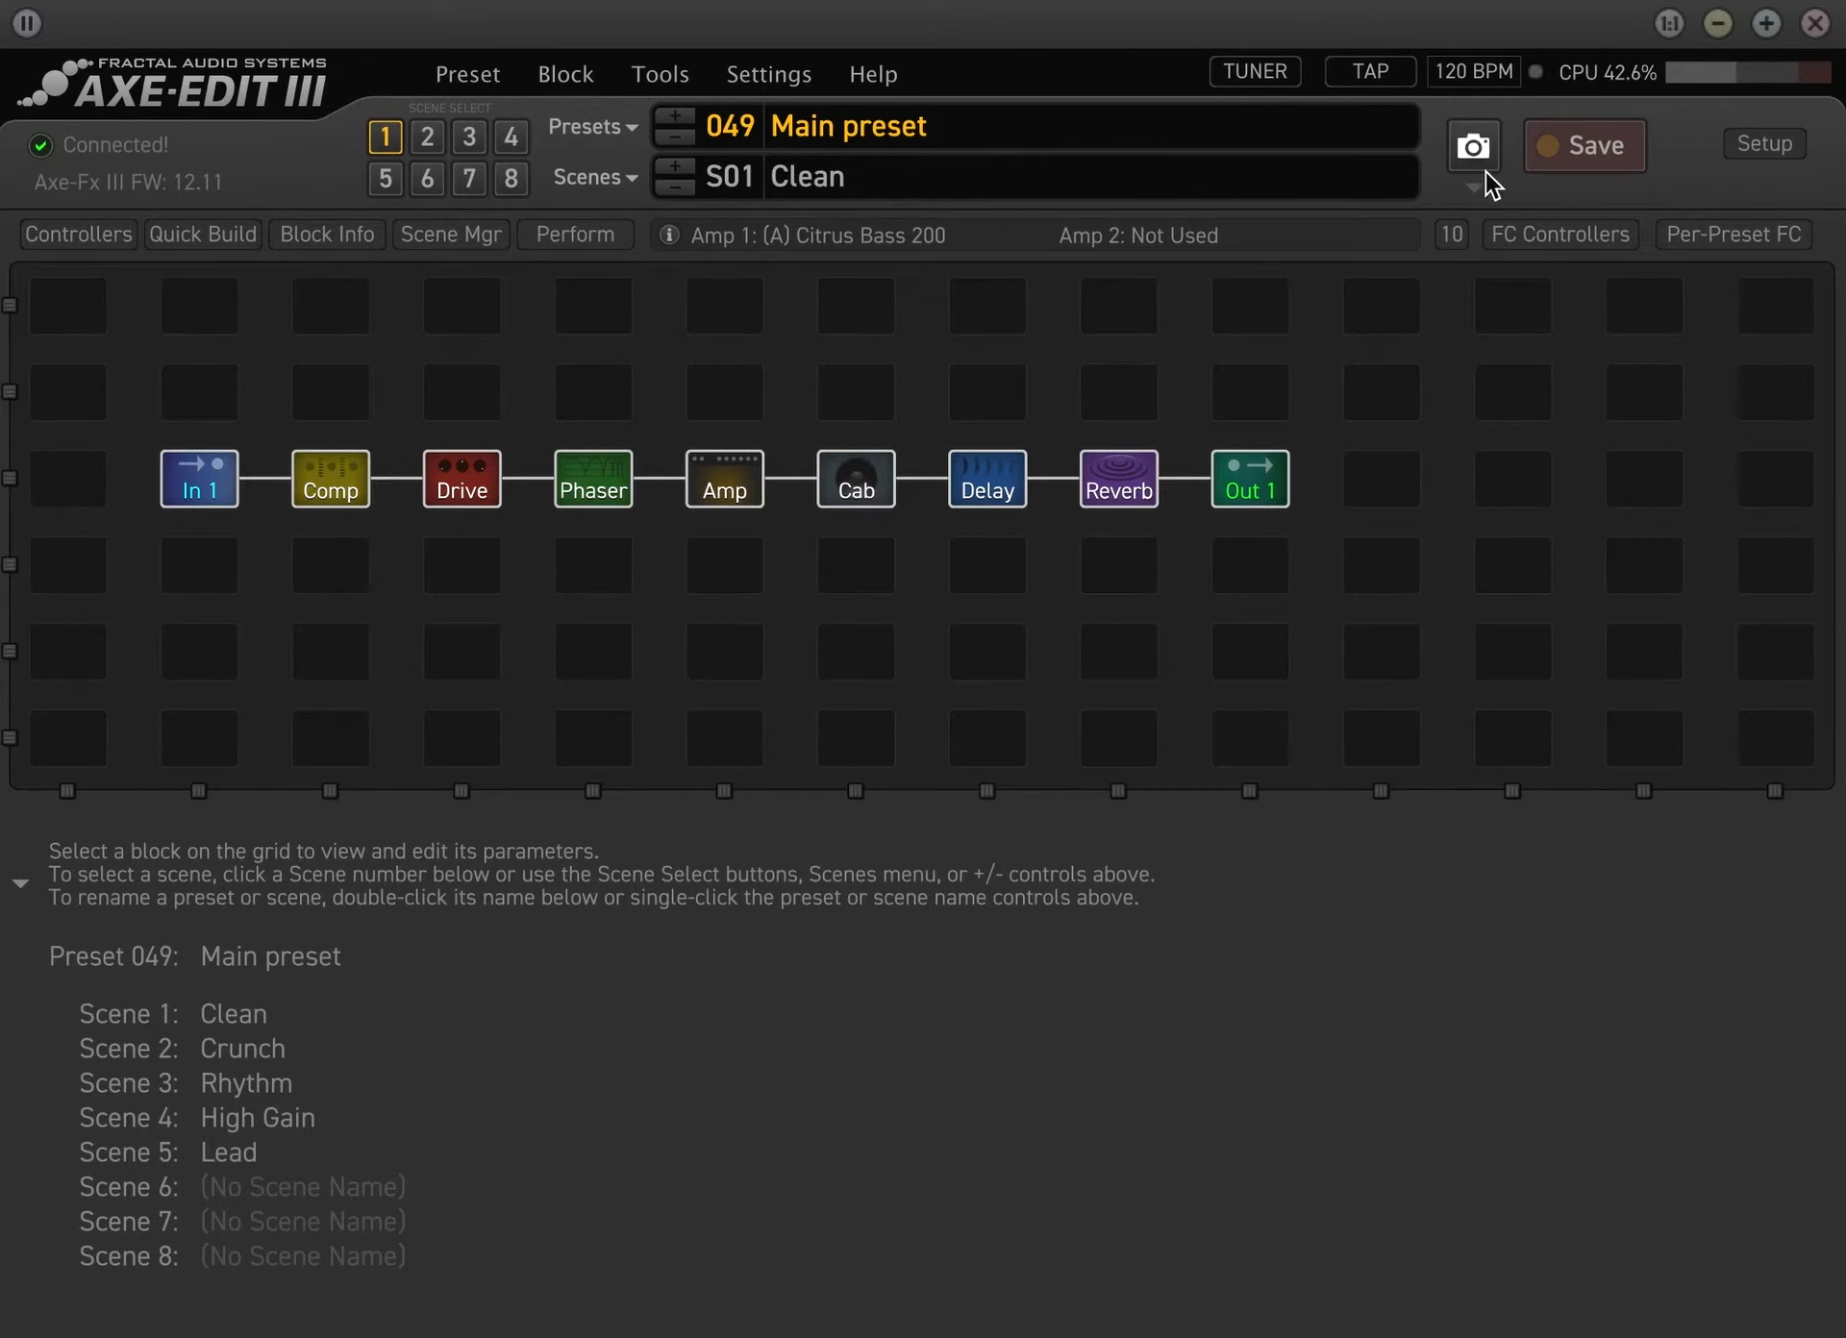
left_click(1578, 235)
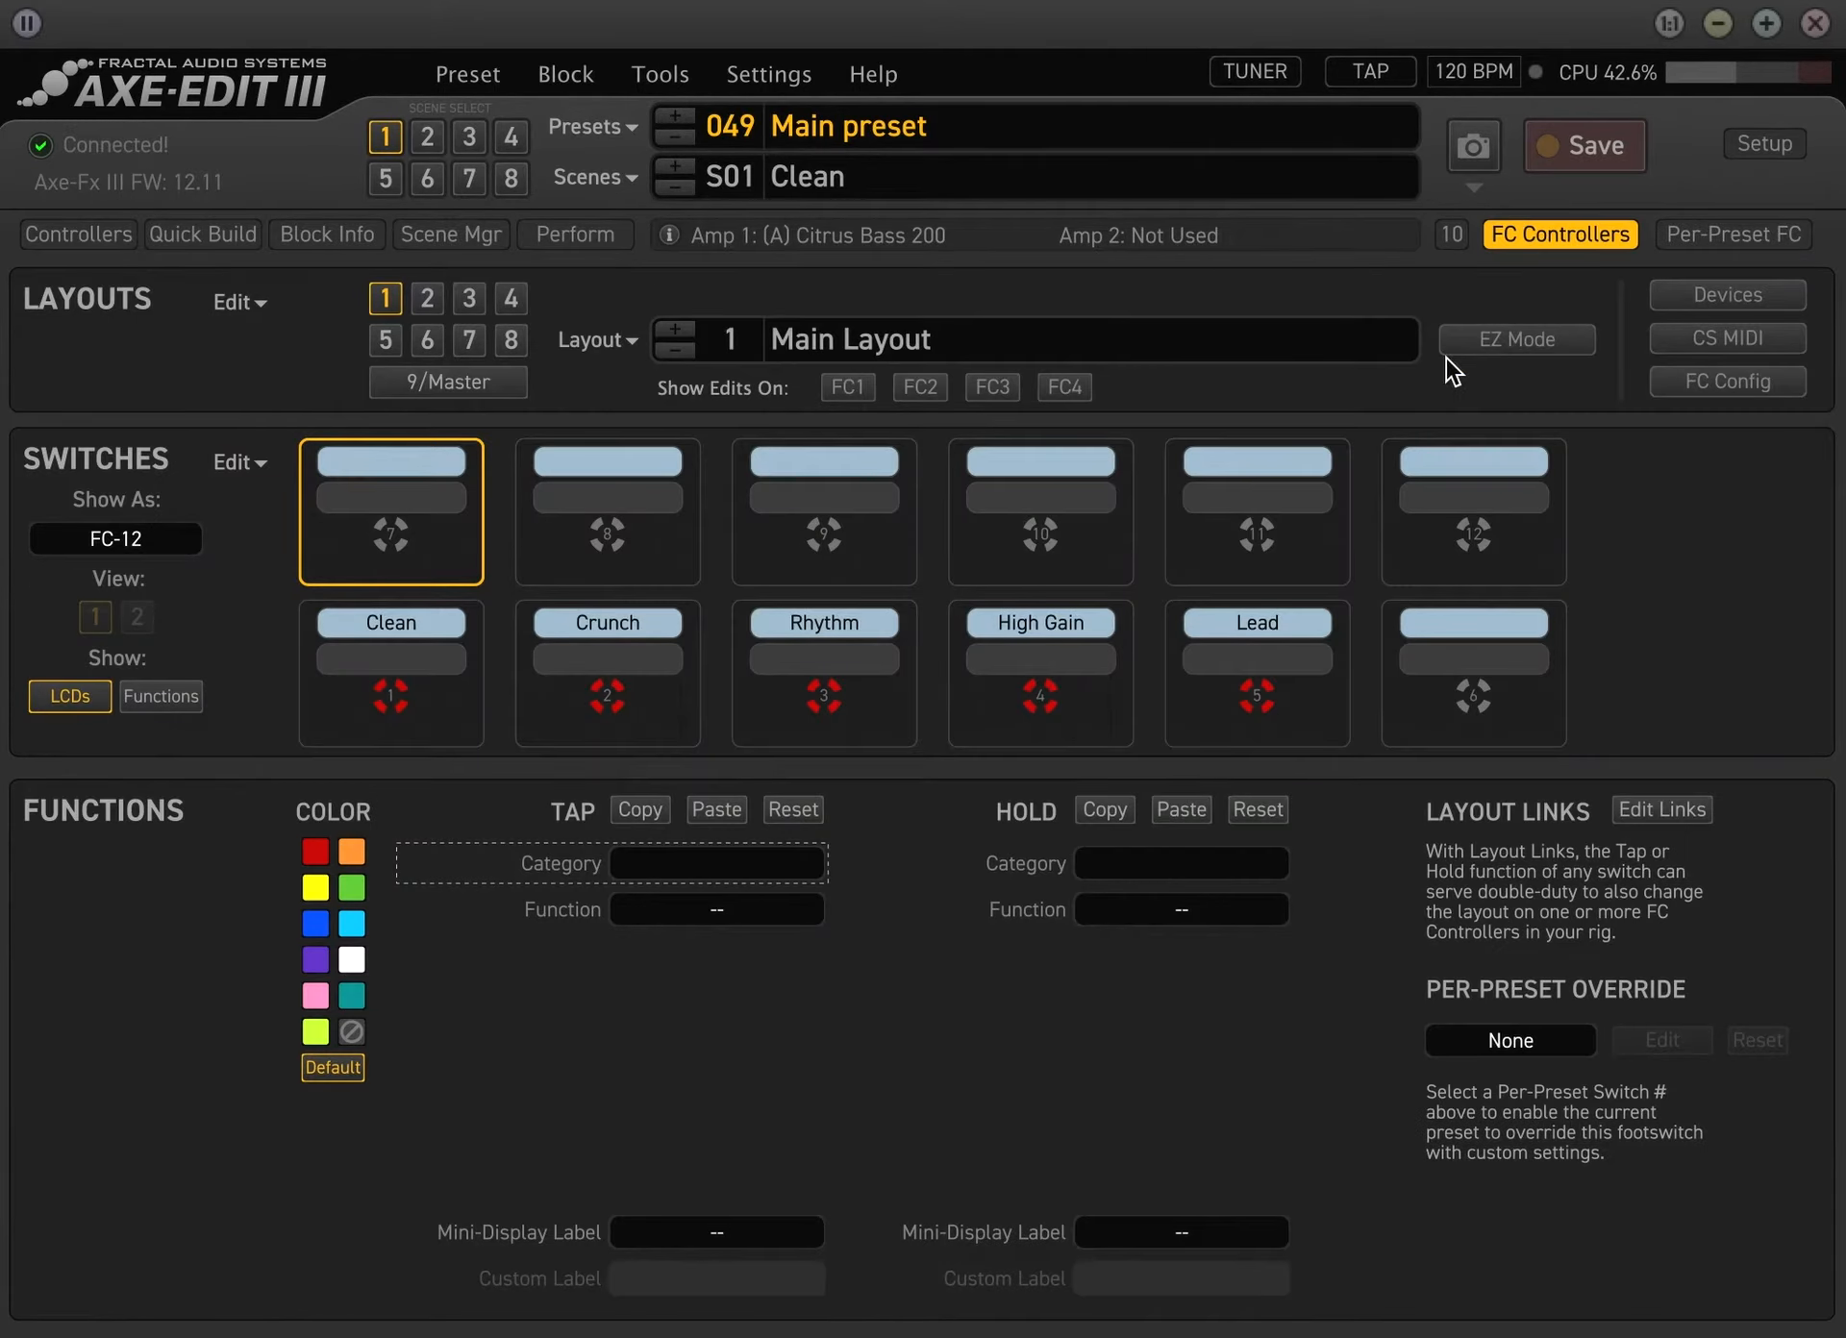
left_click(770, 881)
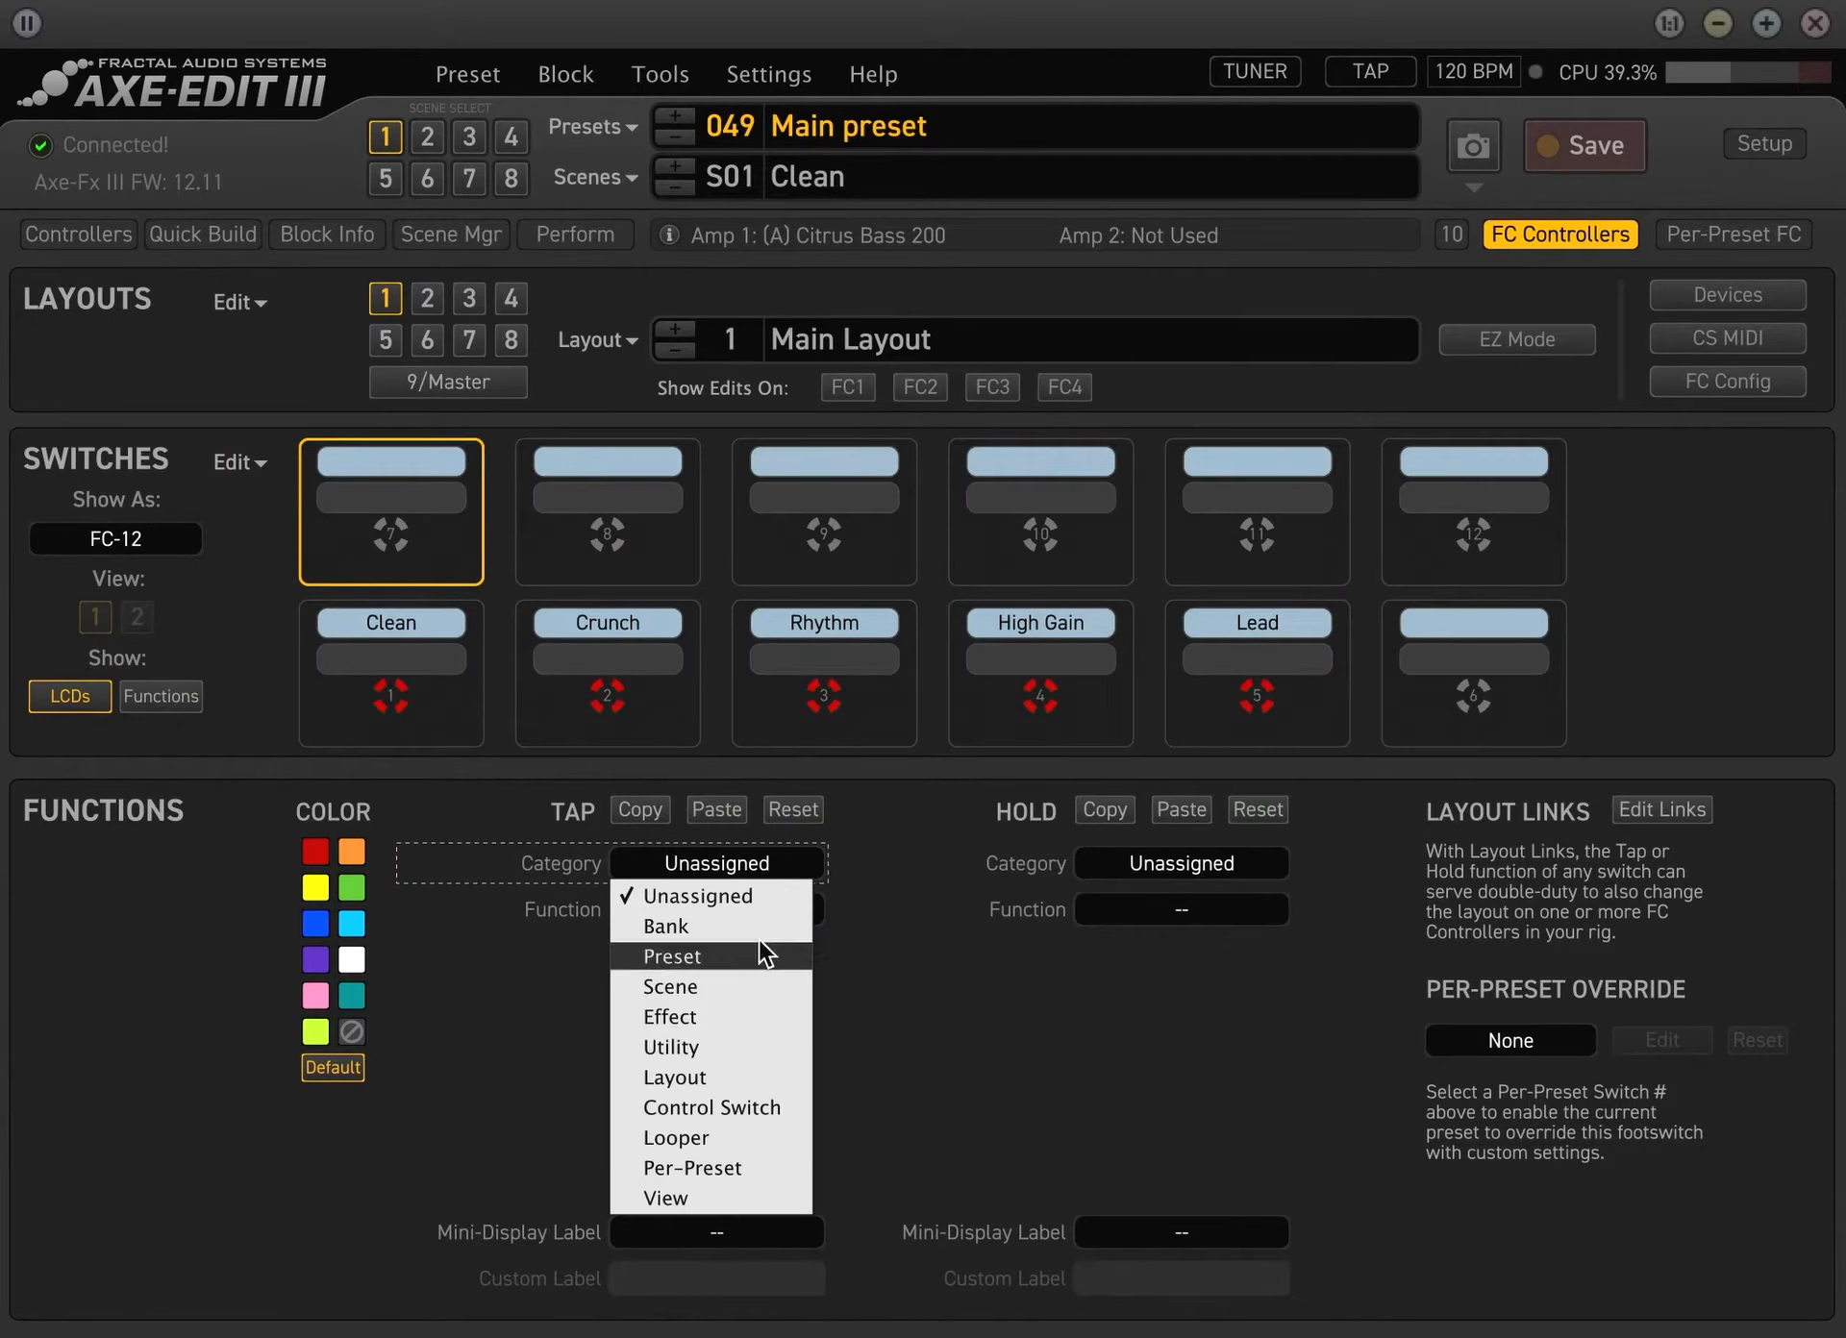
left_click(734, 1008)
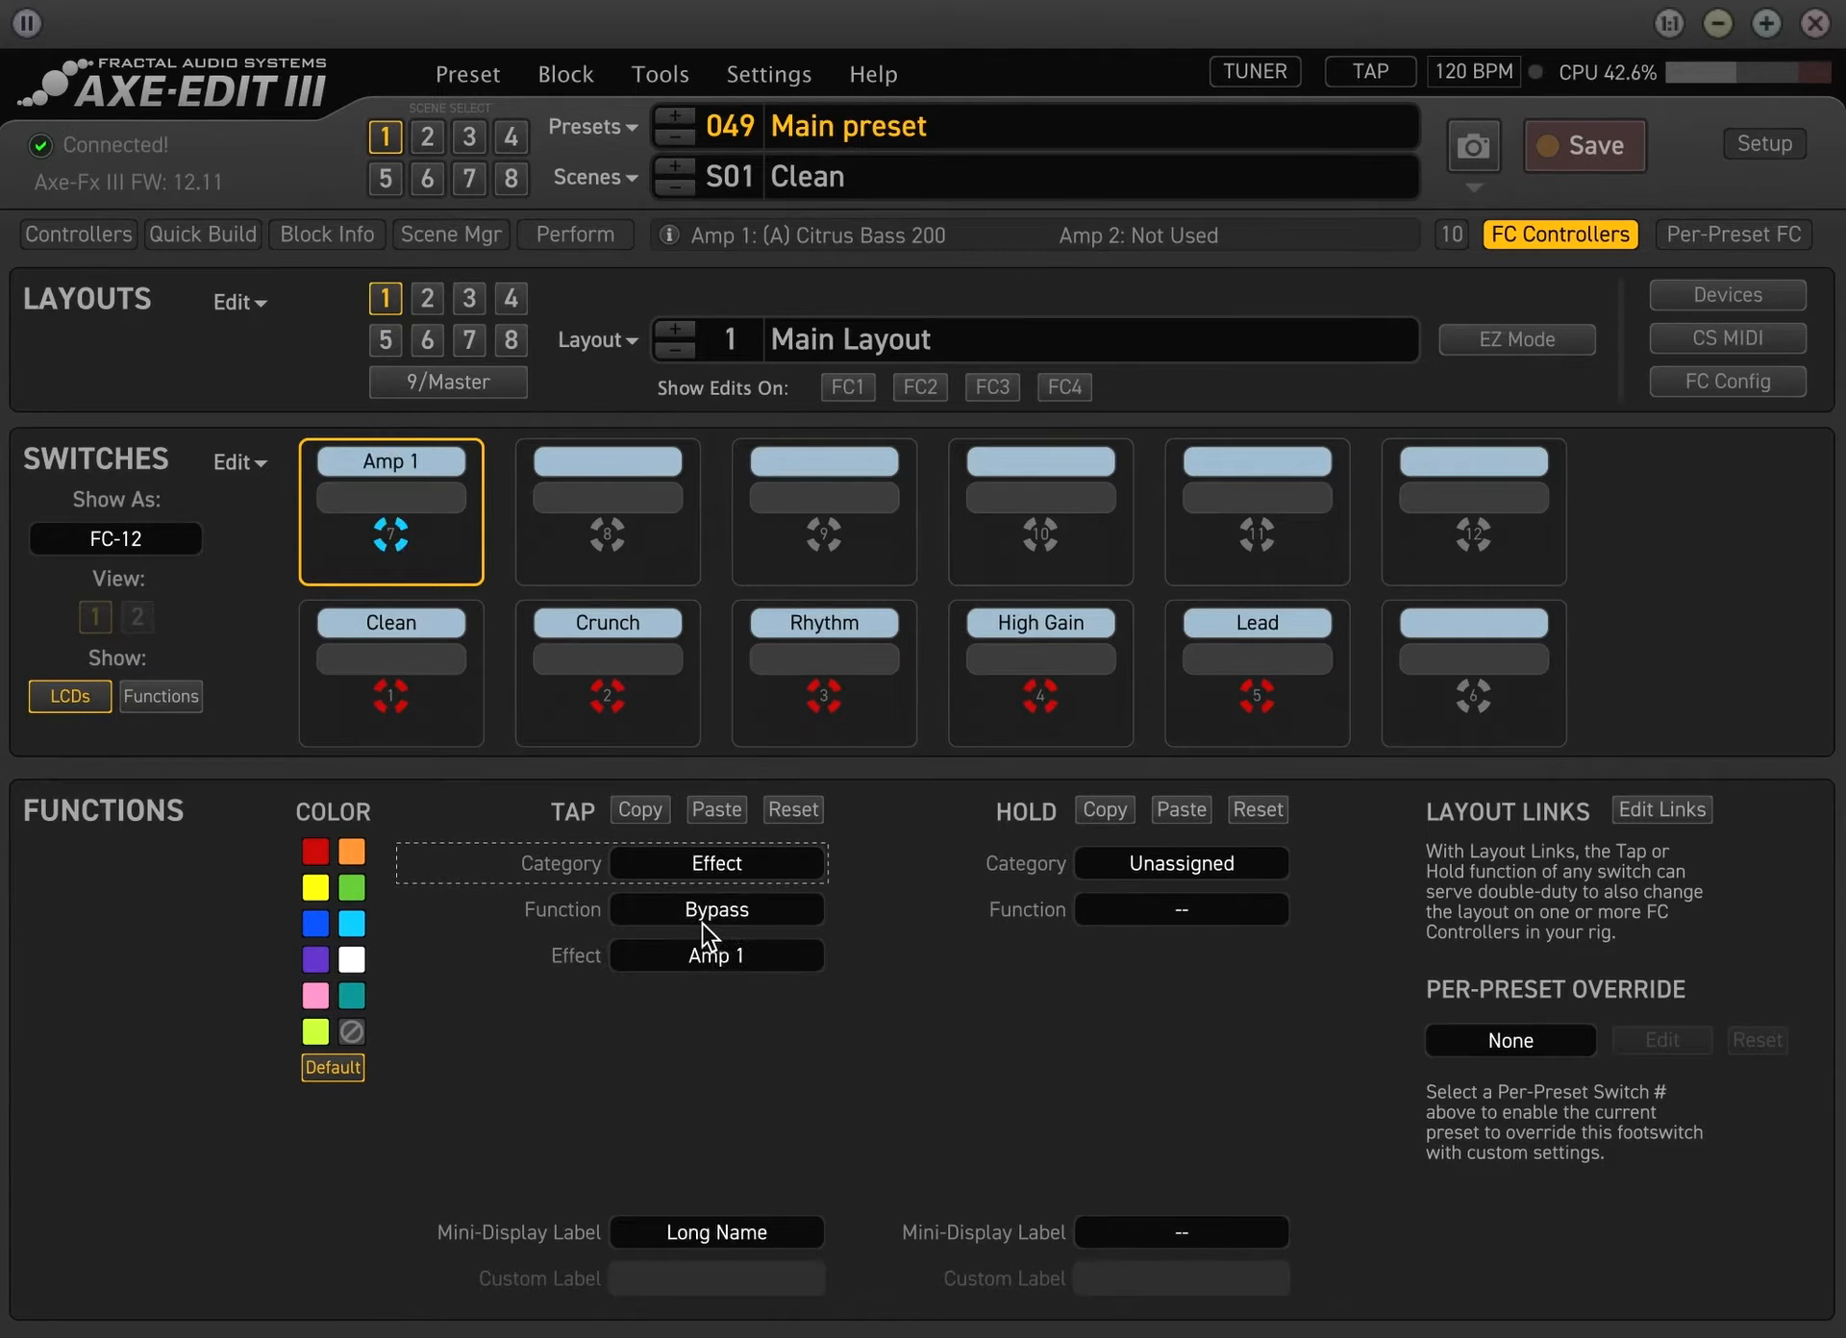
left_click(750, 913)
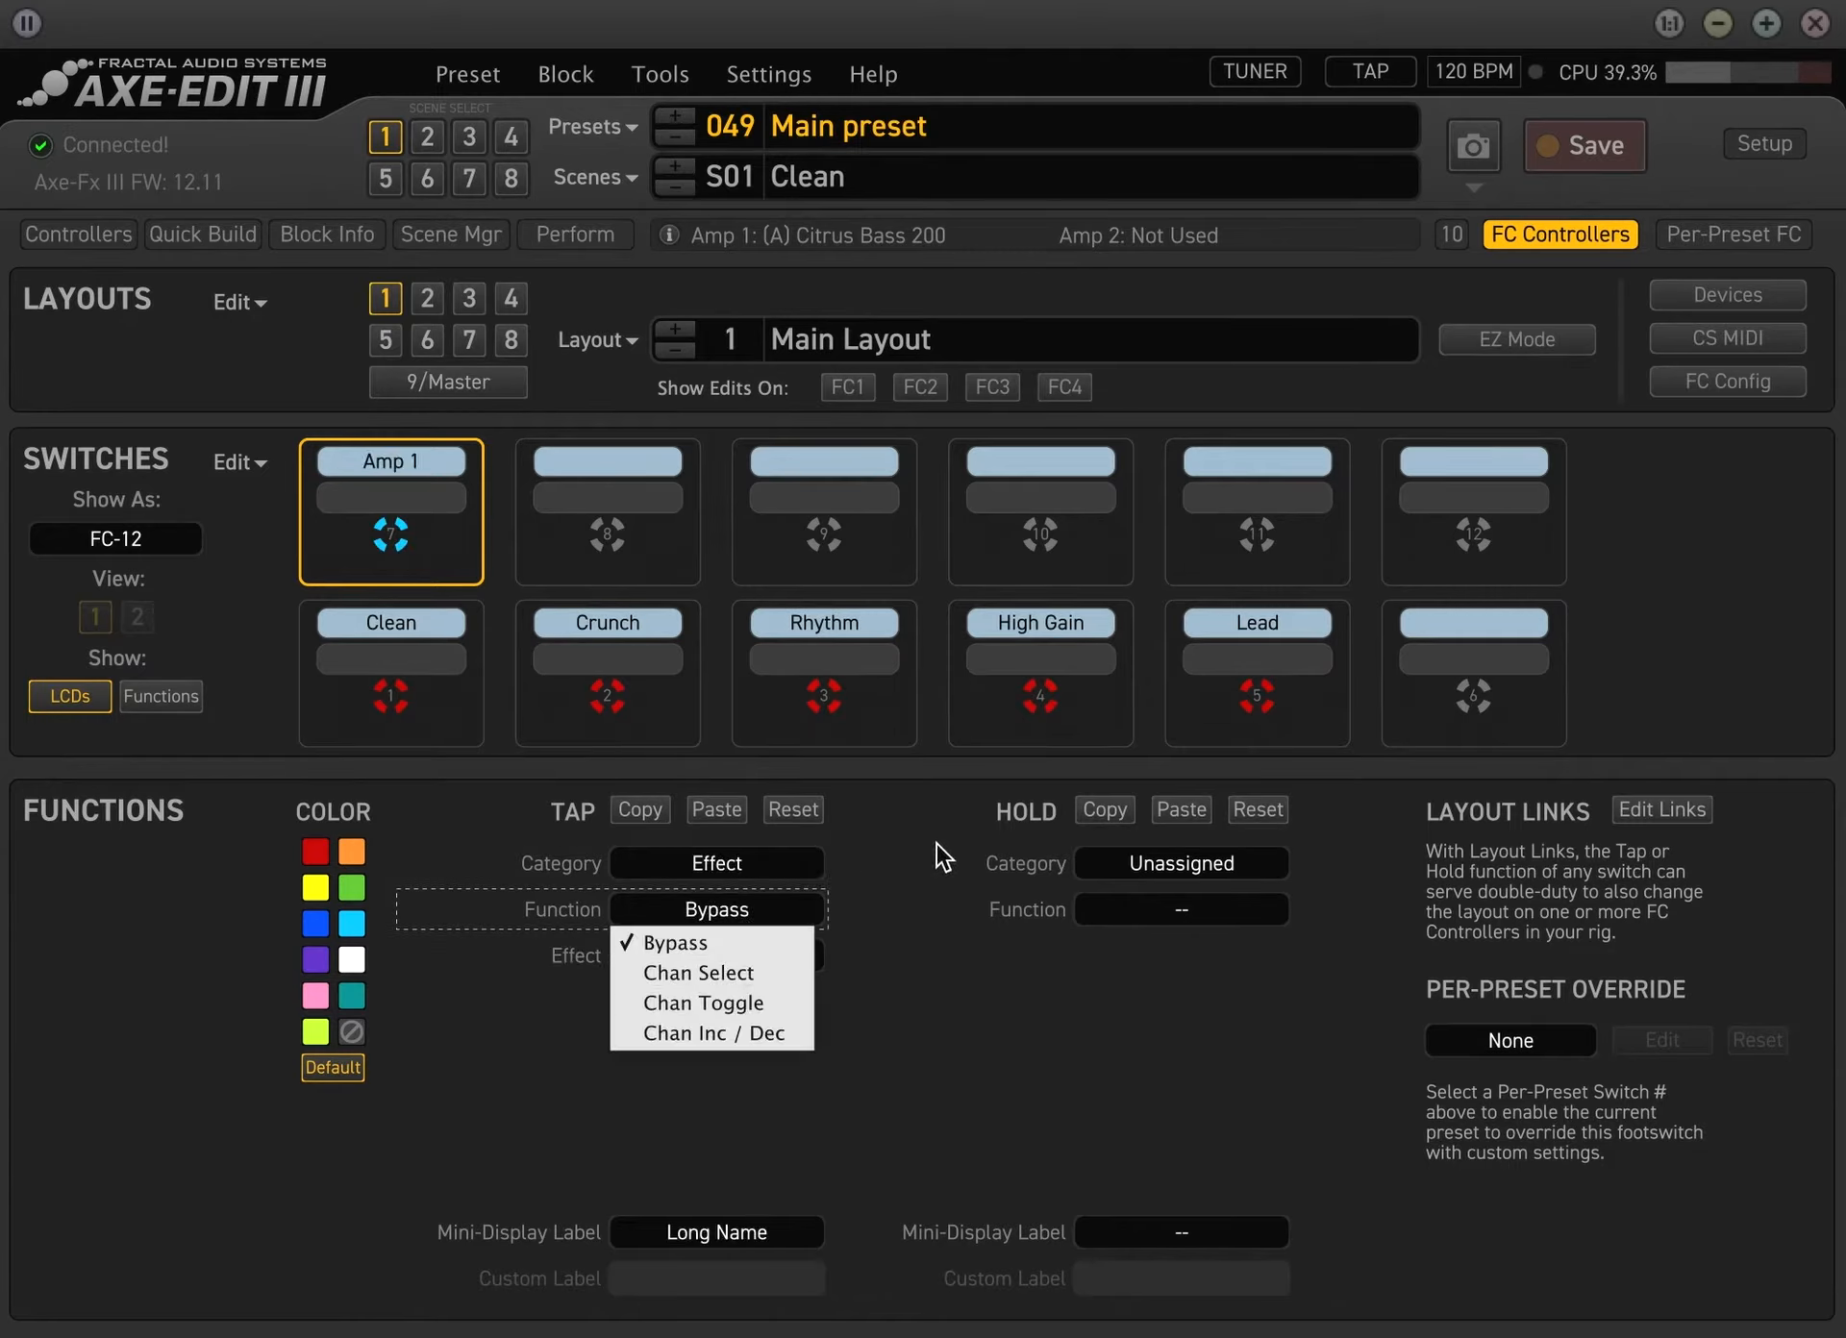
left_click(752, 952)
left_click(752, 955)
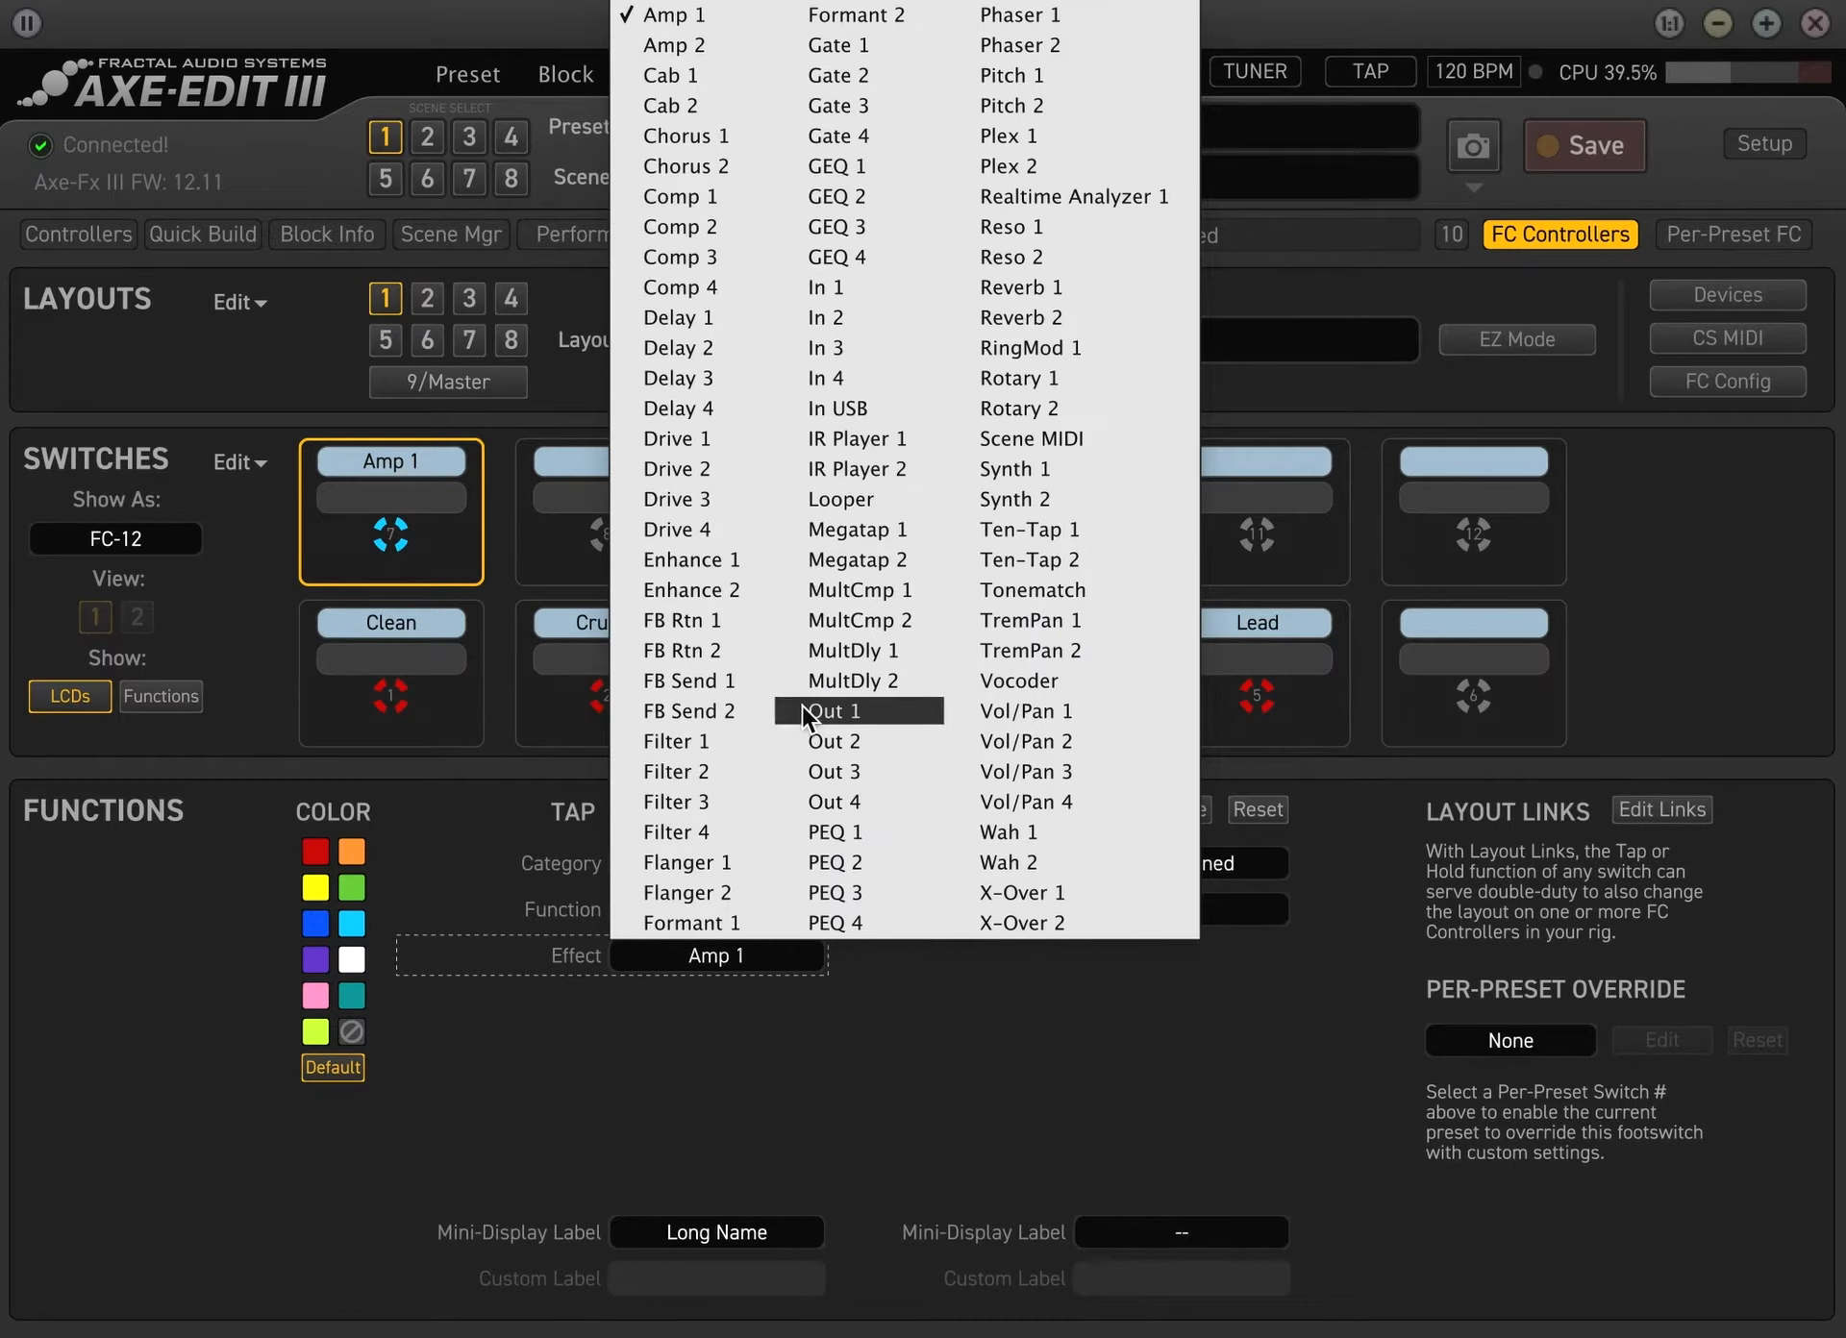
left_click(723, 865)
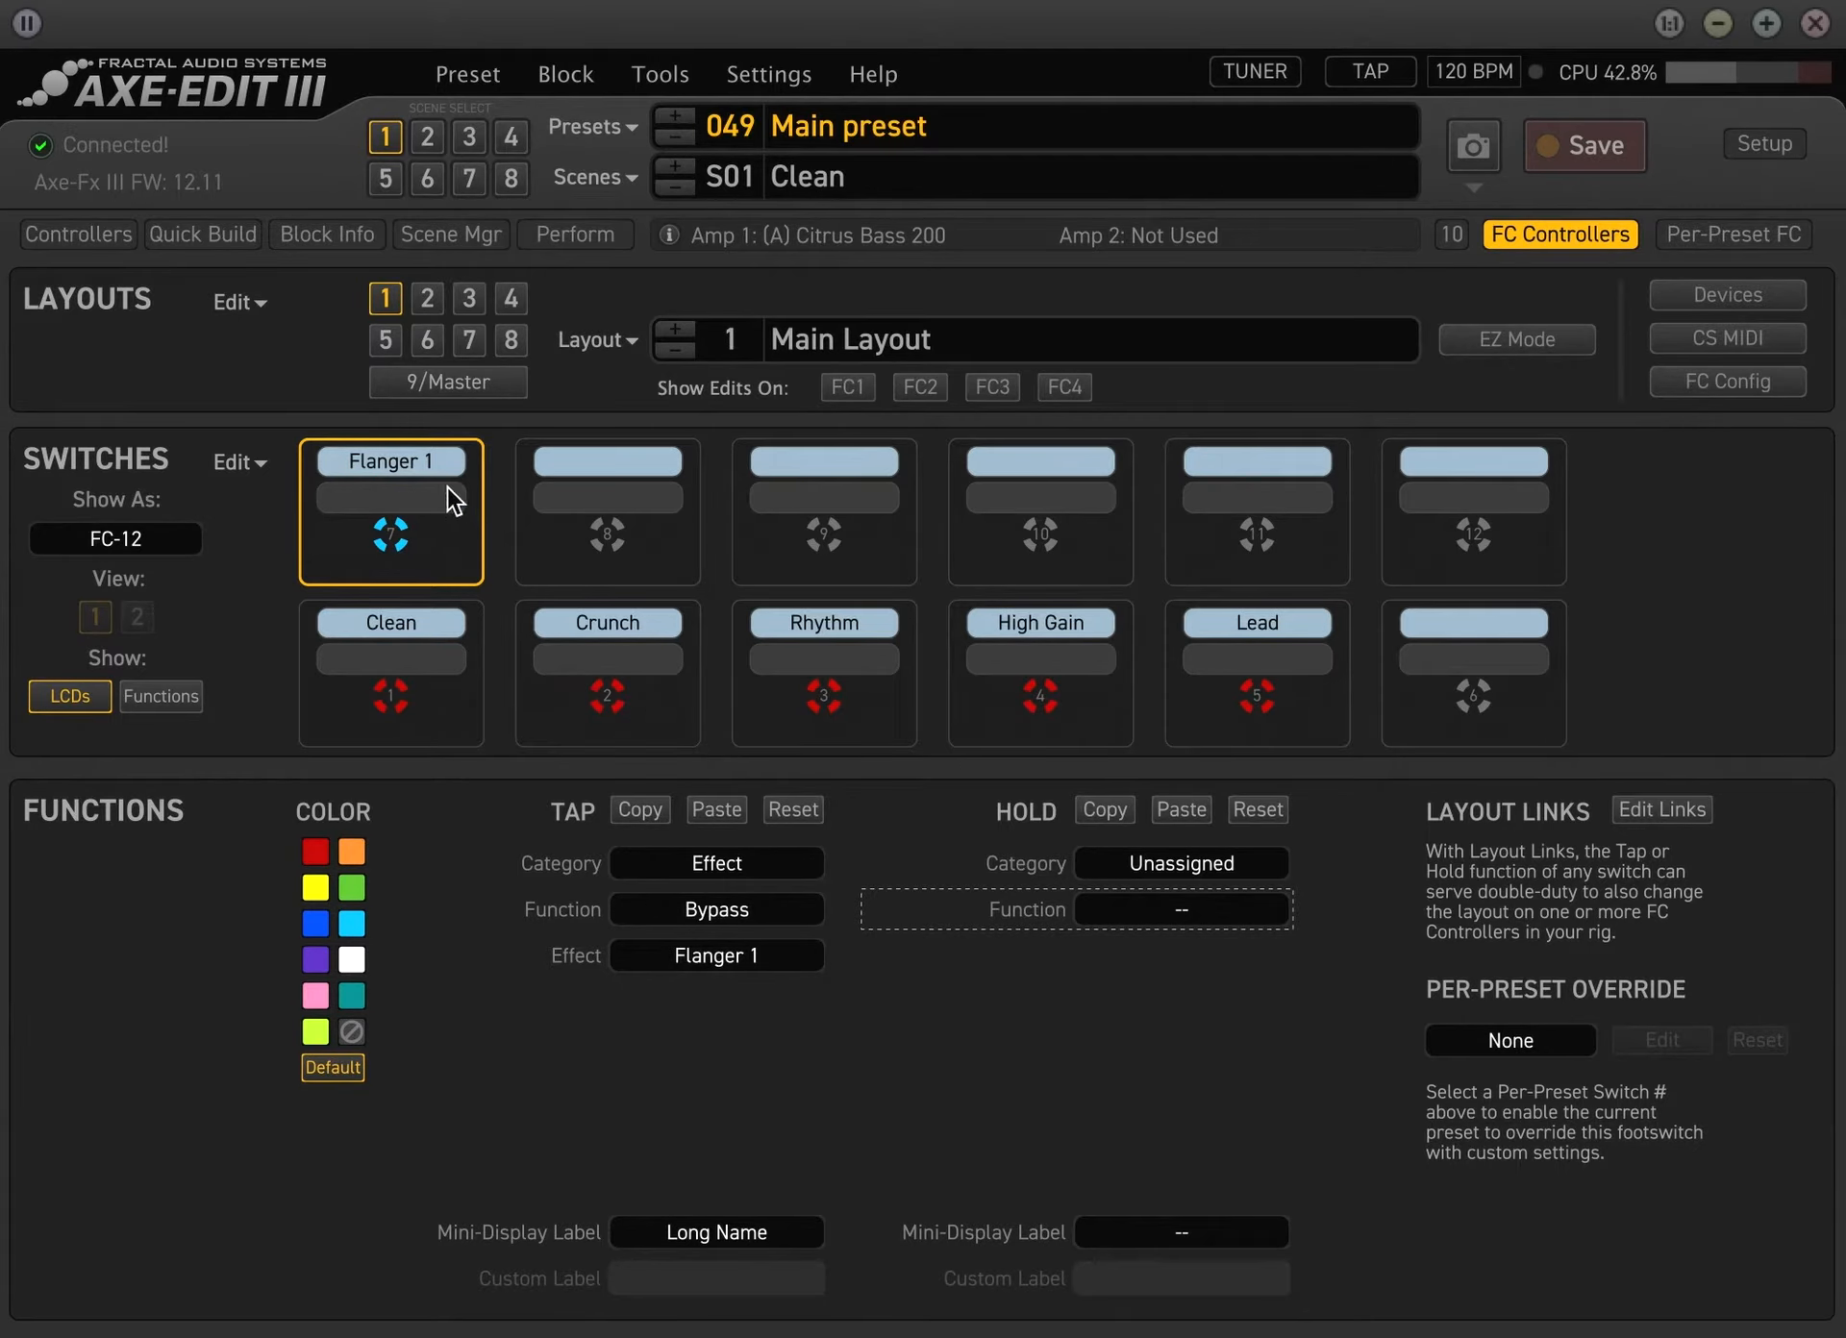
Compare the blocks in the preset's signal chain with the effect assigned to switch 7 in the foot controller layout
left_click(1562, 234)
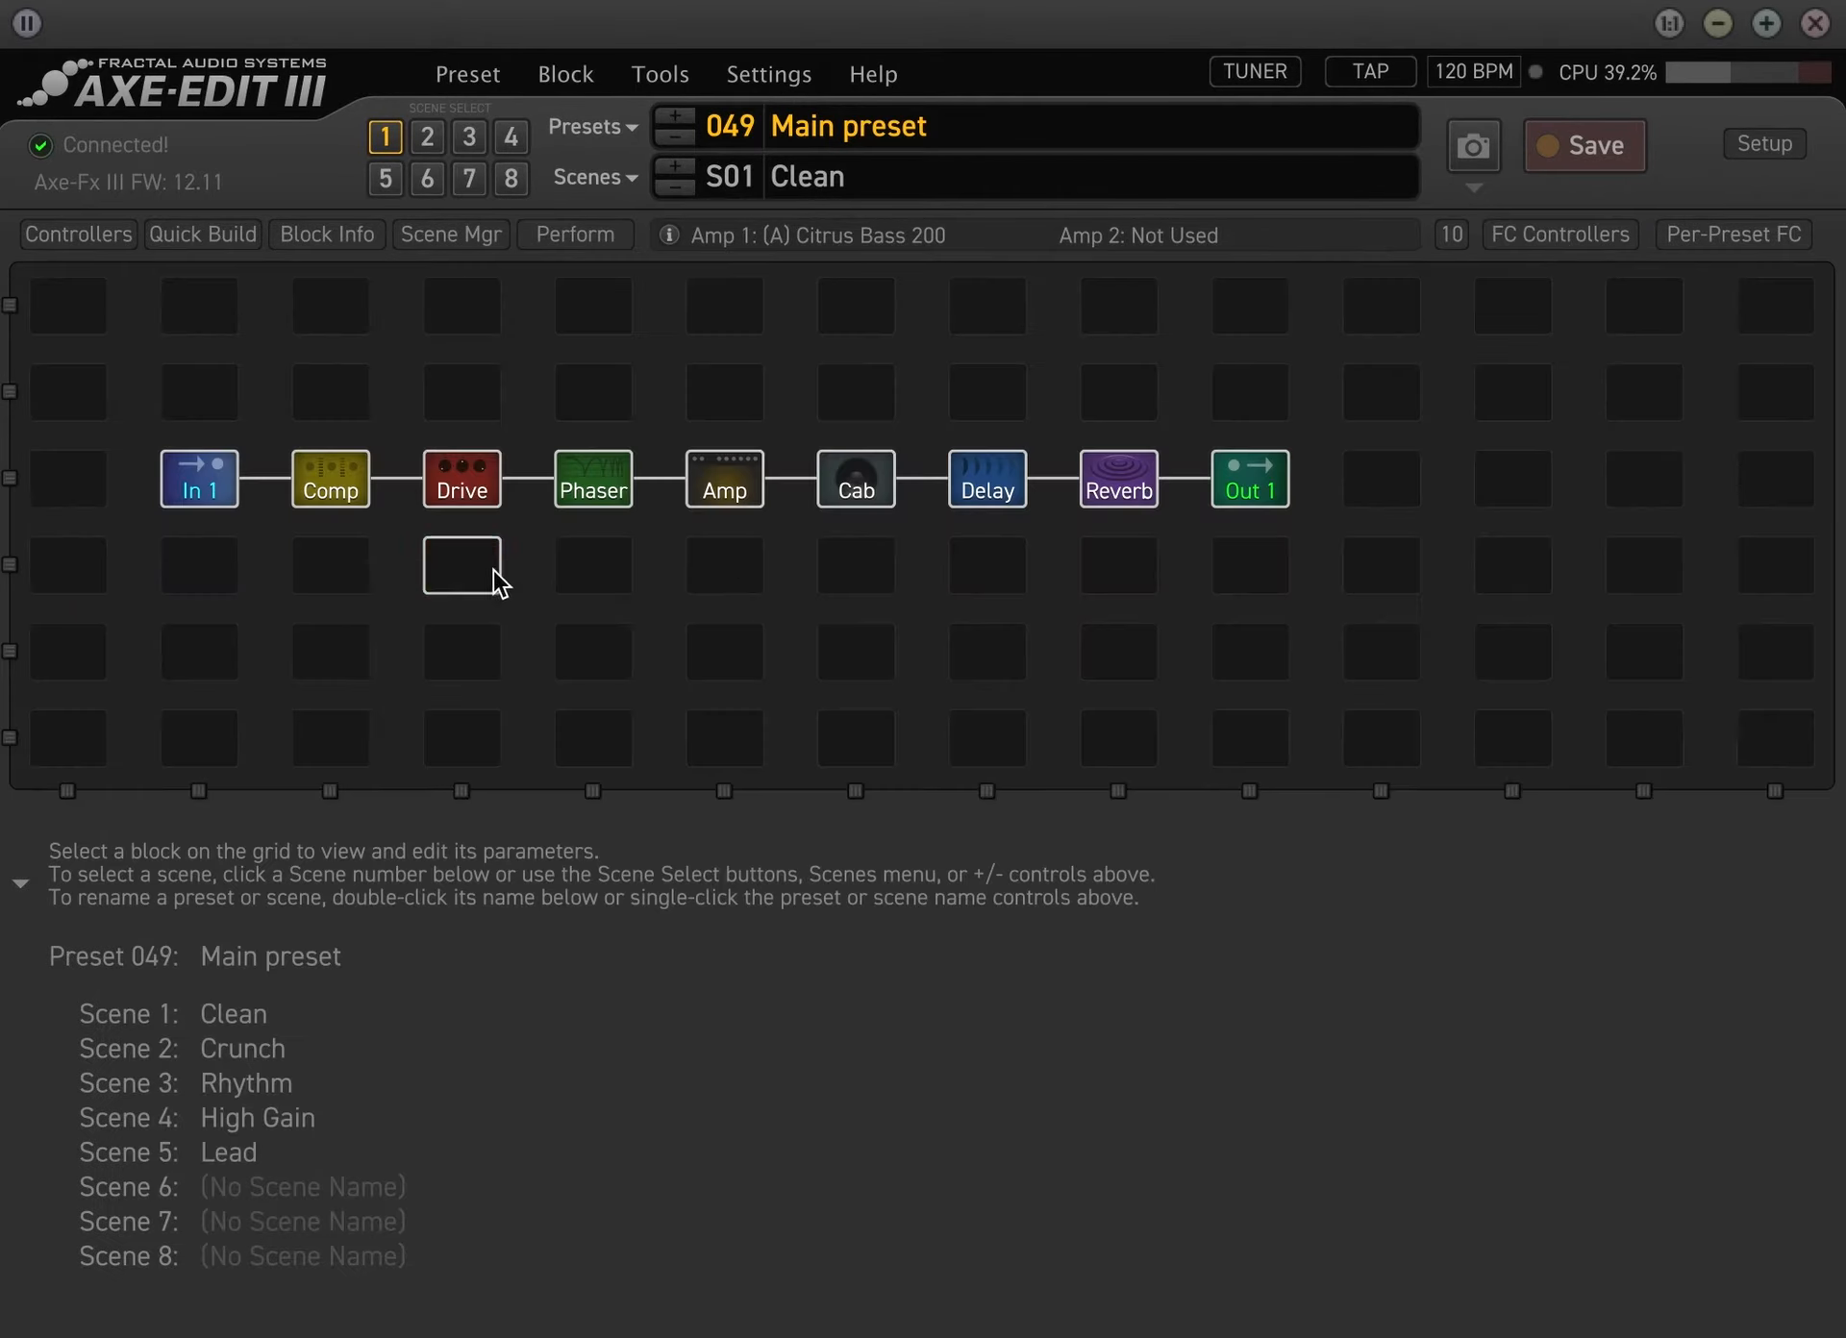
left_click(1561, 240)
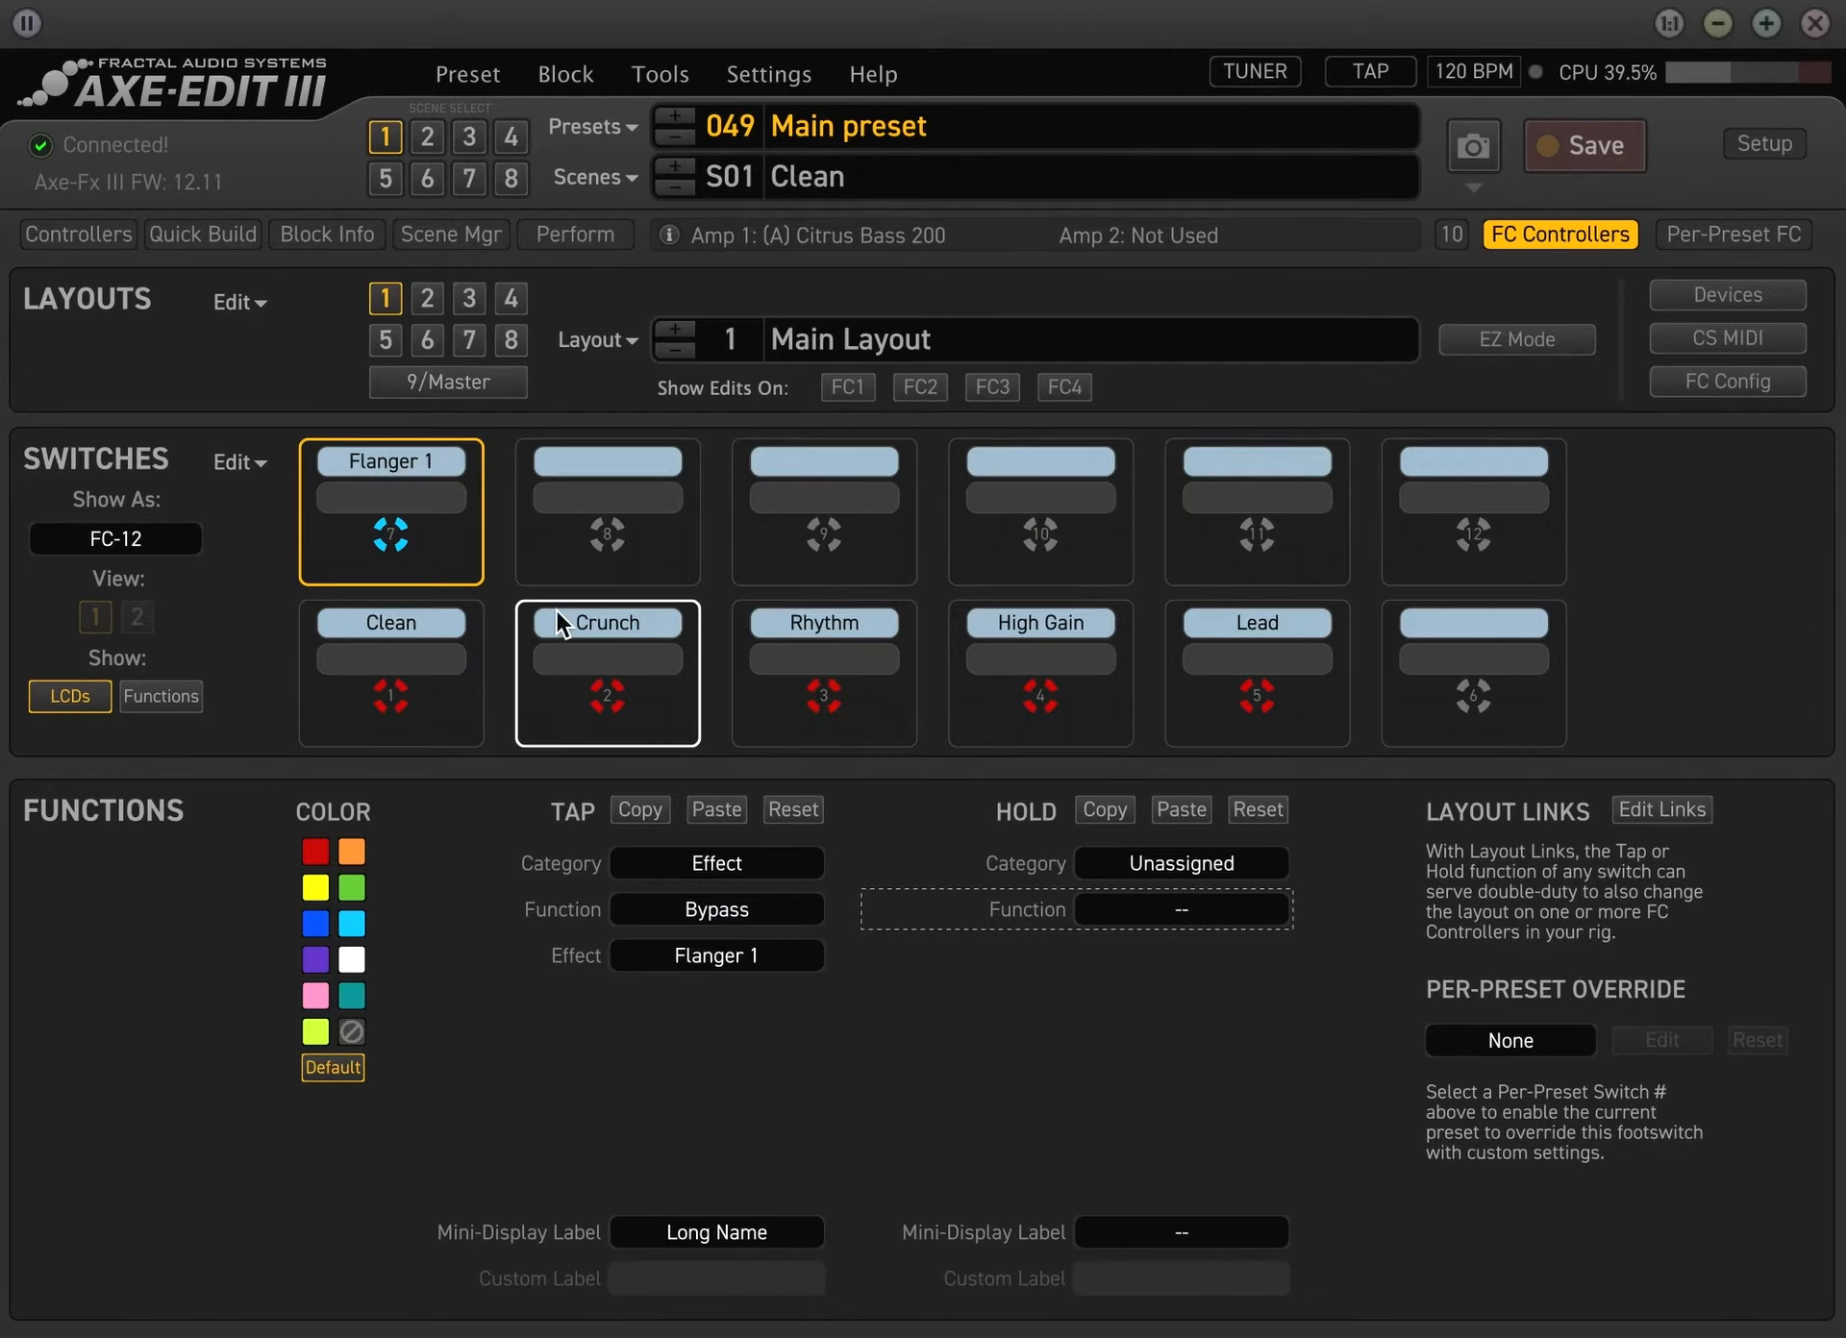
left_click(1532, 243)
left_click(1591, 230)
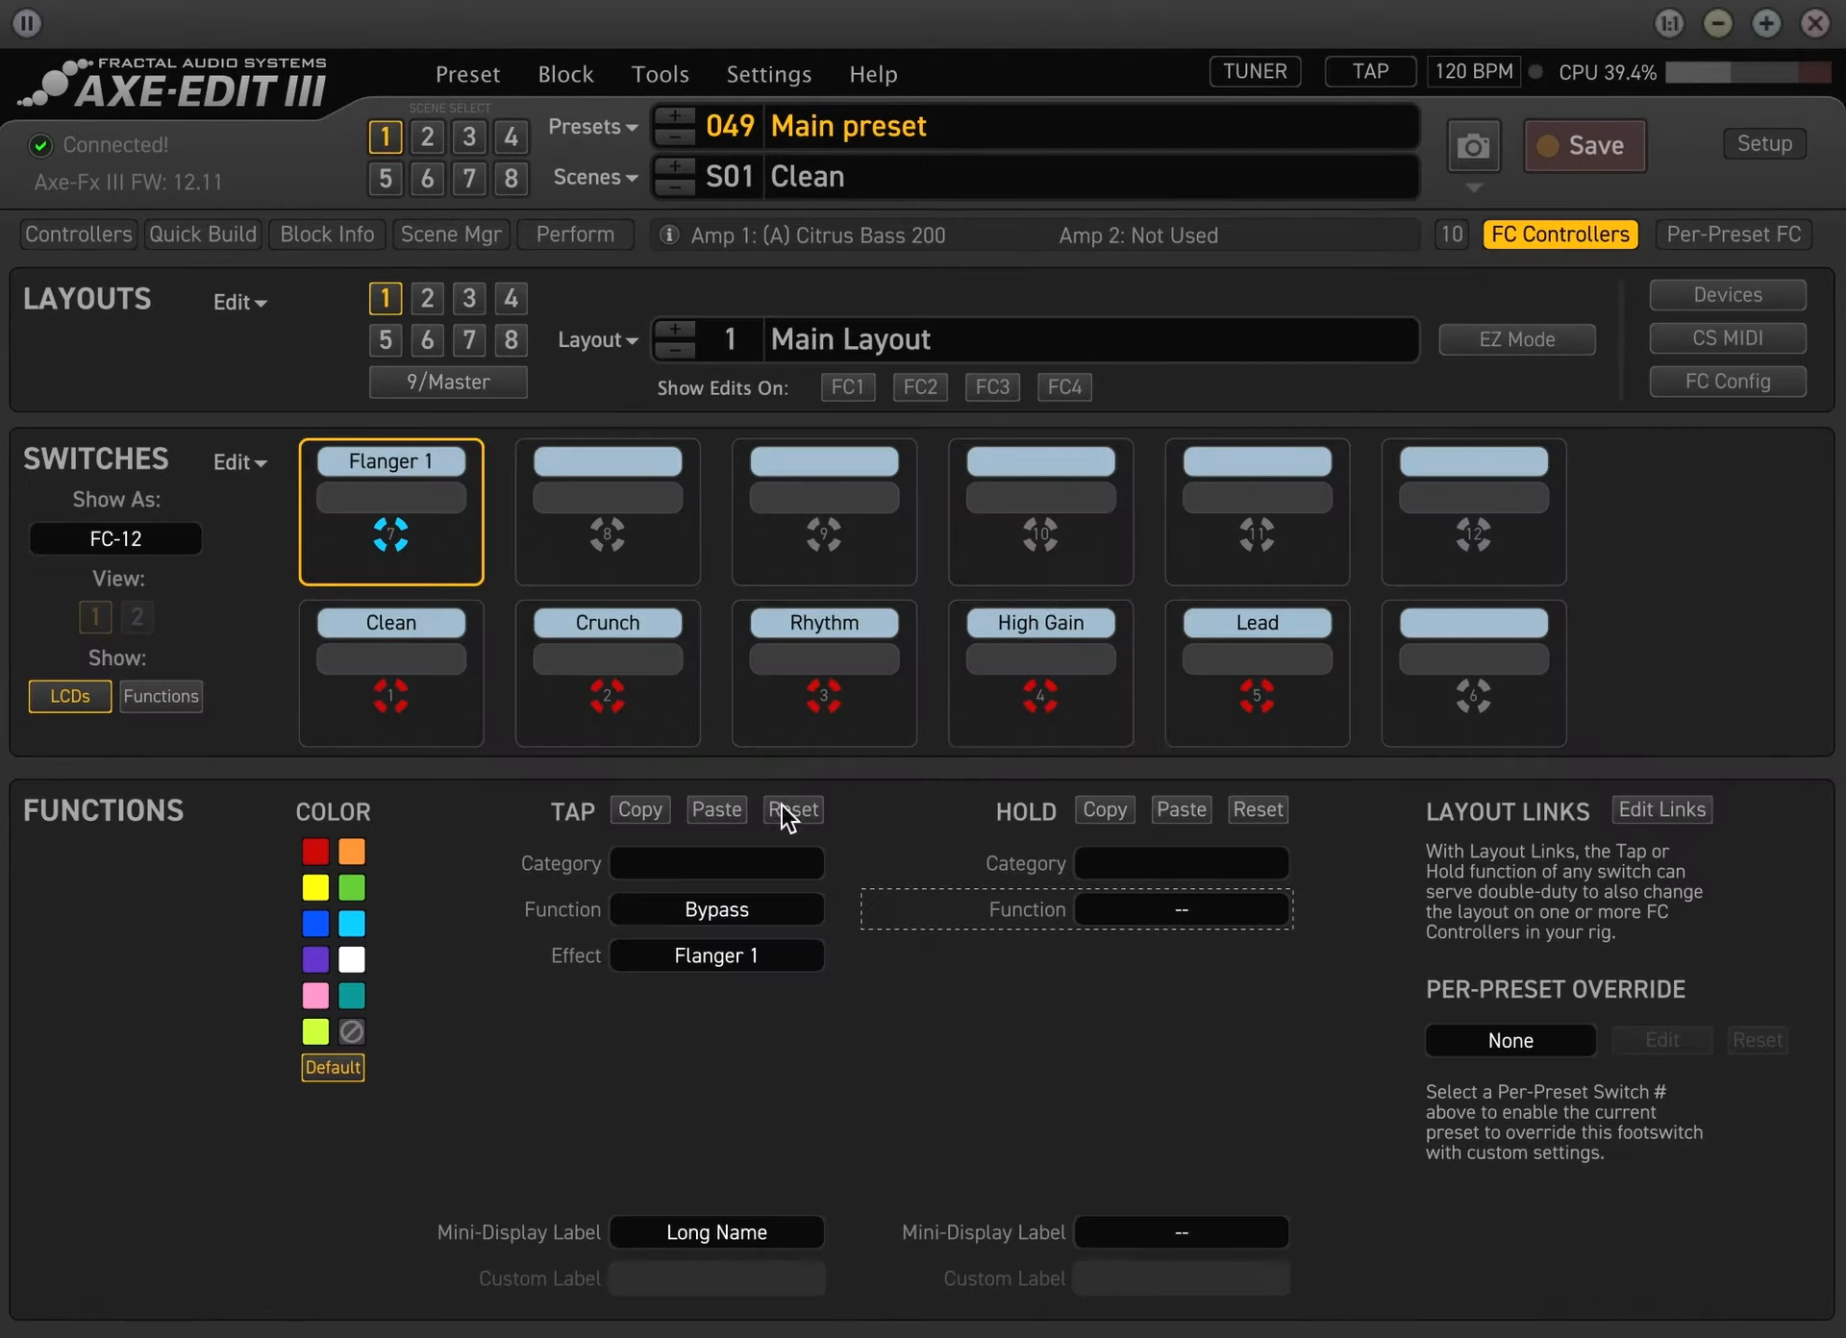
left_click(447, 534)
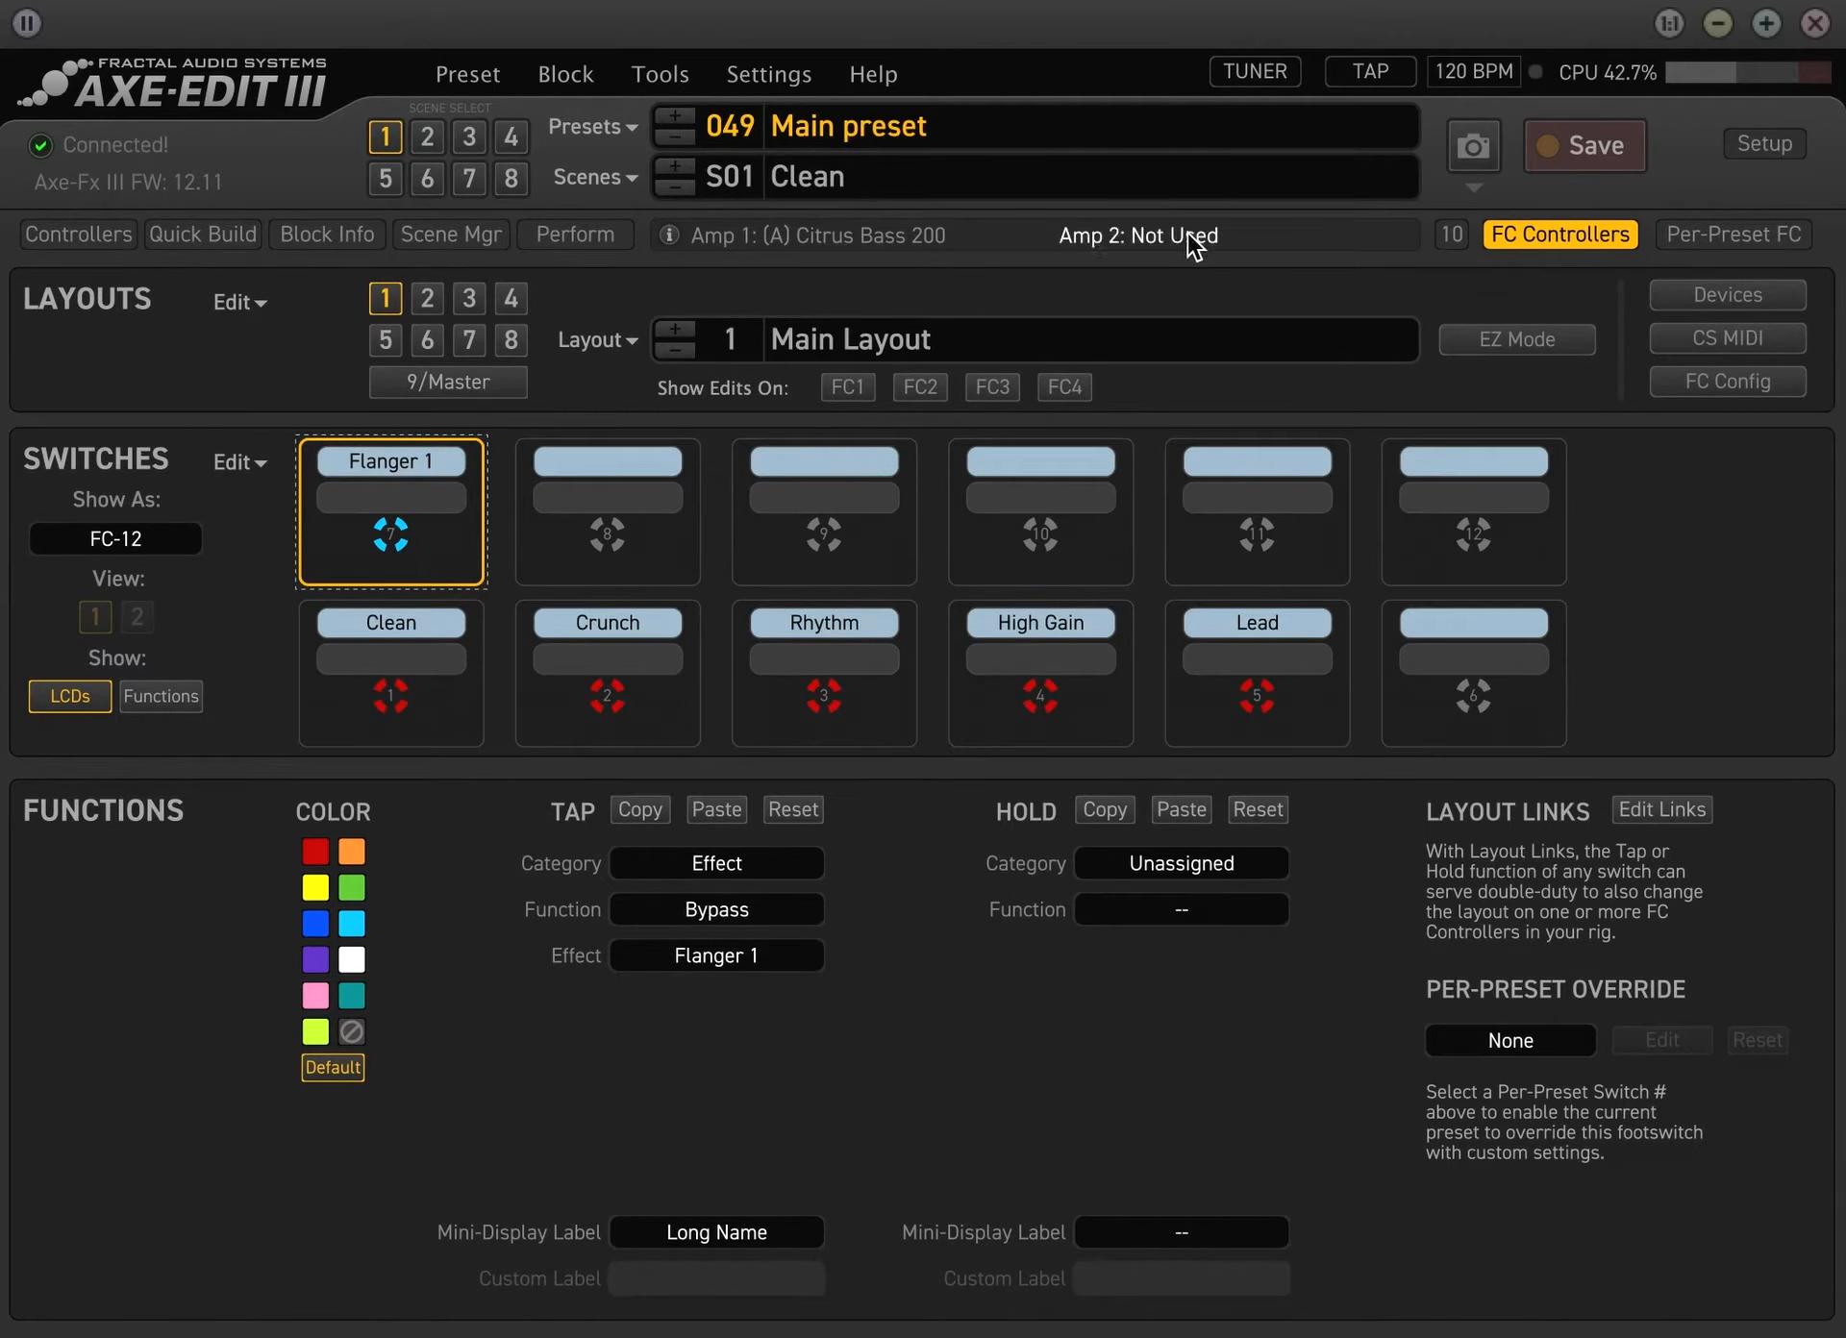
left_click(1548, 238)
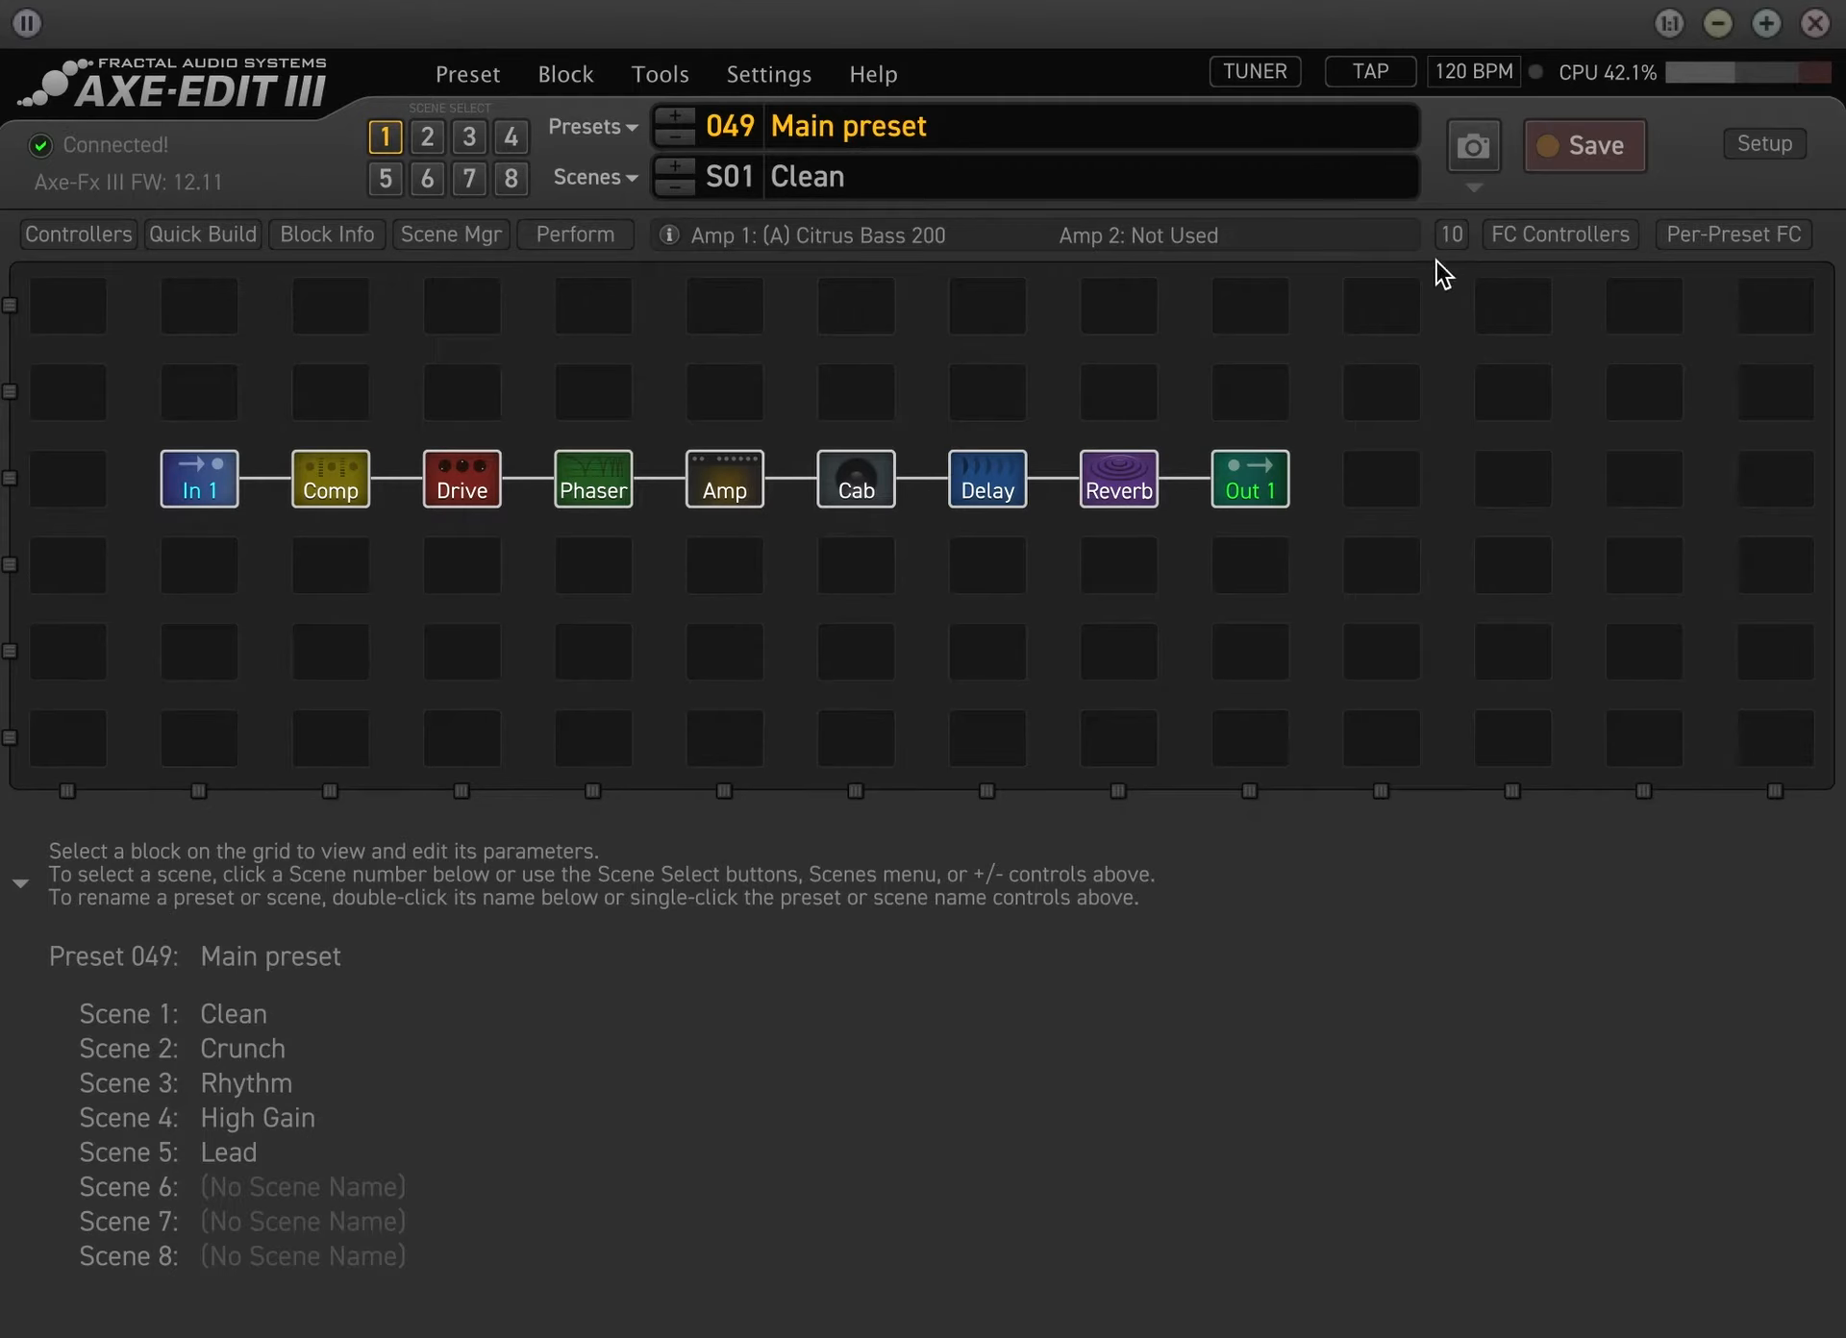
left_click(1522, 240)
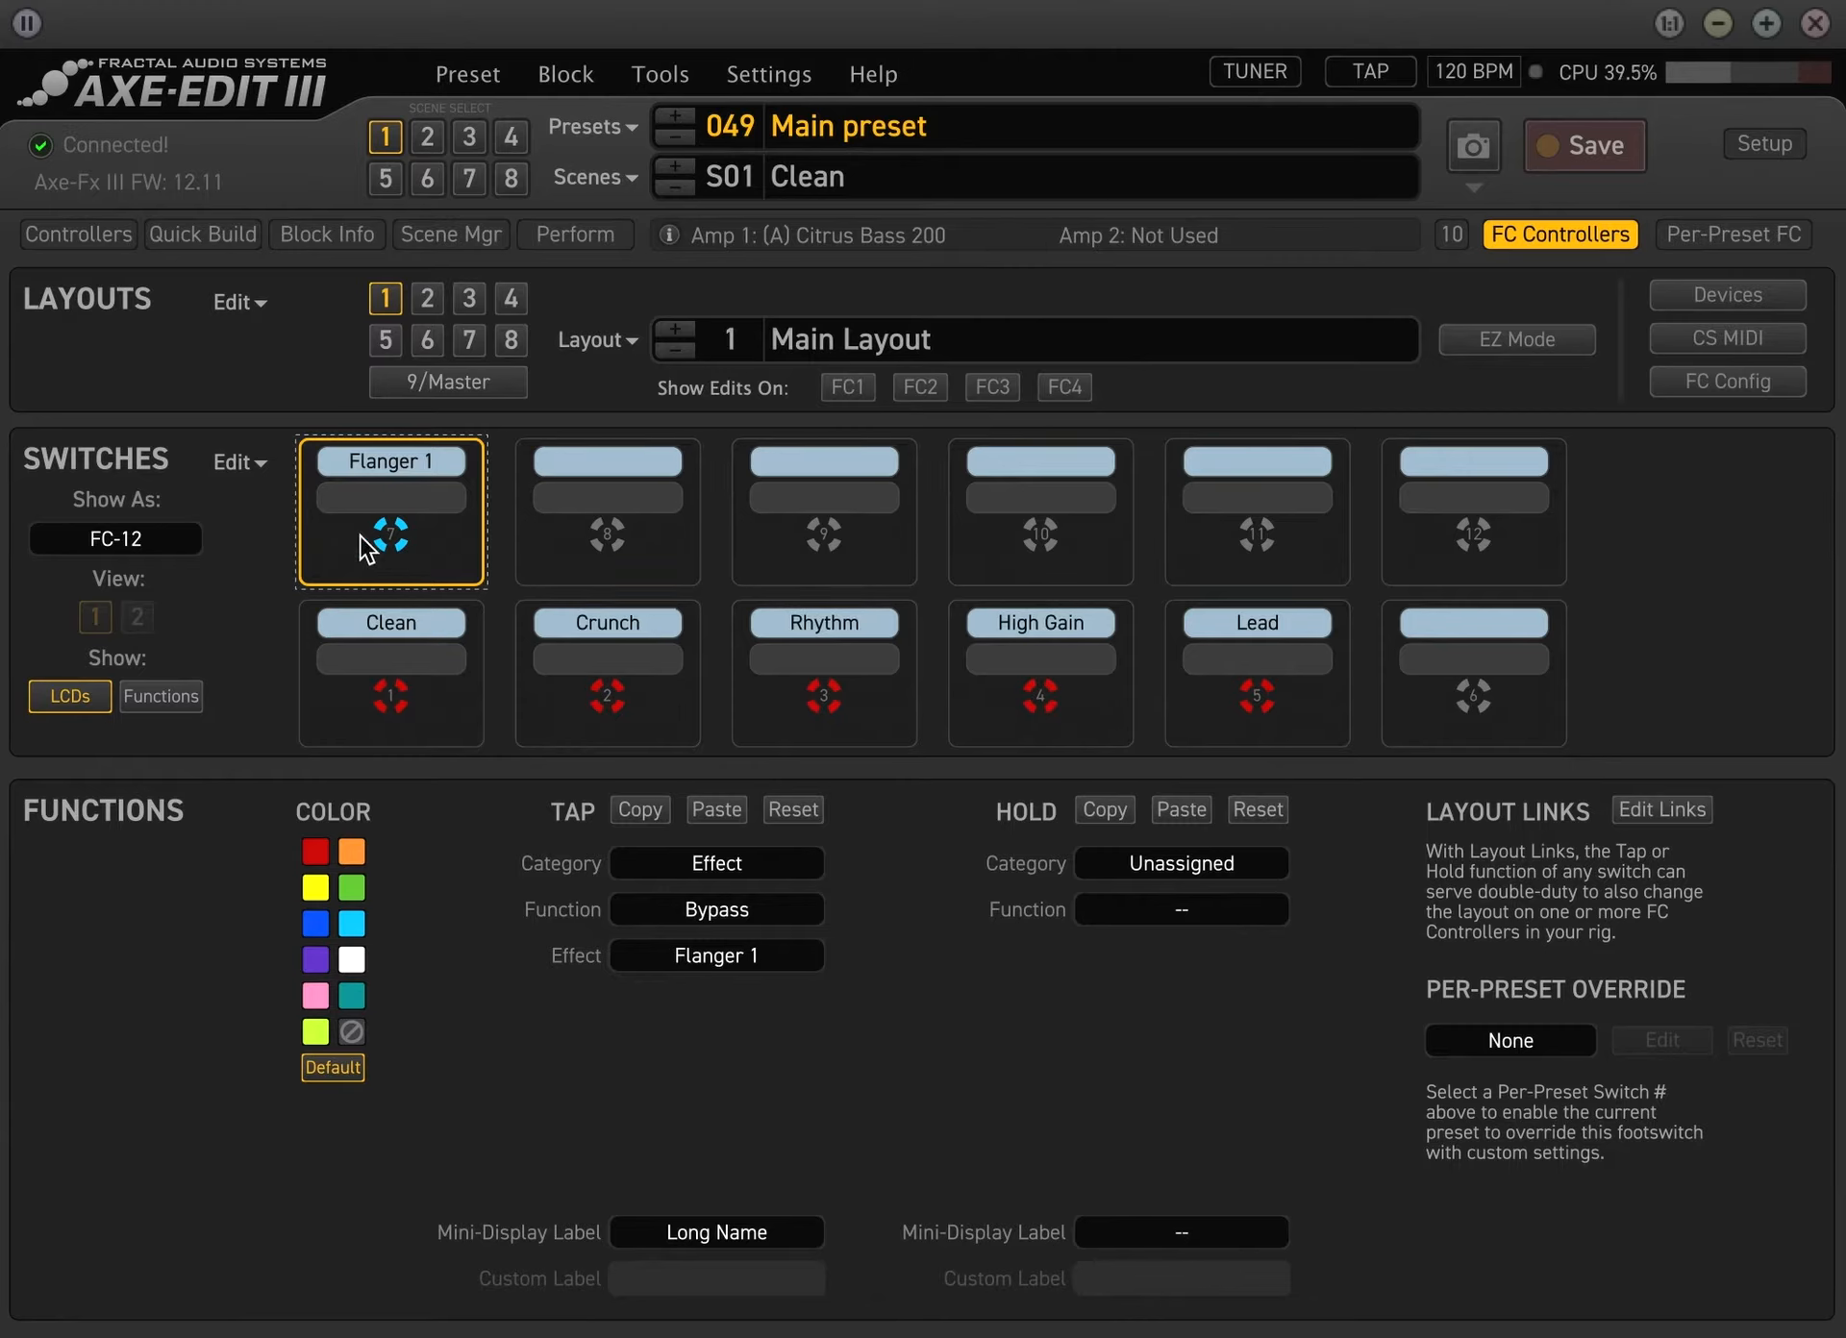
left_click(1547, 231)
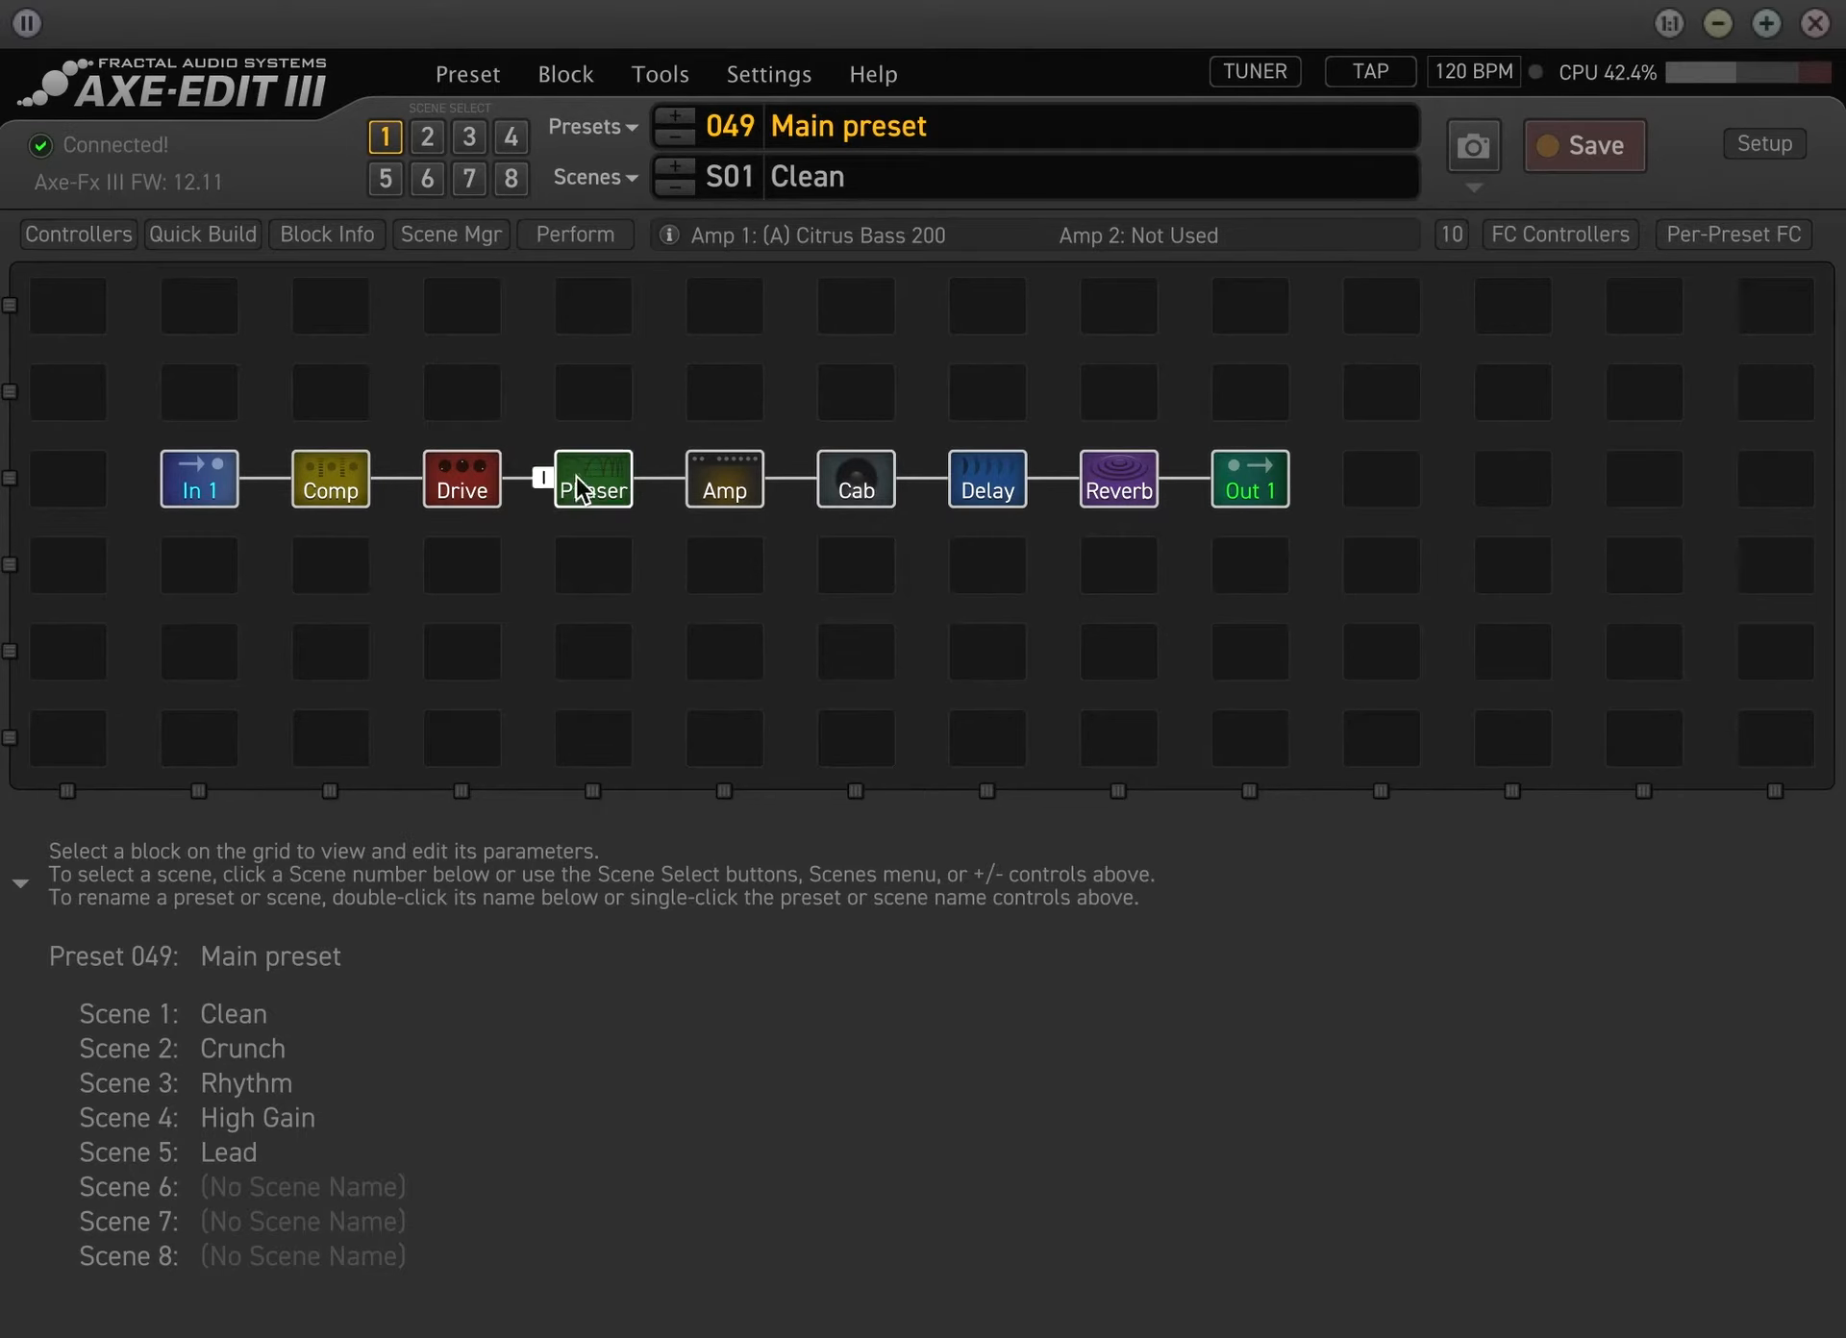
left_click(1556, 239)
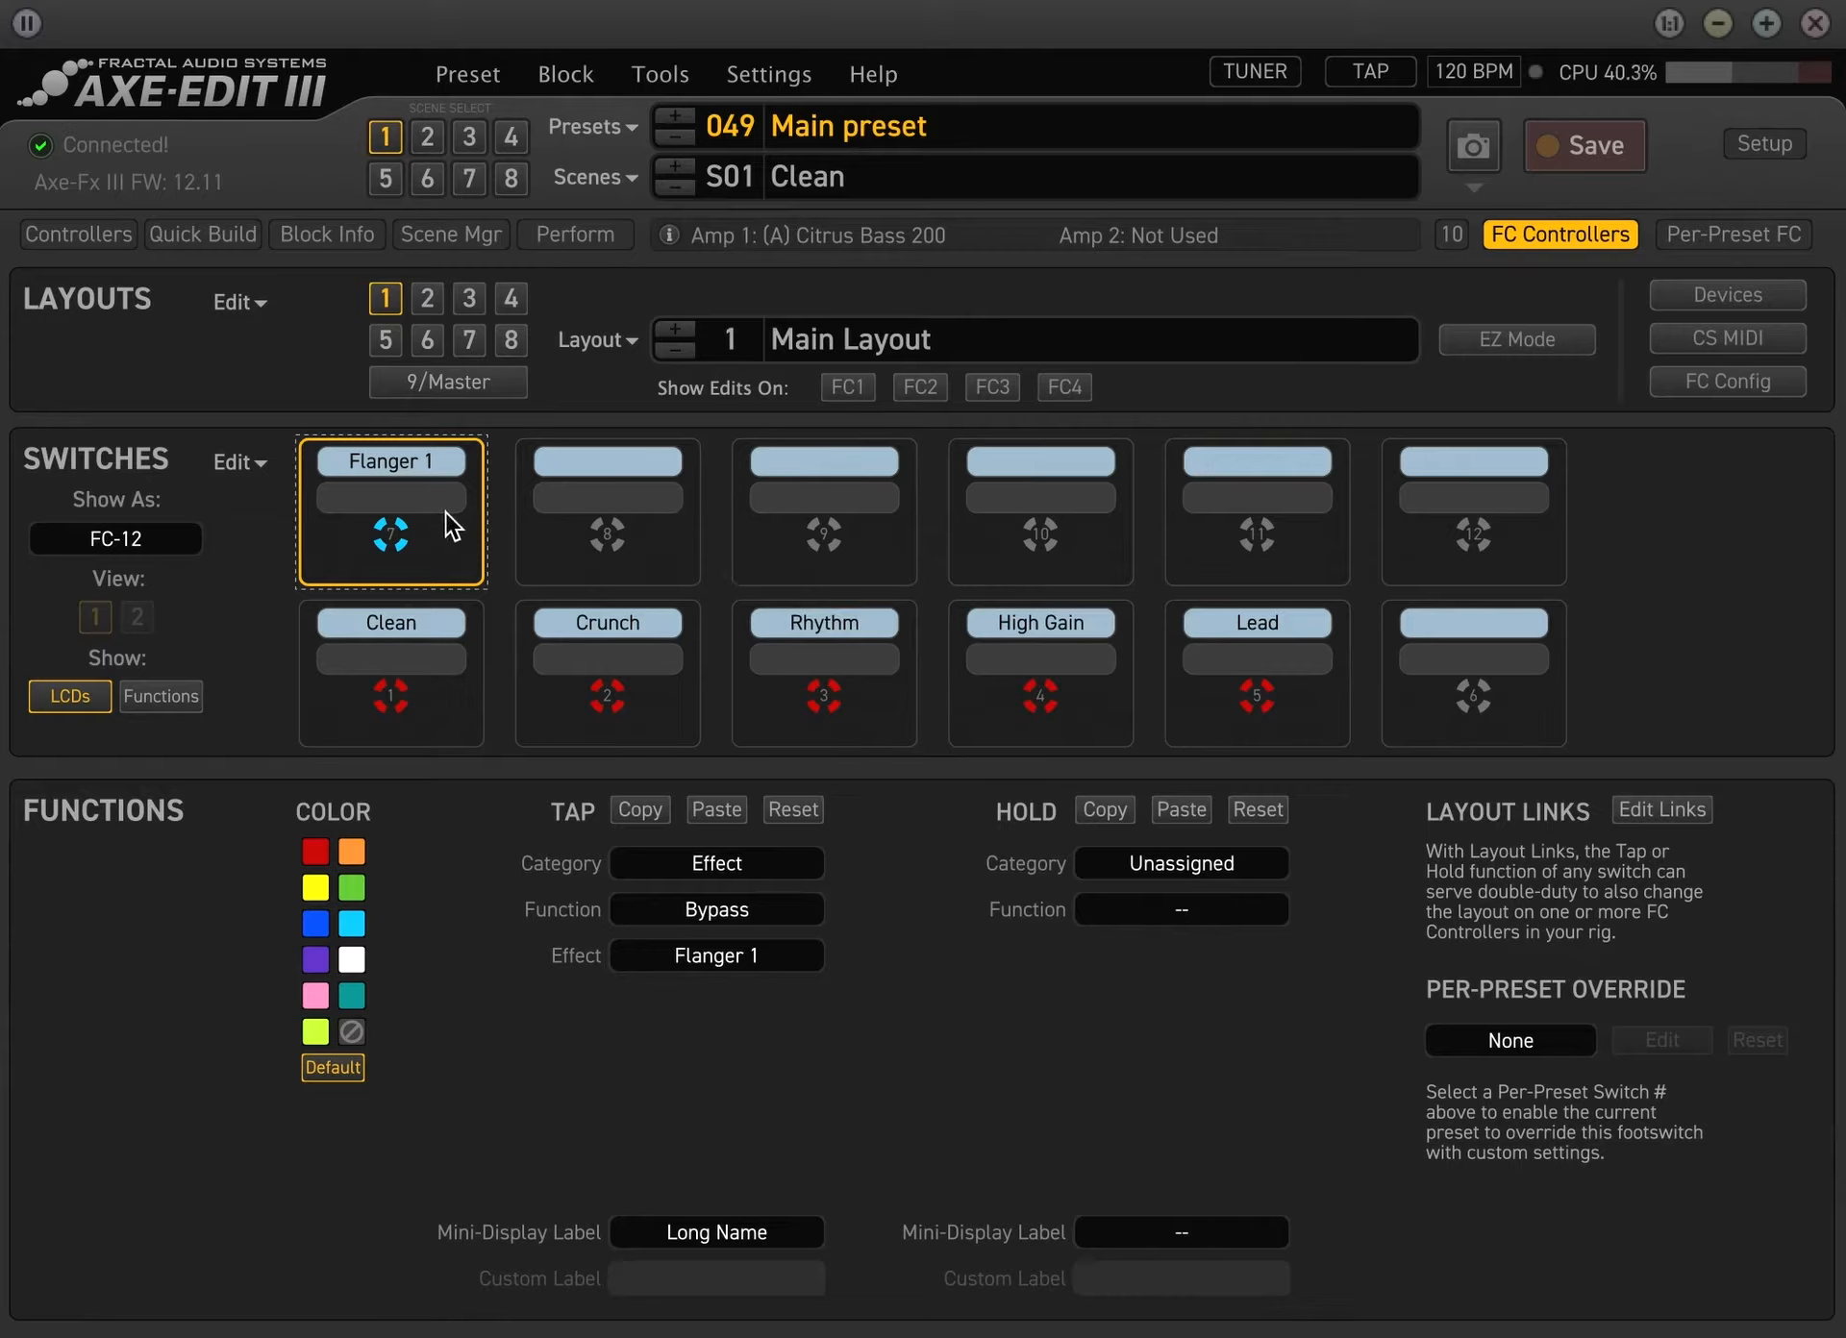
Reset the tap function of switch 7 in the Main Layout
left_click(273, 299)
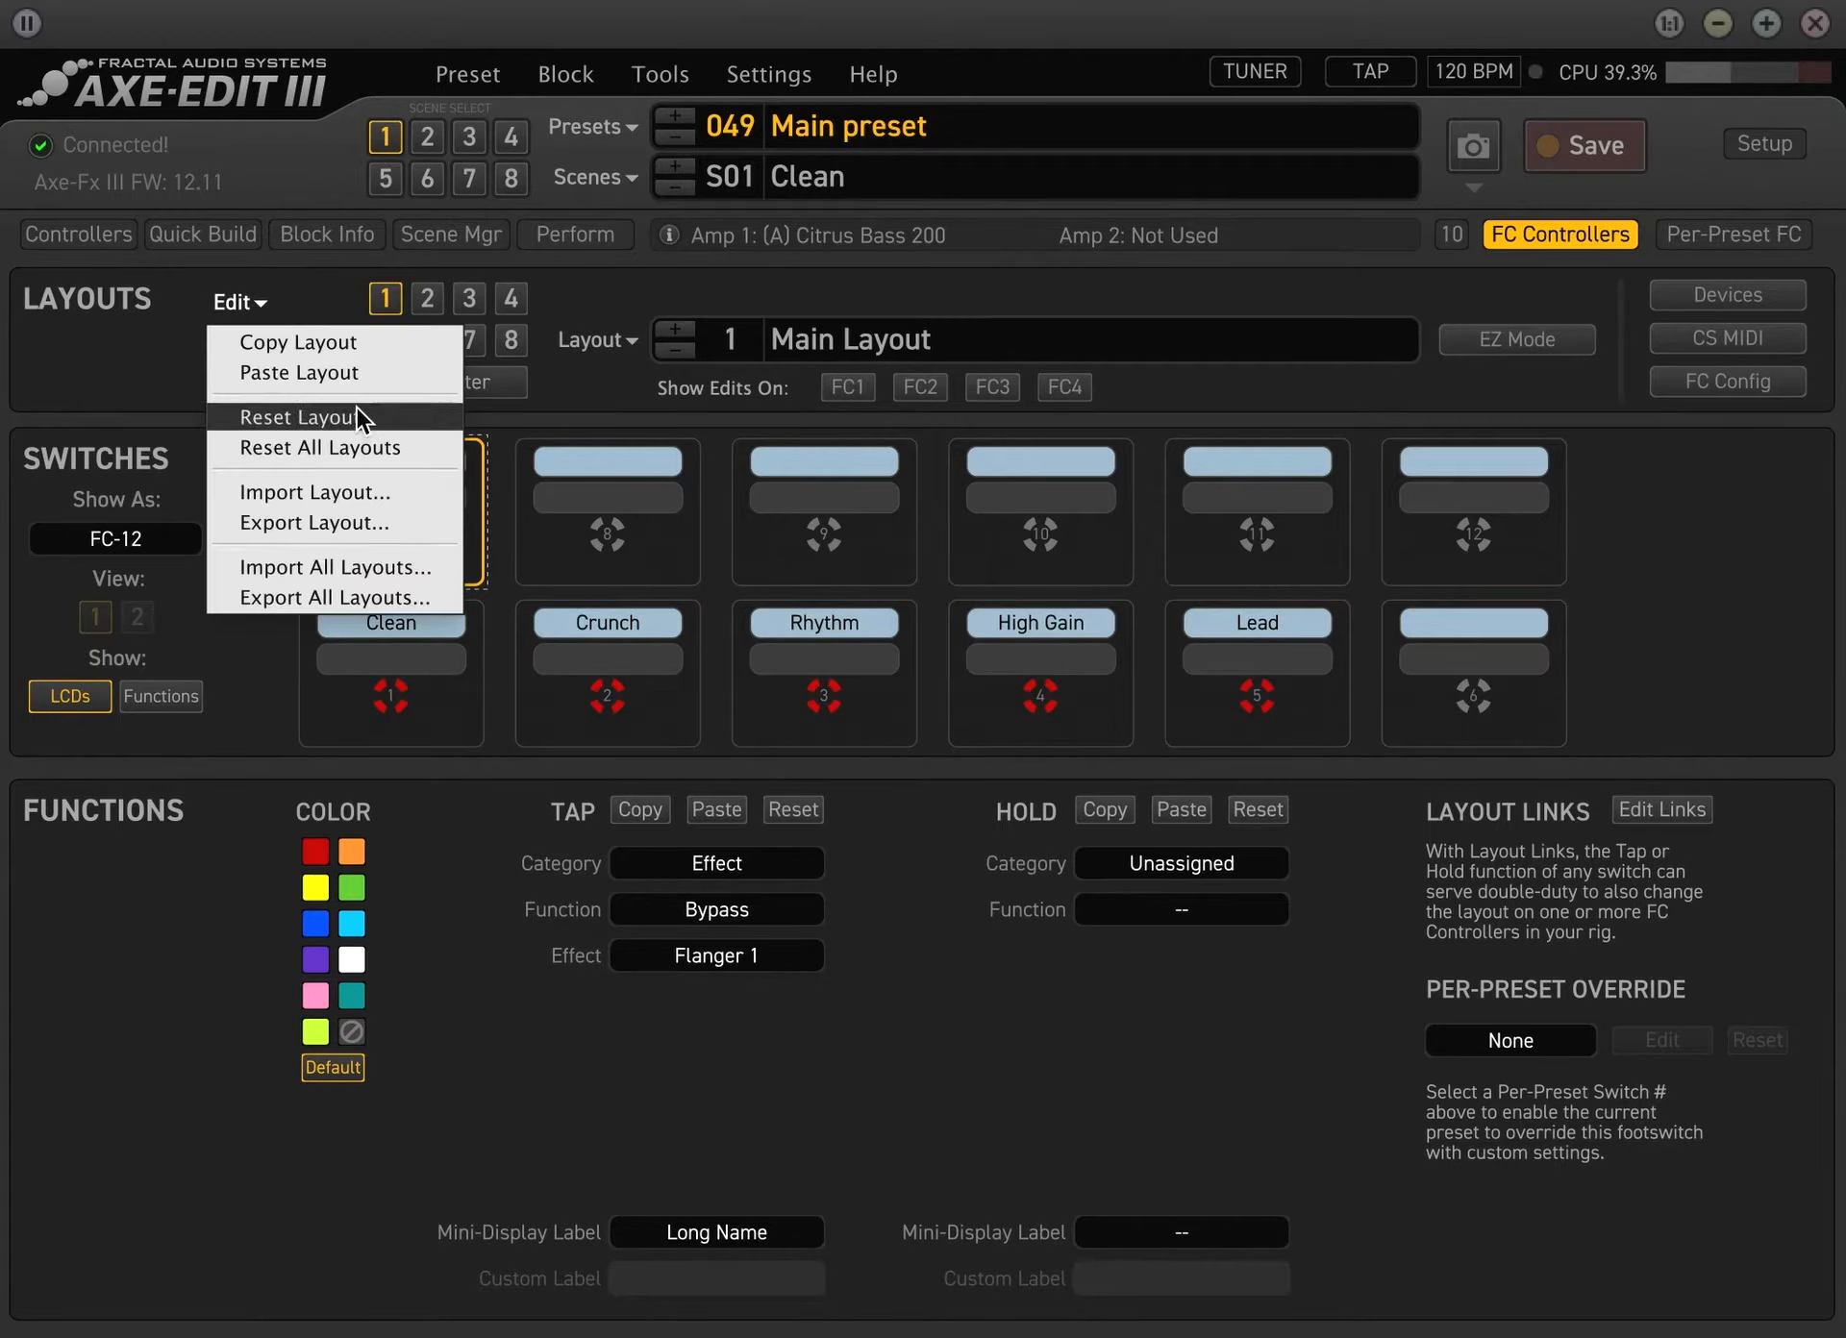
left_click(506, 994)
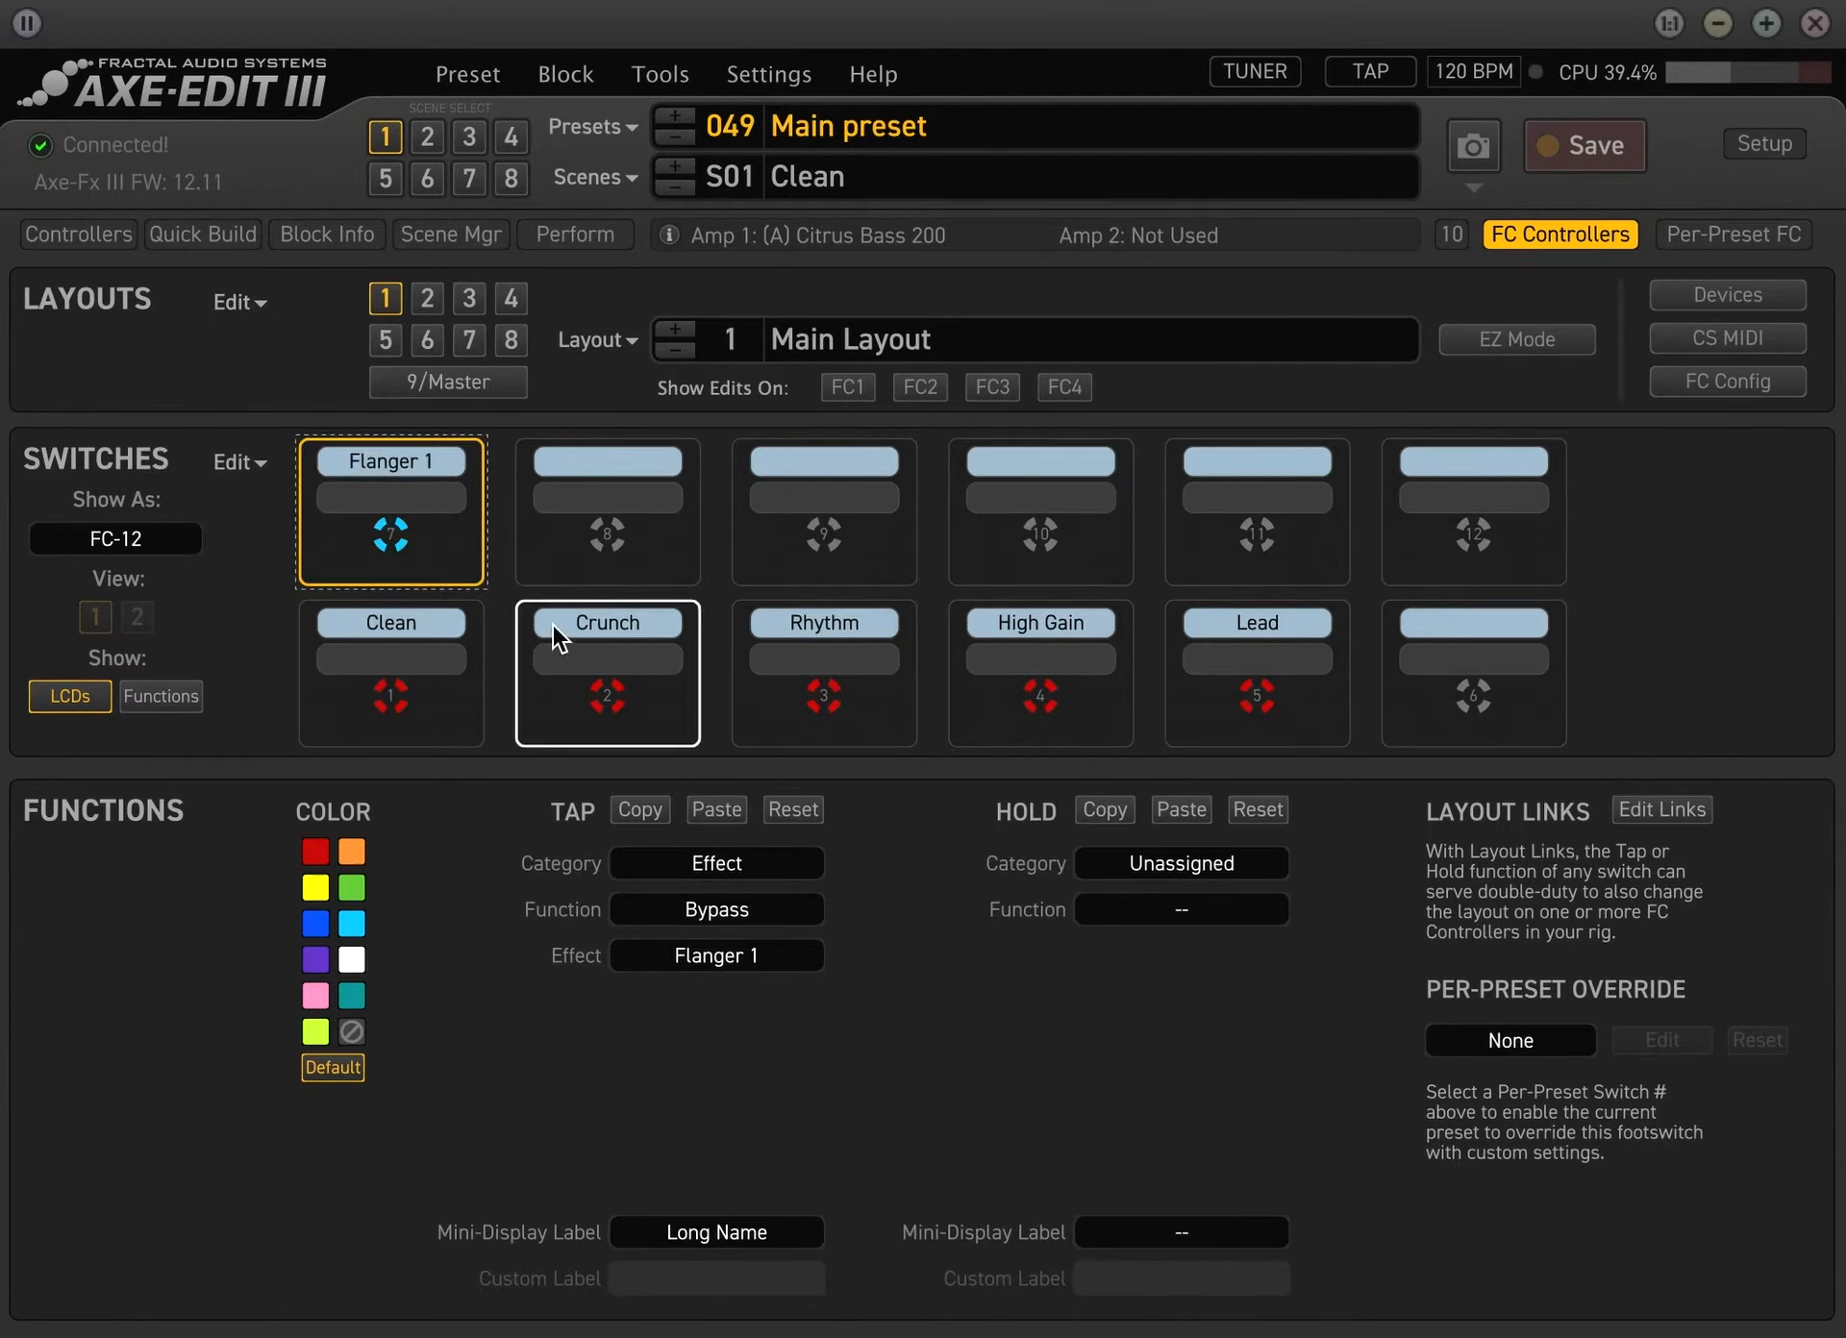
left_click(792, 811)
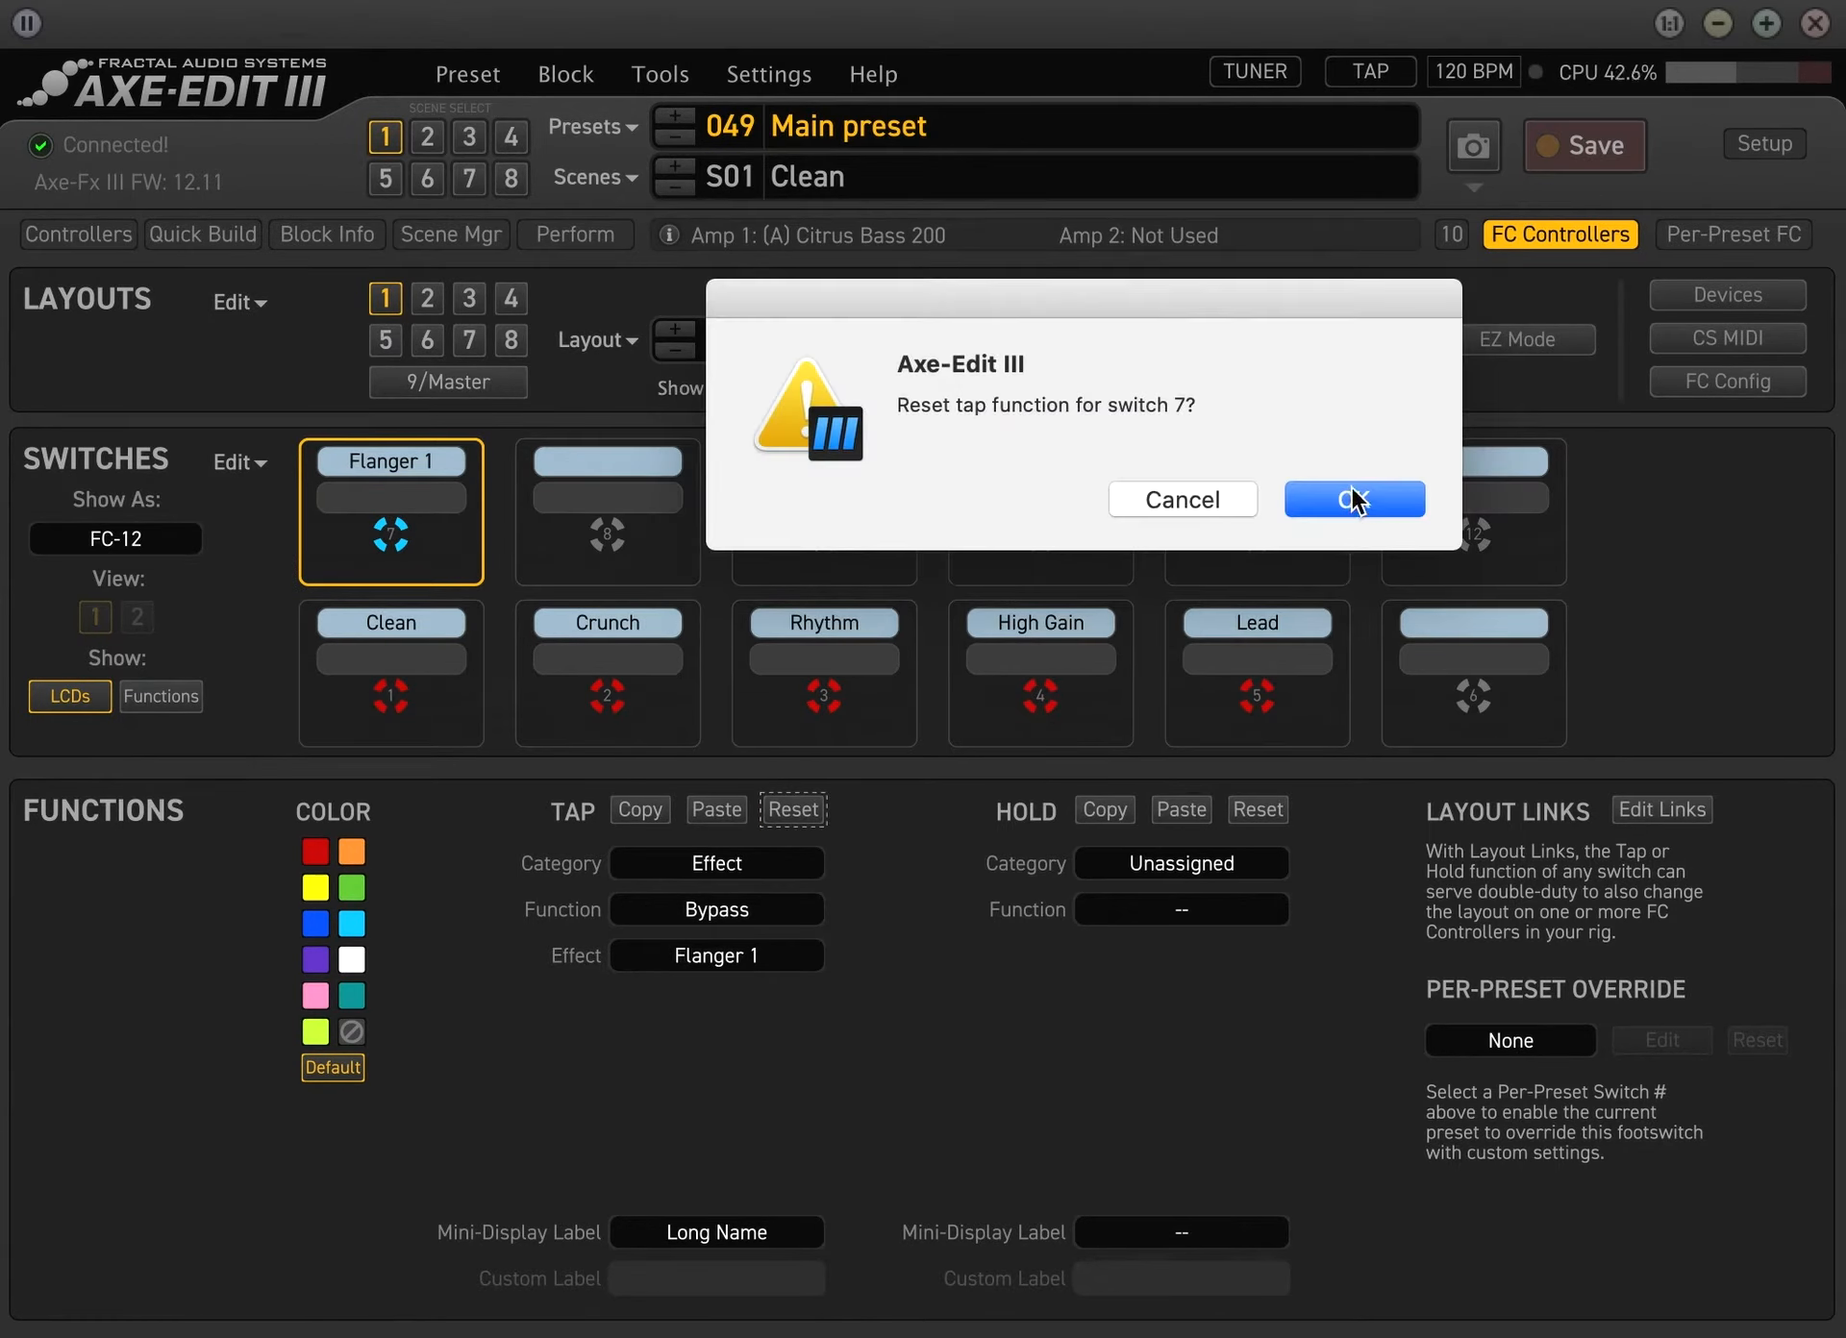
left_click(1354, 500)
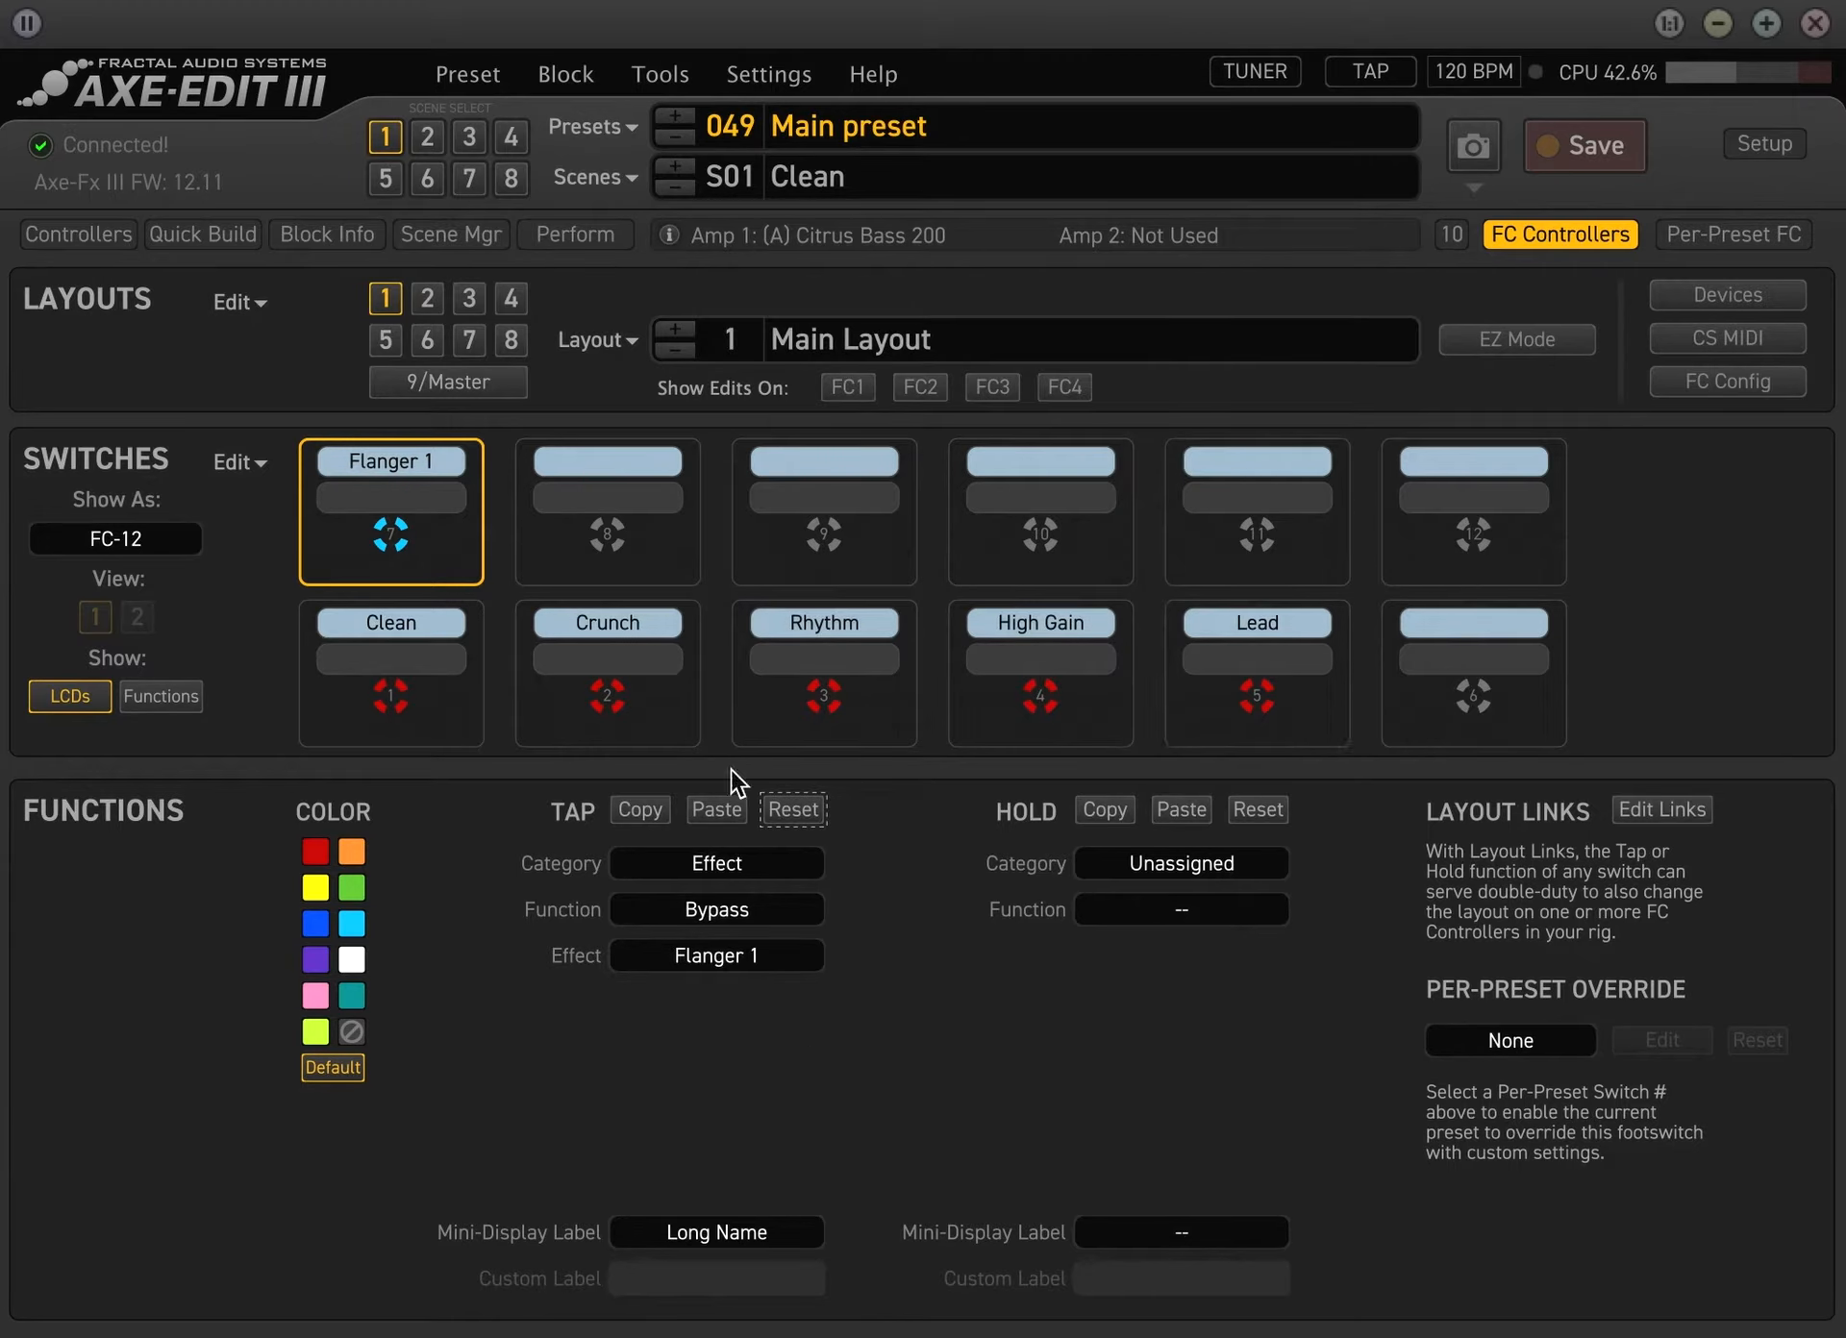
Set the tap of switch 7 to category Effect, function Bypass, effect Comp 1
left_click(735, 862)
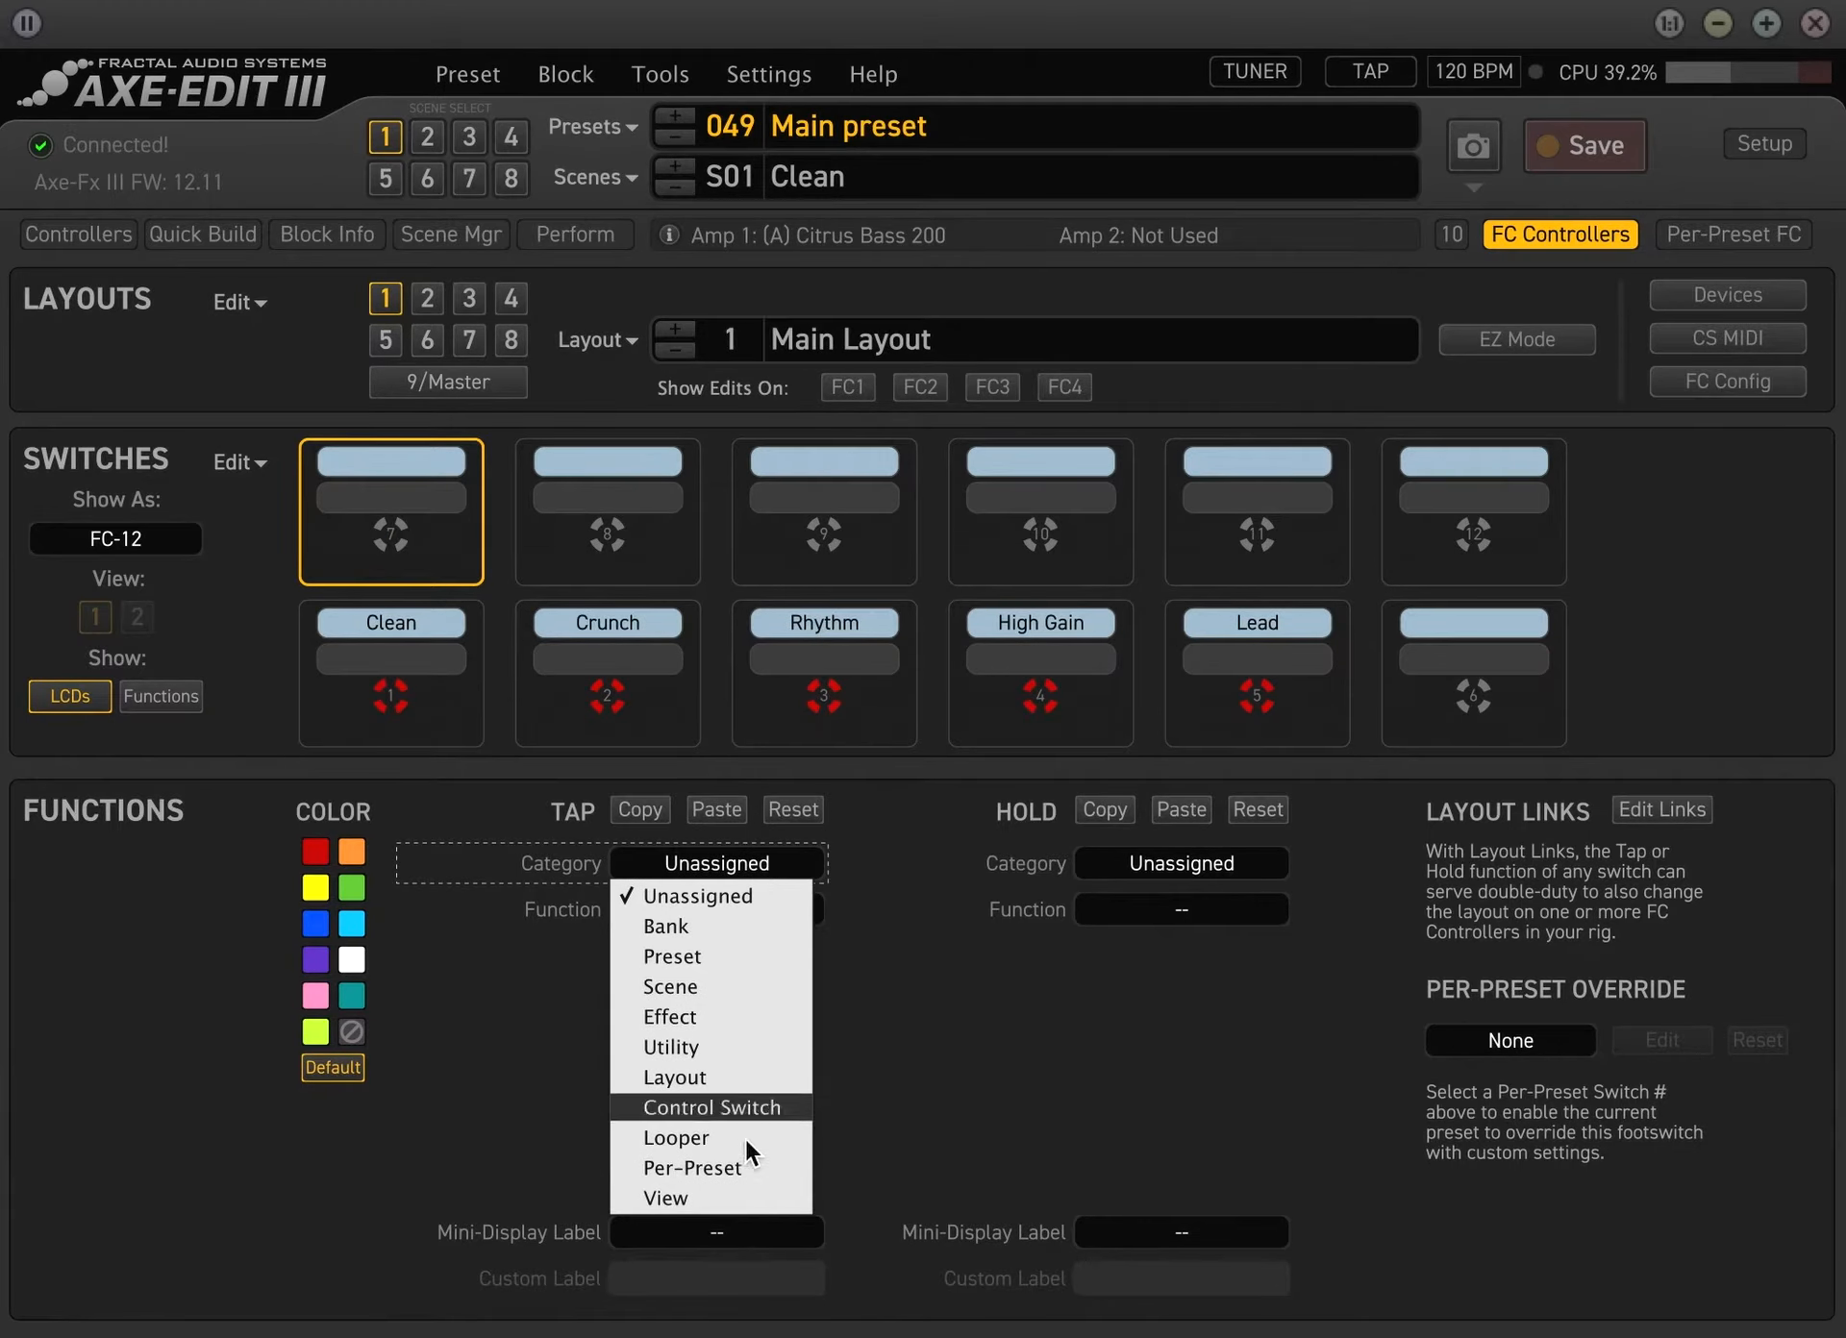
left_click(702, 1019)
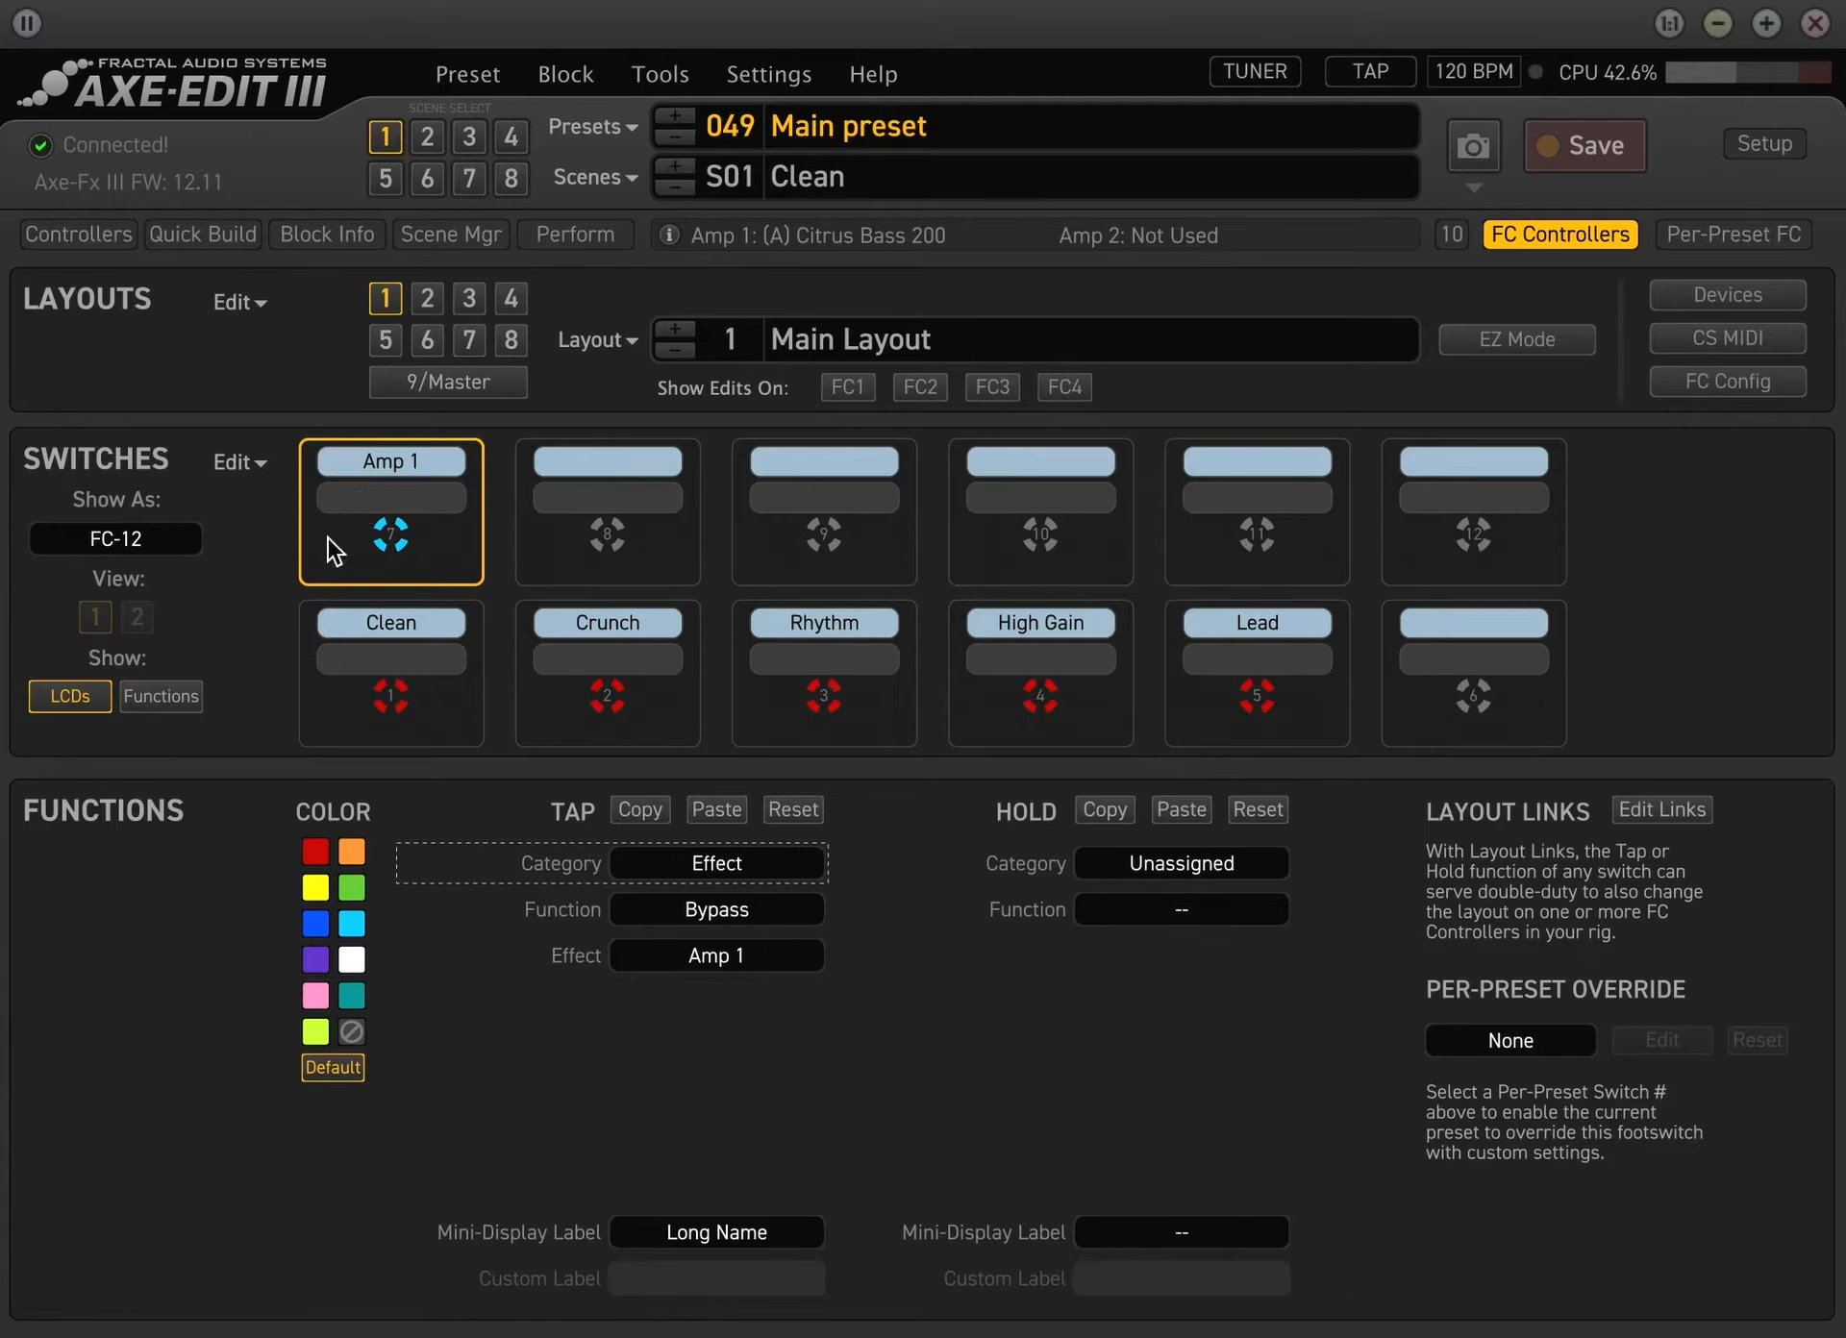
left_click(746, 913)
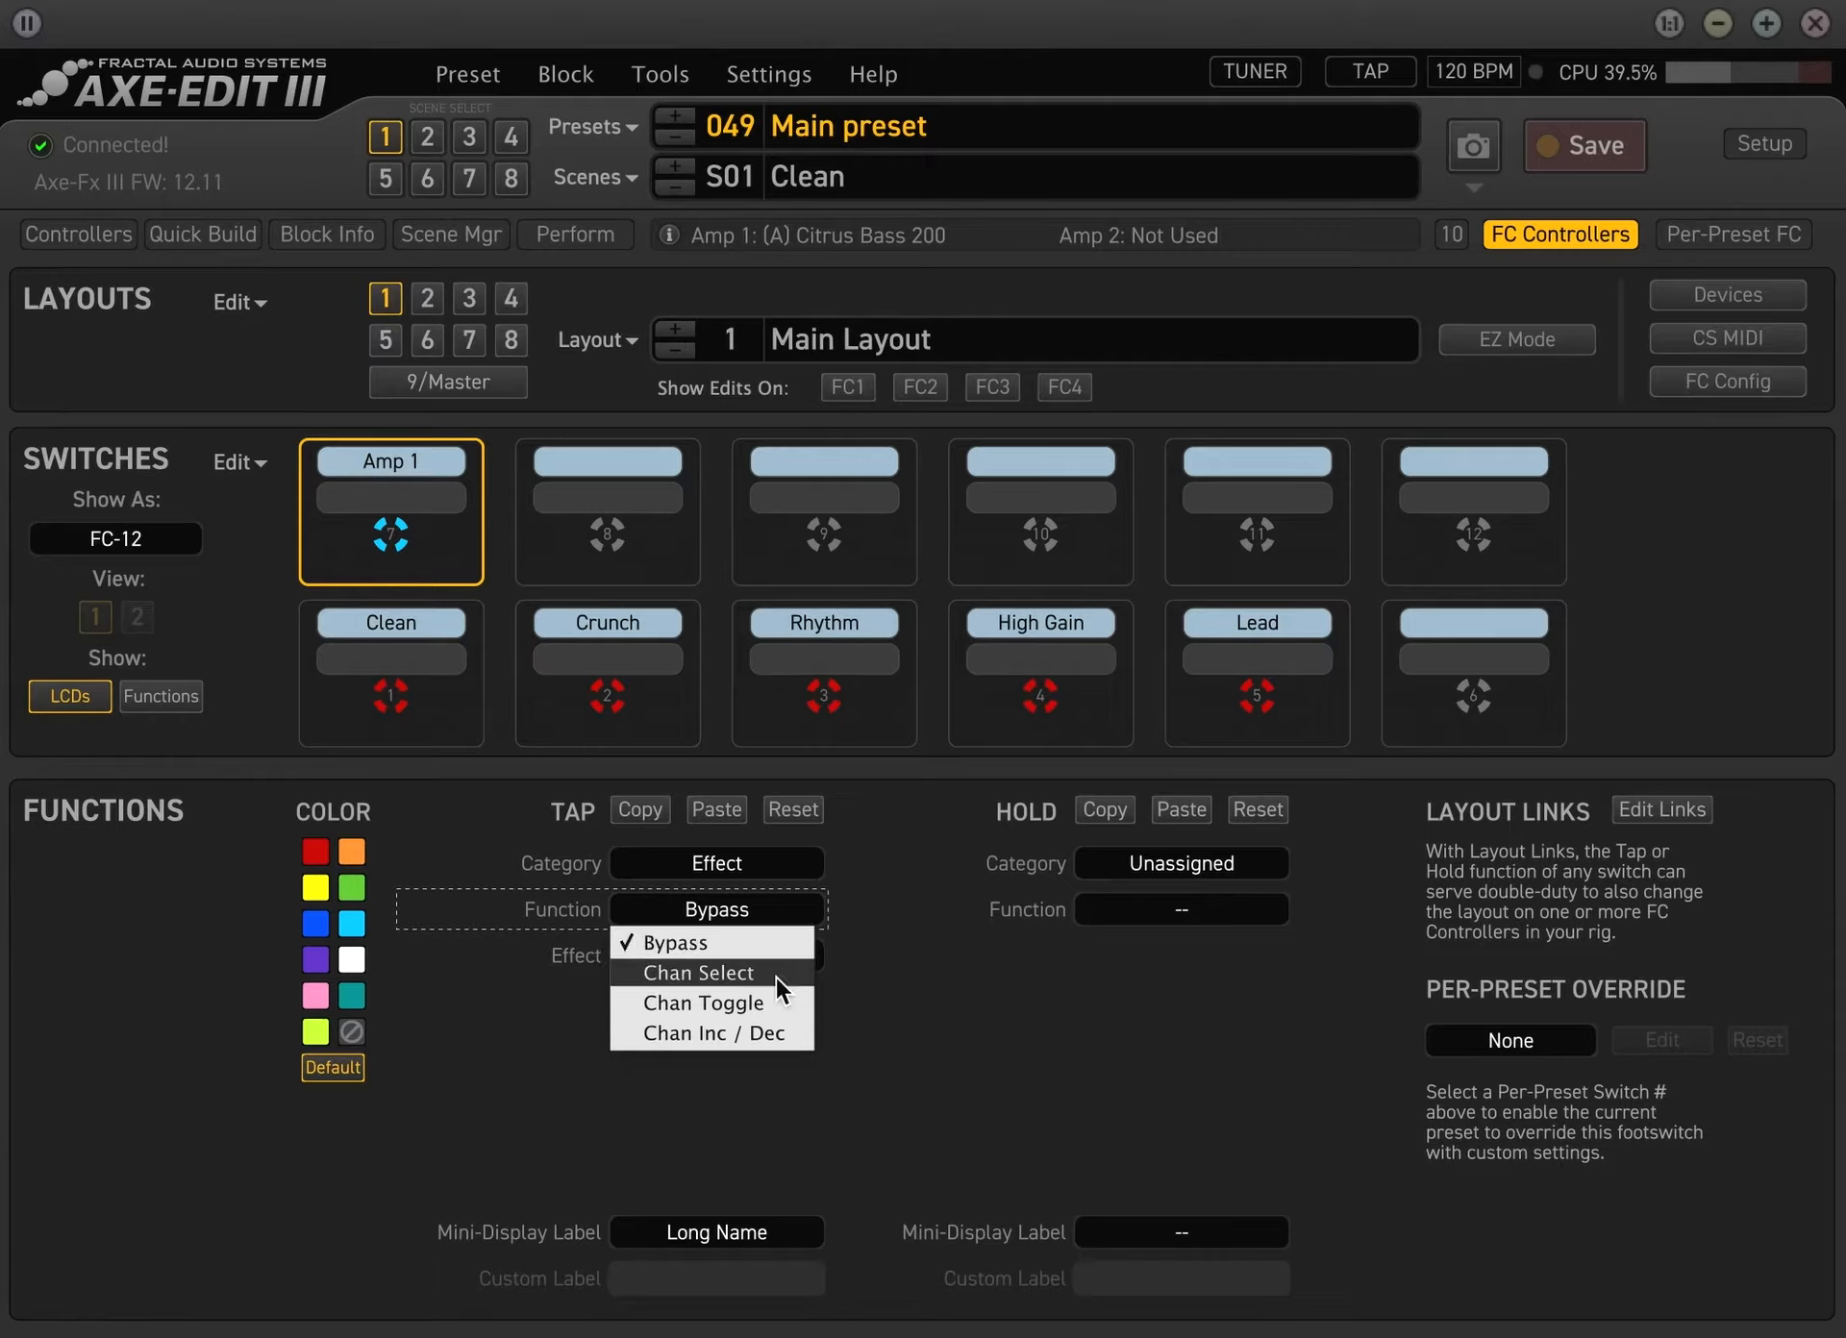
left_click(1031, 1007)
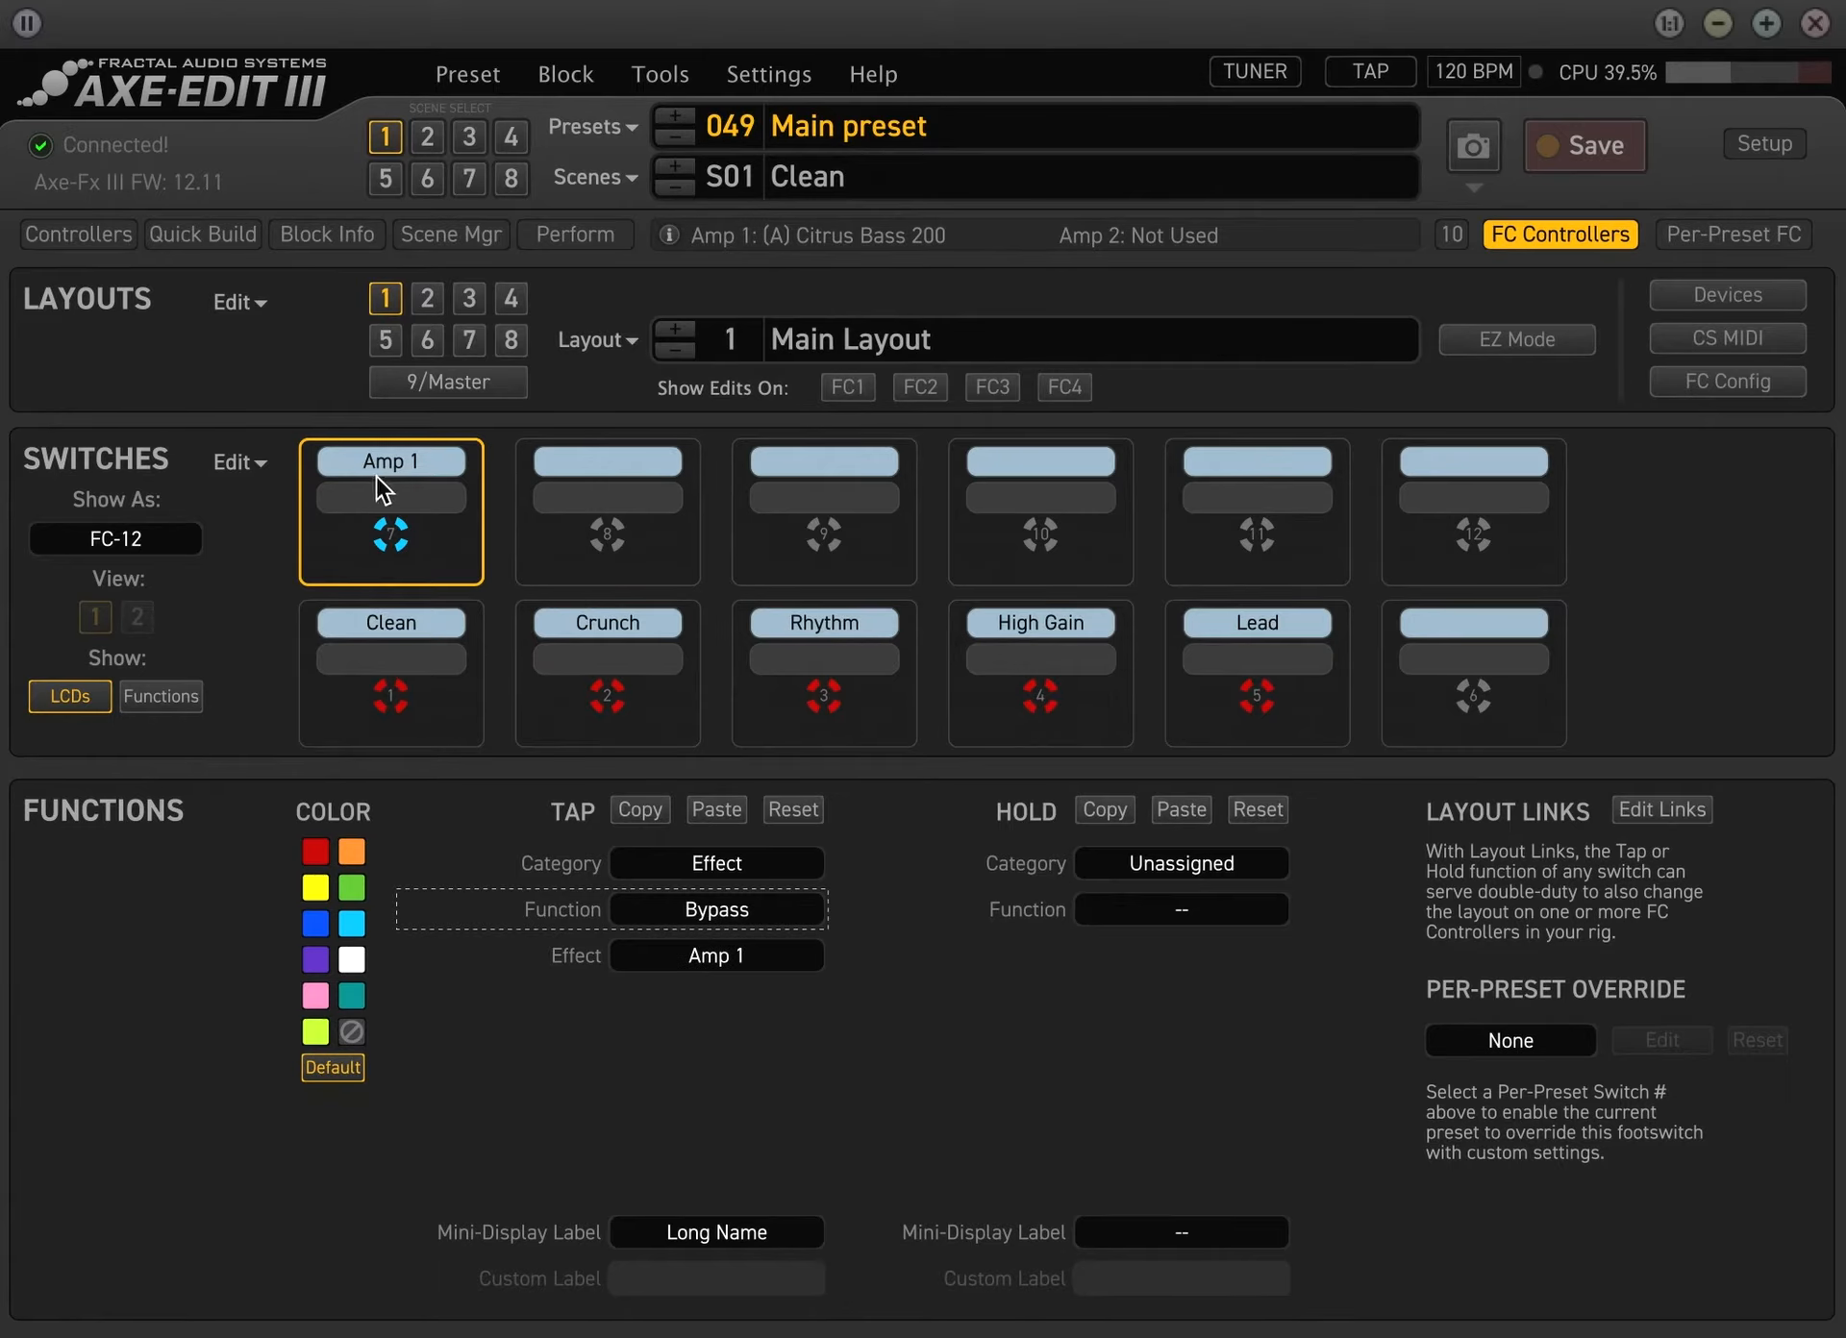
left_click(725, 955)
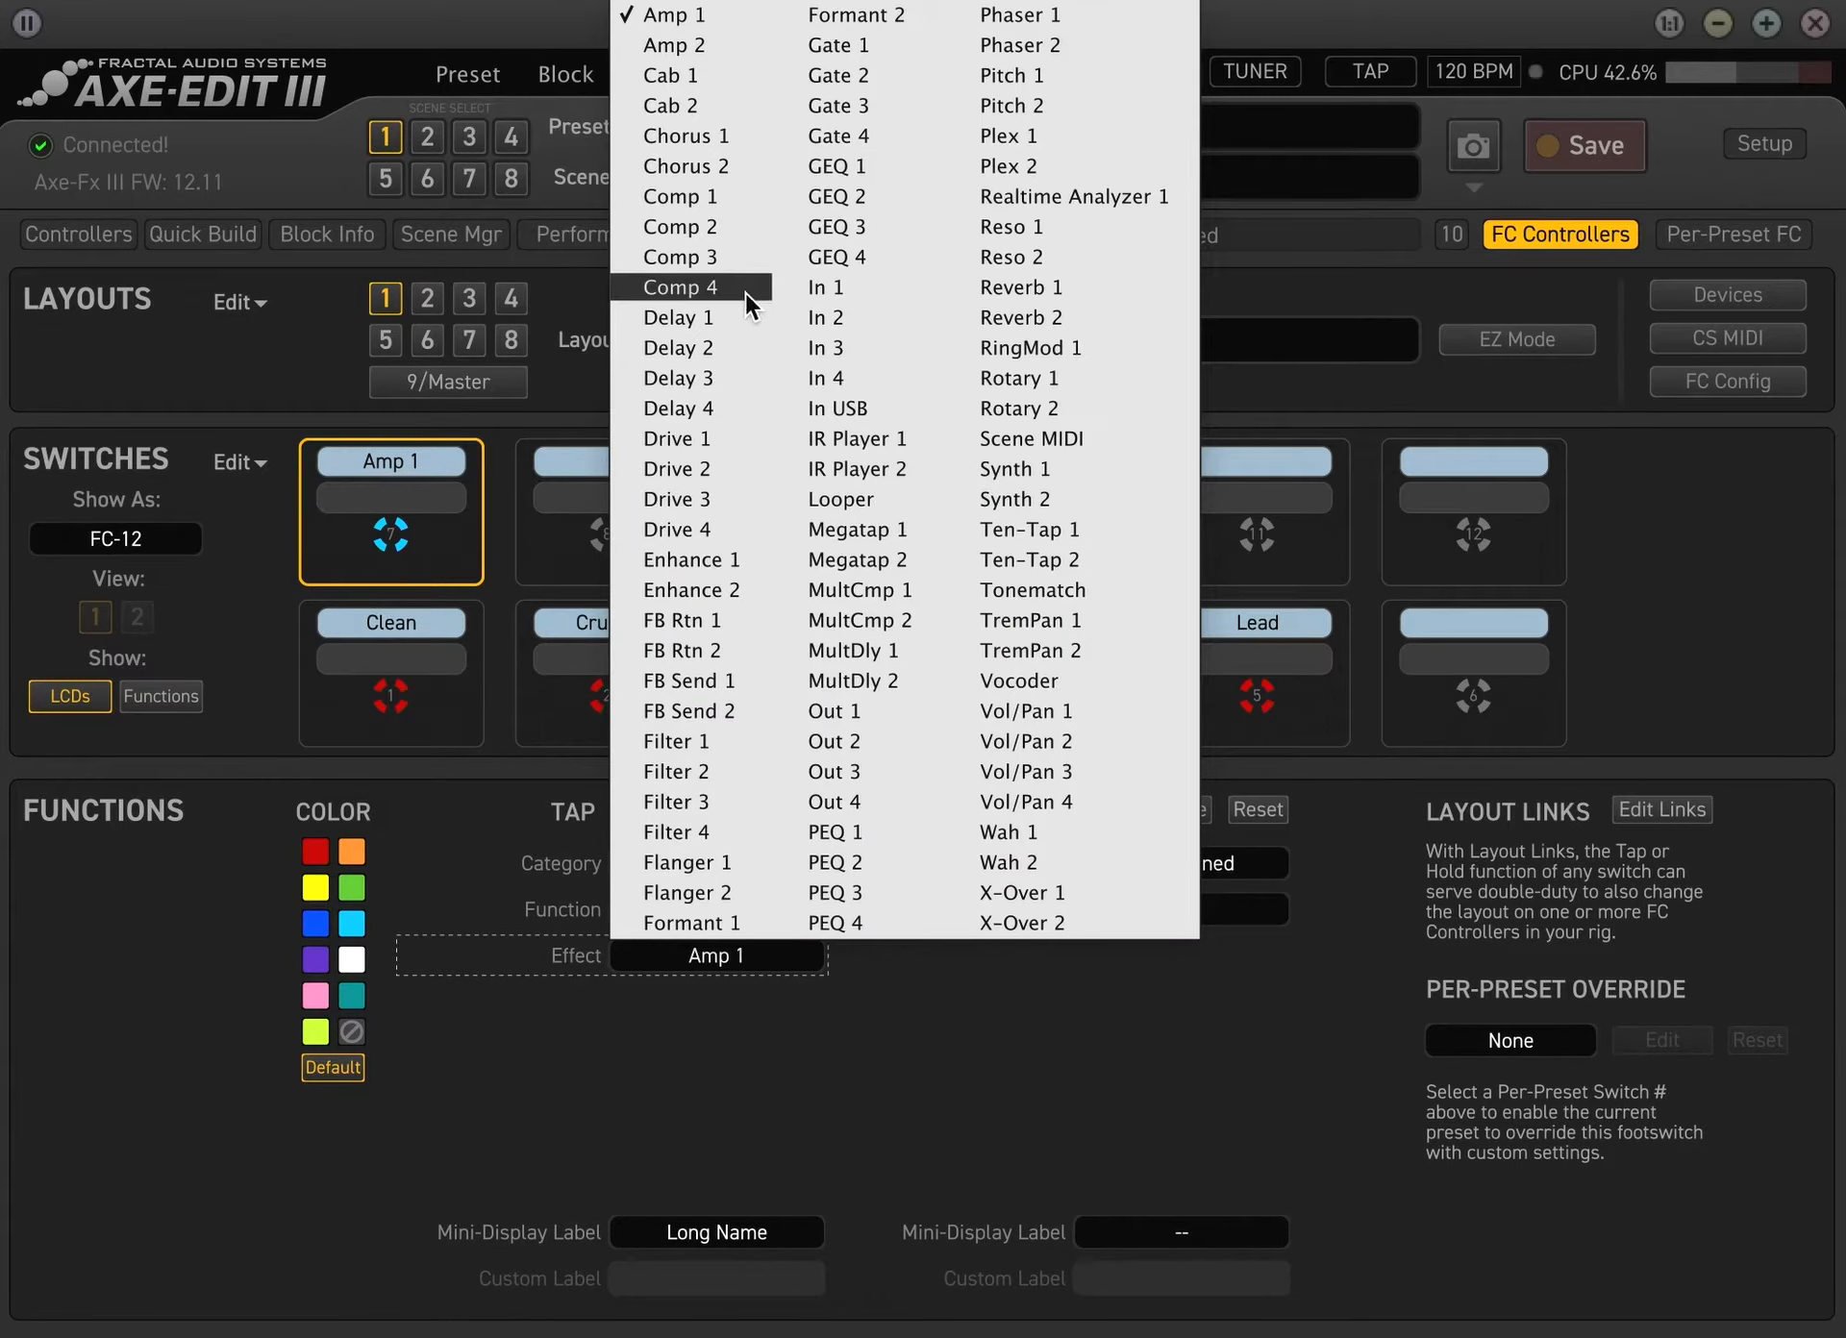
left_click(710, 198)
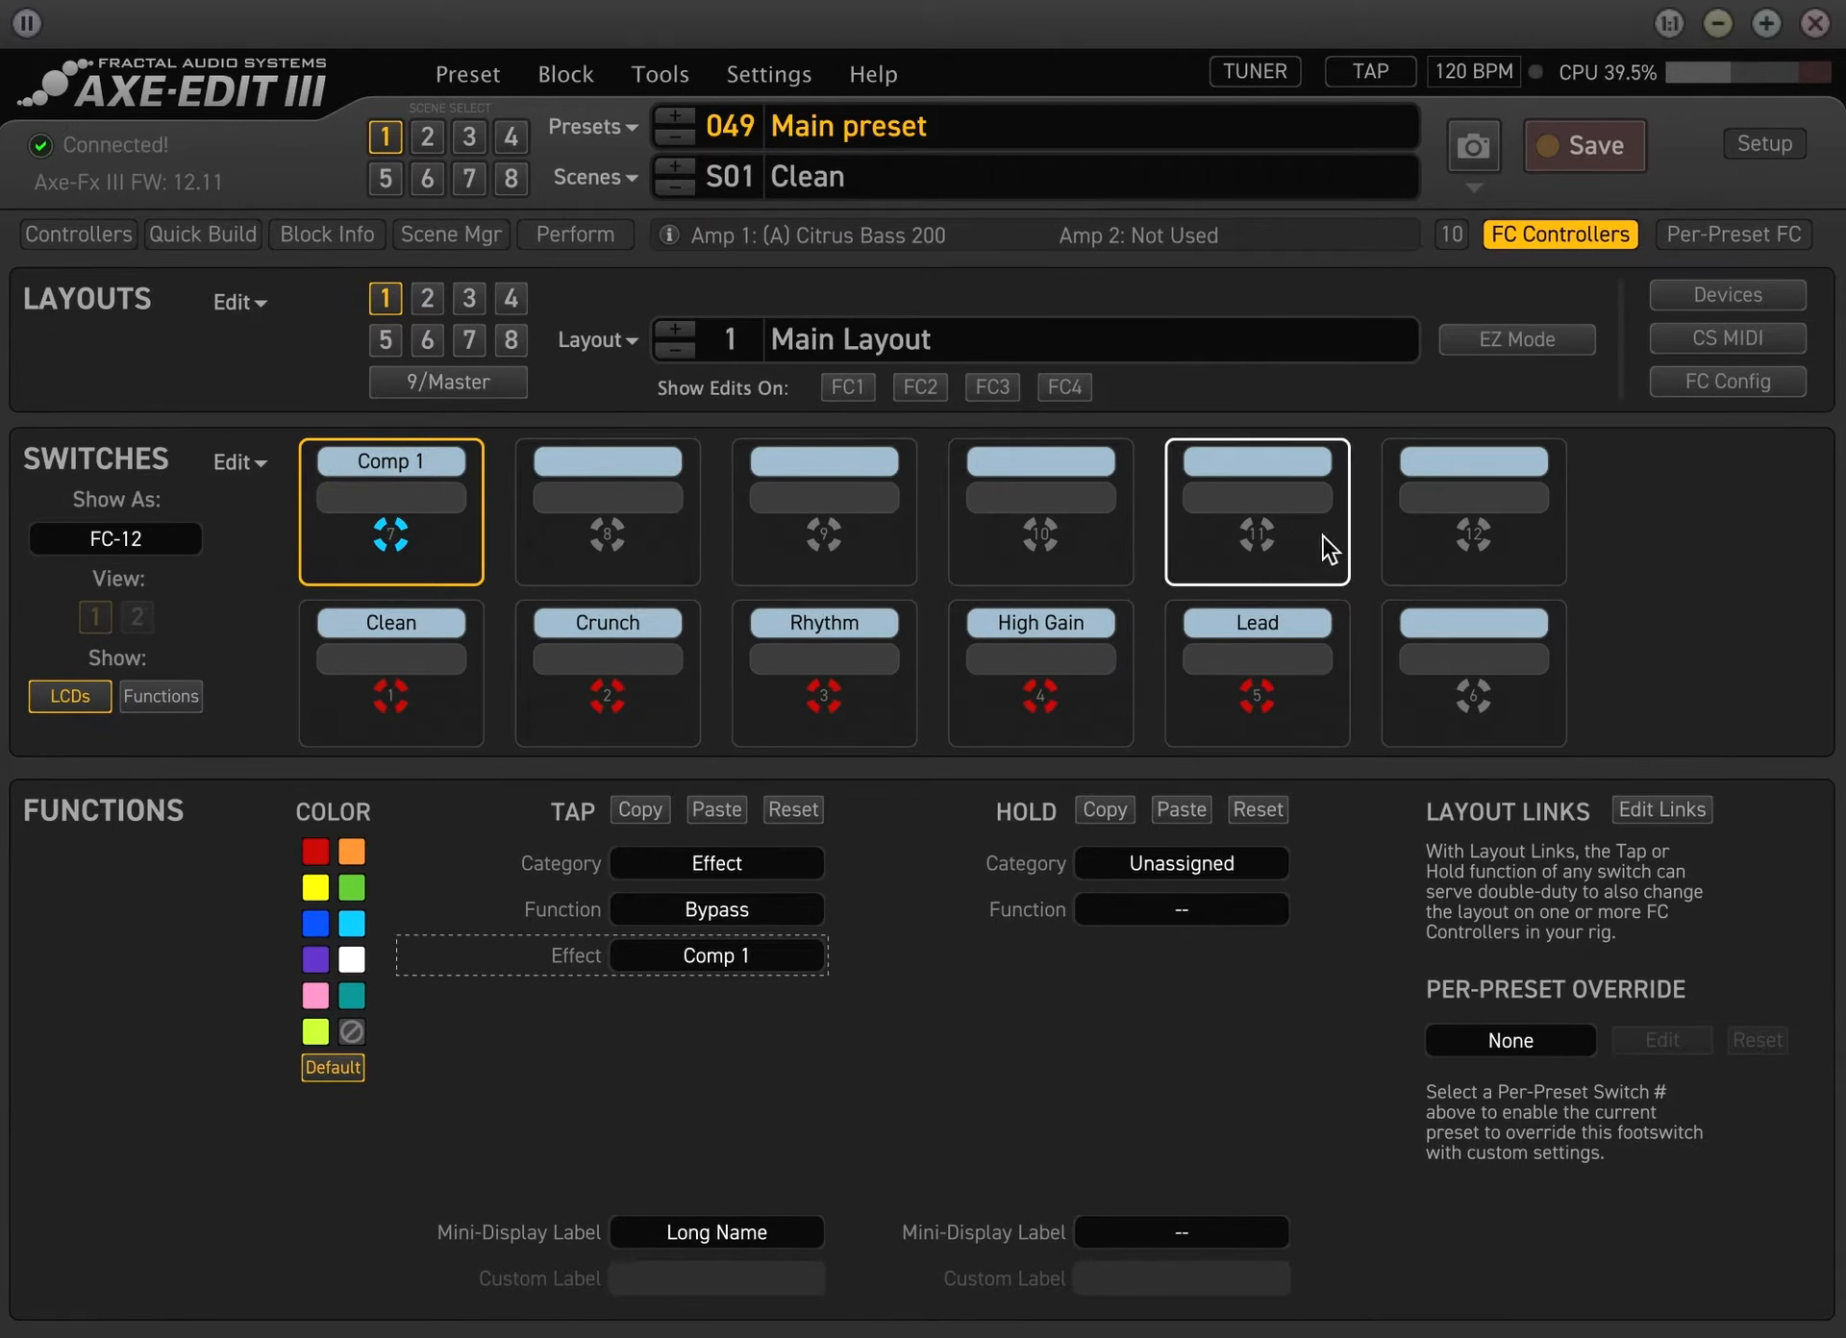
Try moving the Comp 1 assignment from switch 7 to switch 11, and move it back to switch 7
left_click(1559, 238)
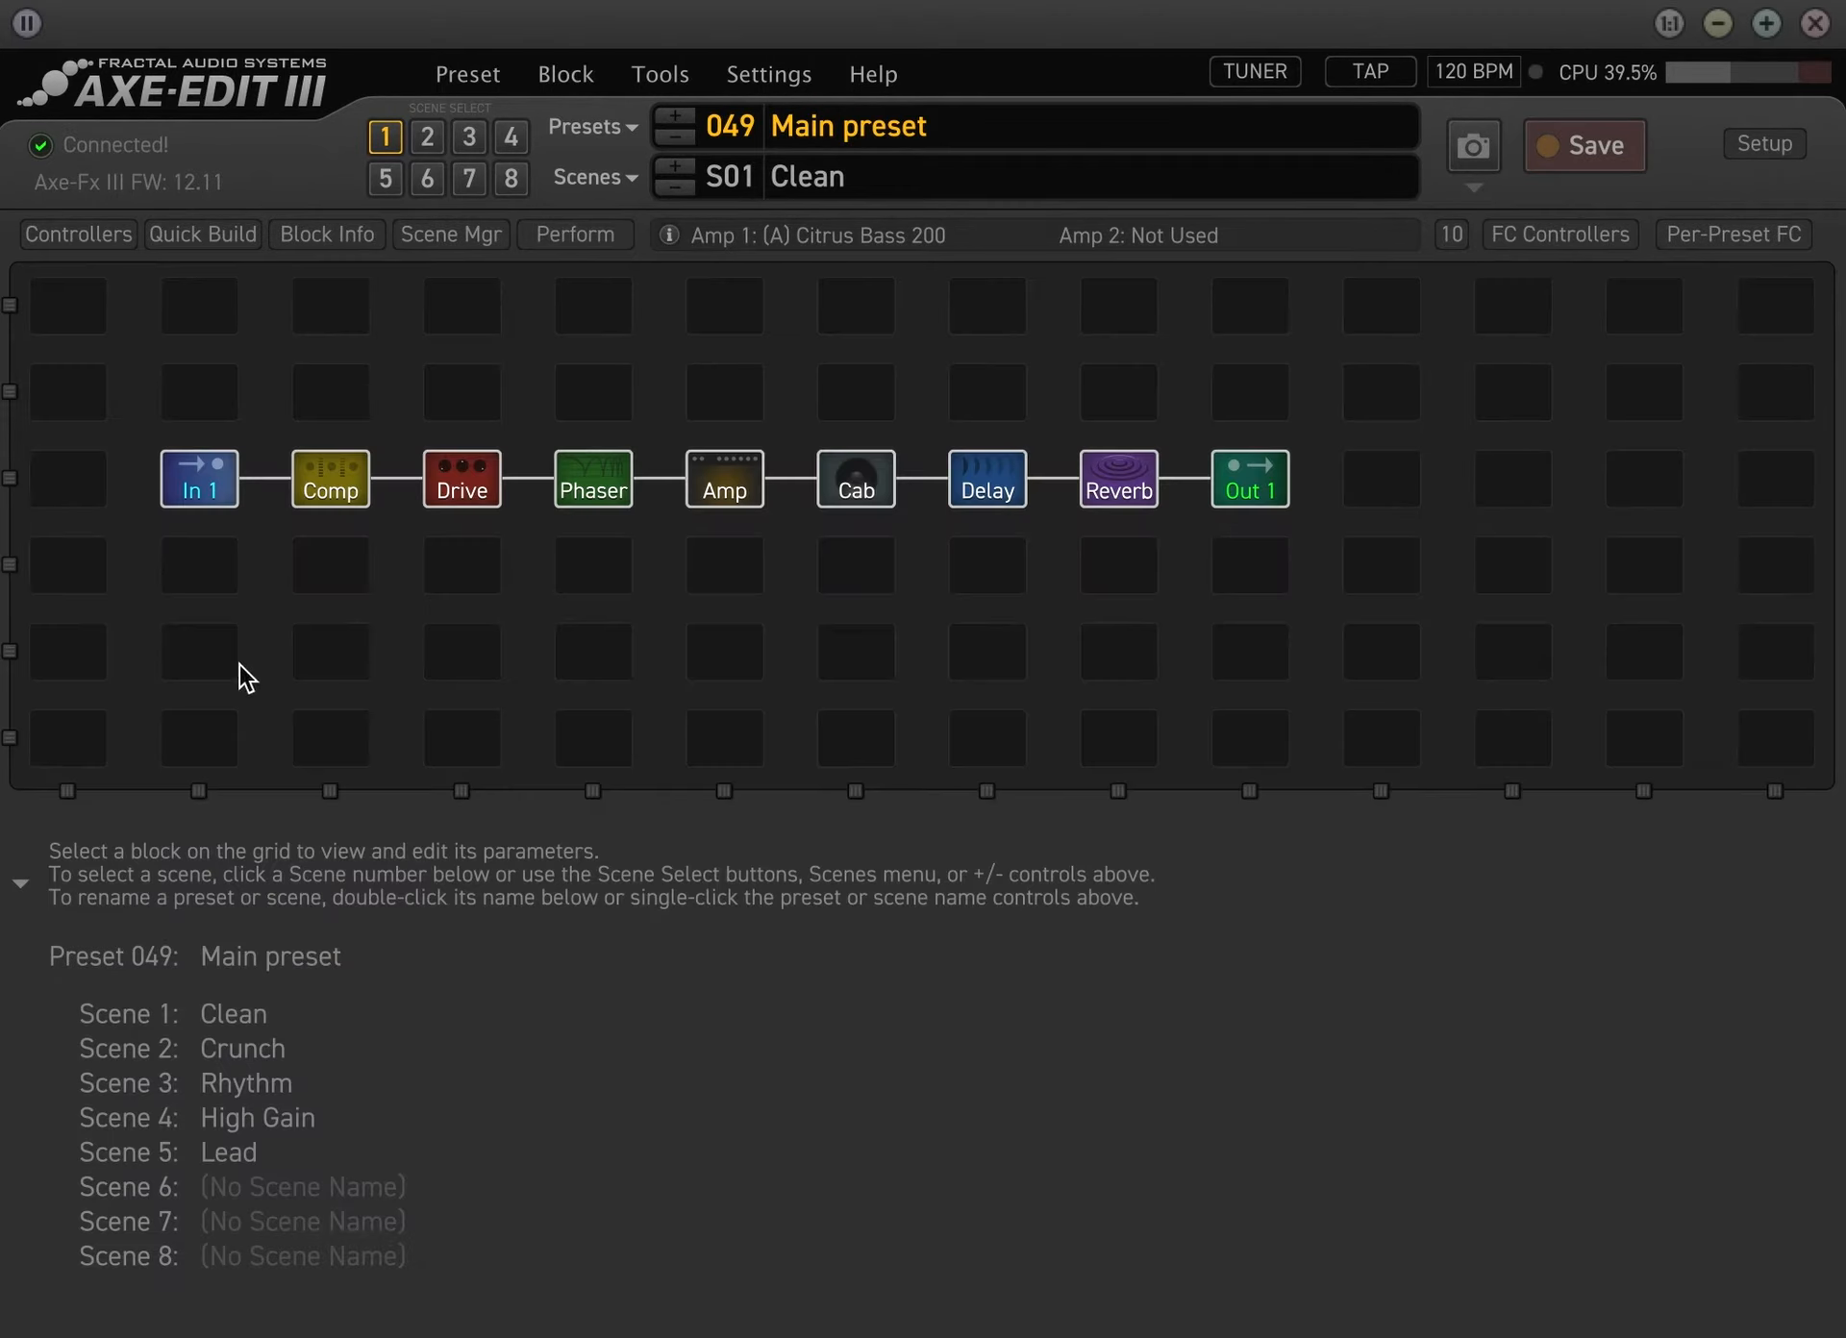
left_click(1542, 235)
left_click_drag(423, 511, 1260, 525)
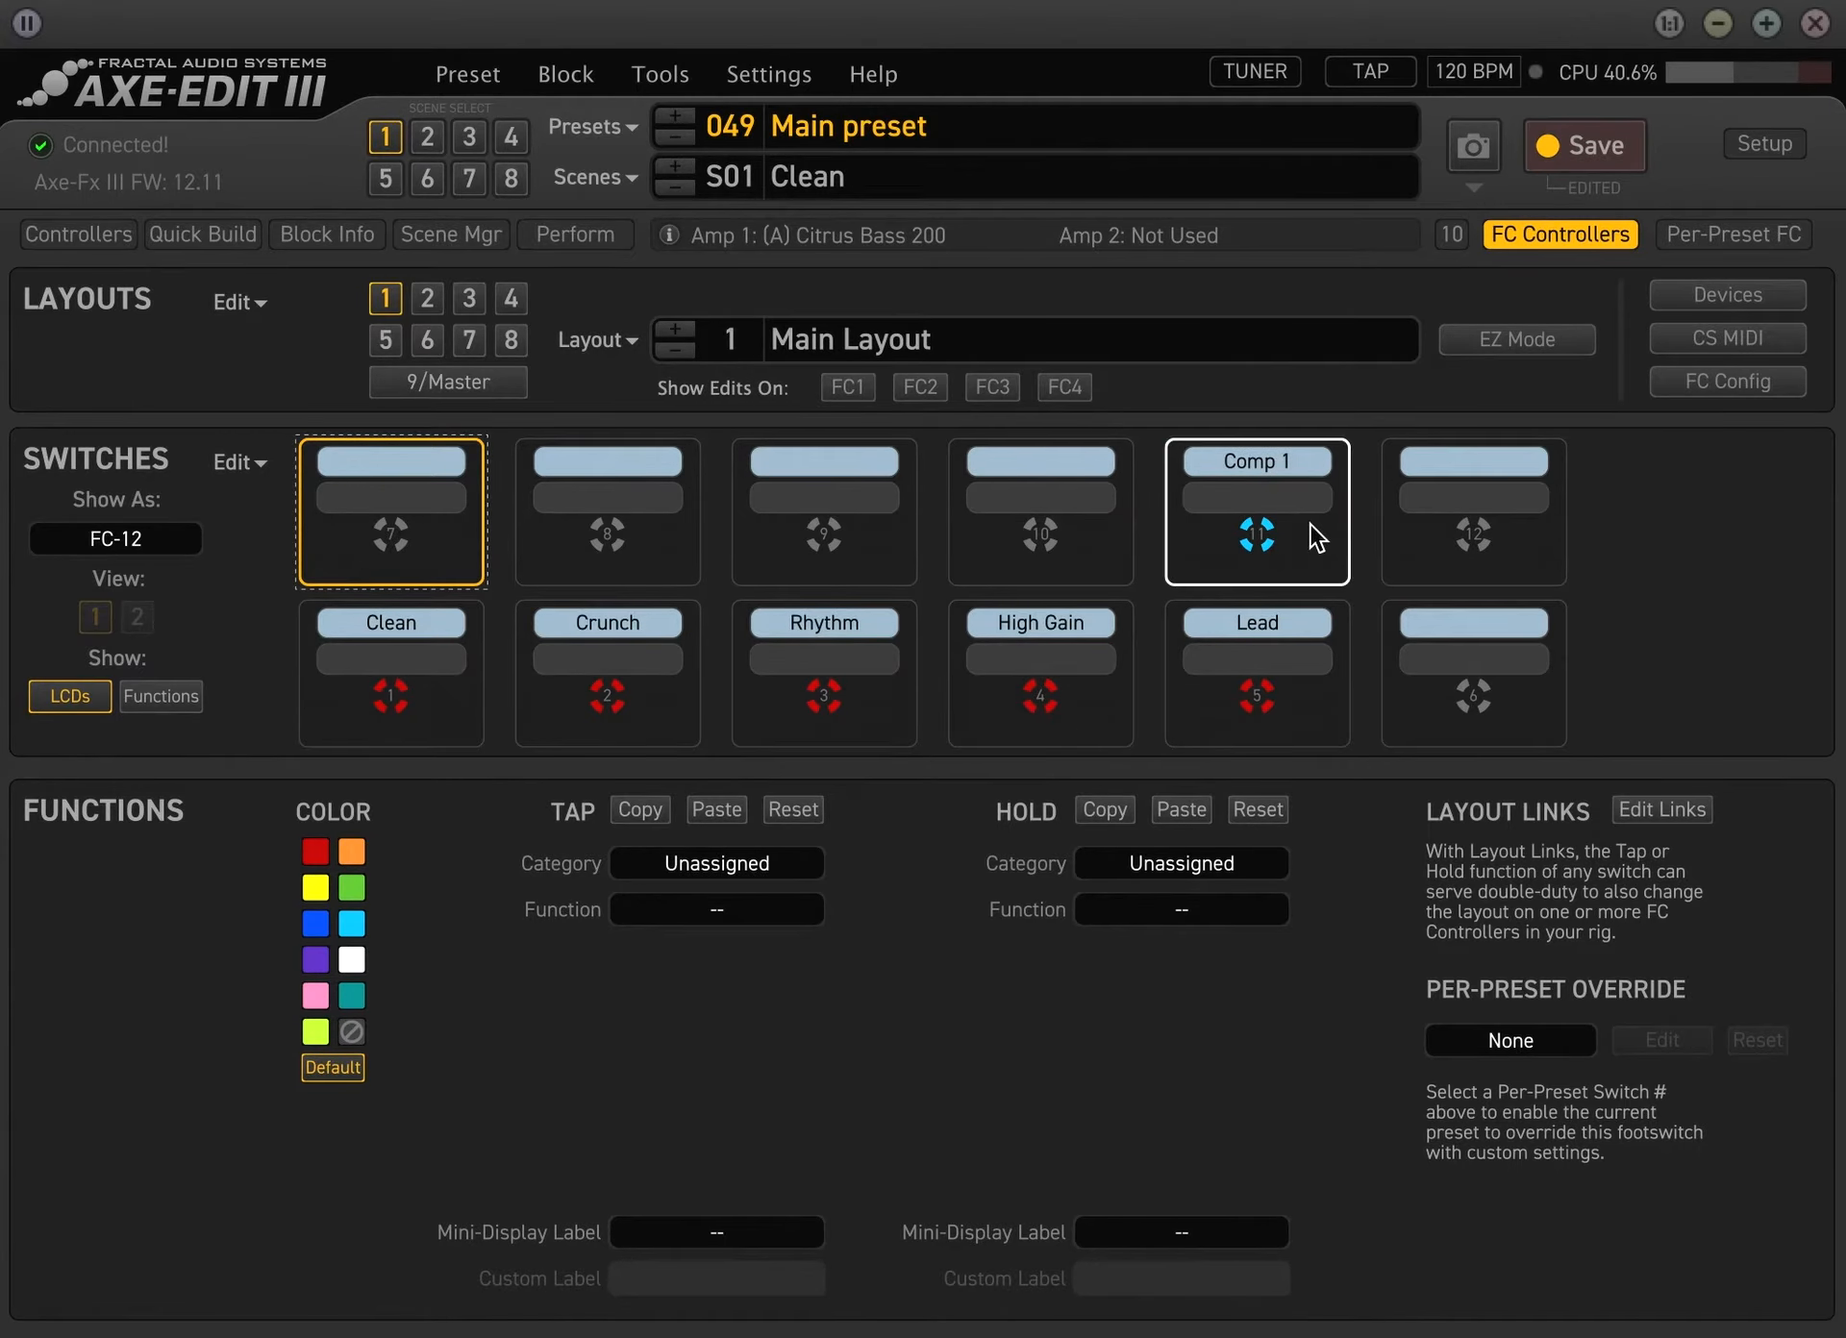
left_click_drag(1307, 523, 373, 540)
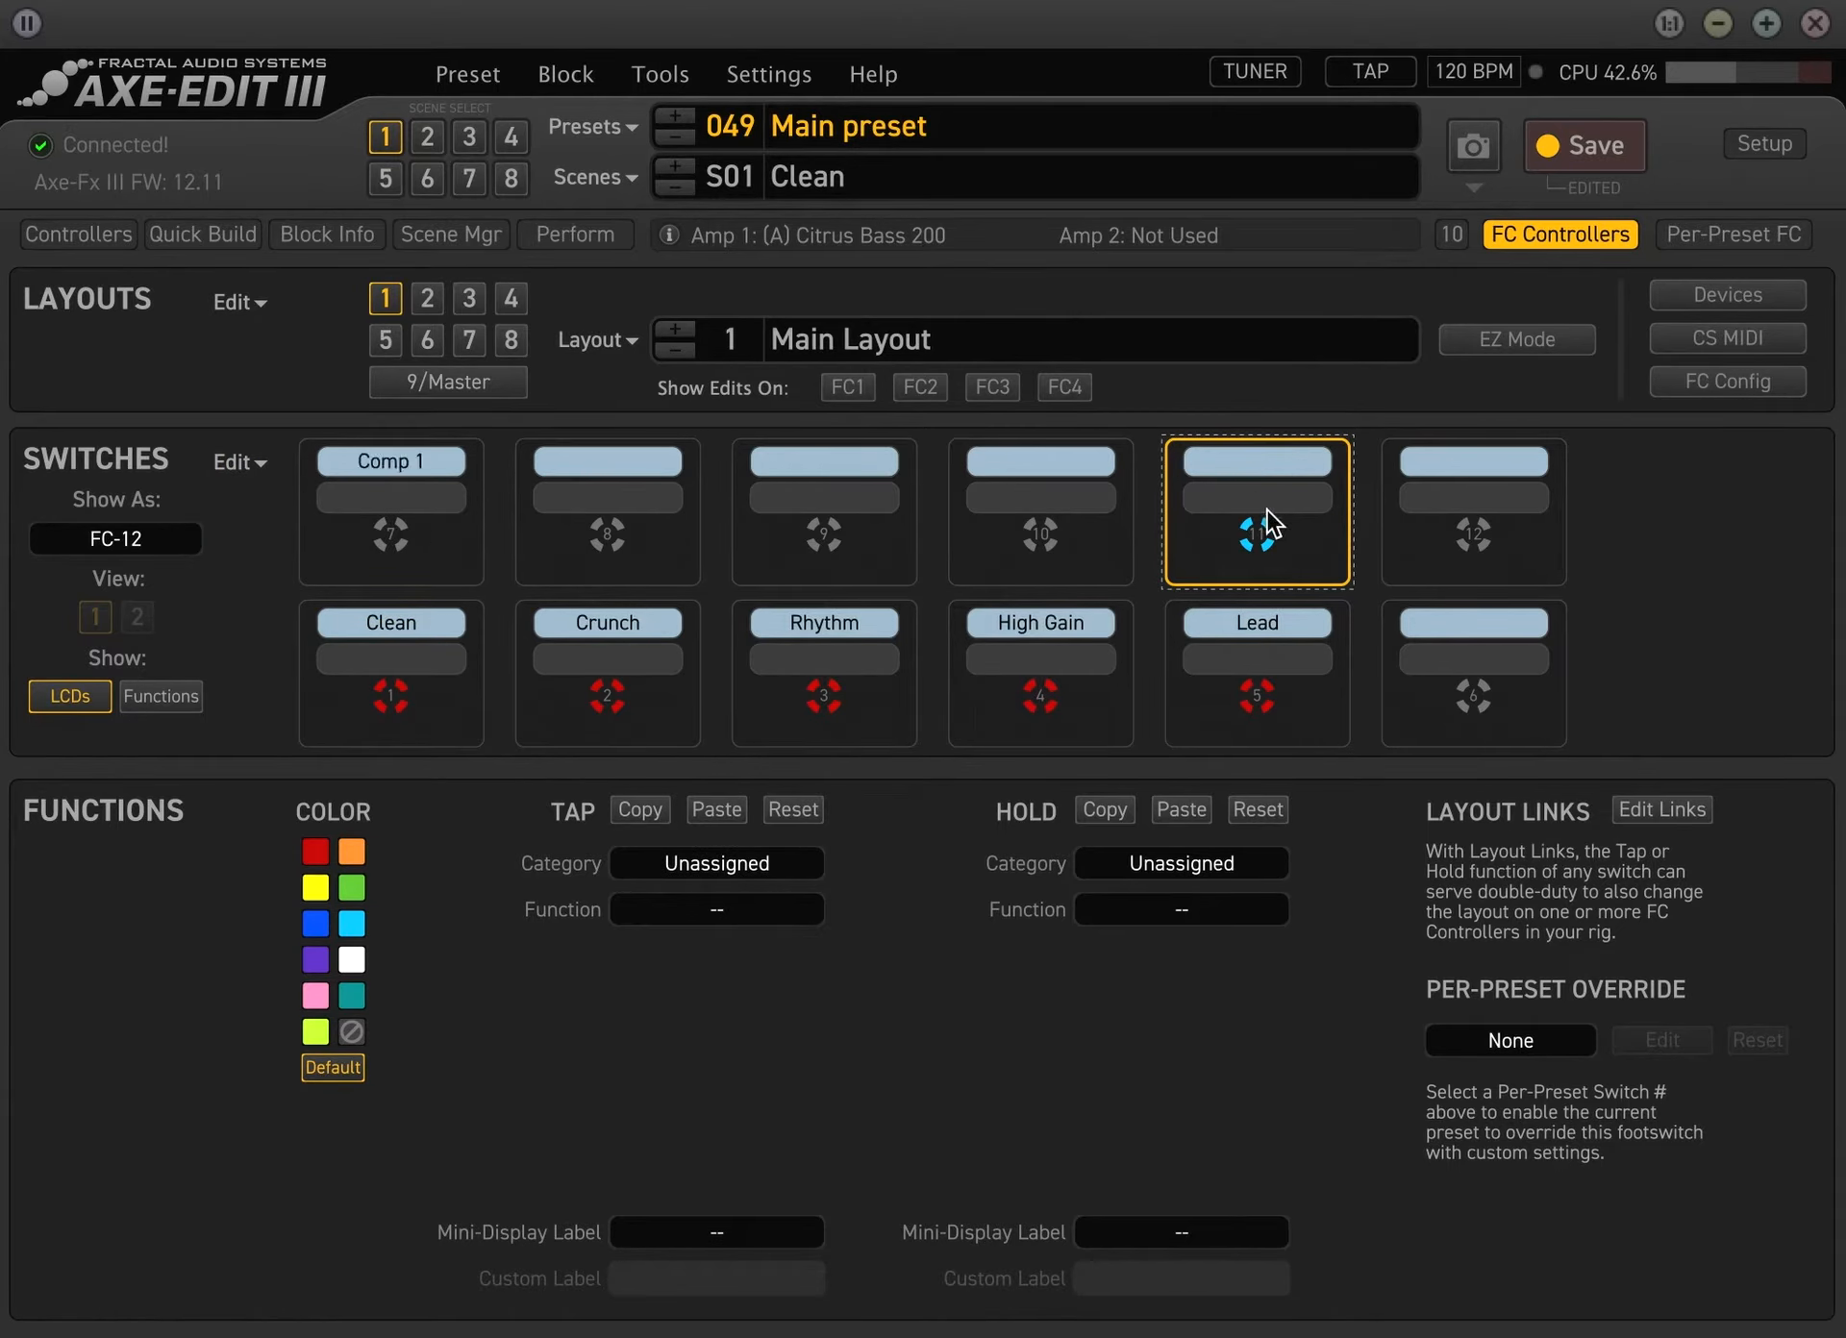
Check the block order in the preset's signal chain, and set the tap of switch 8 to category Effect, function Bypass, effect Drive 1
left_click(685, 502)
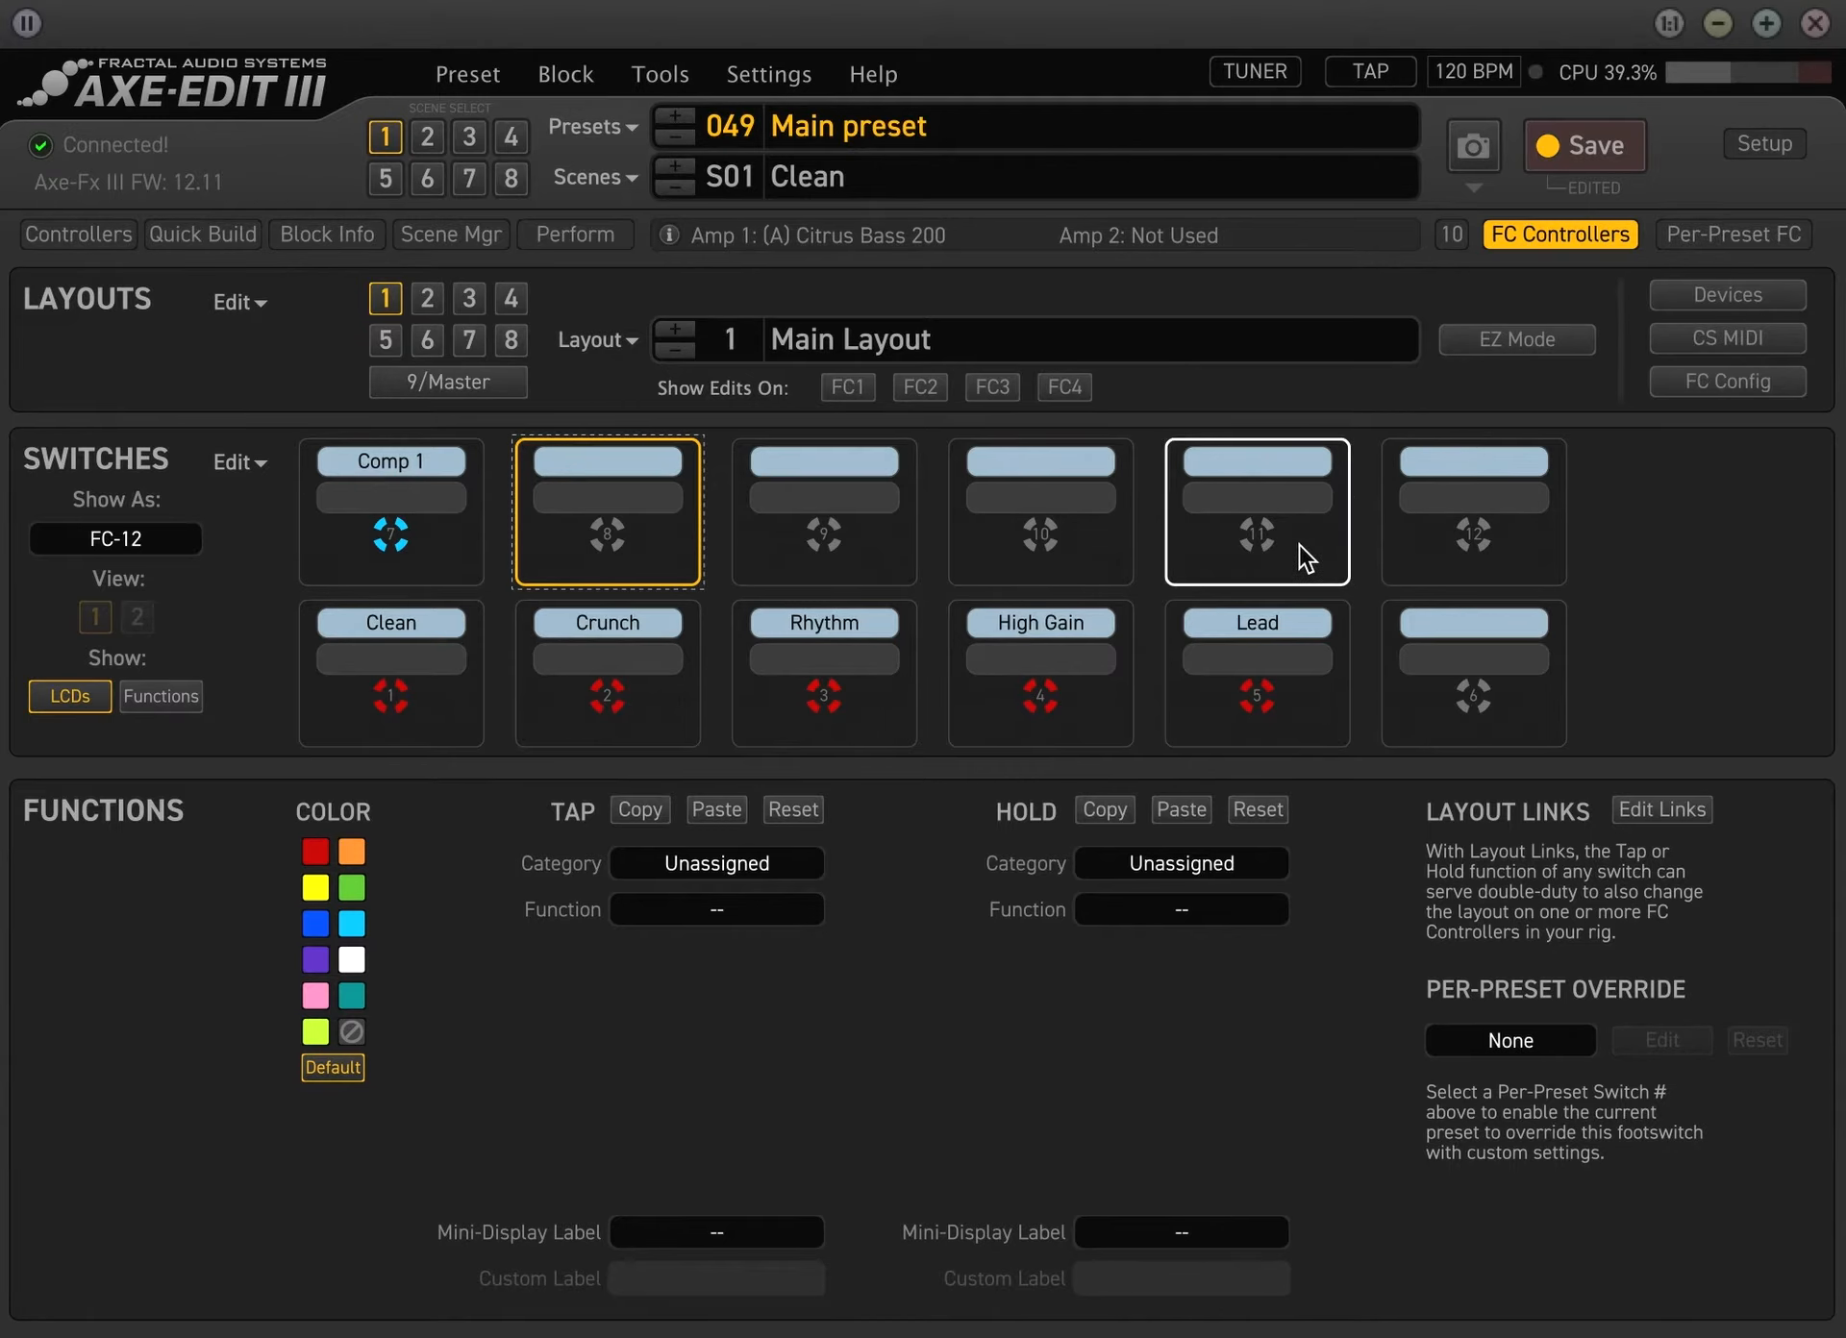
left_click(1567, 237)
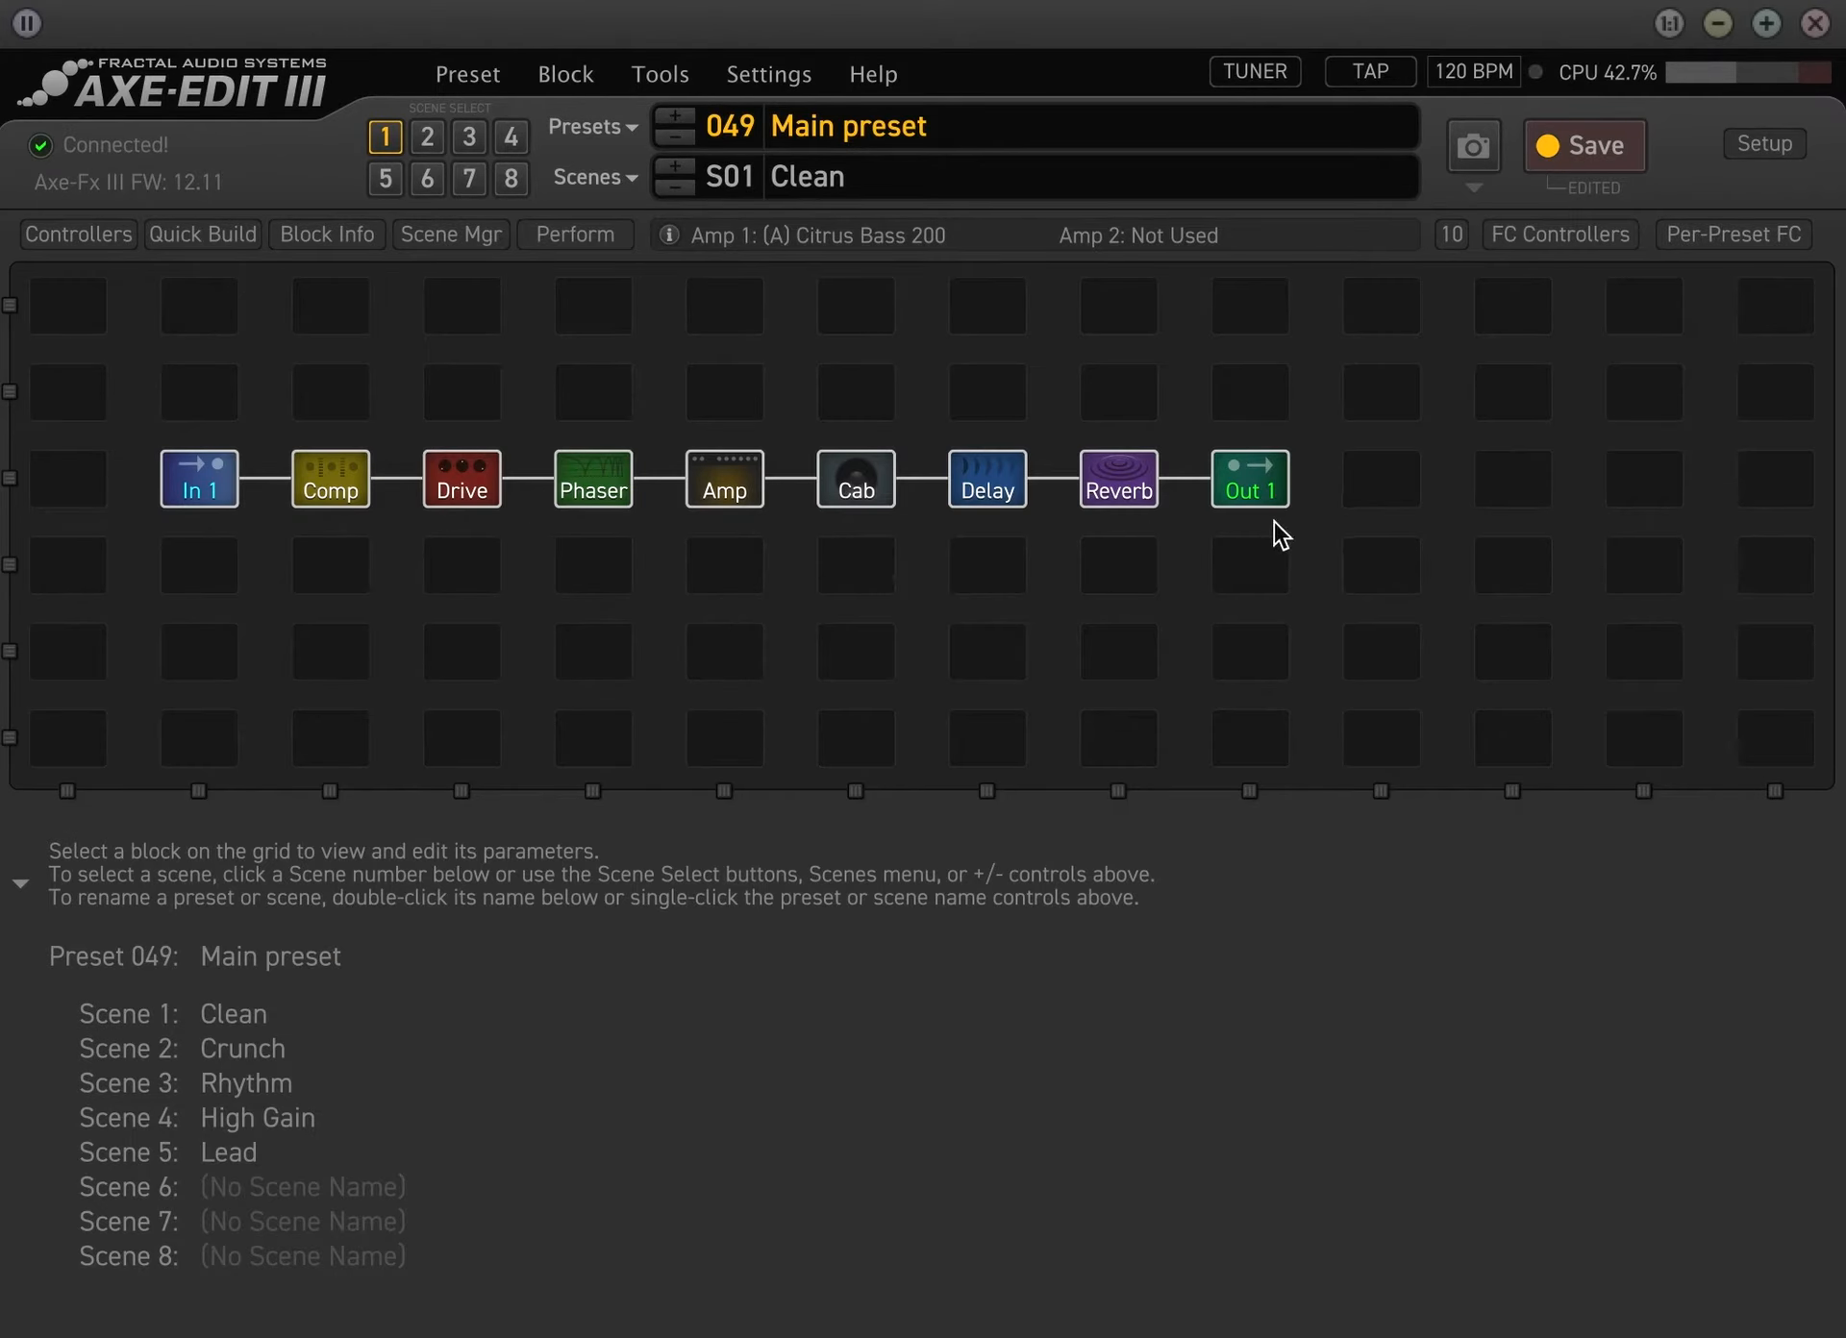
left_click(1560, 234)
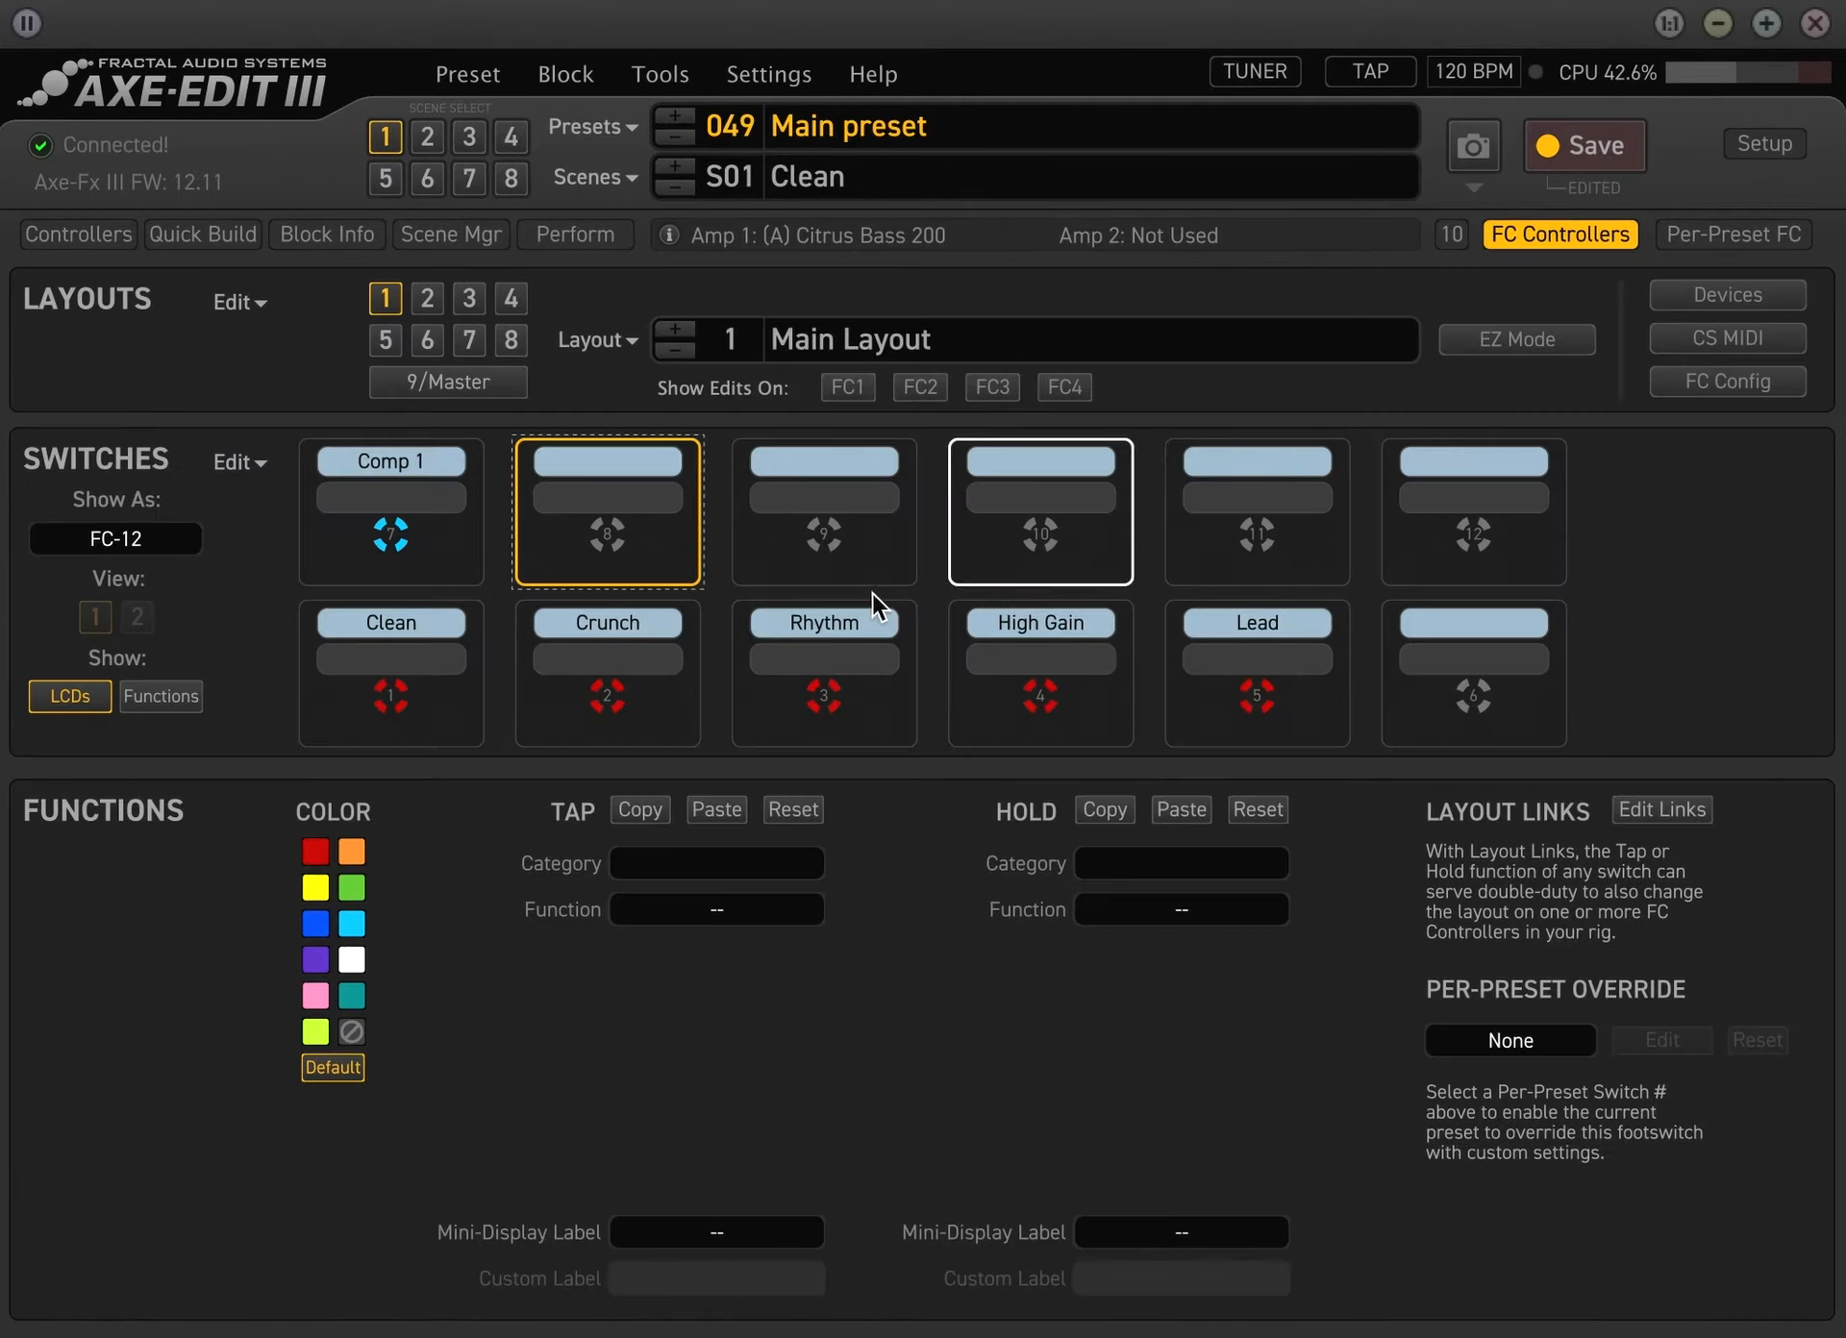
left_click(748, 869)
left_click(738, 1006)
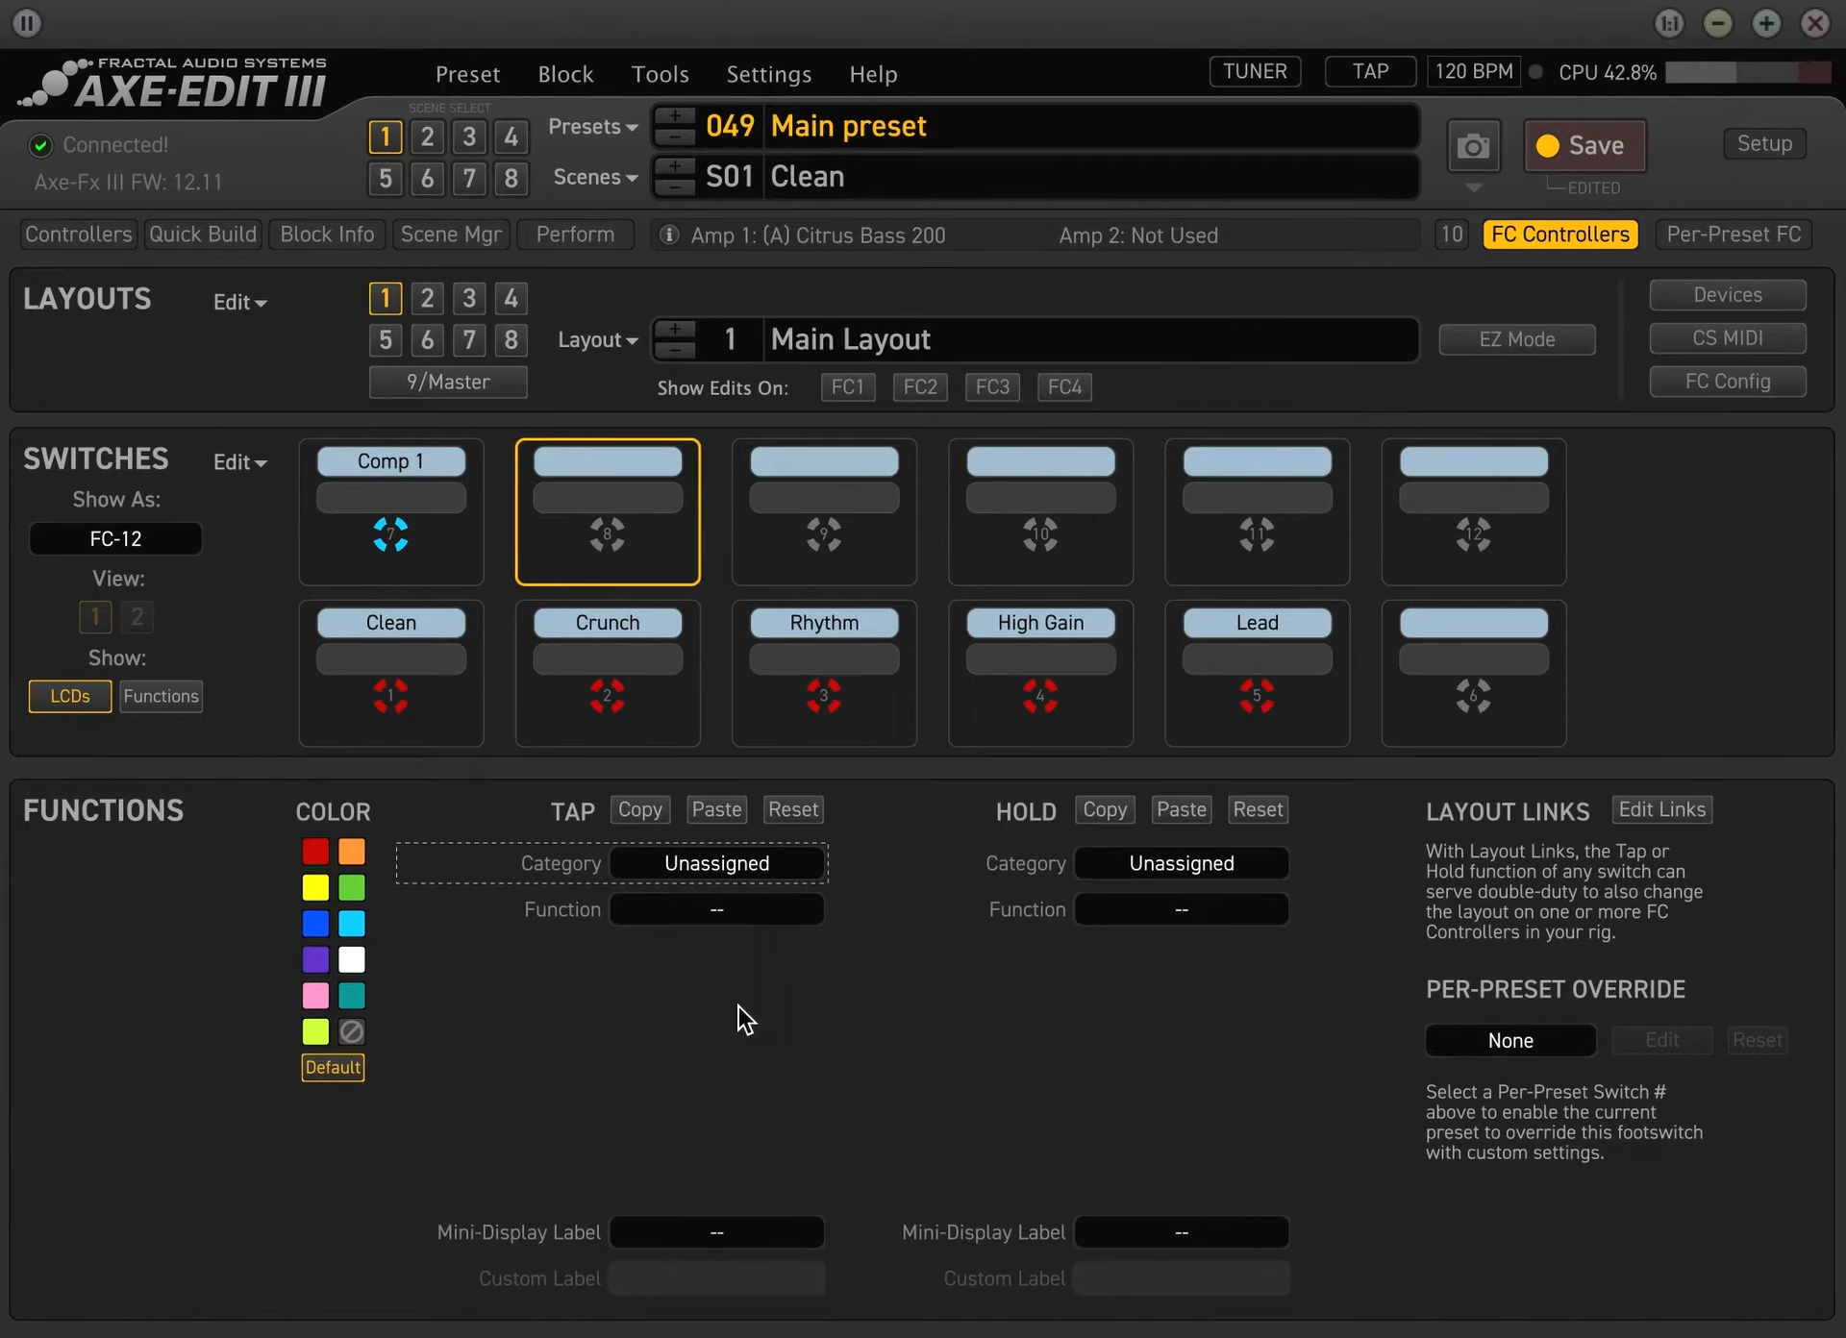
left_click(735, 908)
left_click(955, 927)
left_click(741, 955)
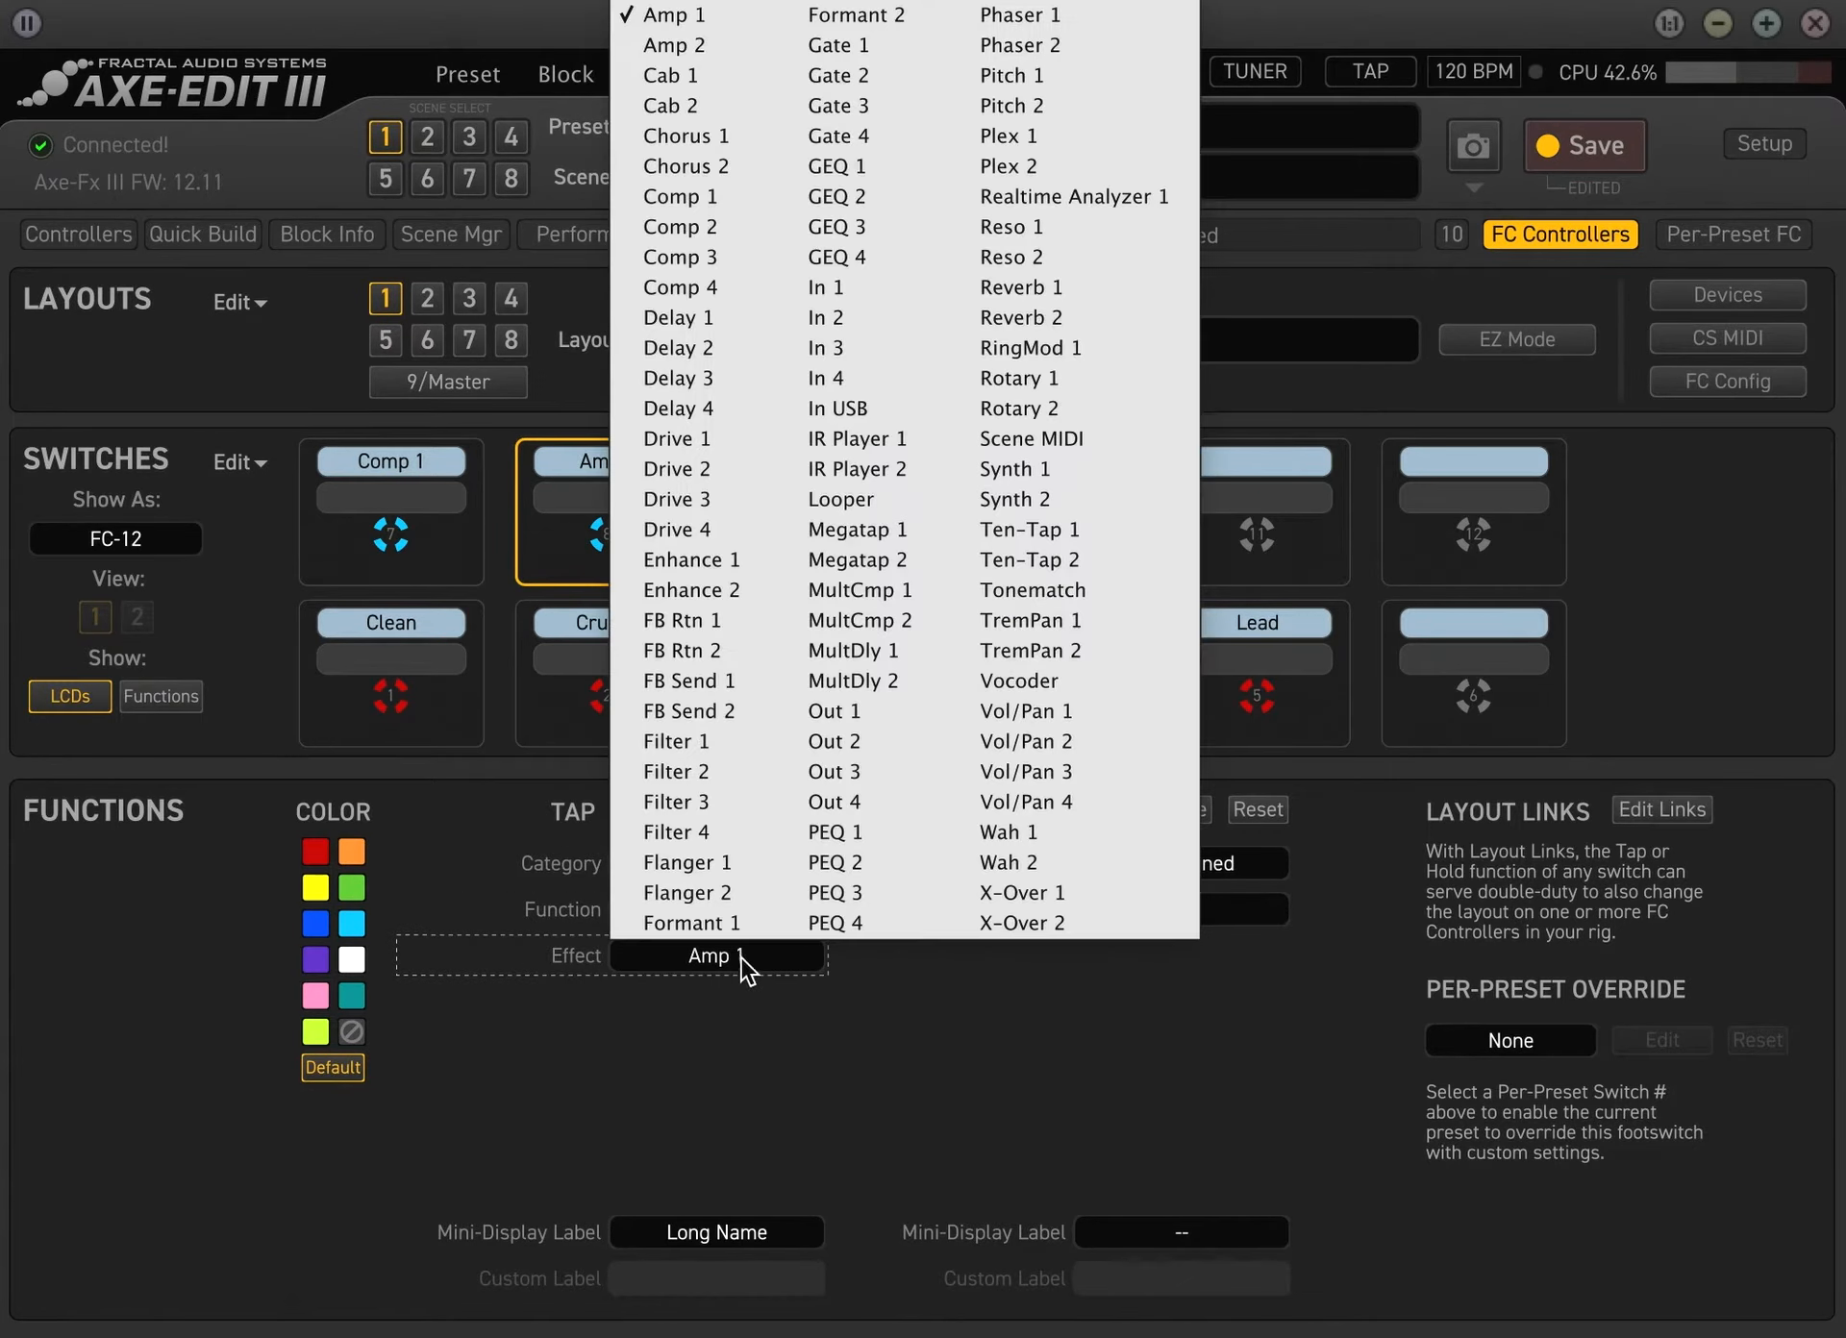
left_click(729, 442)
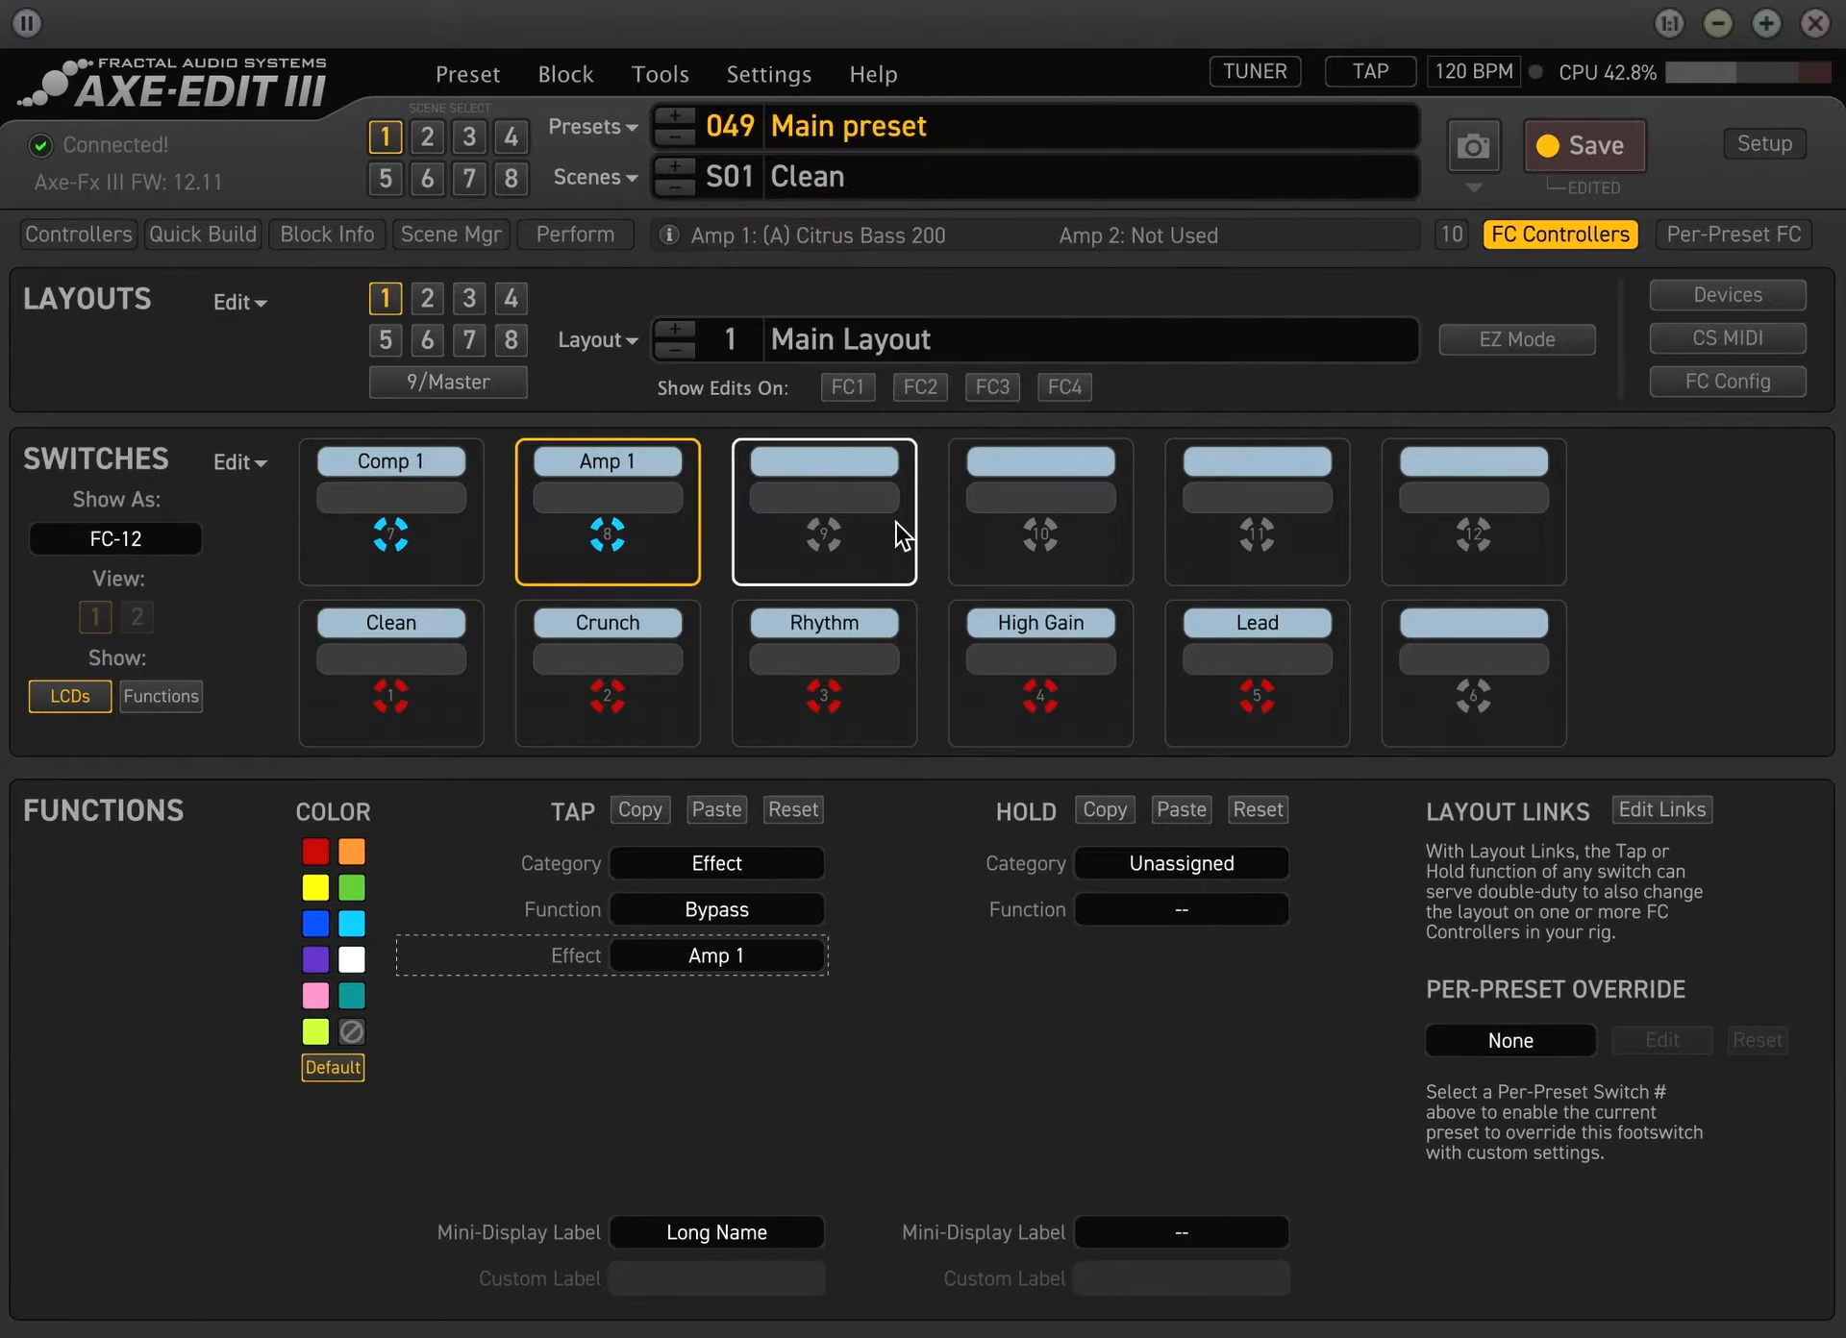
Set the tap of switch 9 to category Effect, function Bypass, effect Phaser 1
left_click(833, 535)
left_click(806, 872)
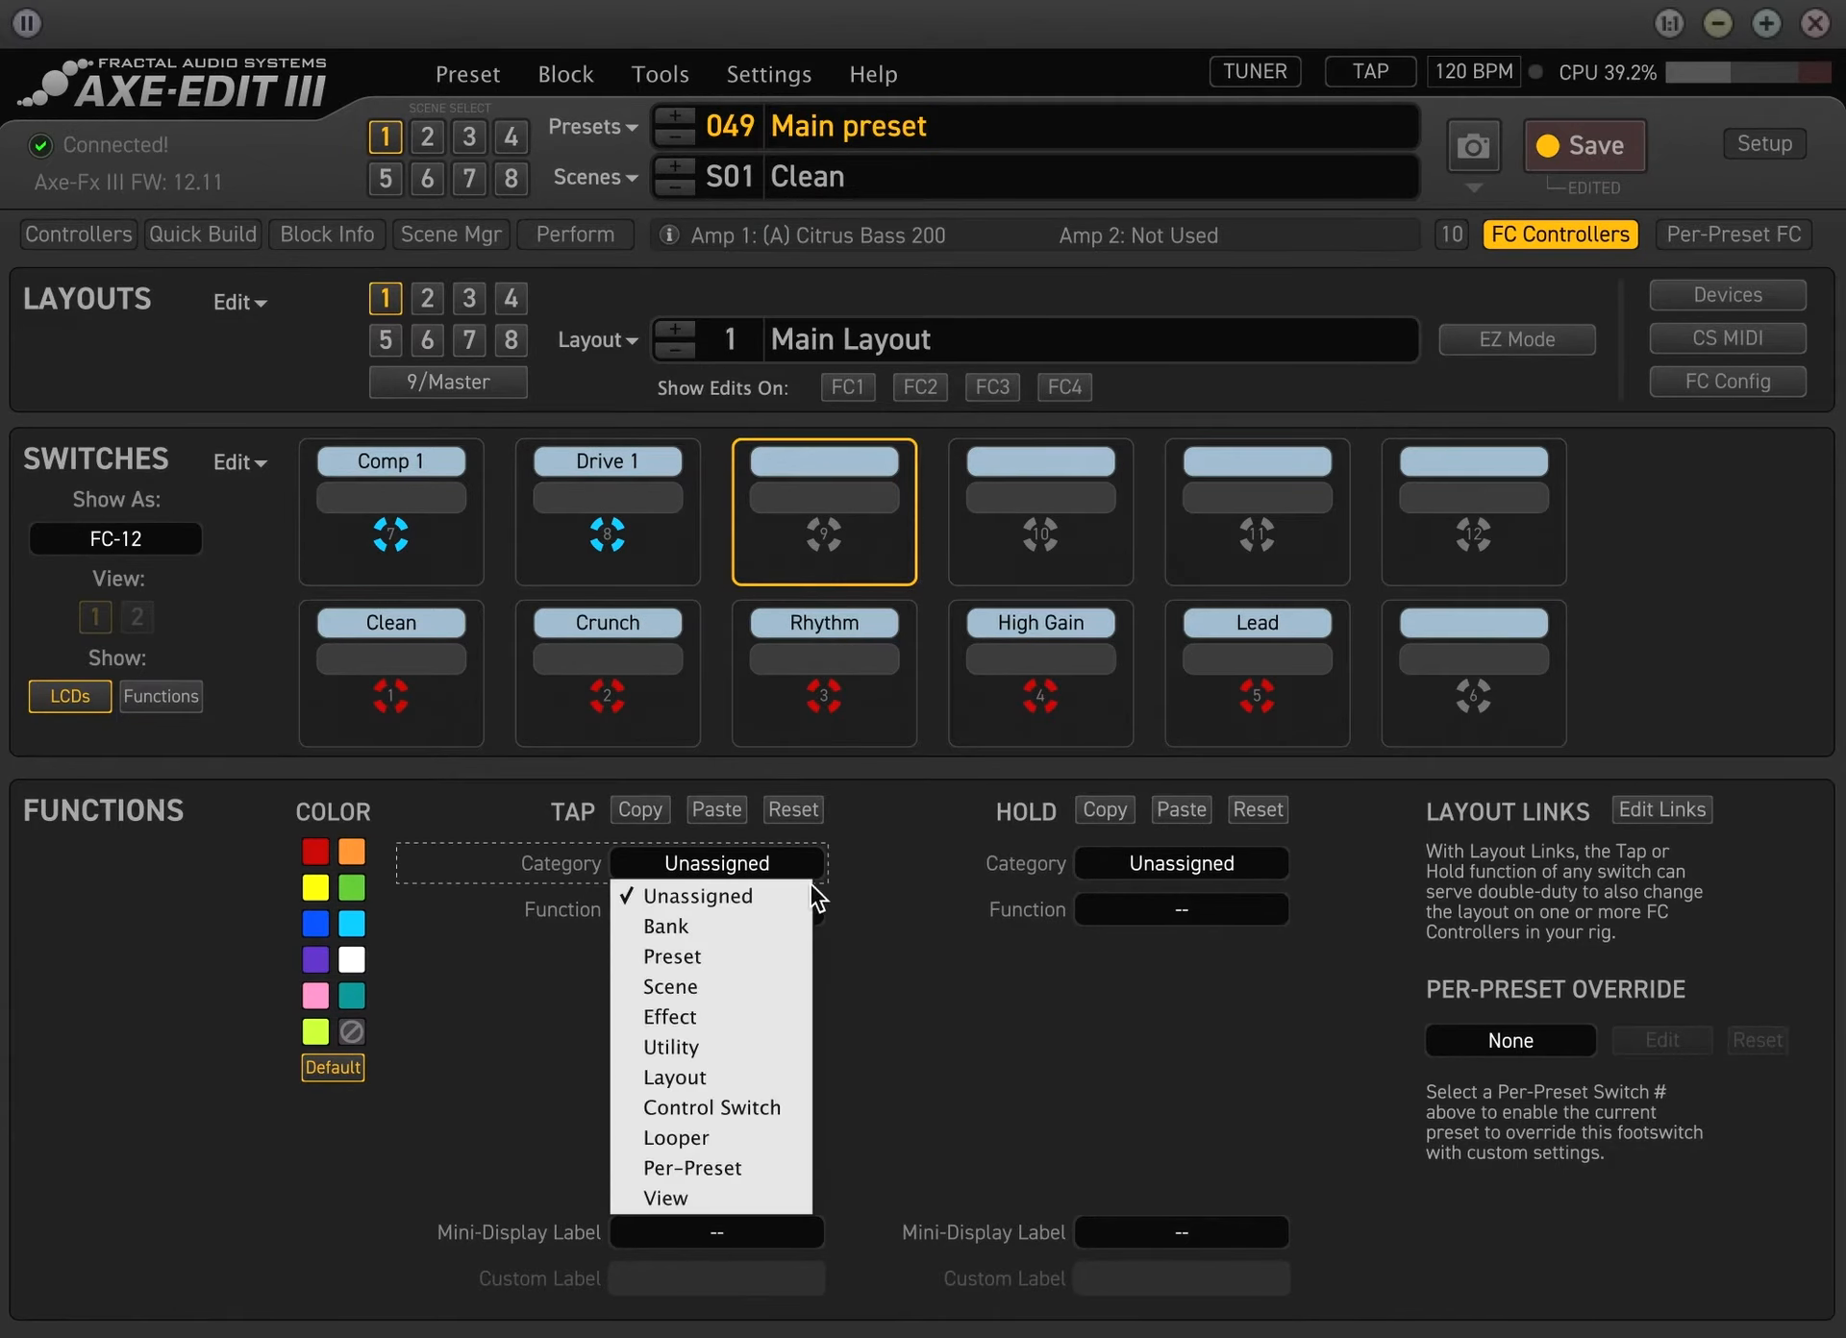
left_click(712, 1005)
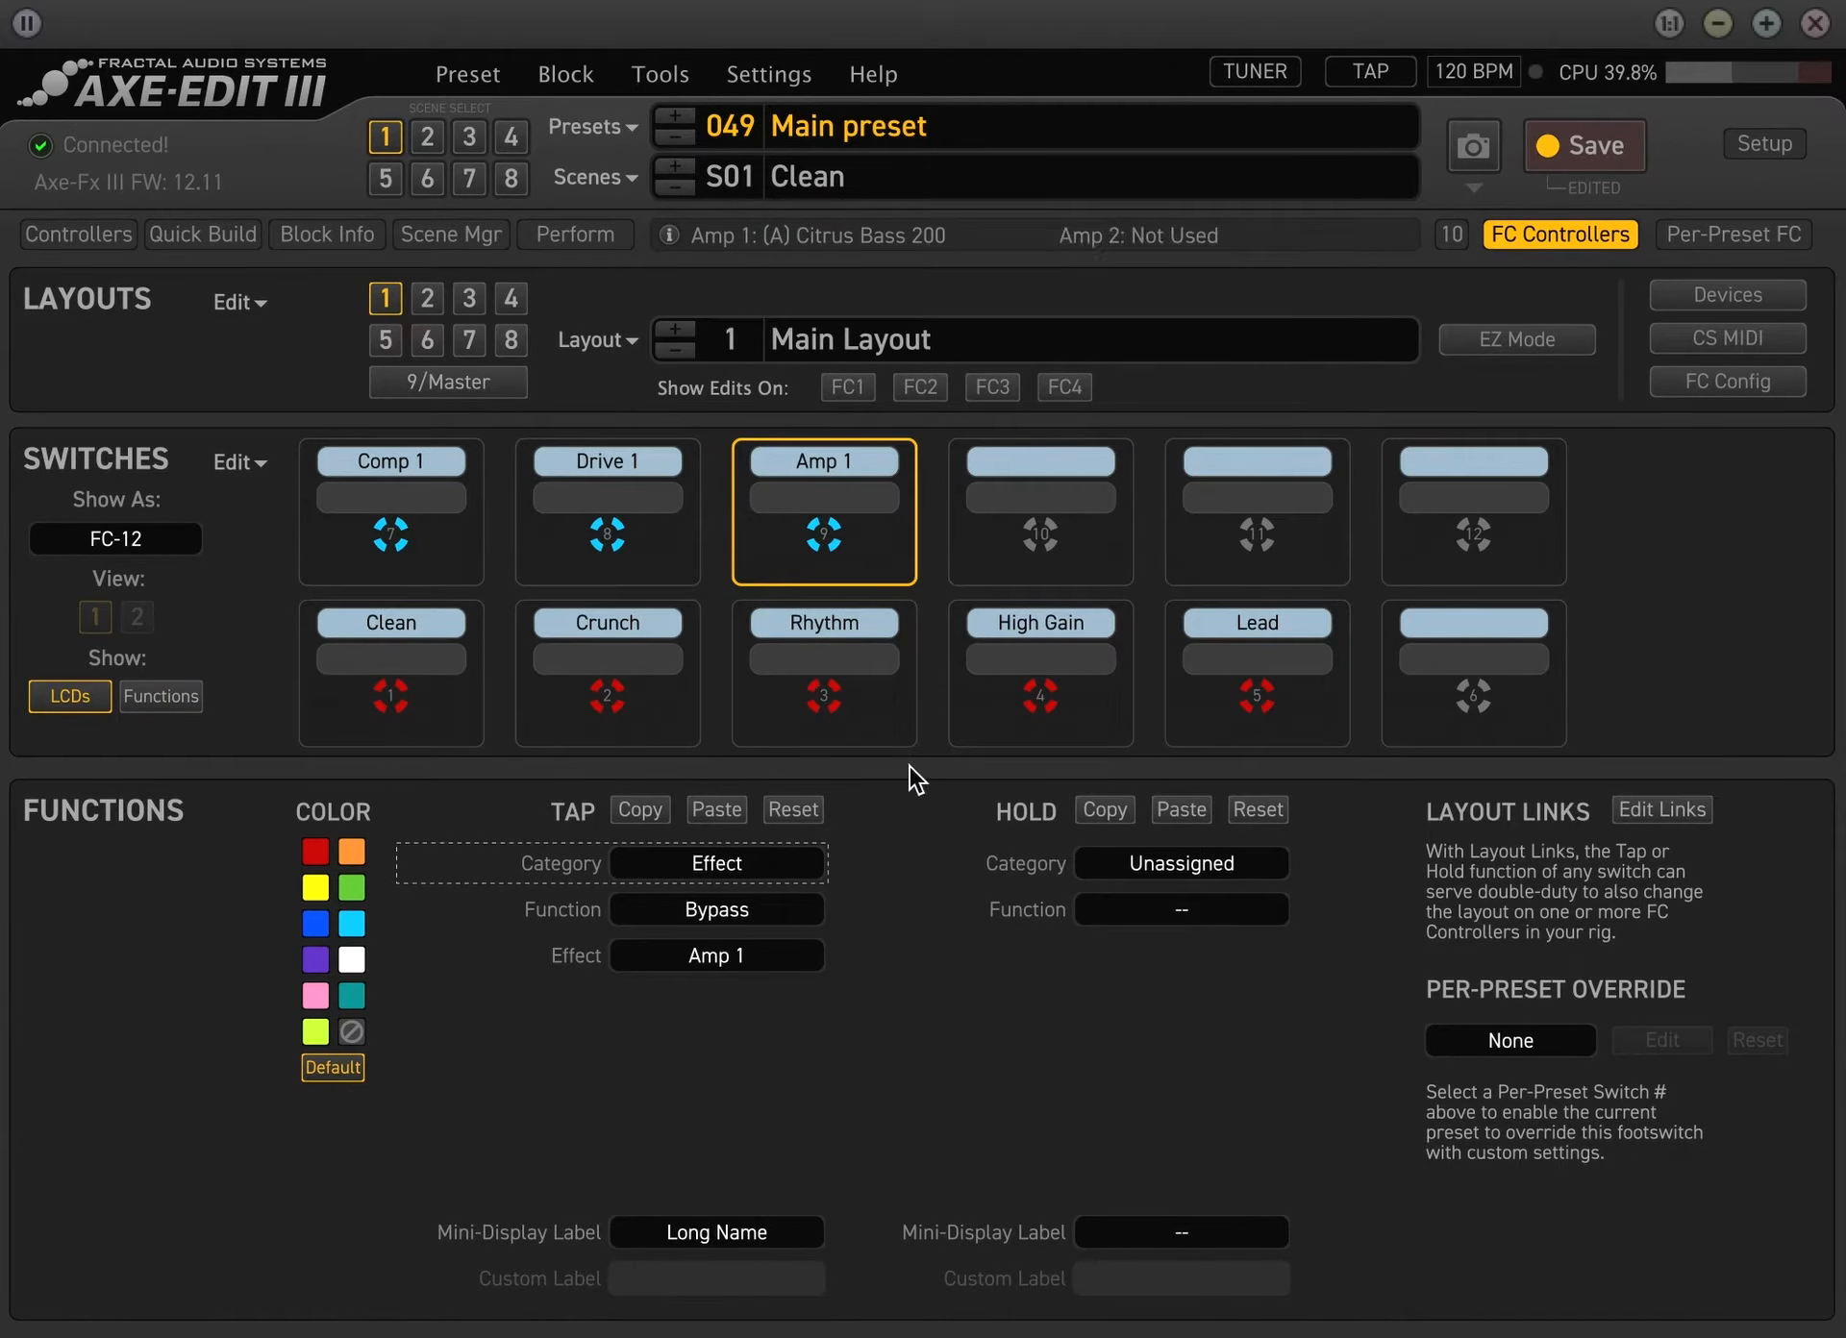
left_click(750, 952)
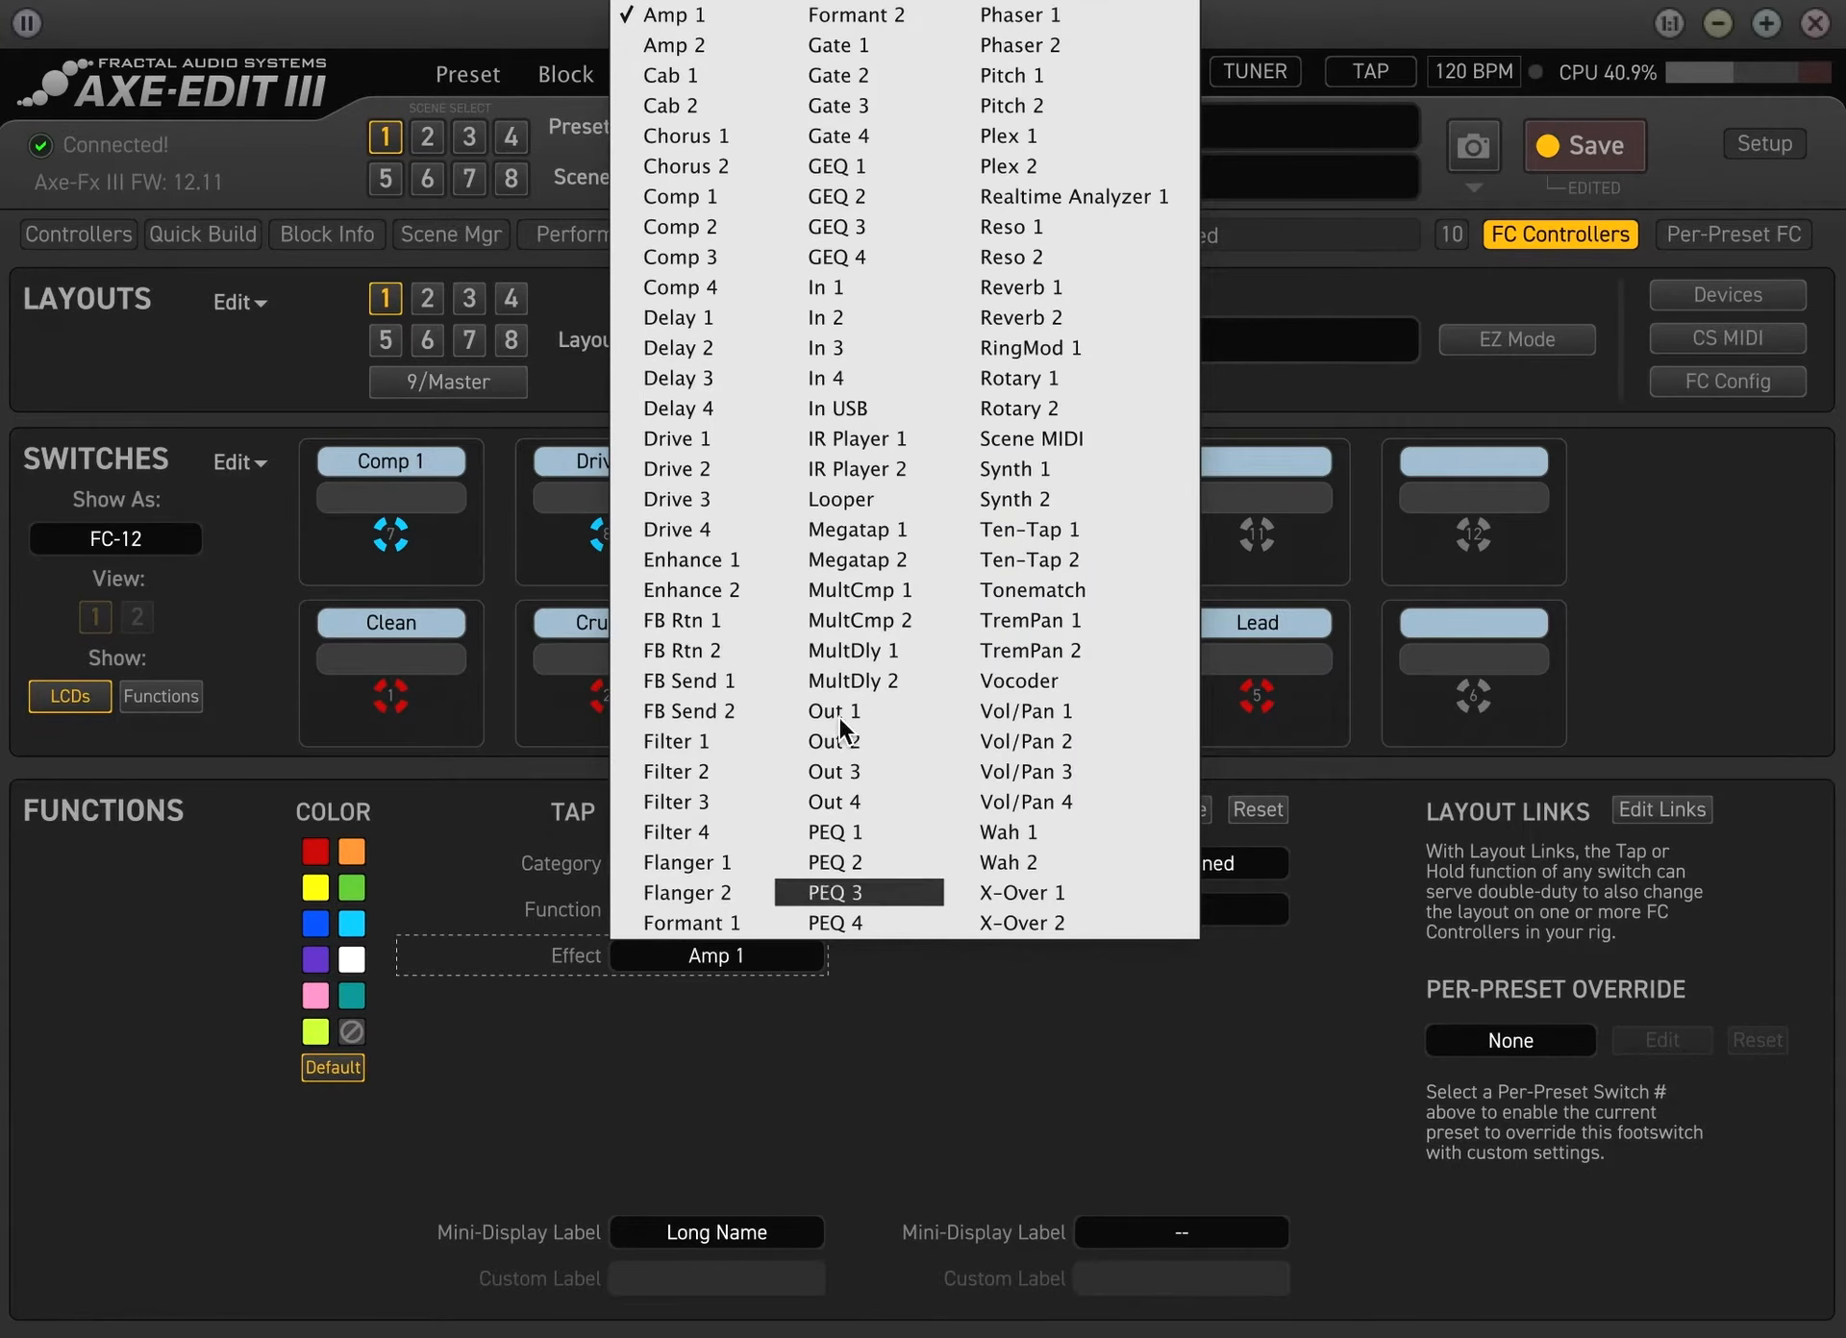
left_click(1068, 19)
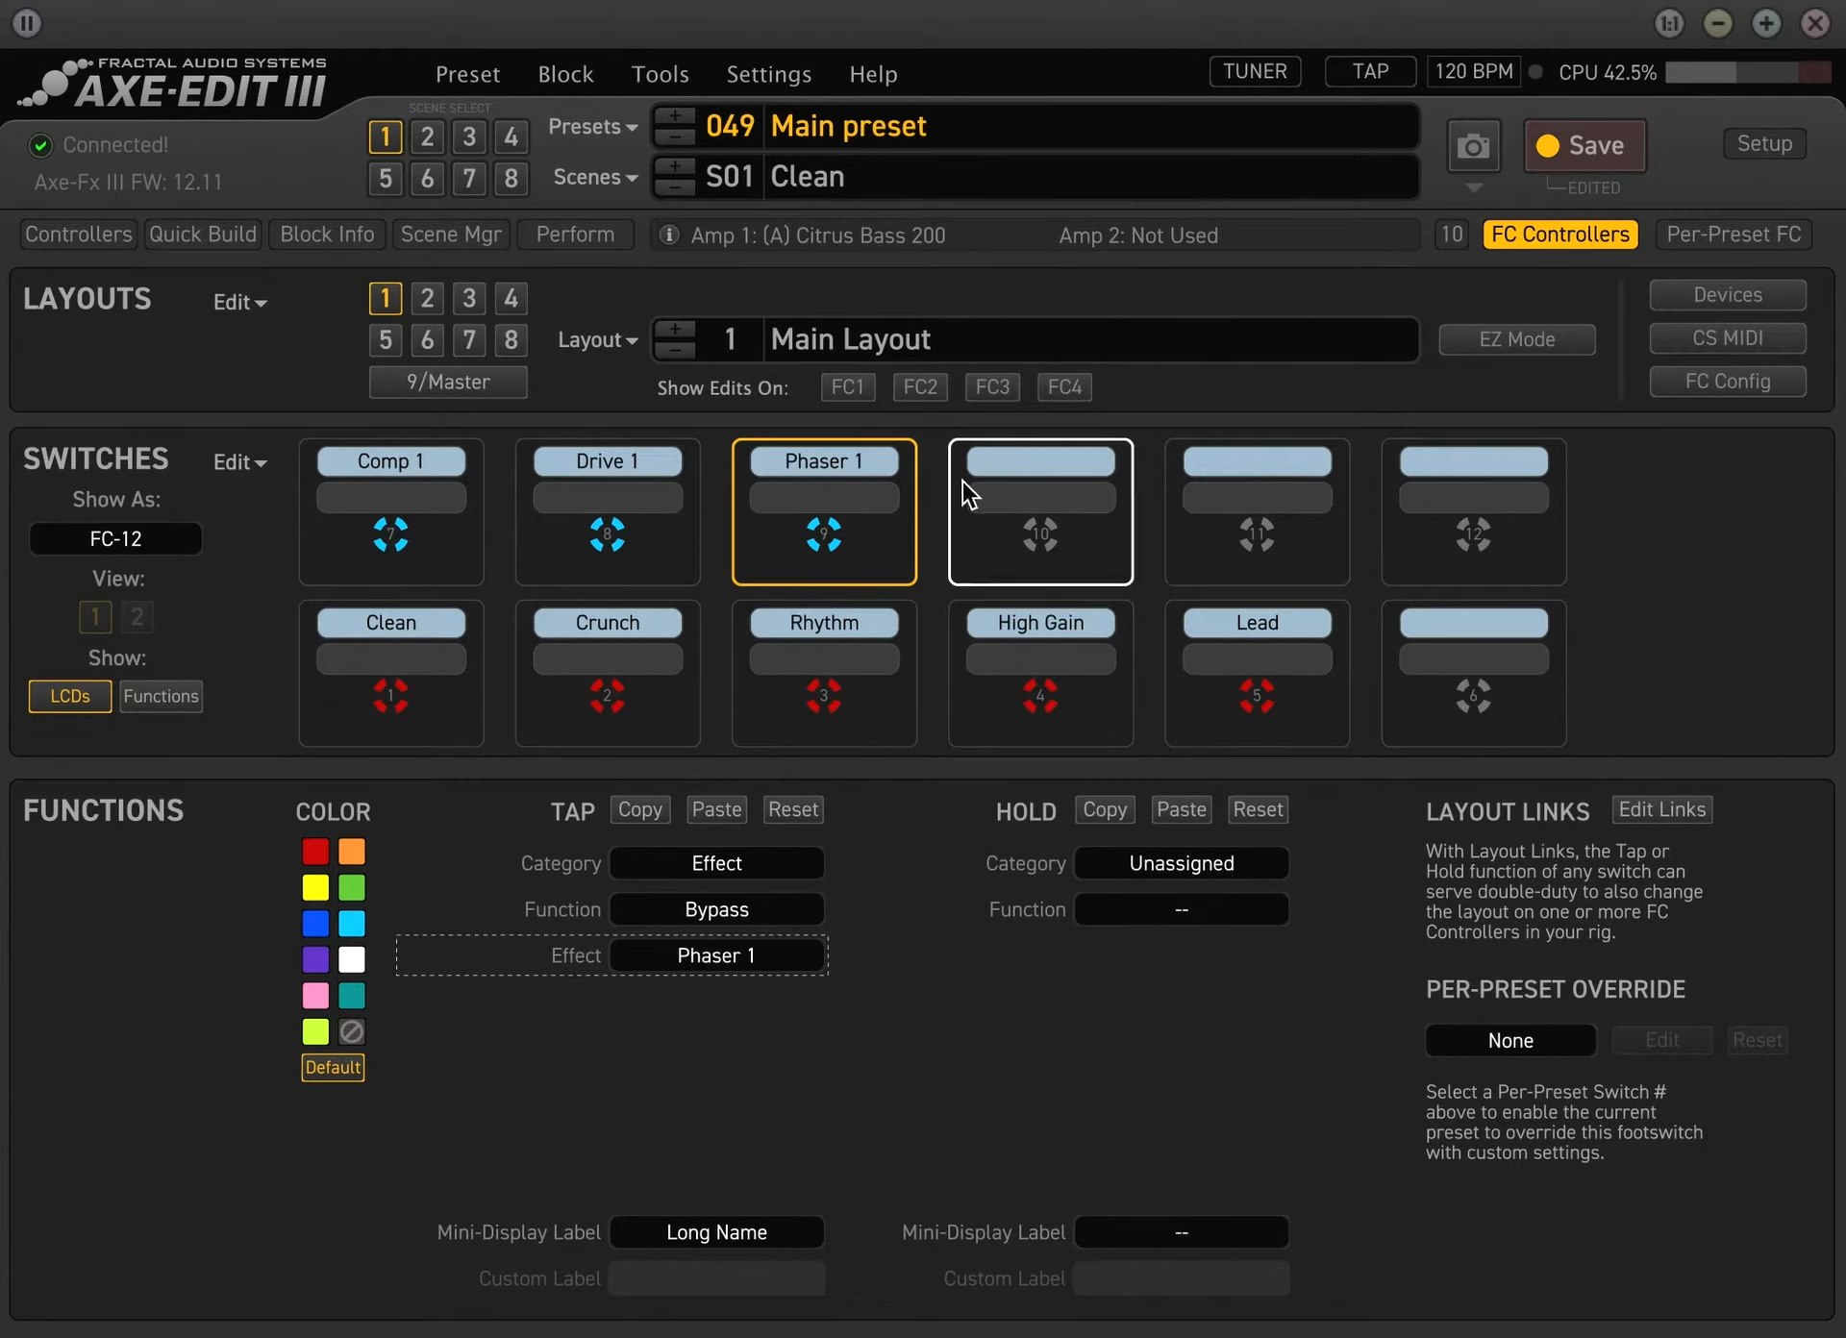
Set the tap of switch 10 to category Effect, function Bypass, effect Delay 1
left_click(981, 541)
left_click(735, 874)
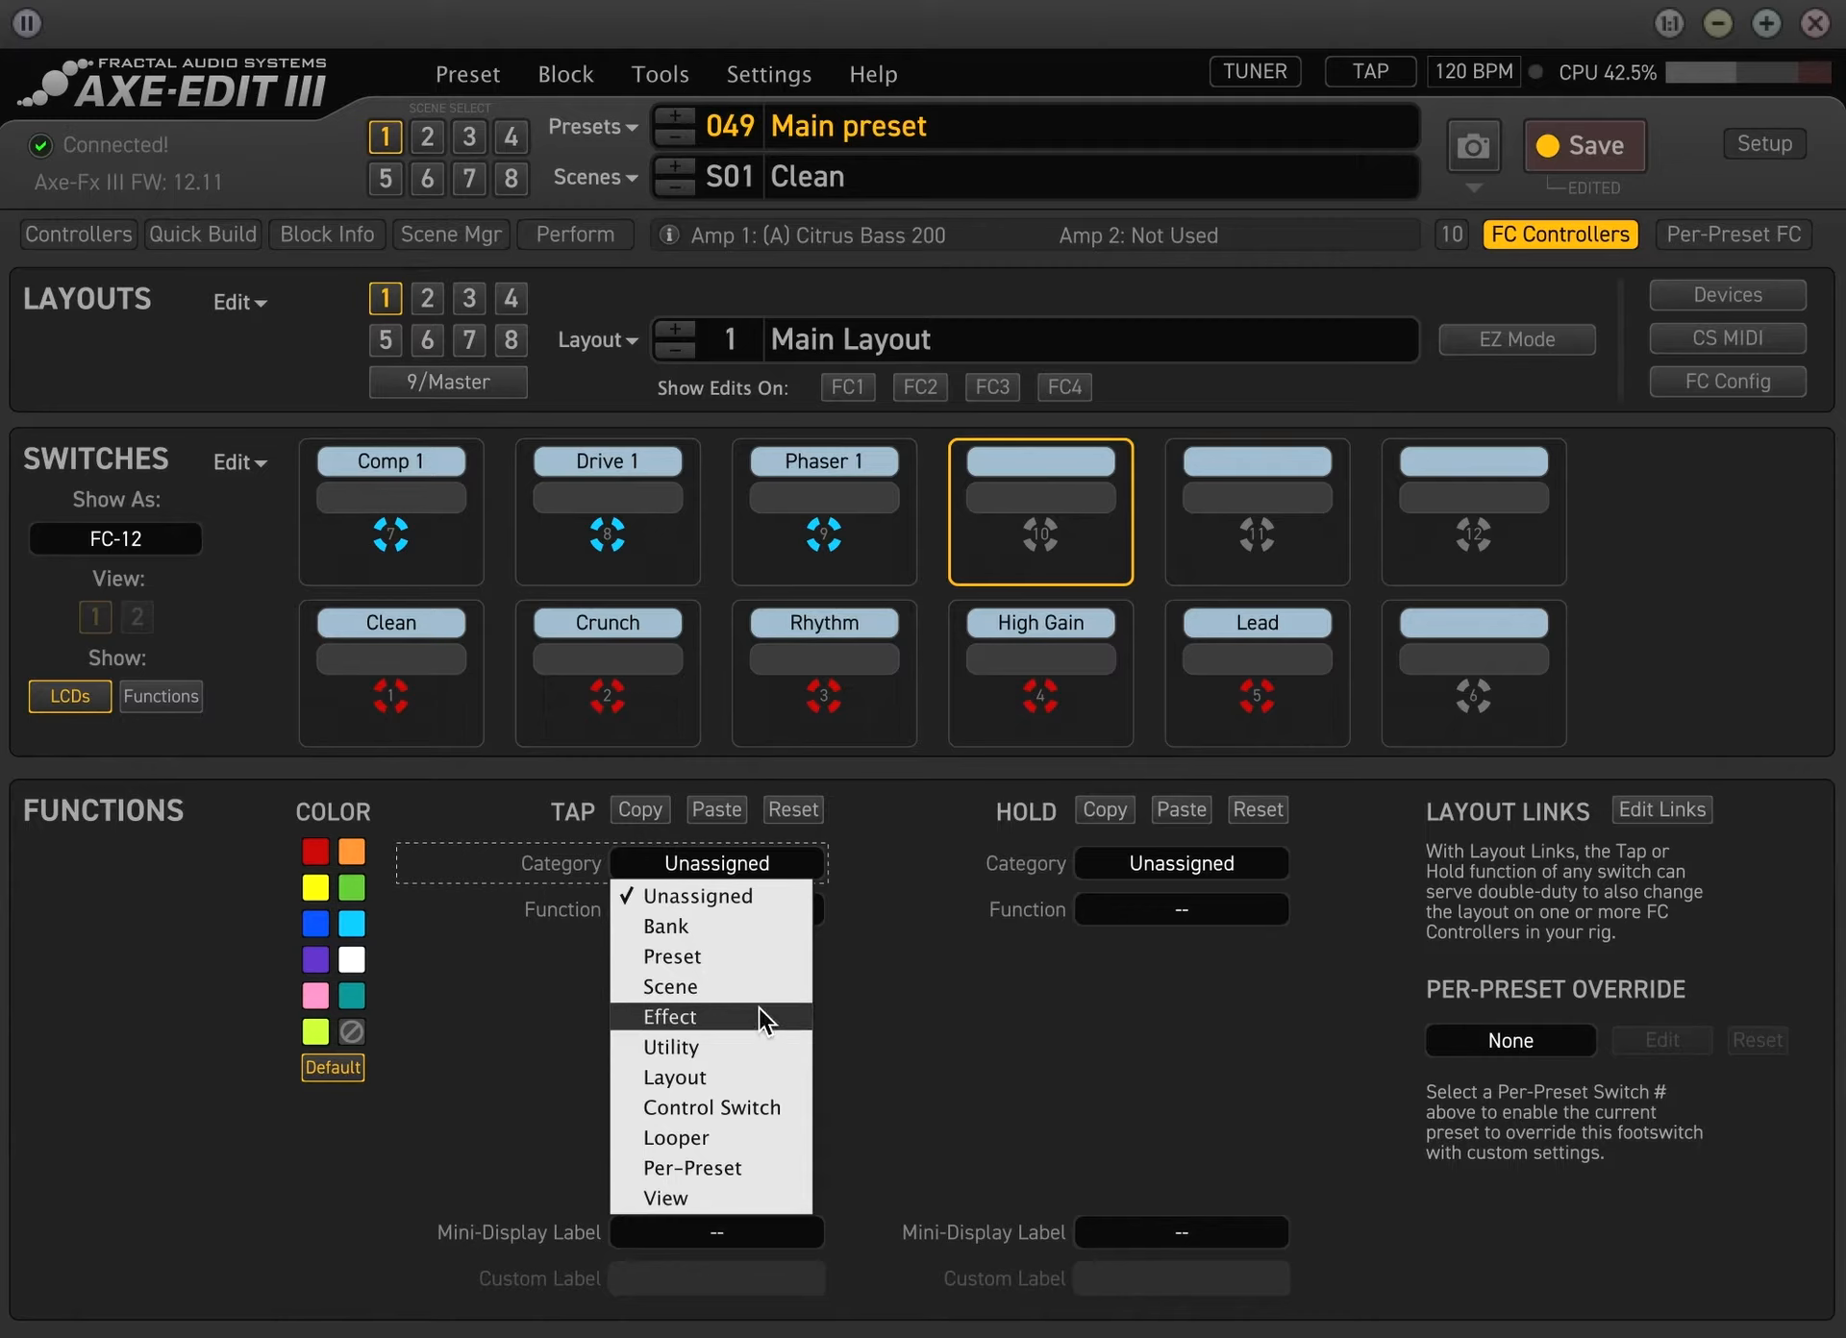
left_click(759, 1007)
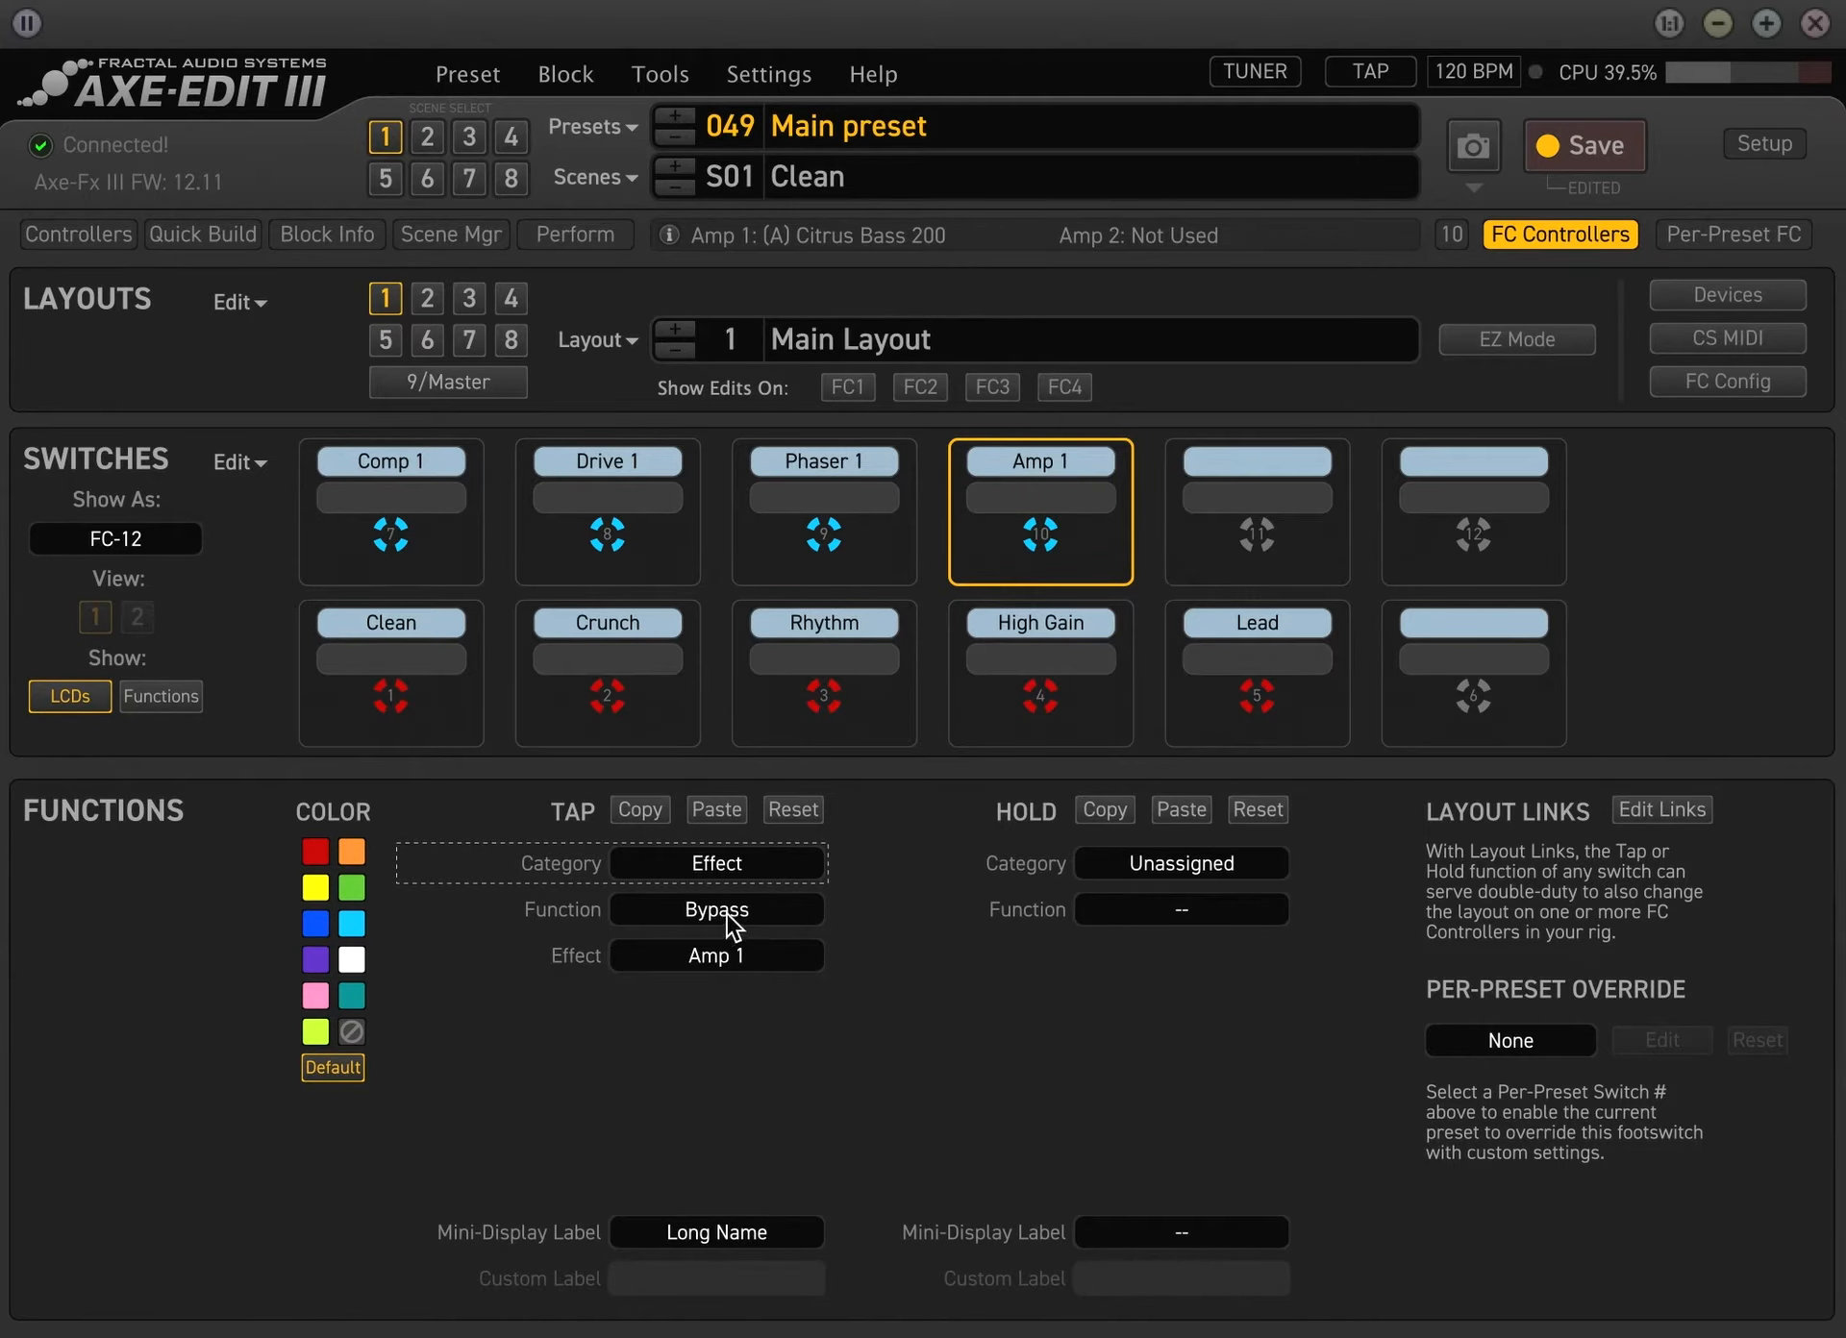
left_click(723, 954)
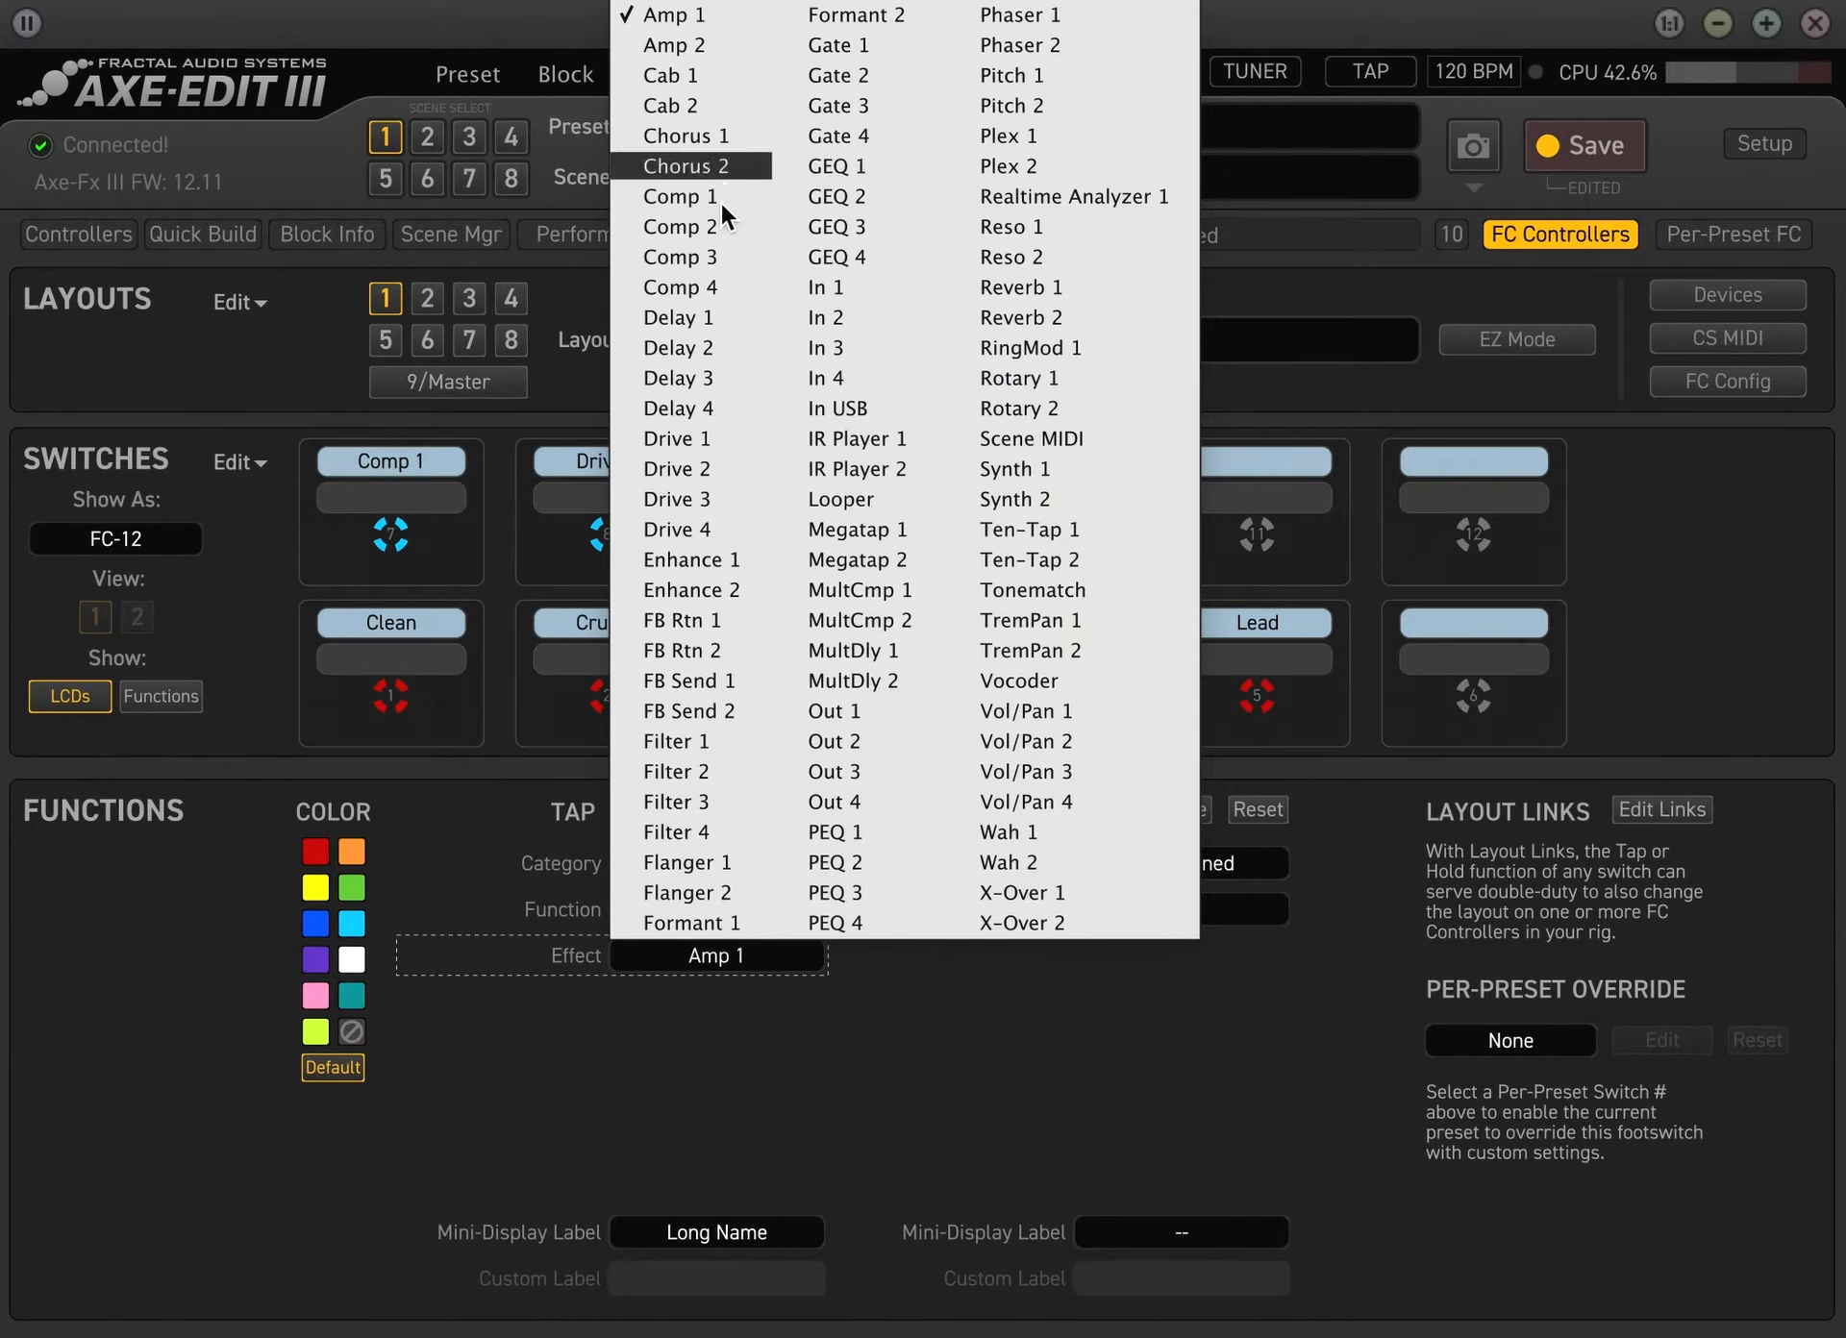
left_click(707, 317)
Set the tap of switch 11 to category Effect, function Bypass, effect Reverb 1
left_click(1175, 473)
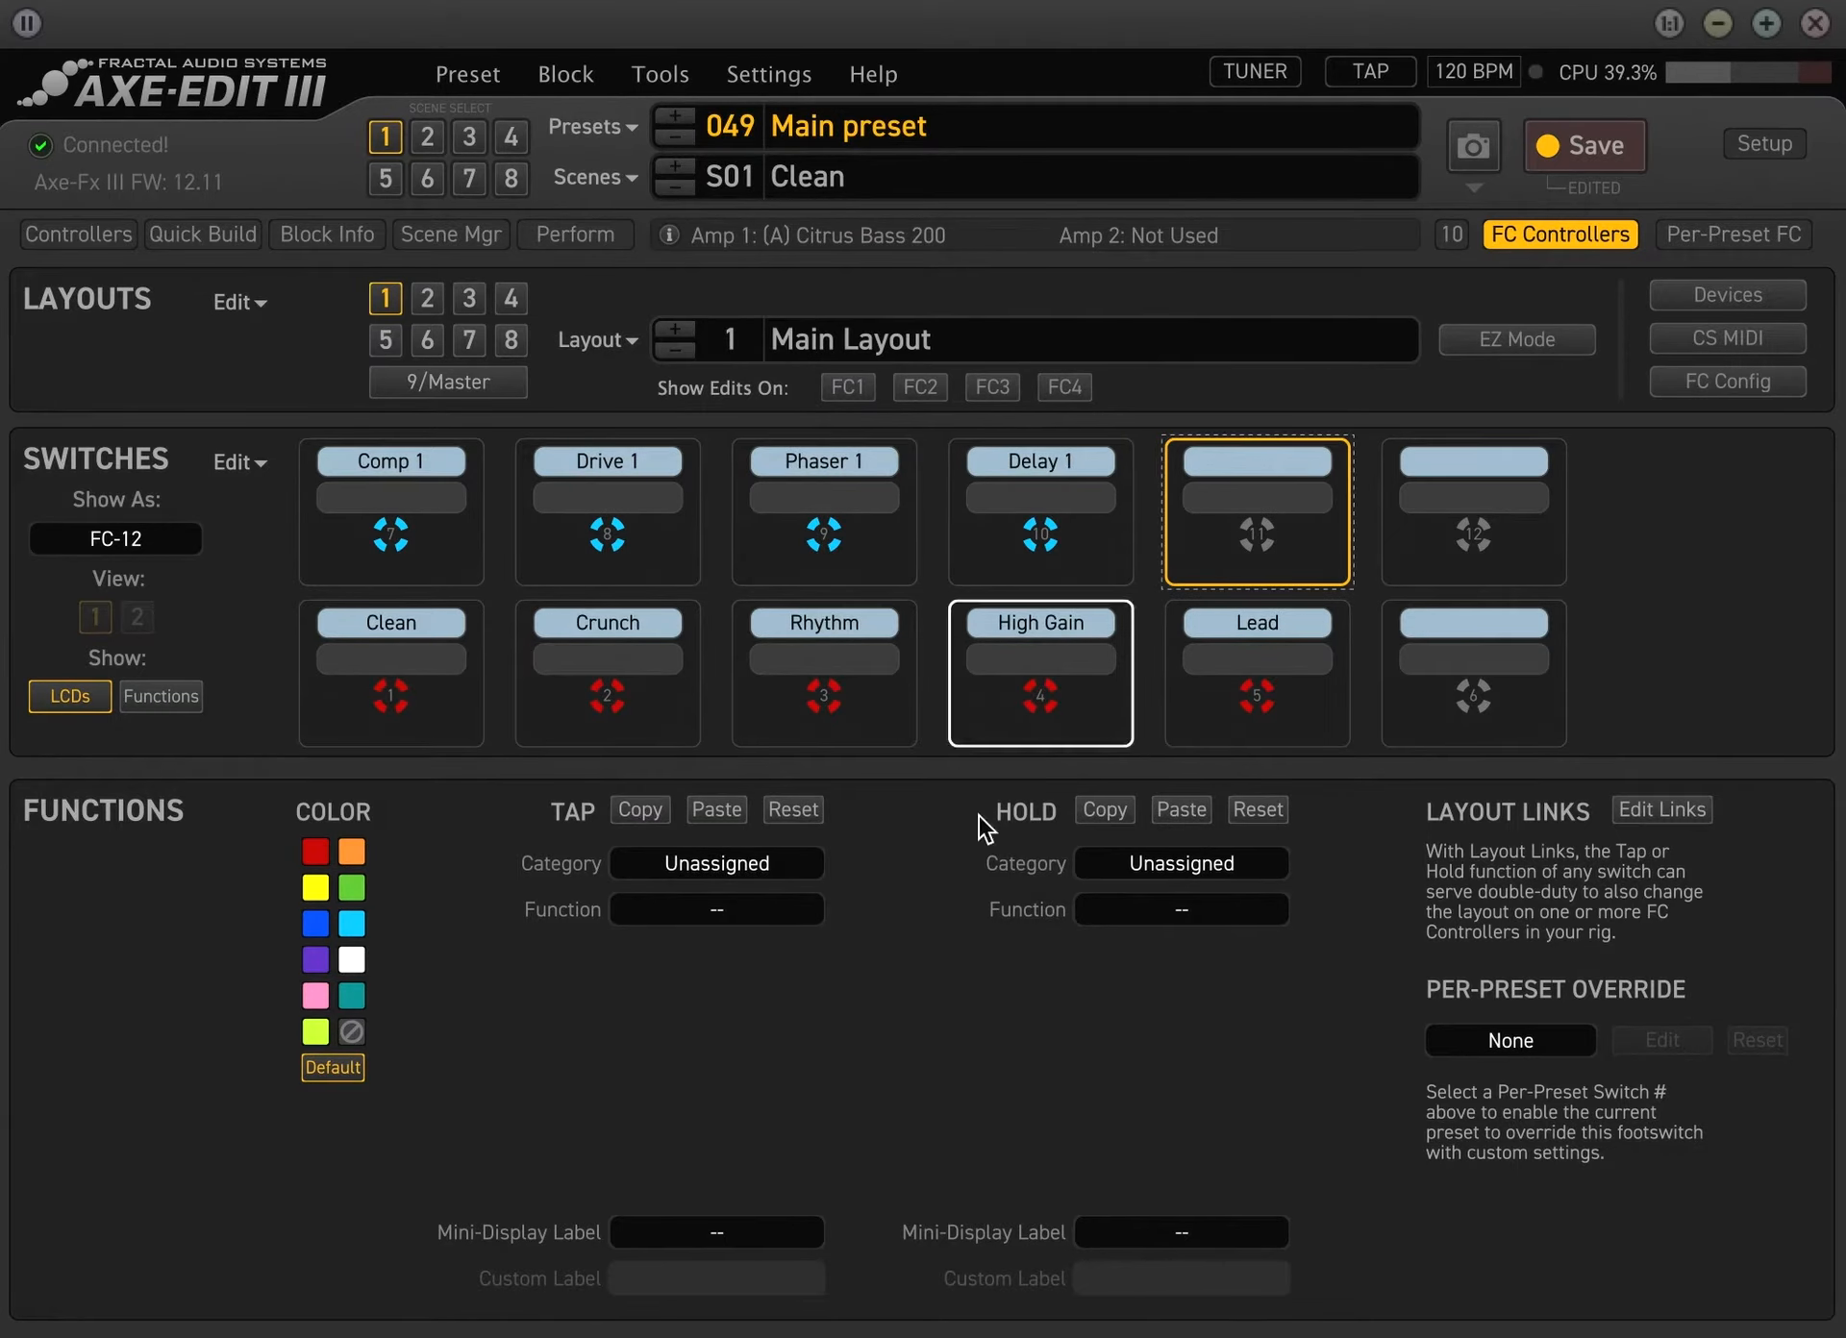
left_click(688, 870)
left_click(718, 1016)
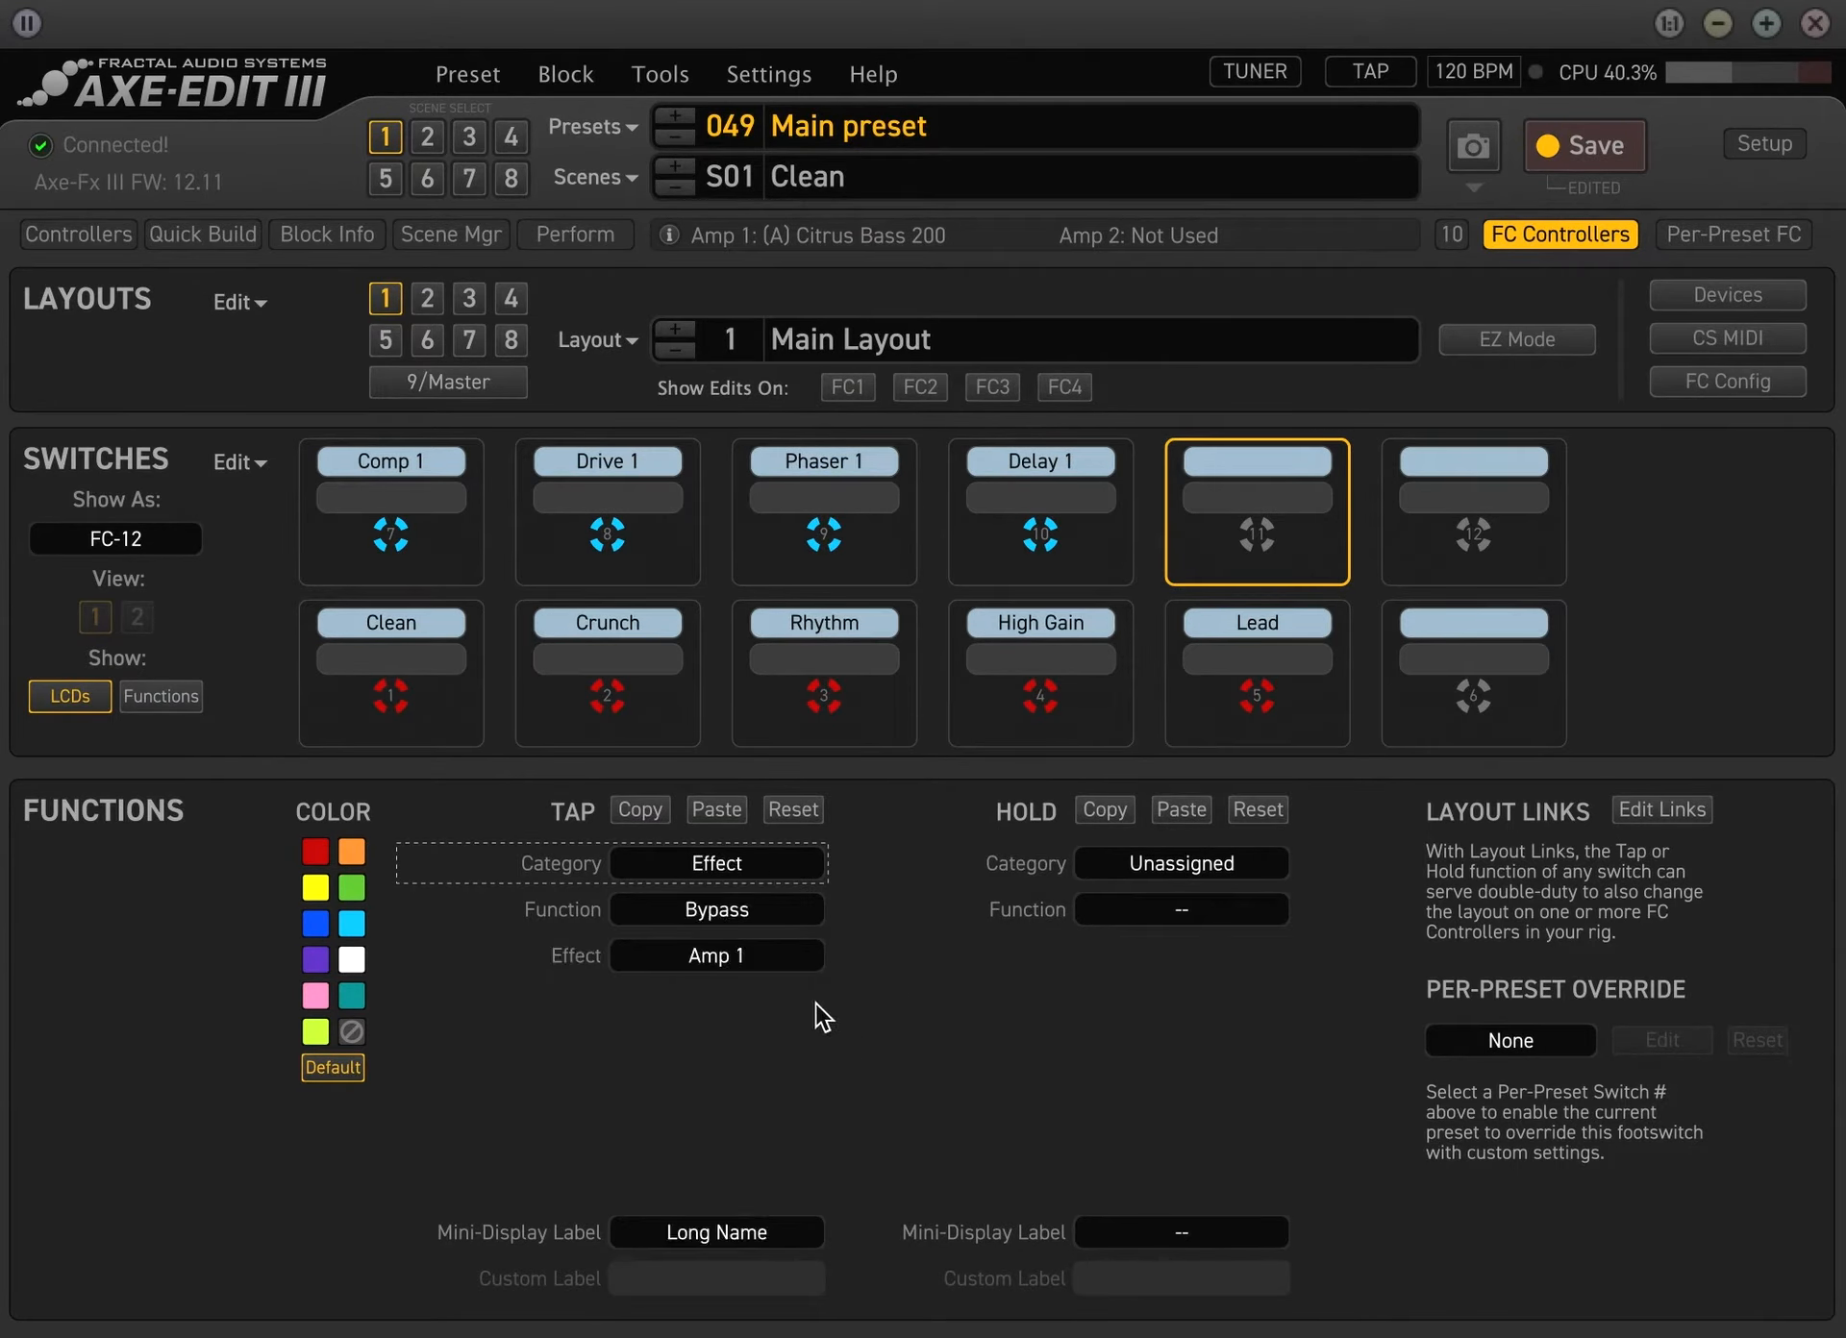
left_click(738, 952)
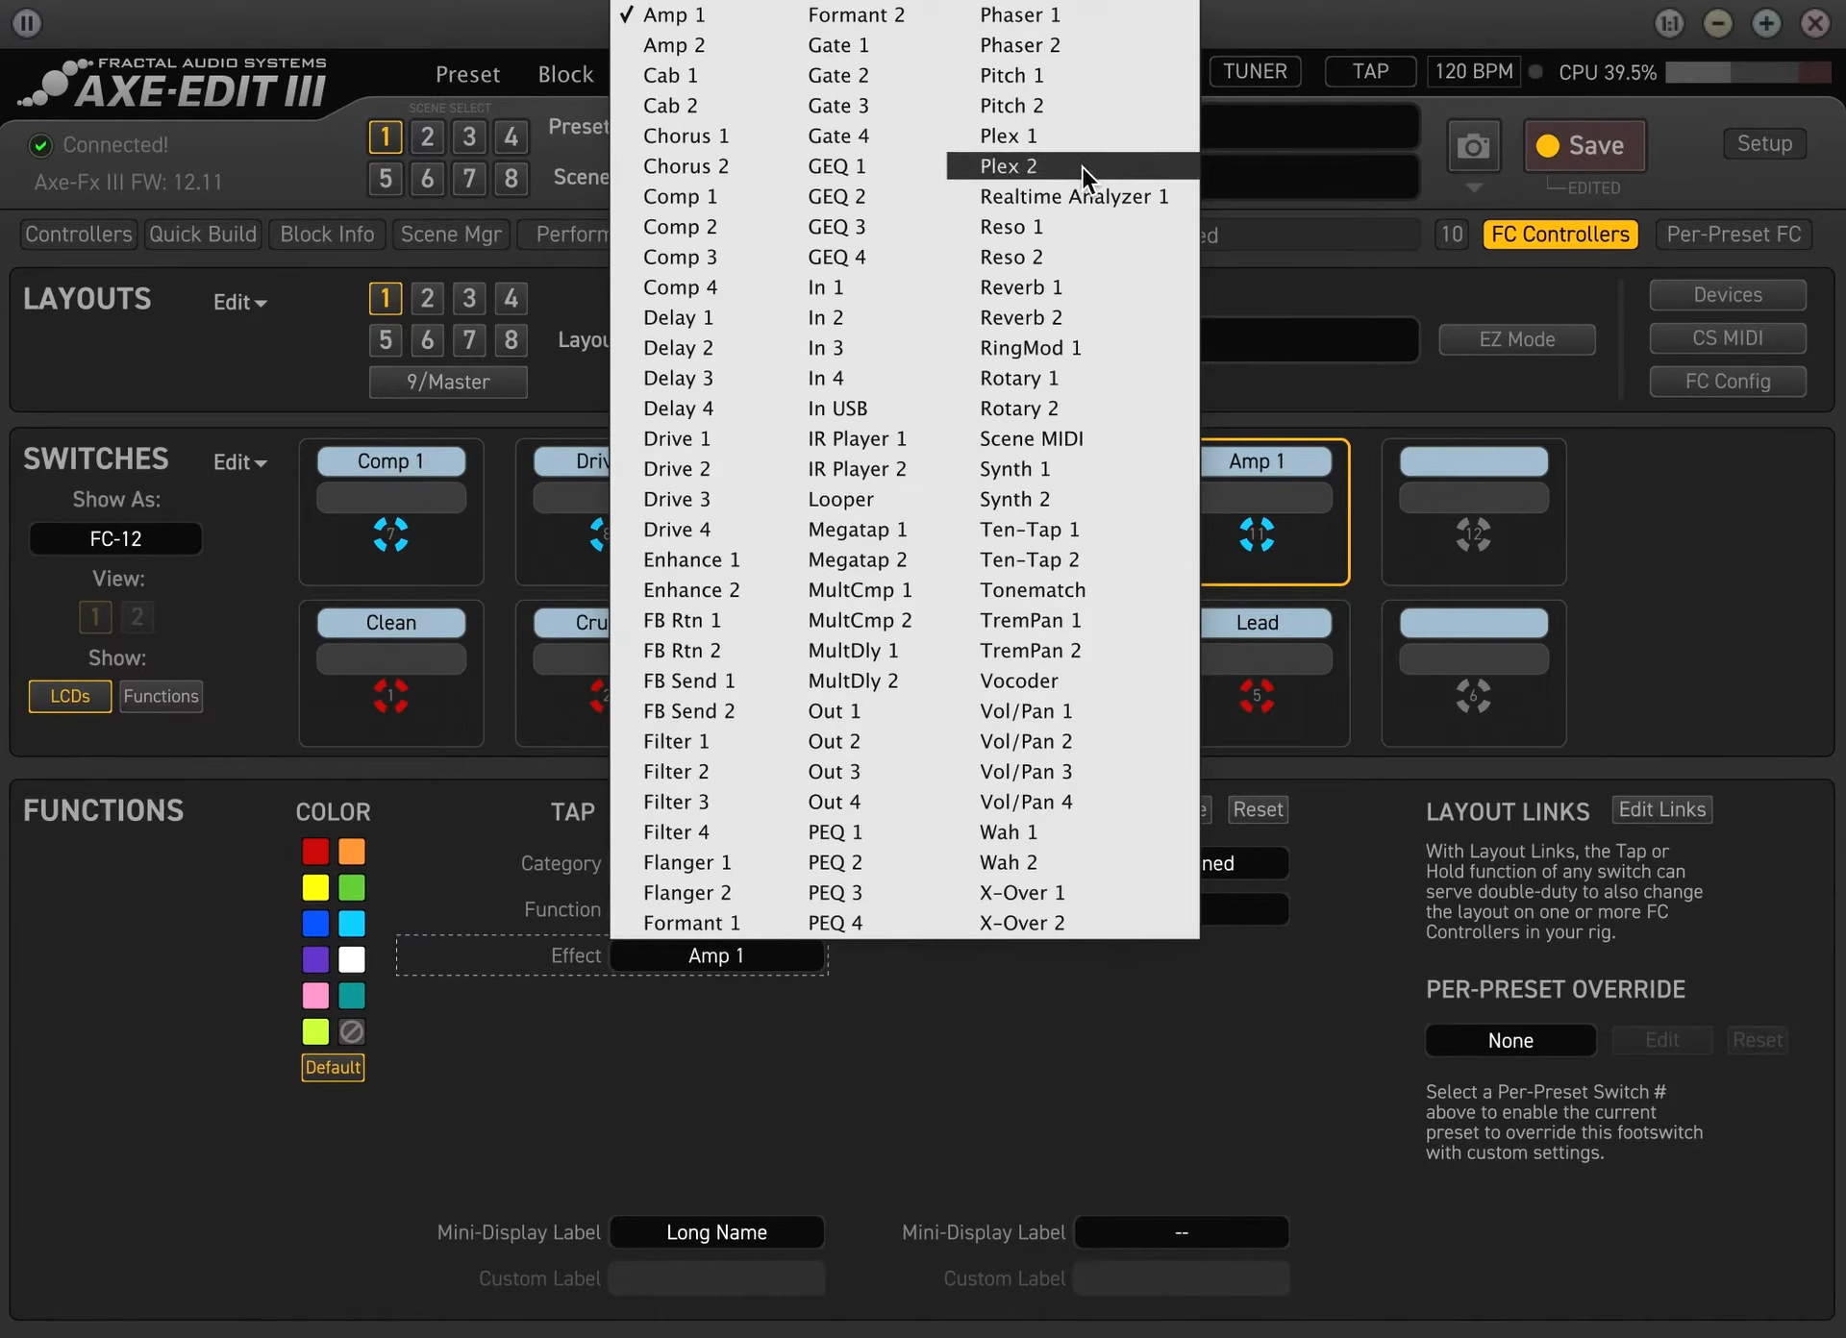
left_click(1035, 287)
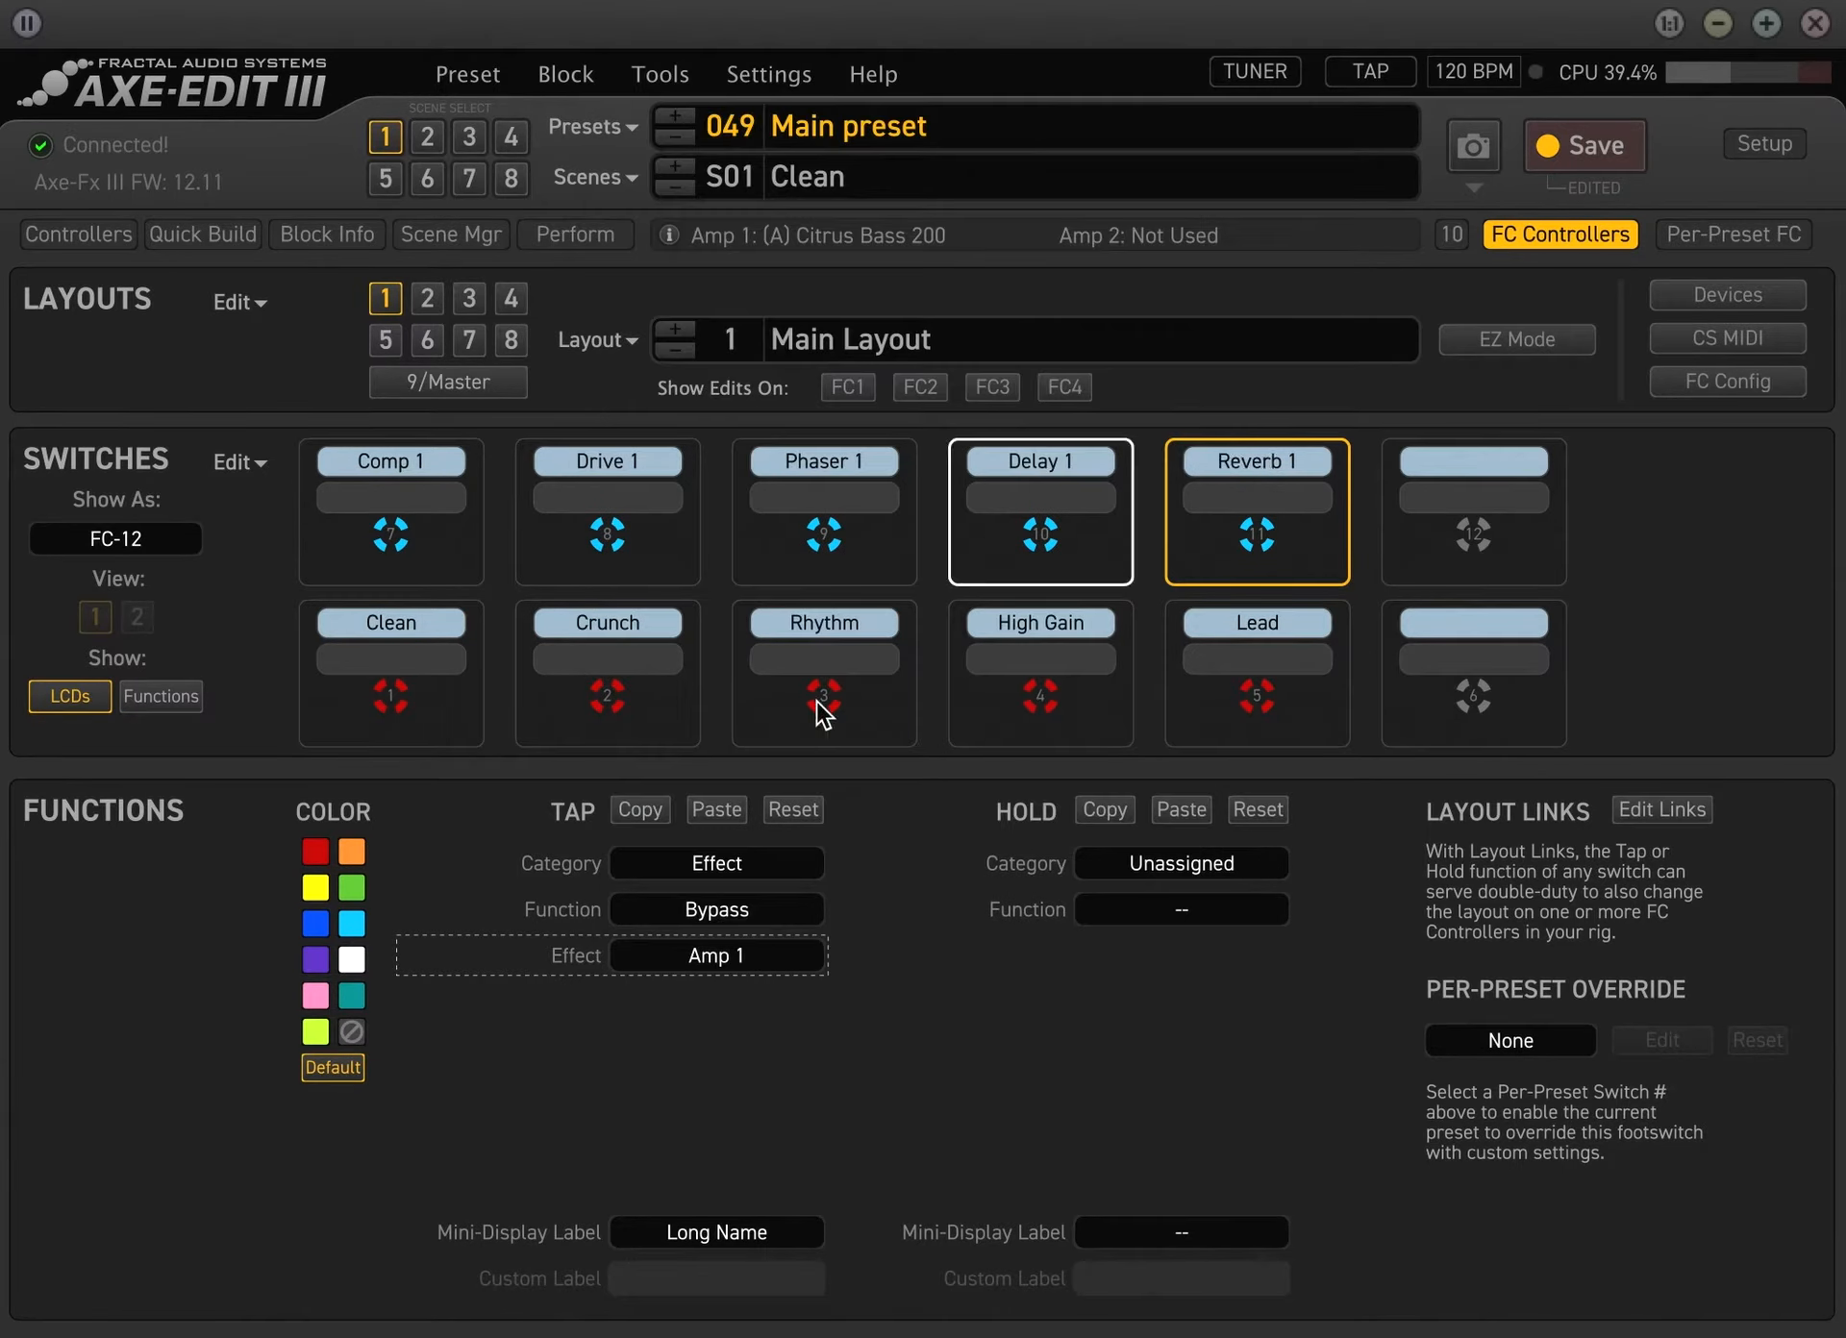
Bypass the Comp, Drive, Delay and Reverb blocks in the preset's Clean scene, and return to the foot controller layout
left_click(1501, 233)
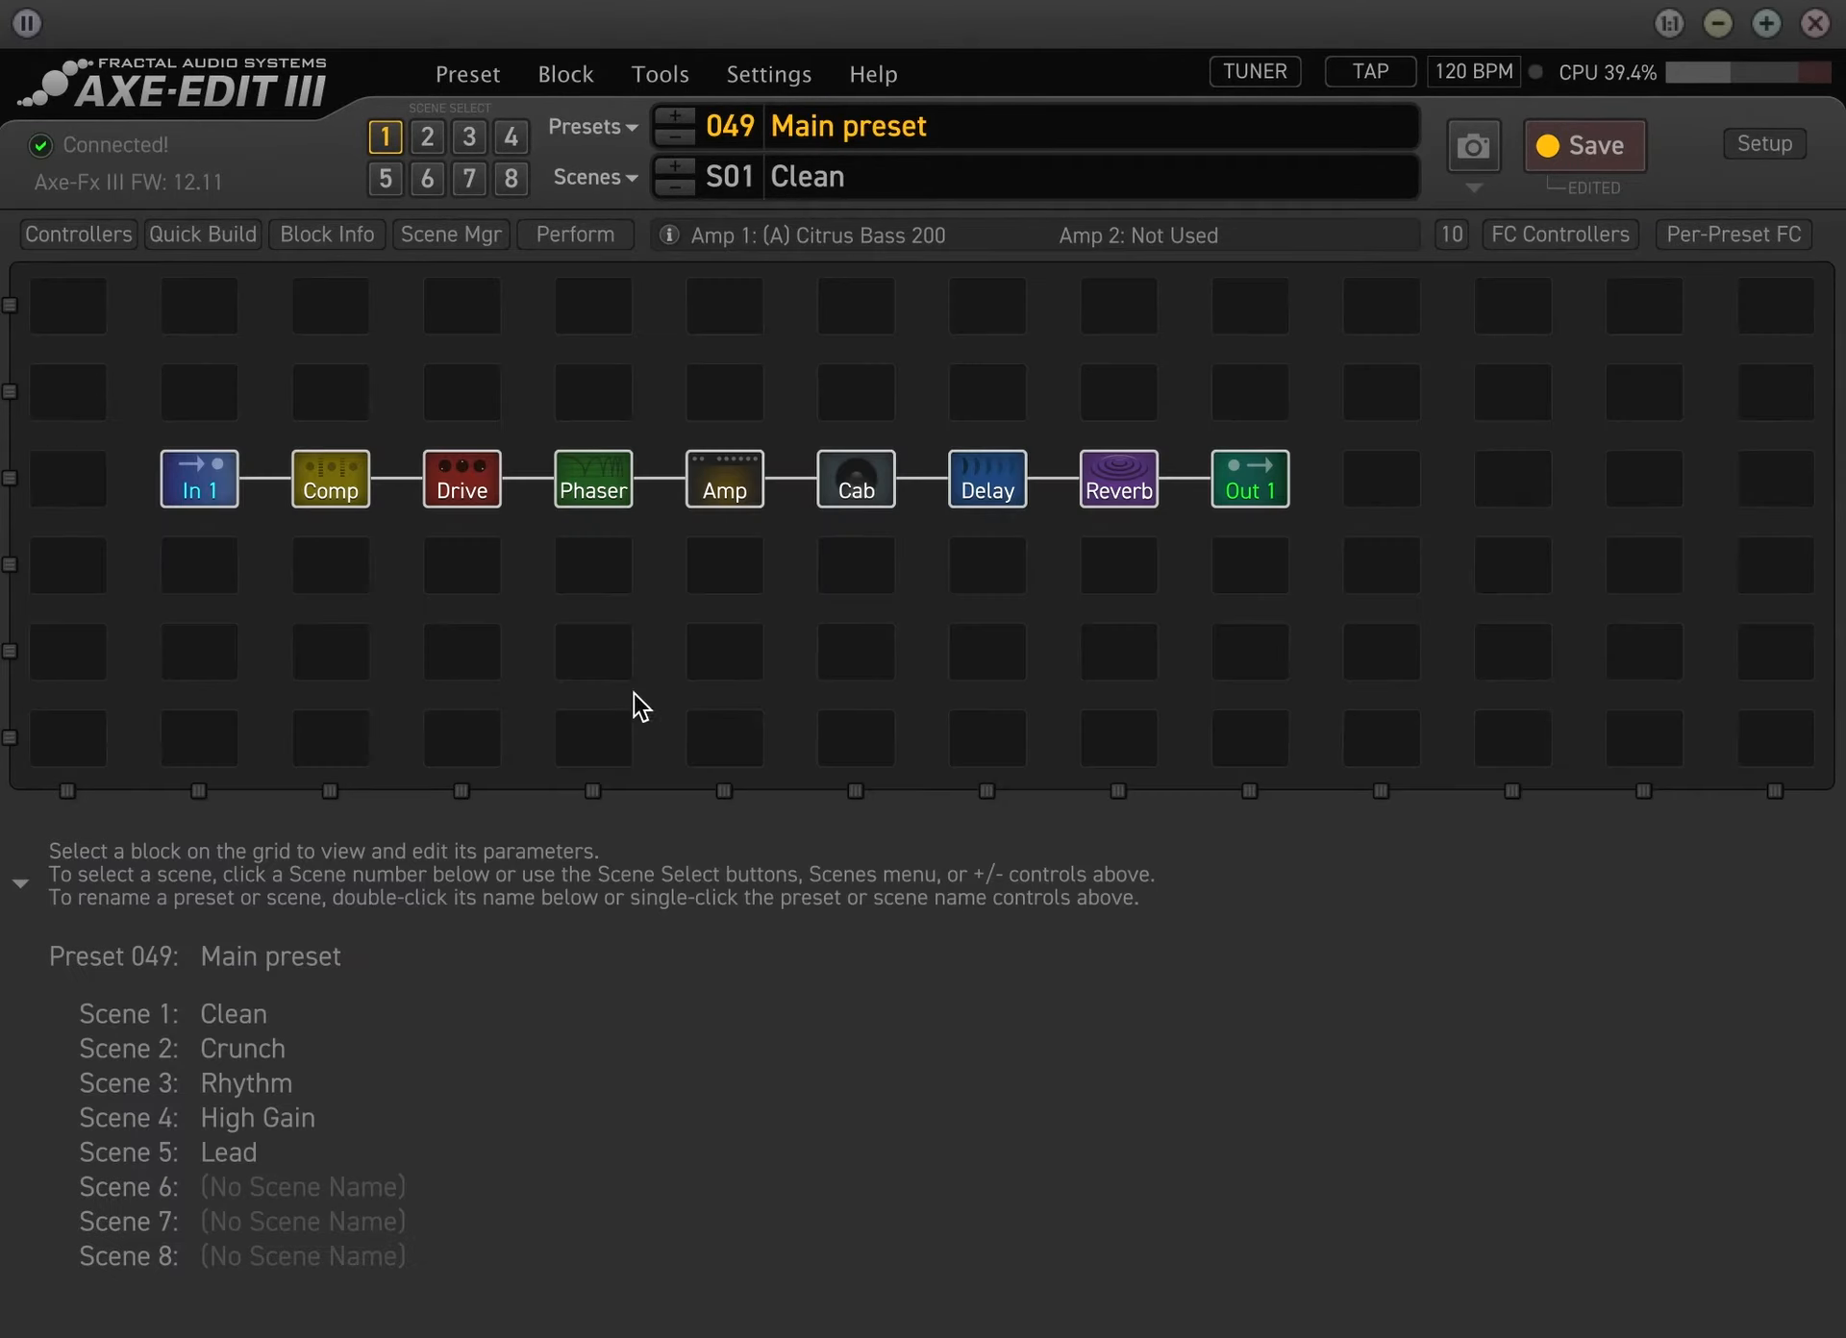
left_click(351, 496)
left_click(465, 483)
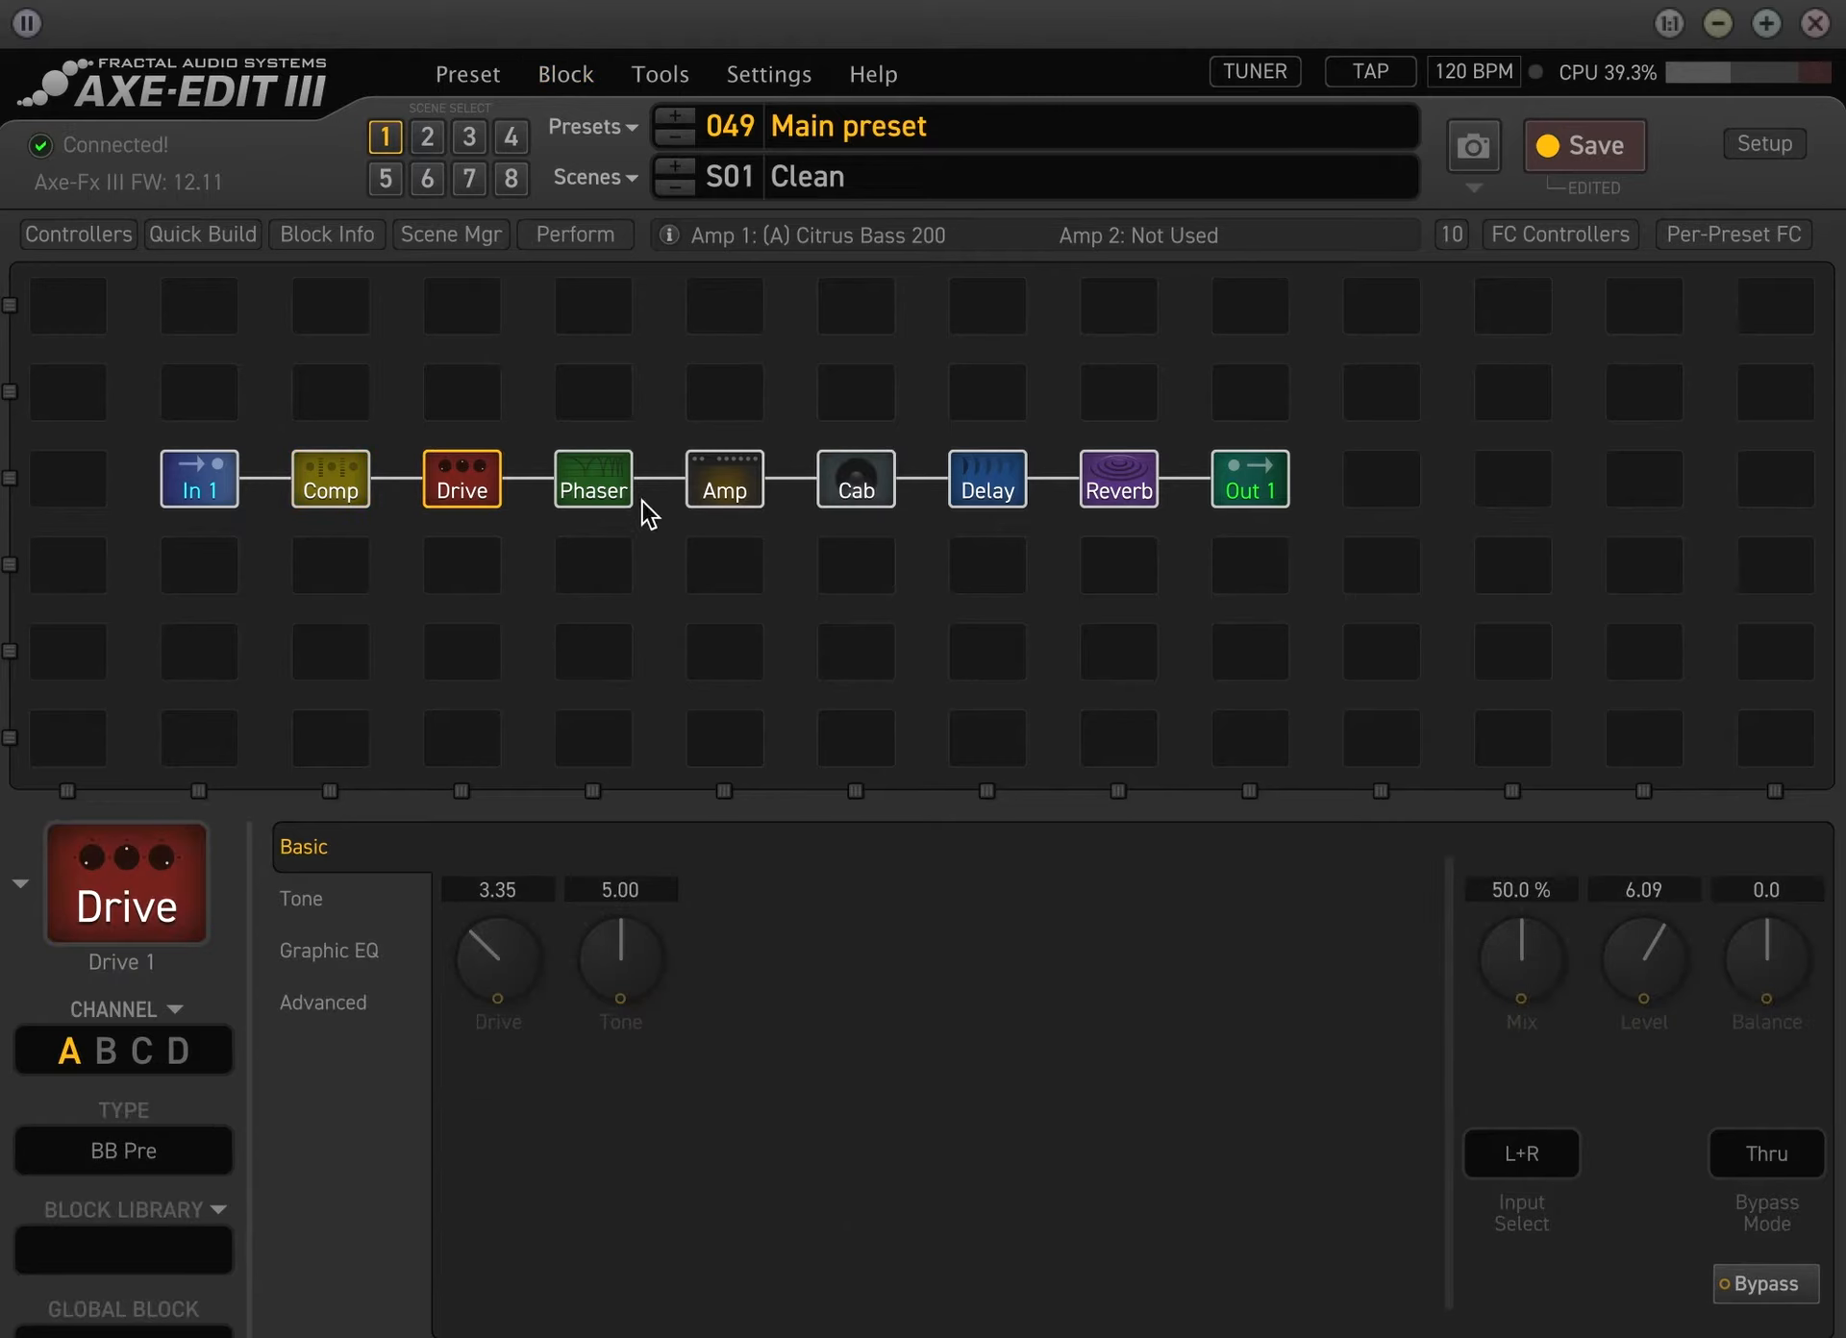
left_click(572, 484)
left_click(988, 486)
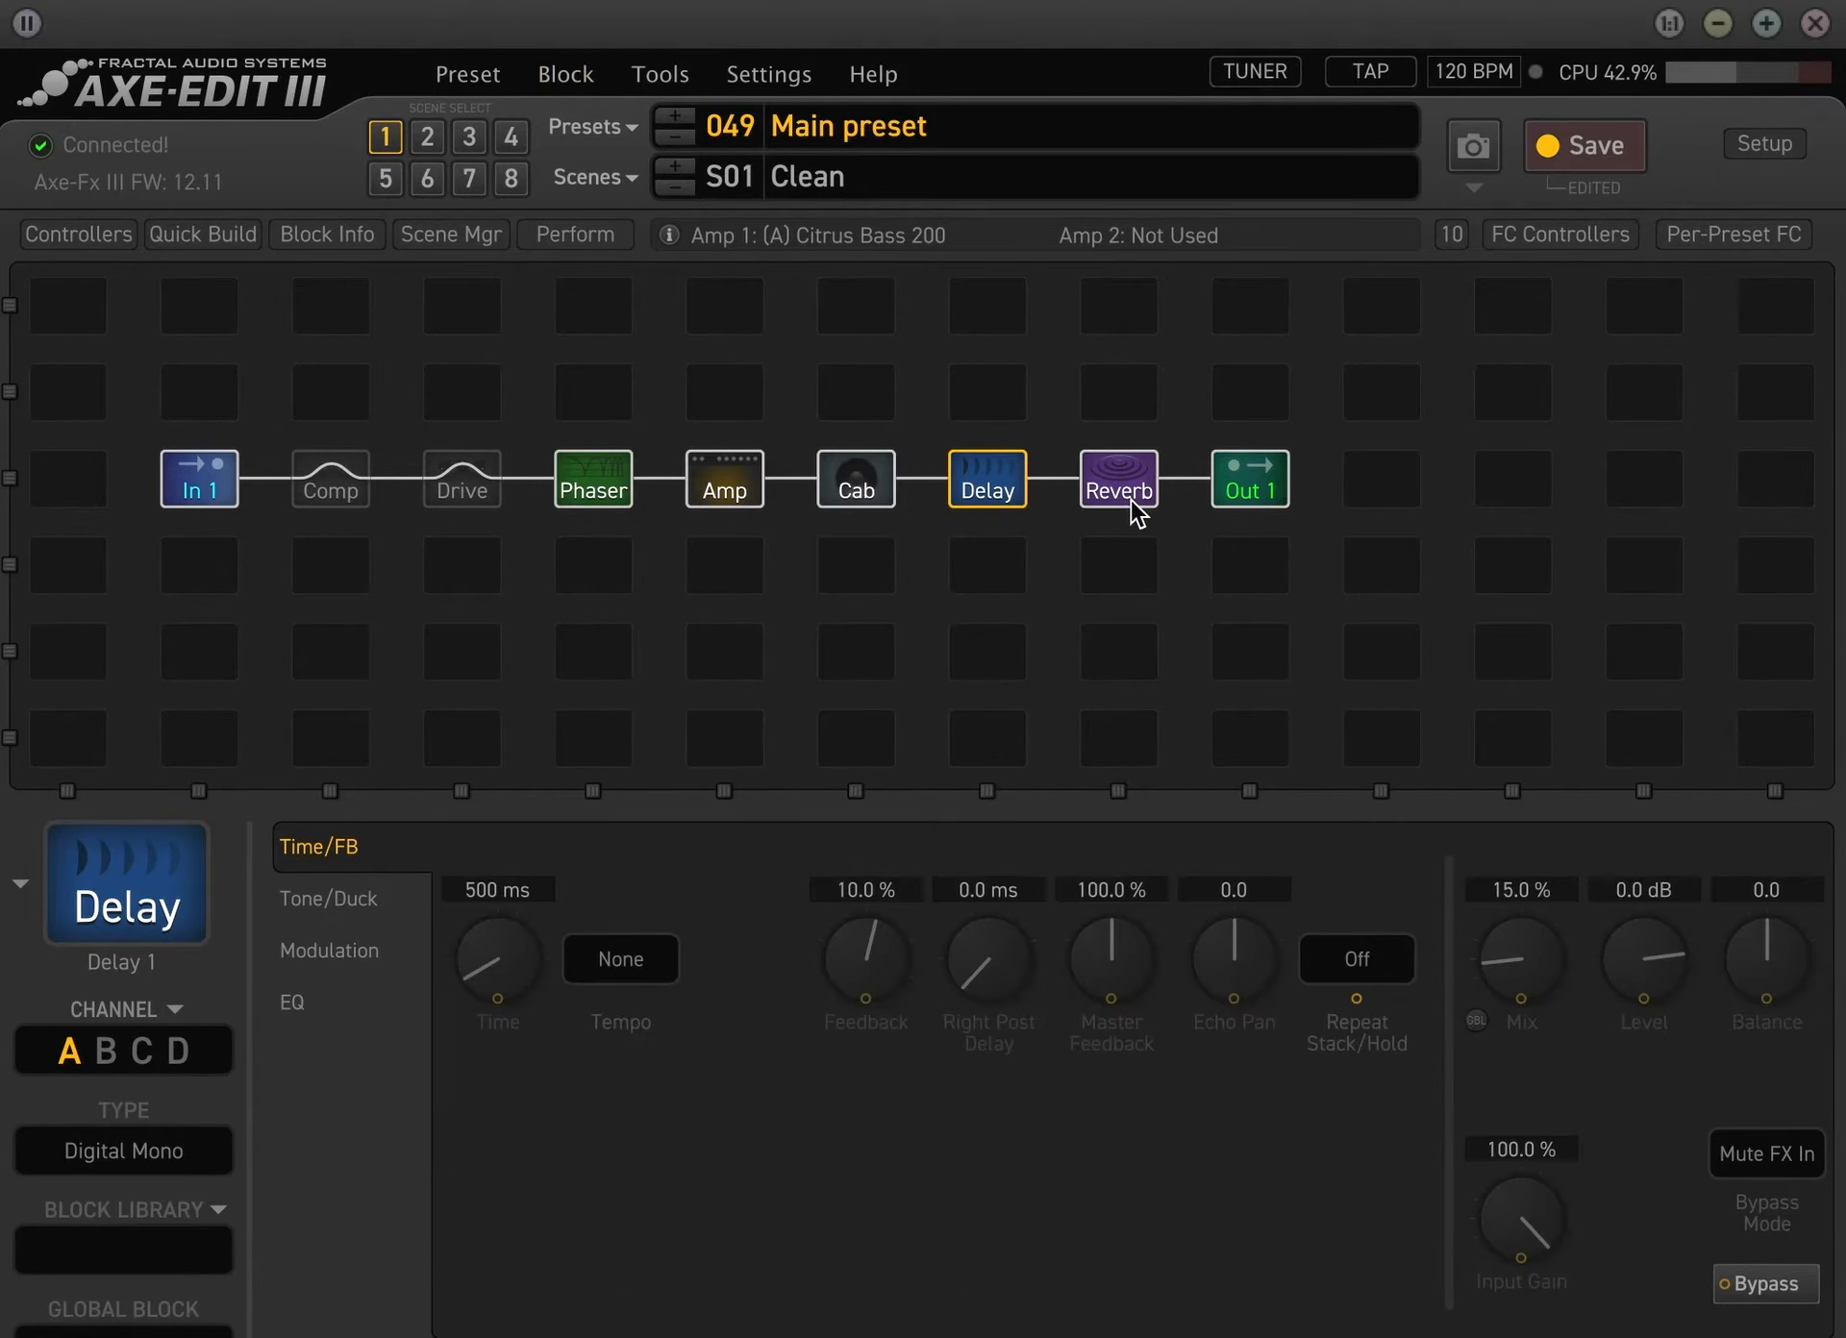
left_click(1131, 500)
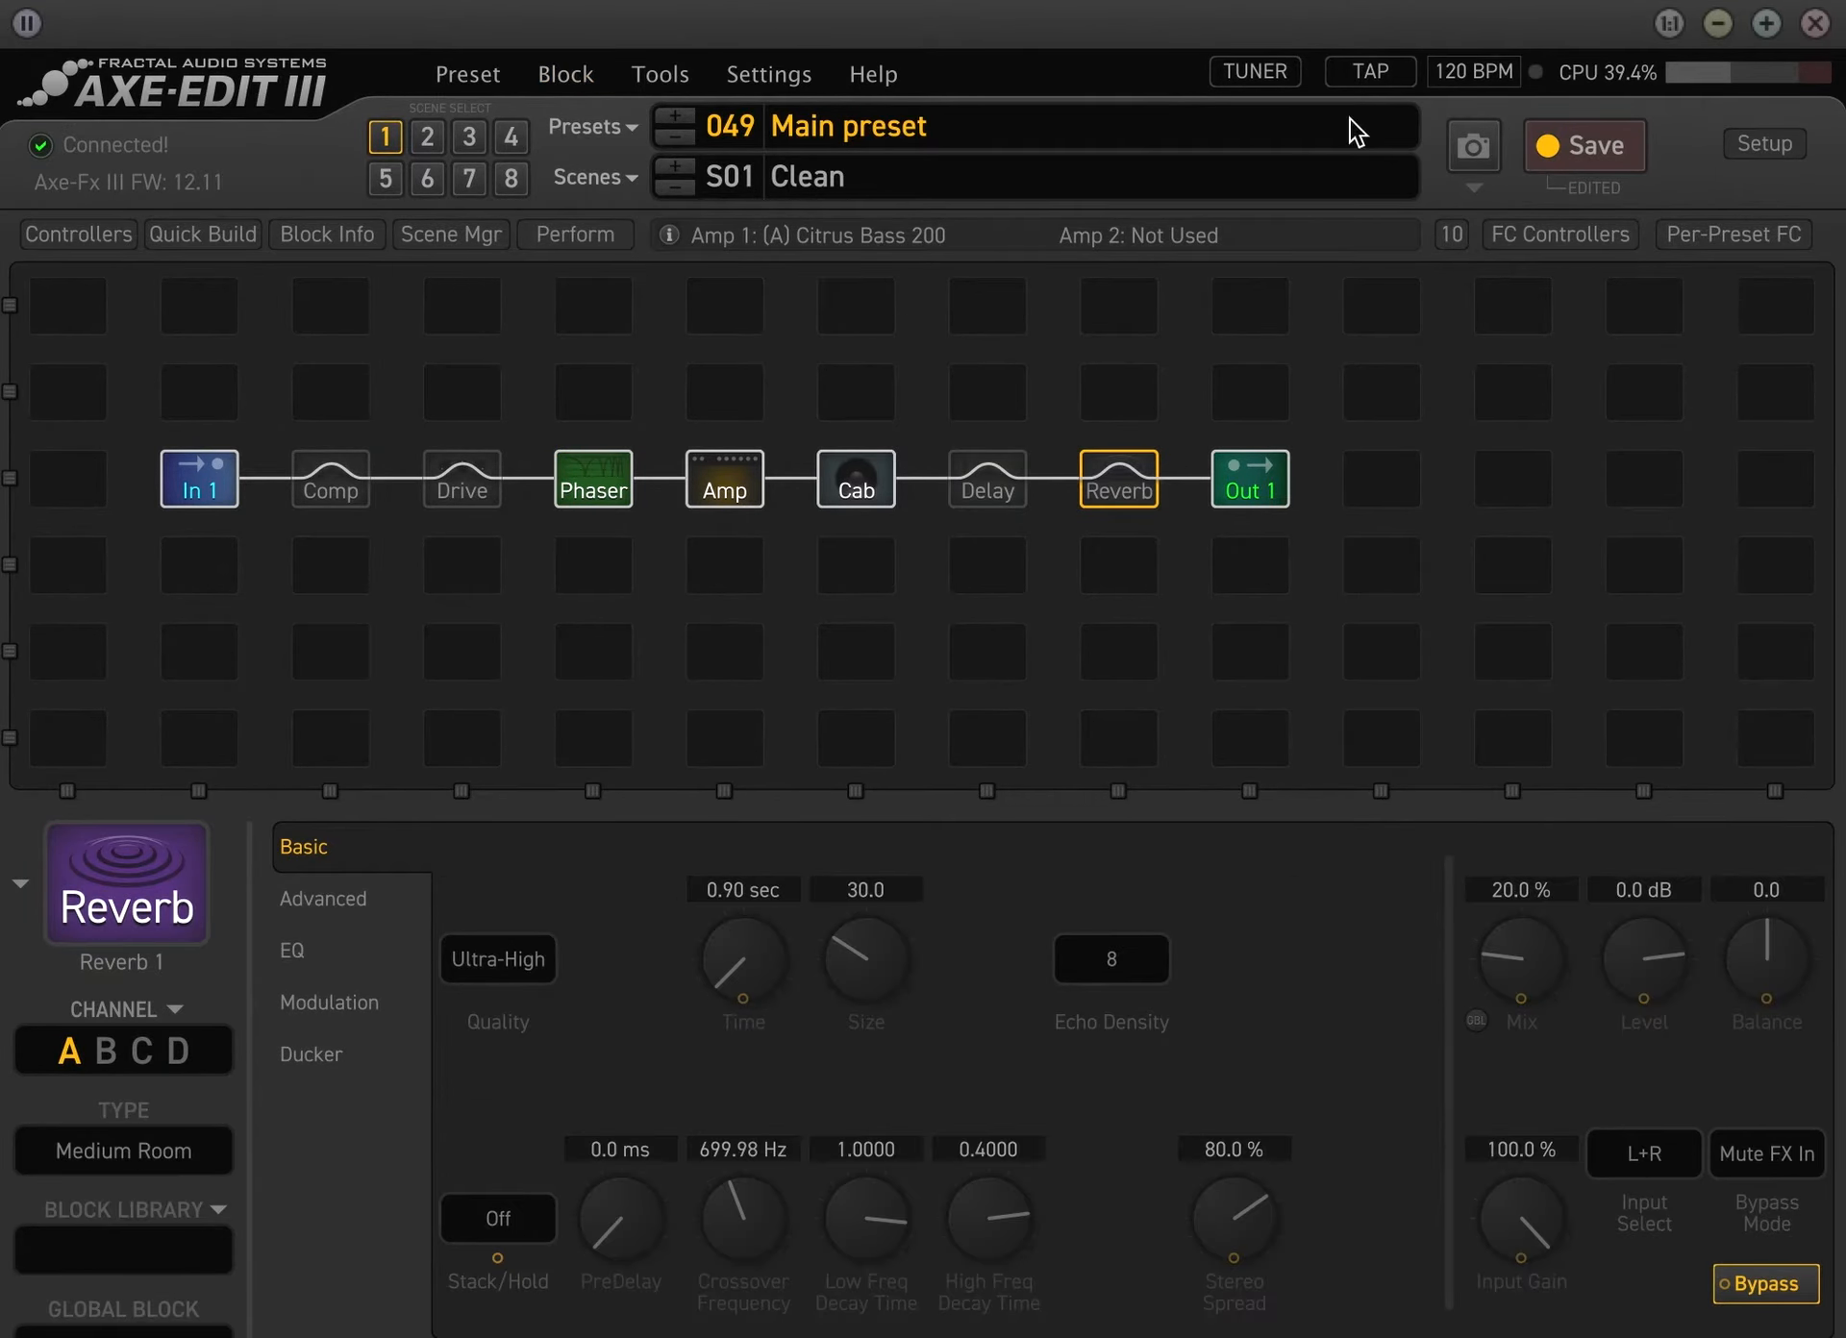
left_click(1521, 237)
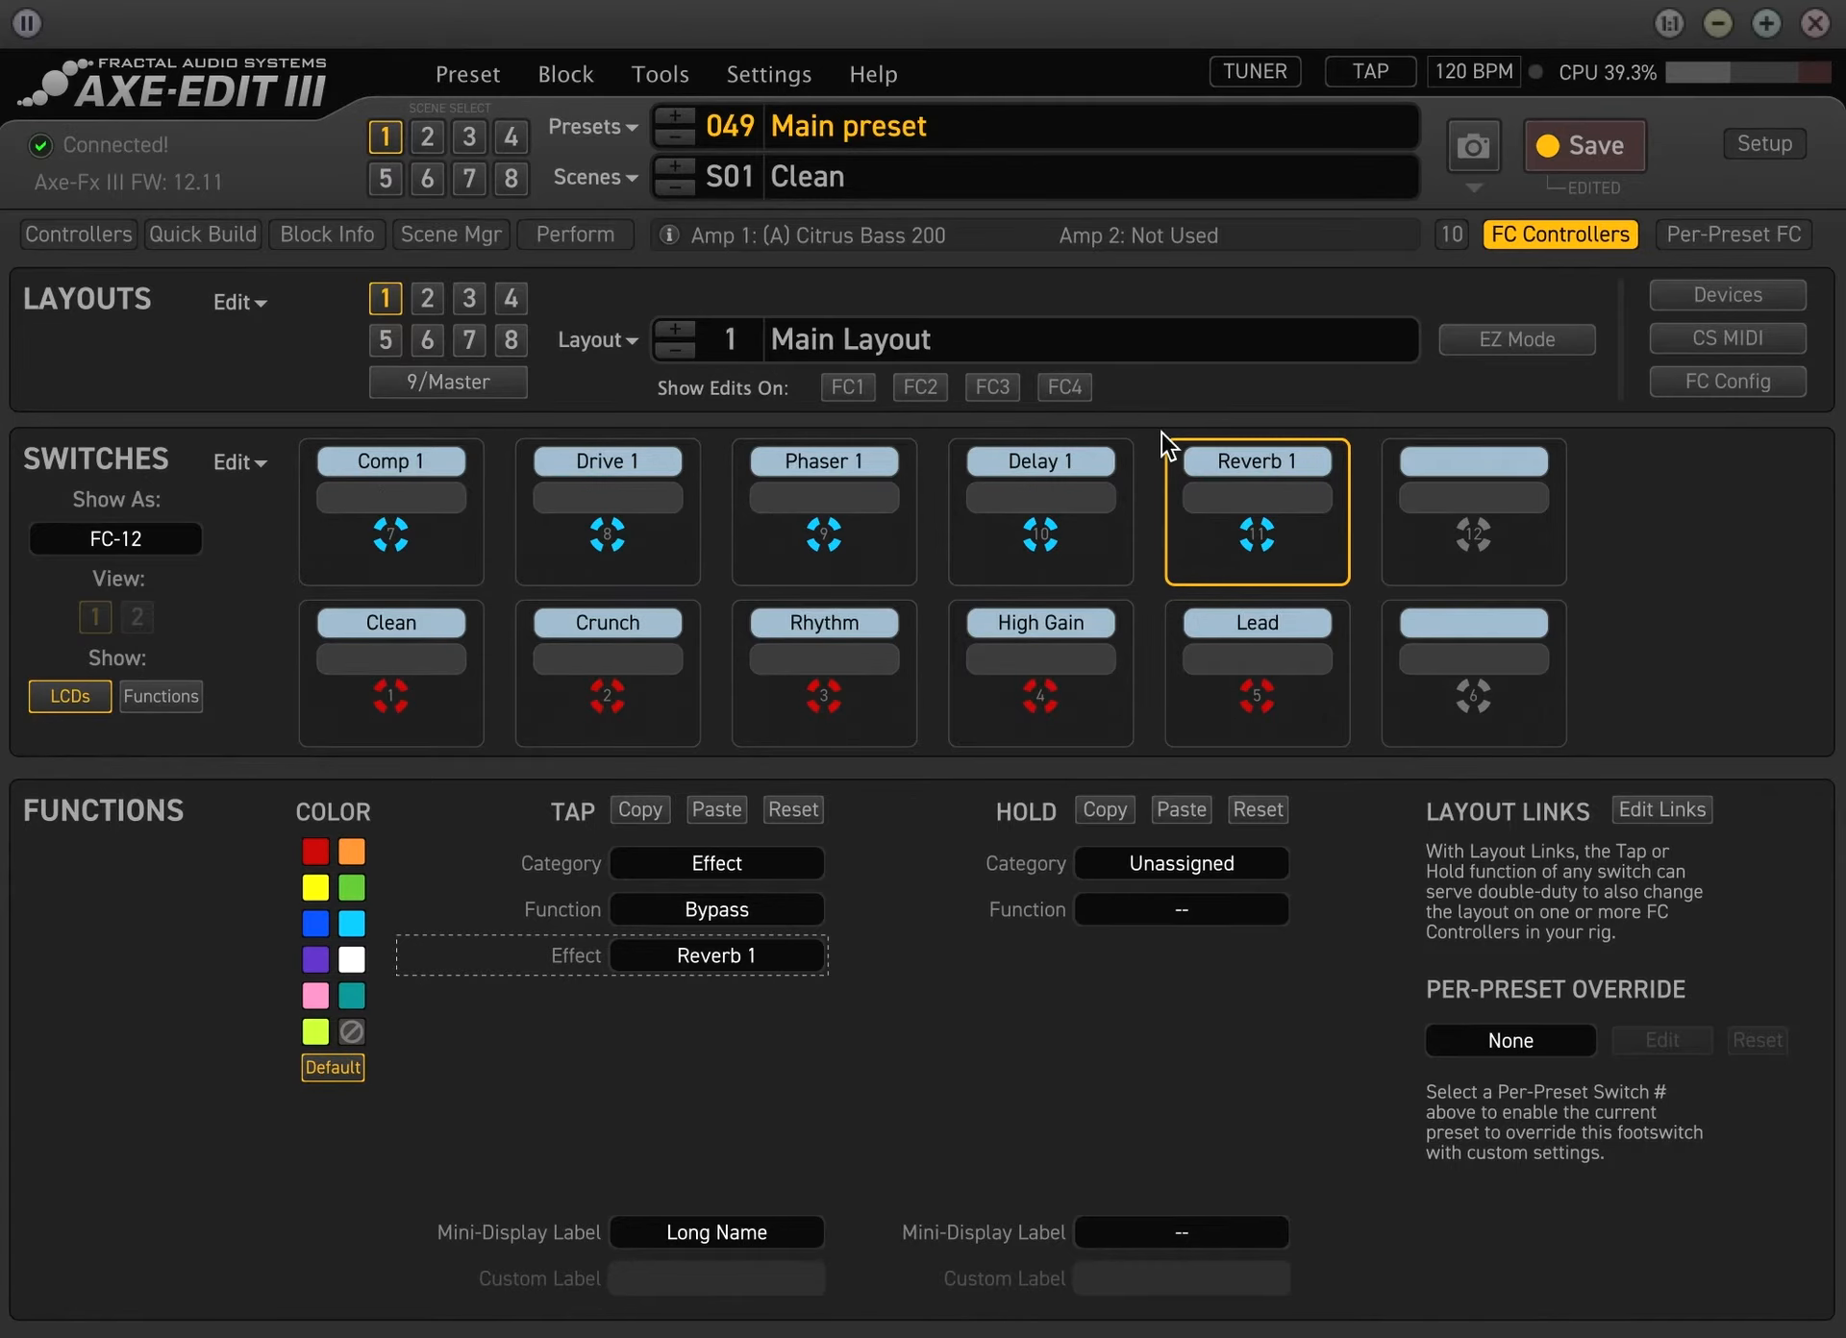
Bypass the Phaser block in the preset's Clean scene and save the preset
left_click(477, 136)
left_click(1558, 238)
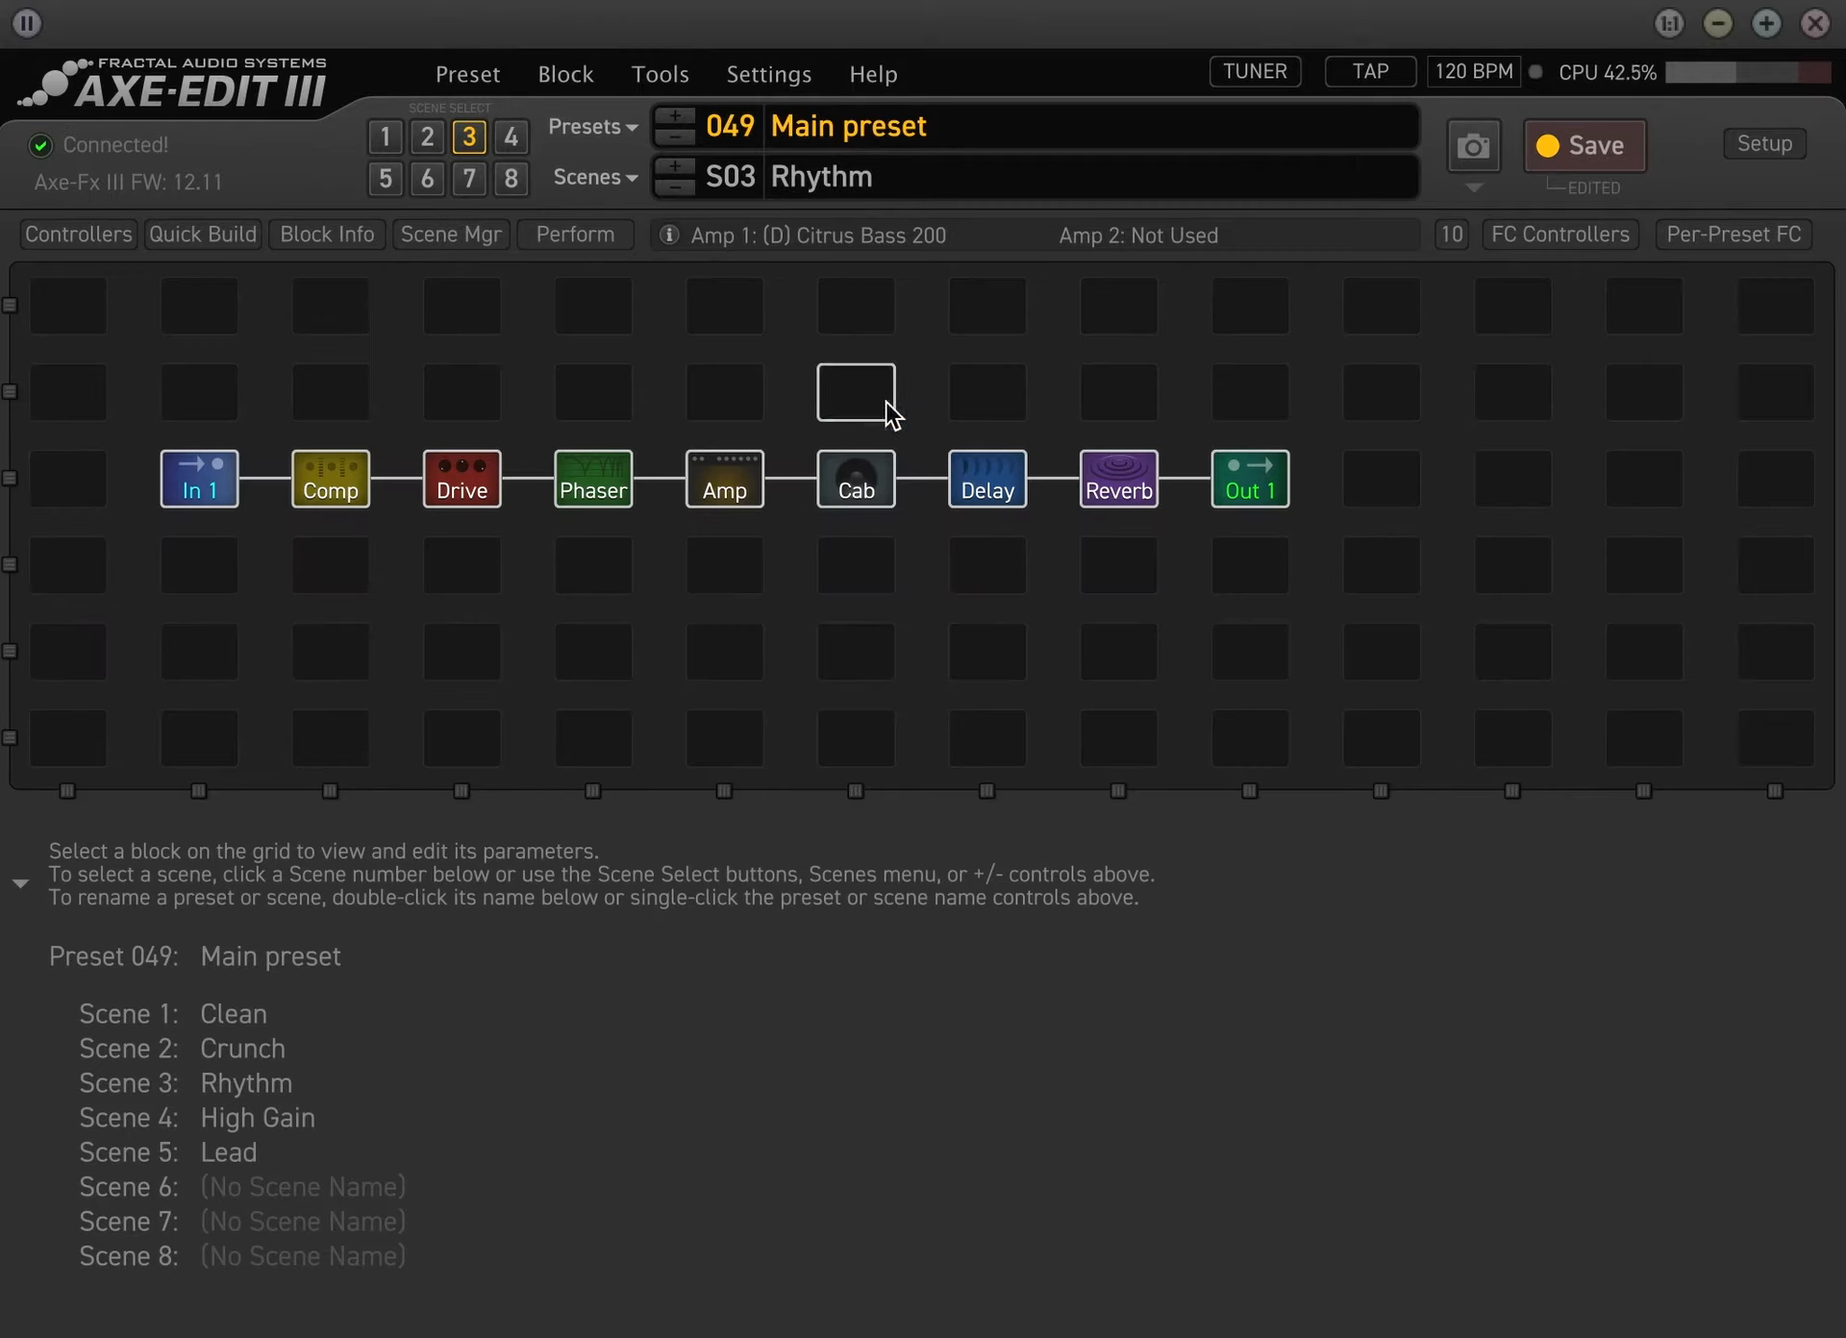
left_click(384, 137)
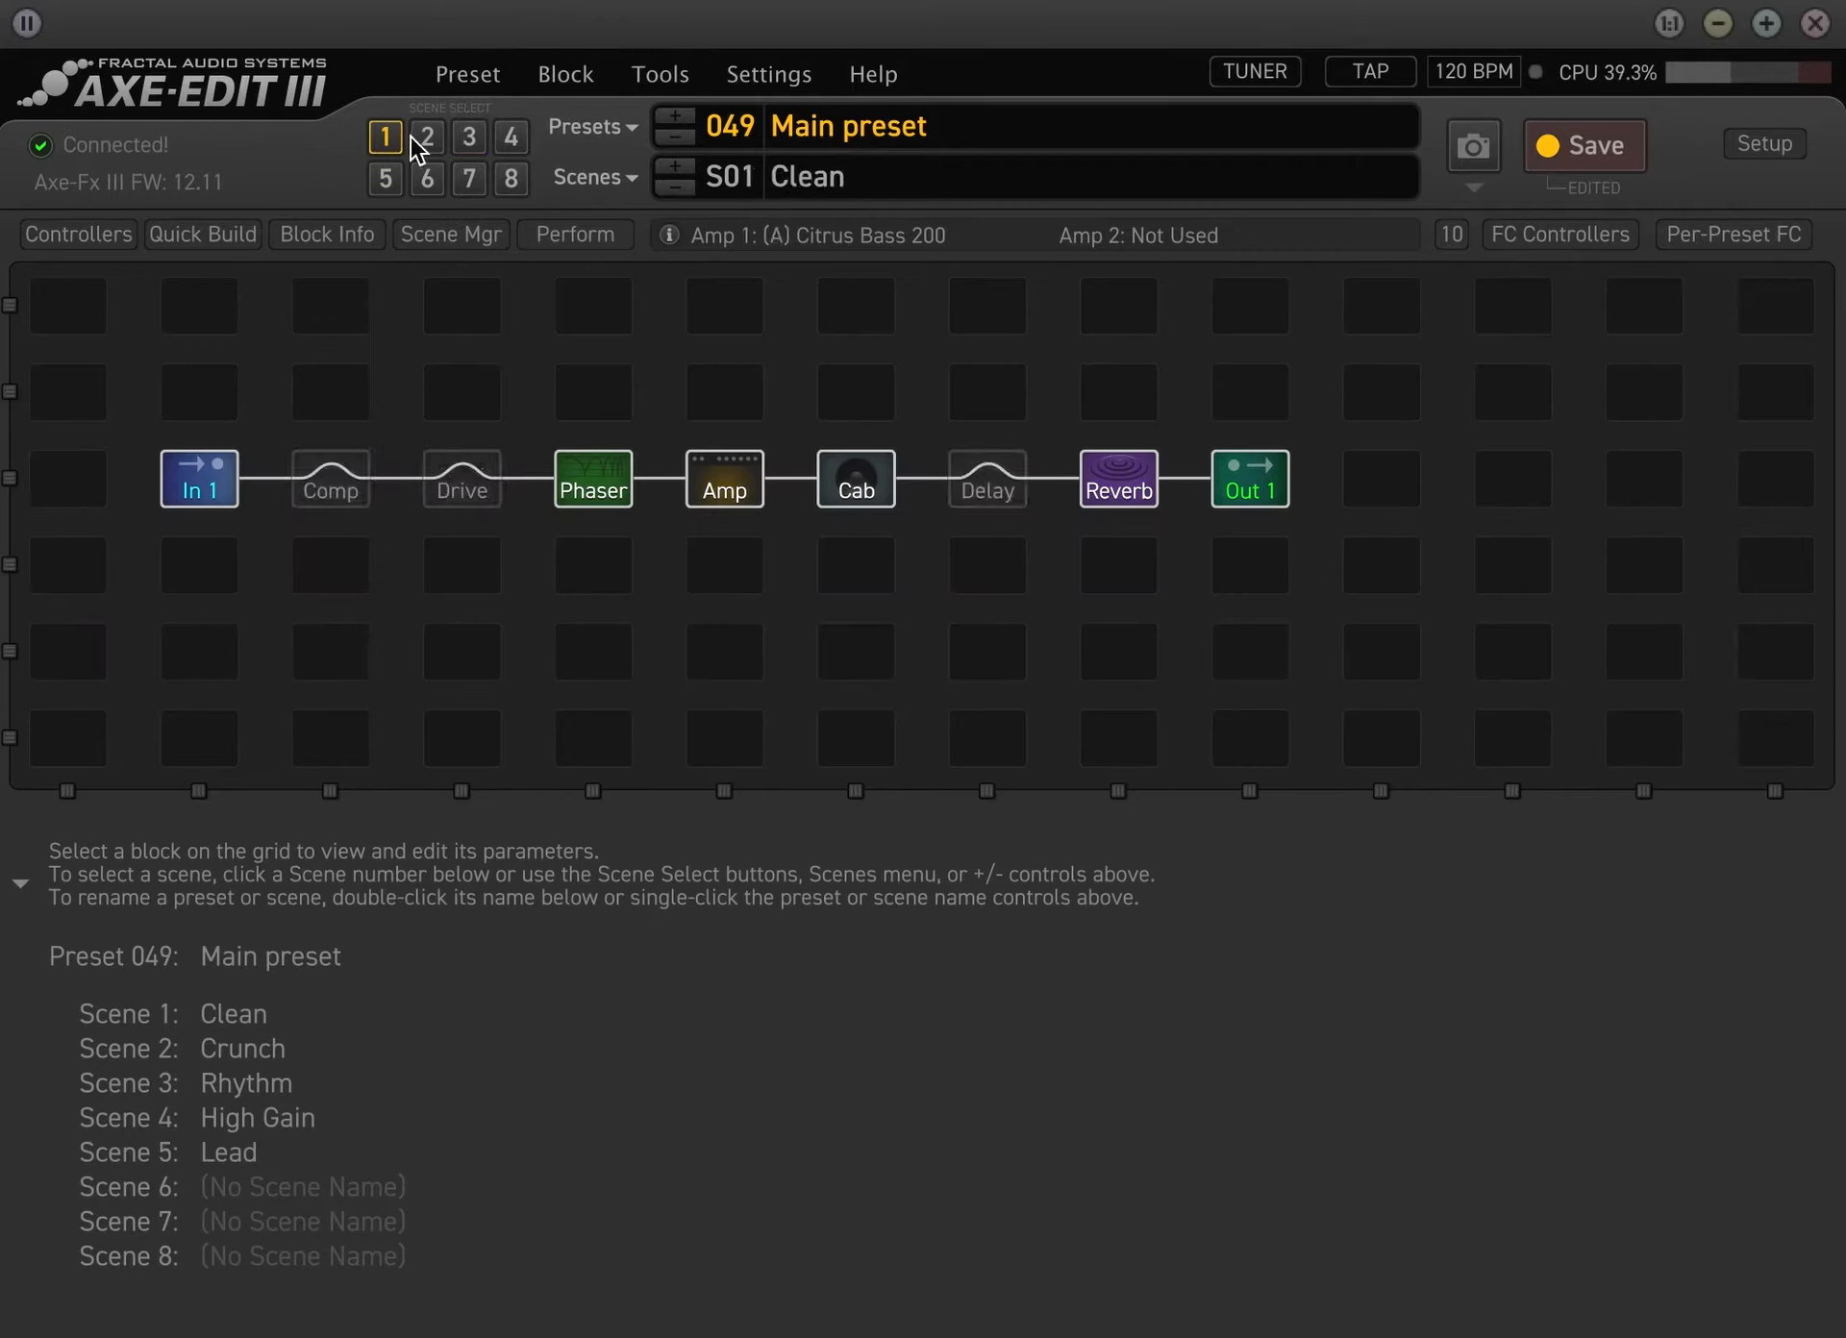
left_click(593, 485)
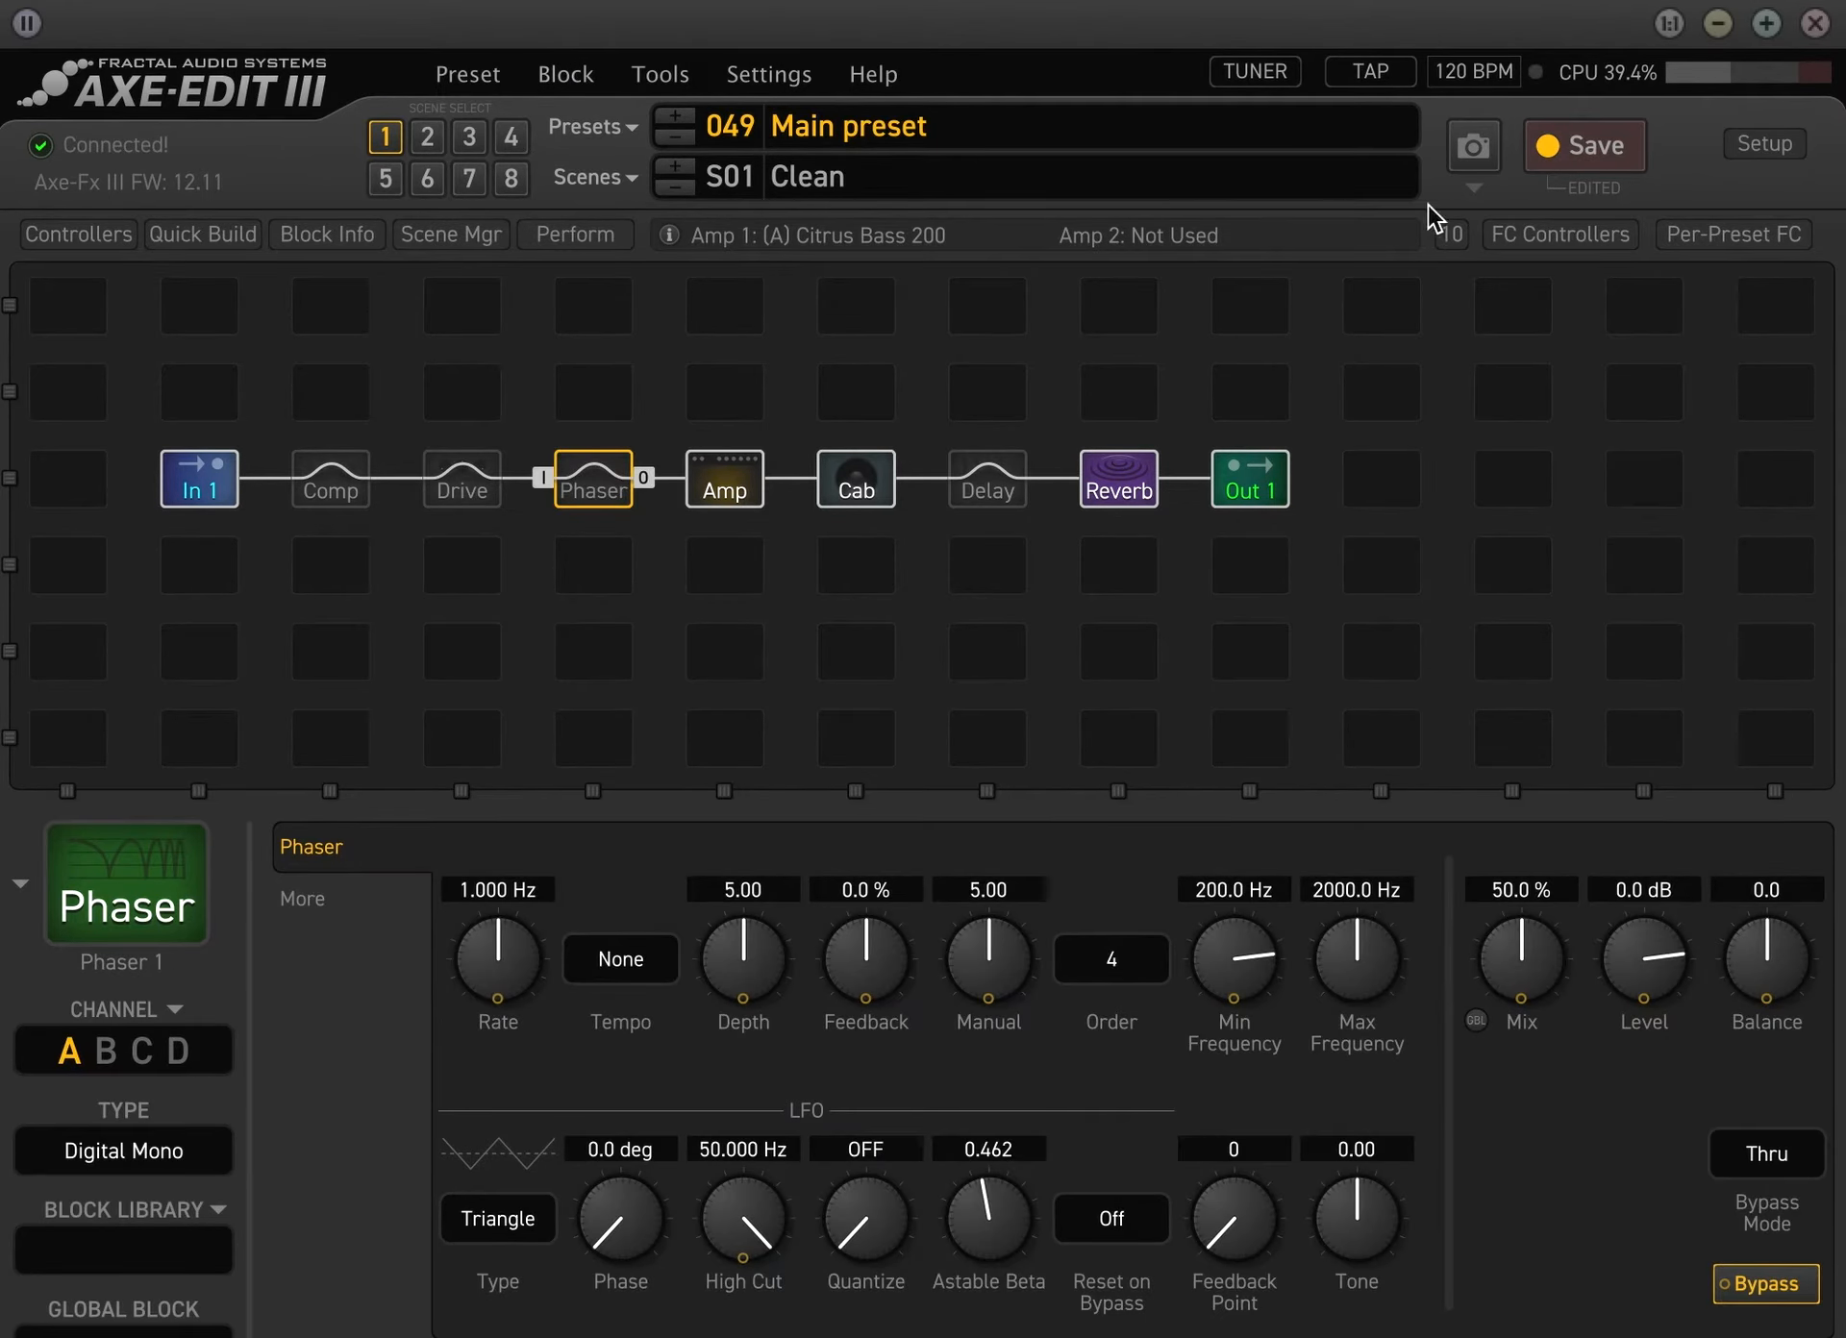
left_click(1569, 146)
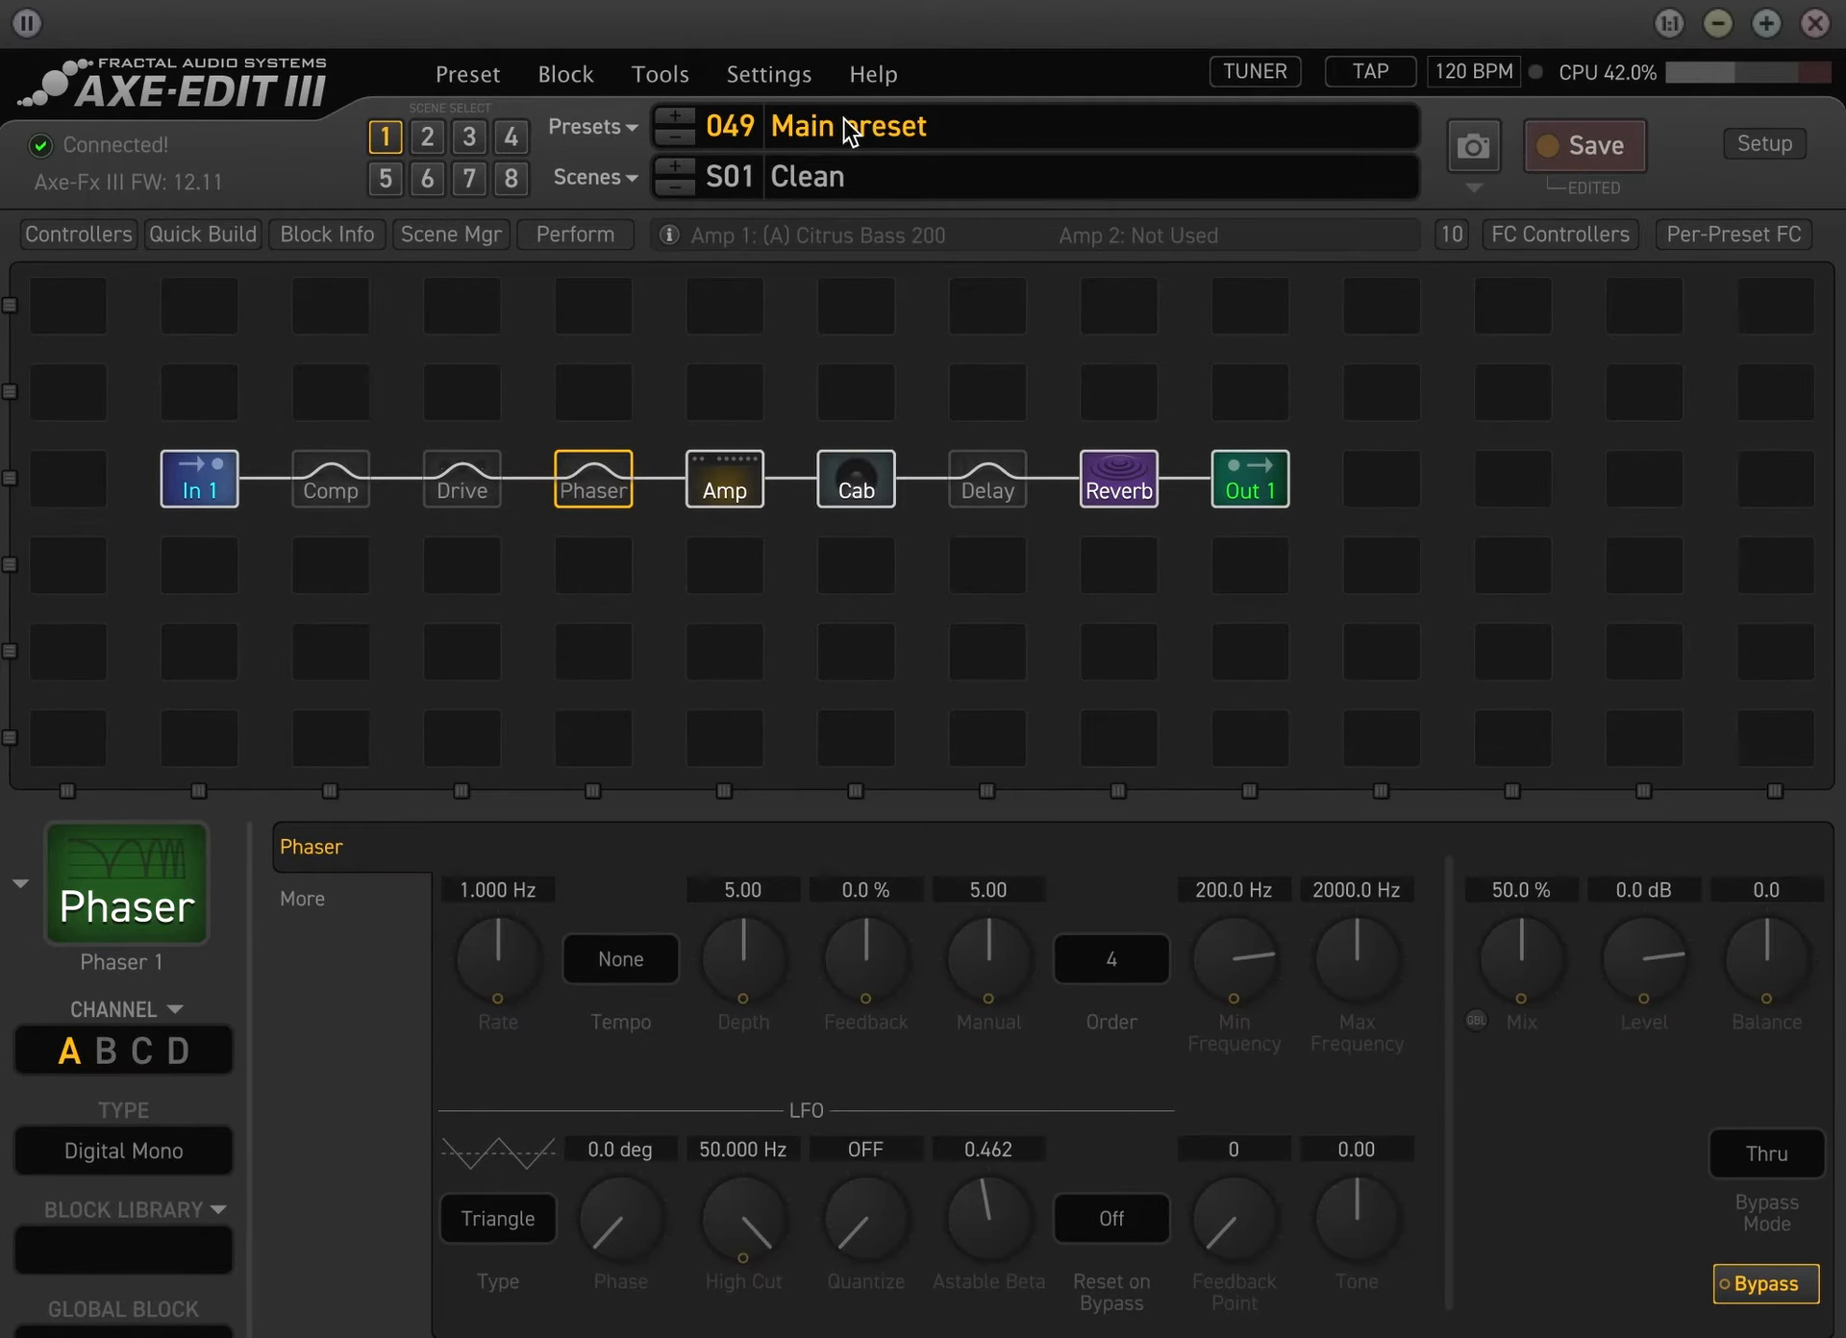
Bypass the Phaser and Comp blocks in the preset's Crunch scene and save the preset
left_click(435, 138)
key("space")
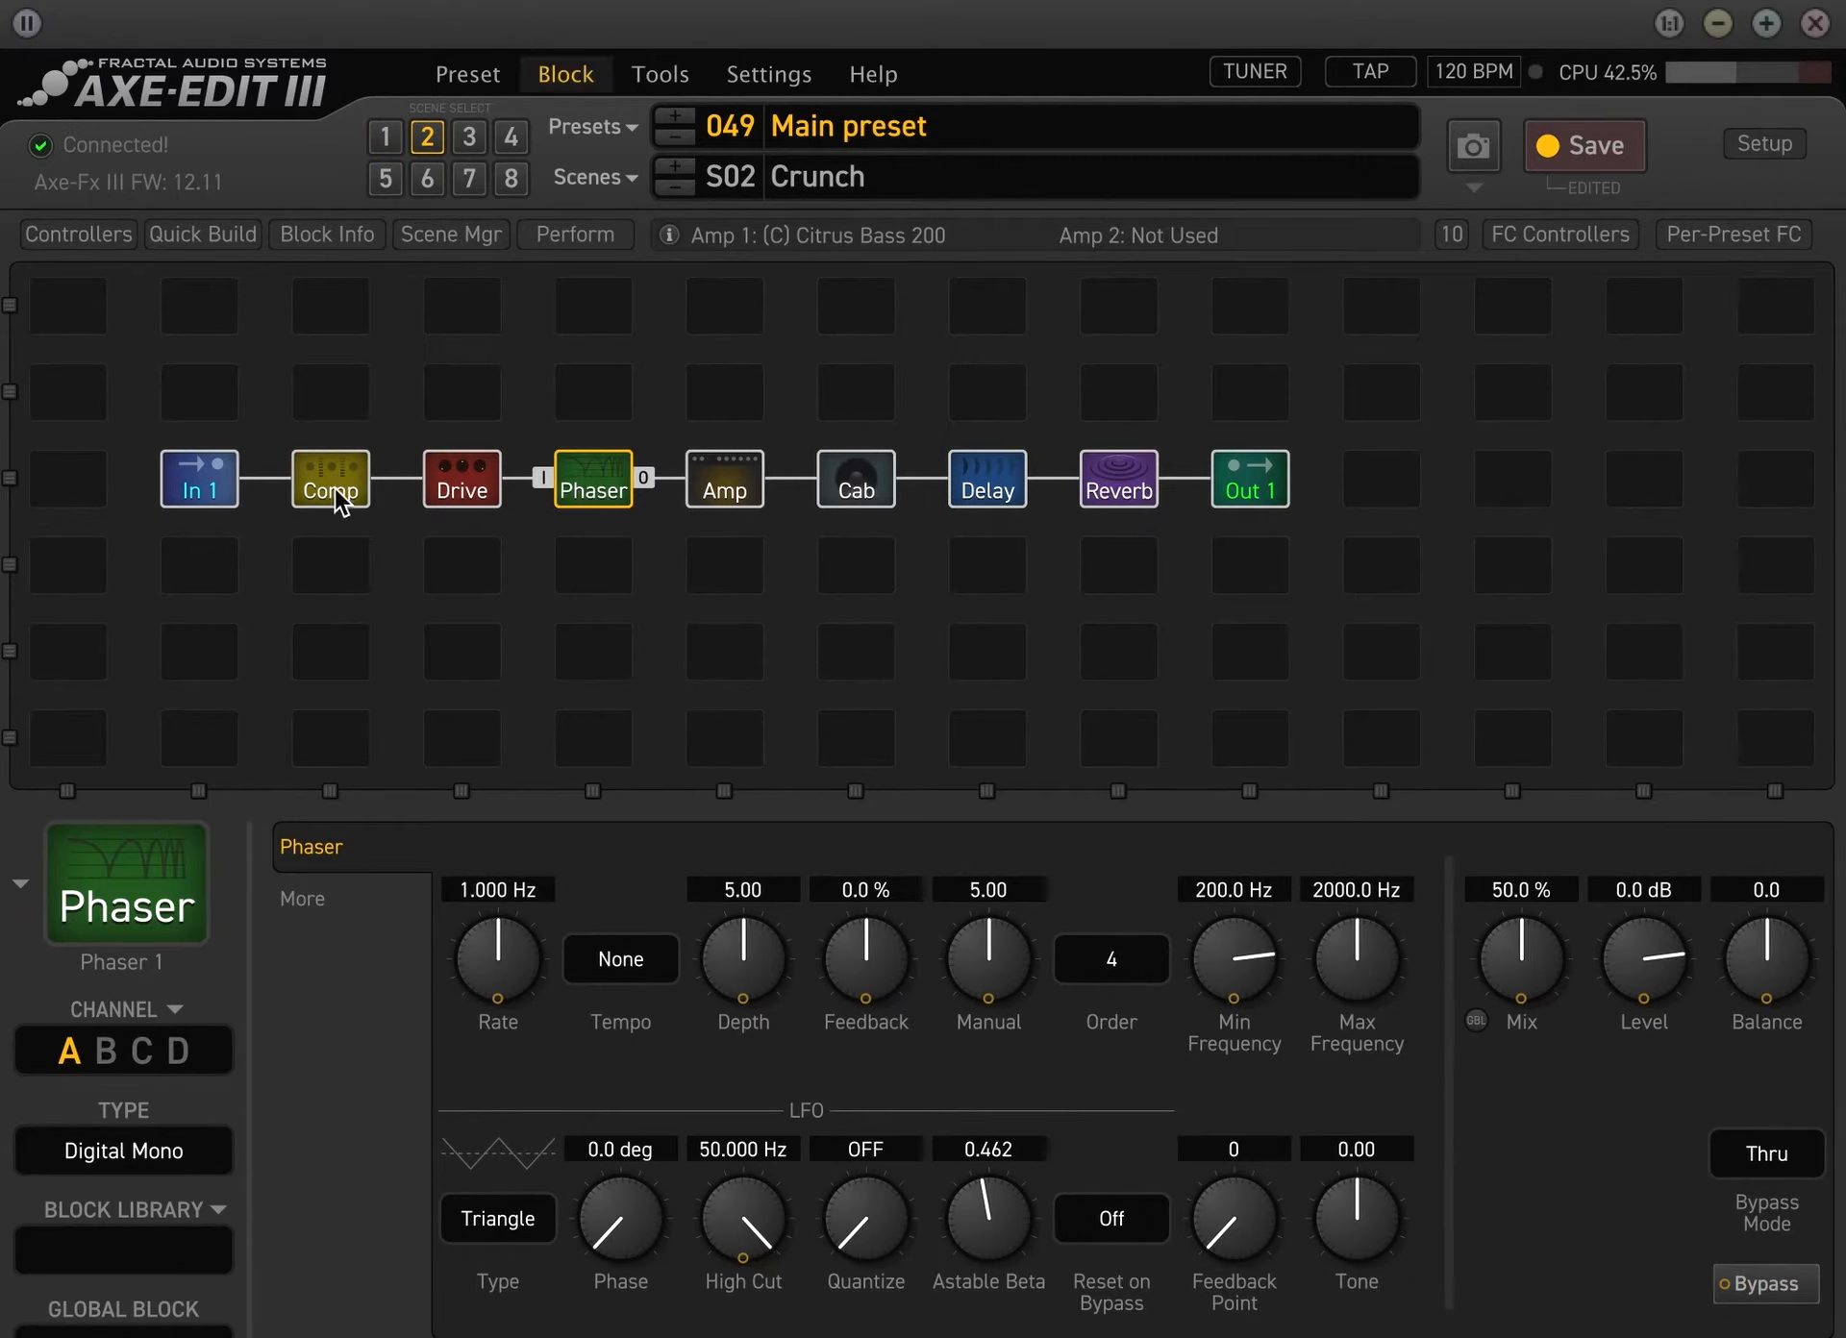
left_click(343, 488)
key("space")
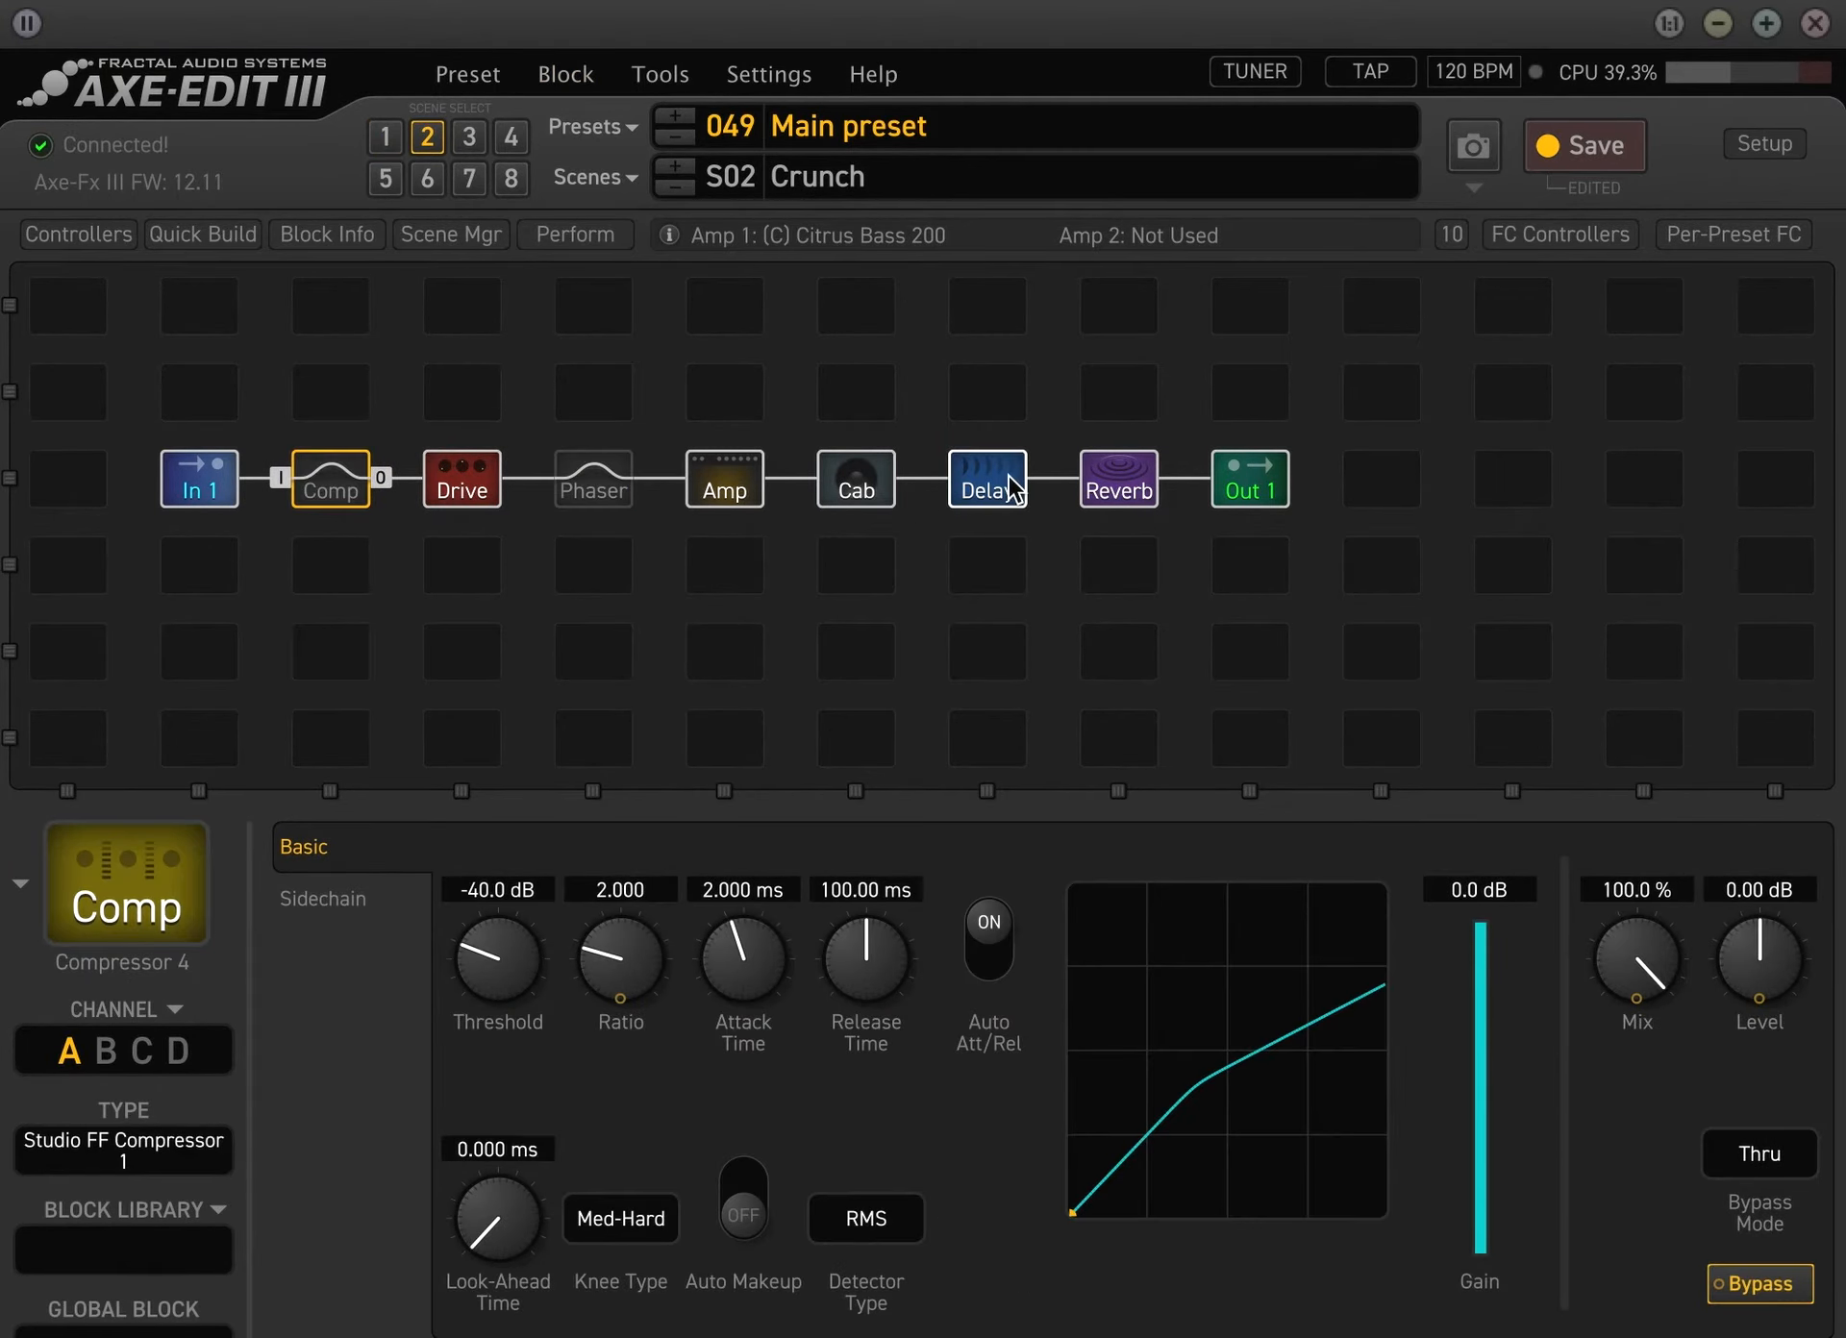
left_click(1005, 486)
key("space")
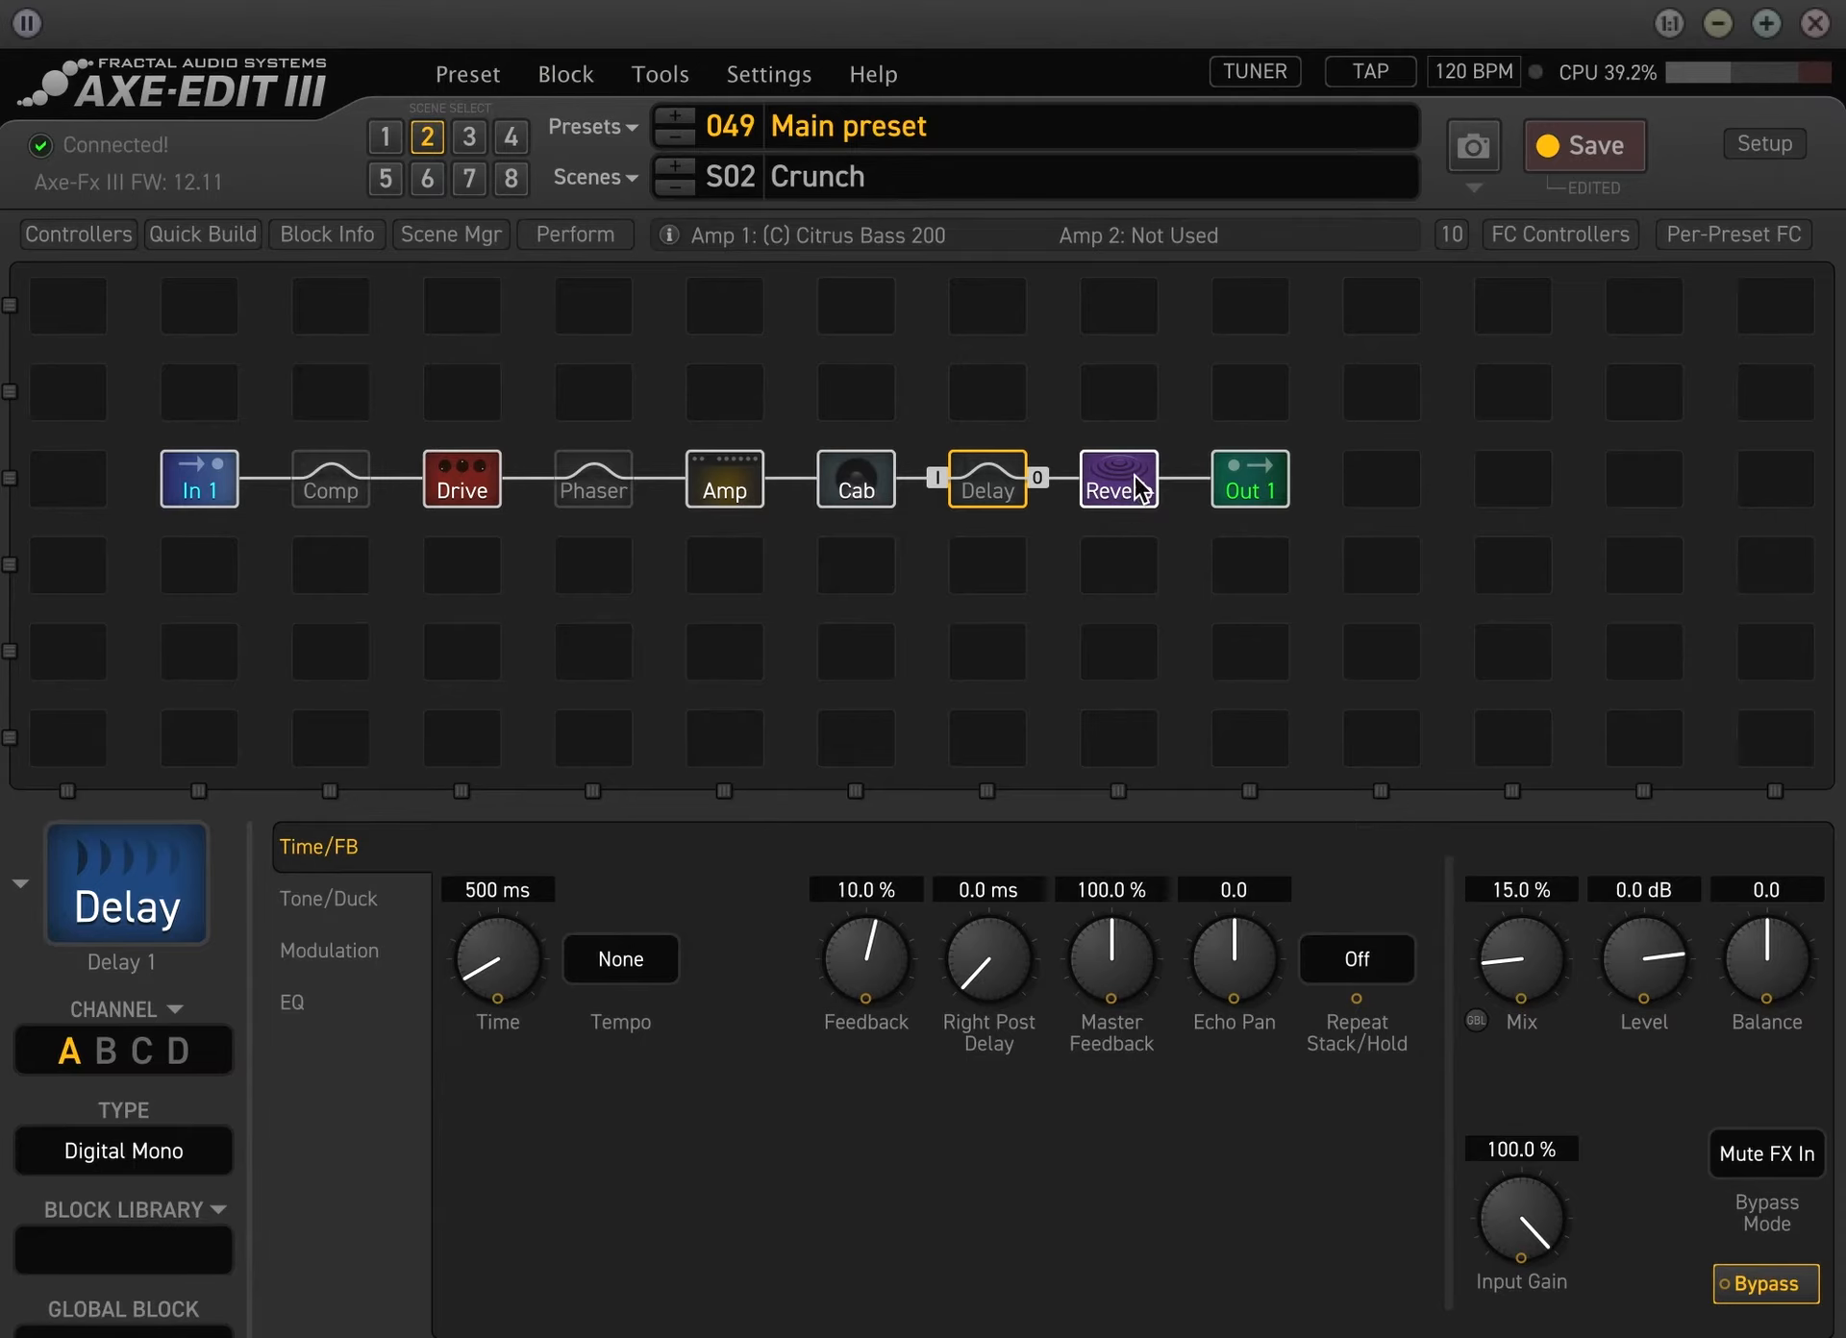
left_click(1591, 162)
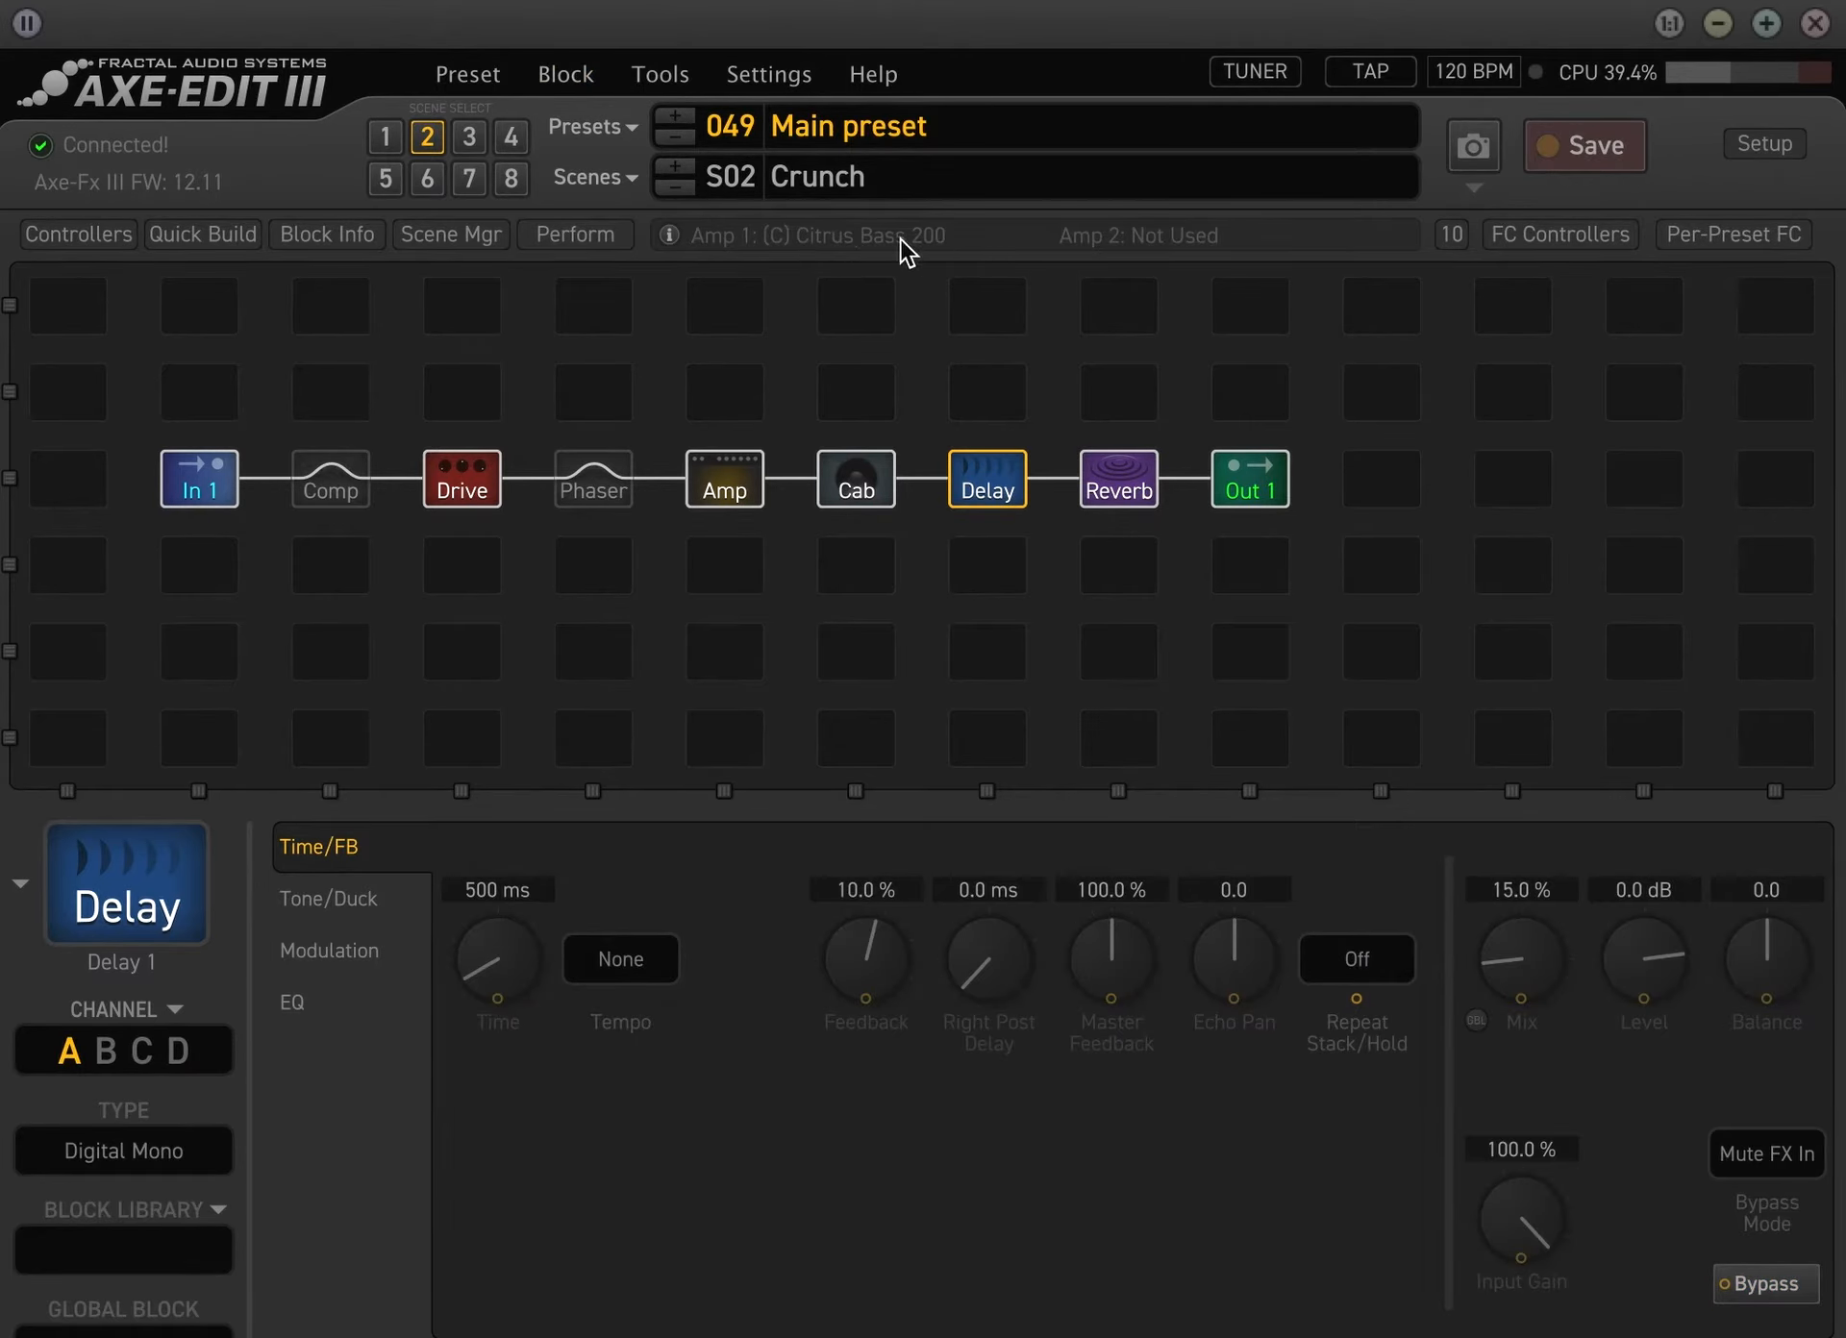
Set the Amp block's type to 5F8 Tweed on channel C in the Crunch scene
left_click(731, 495)
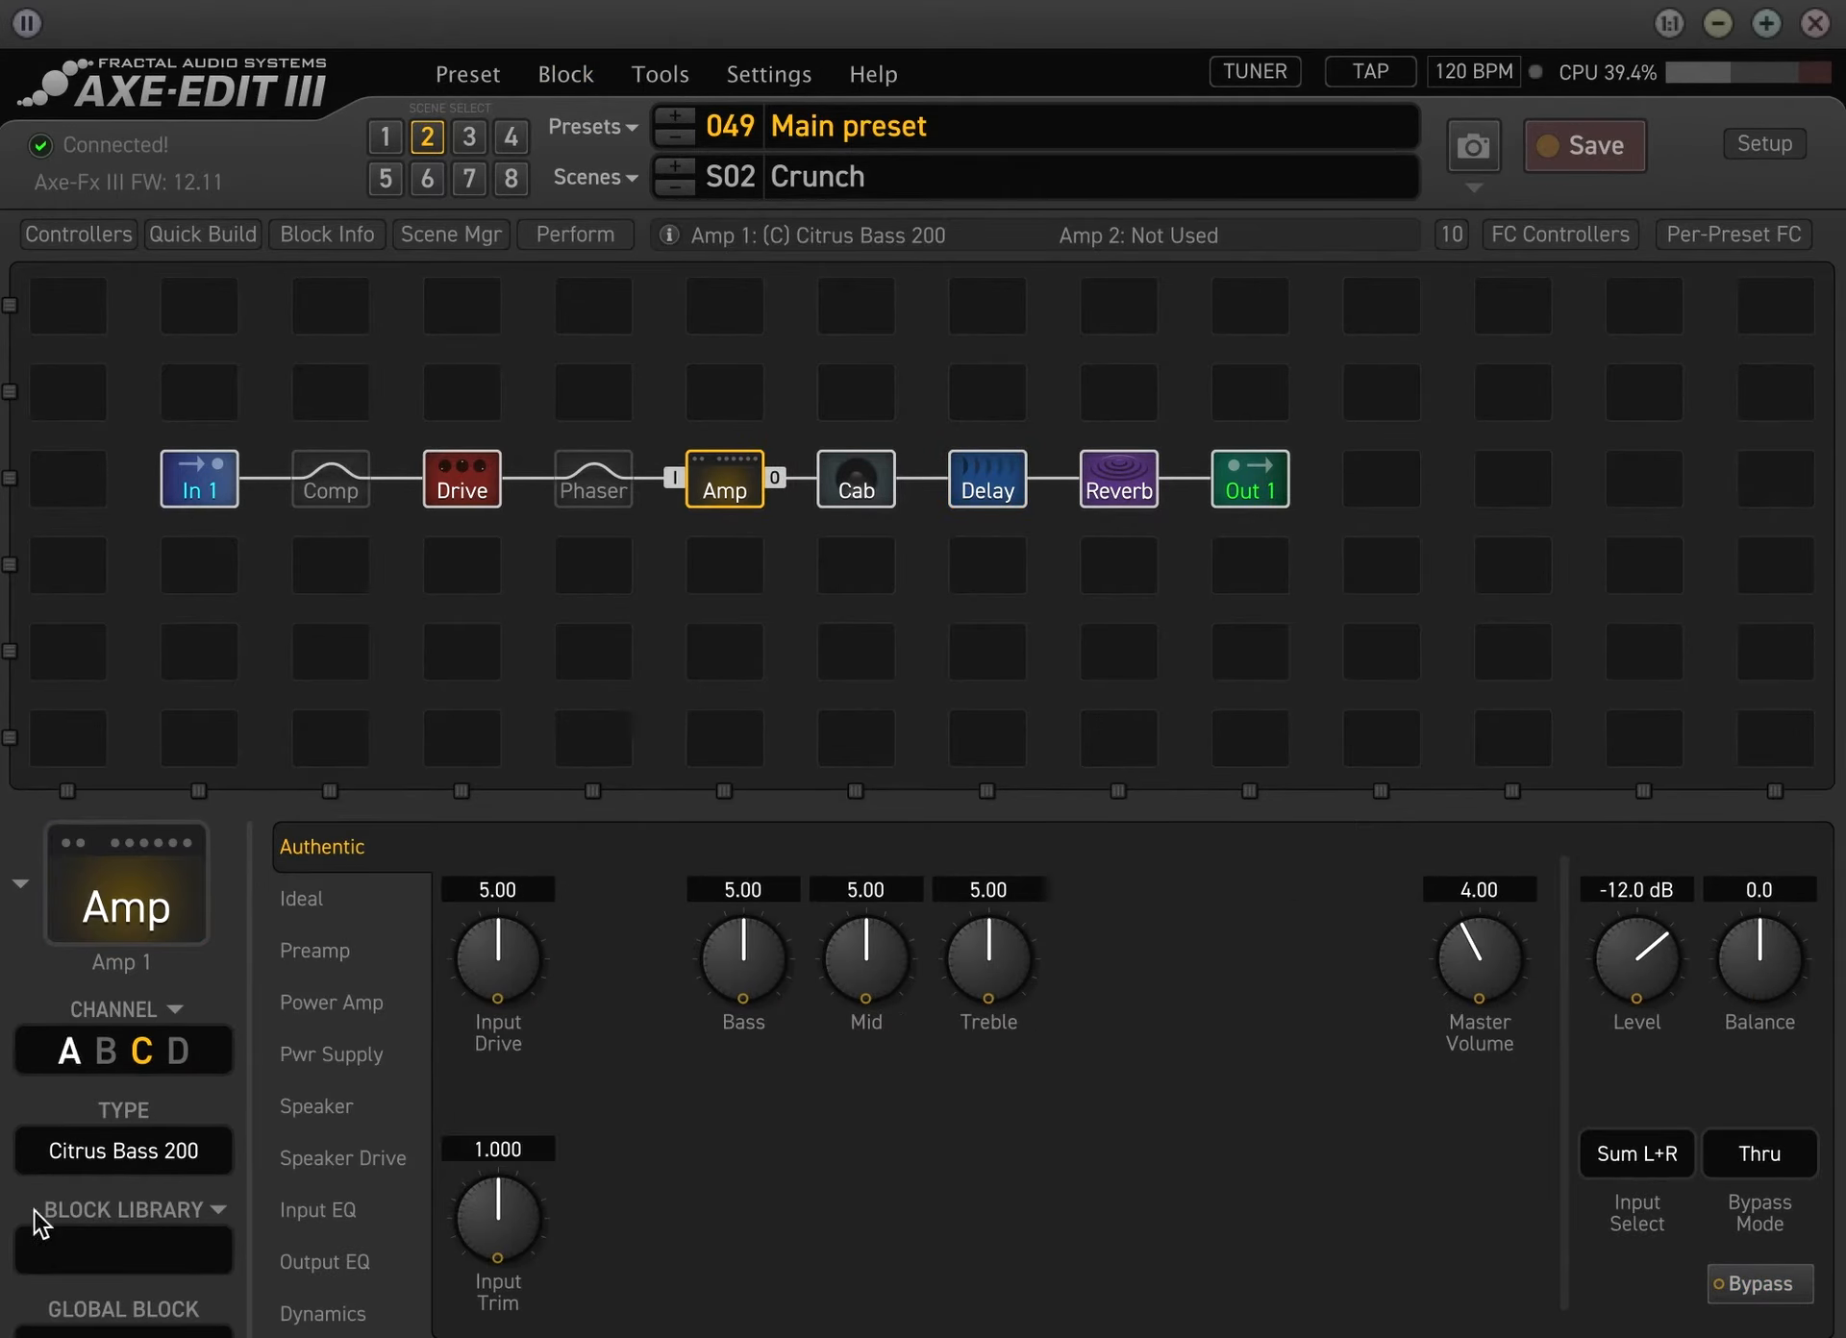
left_click(129, 1154)
left_click(225, 348)
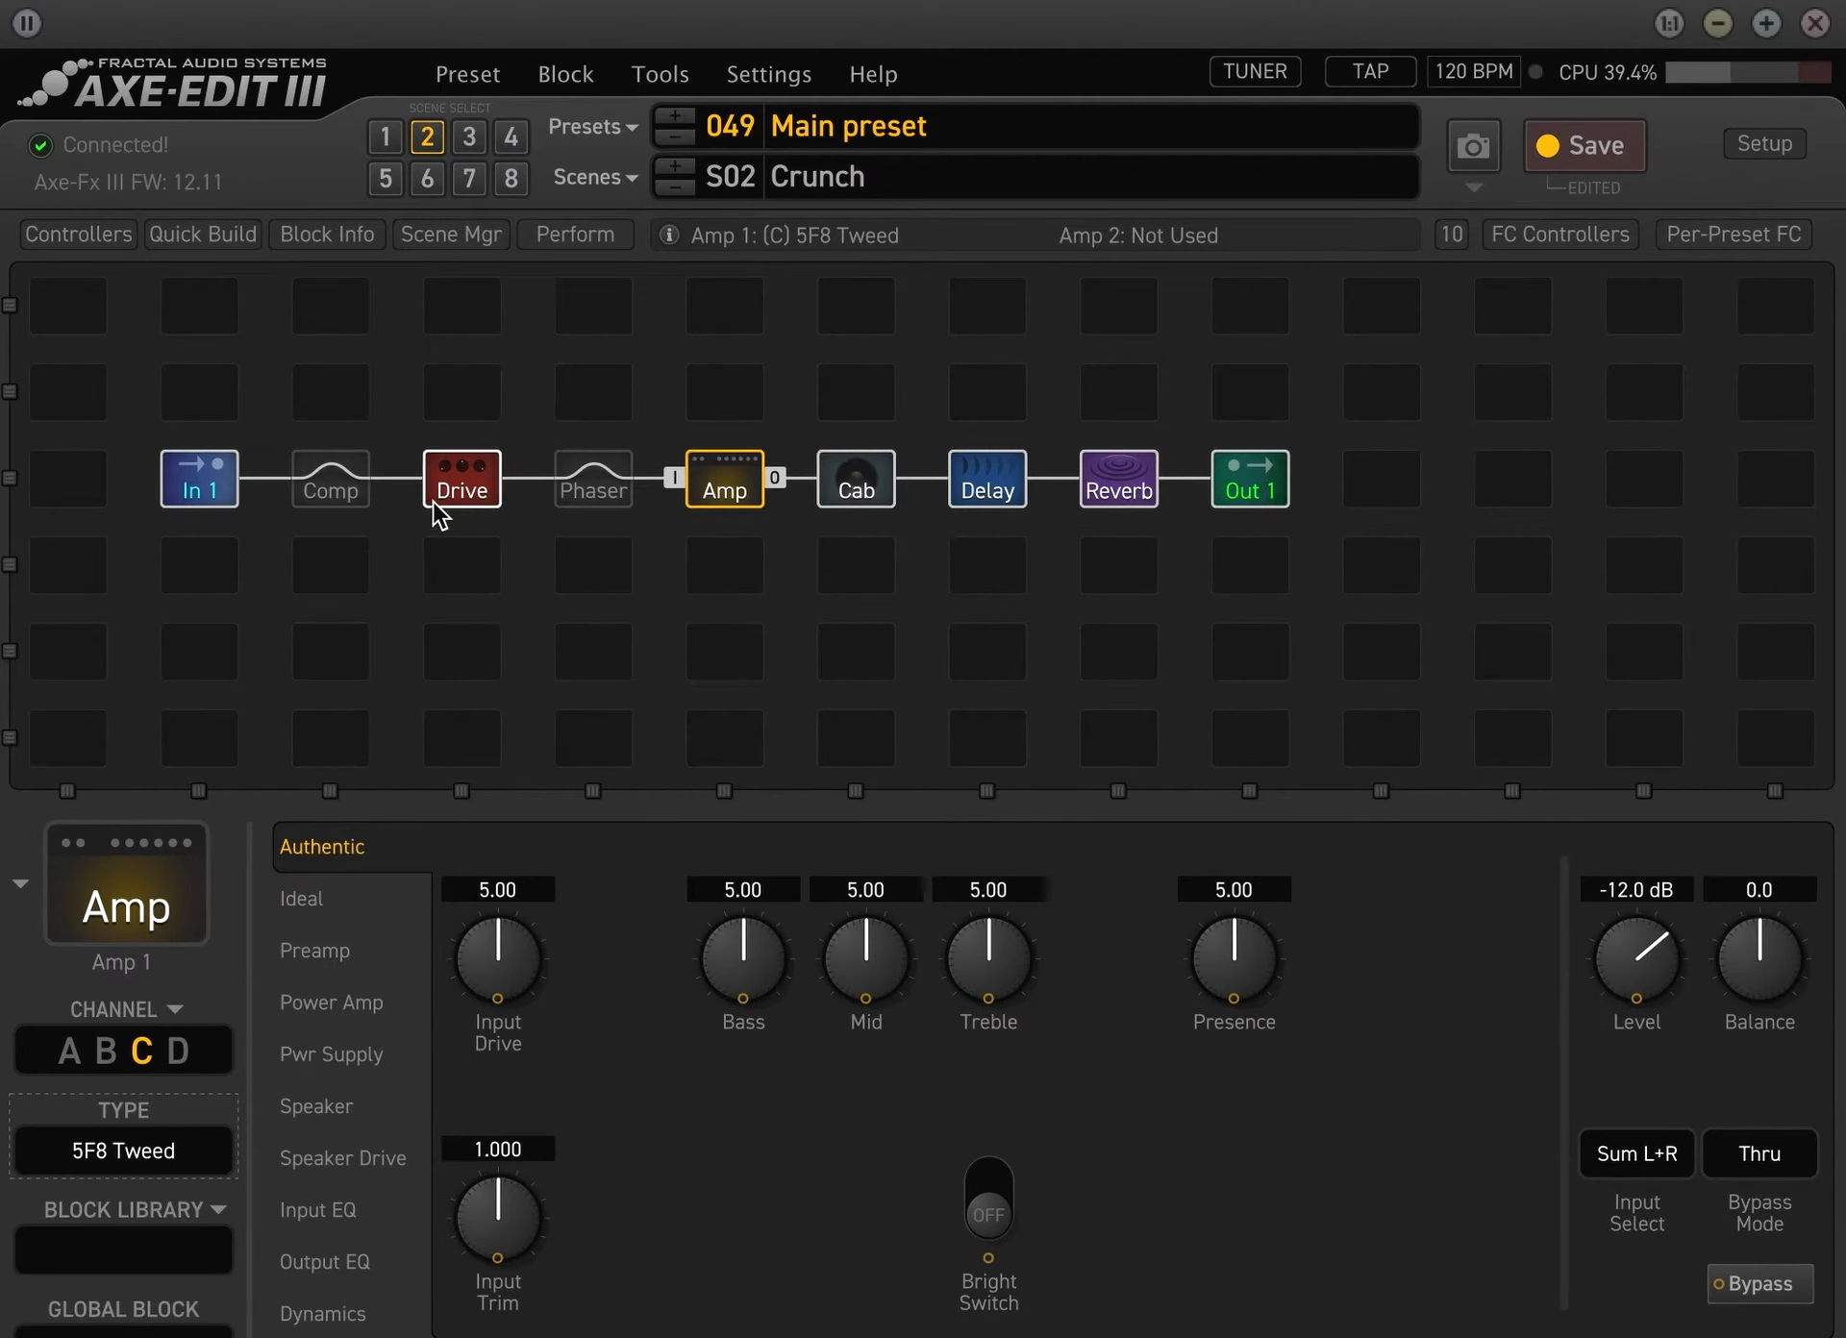
Raise the Input 1 gate's threshold to about -31.5 dB and its ratio to about 6.86, and save the preset
left_click(202, 481)
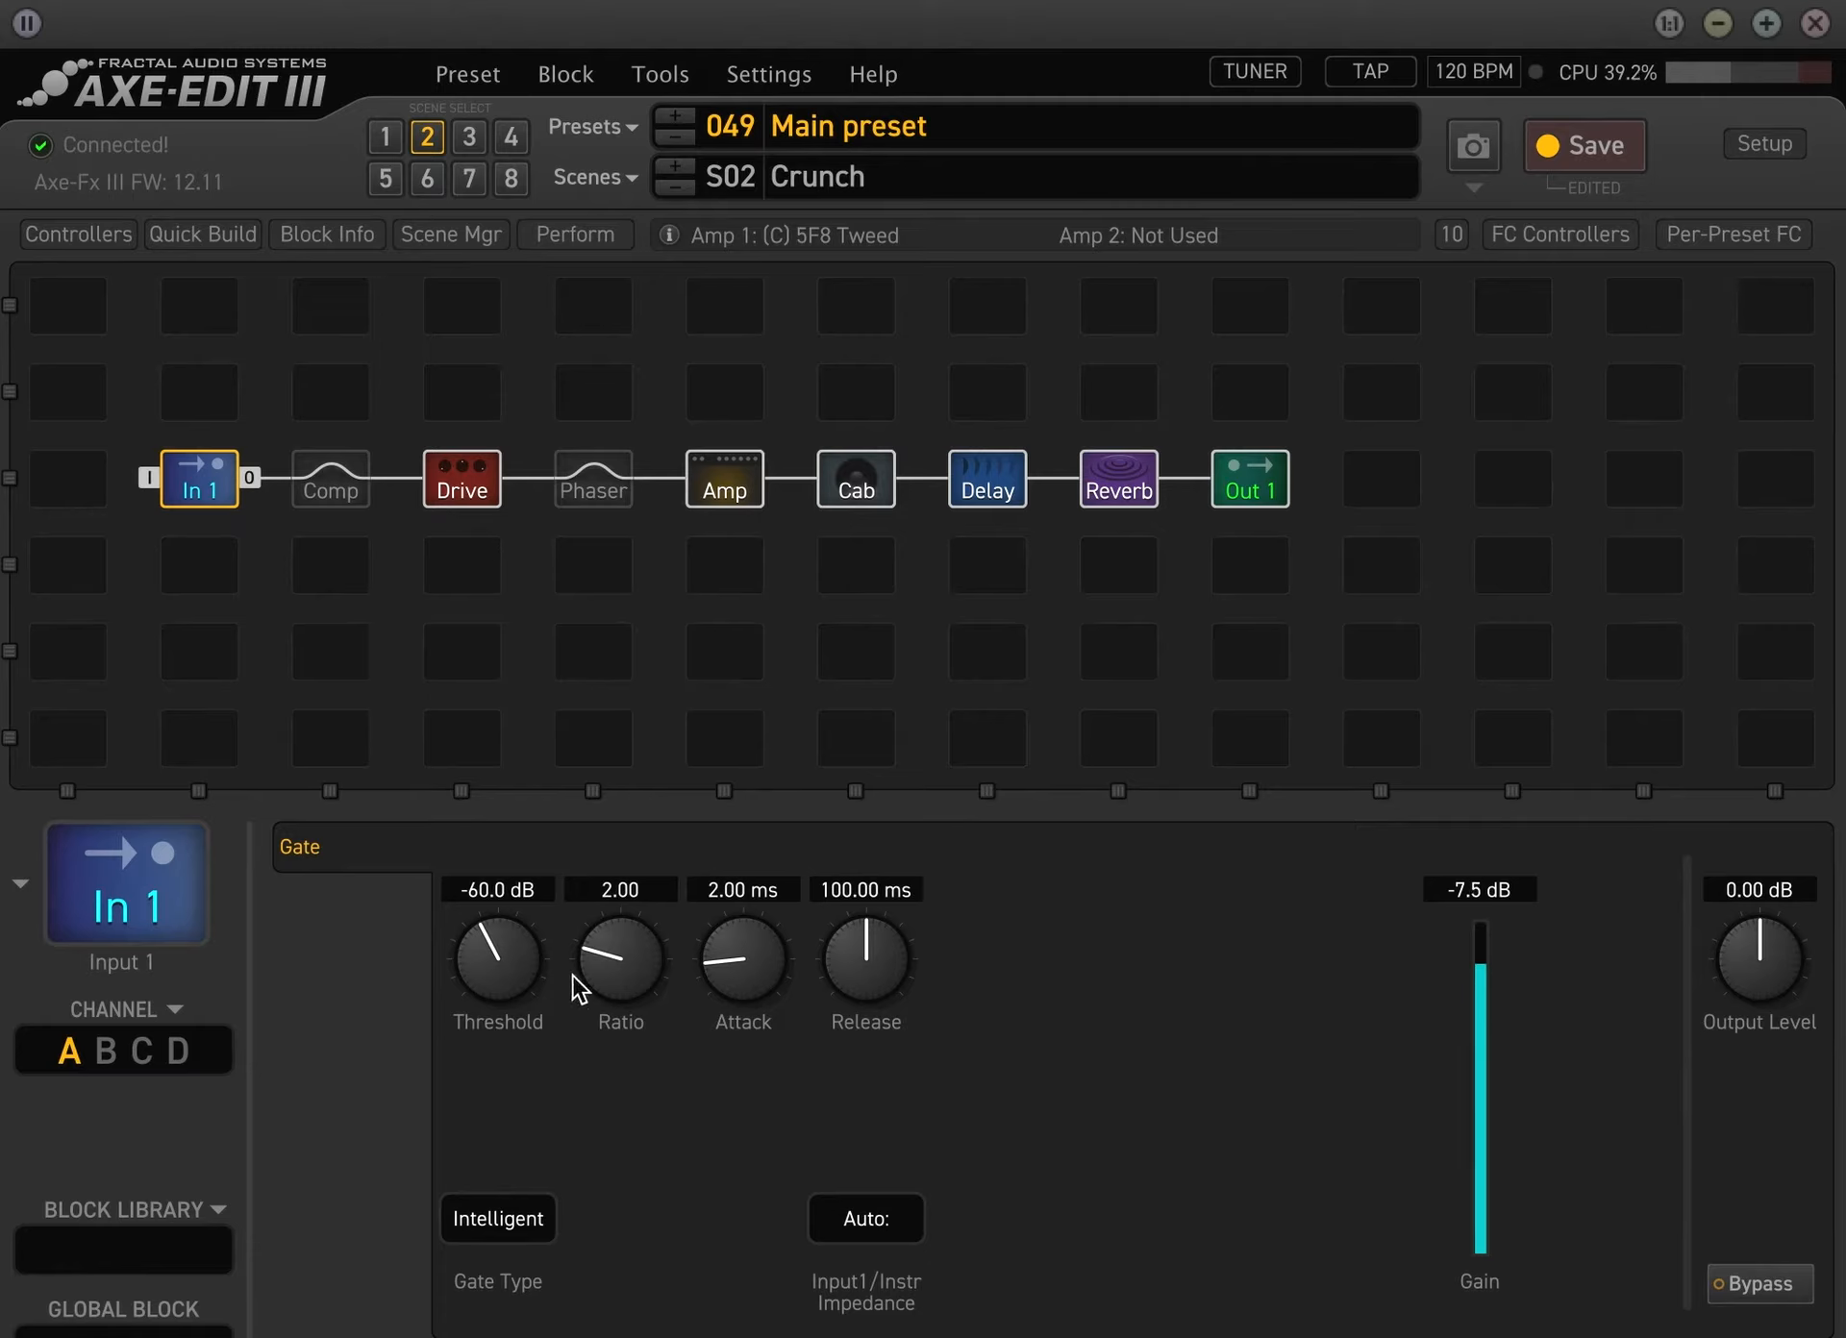
left_click_drag(499, 923, 496, 727)
left_click_drag(650, 961, 666, 667)
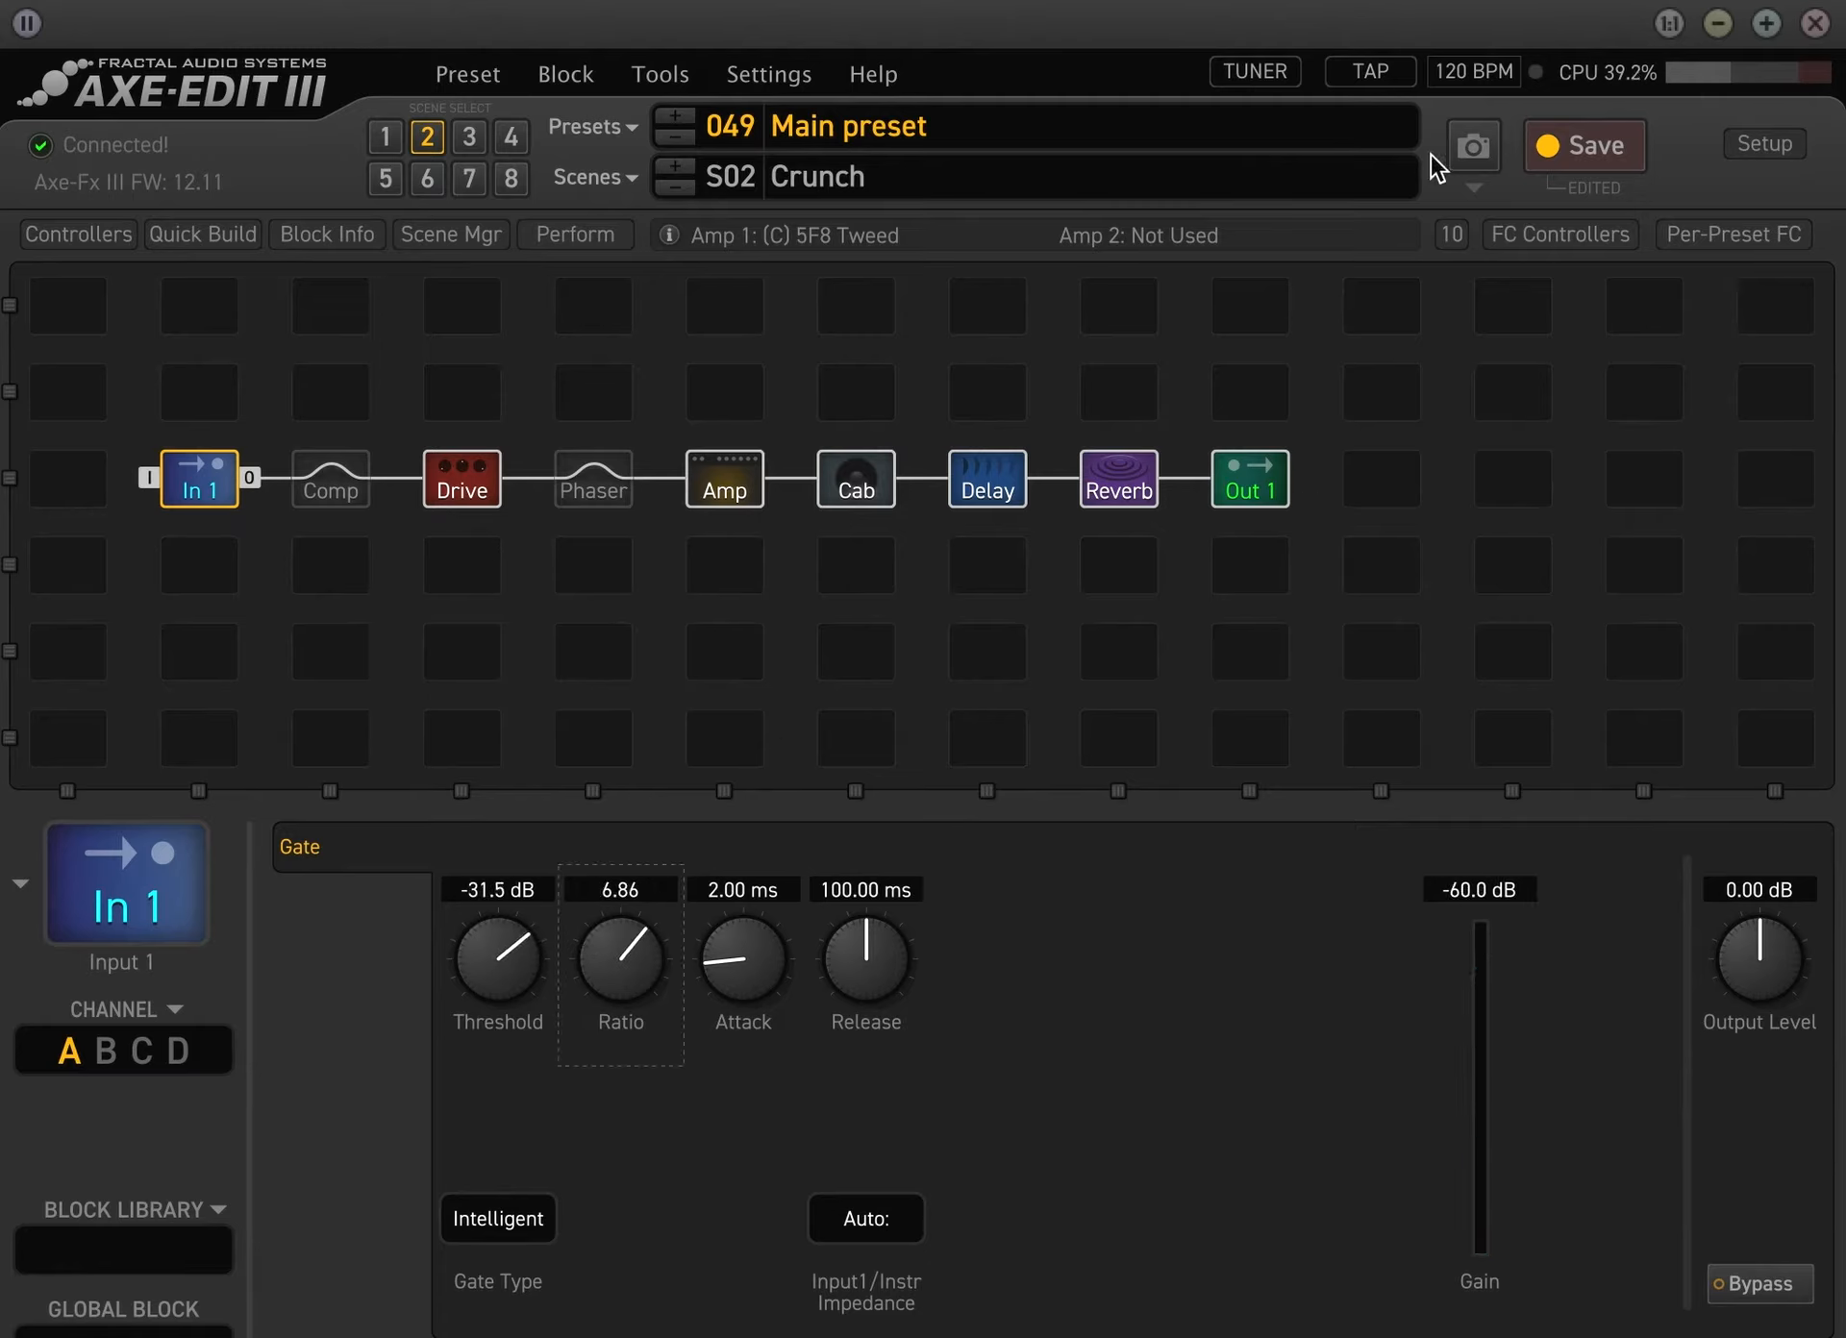
left_click(1558, 142)
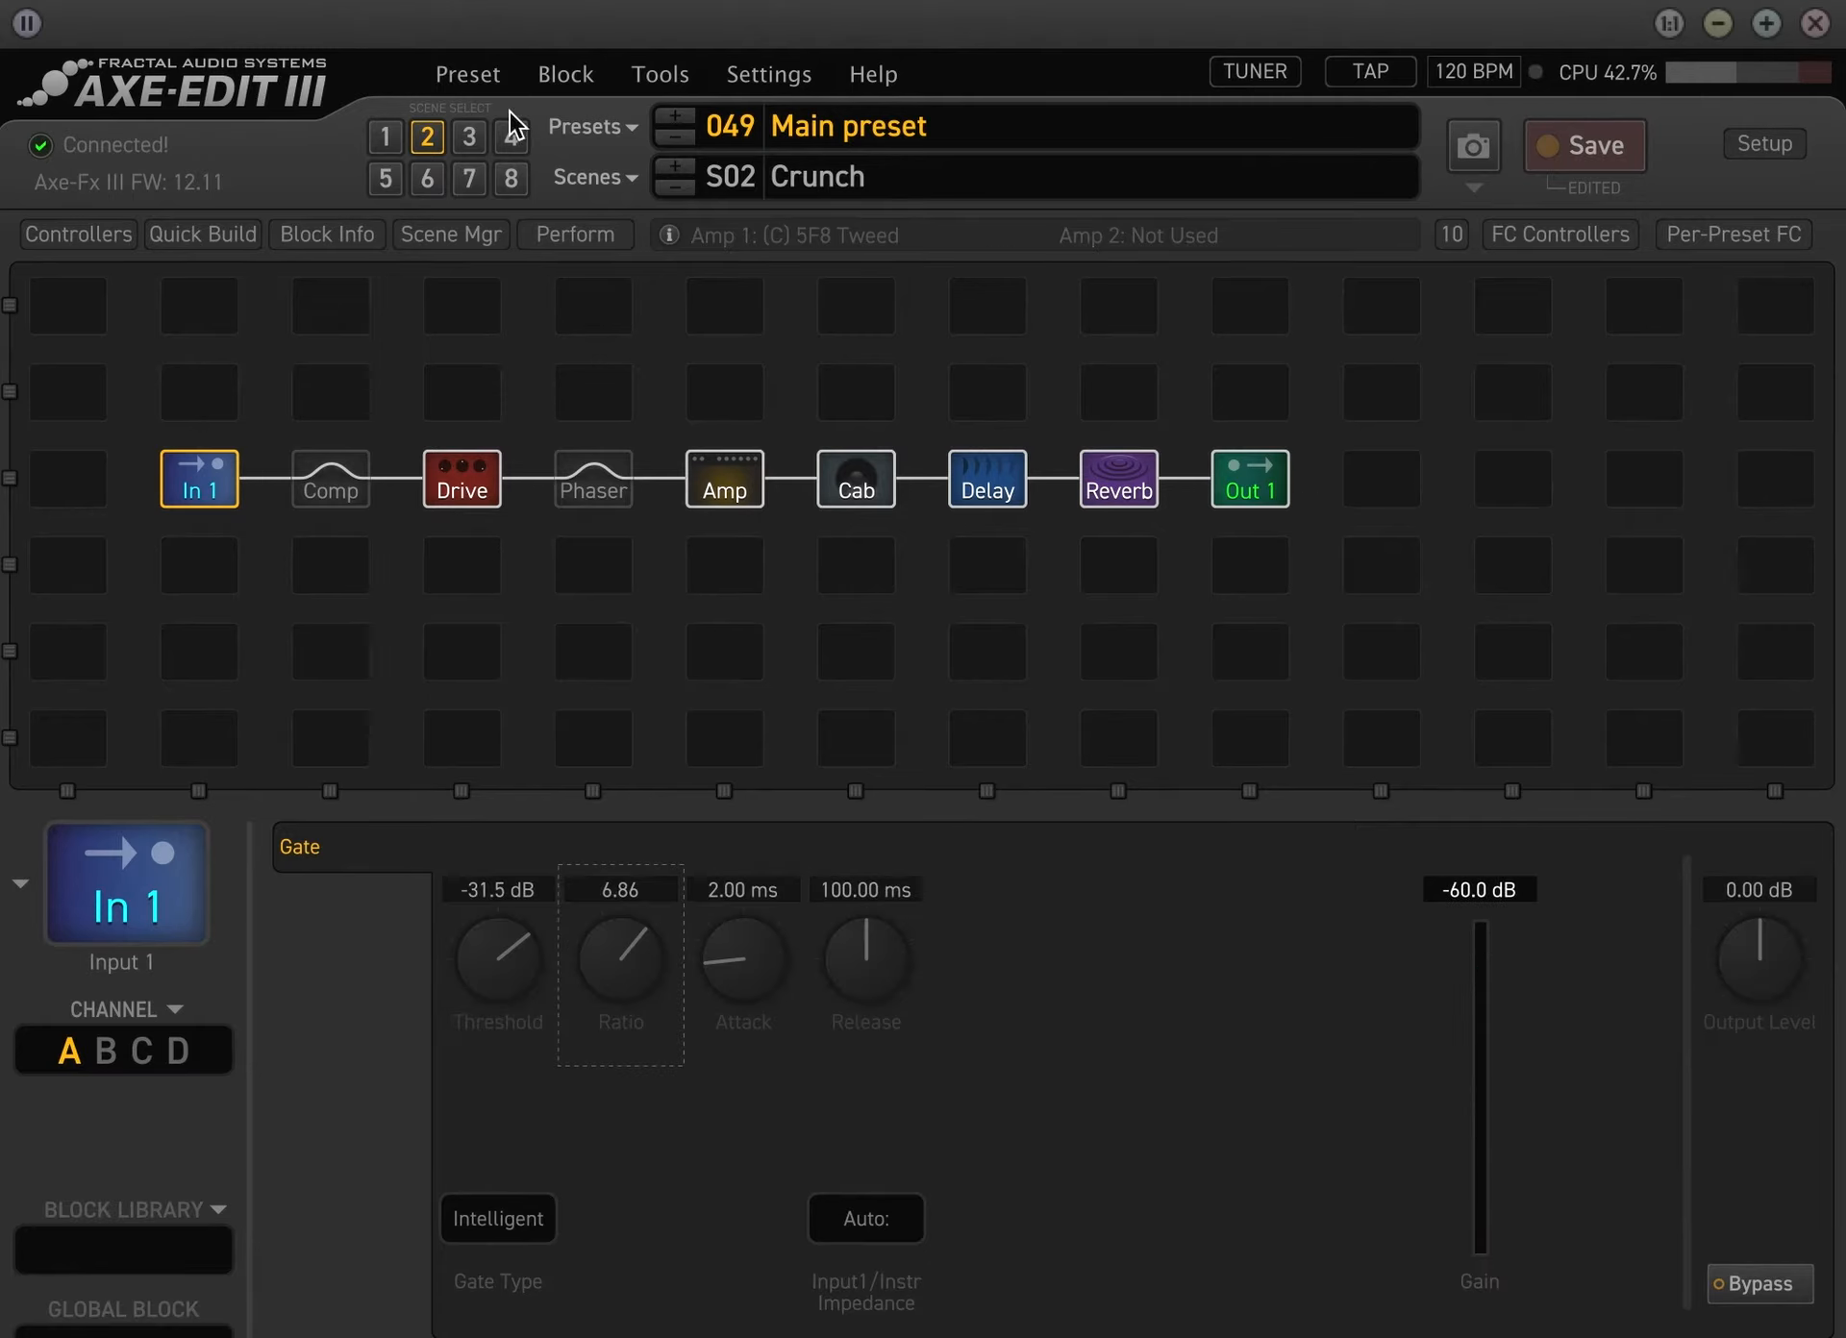
Recall the Clean scene, return to the foot controller layout, and save the preset
left_click(384, 139)
left_click(1539, 235)
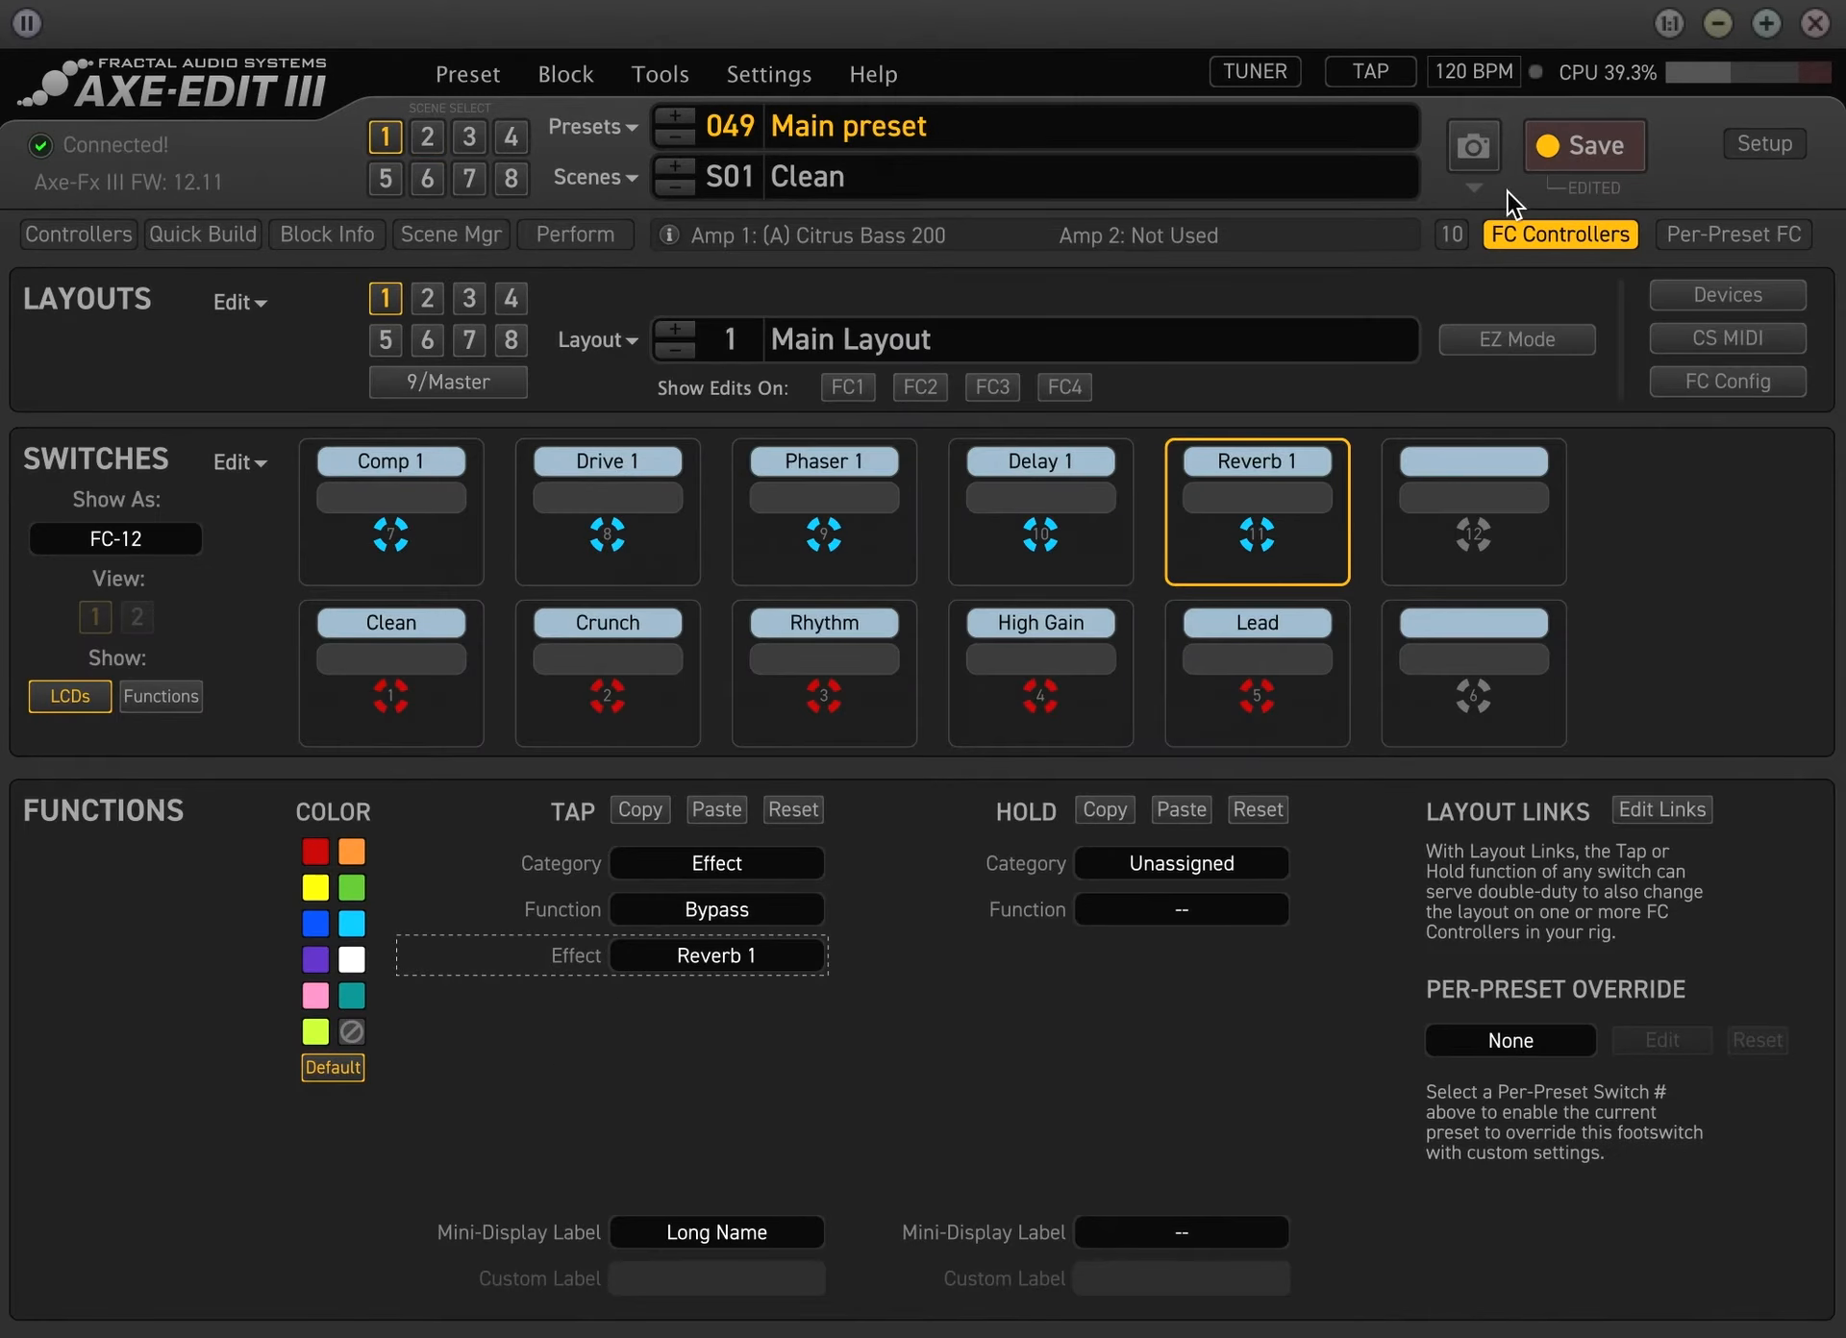
left_click(1576, 233)
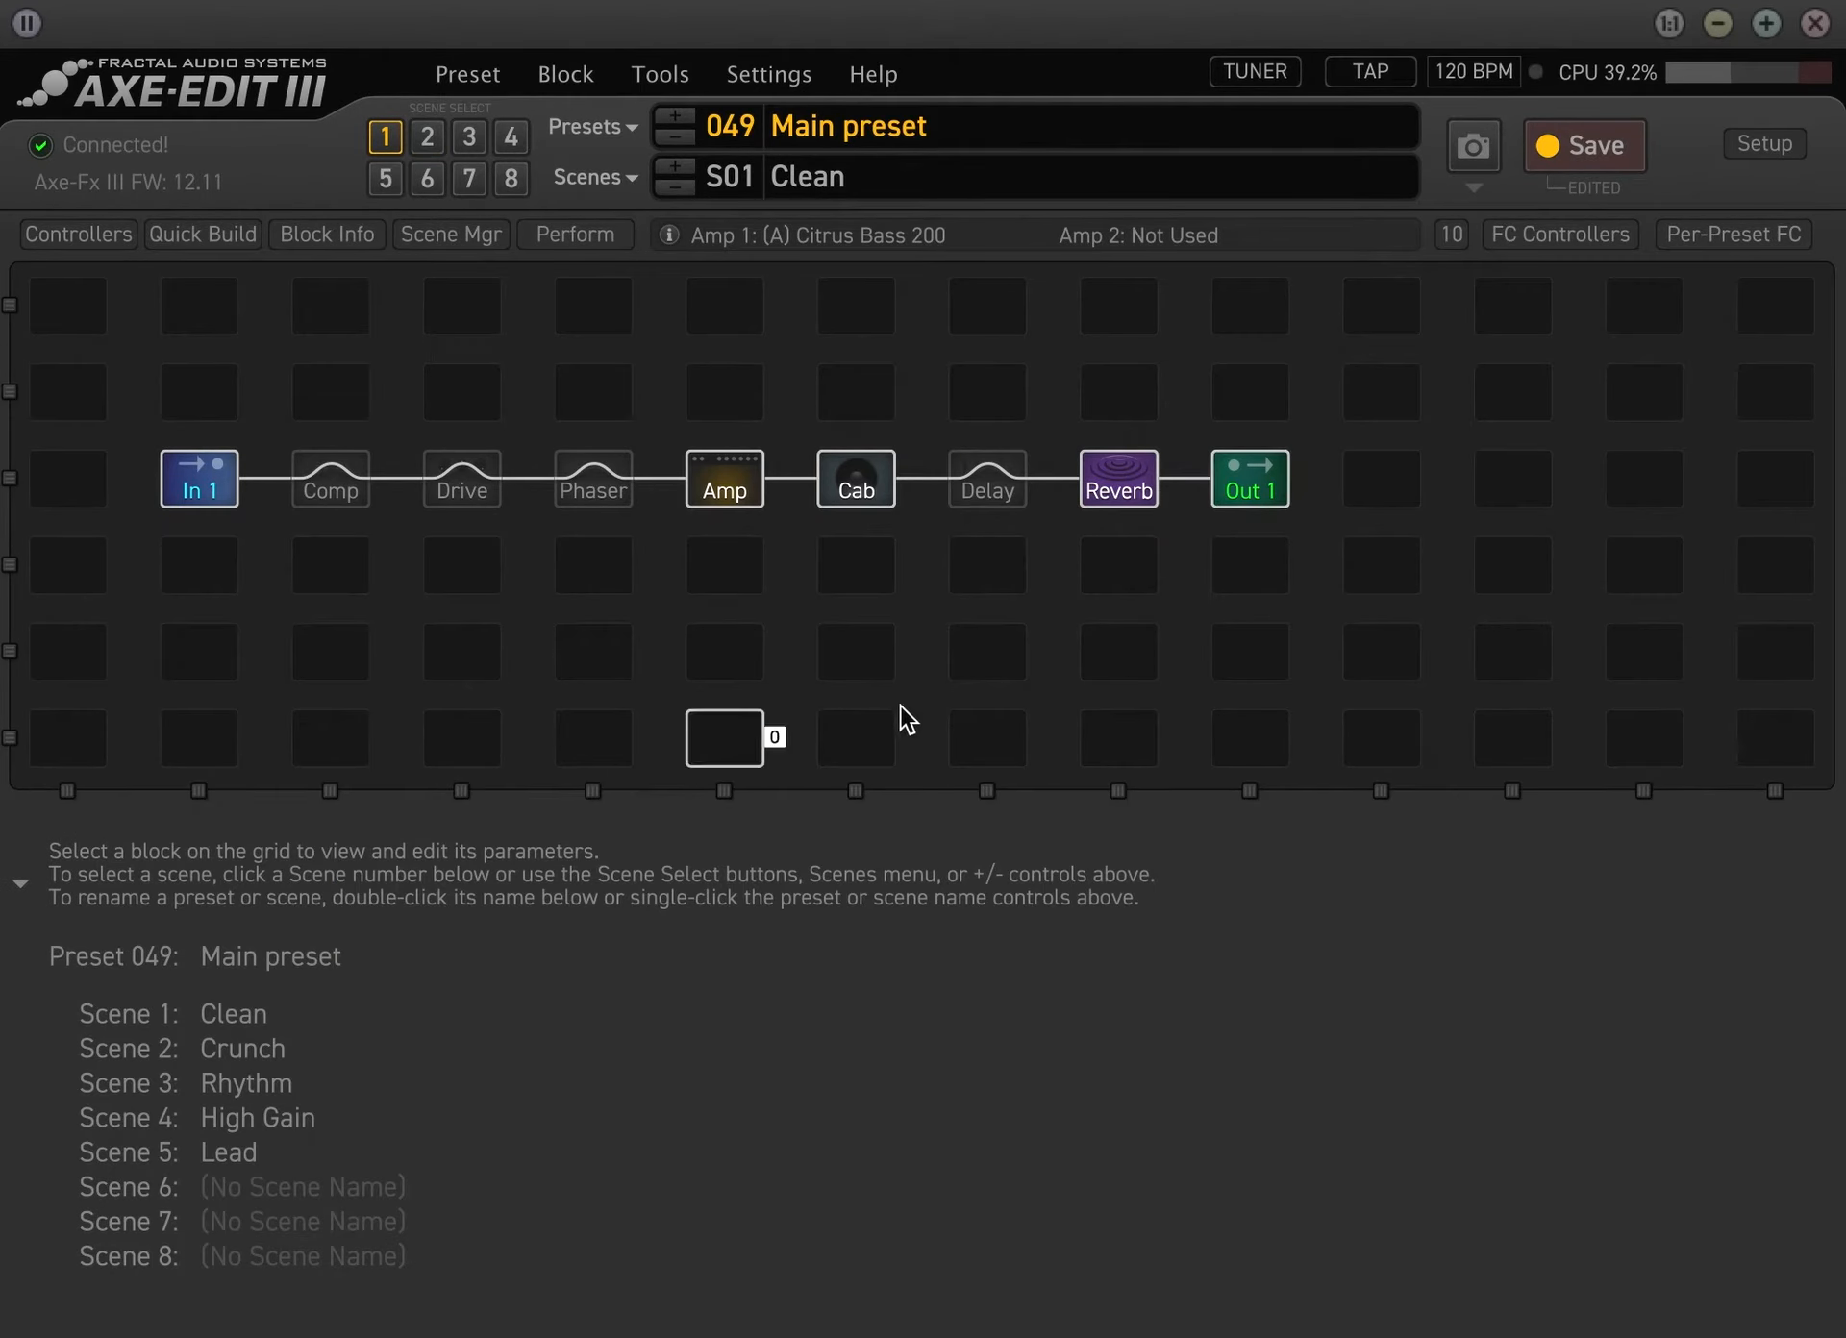
left_click(1616, 235)
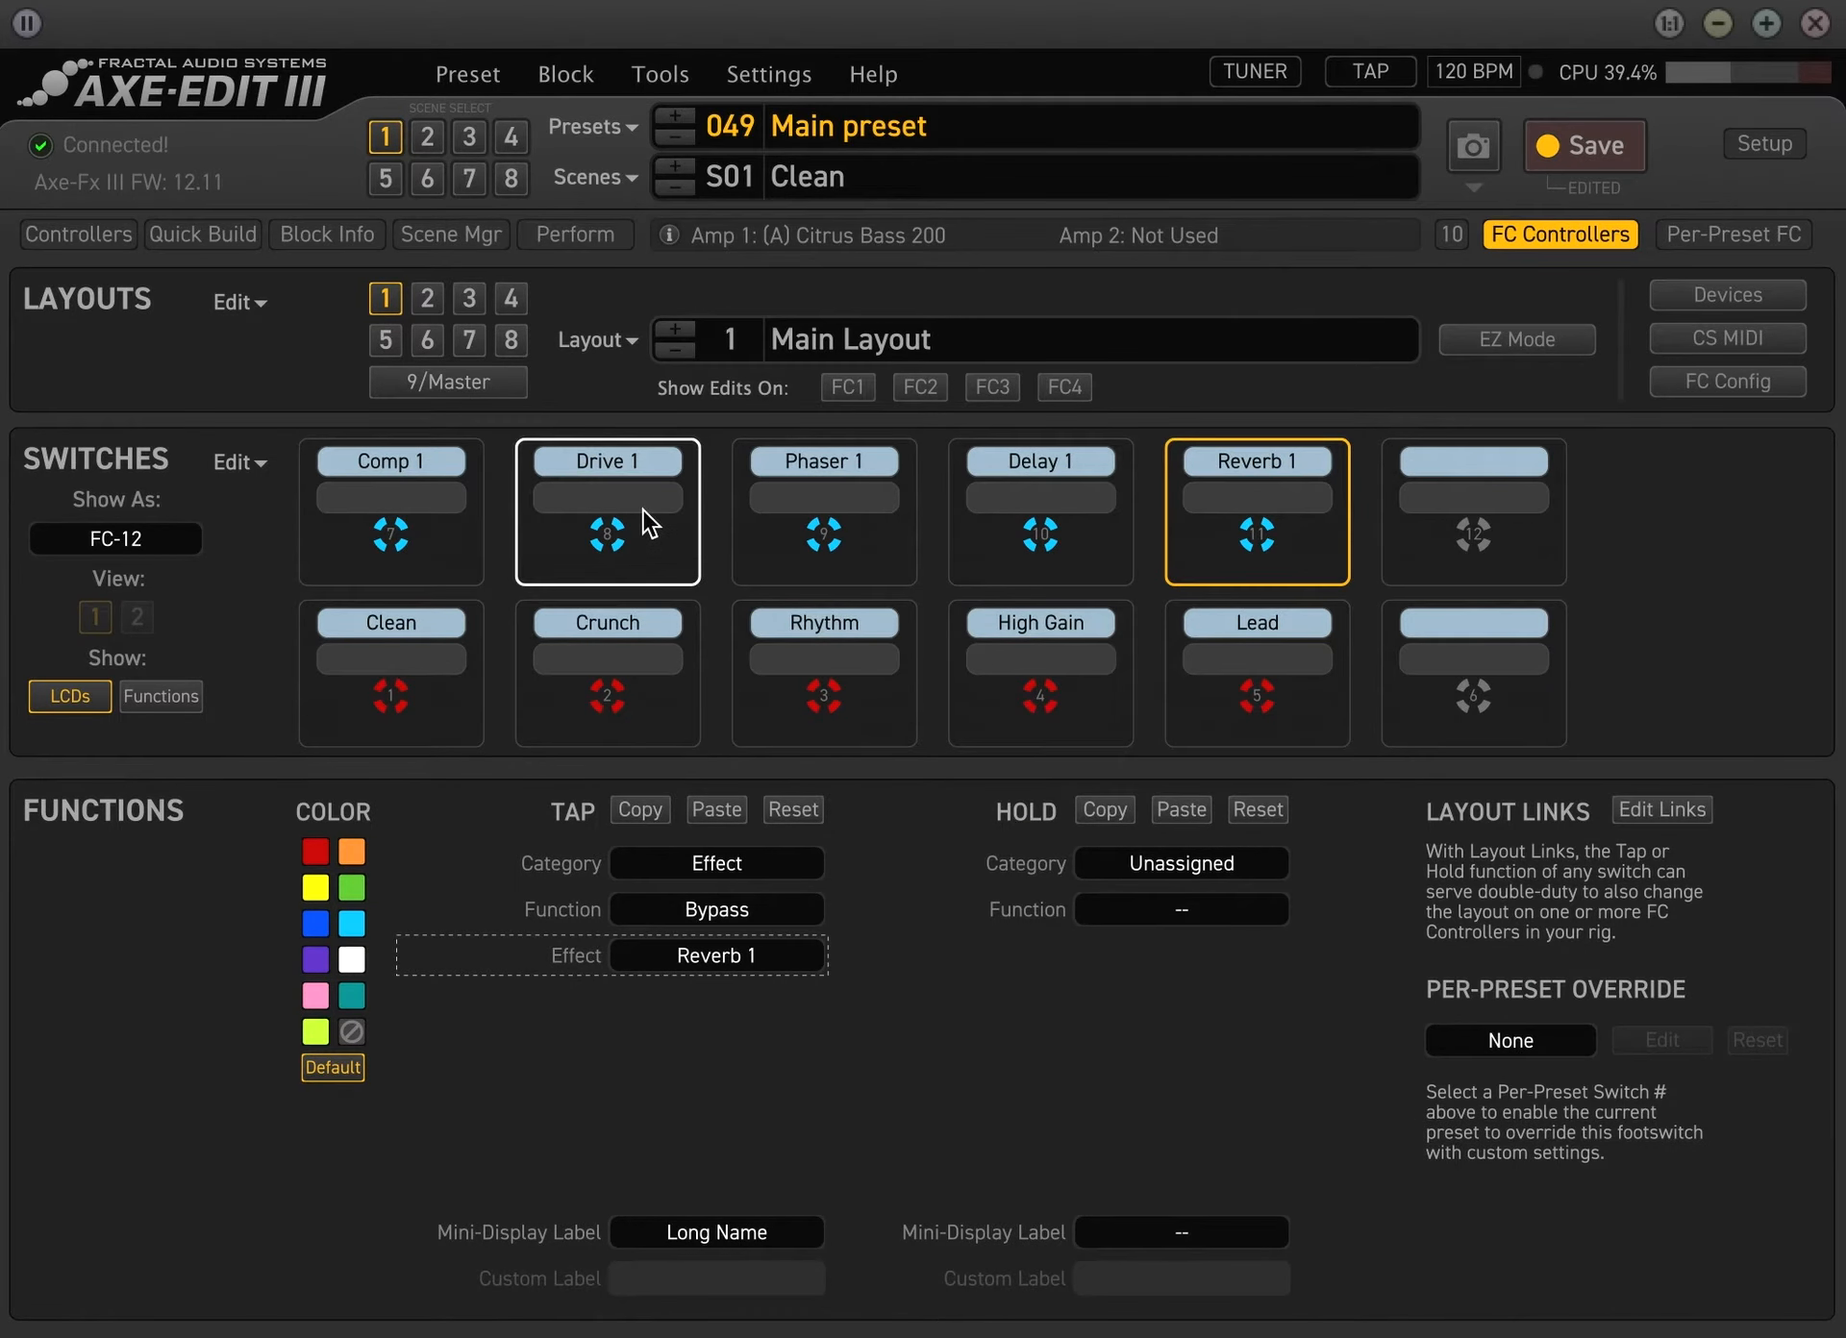
left_click(1579, 146)
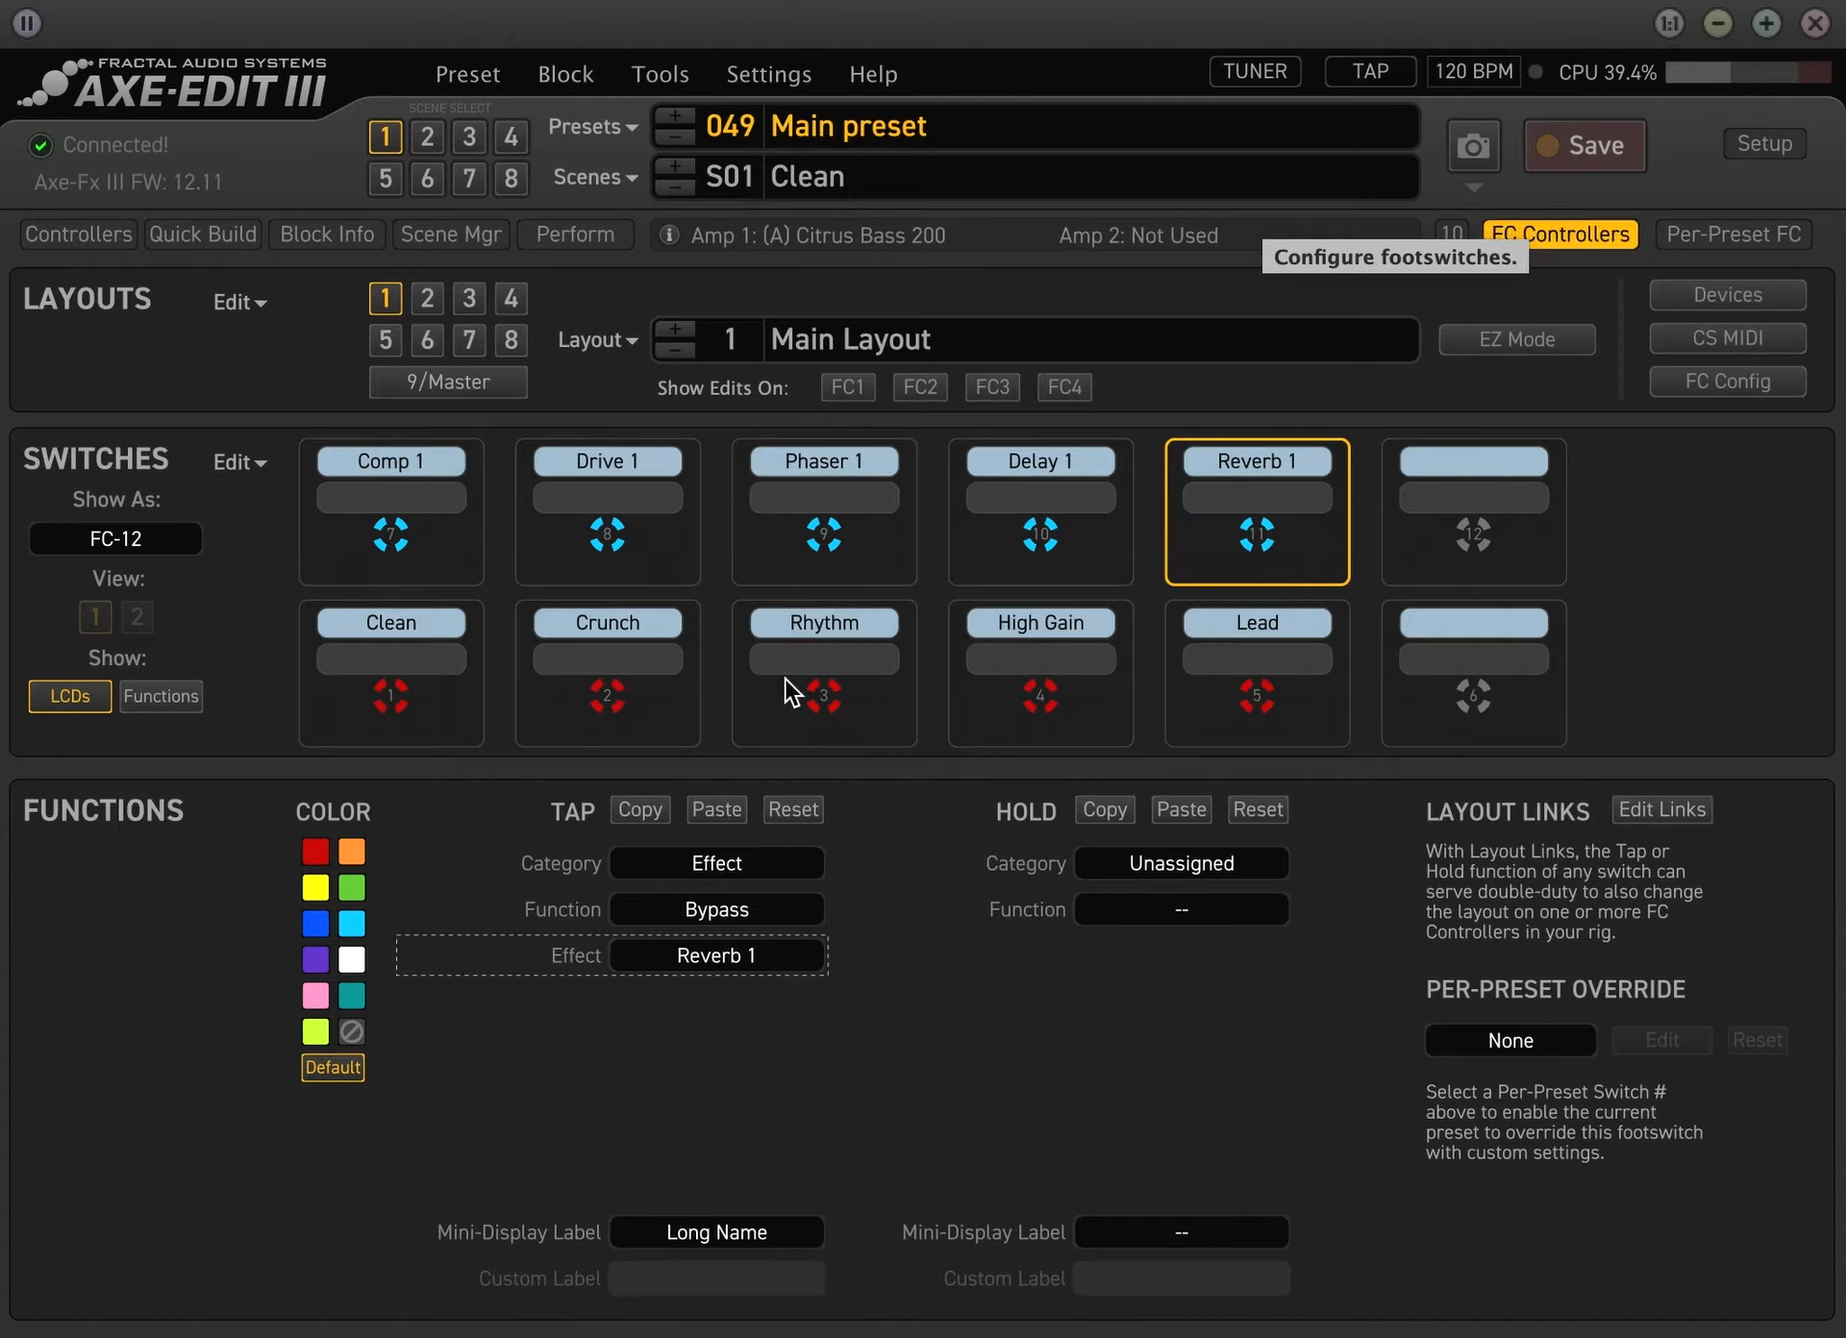
Set the tap of switch 6 to category Utility, function Tap Tempo
left_click(1514, 689)
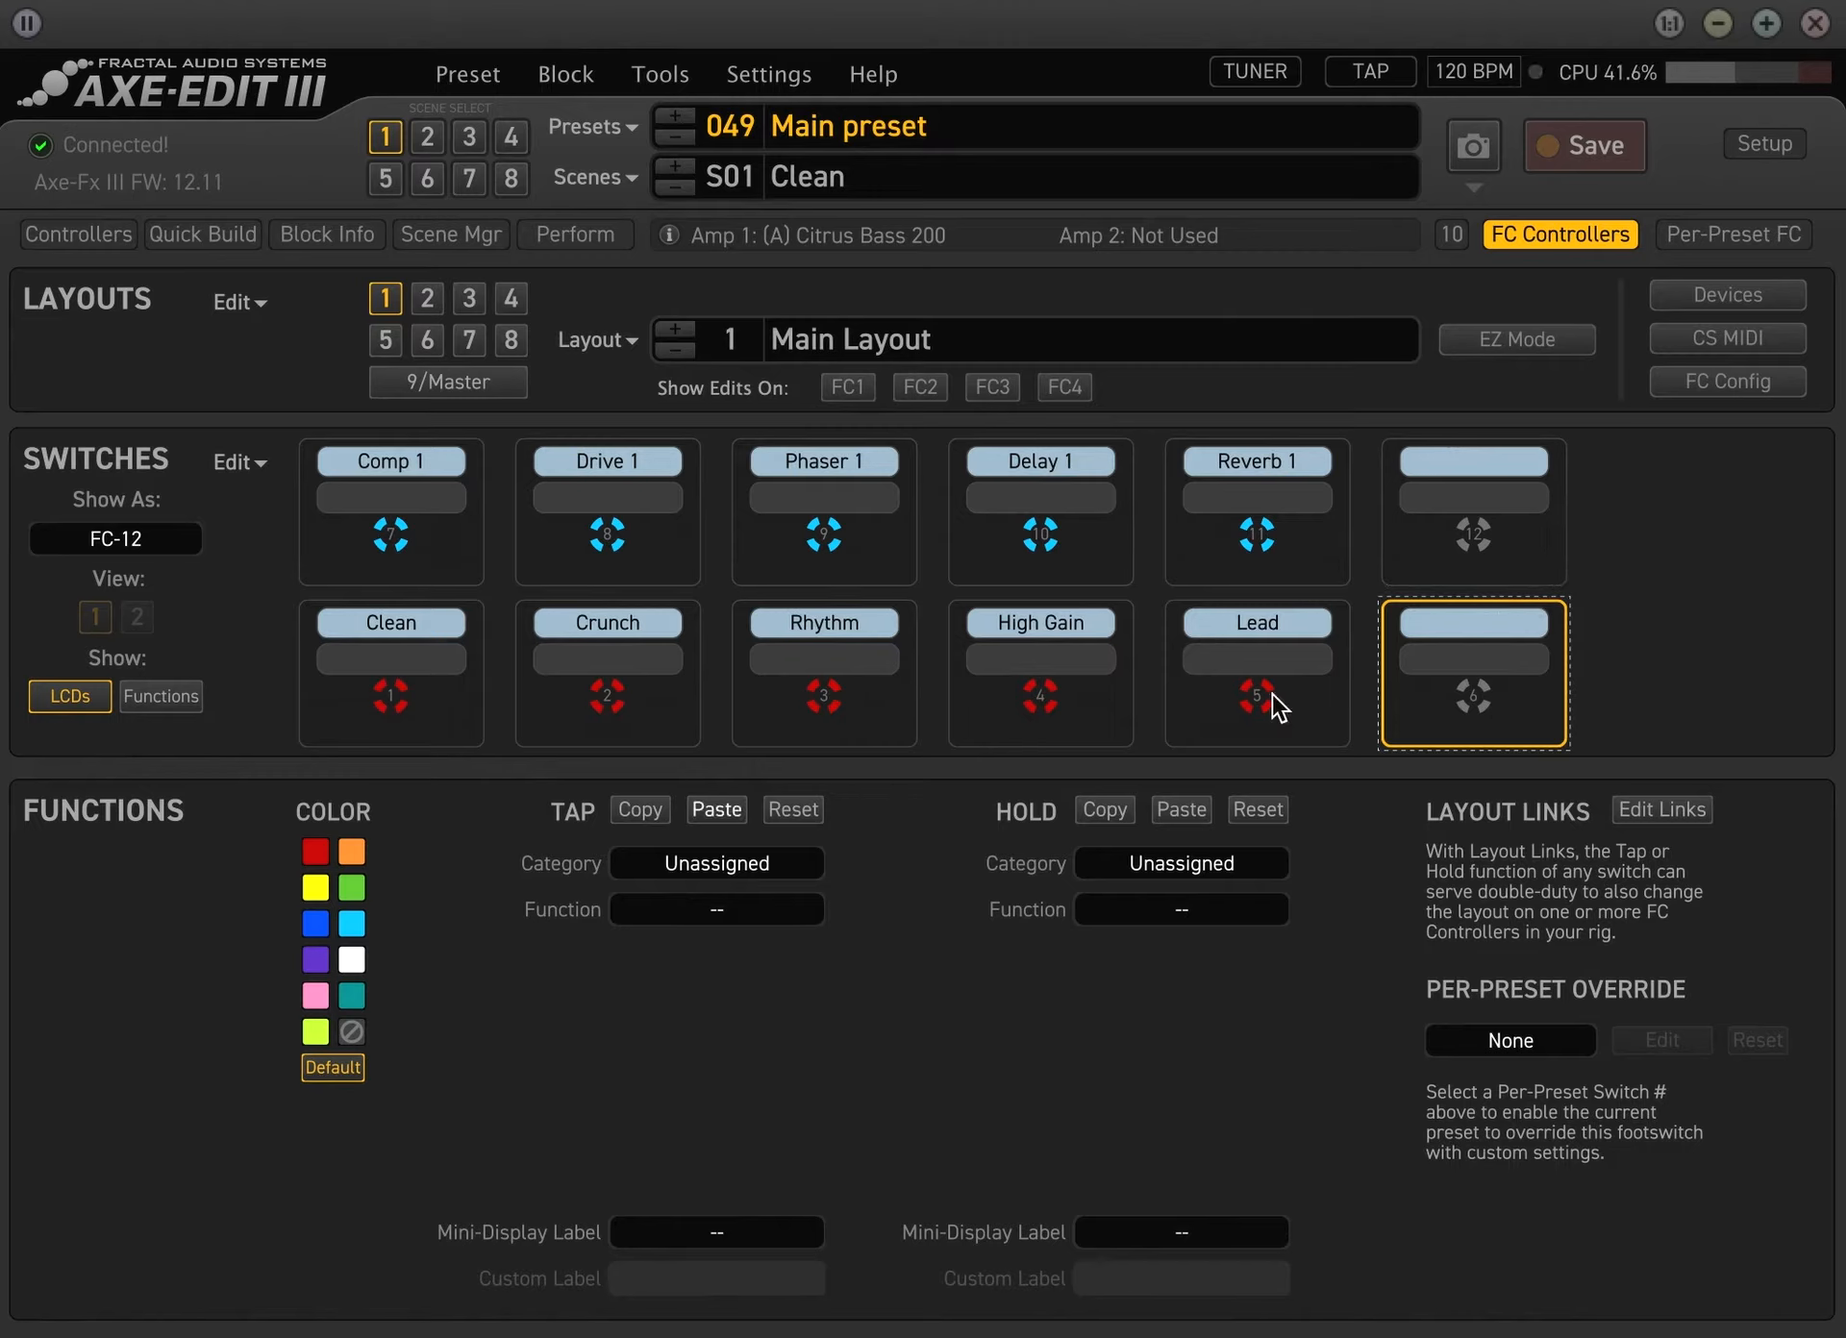
left_click(718, 873)
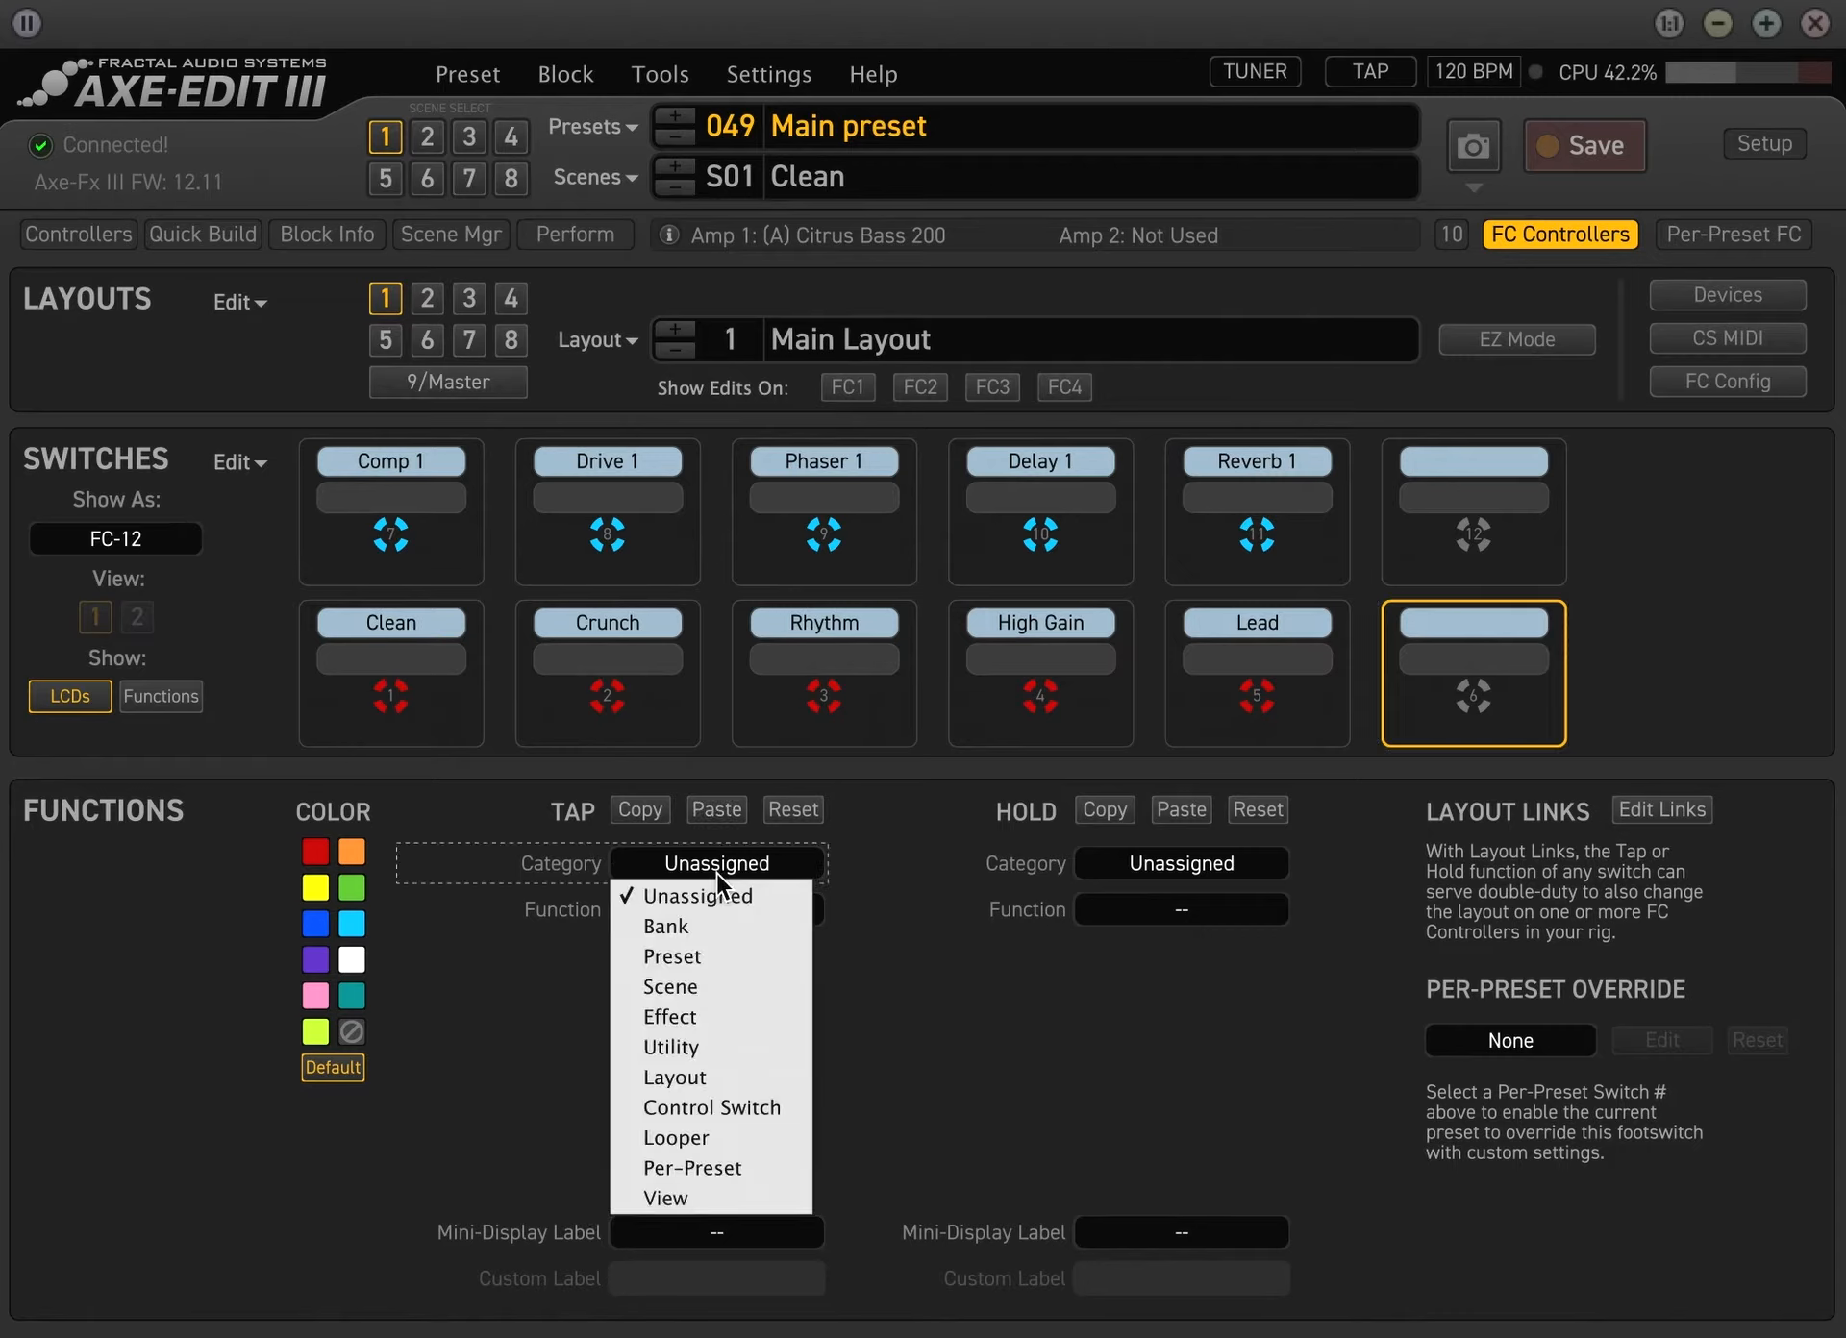
left_click(1000, 971)
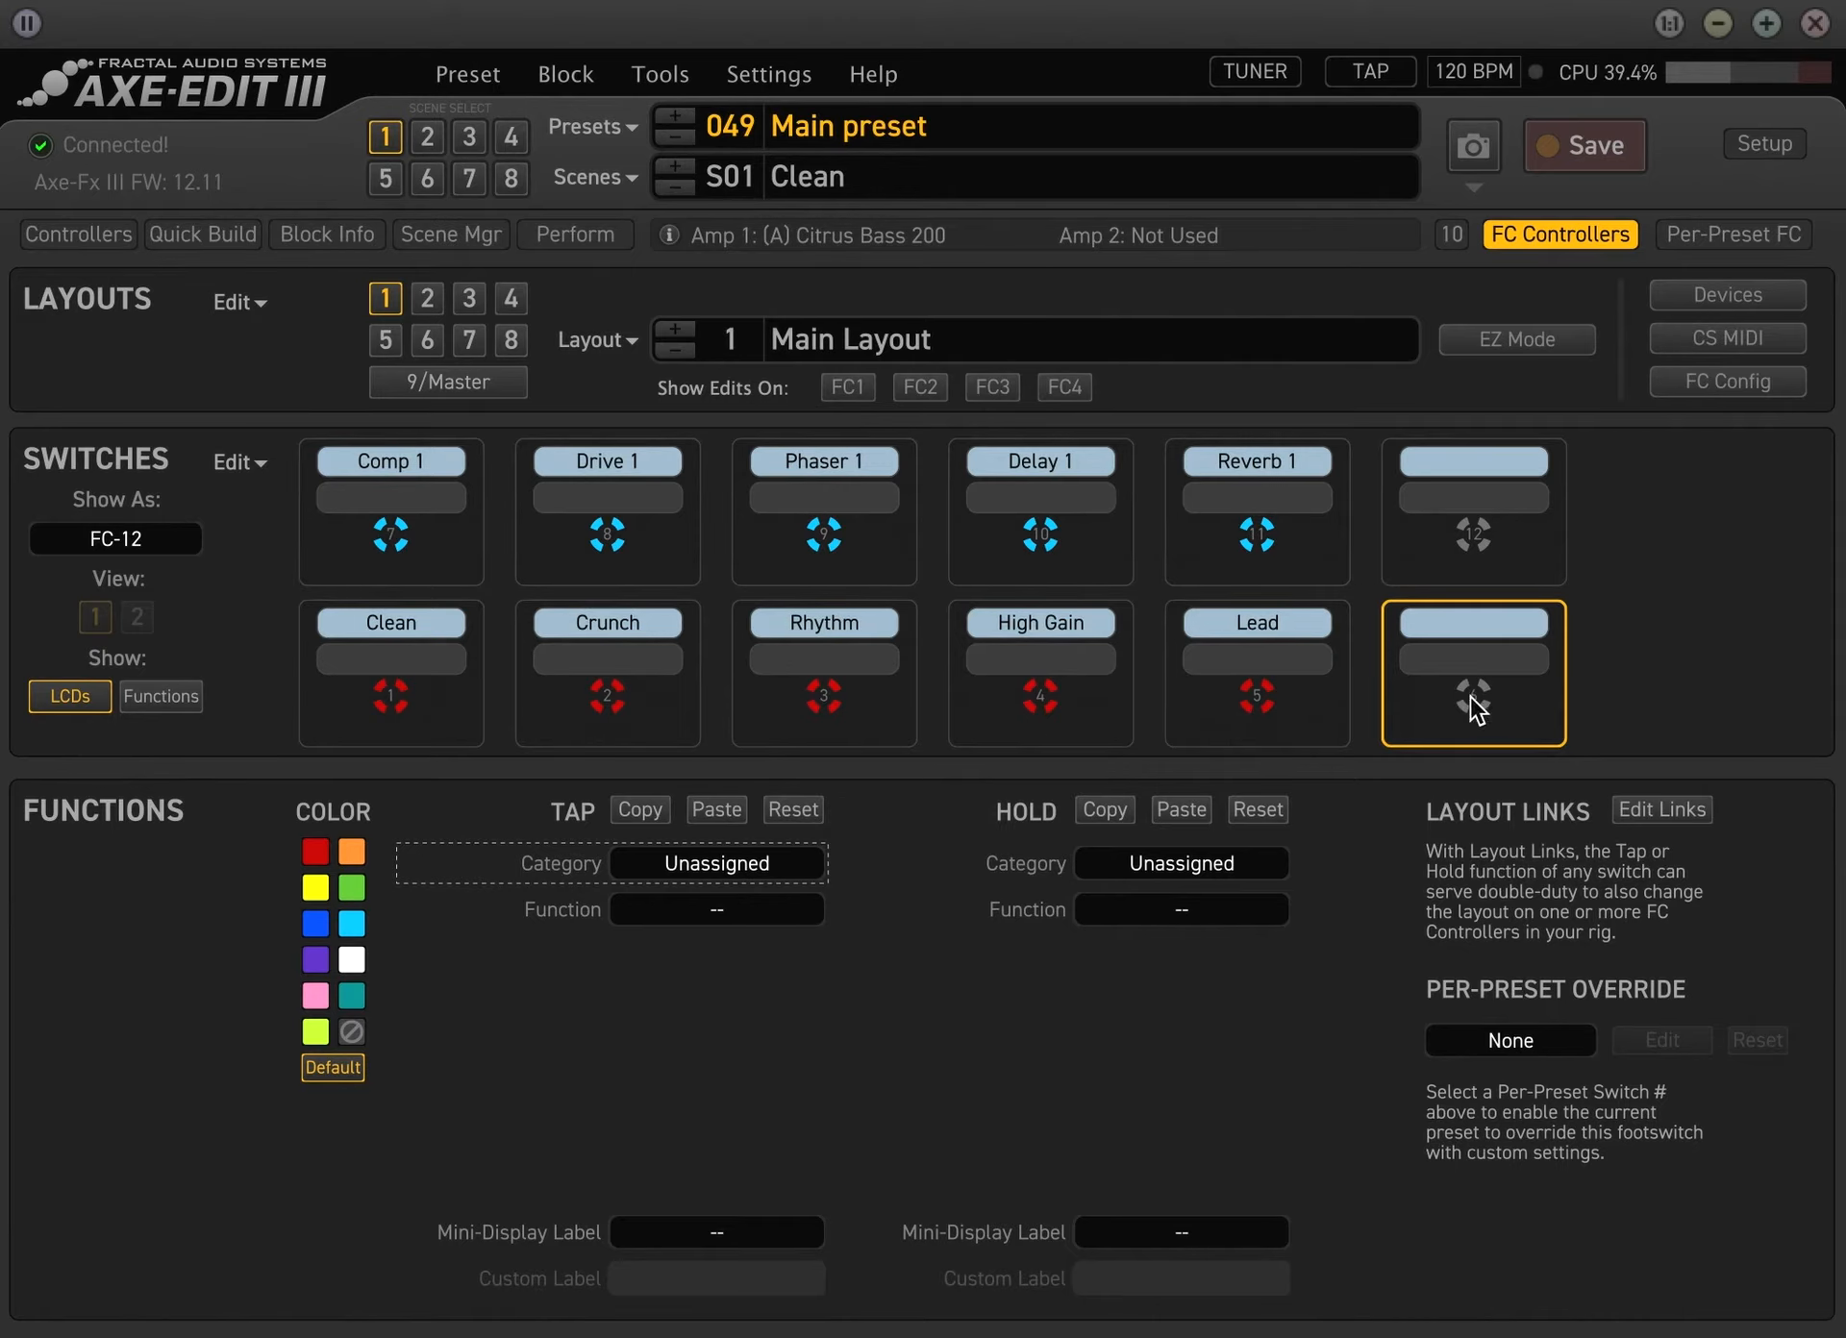
left_click(767, 870)
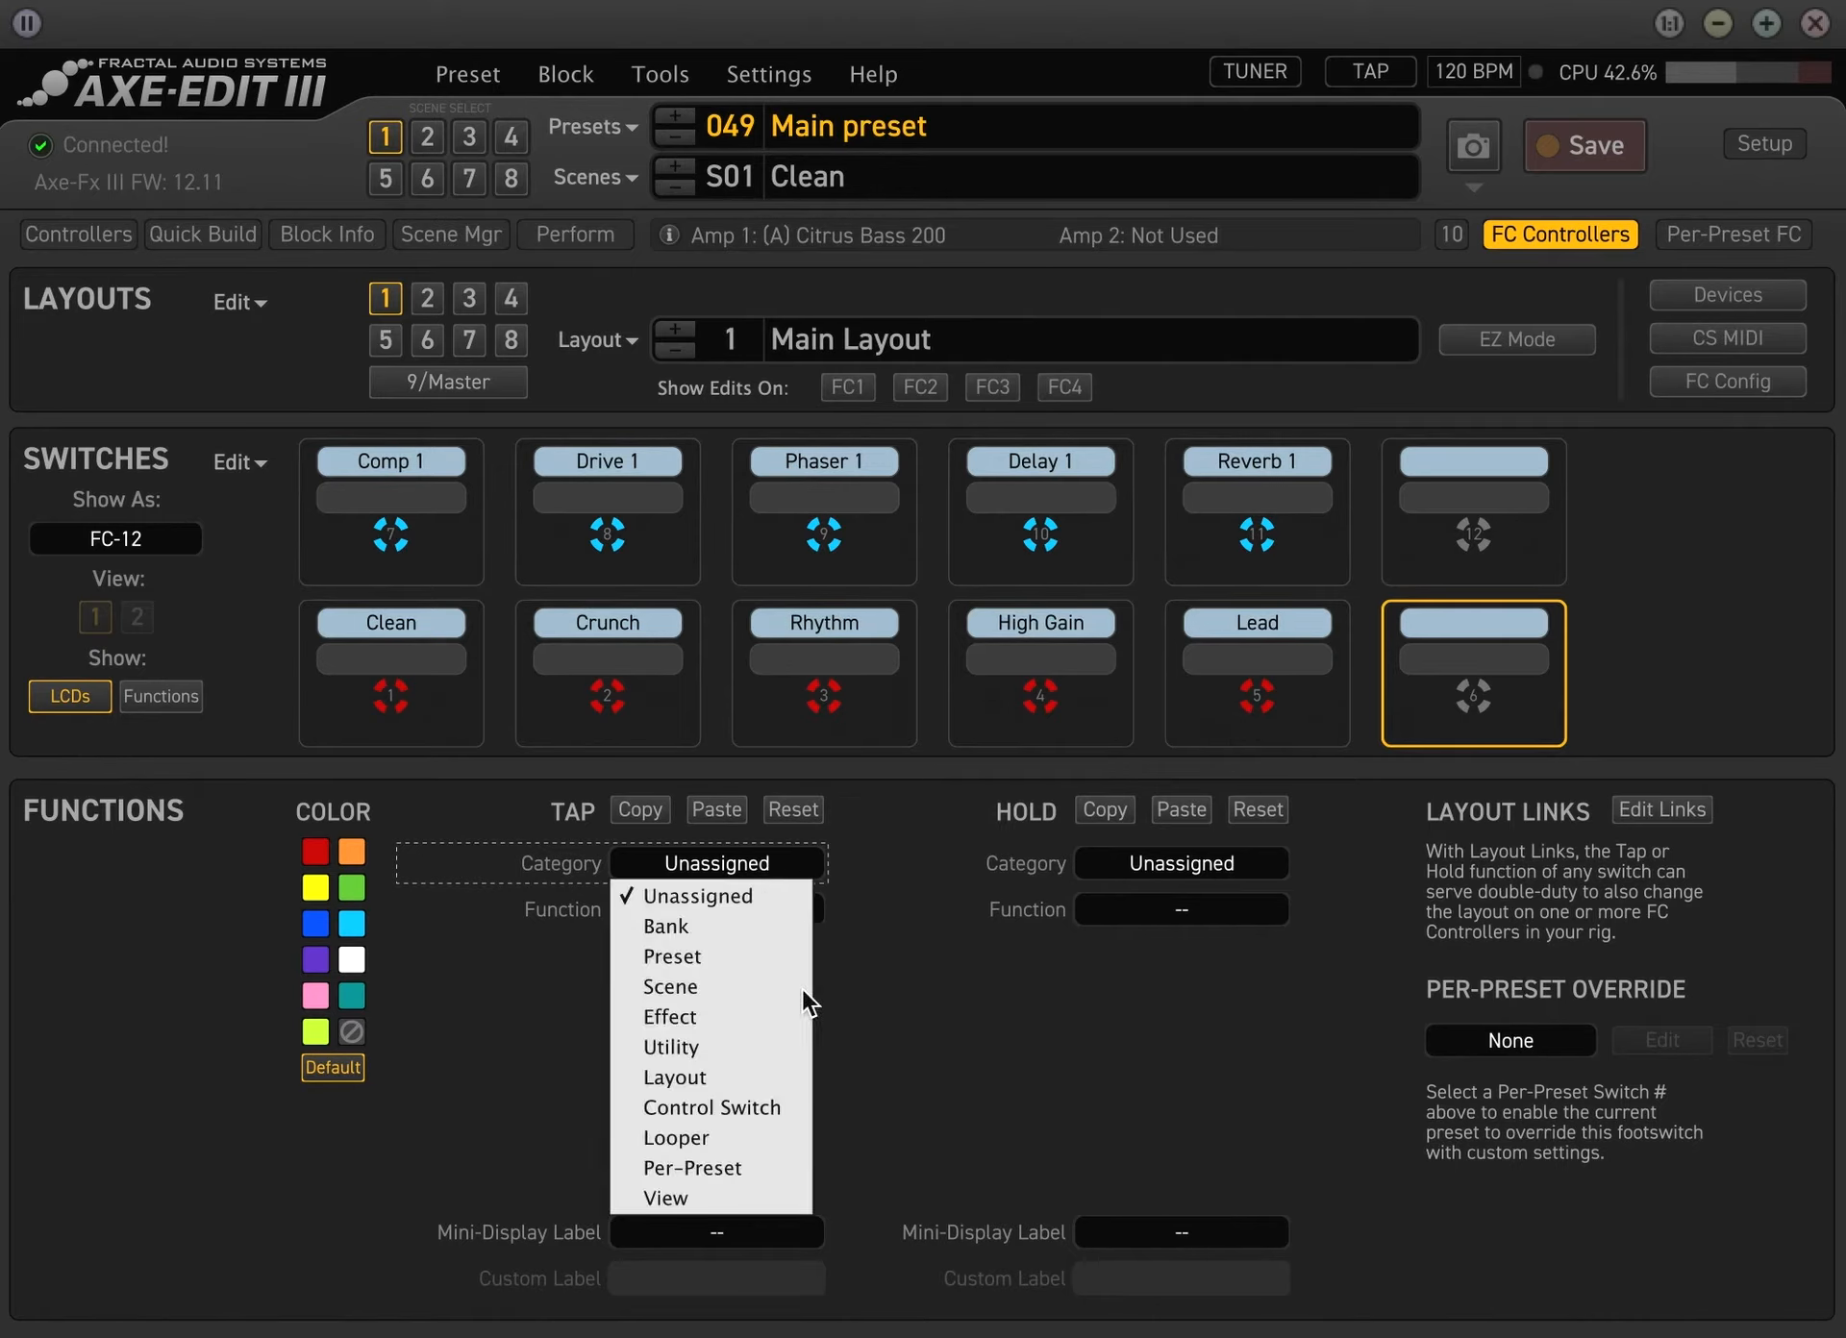
left_click(708, 1044)
left_click(750, 906)
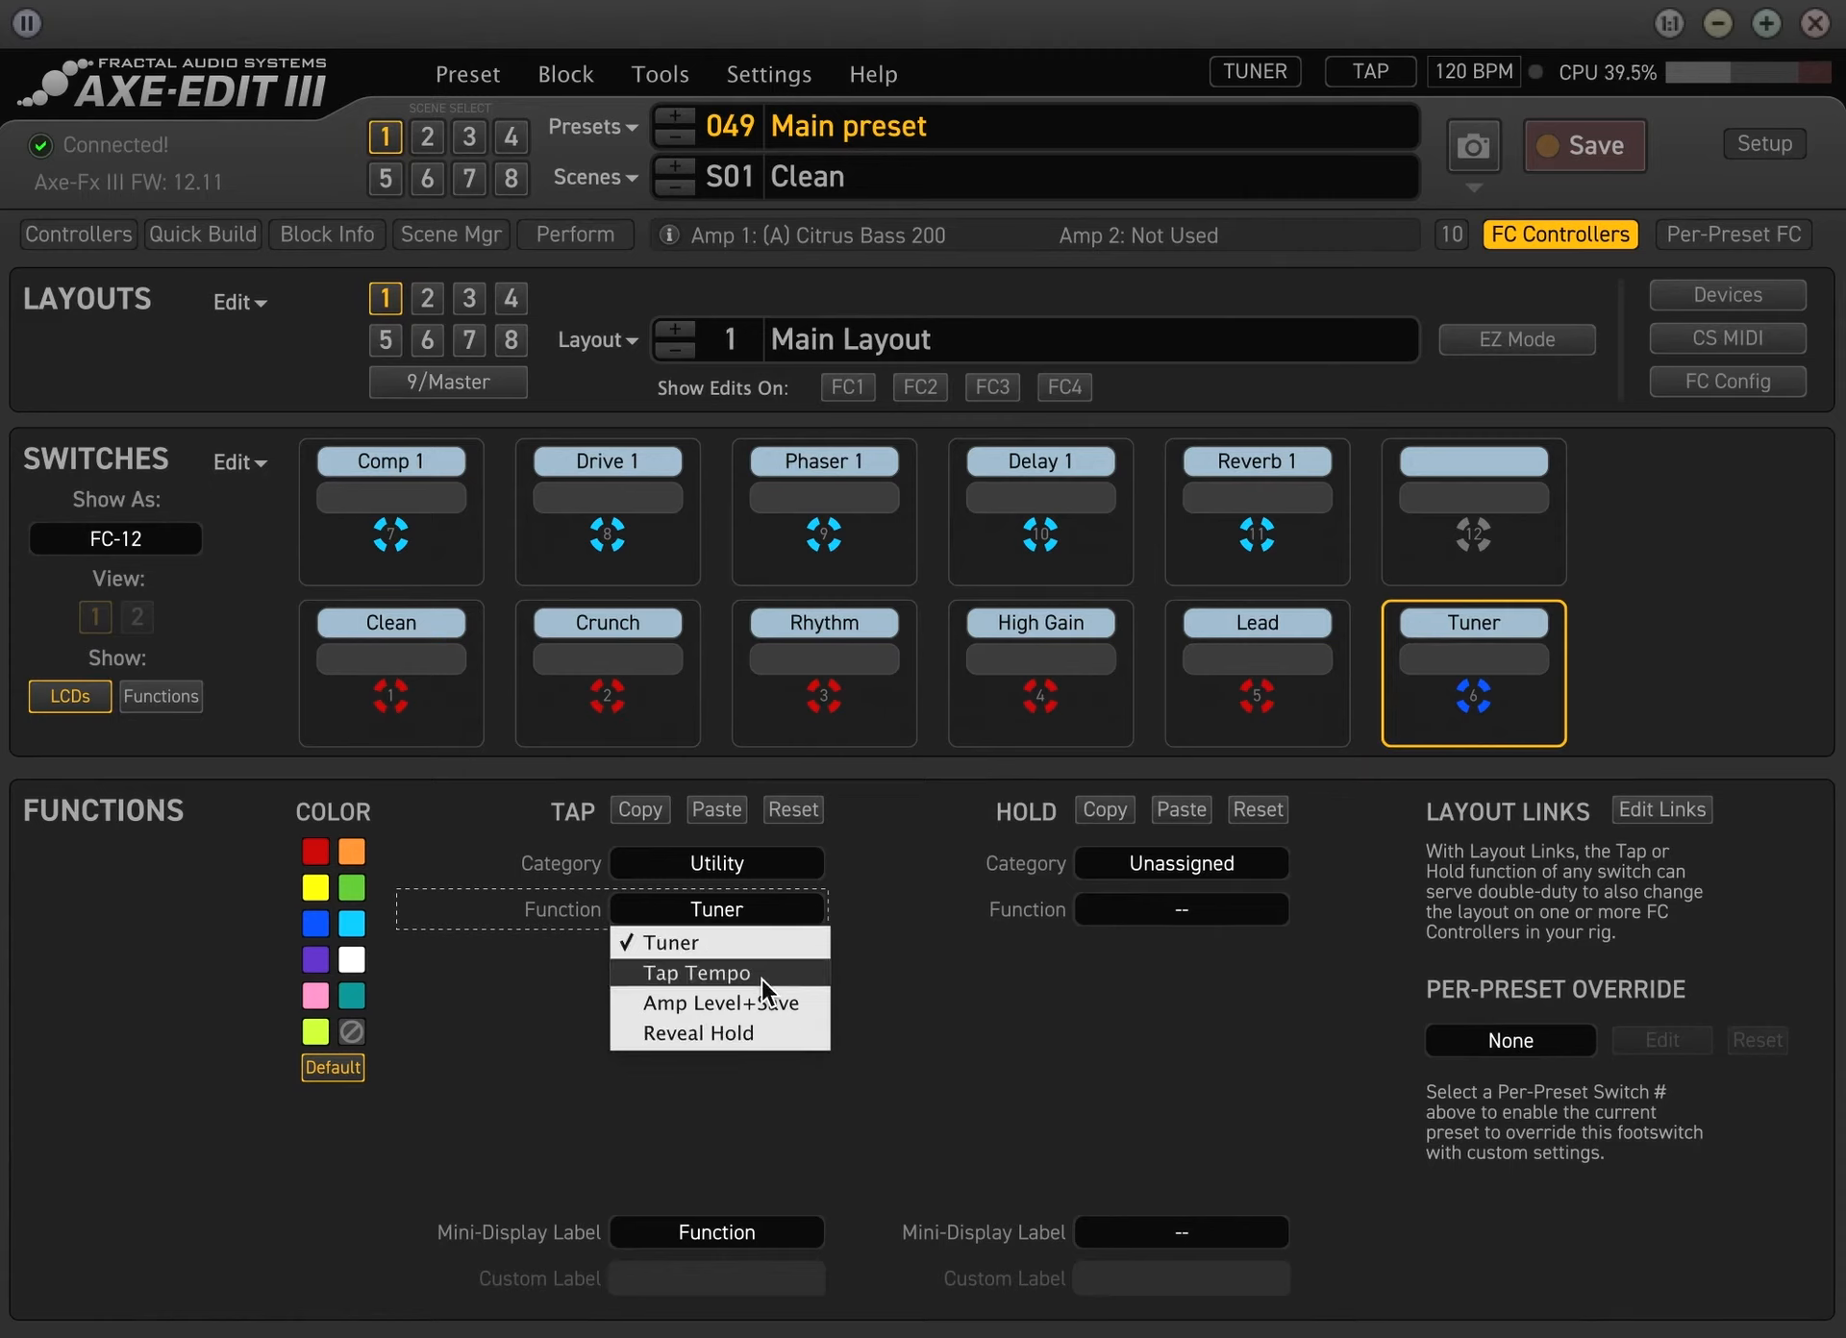
left_click(978, 988)
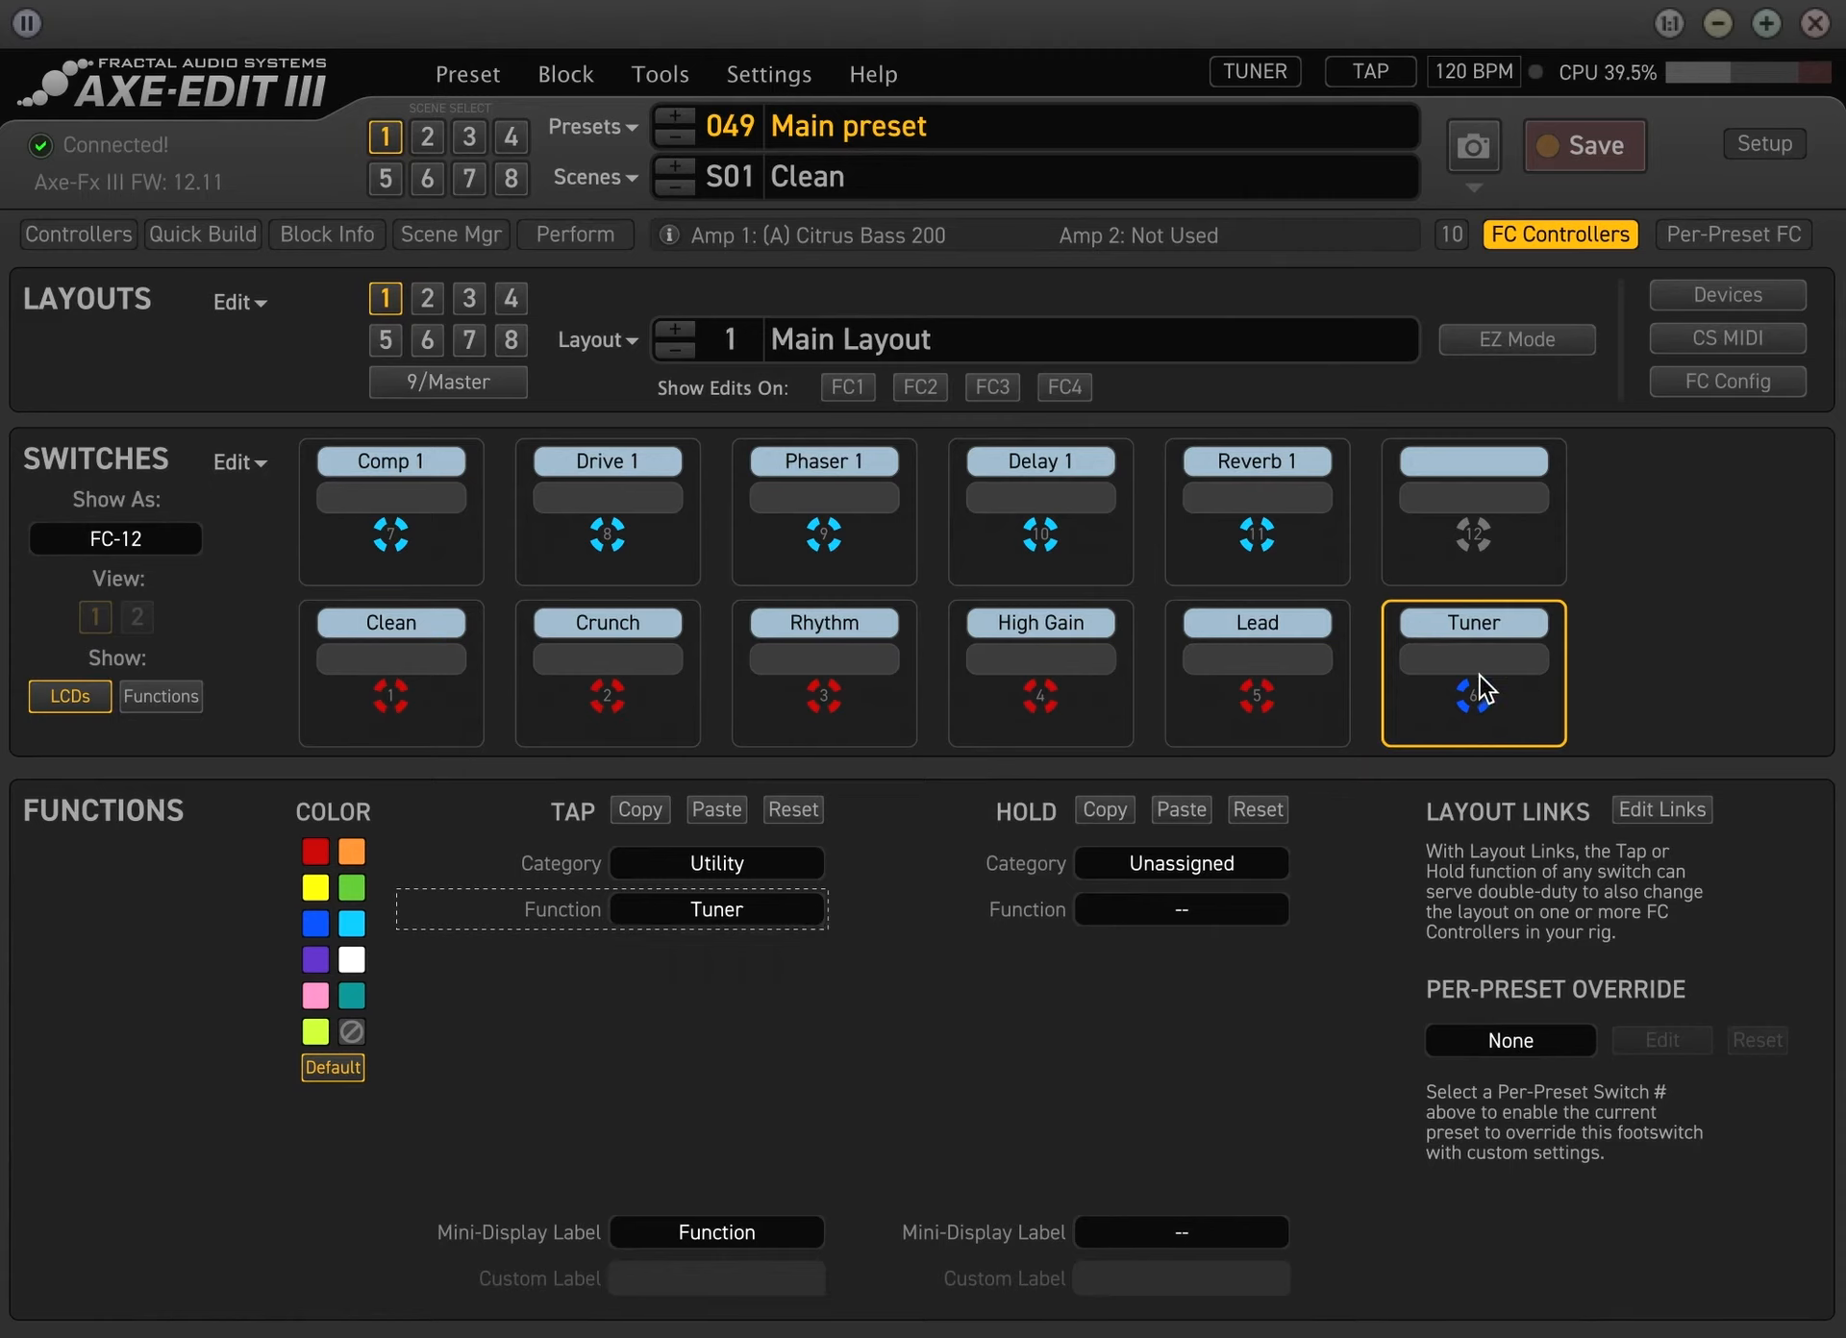
left_click(734, 912)
left_click(716, 976)
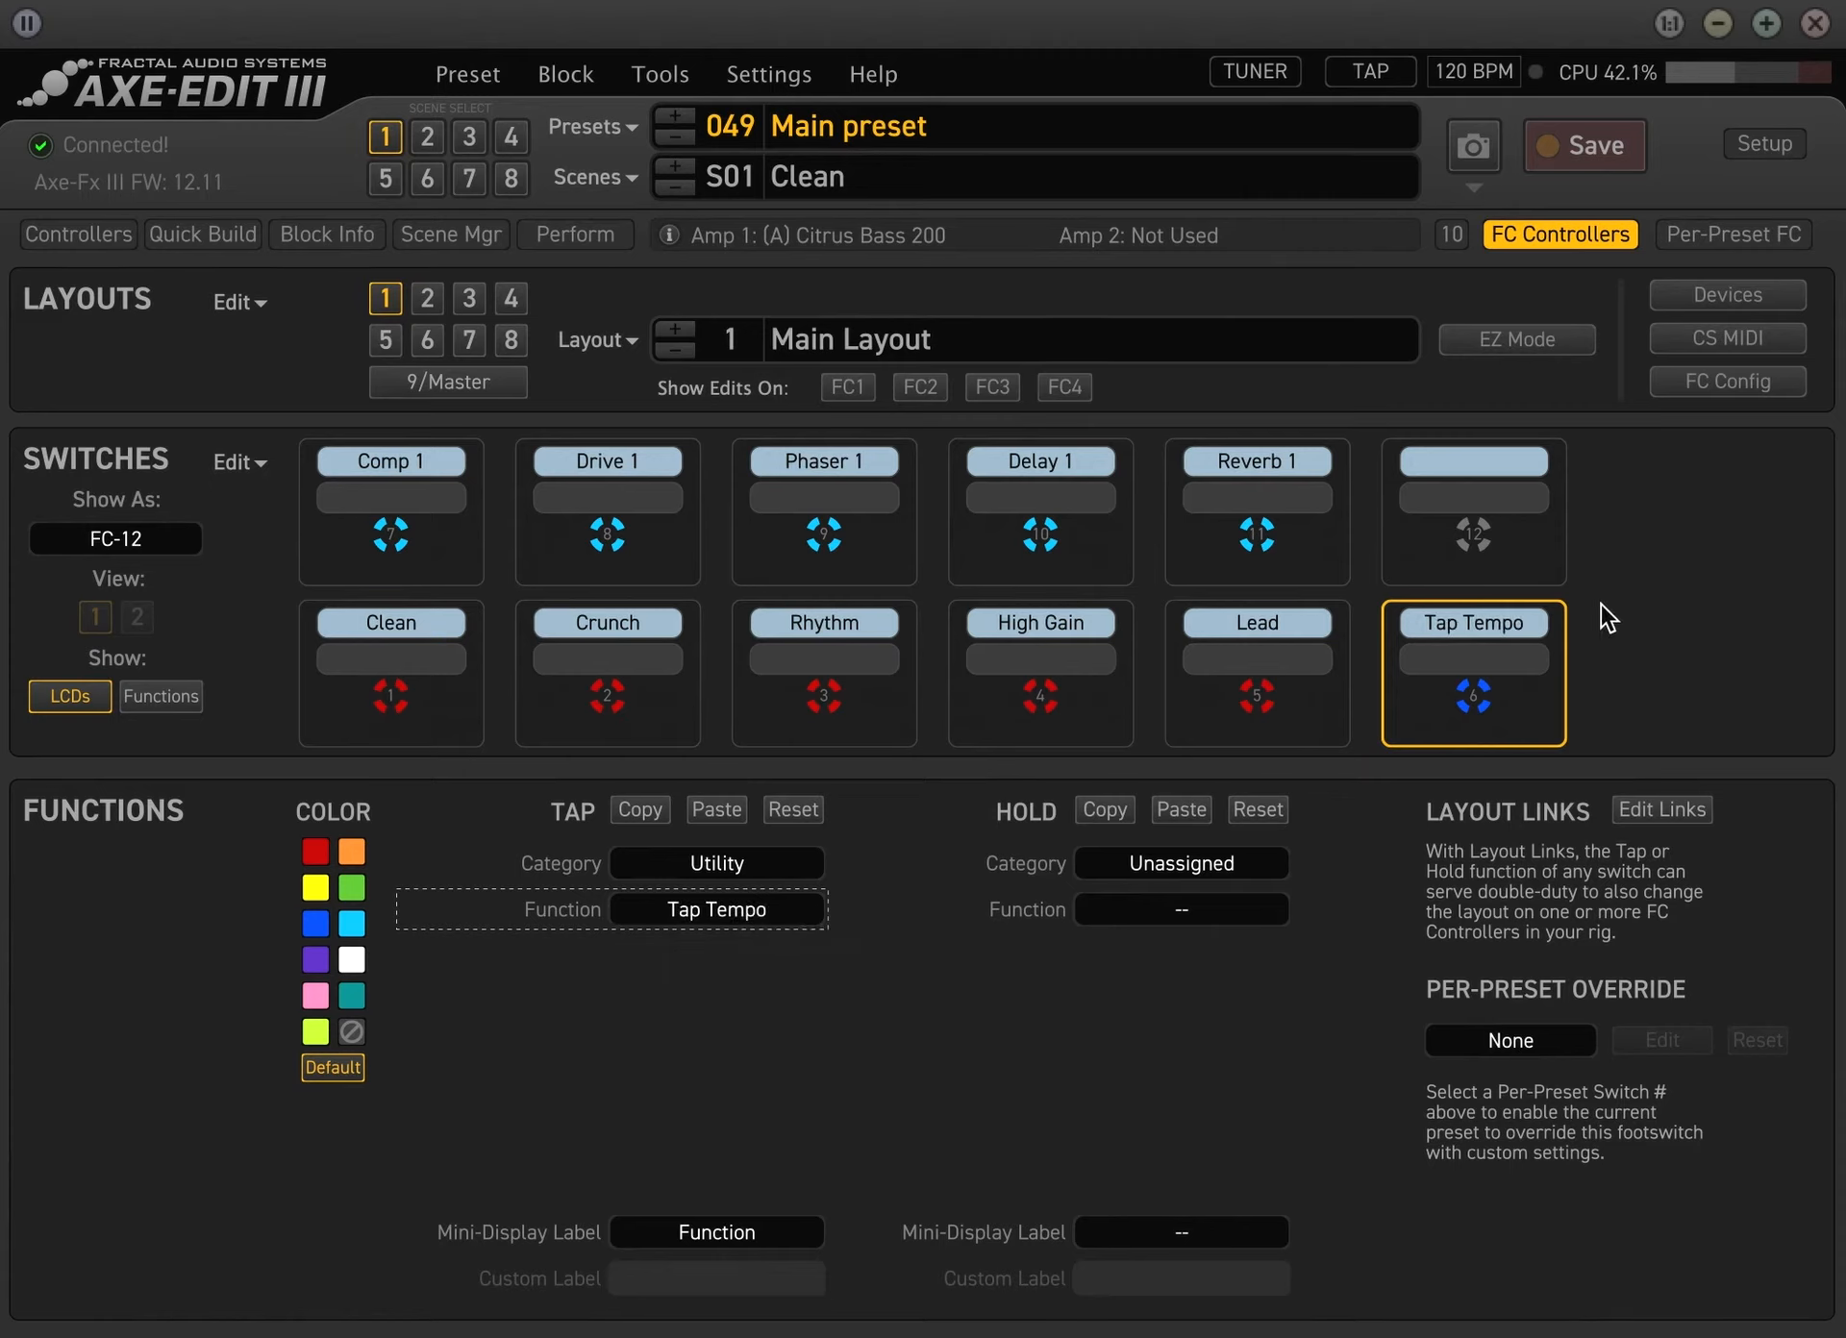
Set the tap of switch 12 to category Utility, function Tuner
left_click(1490, 485)
left_click(685, 865)
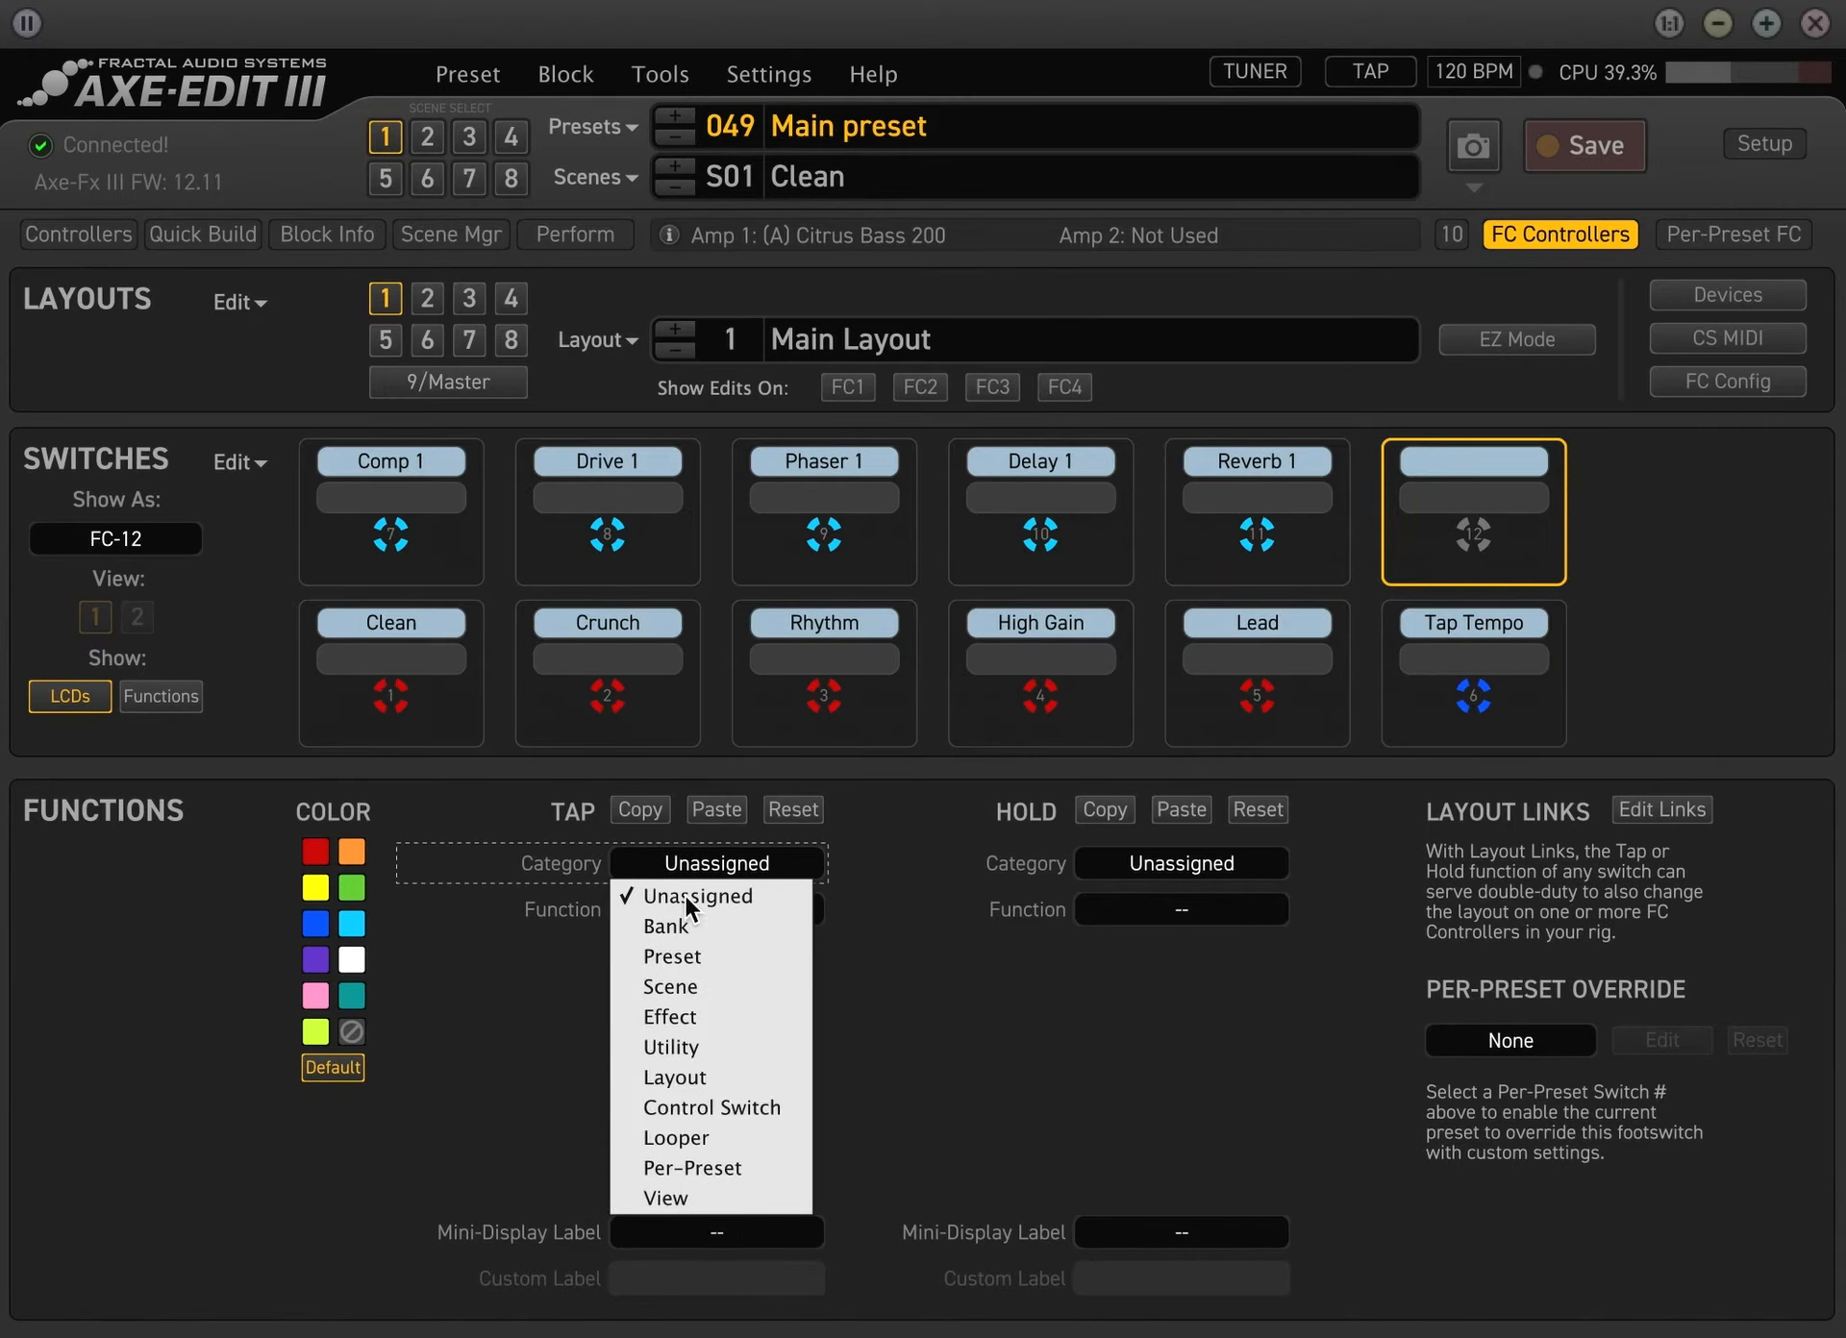
left_click(717, 1048)
left_click(758, 918)
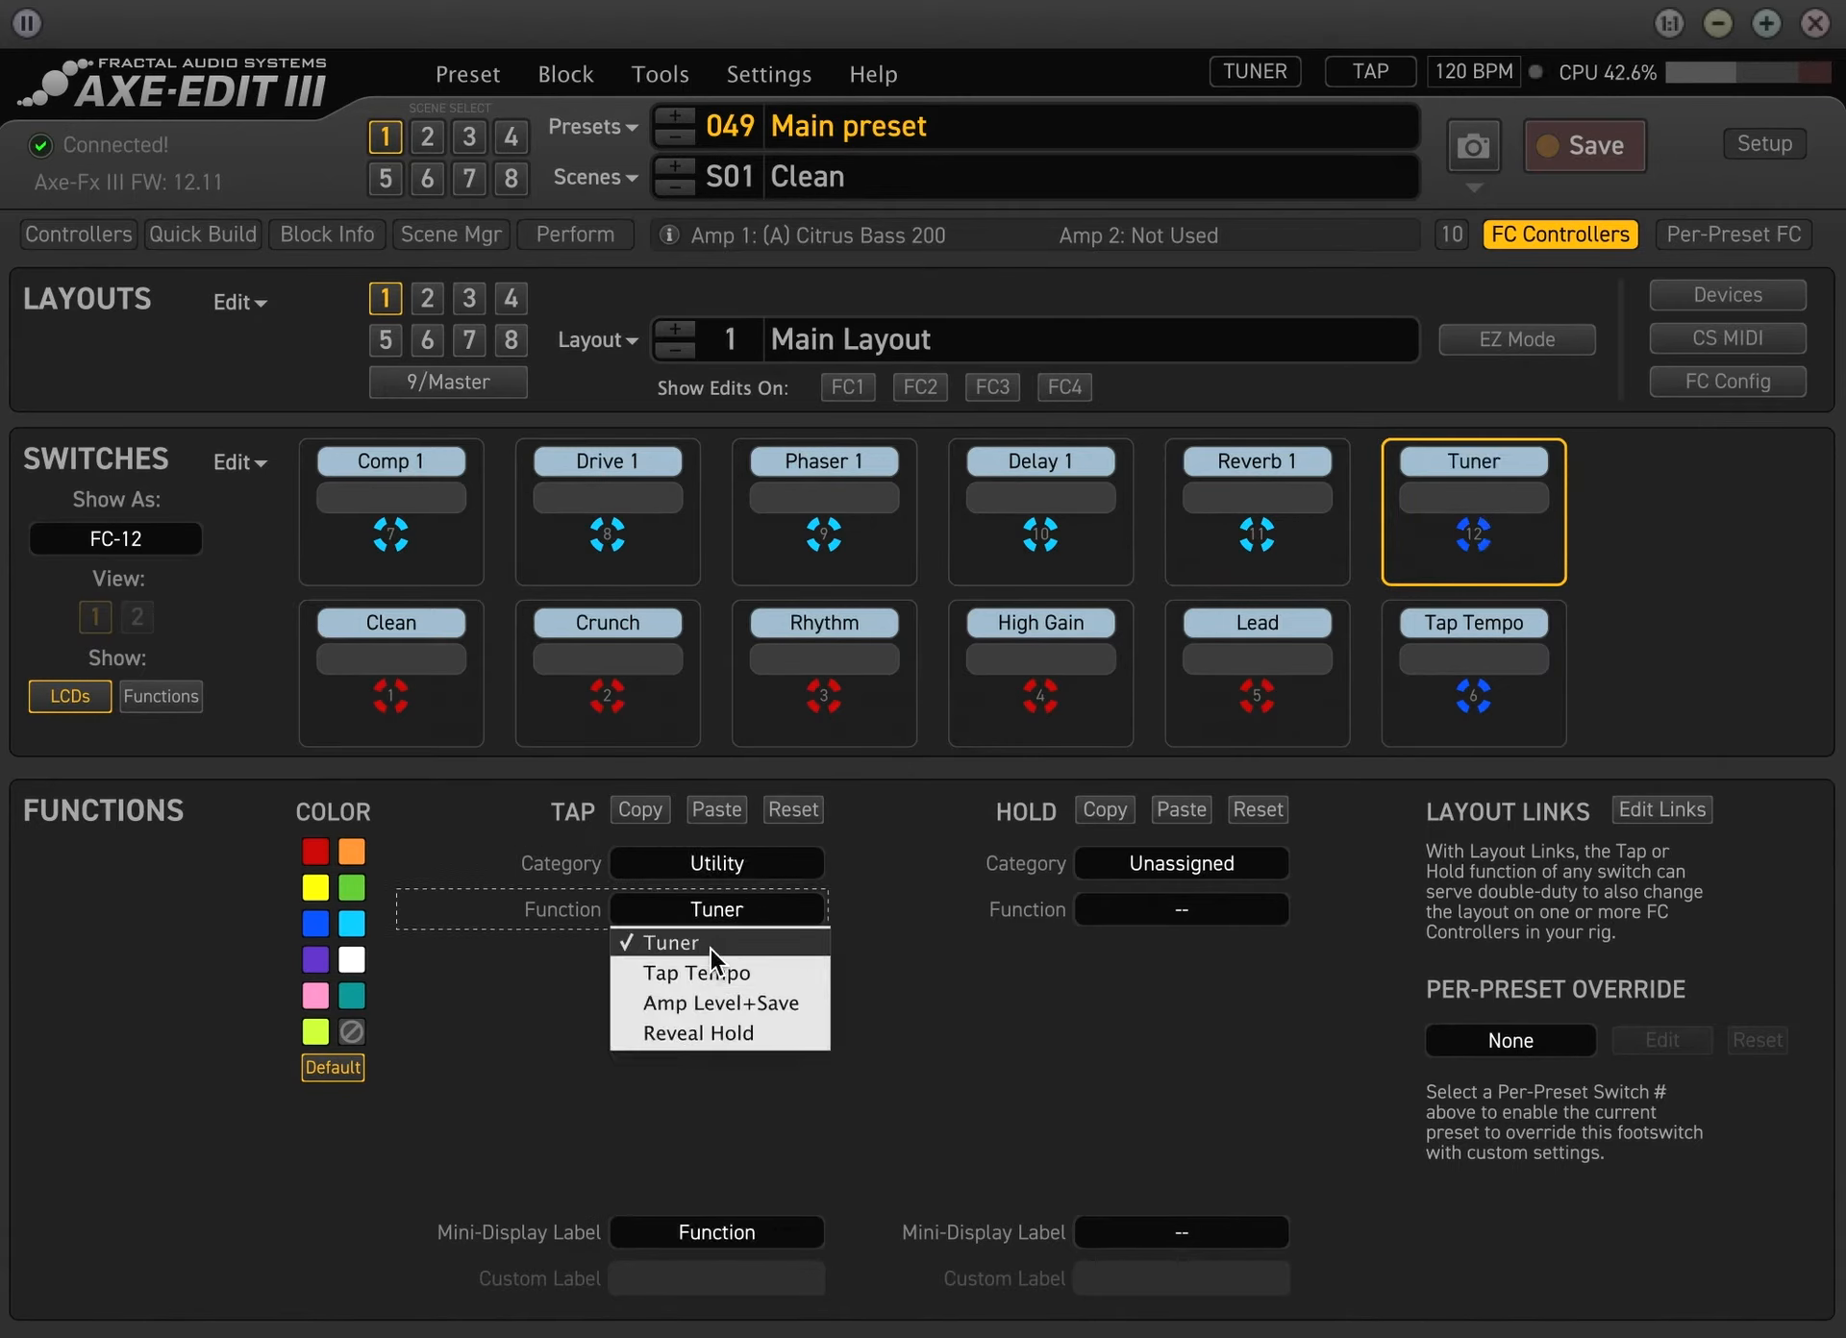
left_click(902, 960)
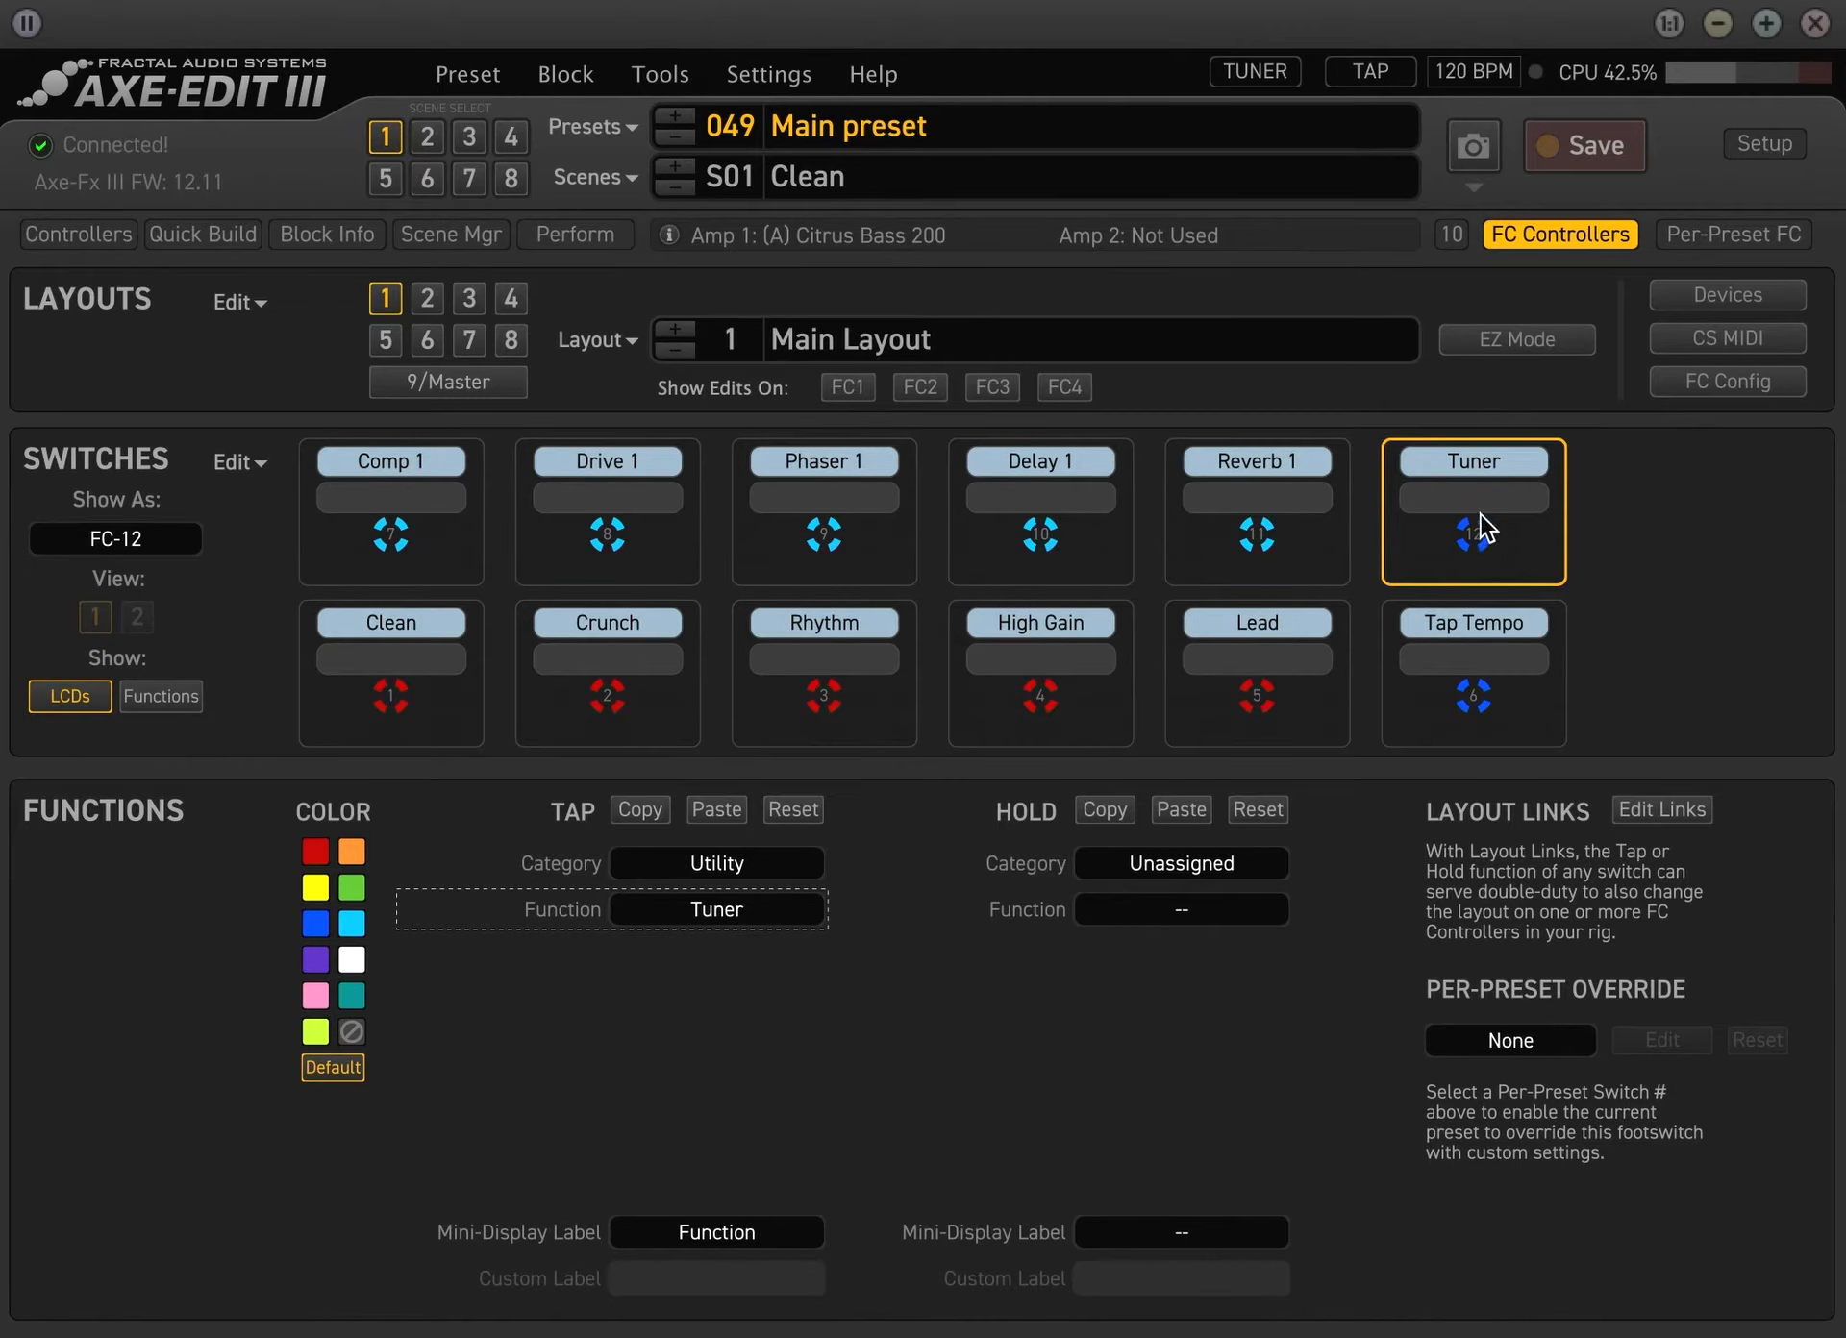
Color the Tuner switch 12 purple and the Tap Tempo switch 6 orange
left_click(326, 1065)
left_click(1553, 616)
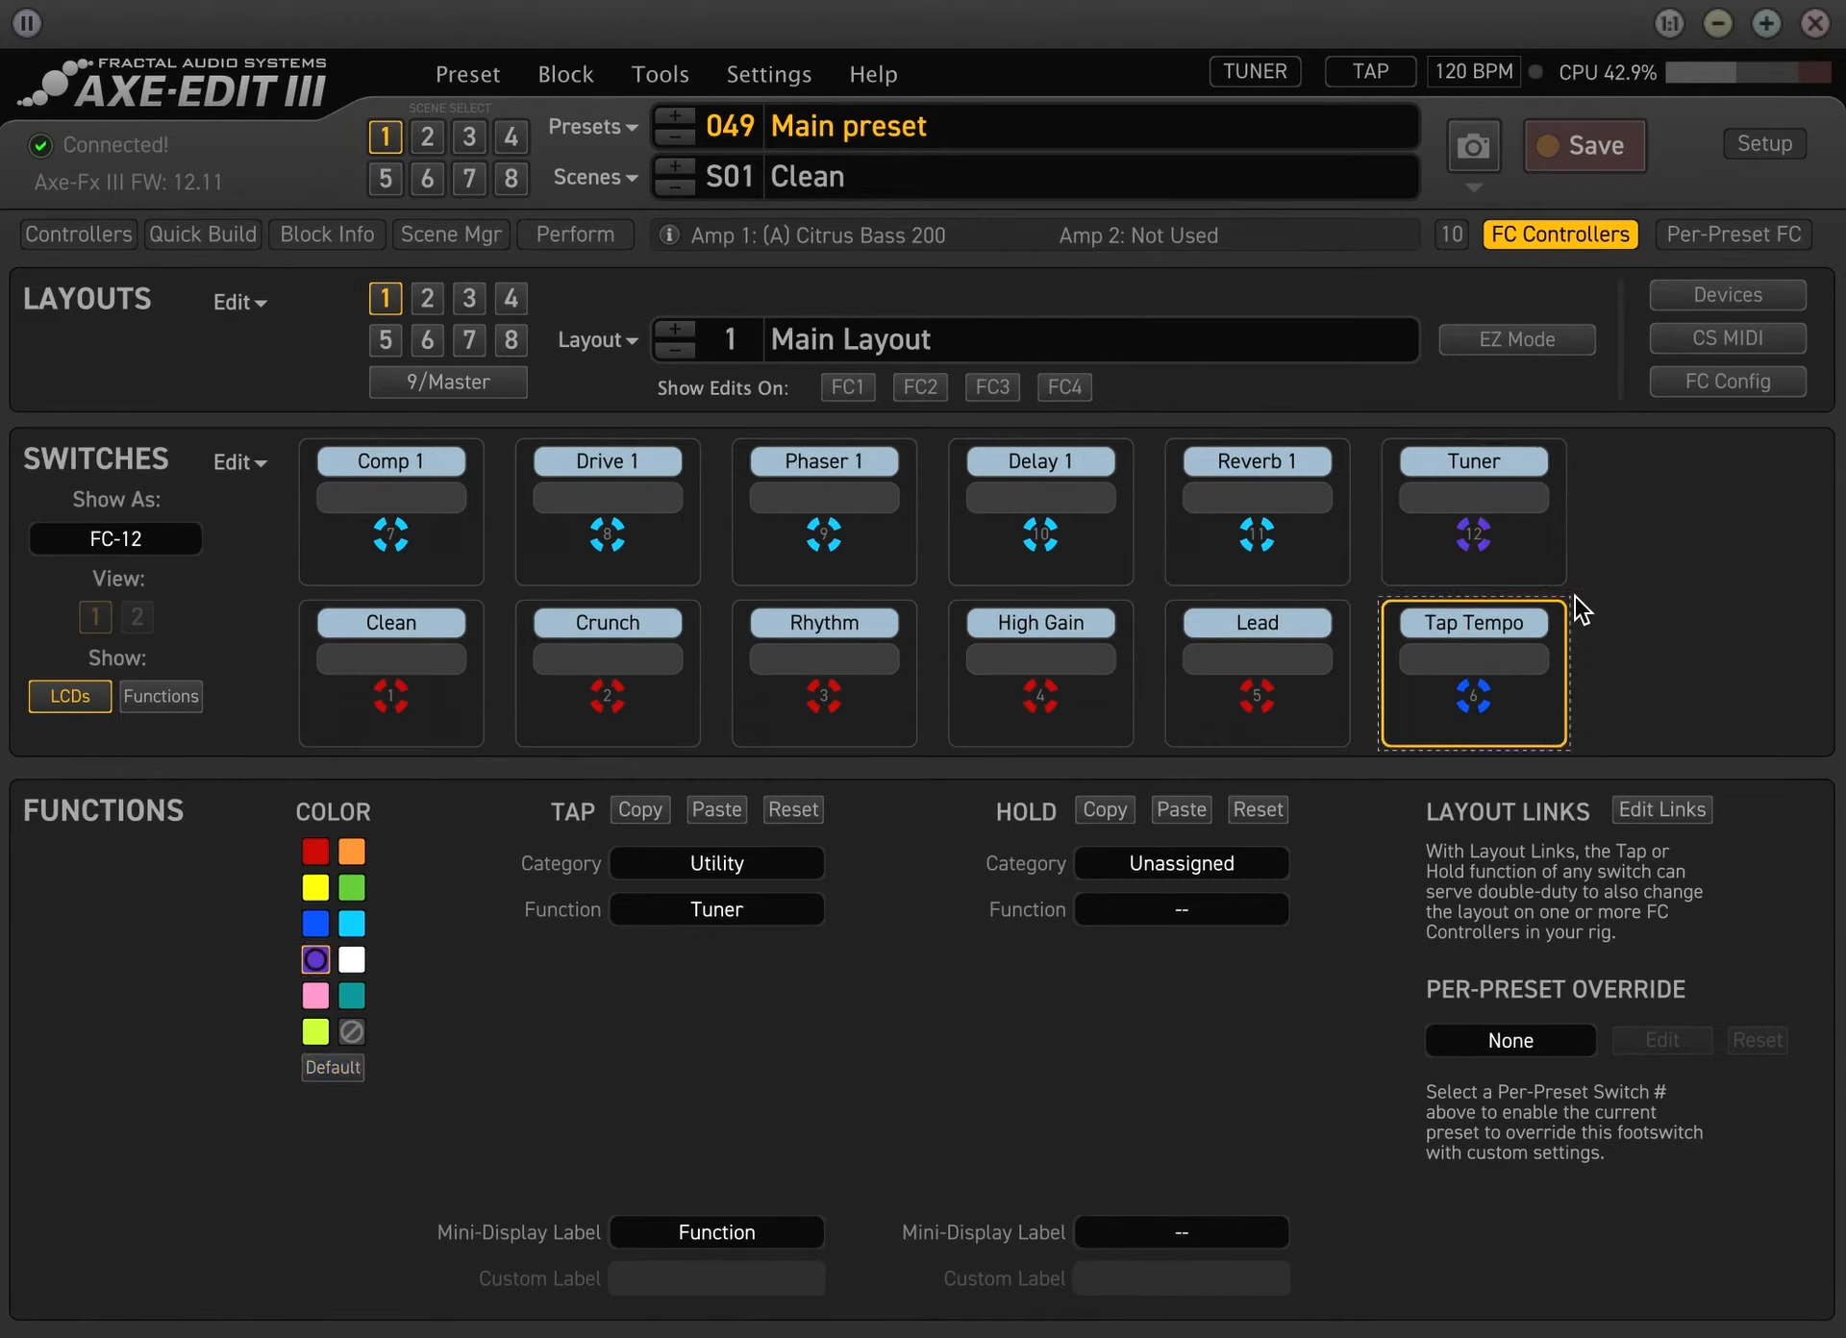
left_click(355, 852)
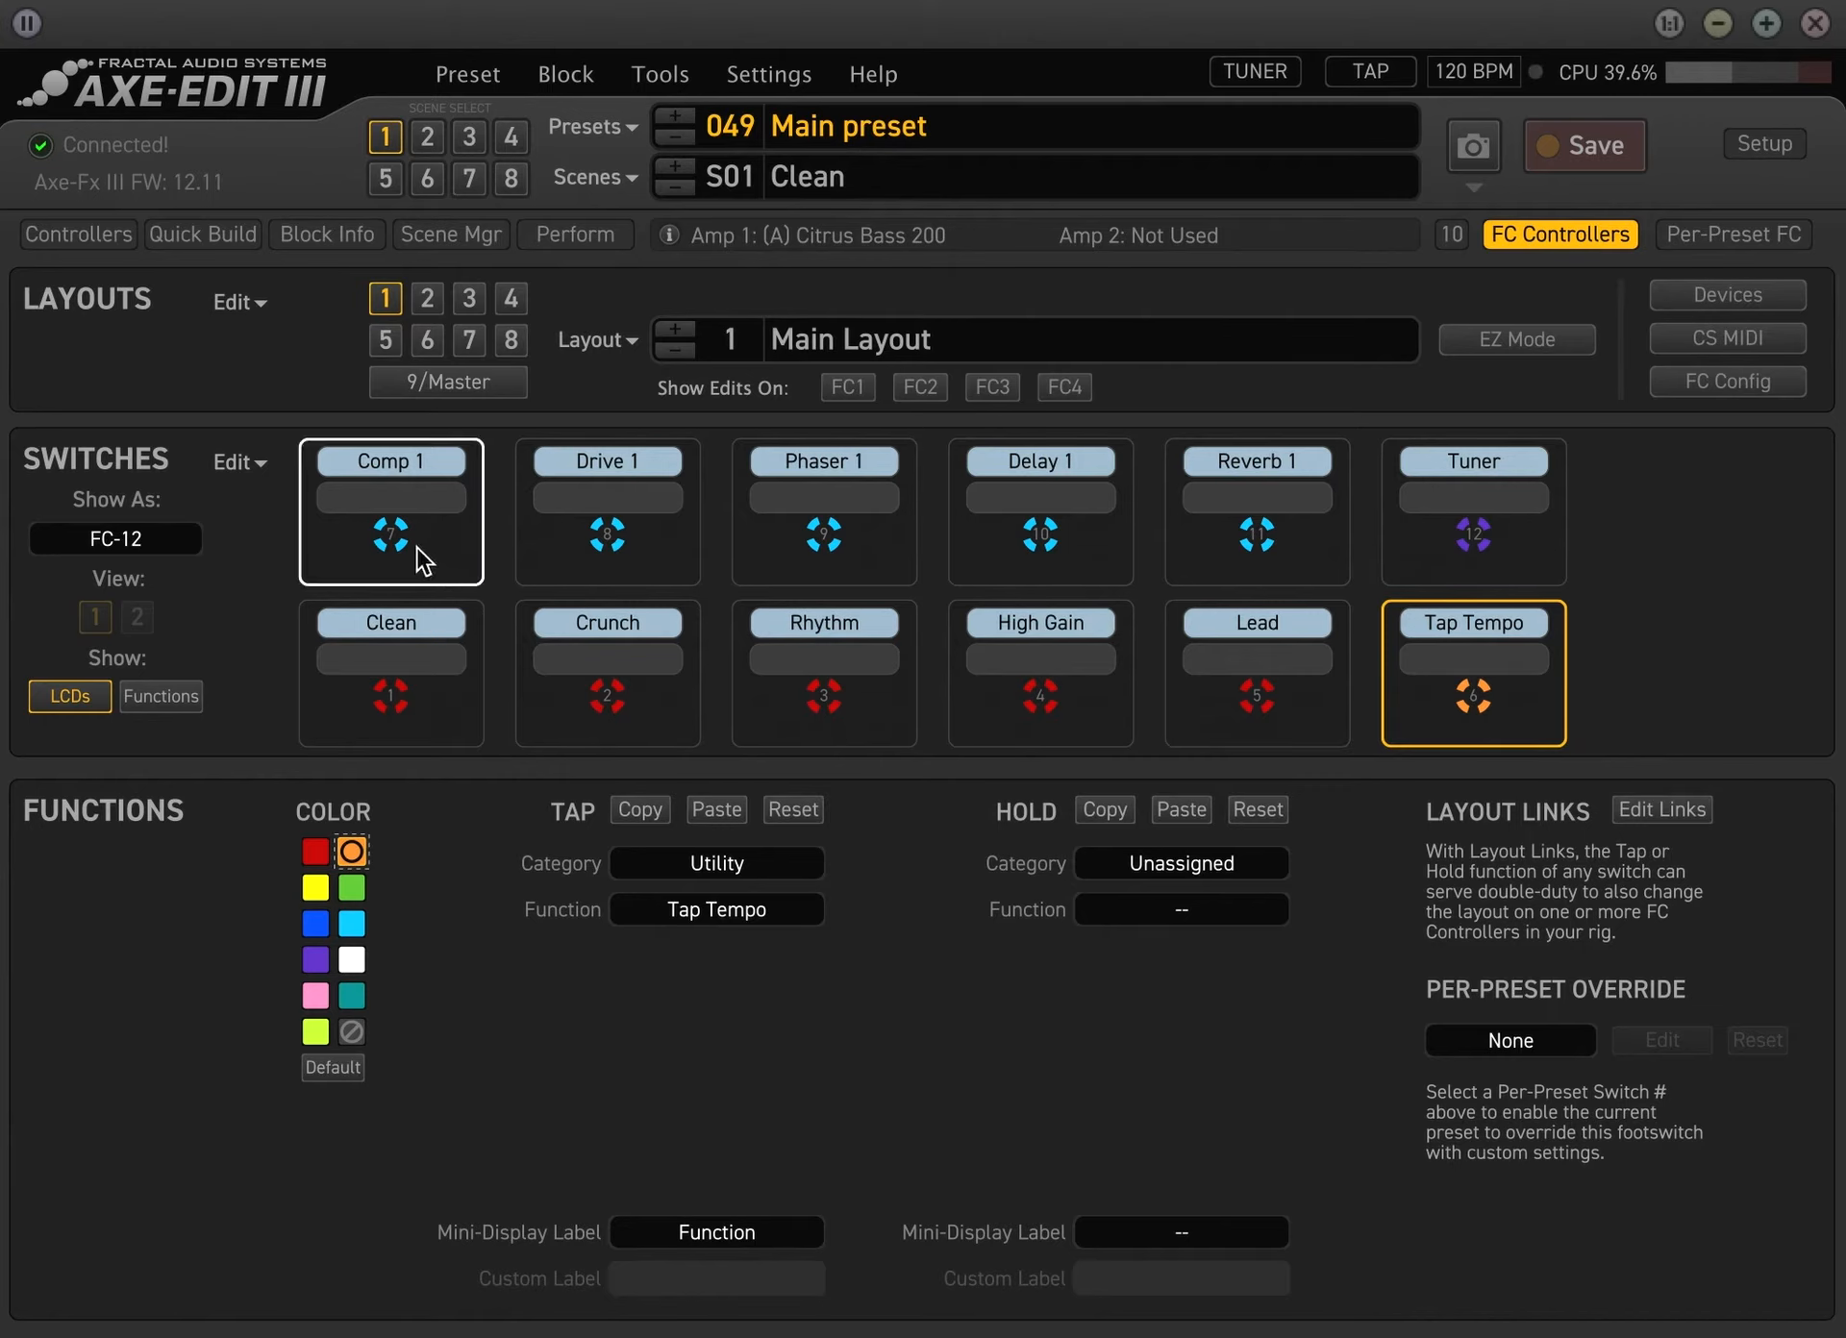
Recall the Crunch scene and look at Layout 2 alongside the Main Layout
left_click(431, 137)
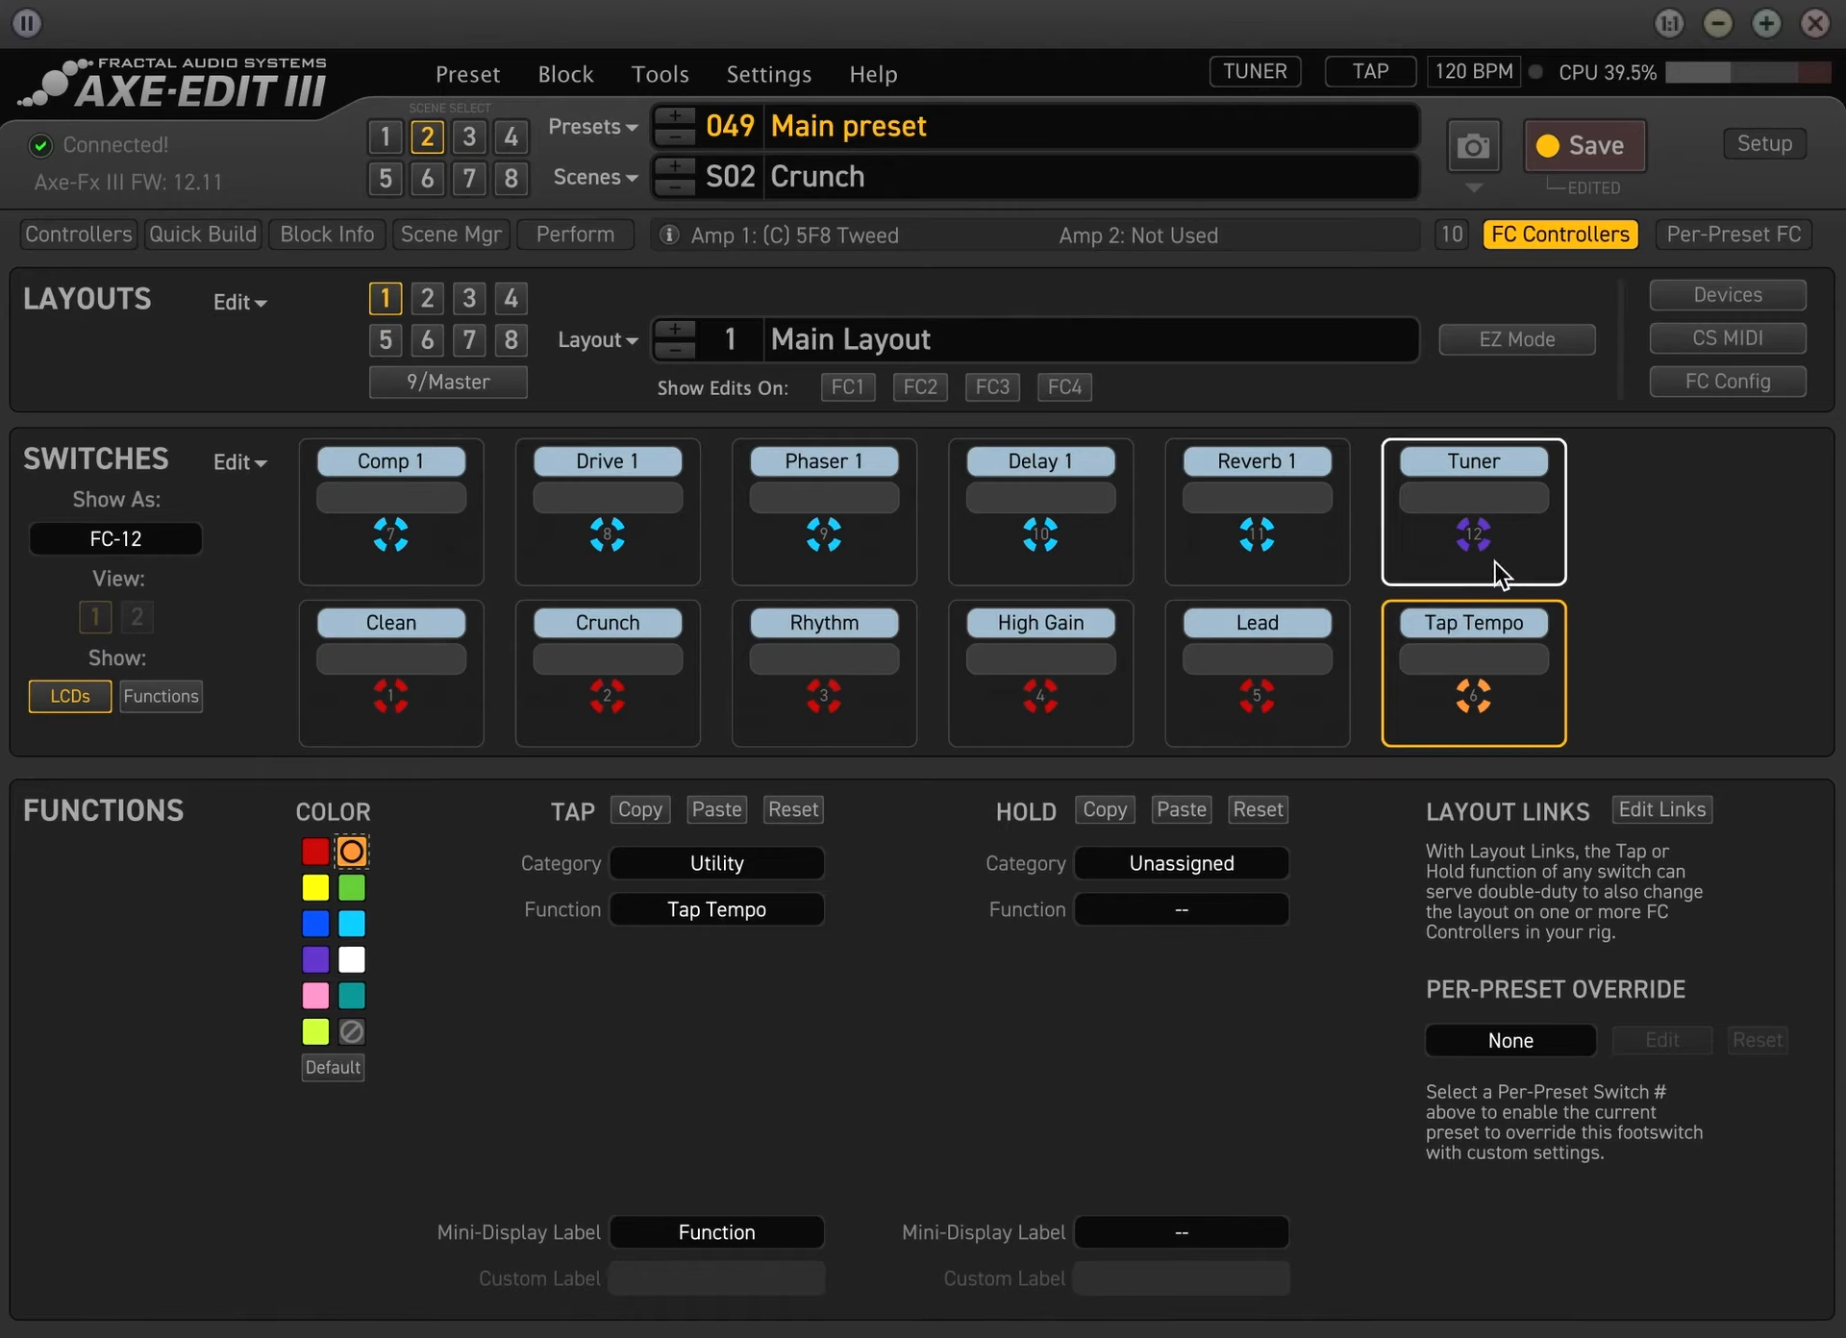
left_click(462, 383)
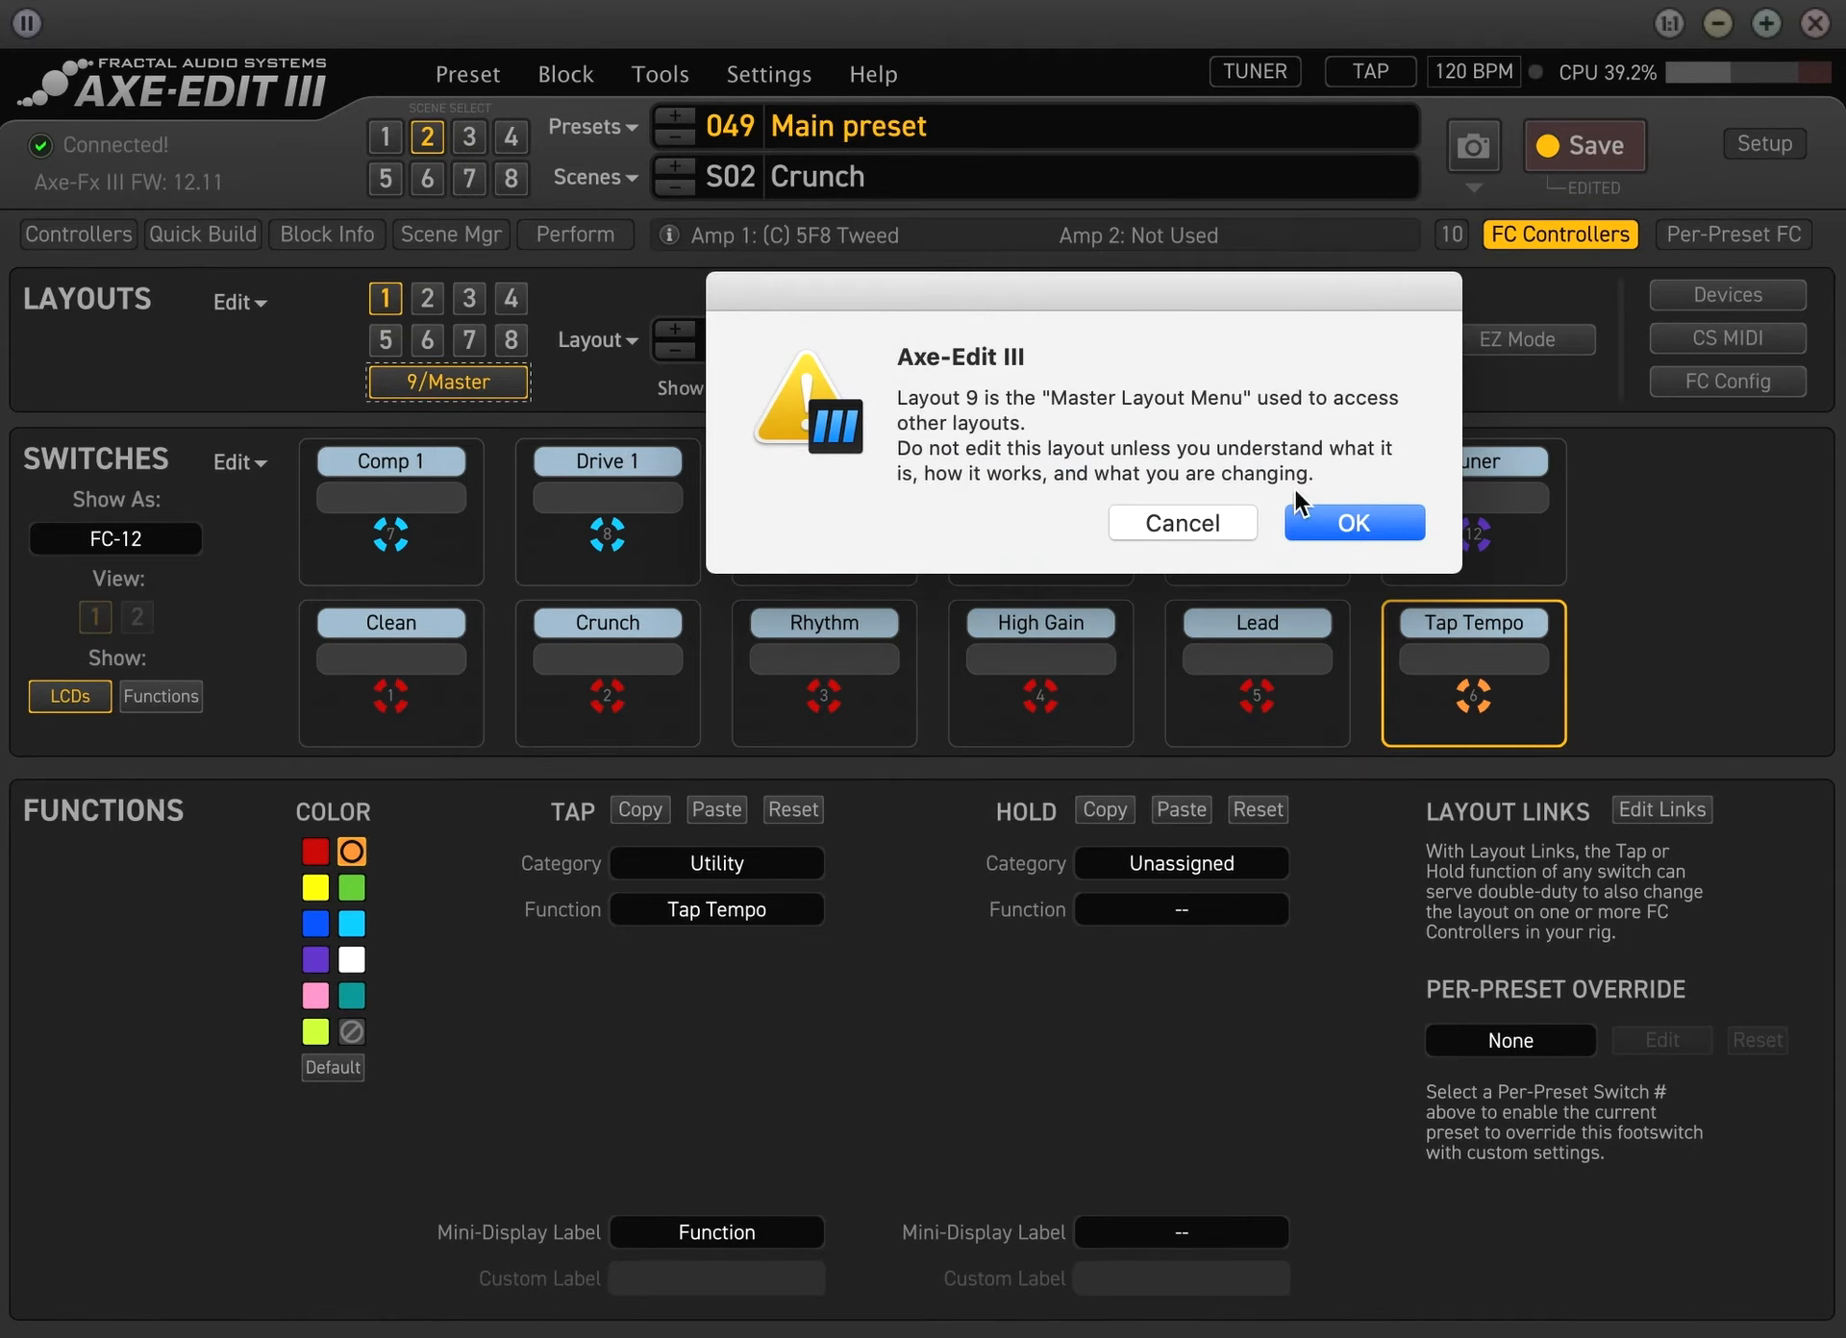
left_click(1183, 523)
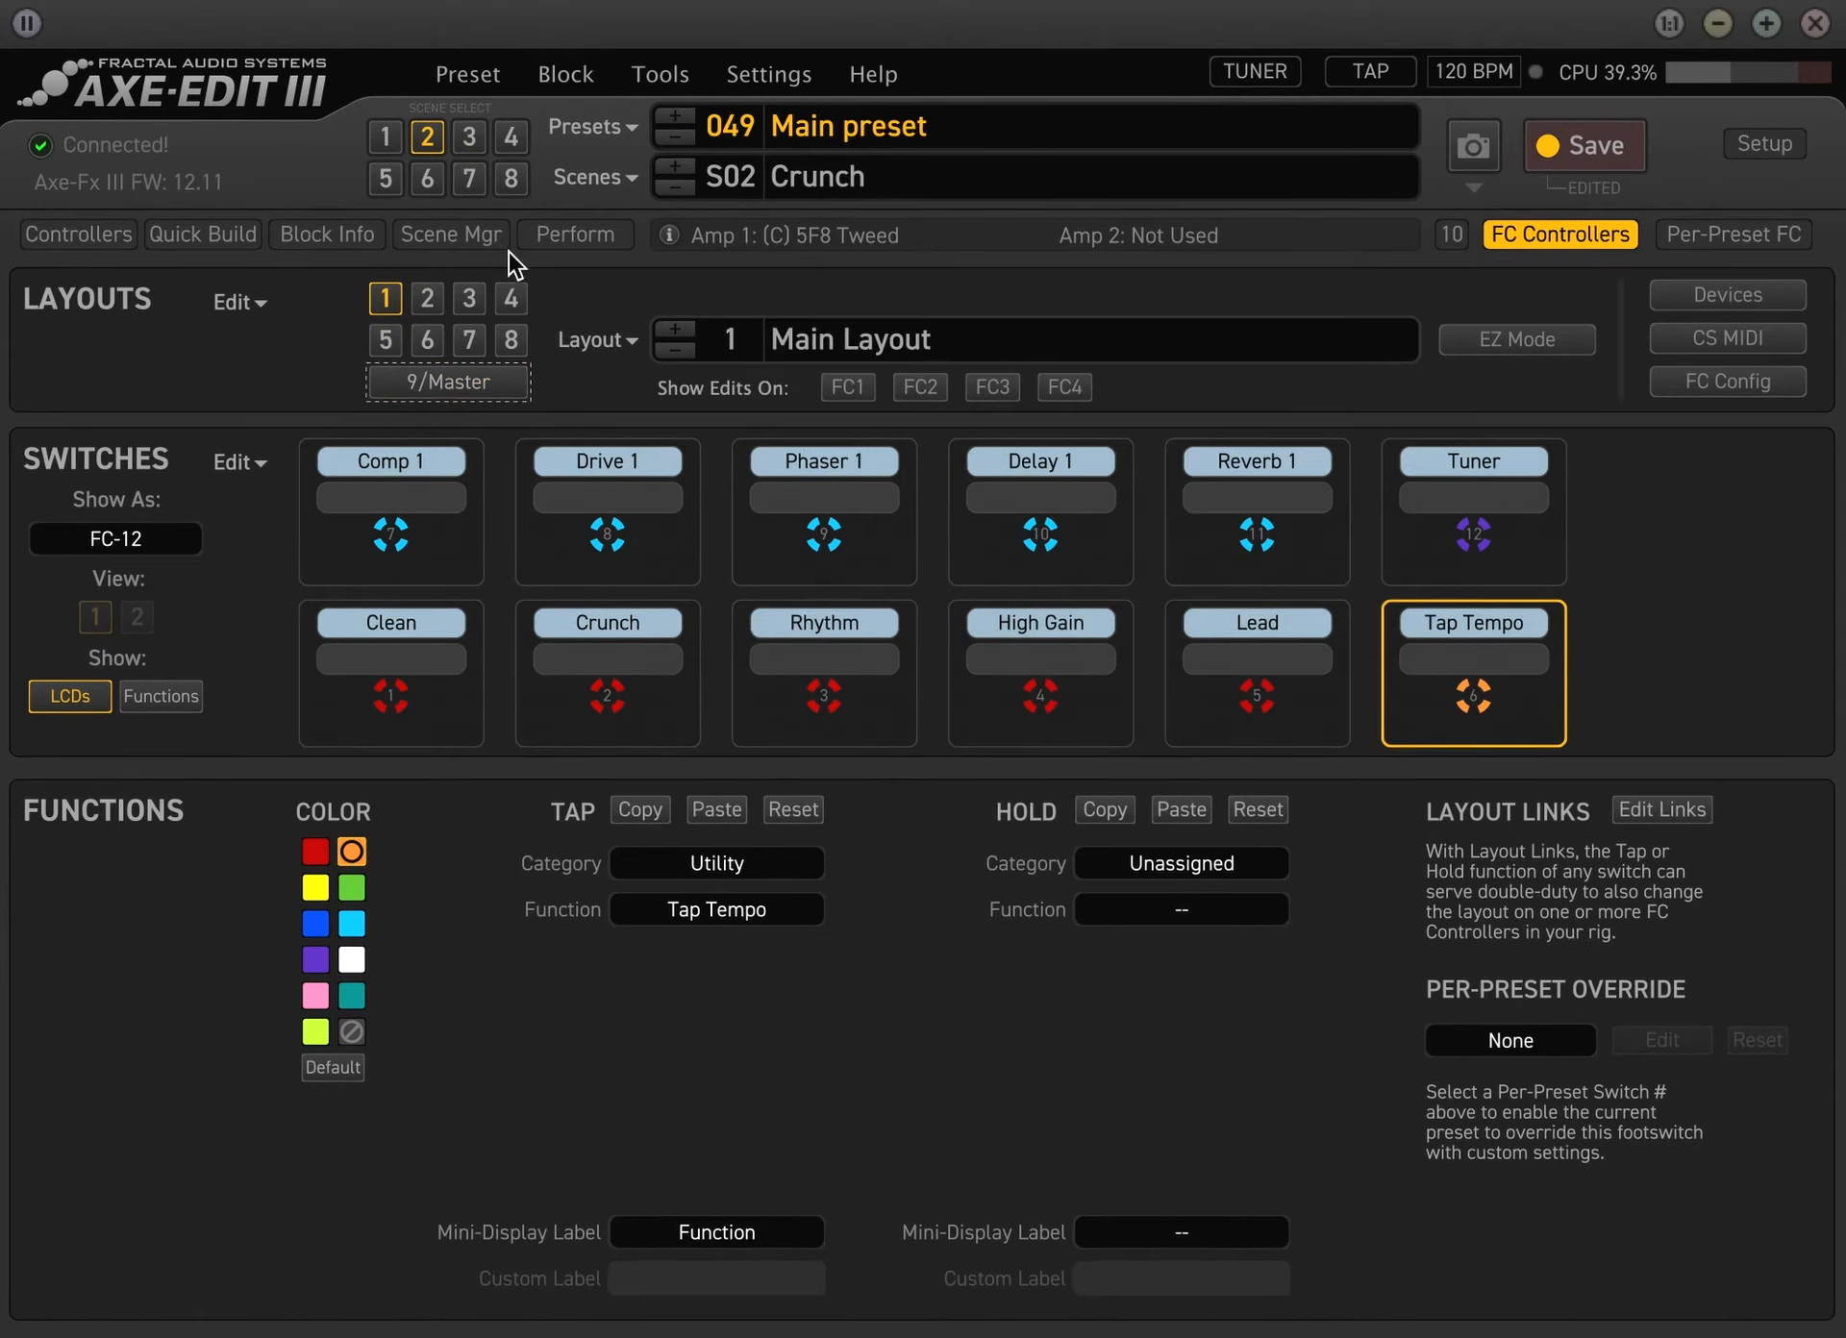
left_click(433, 302)
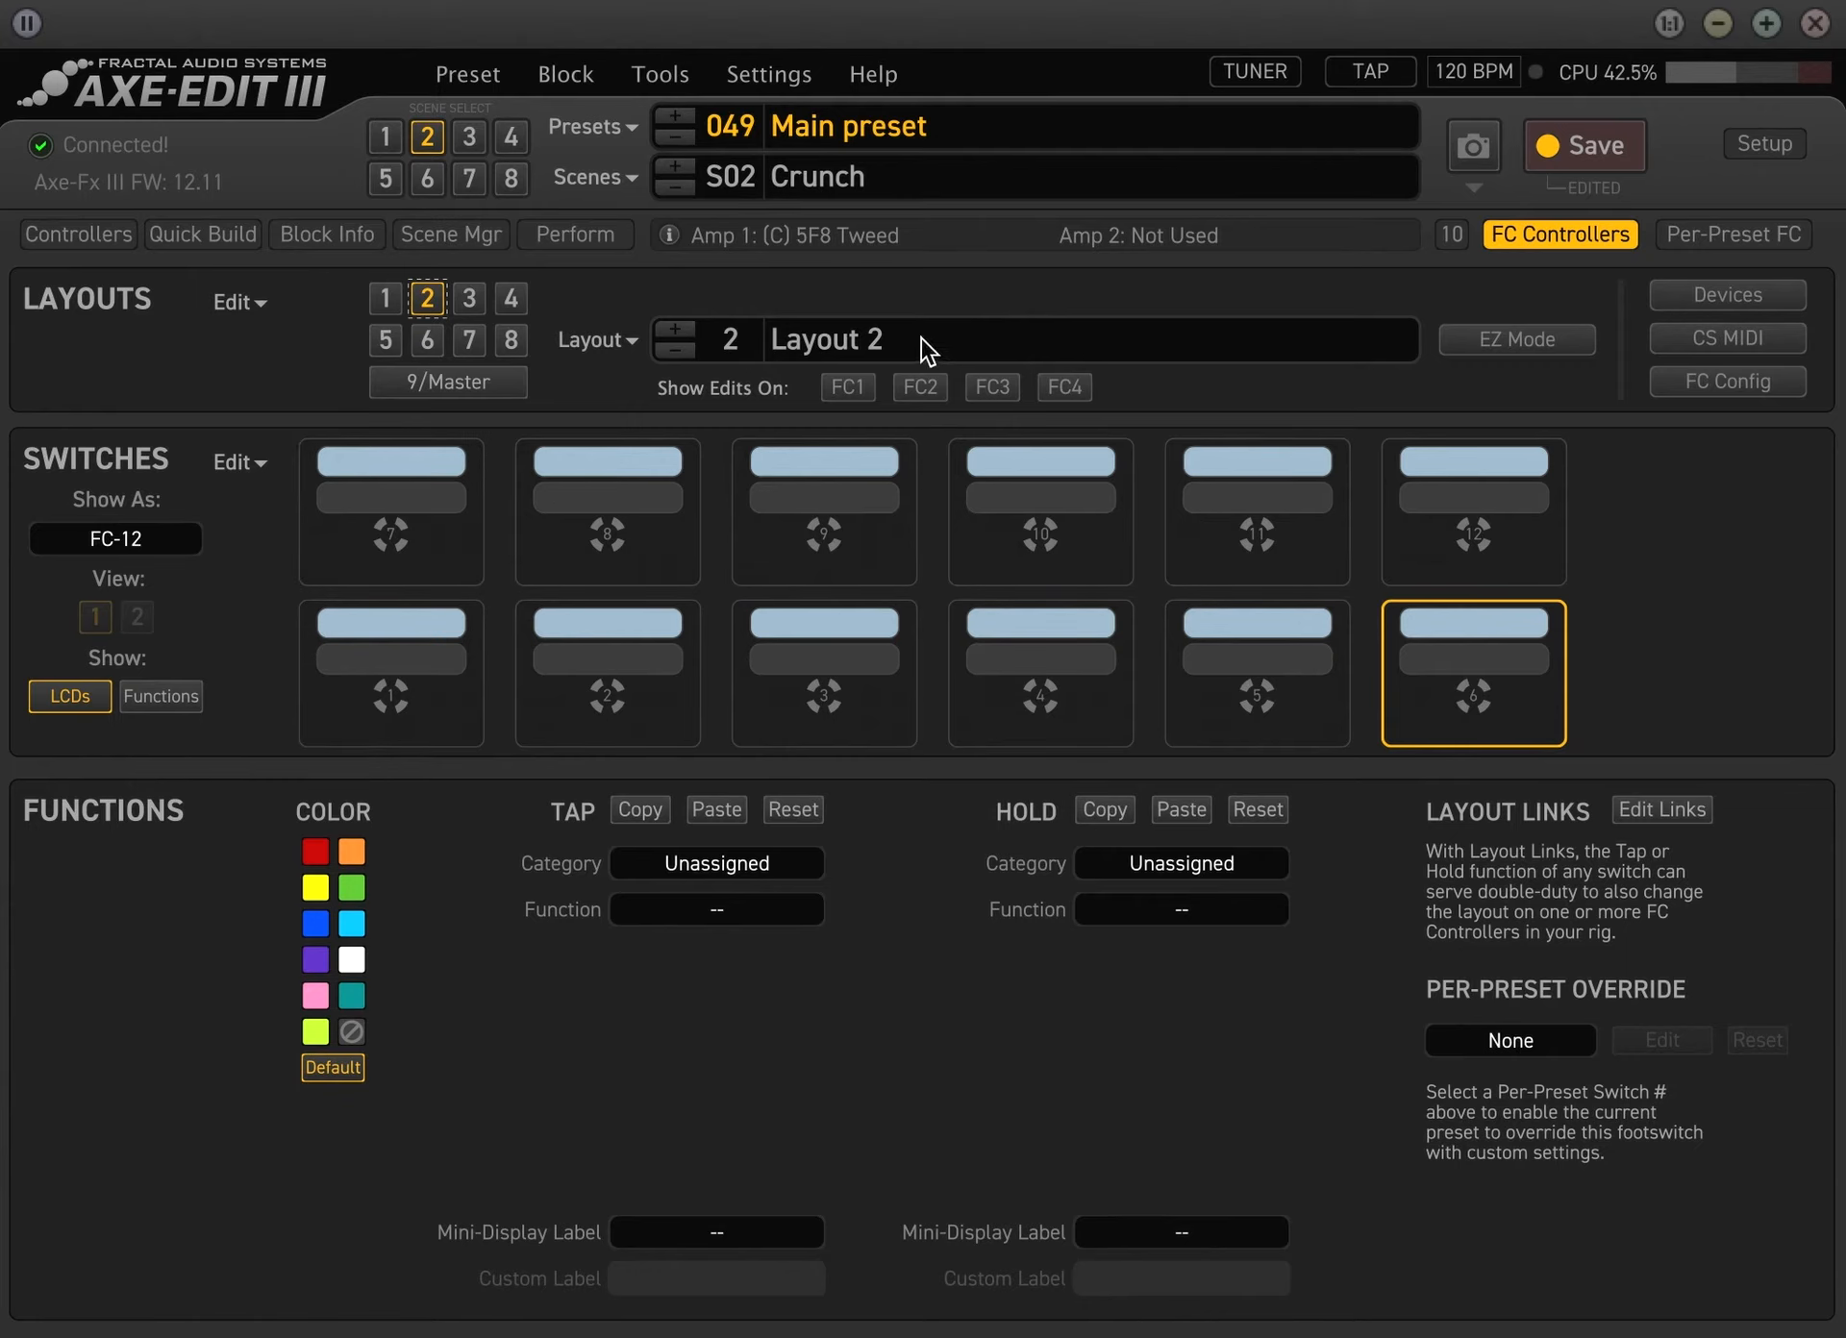
left_click(397, 296)
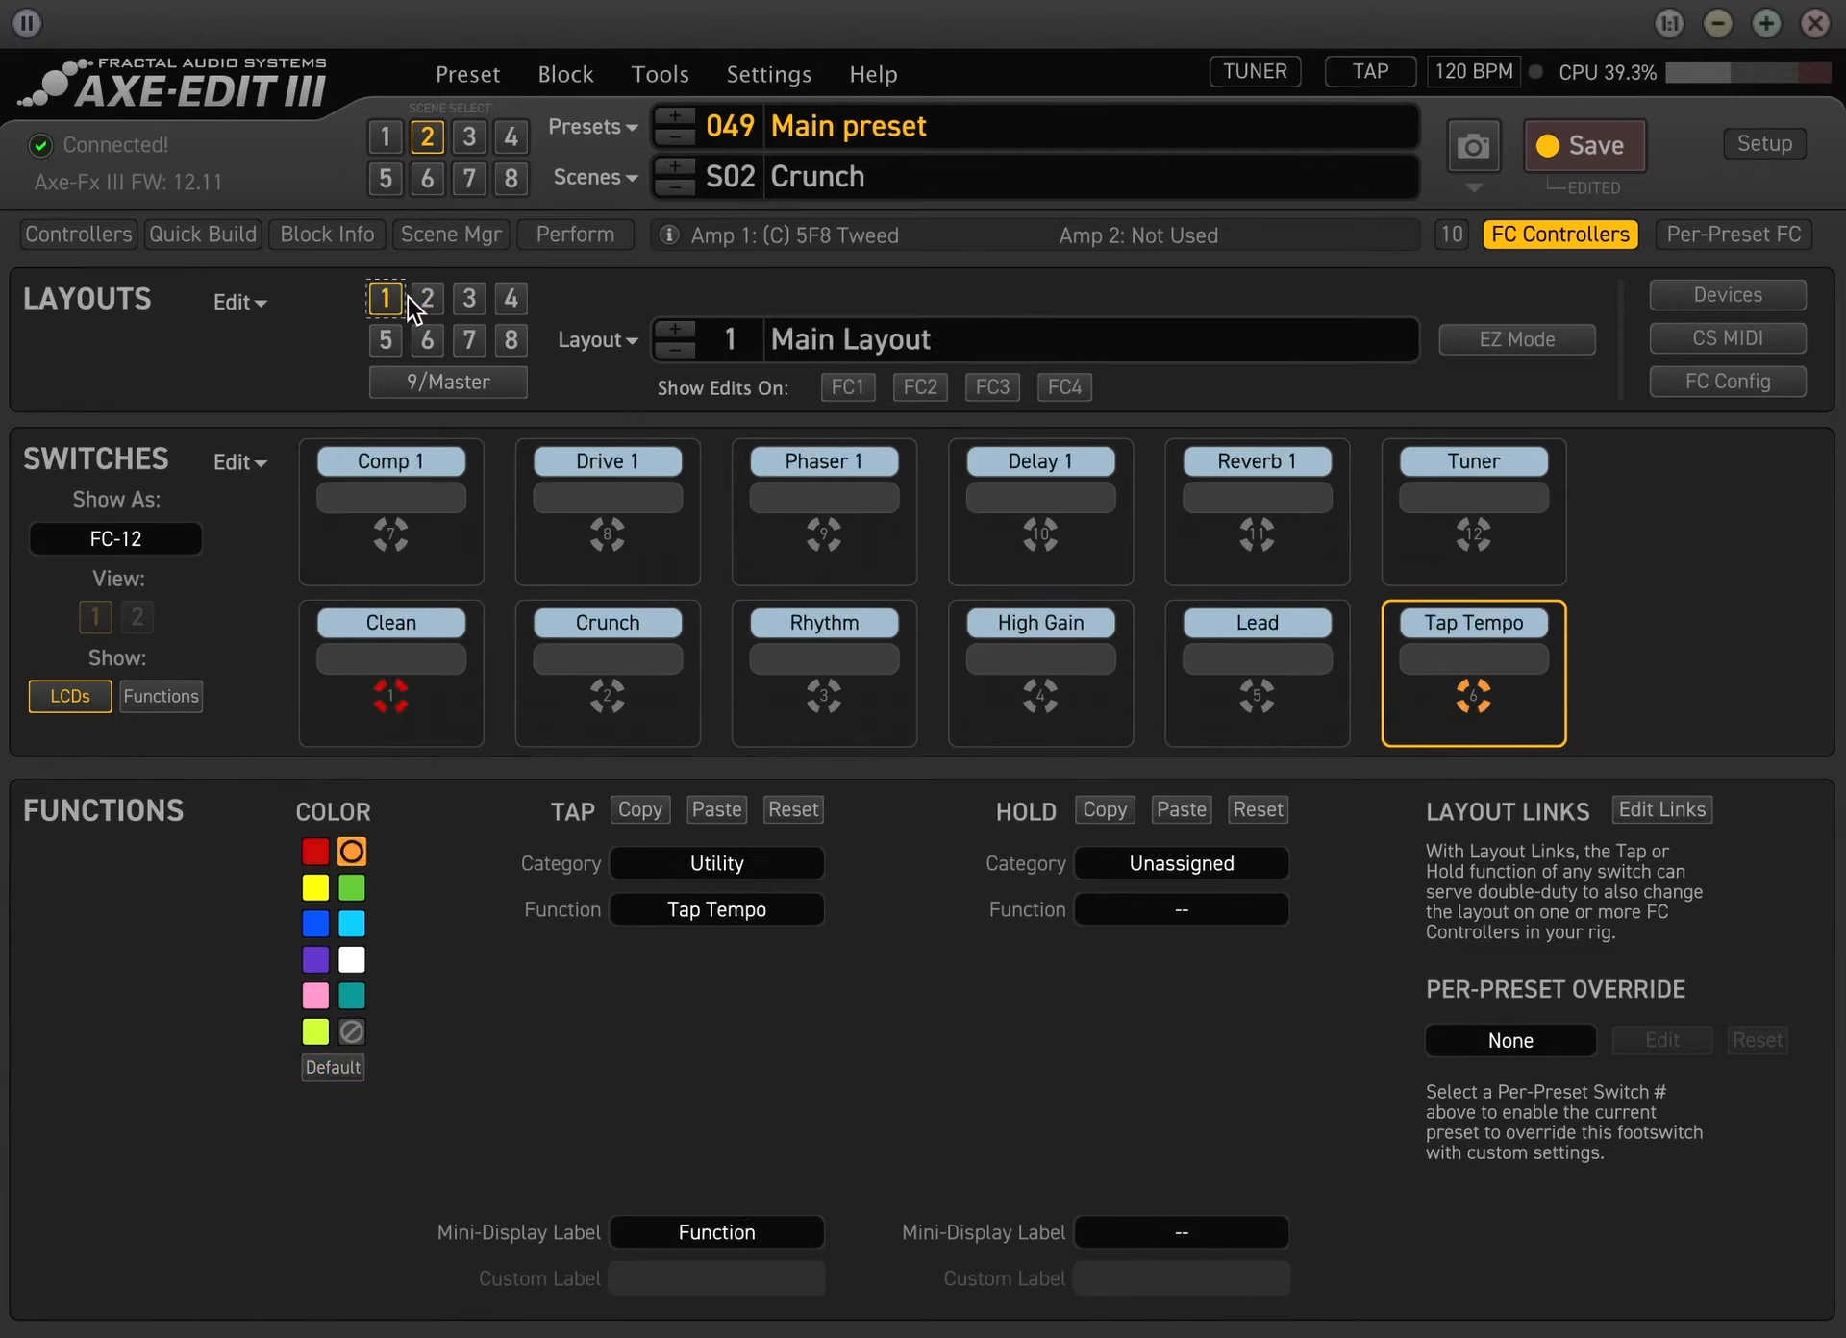
Rename Layout 2 as "Presets"
left_click(425, 302)
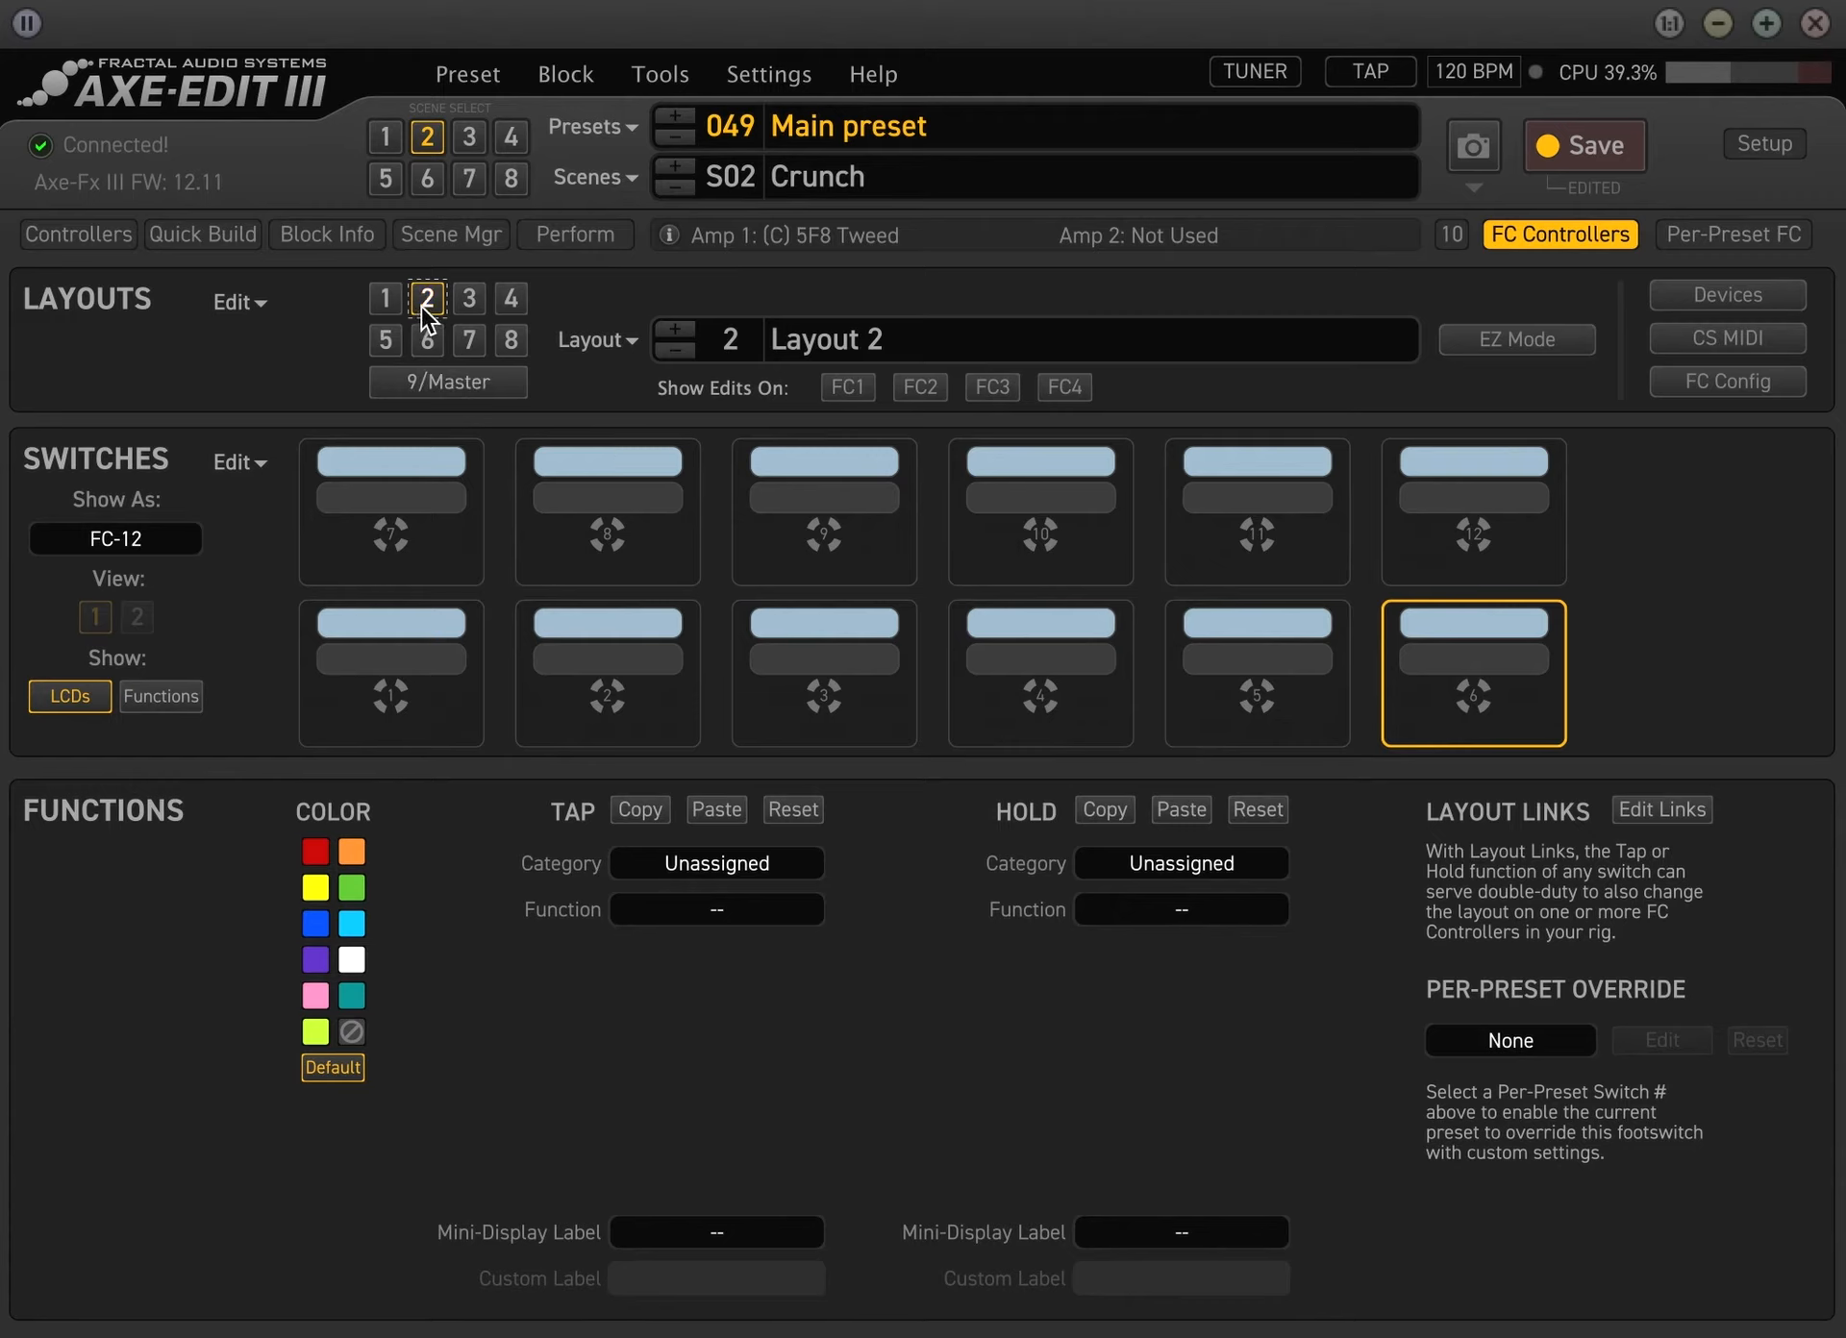
left_click(949, 333)
type("P")
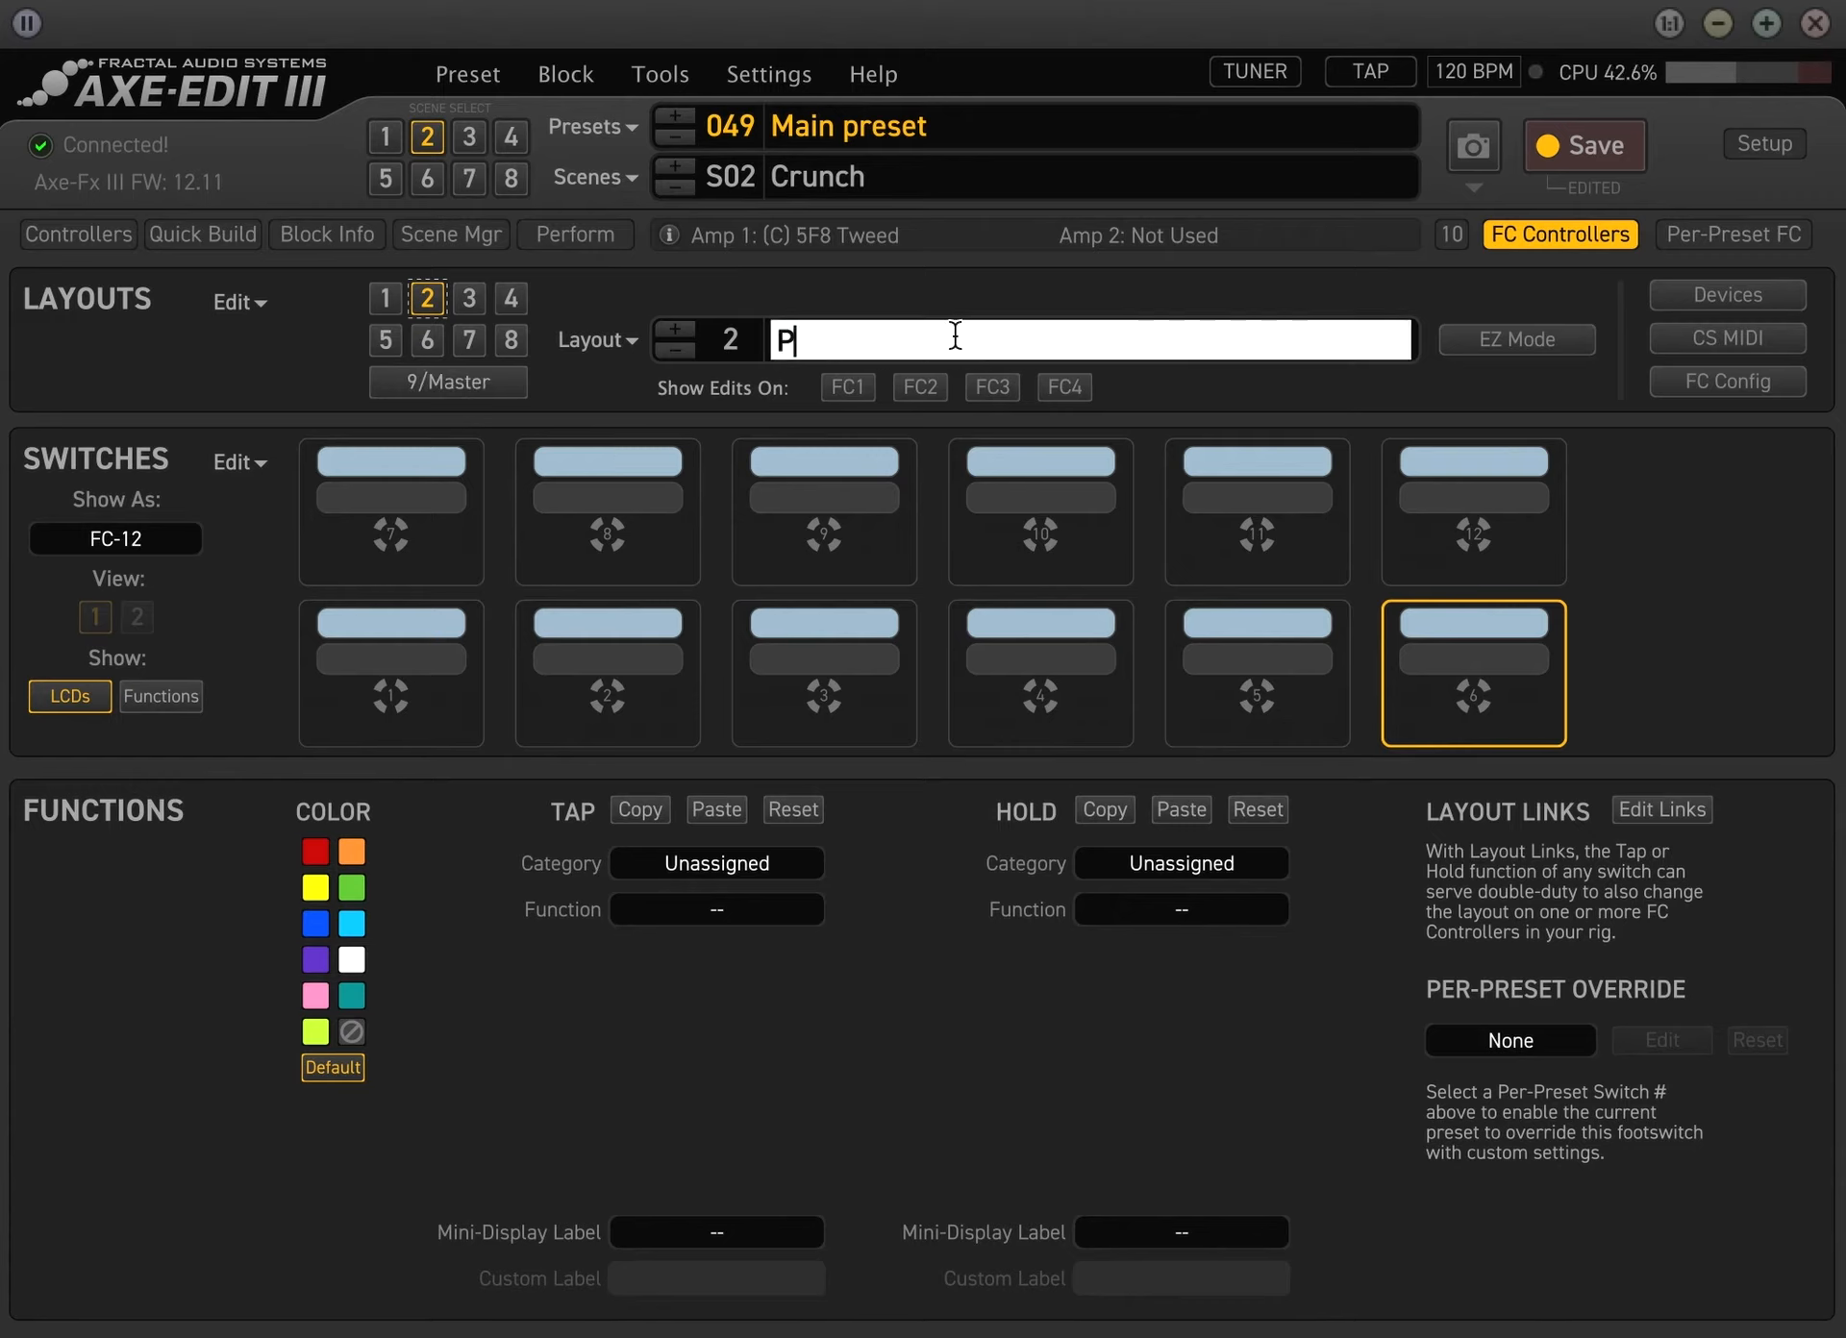
type("reset")
key("Return")
left_click(952, 333)
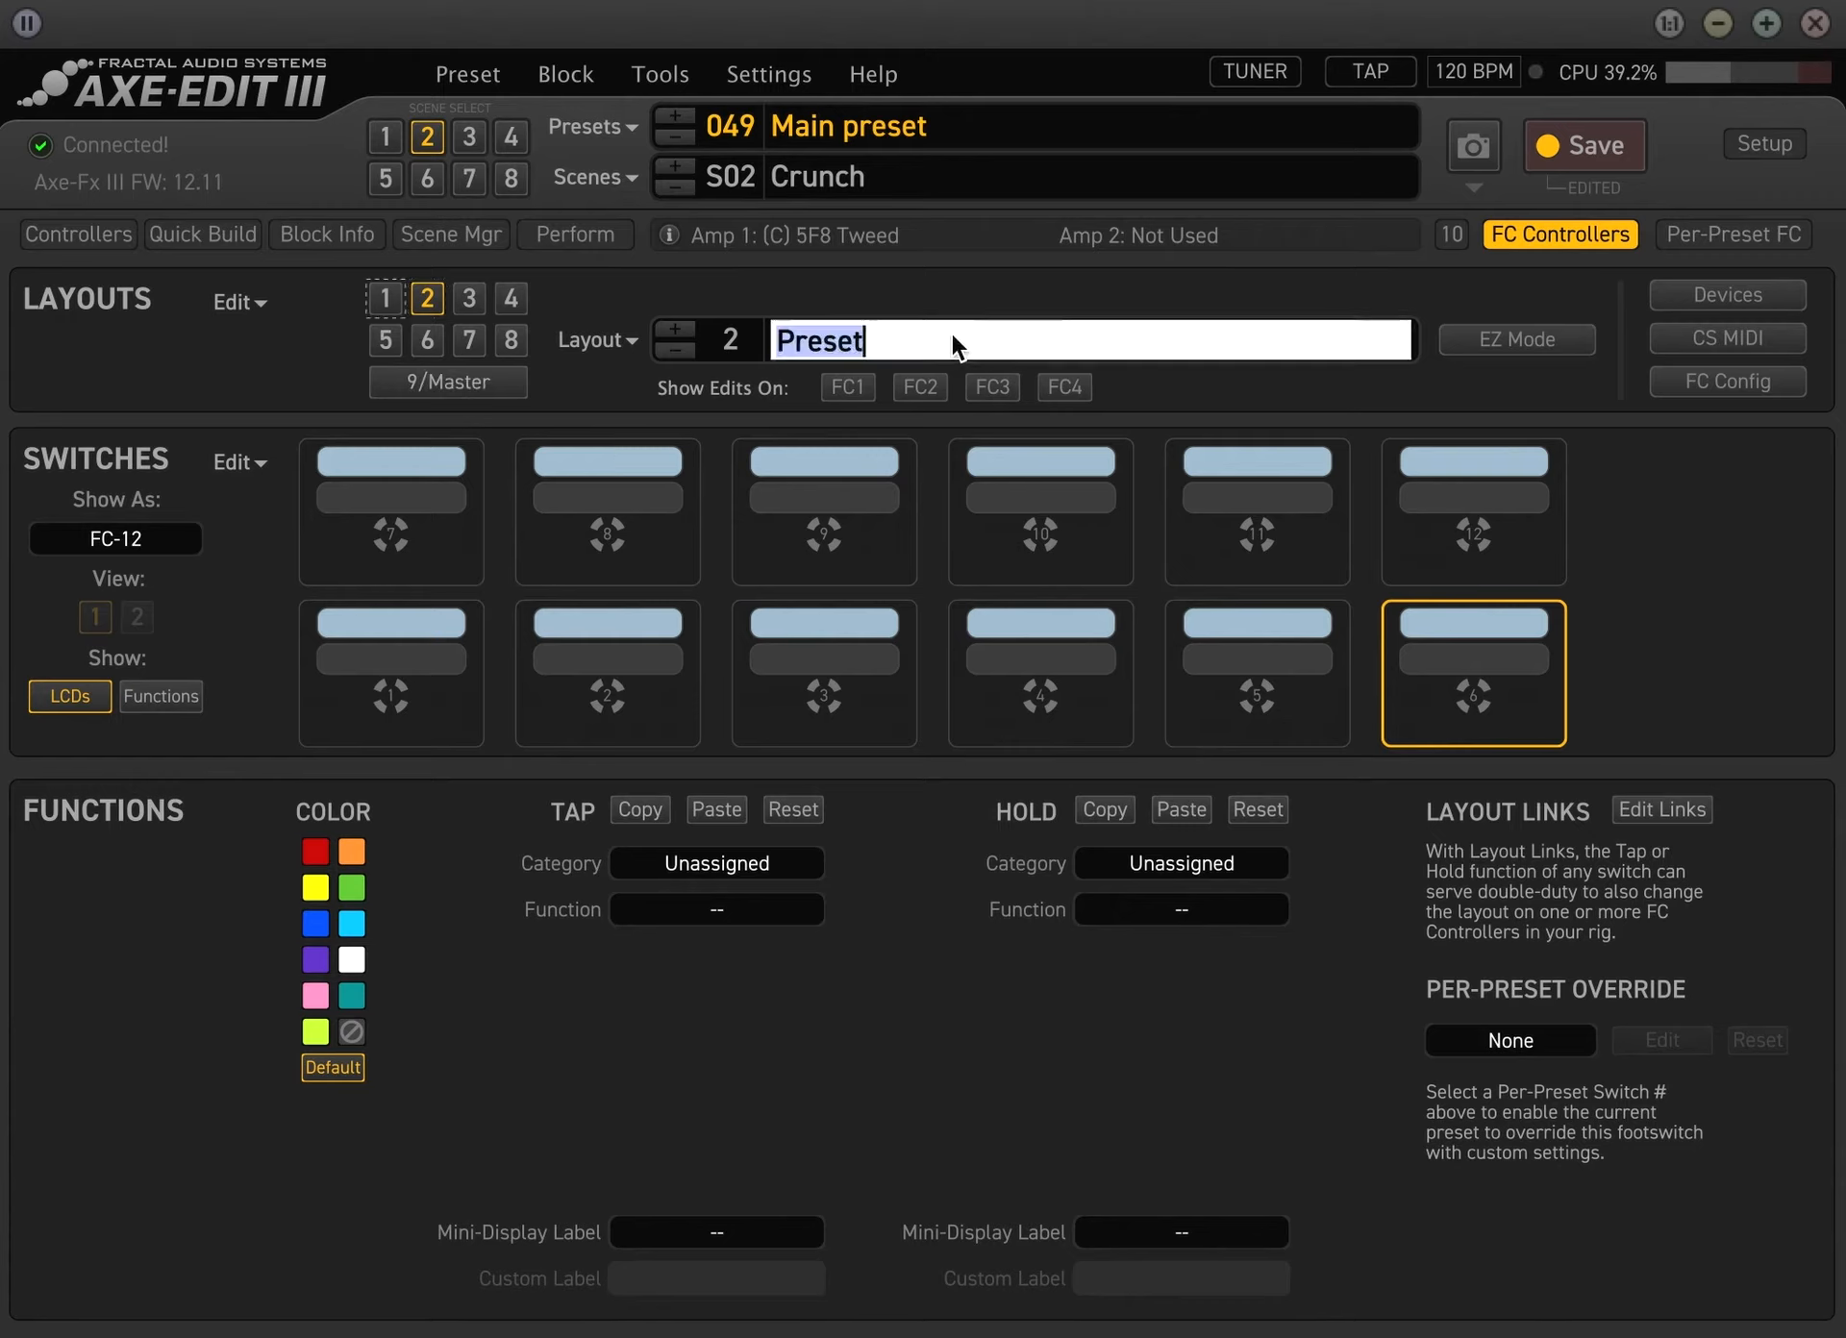
type("s")
key("BackSpace")
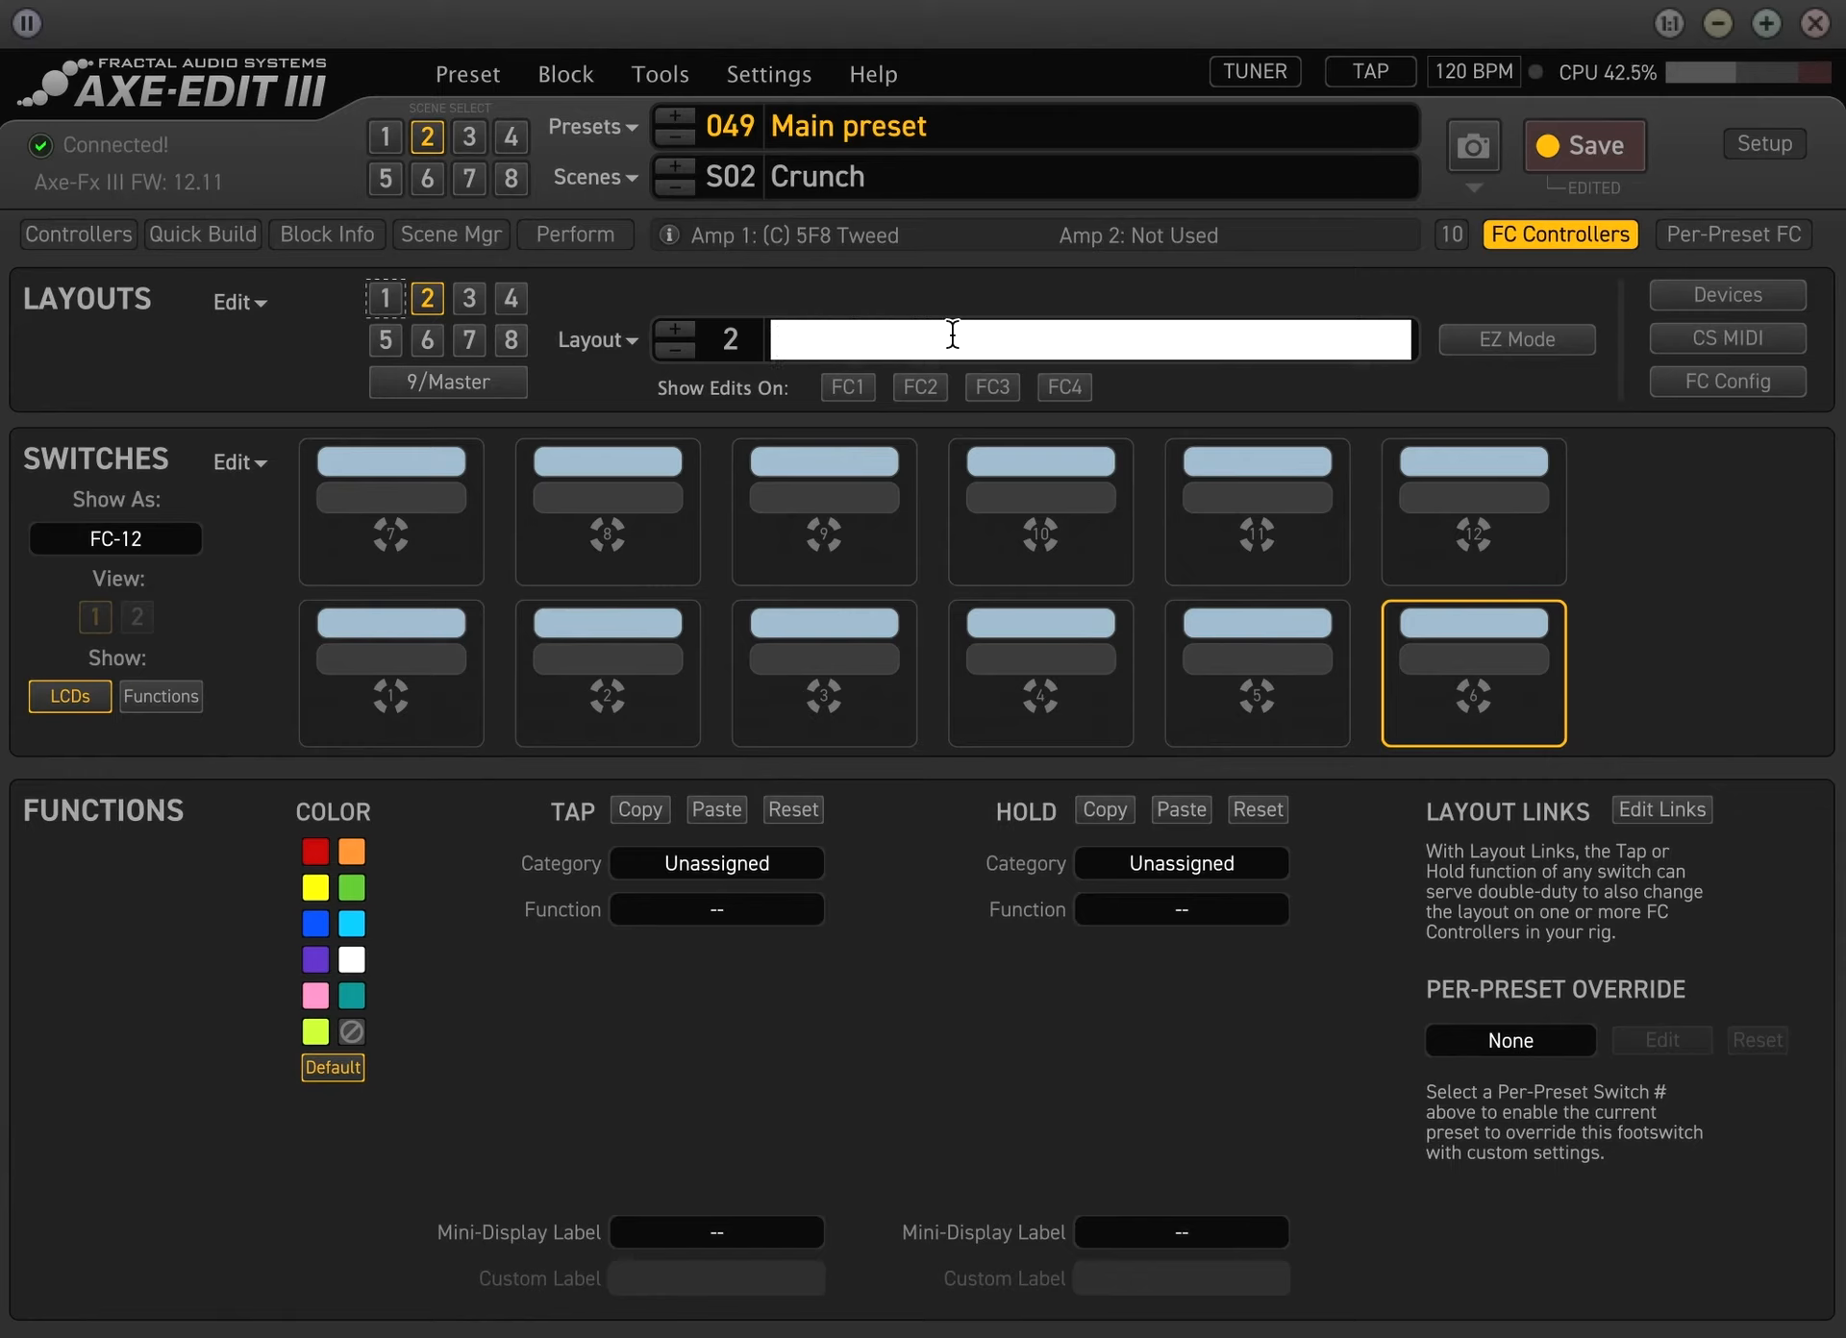
type("Preset")
key("Return")
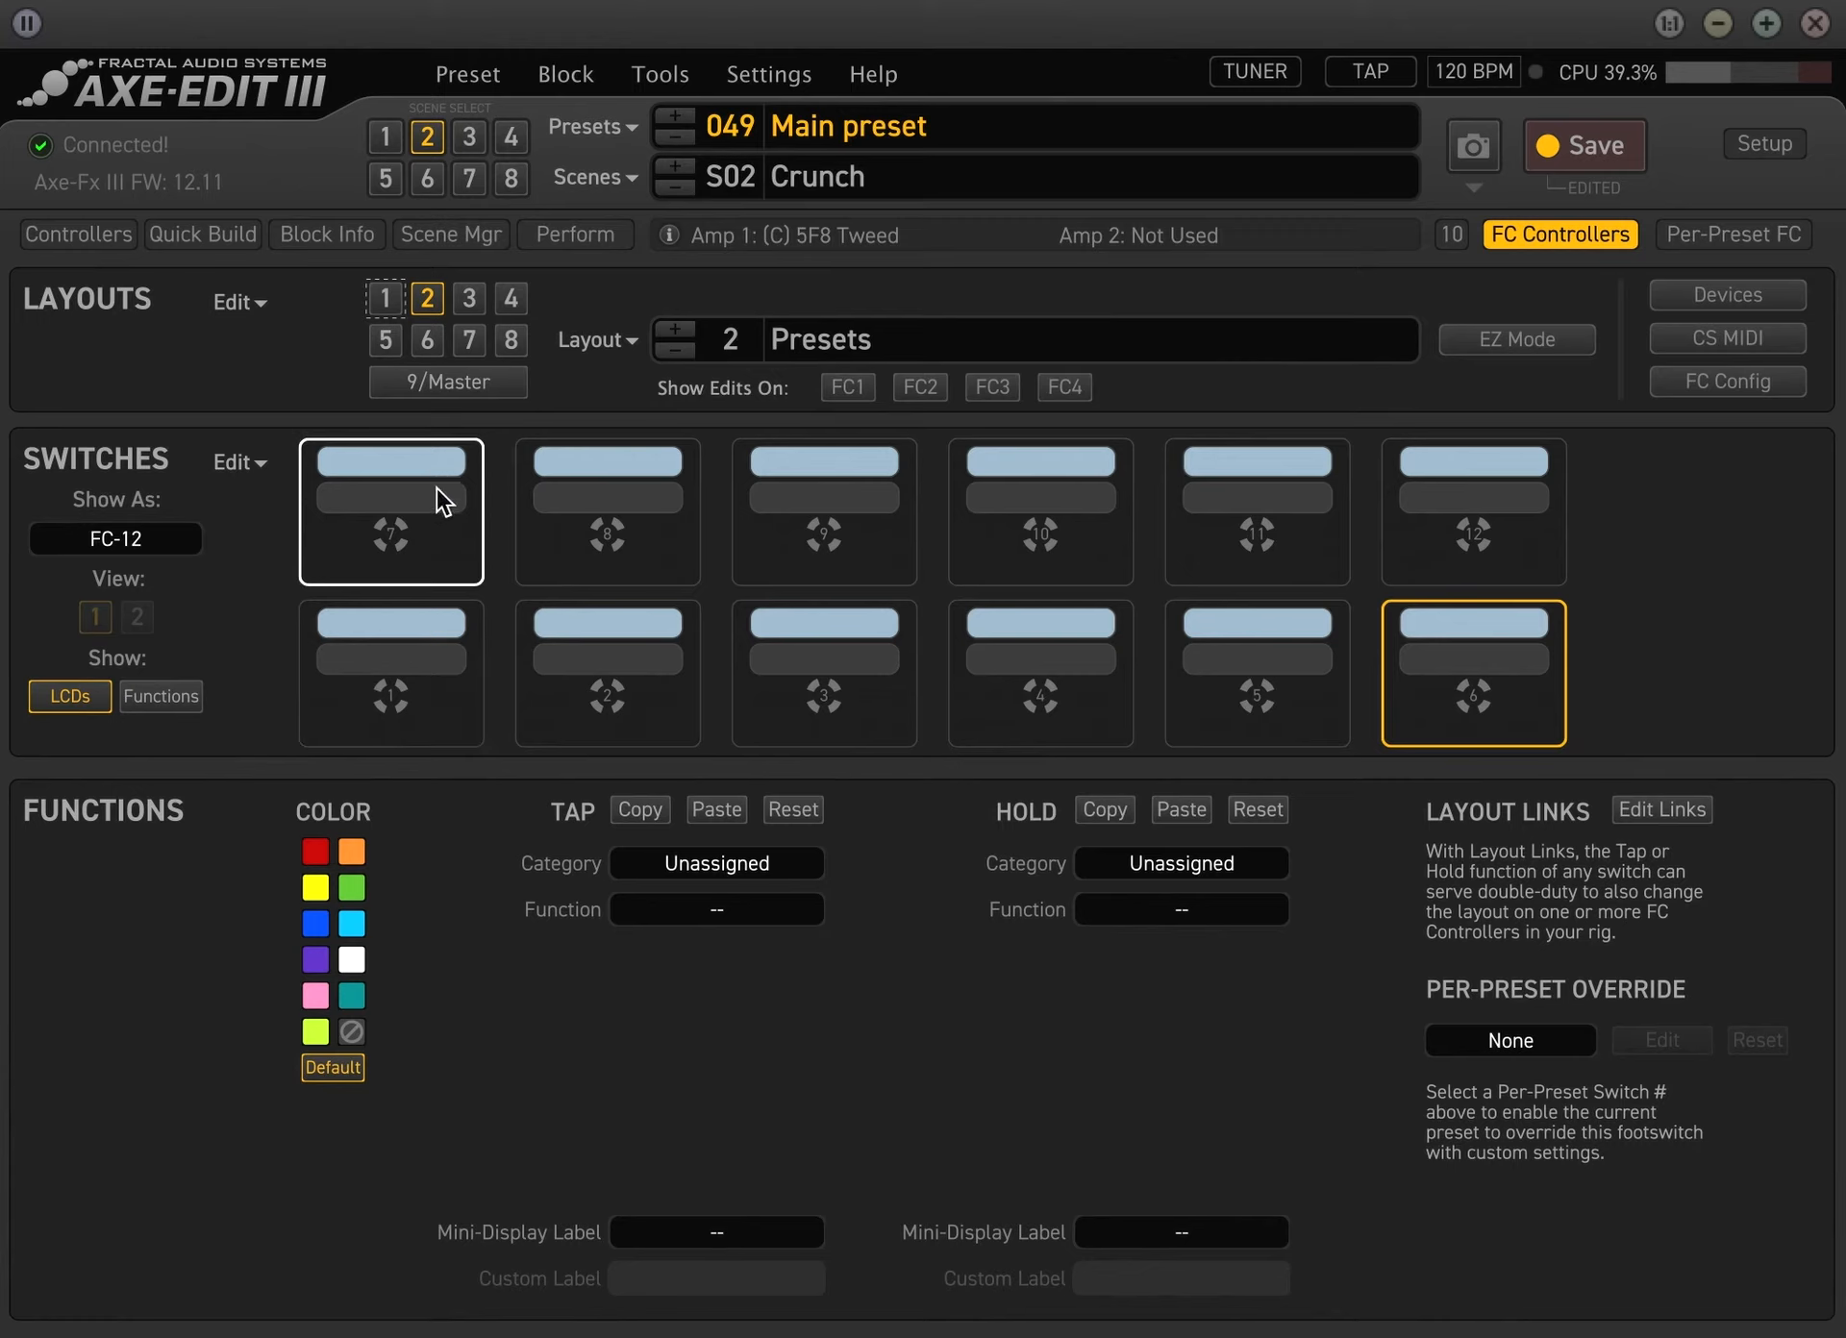
Compare the switches of the Main Layout with those of the Presets layout, finishing on the Main Layout
left_click(384, 298)
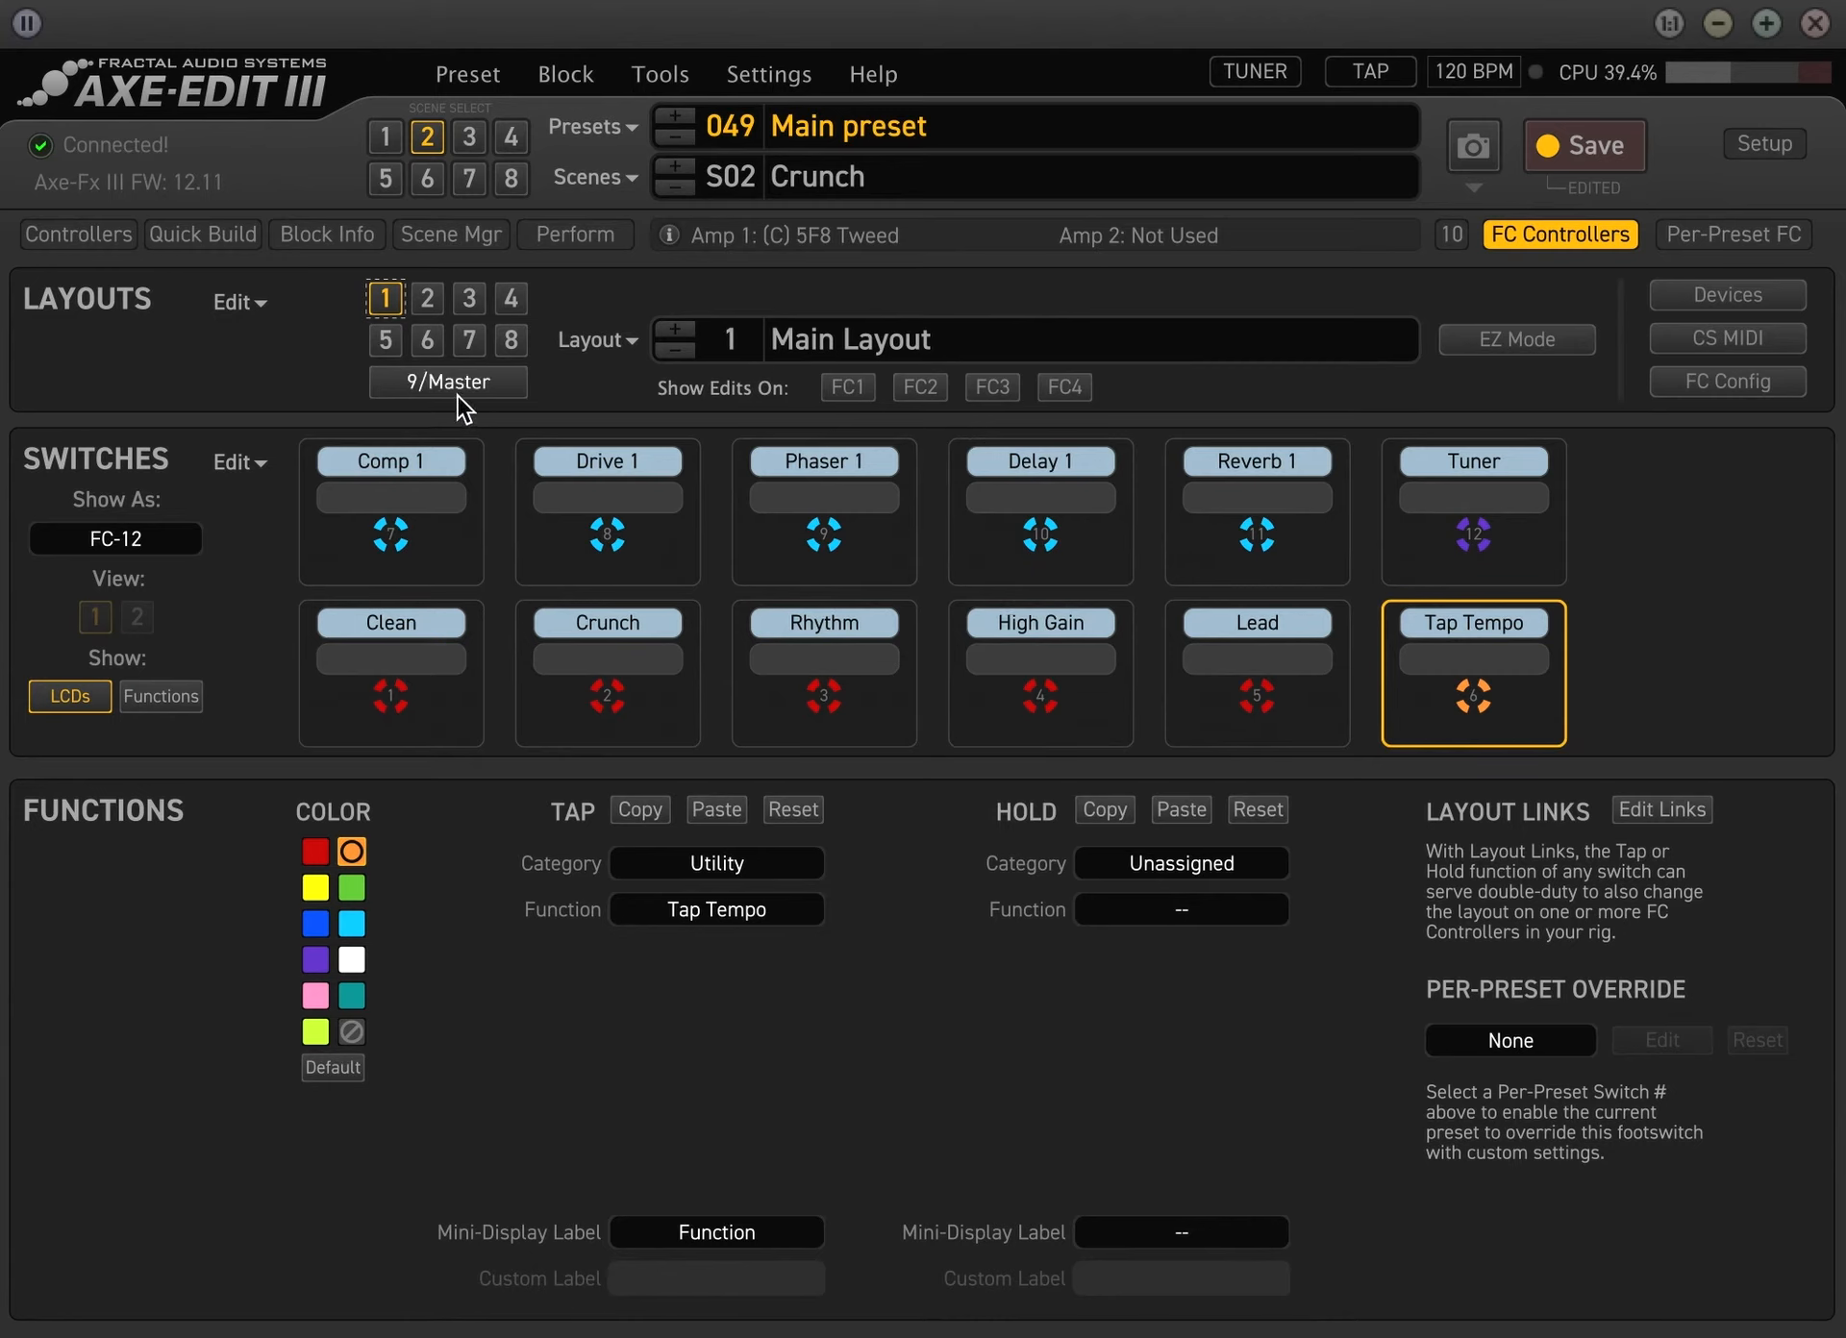
left_click(425, 299)
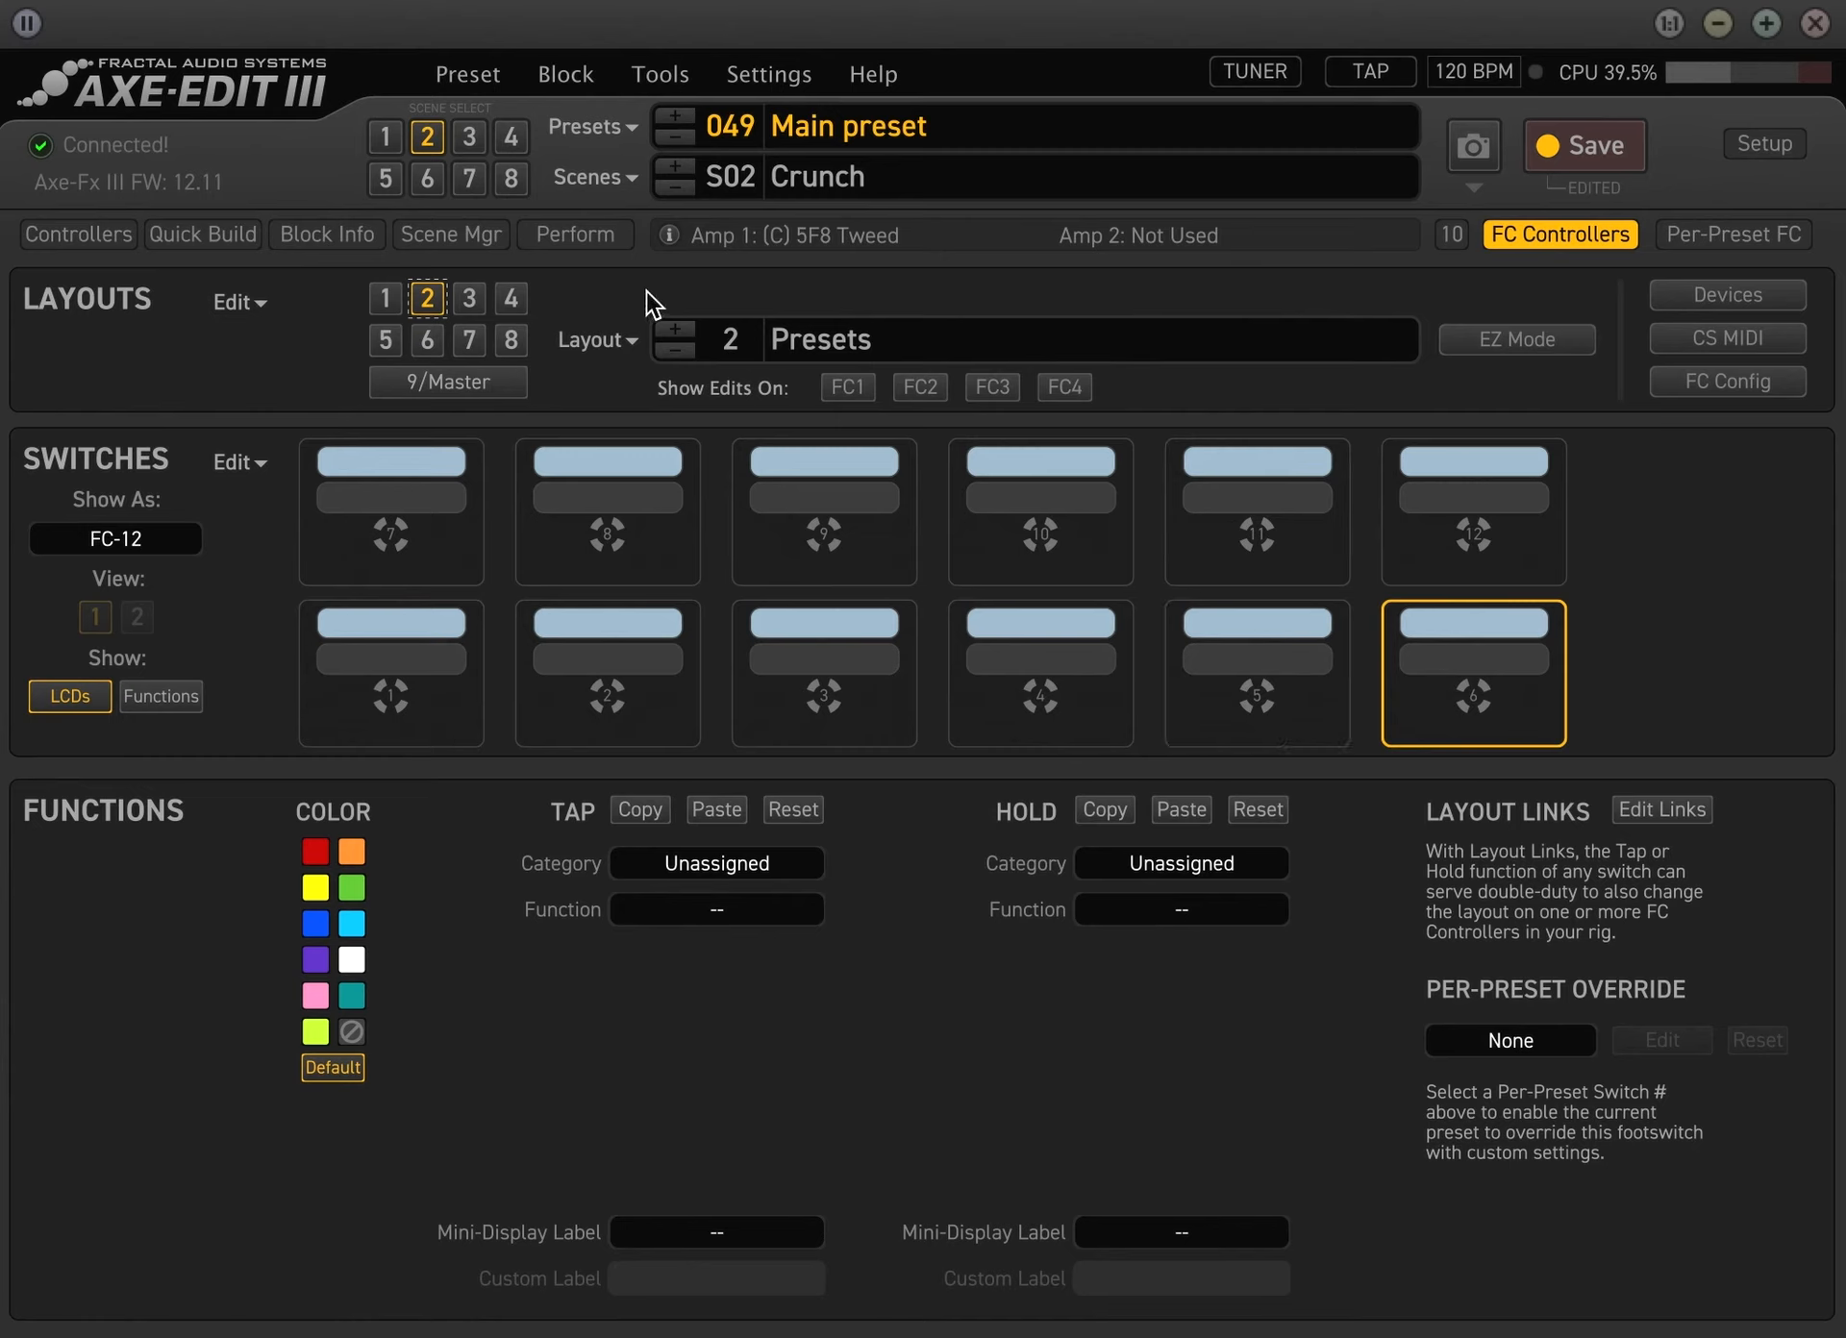
left_click(394, 308)
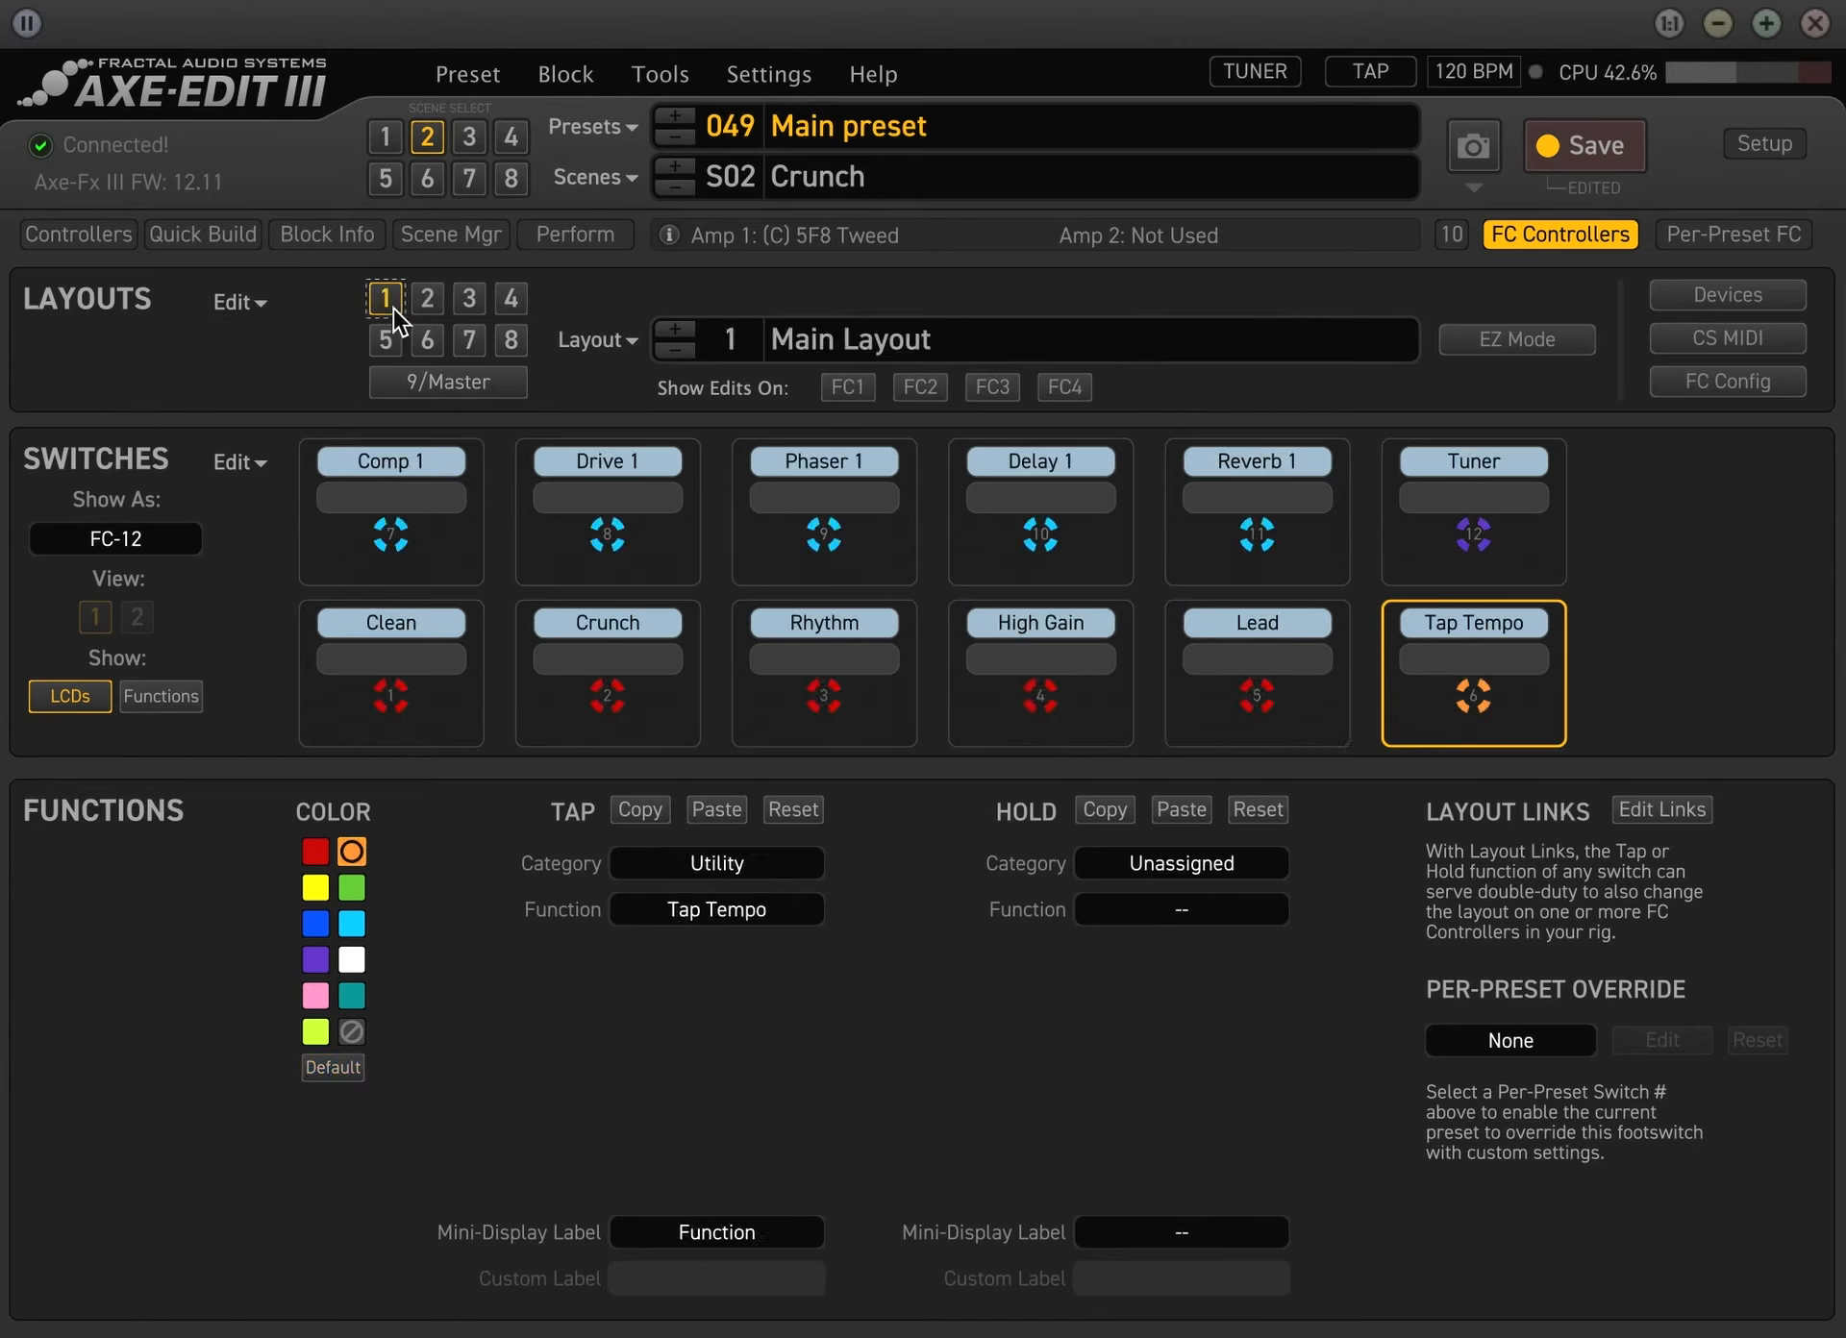